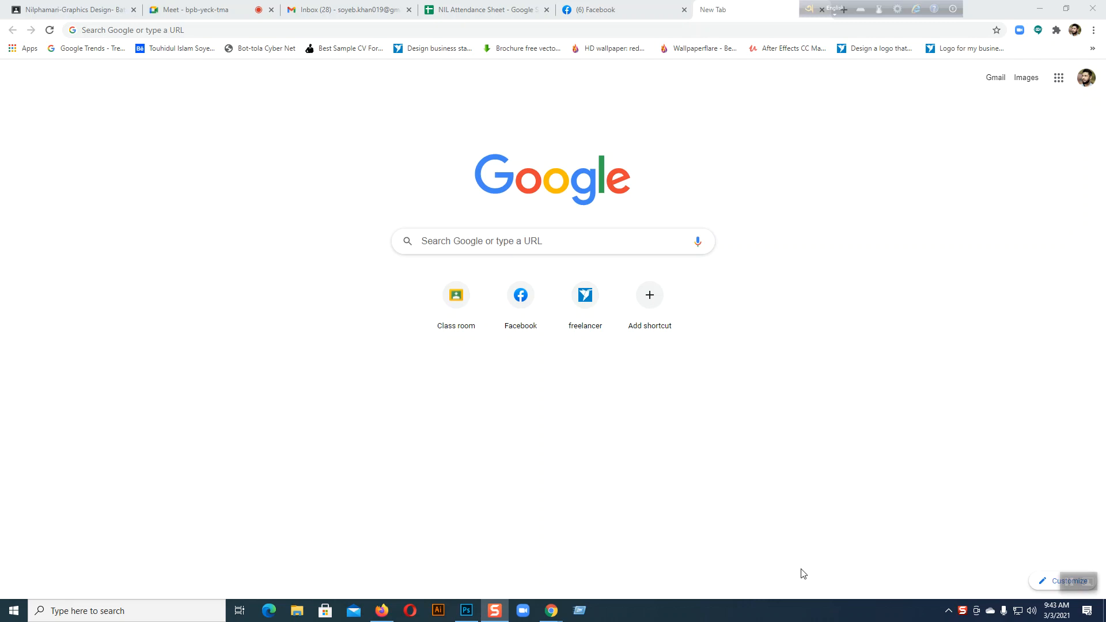
Search Google for "neck joint" and show the image results.
click(496, 246)
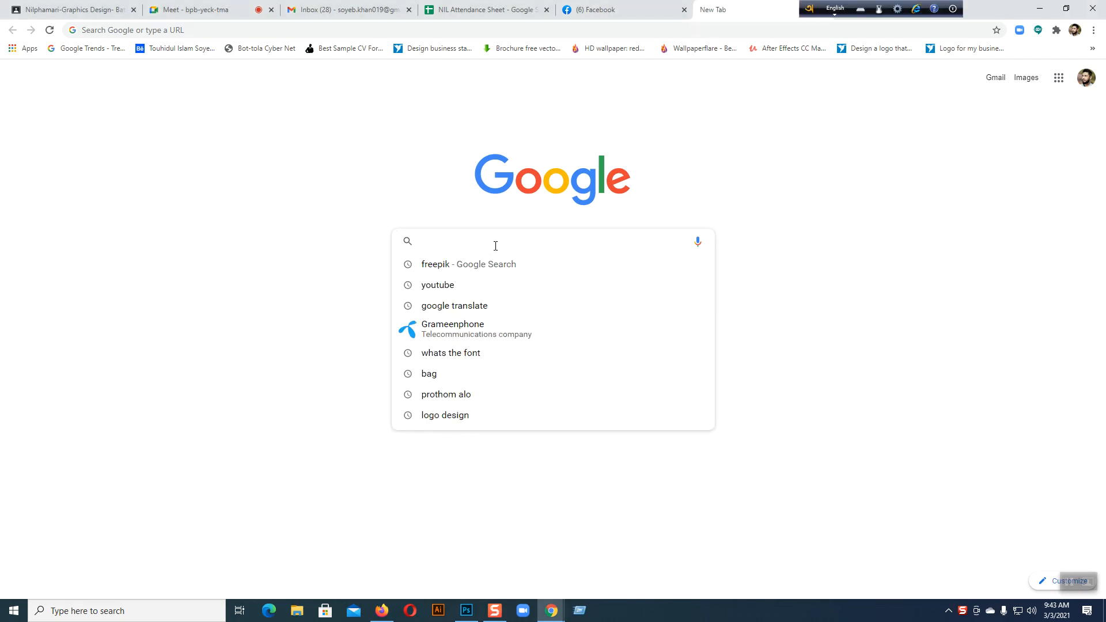
text(Ne)
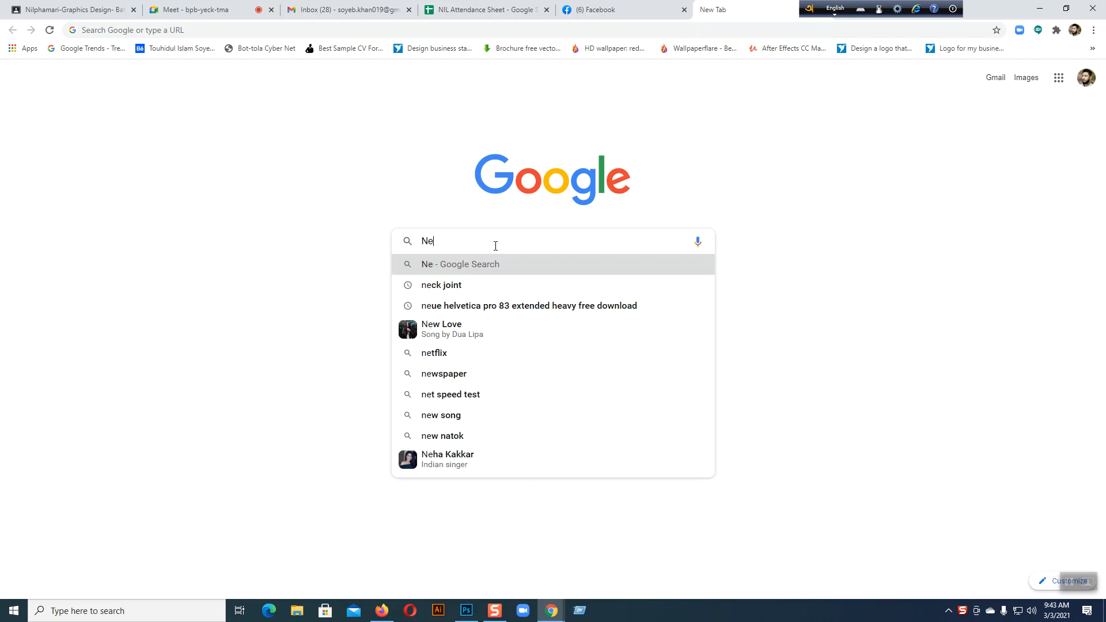
text(ck)
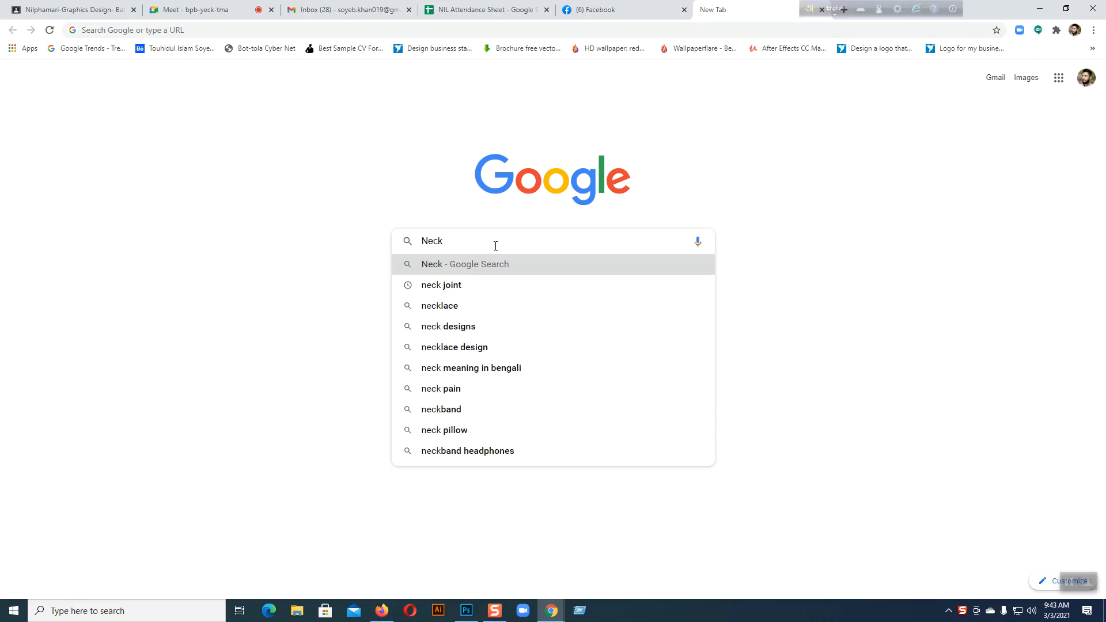
click(439, 285)
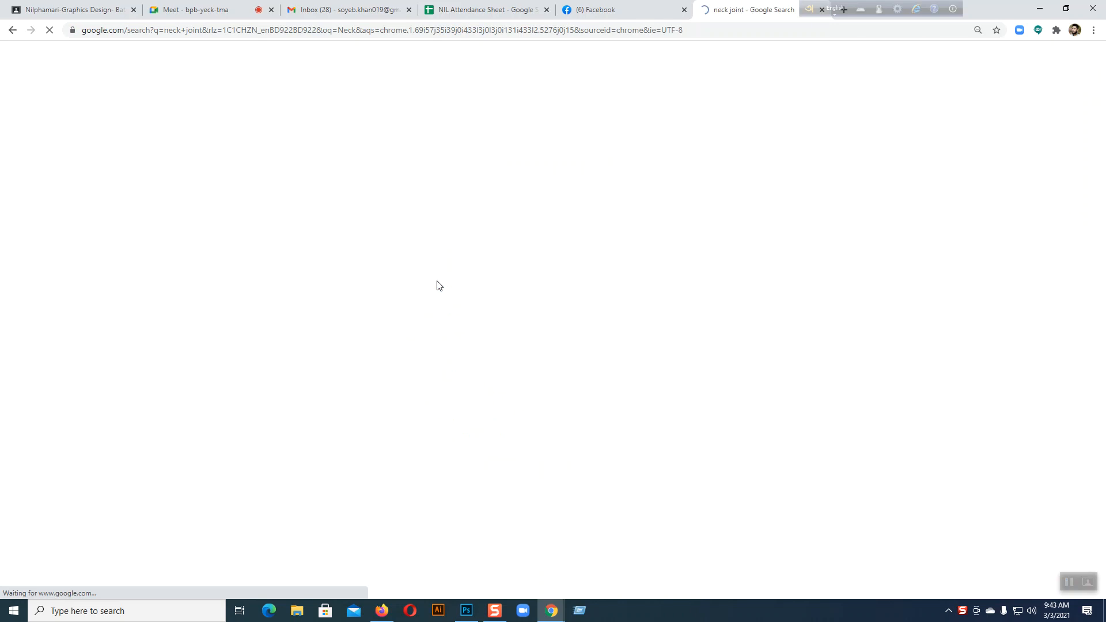
click(143, 104)
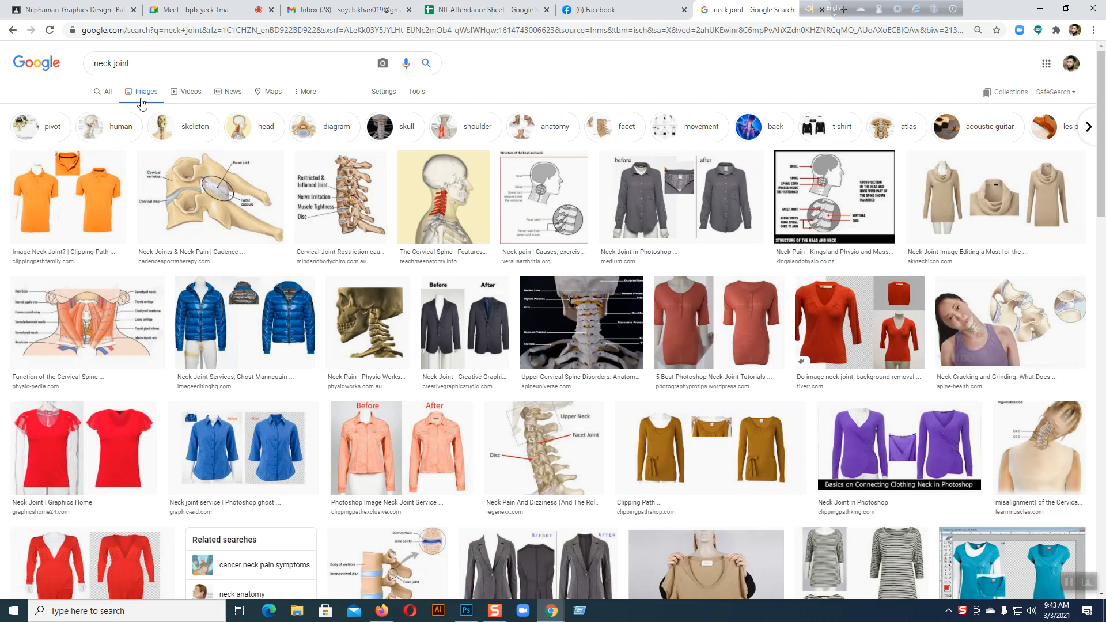
Preview the "5 Best Photoshop Neck Joint Tutorials" image of the red top and show all its related images.
click(716, 317)
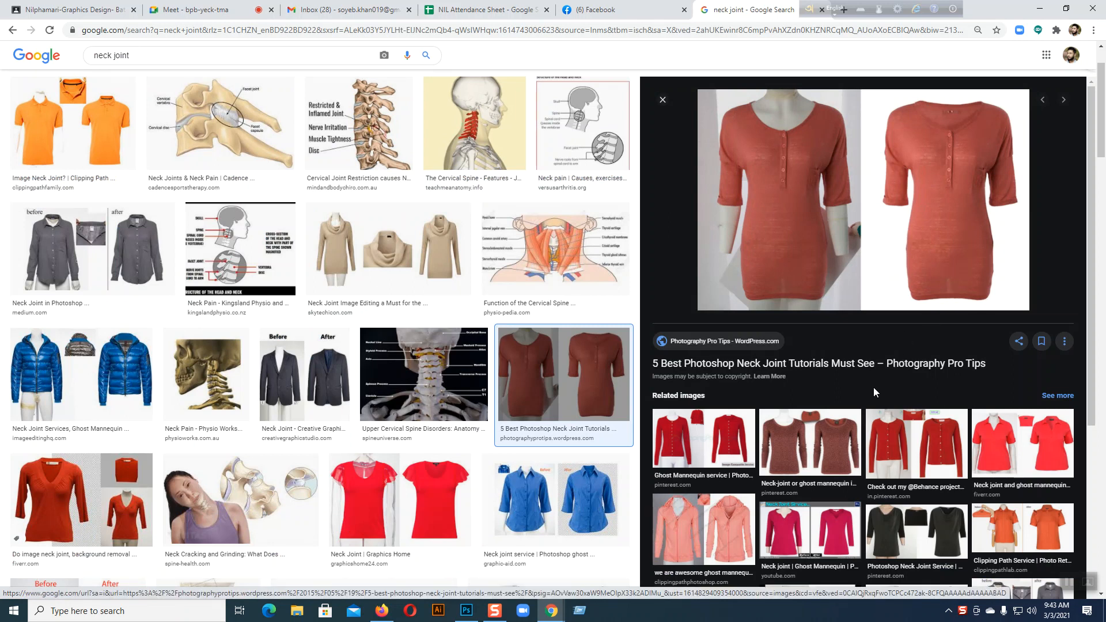
scroll(873, 387, down, 3)
scroll(873, 387, down, 2)
click(863, 428)
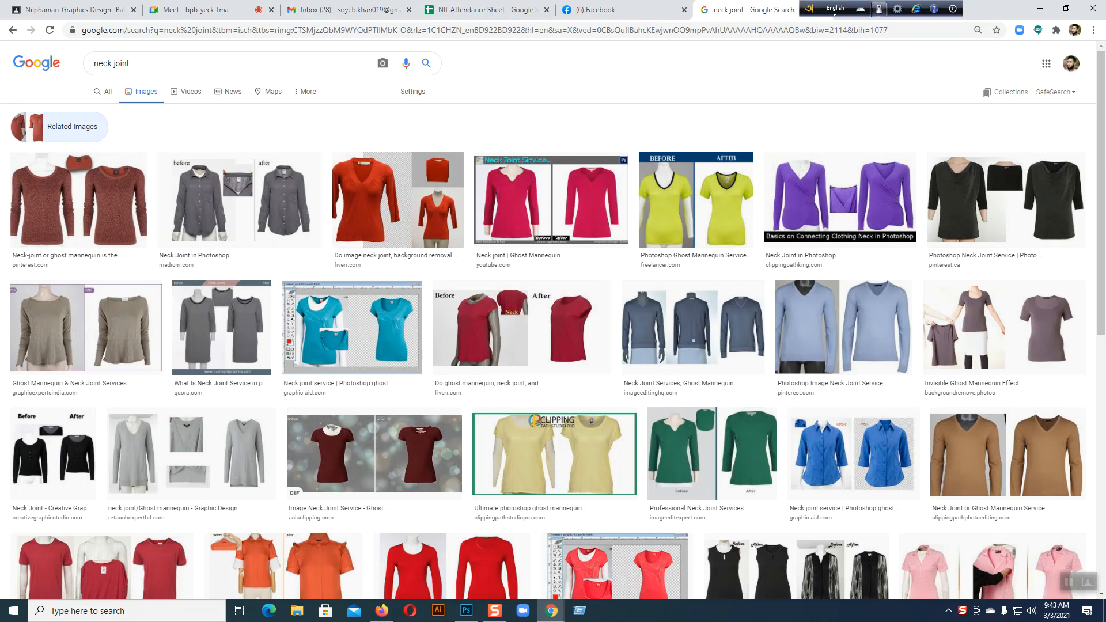
click(808, 8)
click(826, 173)
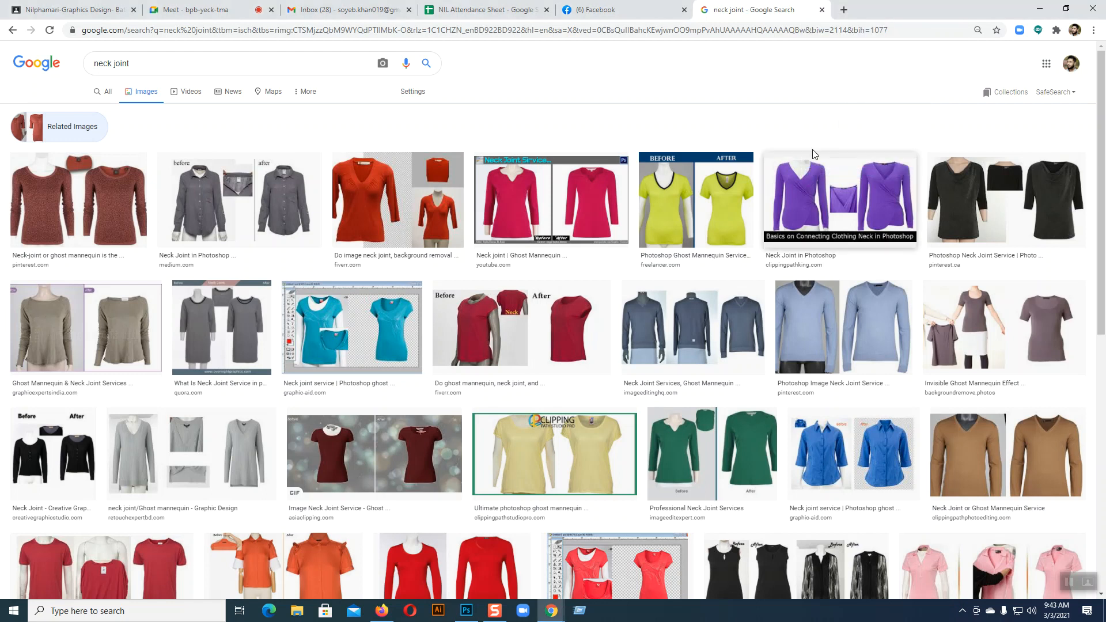
Search Google for "fiverr" in a new tab and open the Fiverr freelance marketplace website.
click(841, 12)
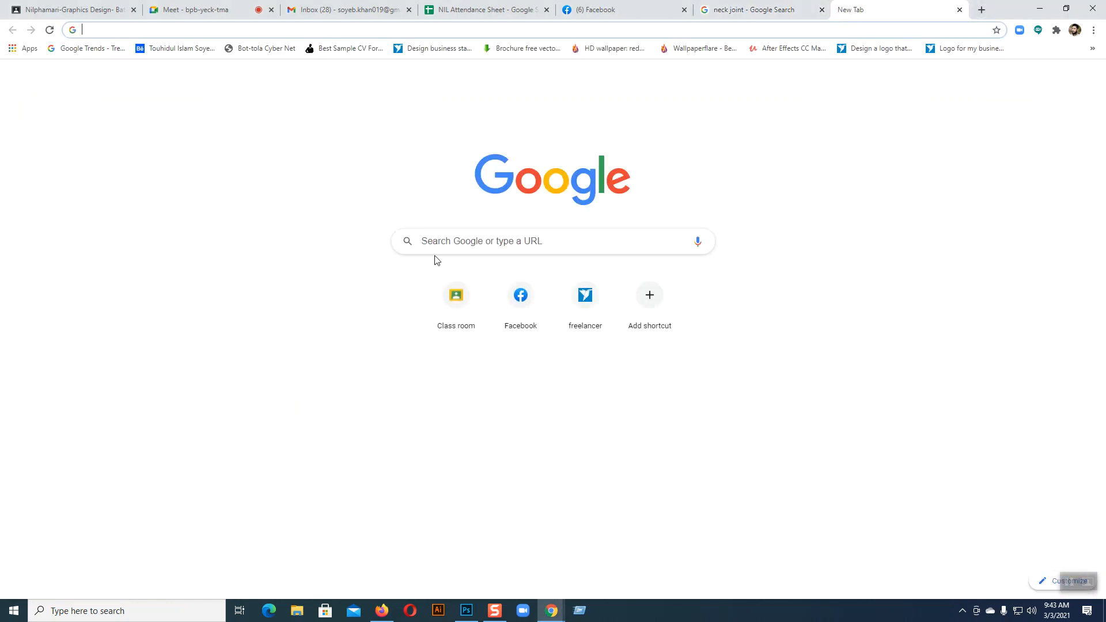
click(439, 245)
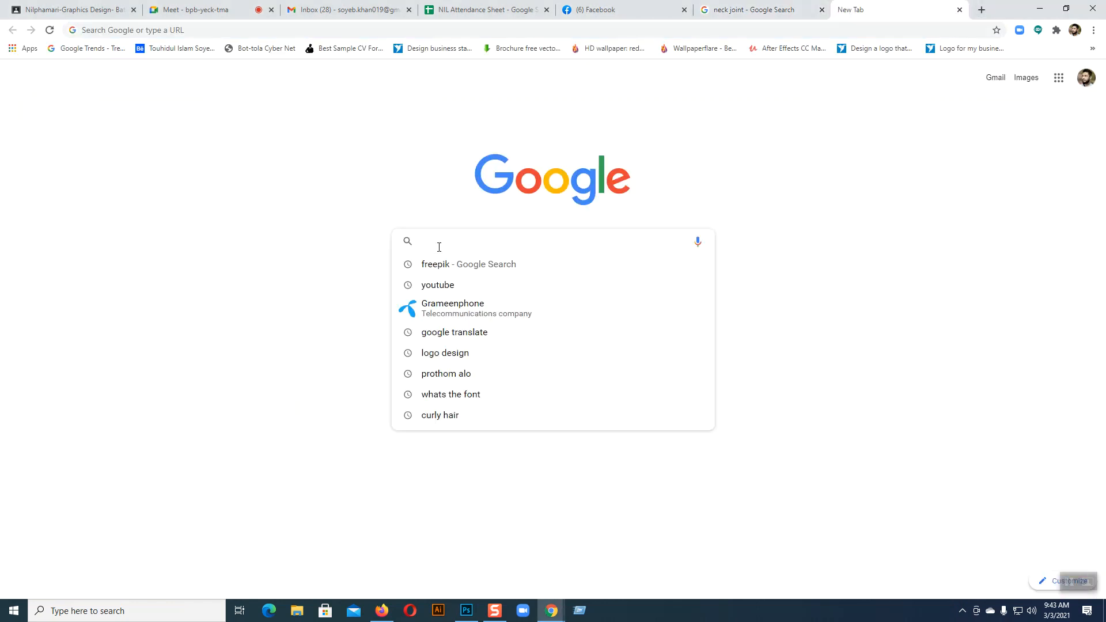
text(fiv)
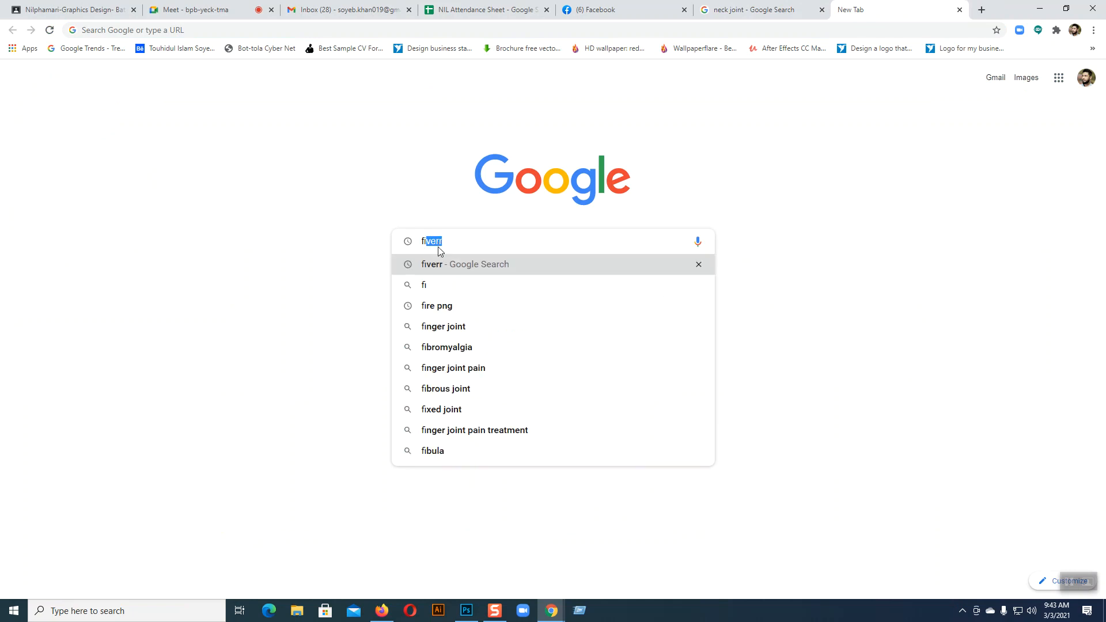
text(e)
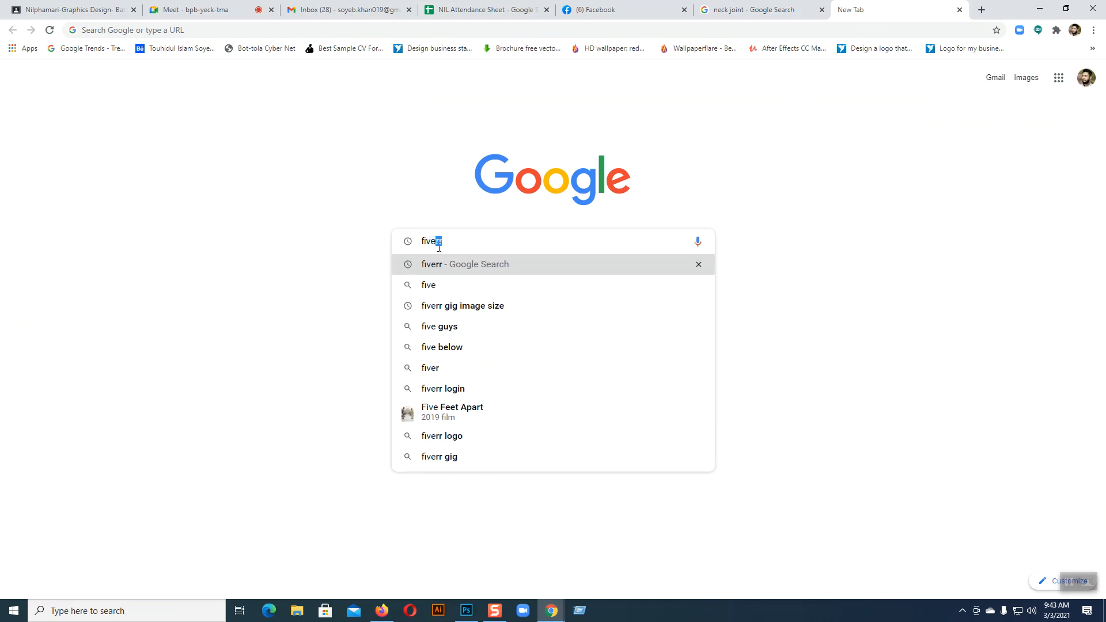
click(438, 266)
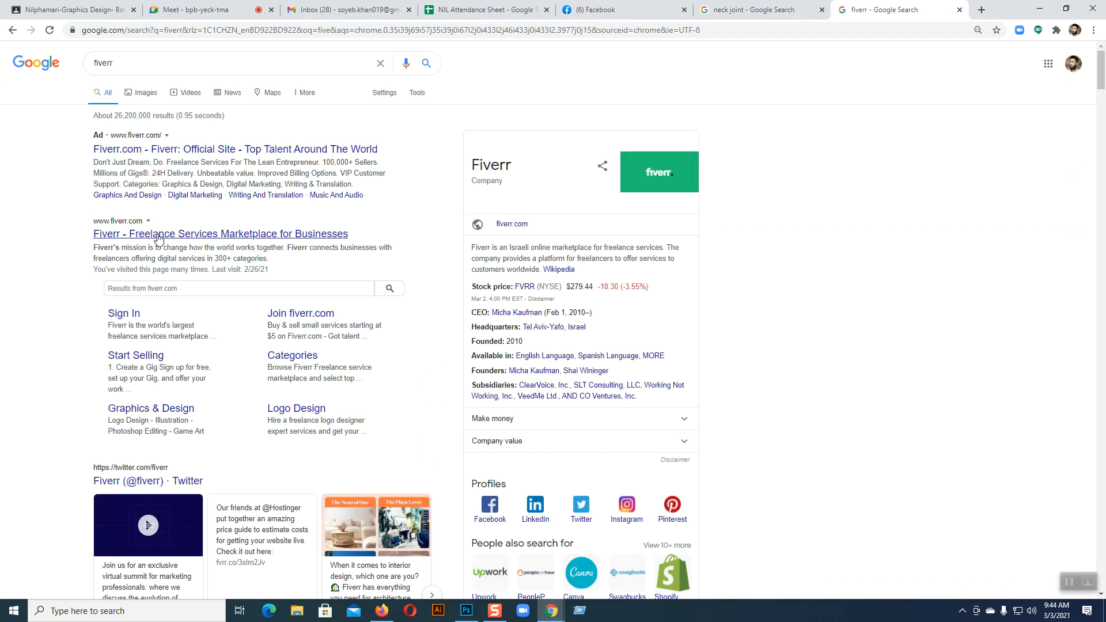
click(159, 235)
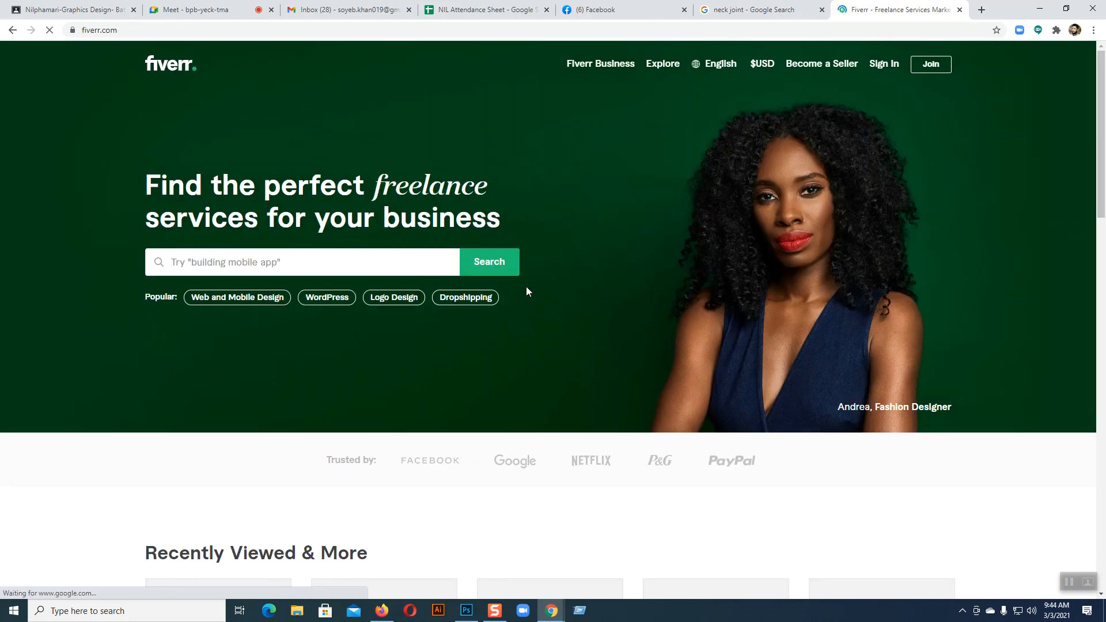
Open the Graphics & Design category from the marketplace section of the Fiverr home page.
scroll(526, 291, down, 1)
scroll(526, 290, down, 15)
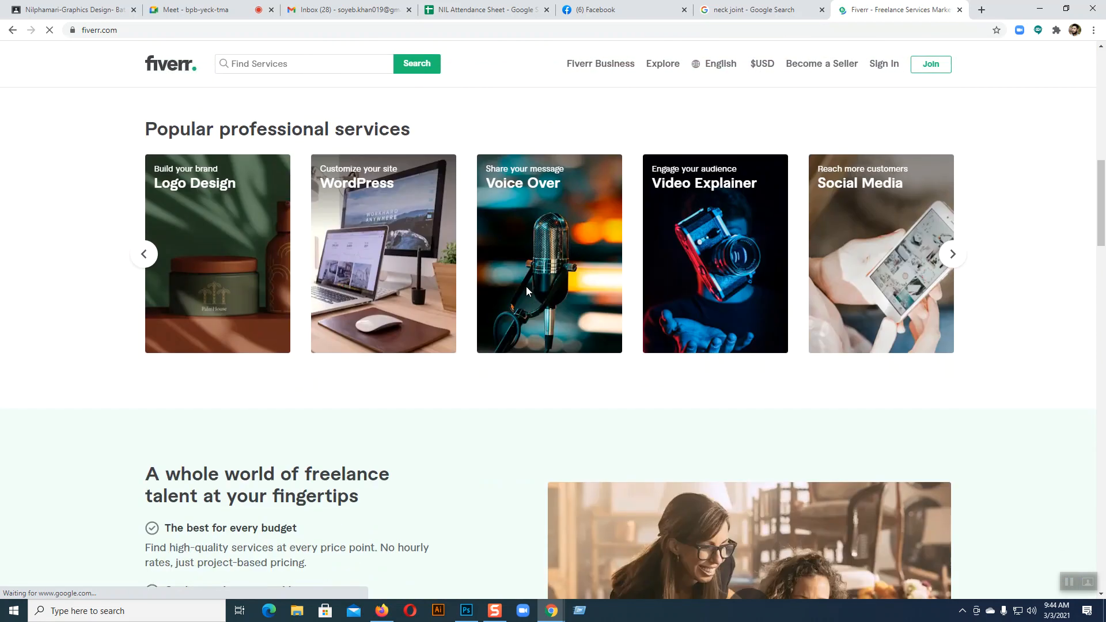
scroll(527, 292, down, 6)
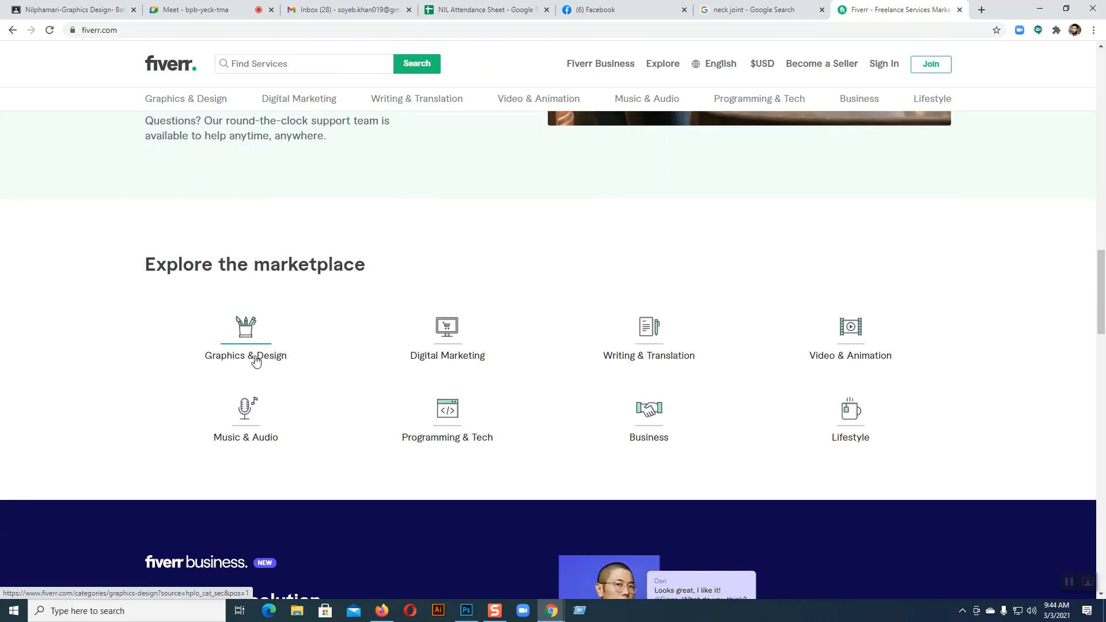
click(255, 357)
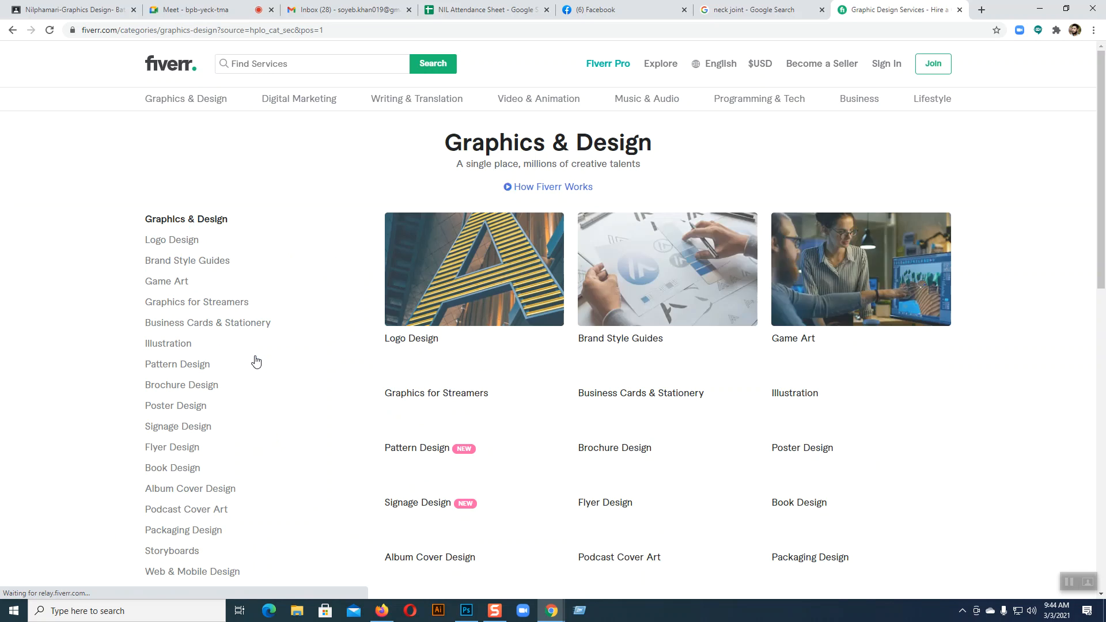
Search Fiverr for "neck joint" services.
click(287, 61)
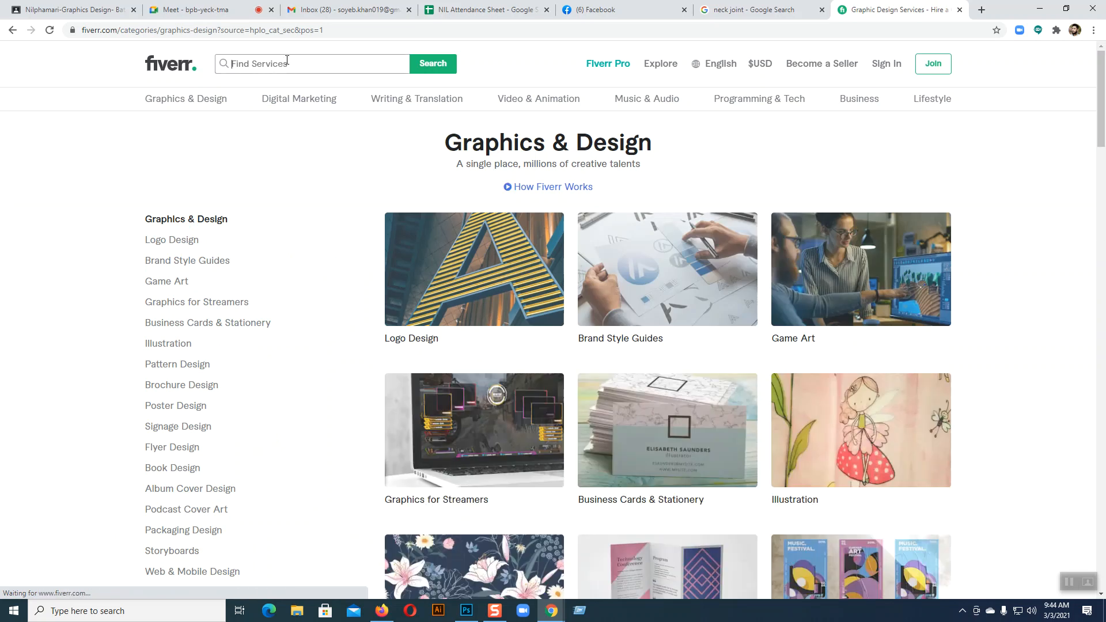
text(Neck)
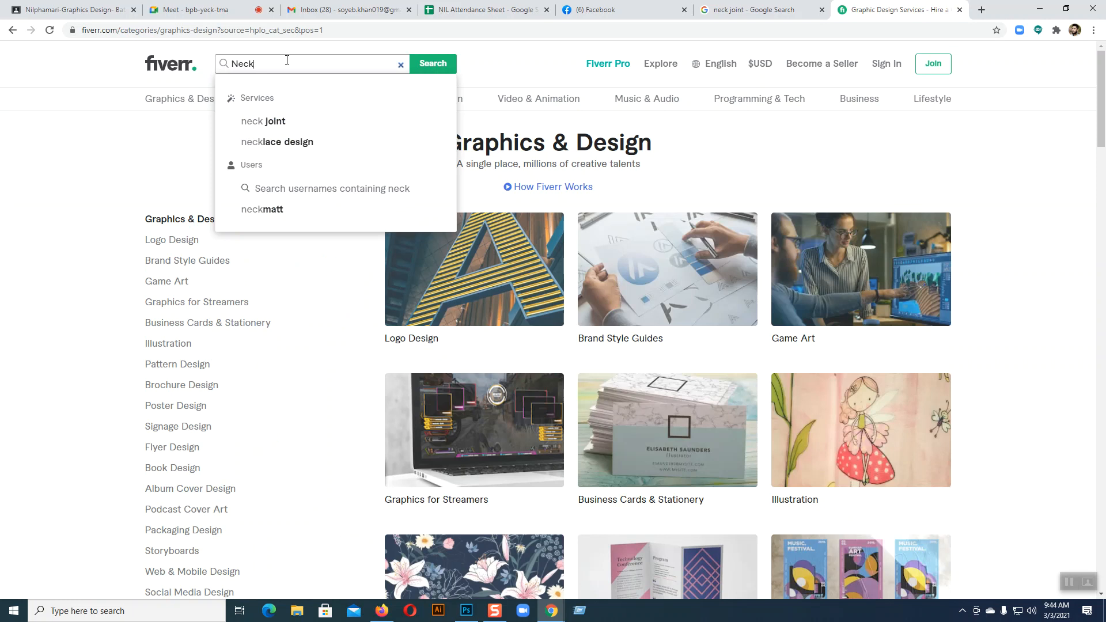
click(275, 121)
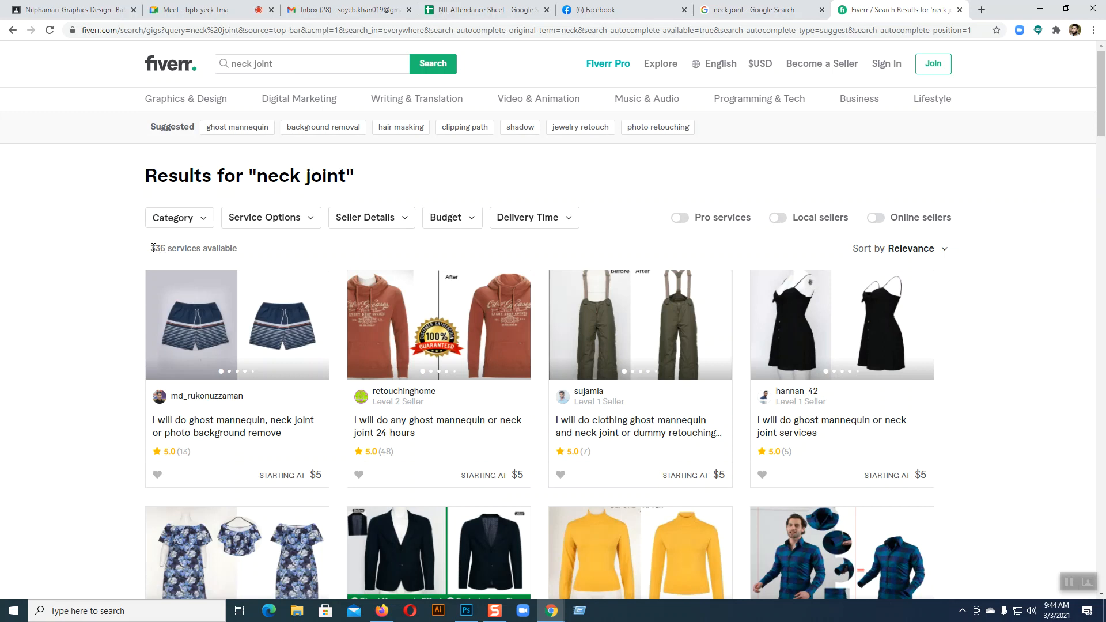
Highlight the number of available services, review the listed gigs and open the plaid shirt "neck joint, ghost mannequin or invisible man" gig.
drag(153, 247, 165, 248)
click(138, 248)
drag(148, 247, 160, 248)
scroll(979, 403, down, 2)
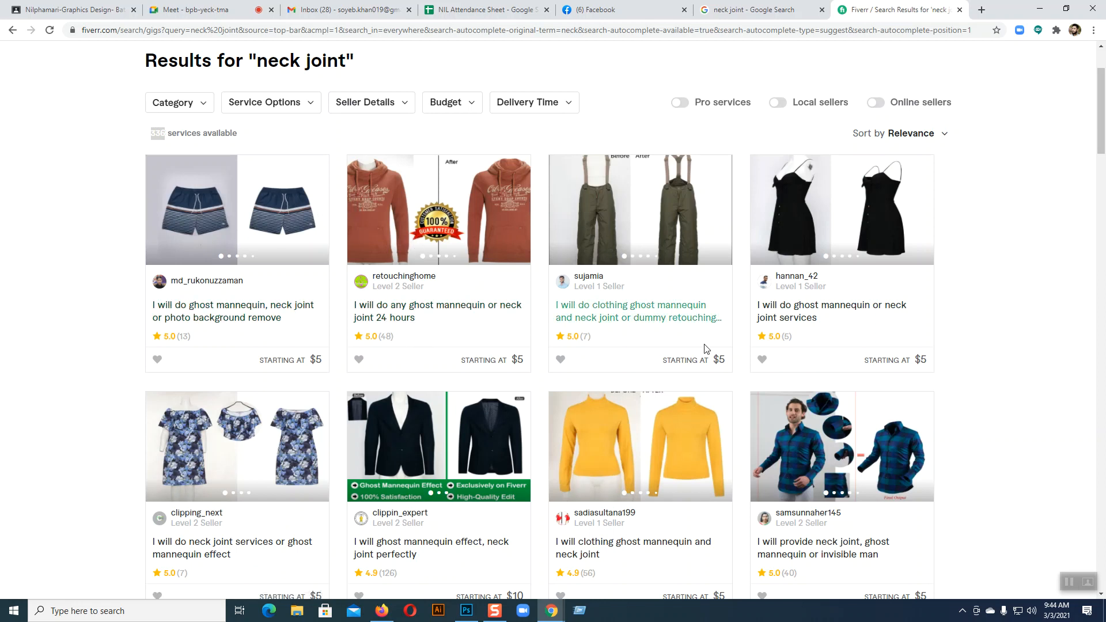
scroll(634, 352, down, 4)
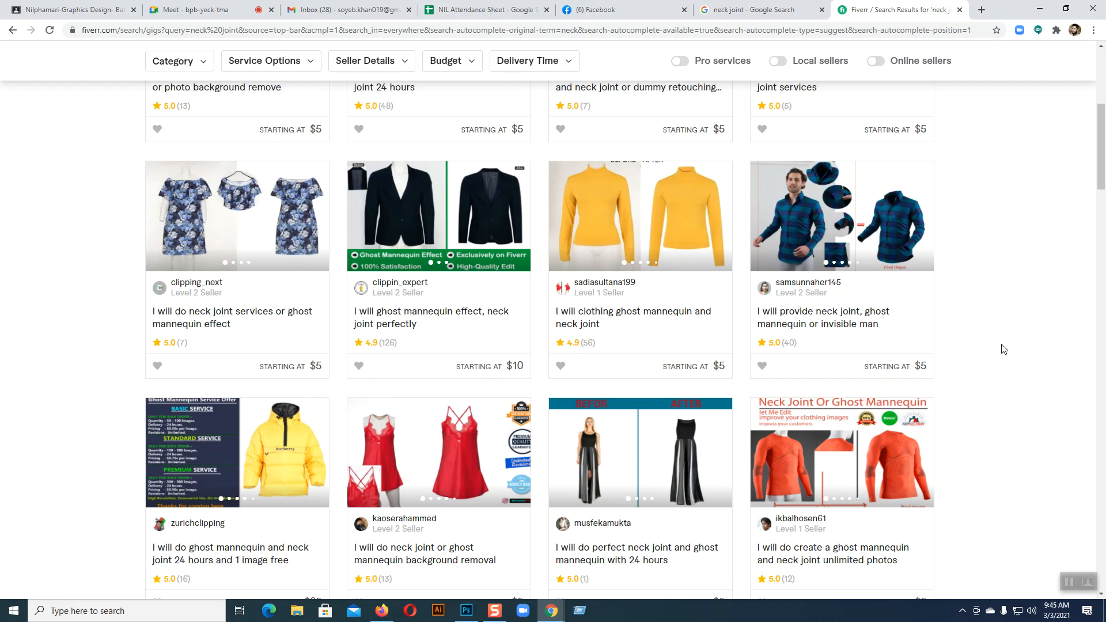
click(824, 223)
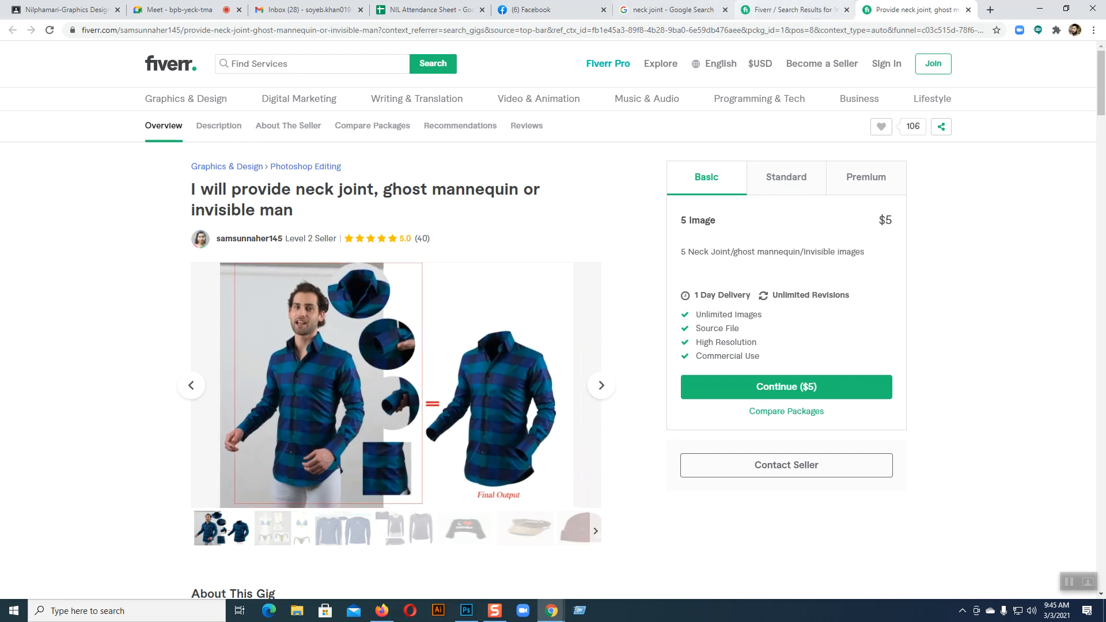
Return to the neck joint image results and open the green top from "Professional Neck Joint Services" full size in its own tab.
click(668, 9)
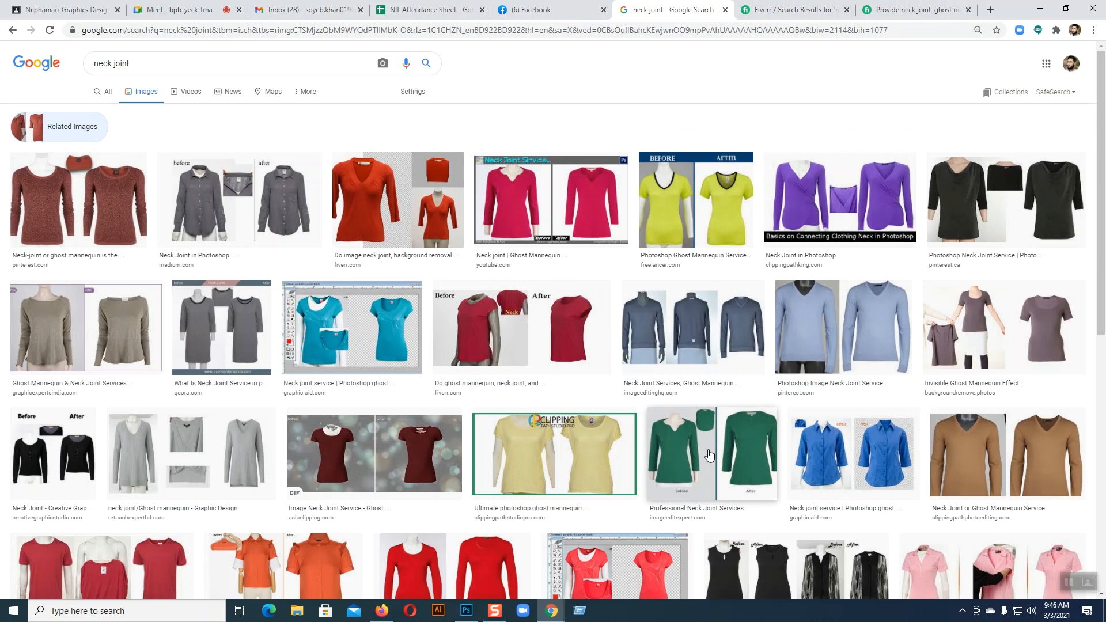
scroll(709, 455, down, 2)
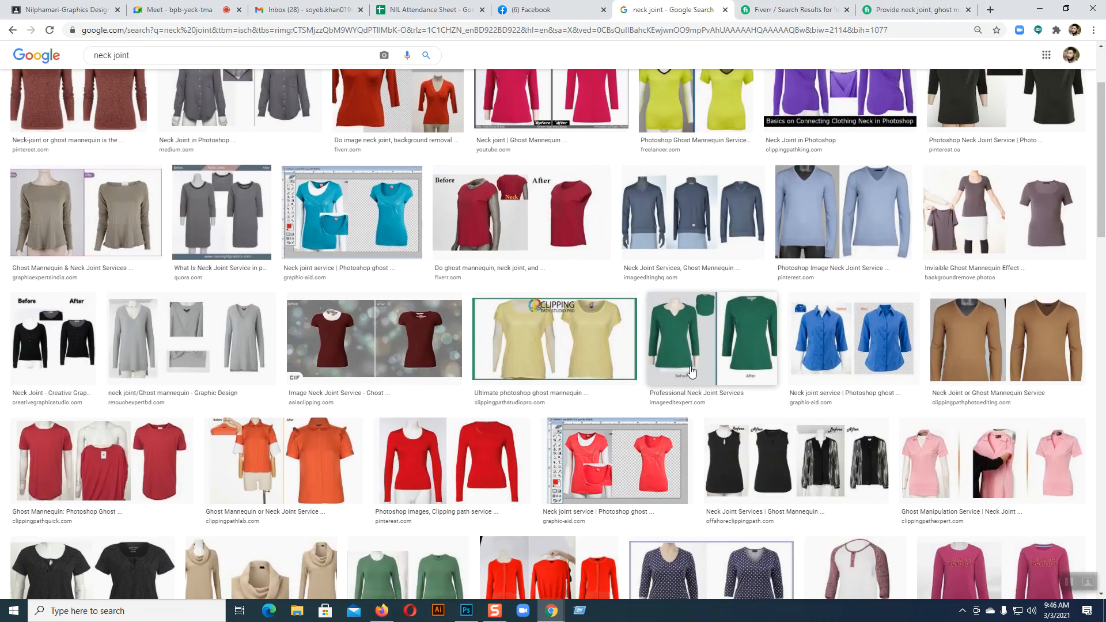
click(691, 344)
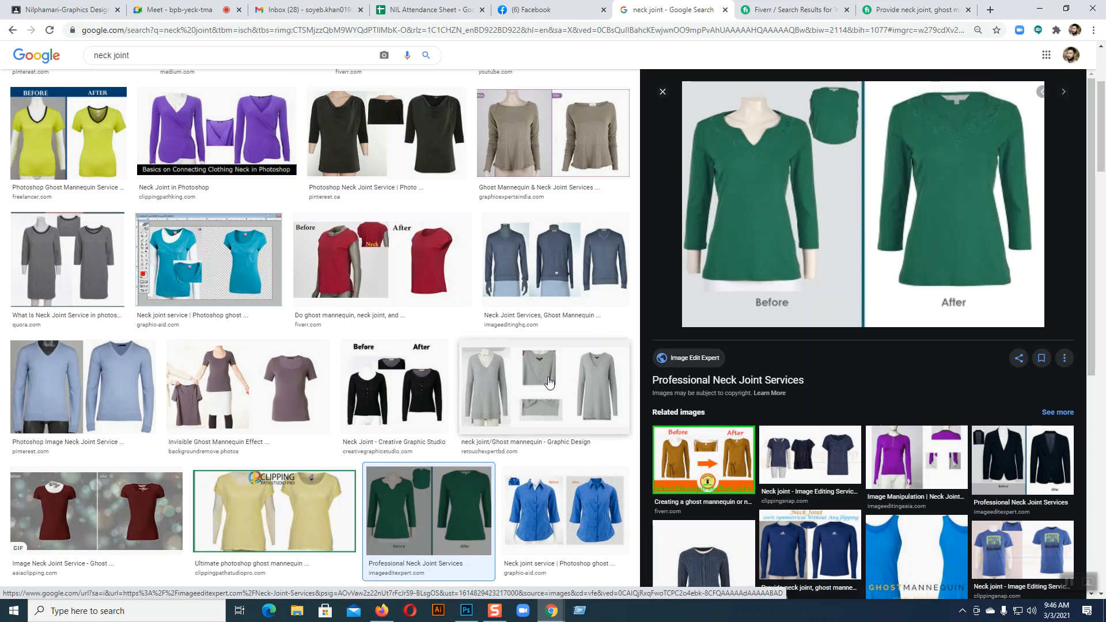
right_click(819, 223)
click(856, 334)
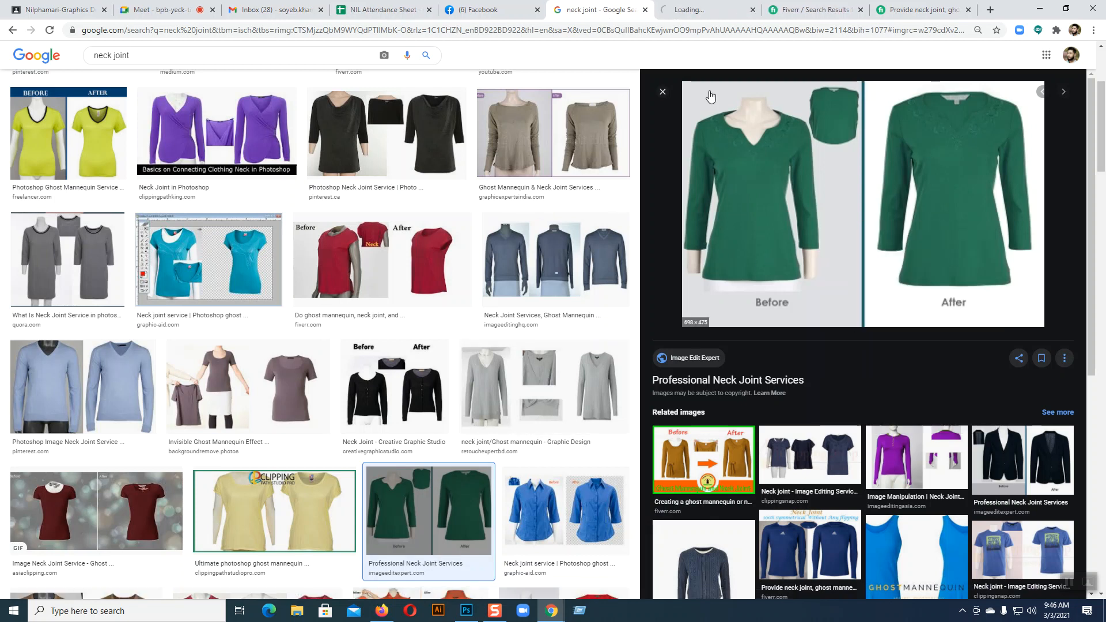
click(704, 10)
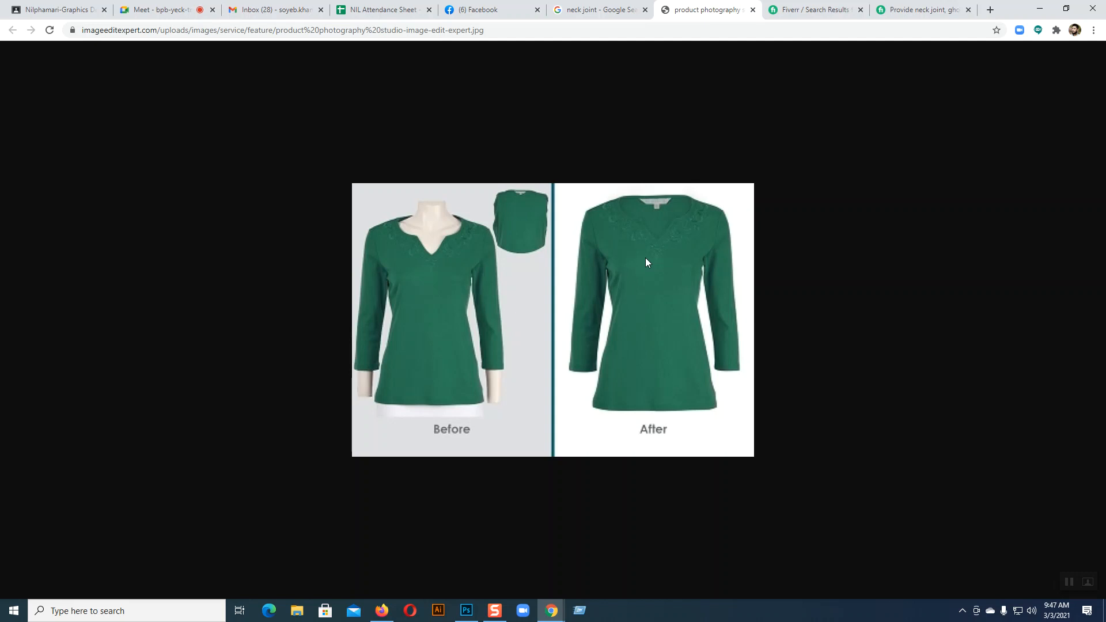
Go back to the neck joint image results and examine the before-and-after clothing examples and related images.
click(596, 10)
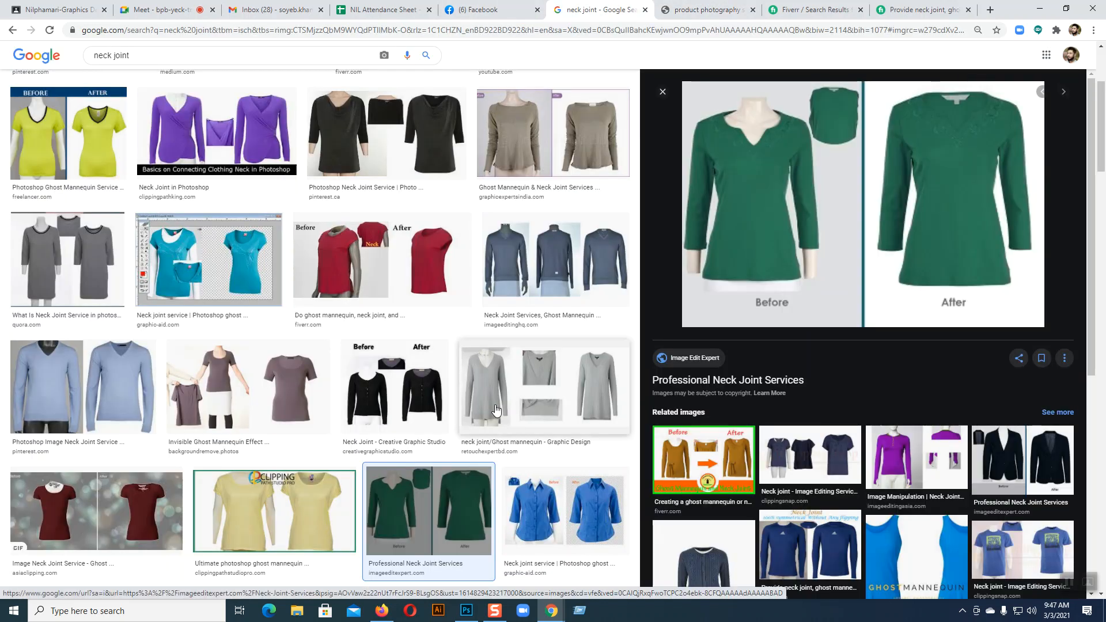
scroll(703, 418, down, 4)
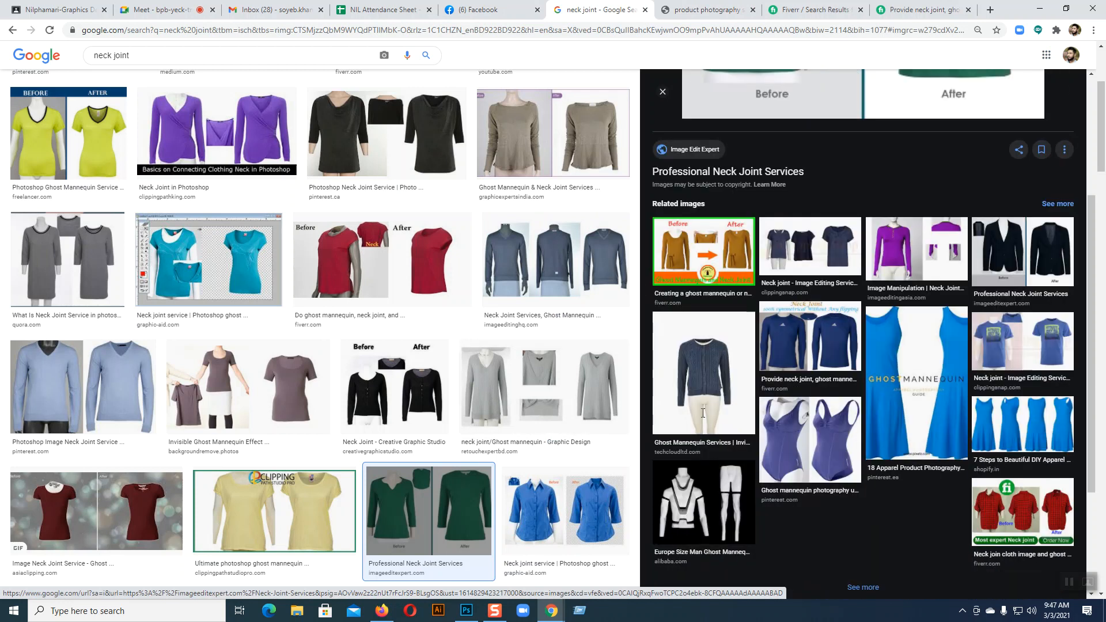
scroll(451, 414, down, 4)
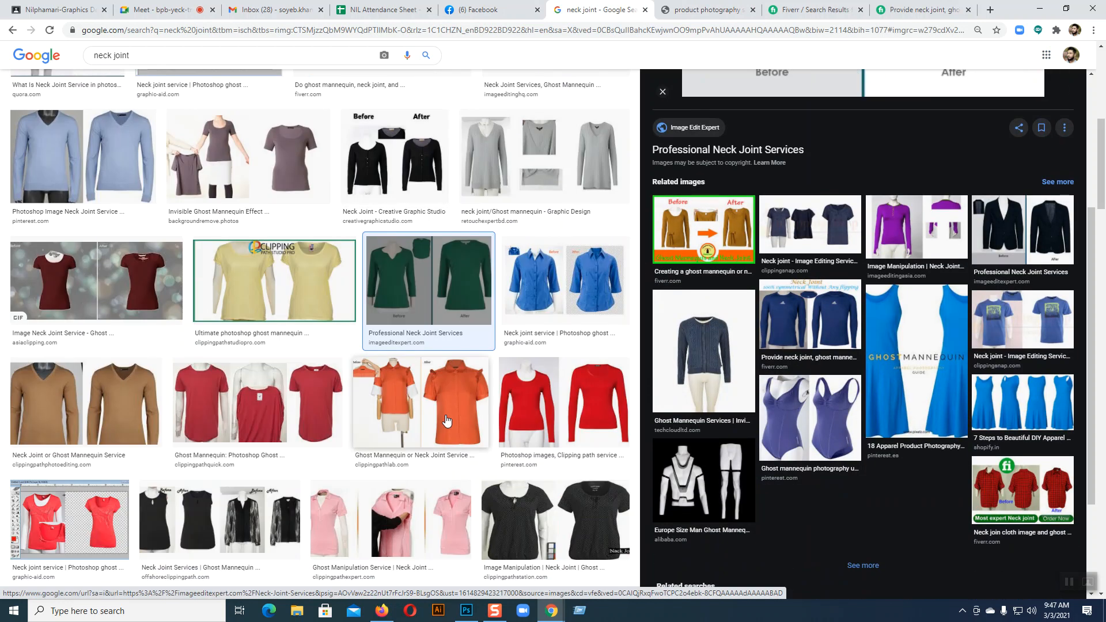
scroll(446, 420, down, 2)
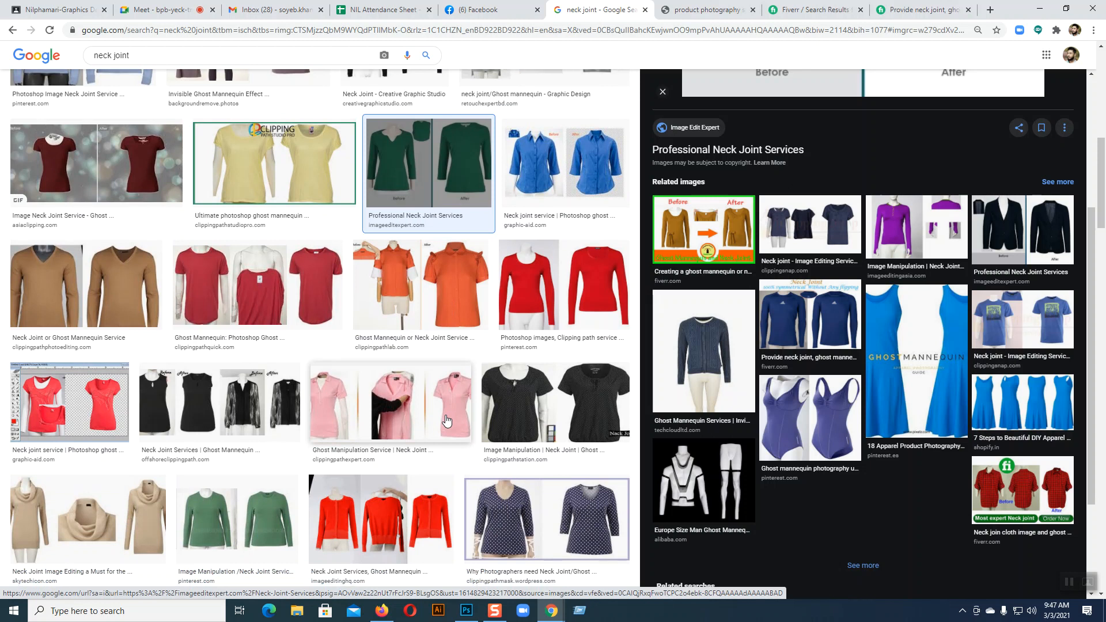
scroll(446, 420, down, 4)
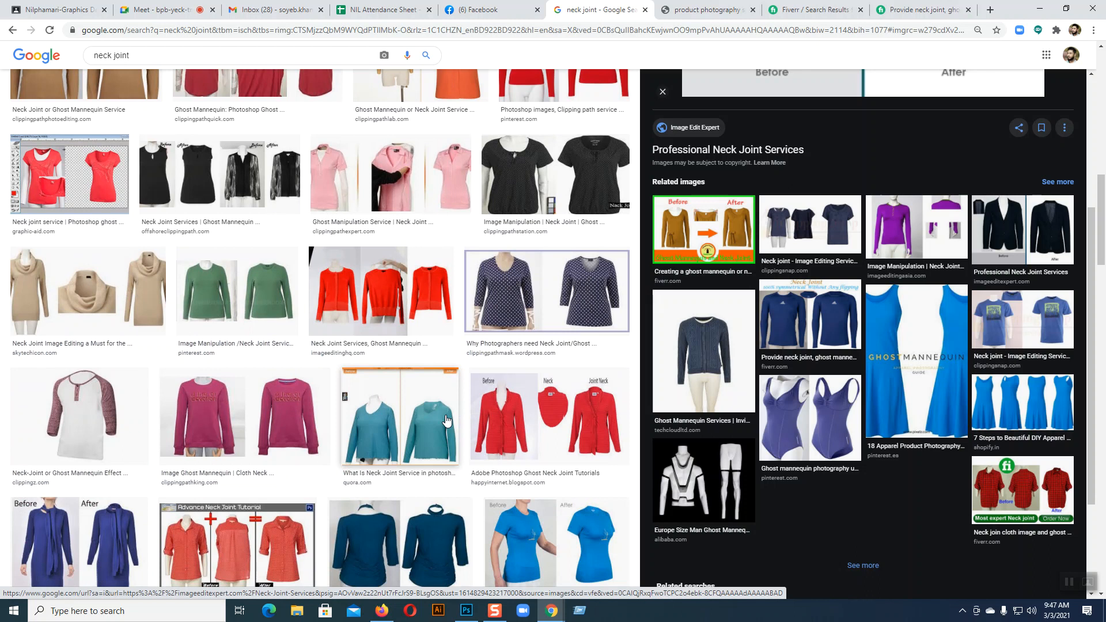
scroll(446, 421, down, 1)
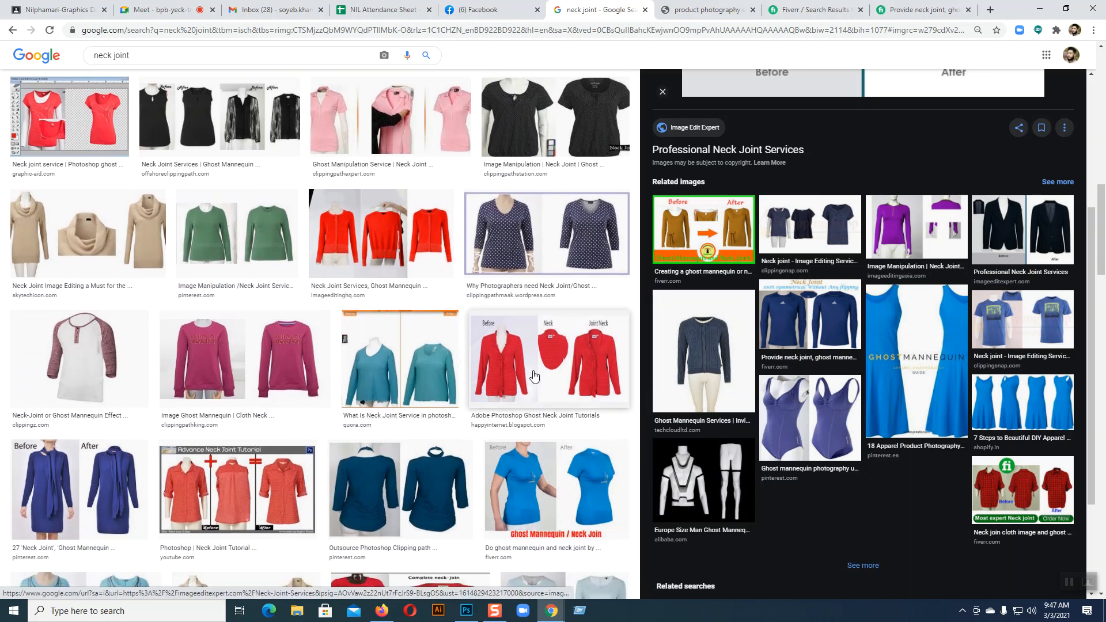
scroll(555, 389, up, 6)
scroll(847, 395, up, 4)
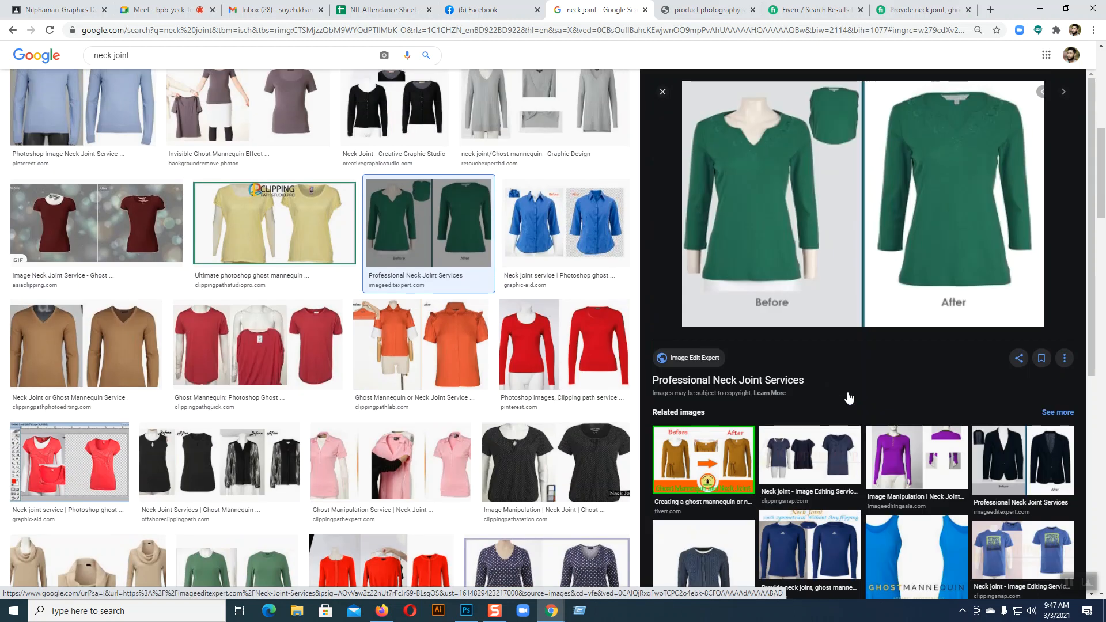
right_click(832, 233)
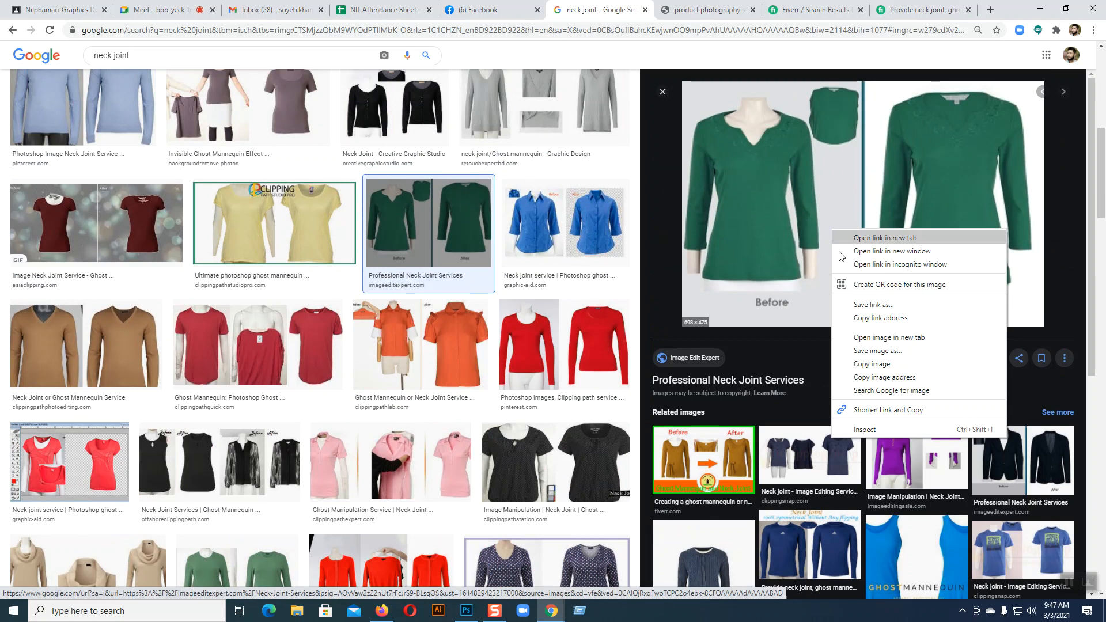
click(858, 338)
click(731, 10)
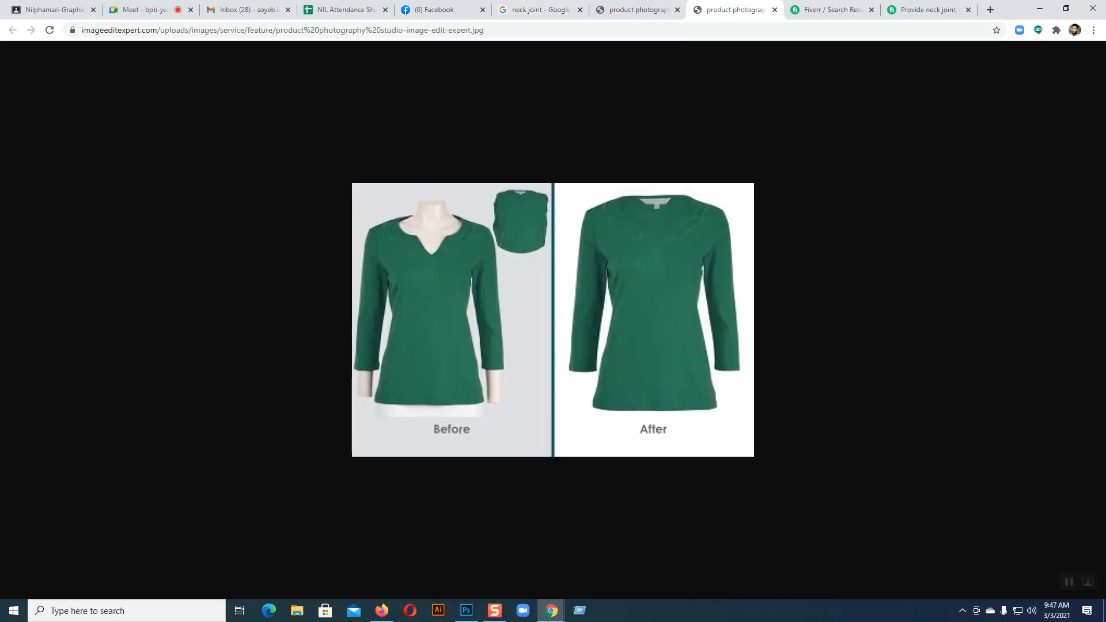
click(774, 10)
click(538, 10)
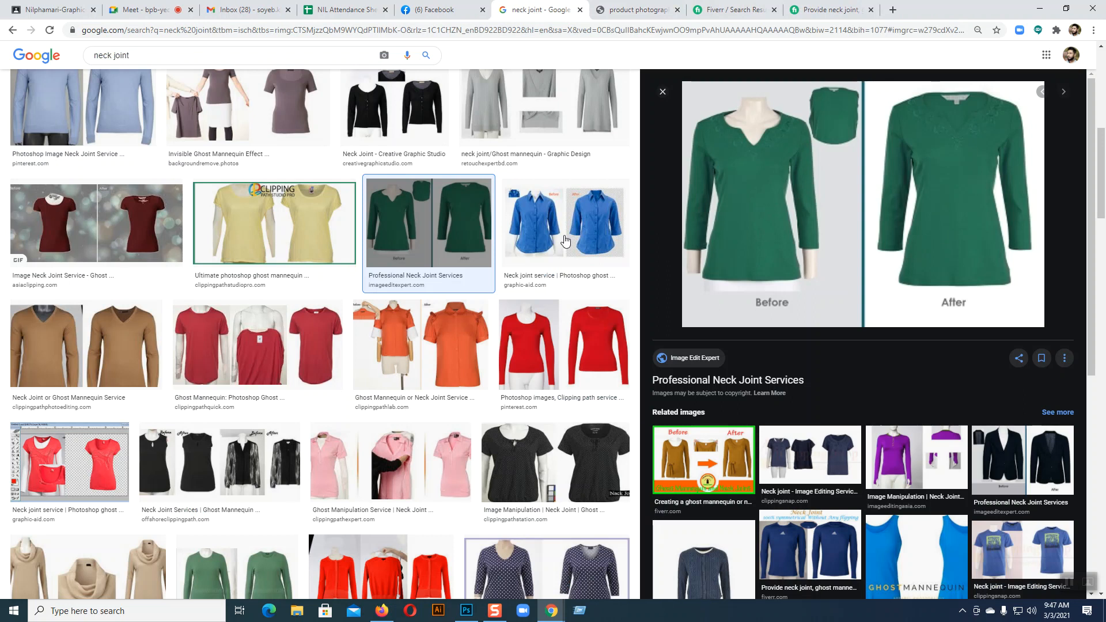
Preview the red "Adobe Photoshop Ghost Neck Joint Tutorials" result and view its related Behance "Neck Joint Photoshop" cardigan image.
scroll(496, 371, down, 3)
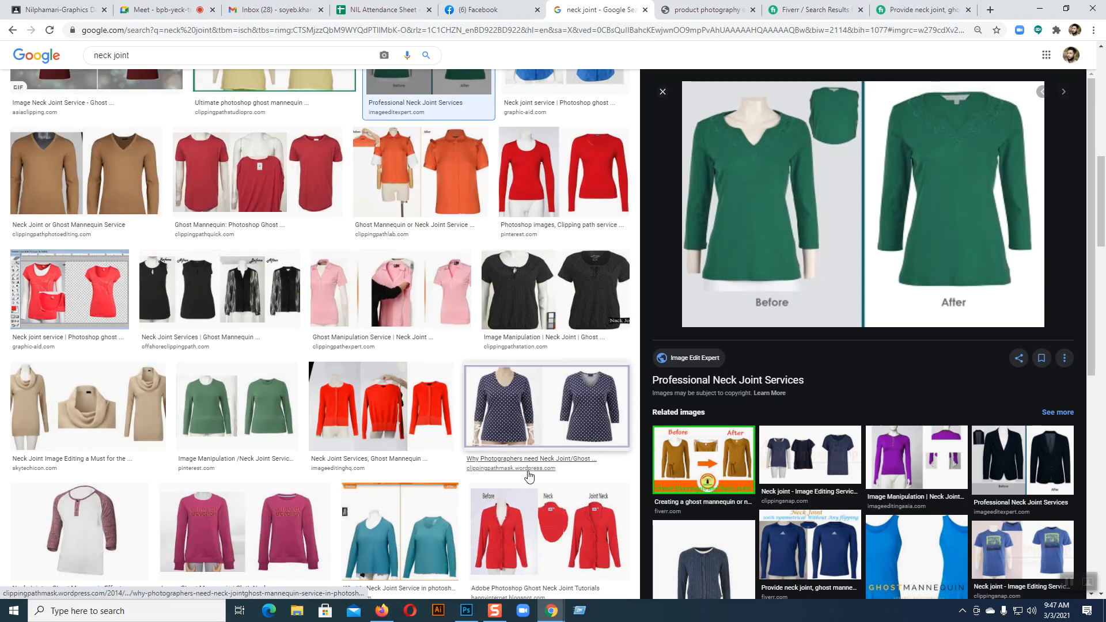
scroll(541, 380, down, 3)
click(543, 381)
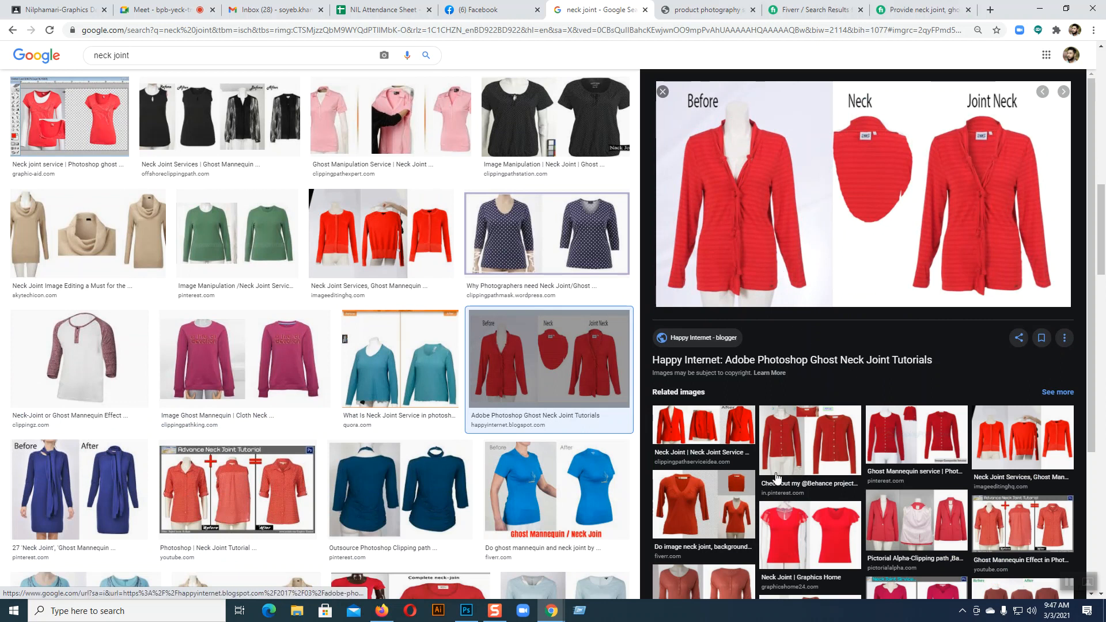
click(807, 455)
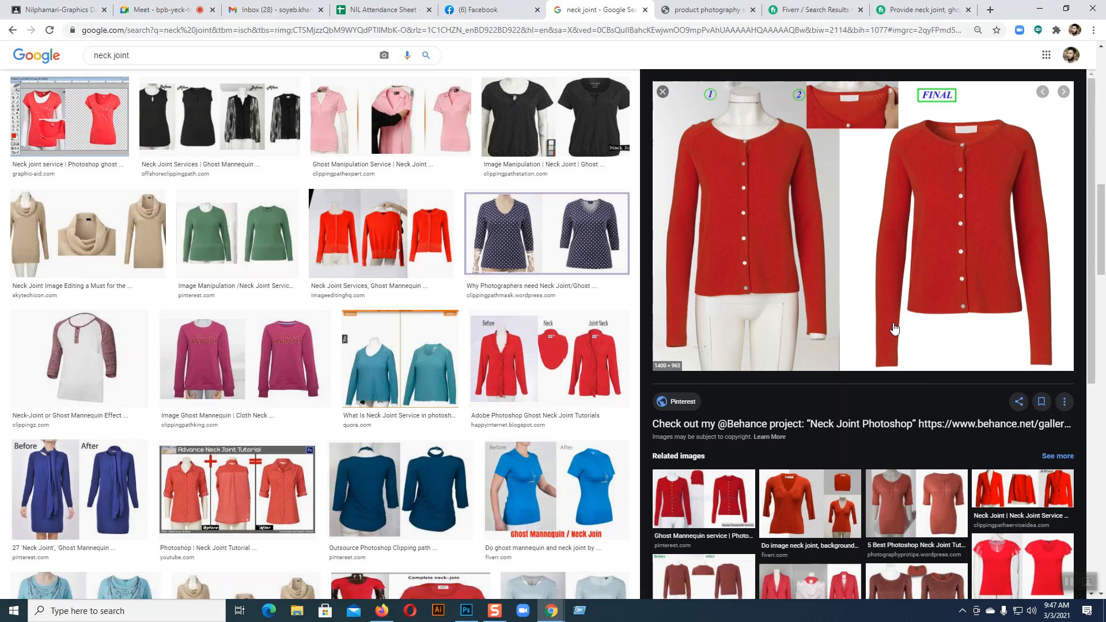
scroll(835, 260, down, 2)
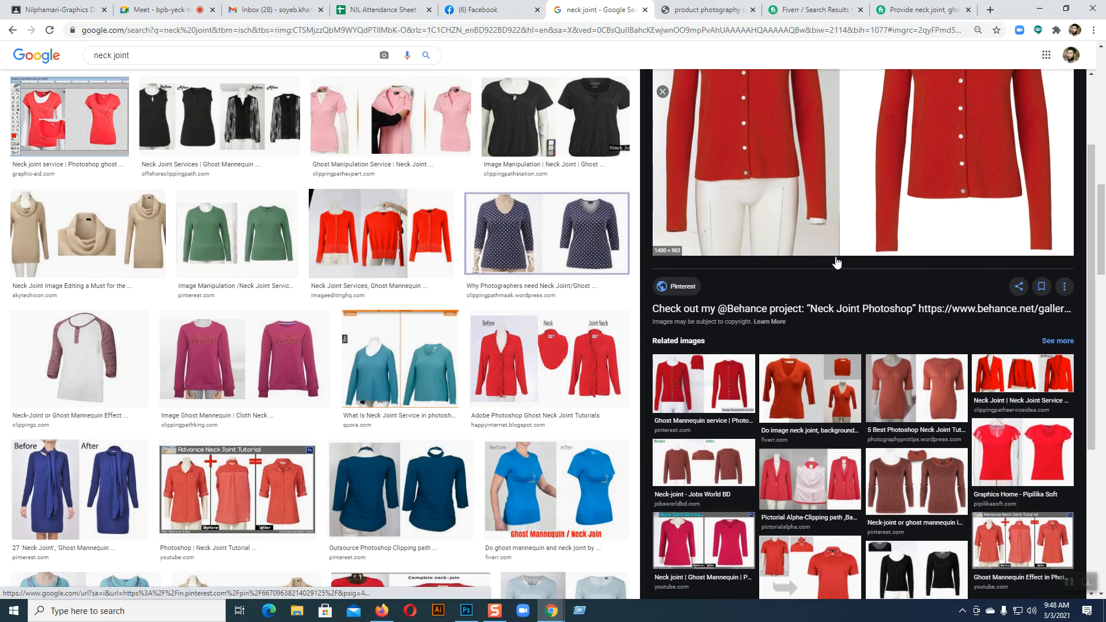
scroll(836, 262, up, 2)
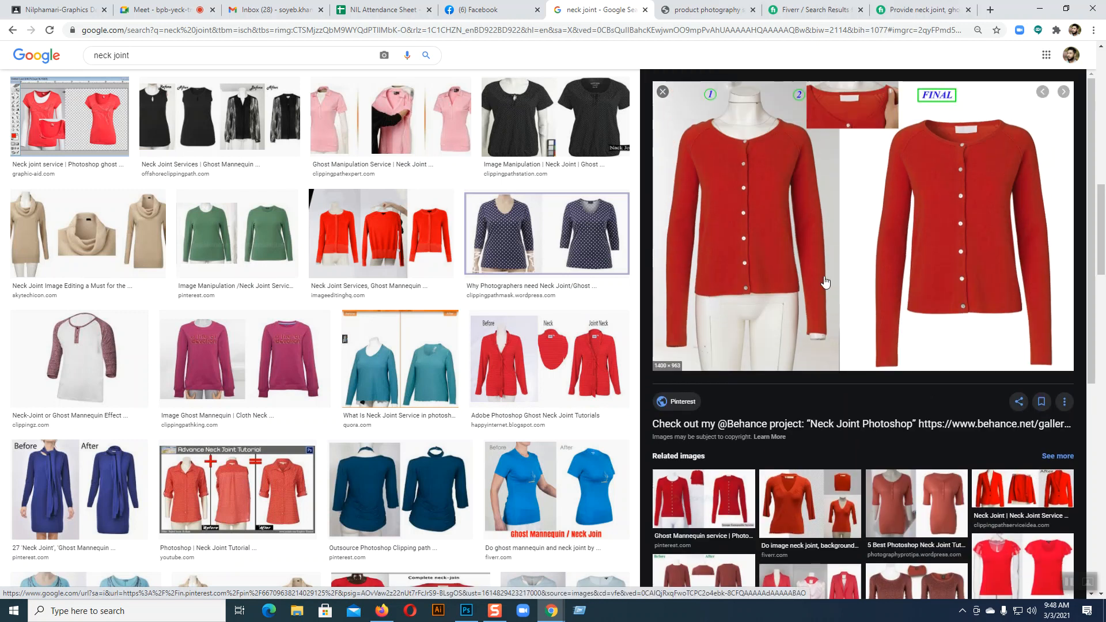
Preview the related "Ghost Mannequin service" red cardigan, return to the Behance cardigan image and look over its related images.
click(715, 500)
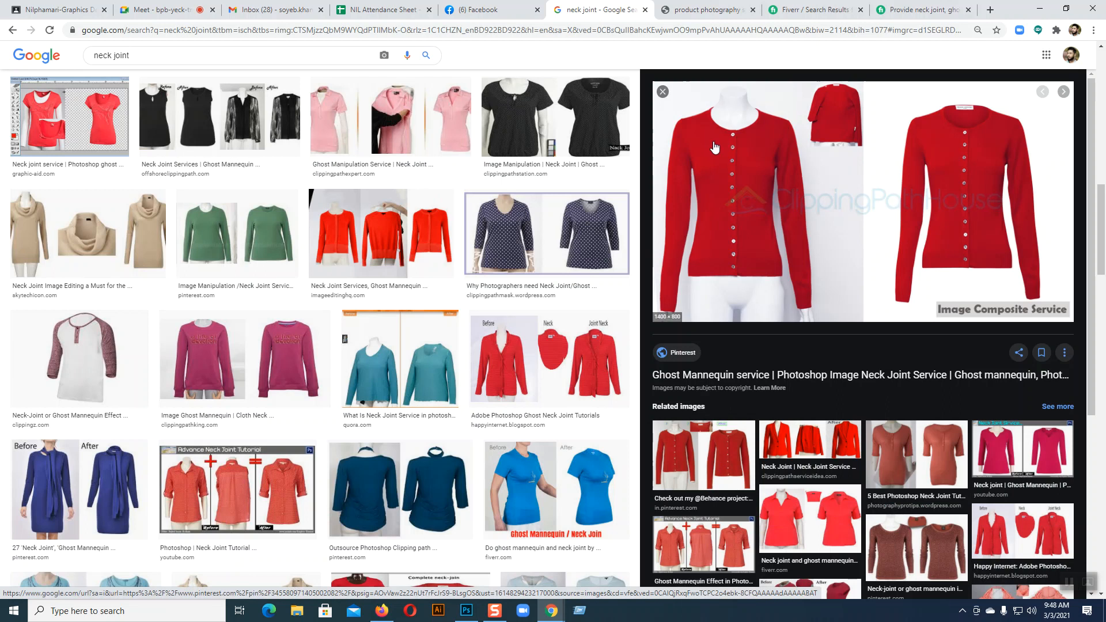
click(13, 30)
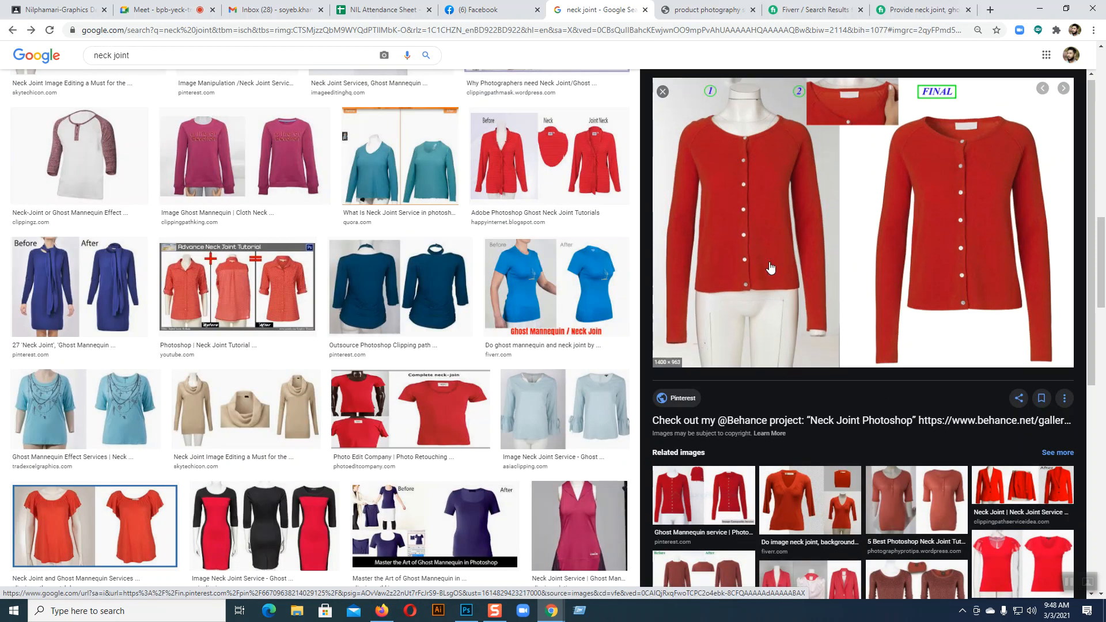
scroll(771, 267, down, 3)
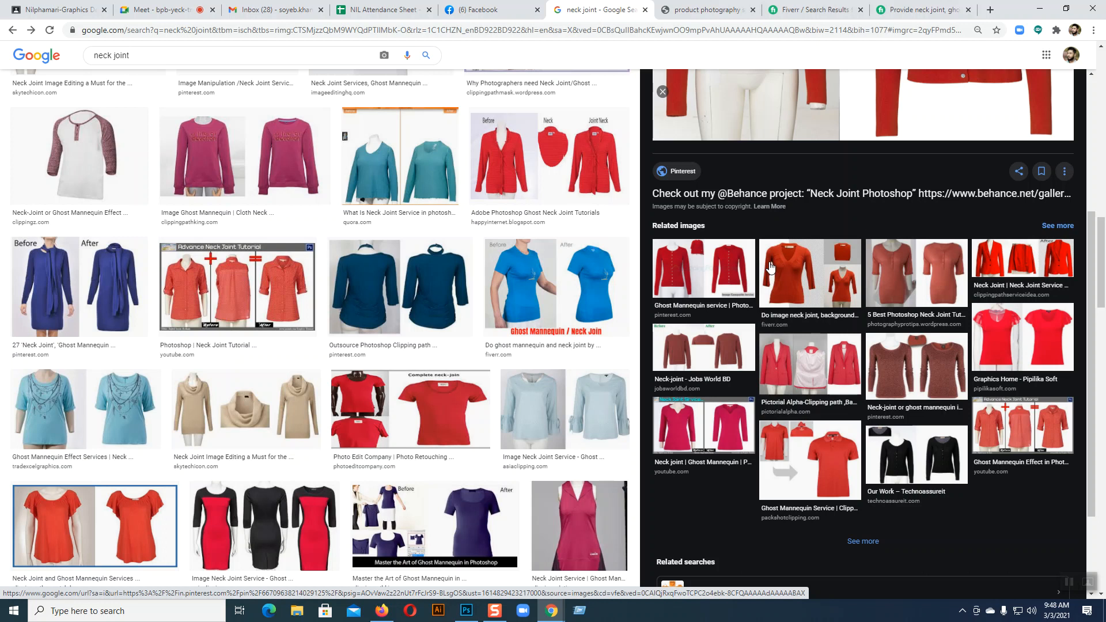
scroll(715, 254, up, 4)
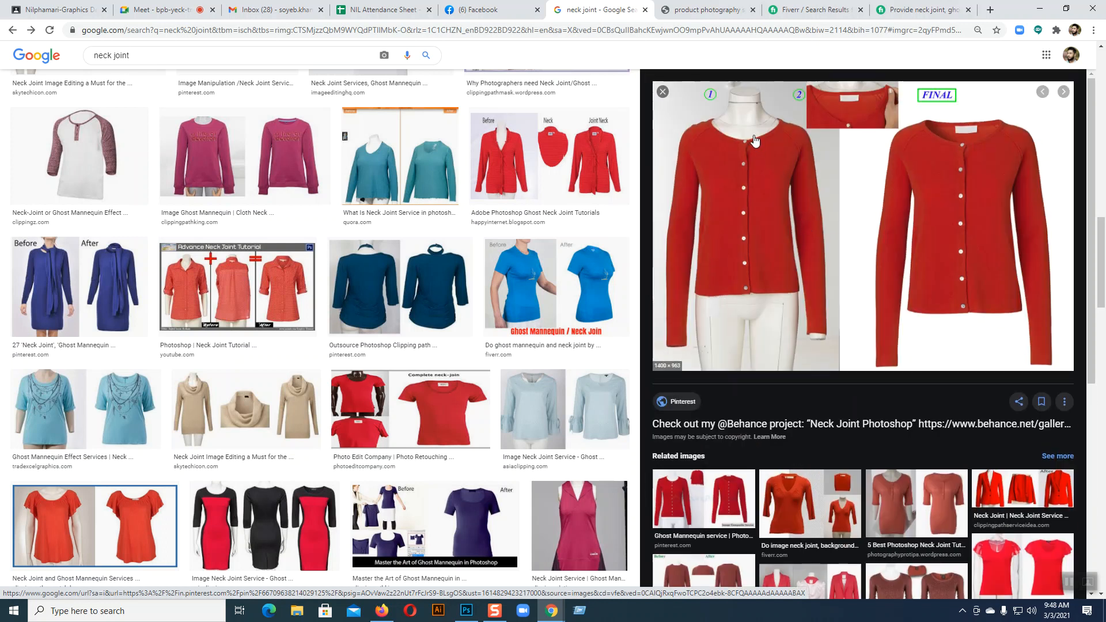
Open the Behance red cardigan image full size in its own tab and compare it with the green top example.
right_click(755, 175)
click(795, 268)
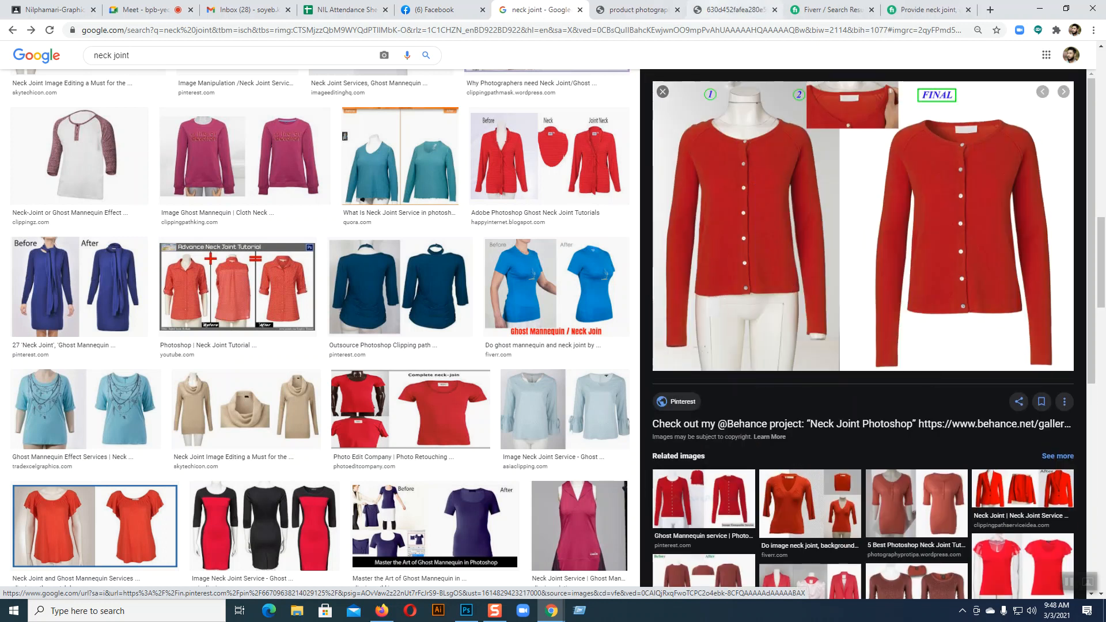
click(736, 10)
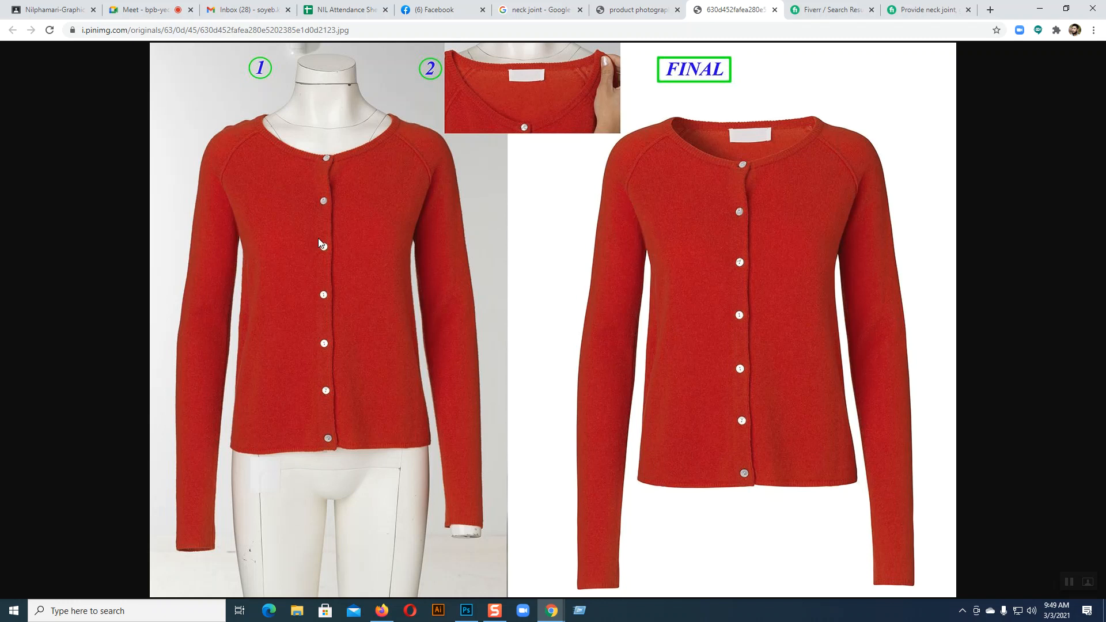
click(631, 10)
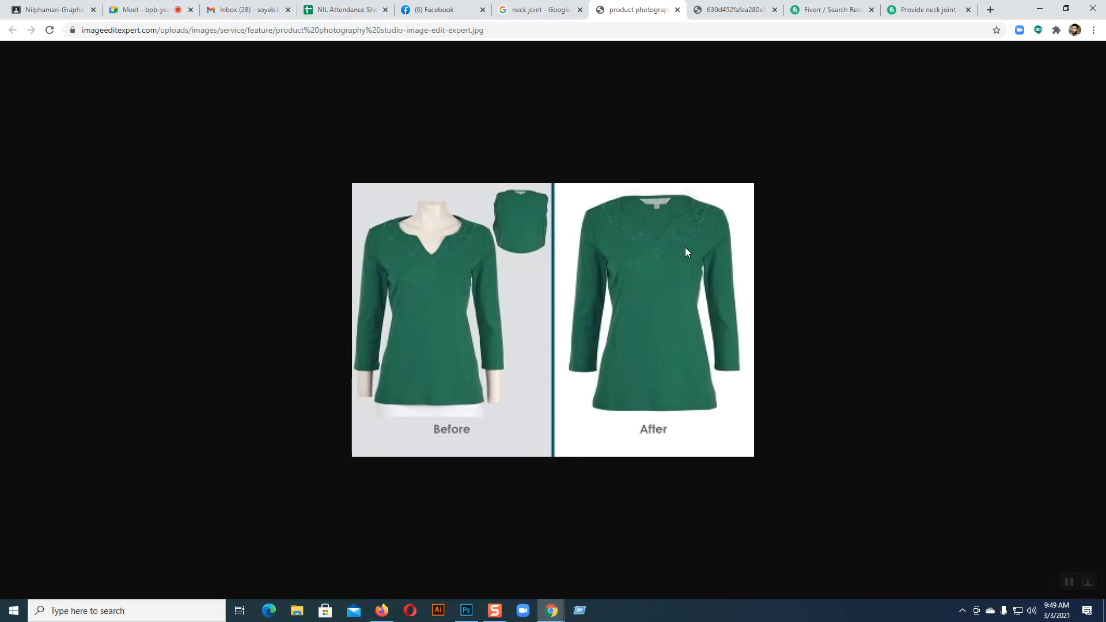
click(730, 10)
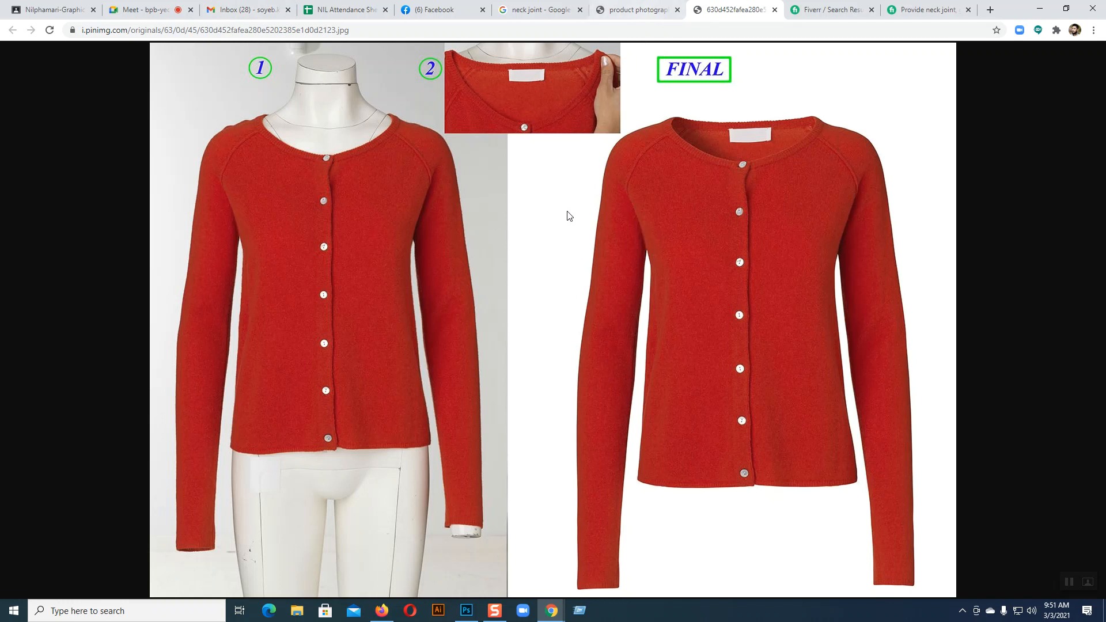
Save the red cardigan image to the Desktop as a JPEG and close its tab.
right_click(563, 235)
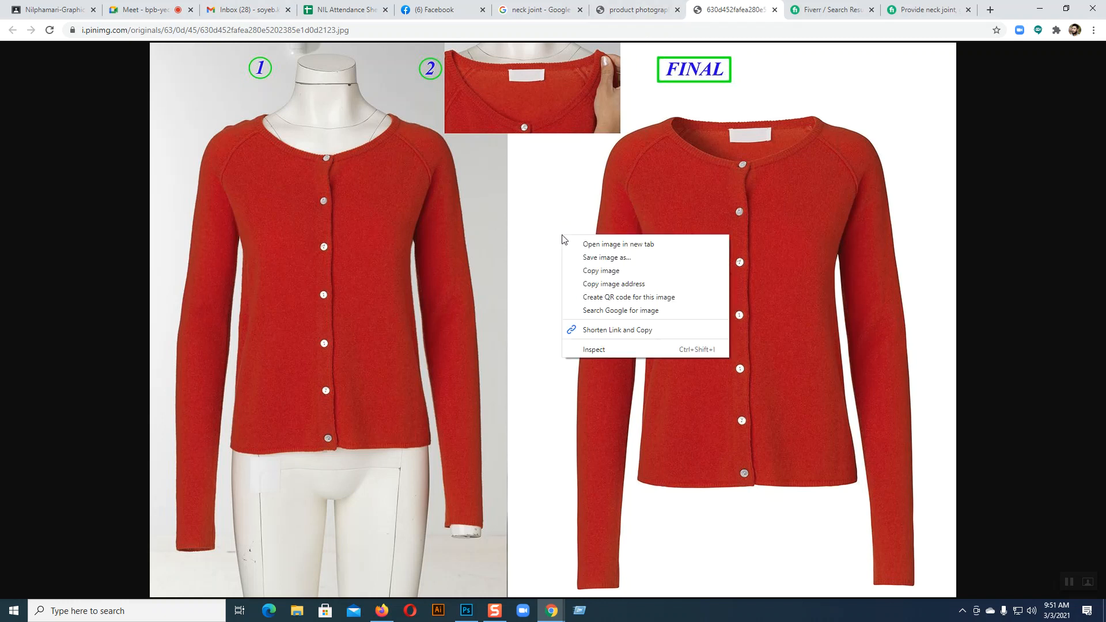
click(579, 259)
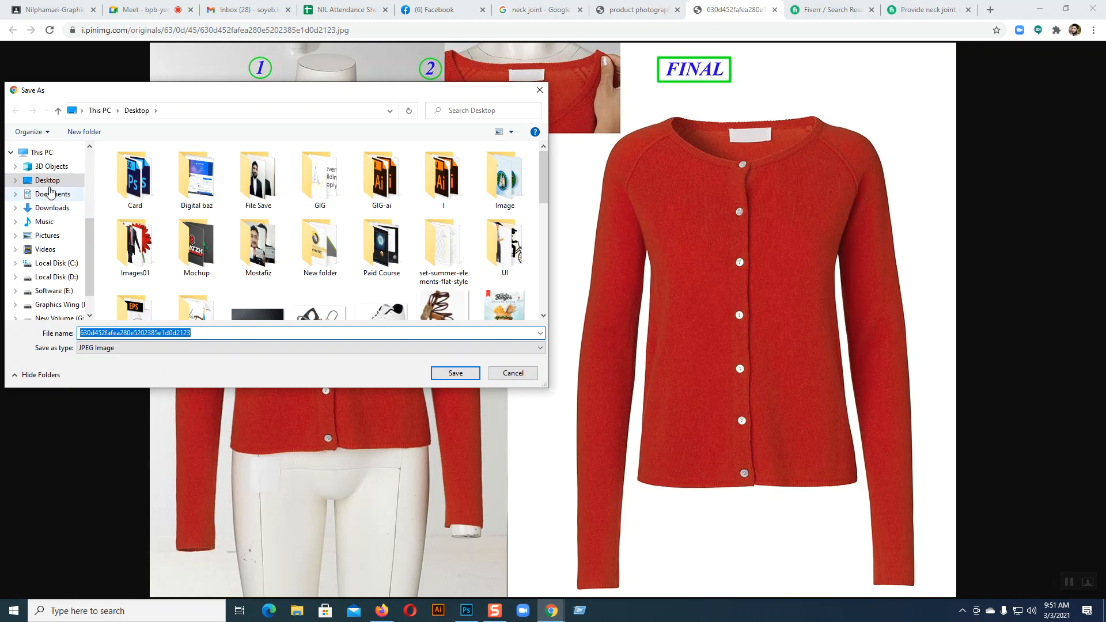
click(49, 181)
click(459, 378)
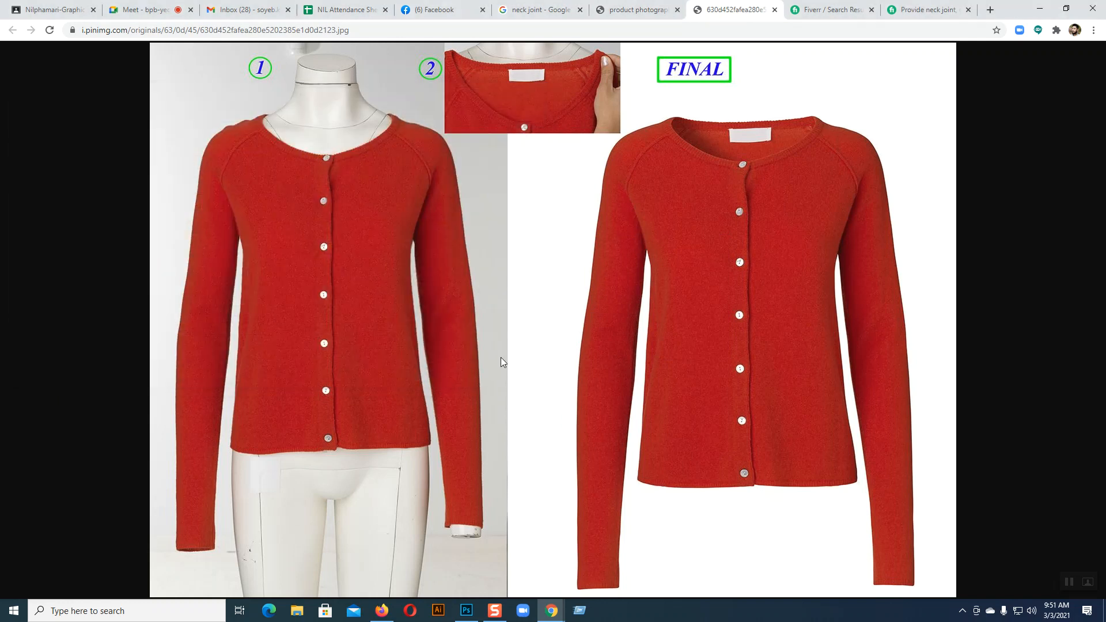
click(775, 9)
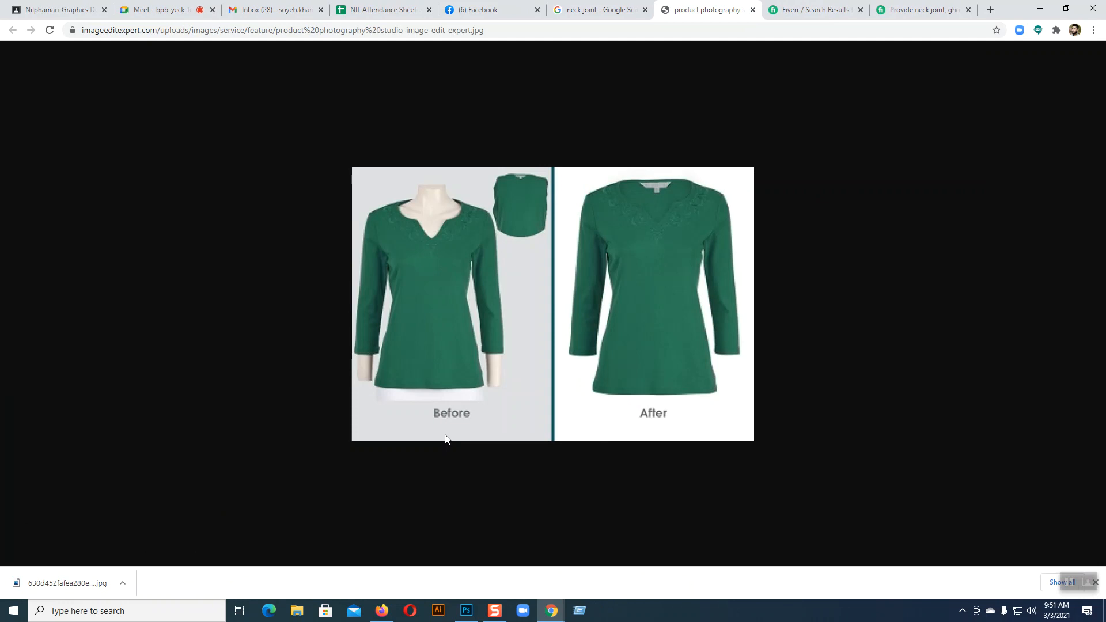
Switch to Photoshop and open the saved red cardigan image 630d452fafea280e5202385e1d0d2123 from the Desktop.
click(471, 615)
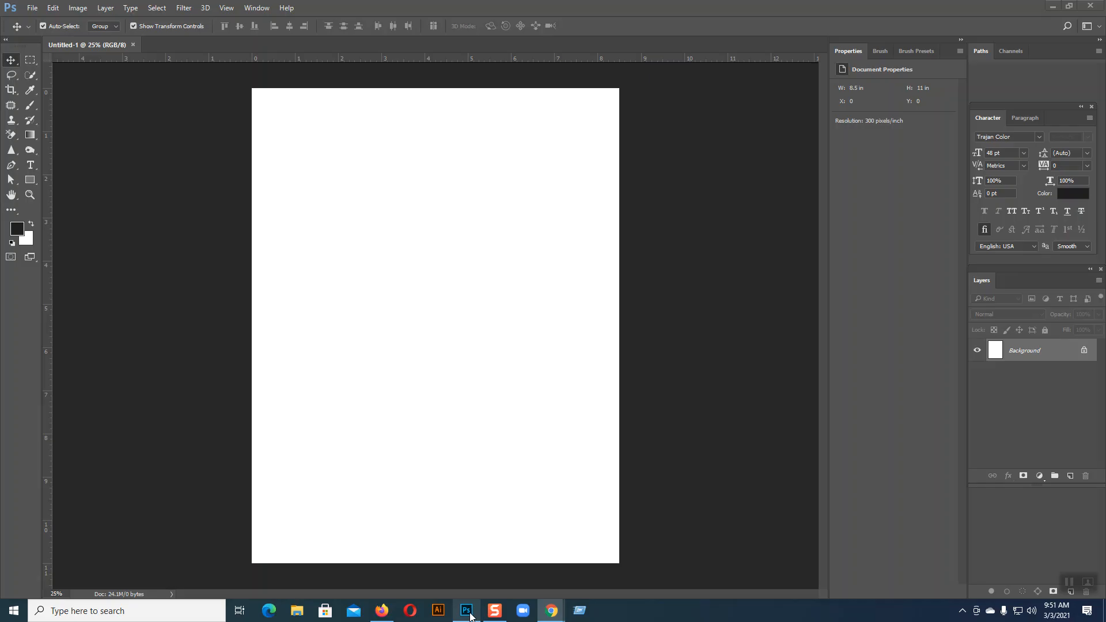
click(30, 7)
click(50, 33)
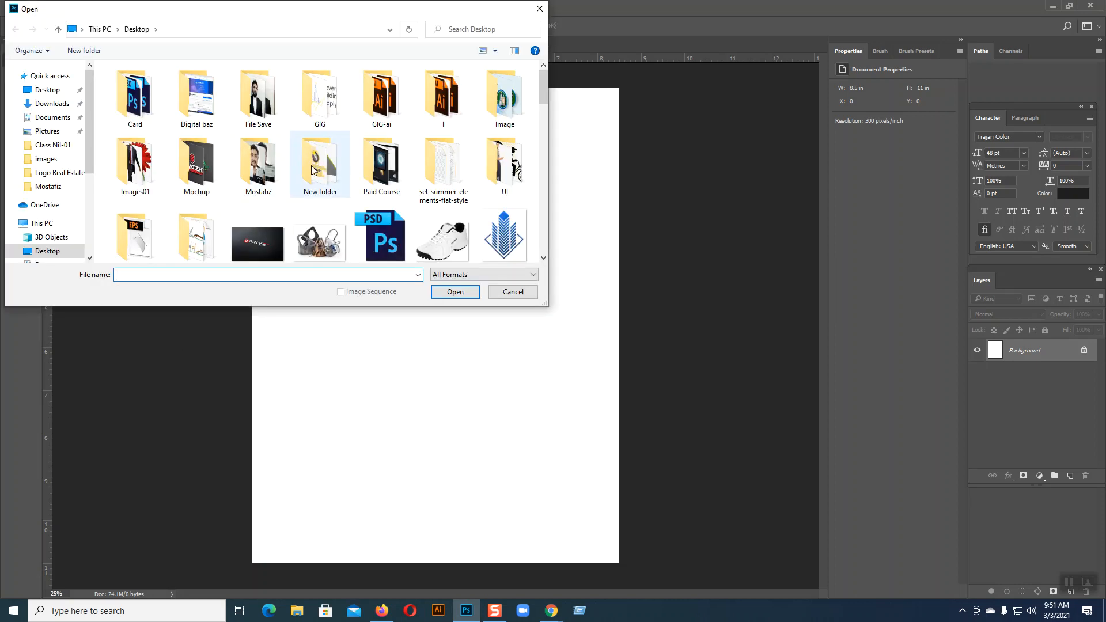
scroll(311, 169, down, 2)
click(146, 200)
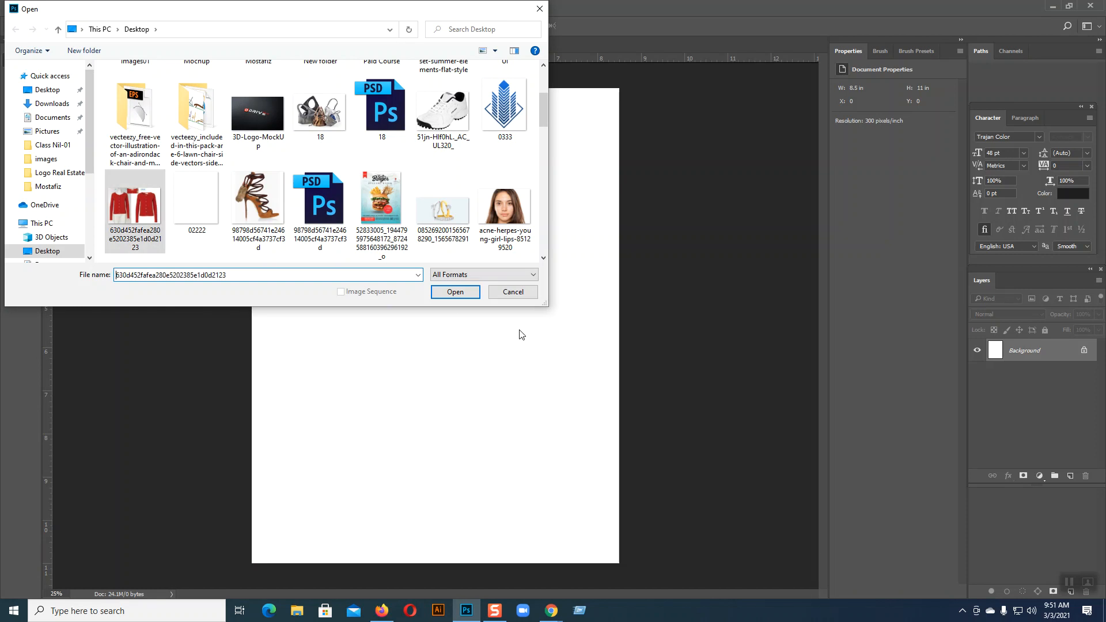
click(455, 292)
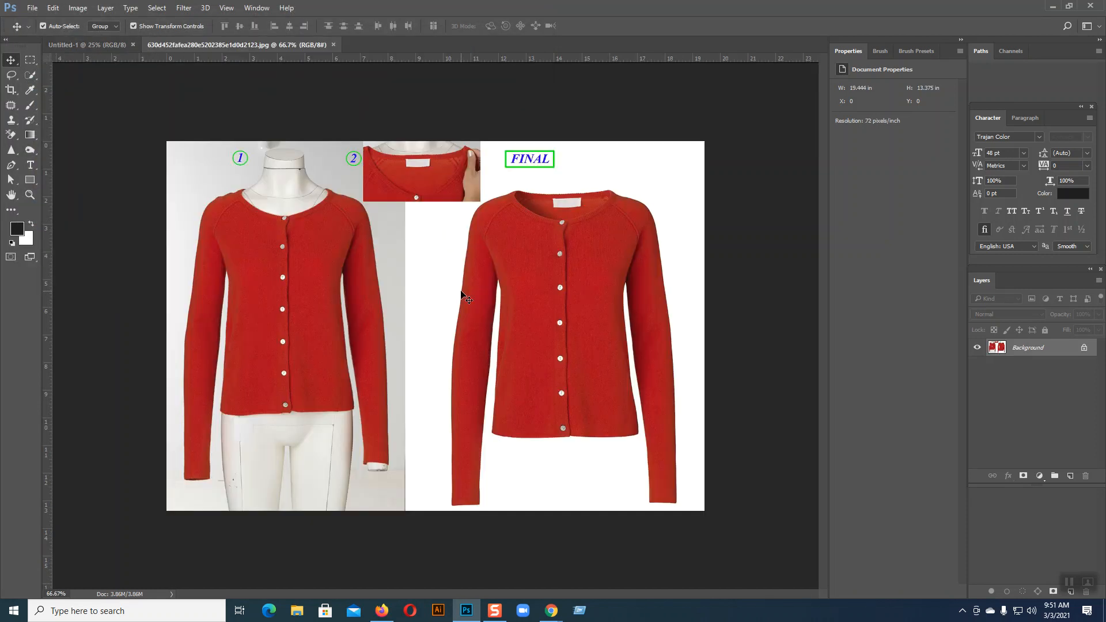
Examine the cardigan image up close, comparing the mannequin shot's neckline, sleeves, cuffs and hem with the final version.
key(ctrl+plus)
key(ctrl+plus)
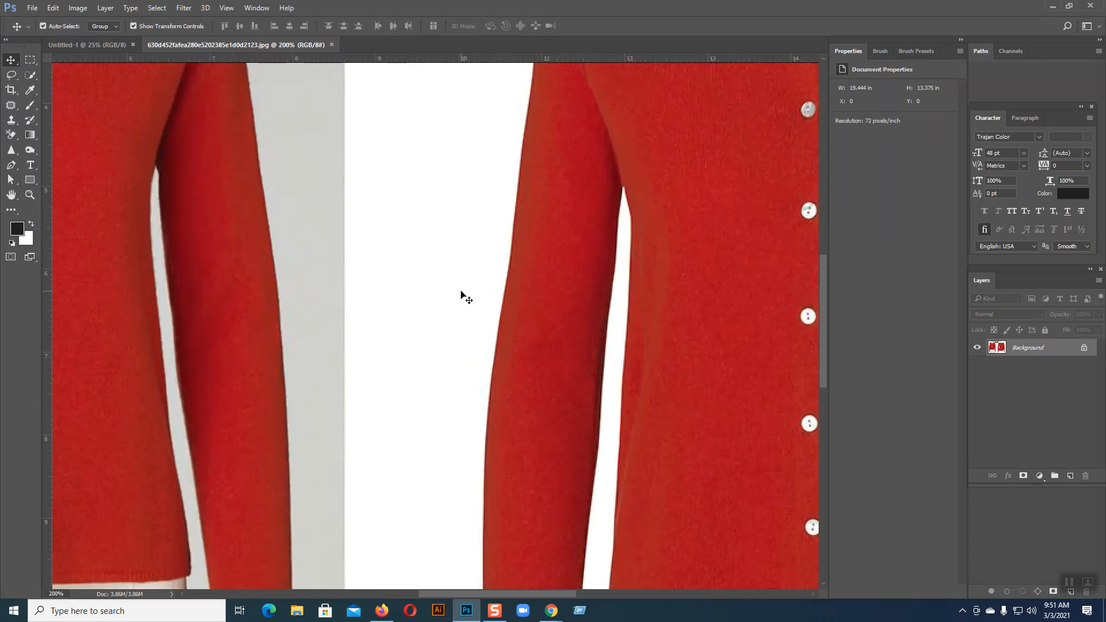
drag(336, 296, 524, 371)
drag(411, 455, 311, 282)
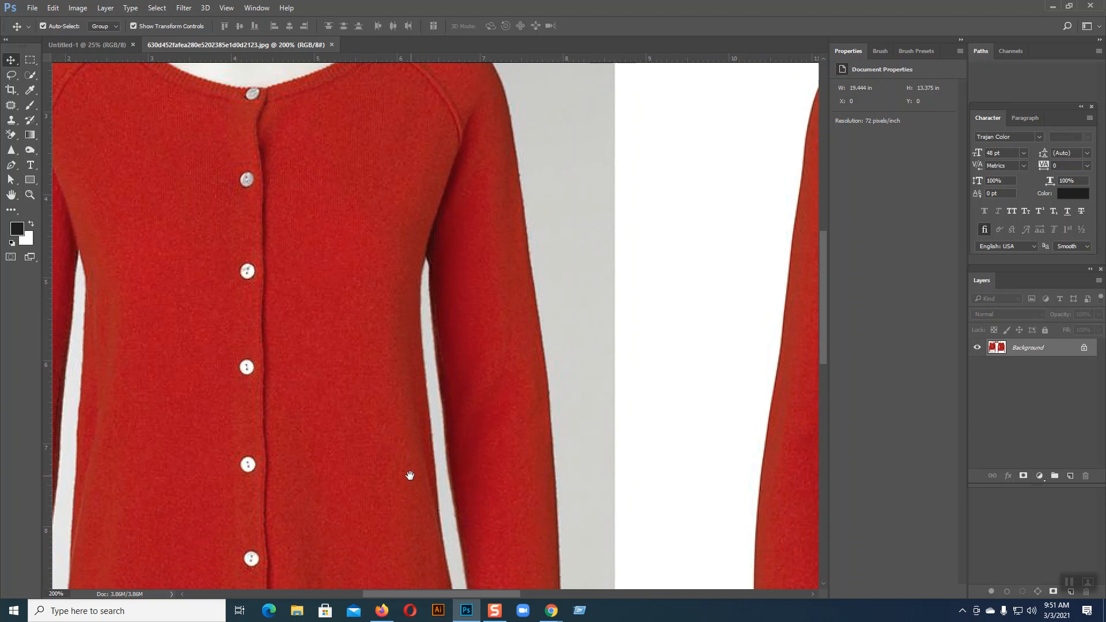
key(ctrl+minus)
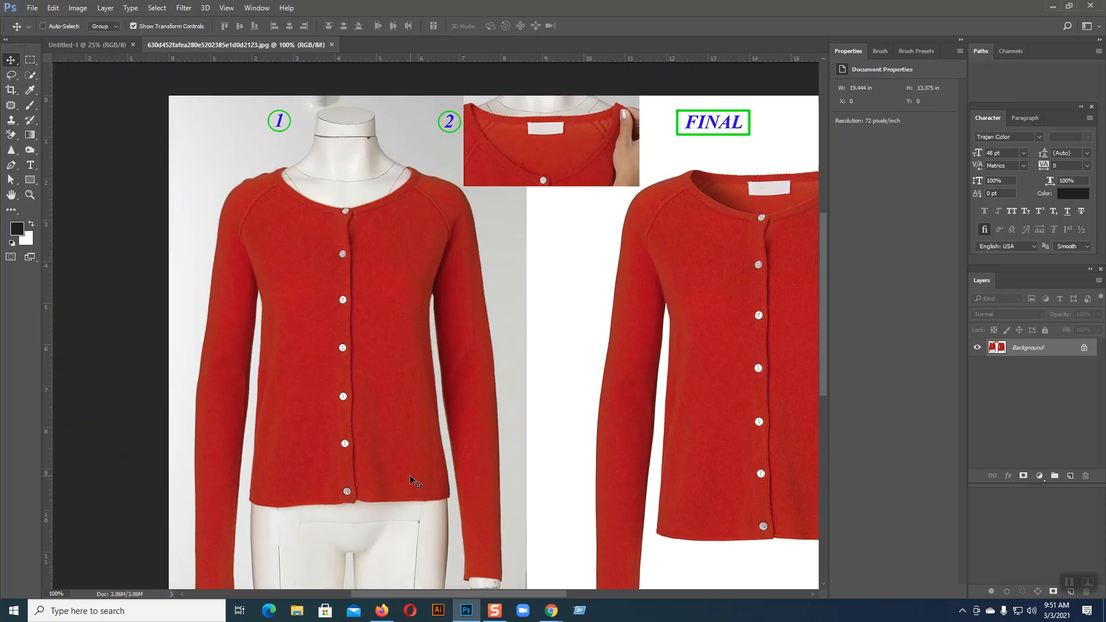
key(ctrl+plus)
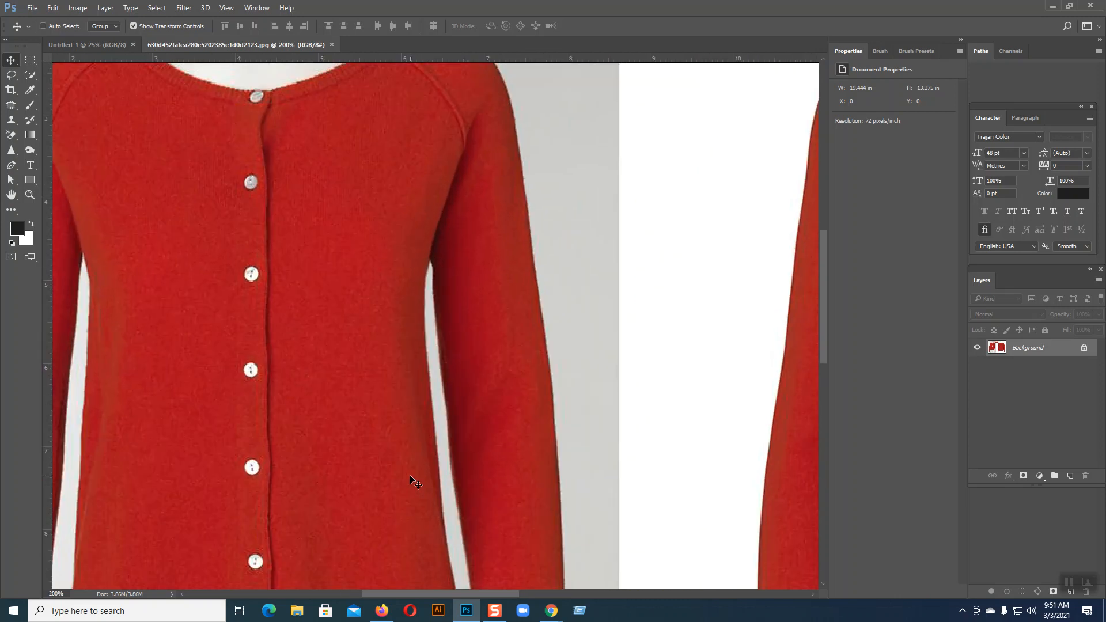
key(ctrl+minus)
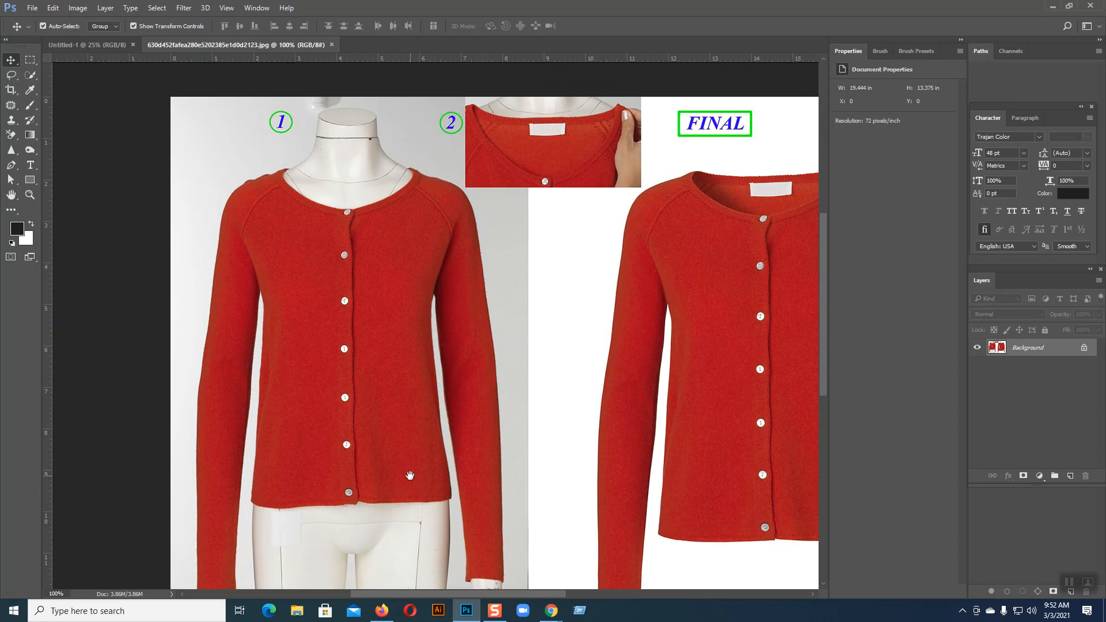
drag(452, 521, 354, 416)
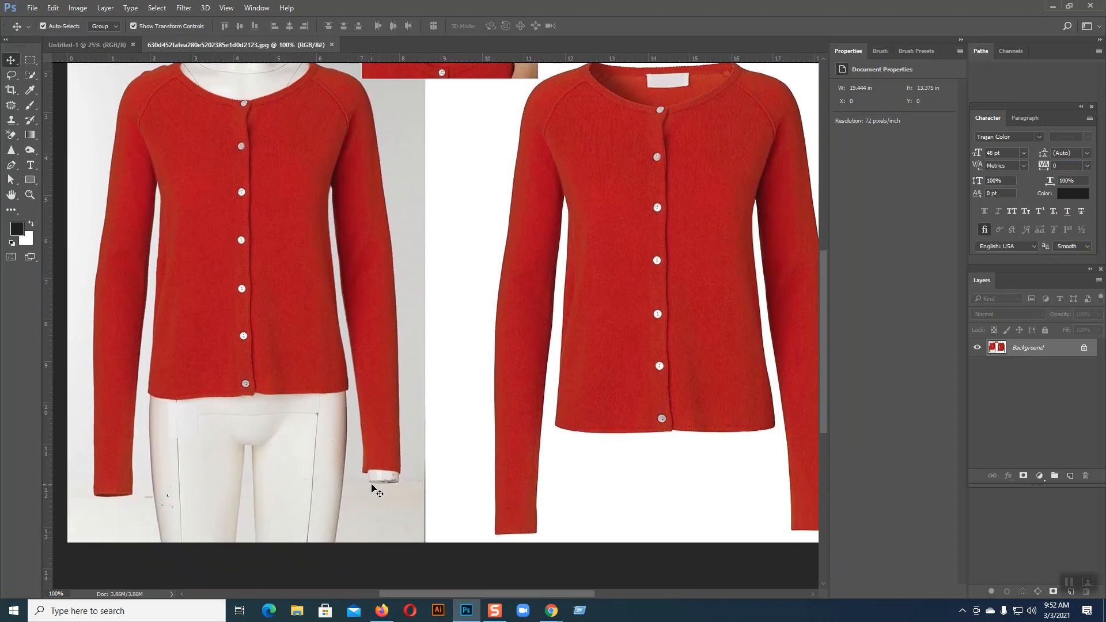
scroll(394, 466, up, 2)
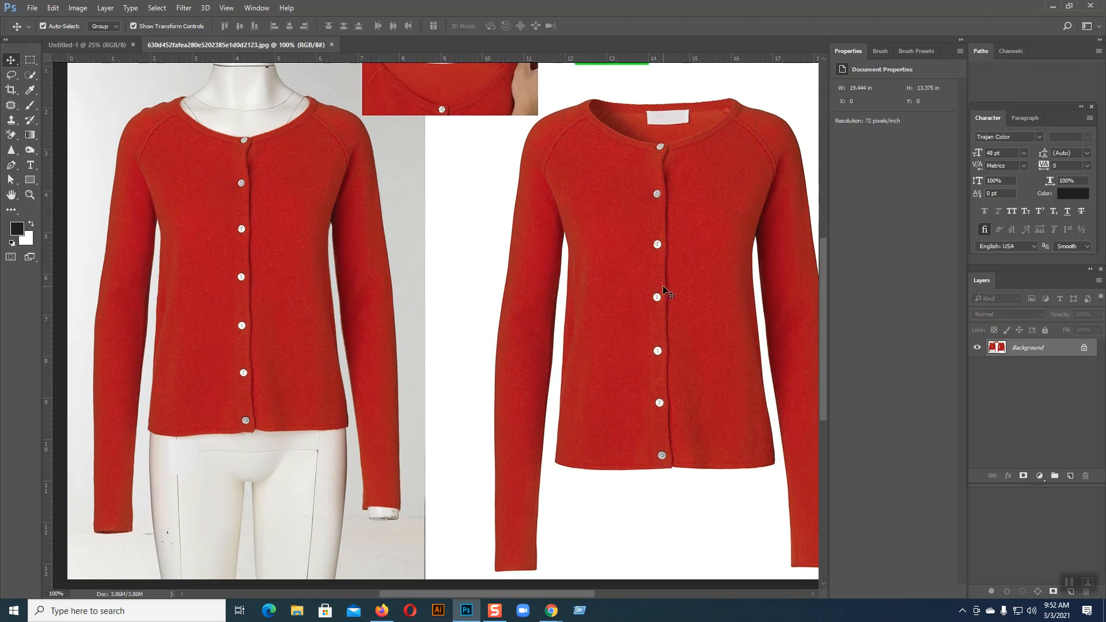
scroll(663, 290, up, 2)
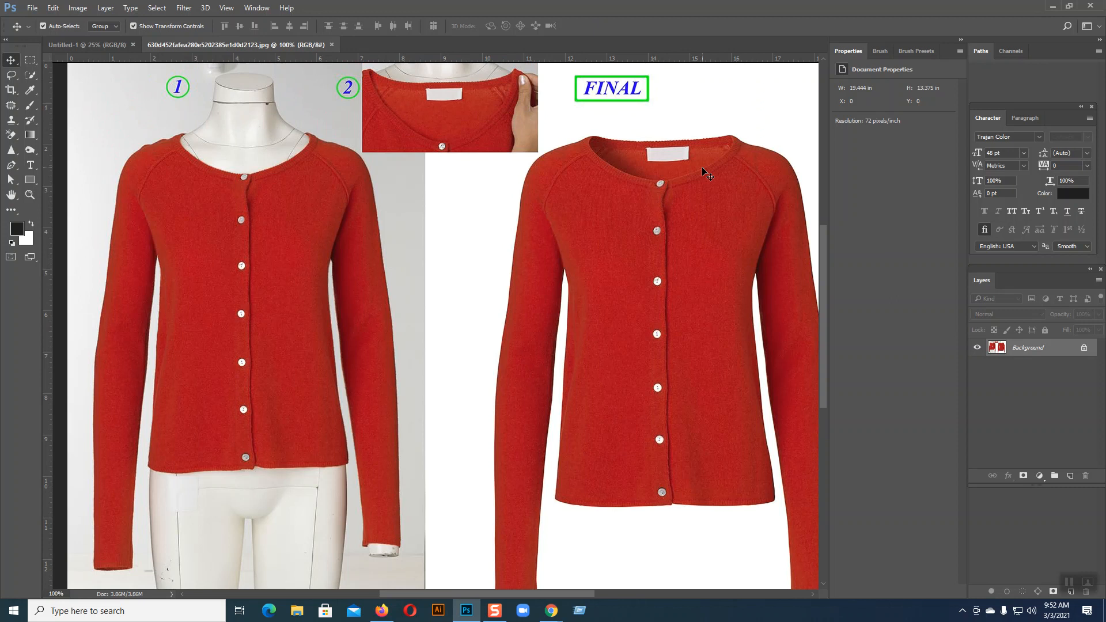
key(ctrl+plus)
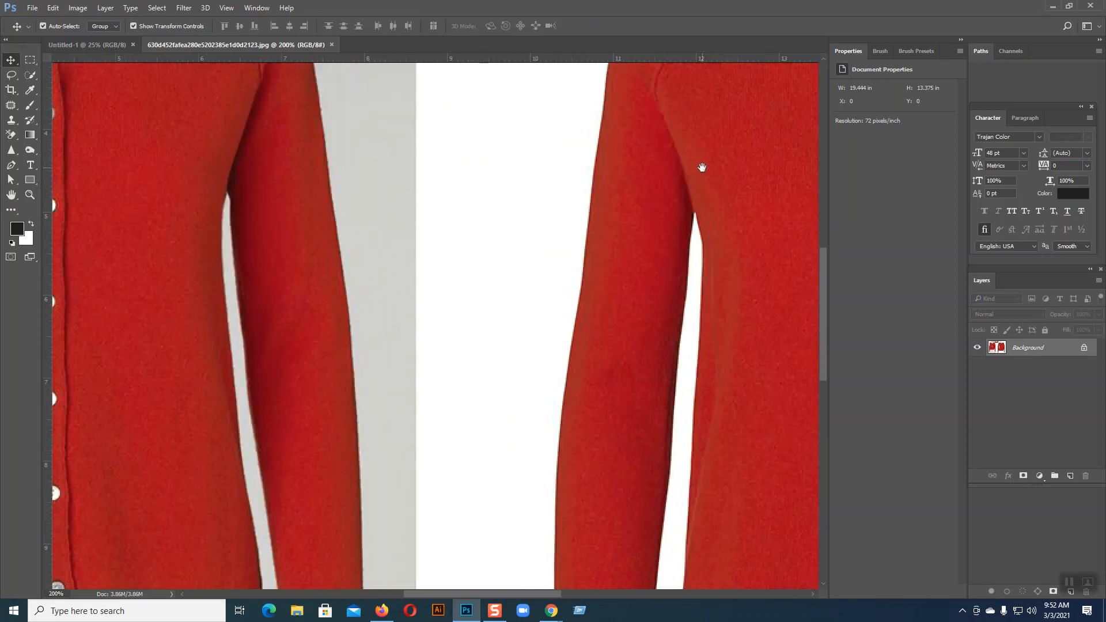
drag(365, 294, 461, 207)
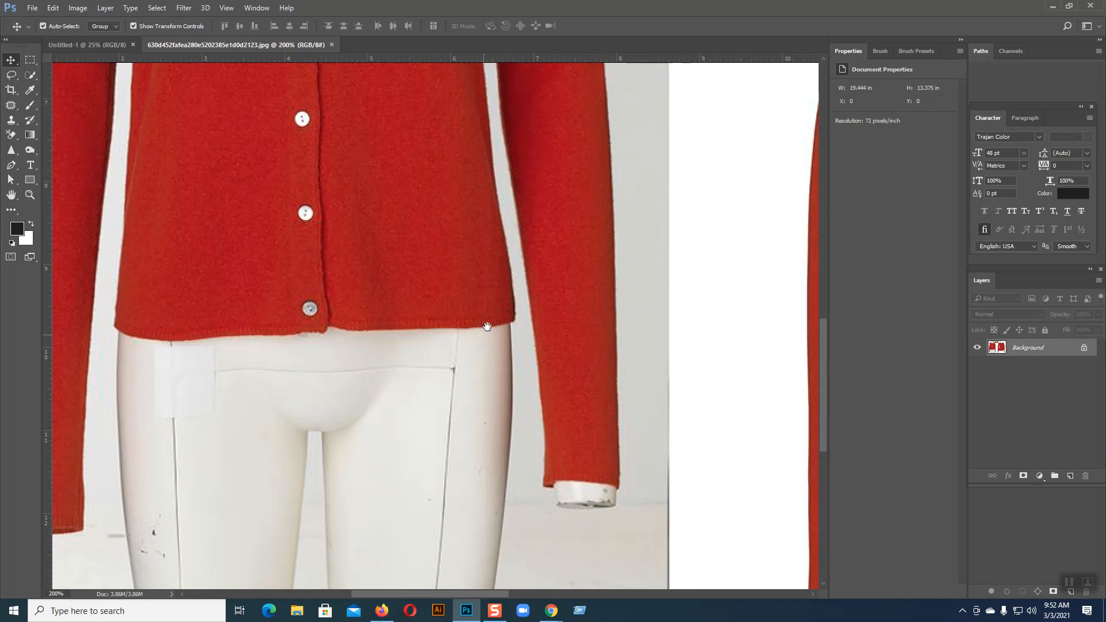
drag(485, 333, 513, 286)
drag(469, 326, 527, 321)
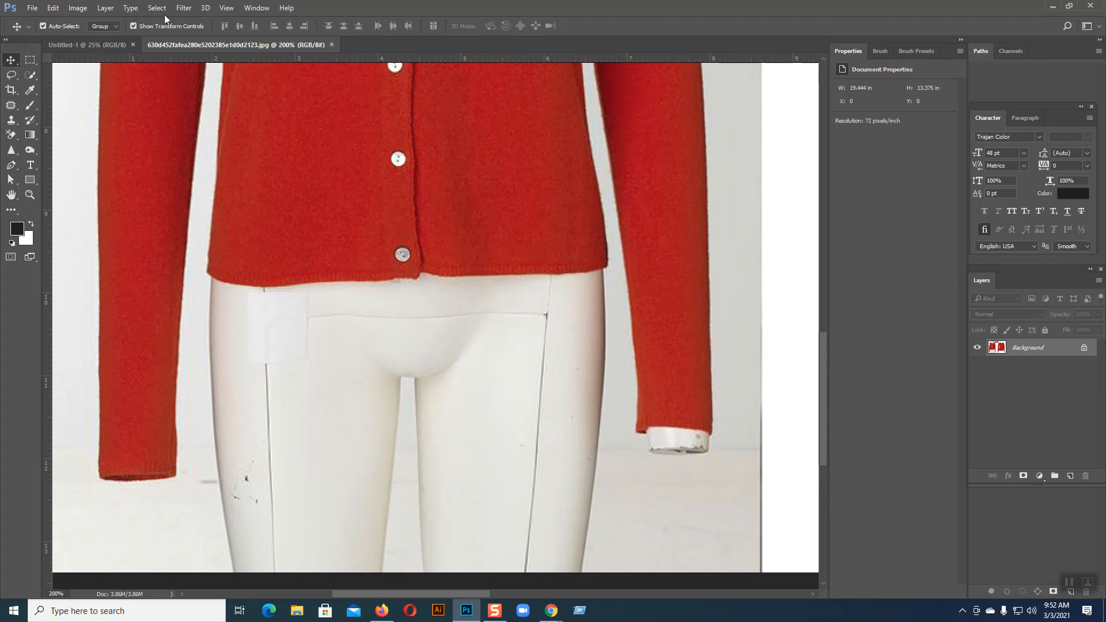
Open the Liquify filter on the cardigan image and try the Bloat tool at size 150 on the lower placket of the mannequin shot.
click(184, 8)
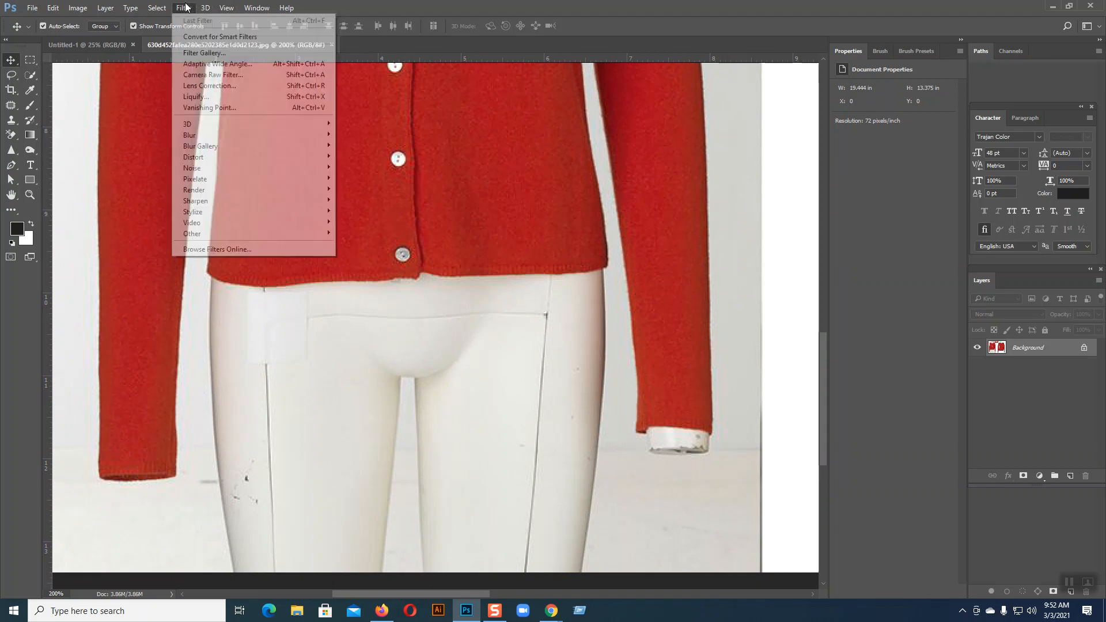
click(198, 98)
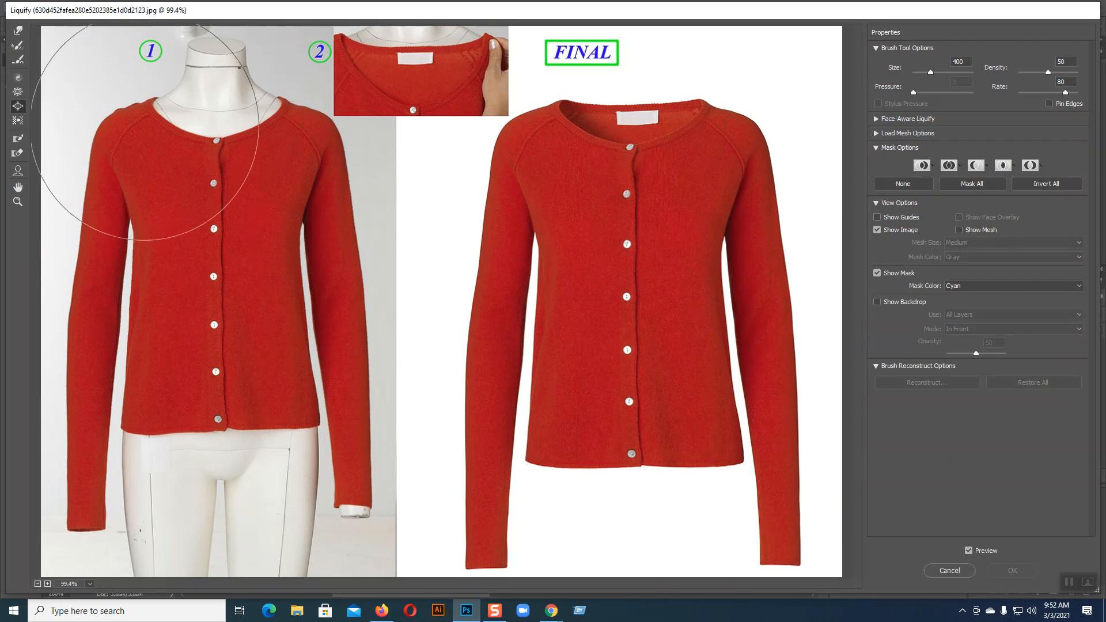
key(bracketleft)
key(bracketleft)
key(bracketleft)
key(bracketleft)
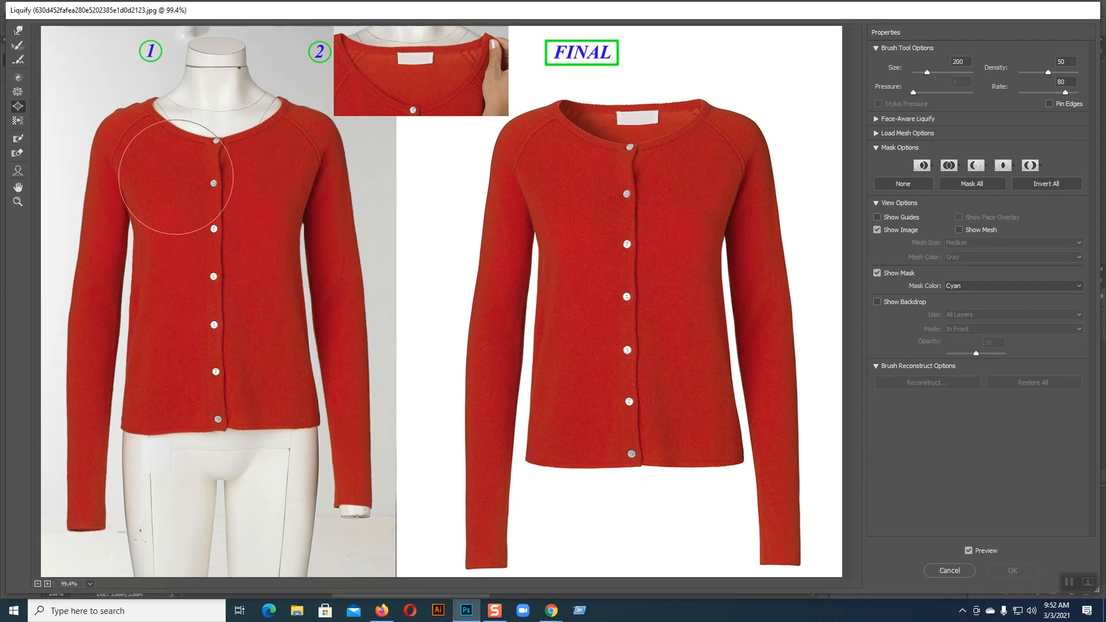
key(ctrl+plus)
key(ctrl+plus)
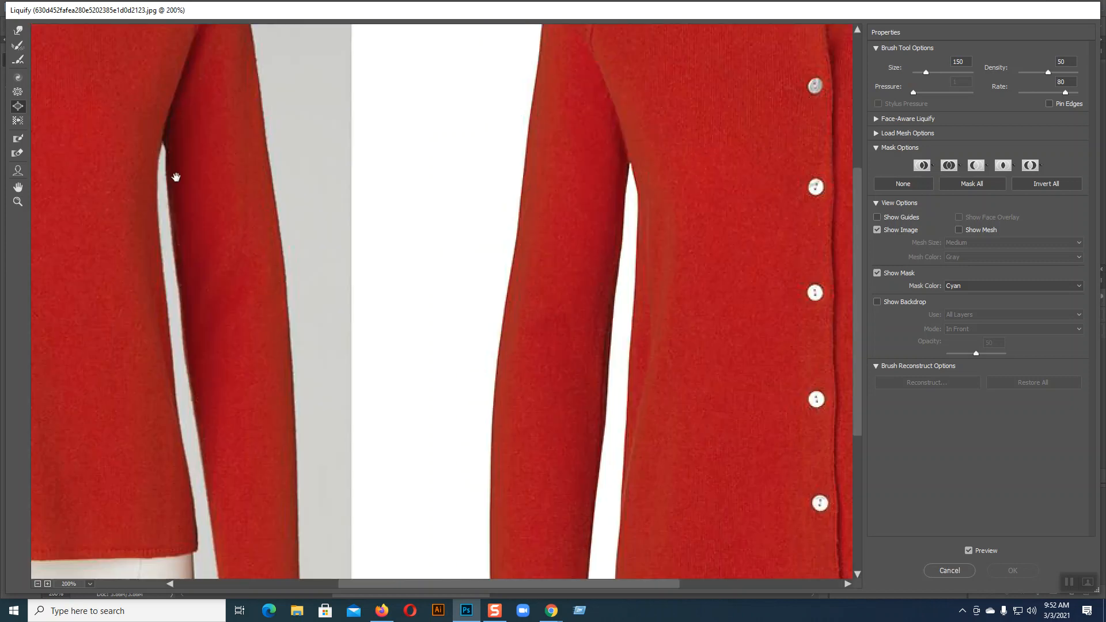
drag(317, 297, 479, 175)
drag(410, 309, 645, 278)
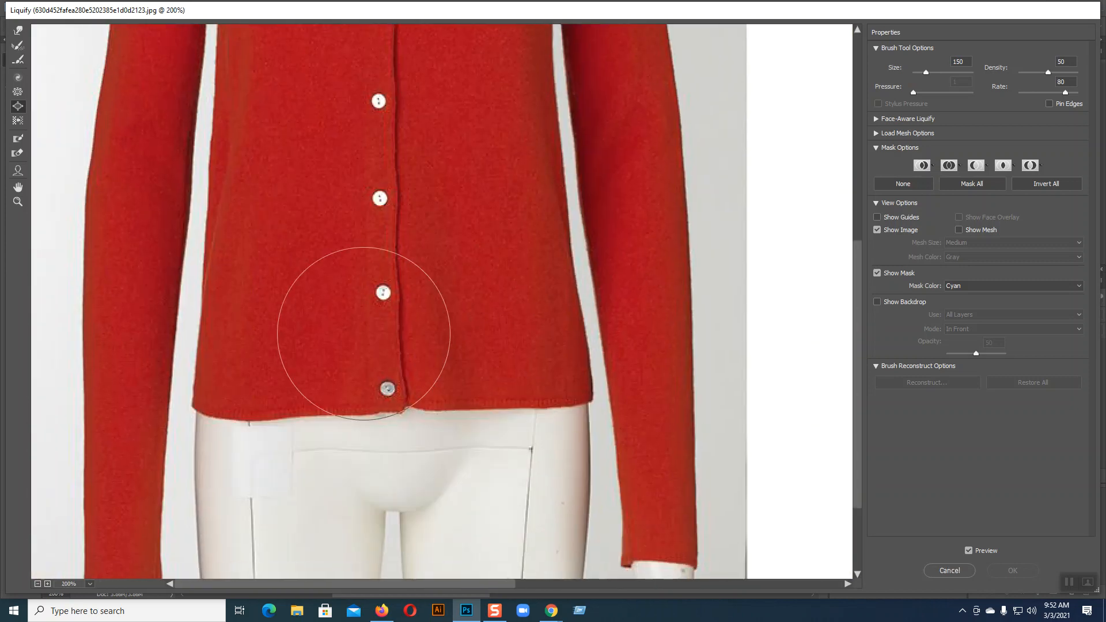
click(351, 341)
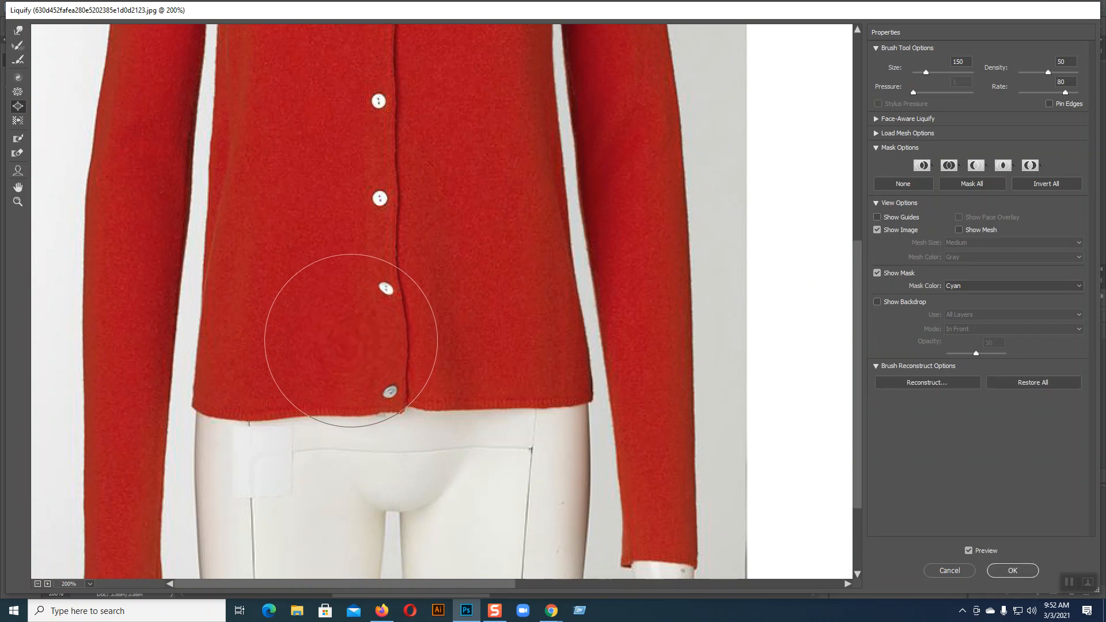
key(ctrl+alt+z)
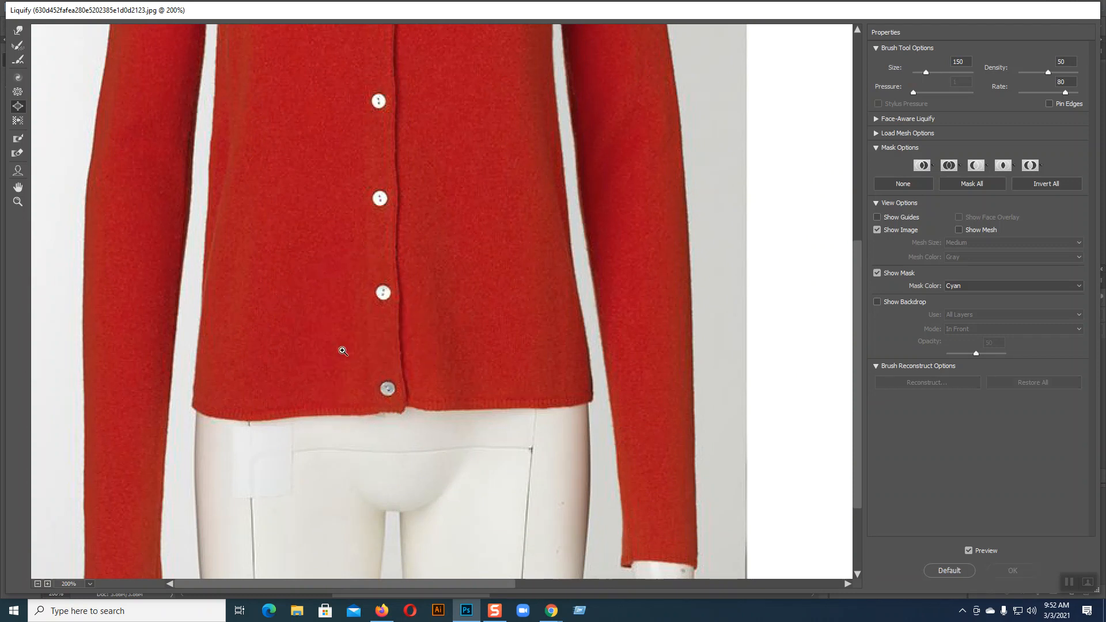
Even out the uneven cardigan hem around the bottom button with the Forward Warp tool at size 90.
click(17, 31)
mouse_move(306, 393)
mouse_down()
mouse_move(338, 397)
mouse_move(280, 401)
mouse_move(297, 400)
mouse_up()
drag(370, 392, 435, 398)
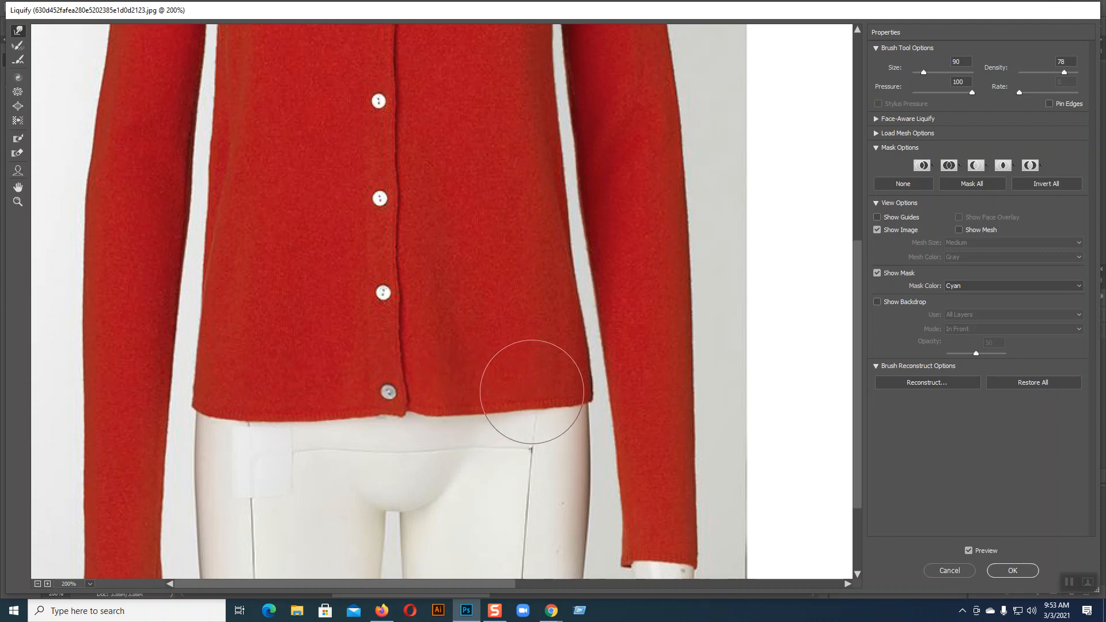
drag(390, 398, 391, 400)
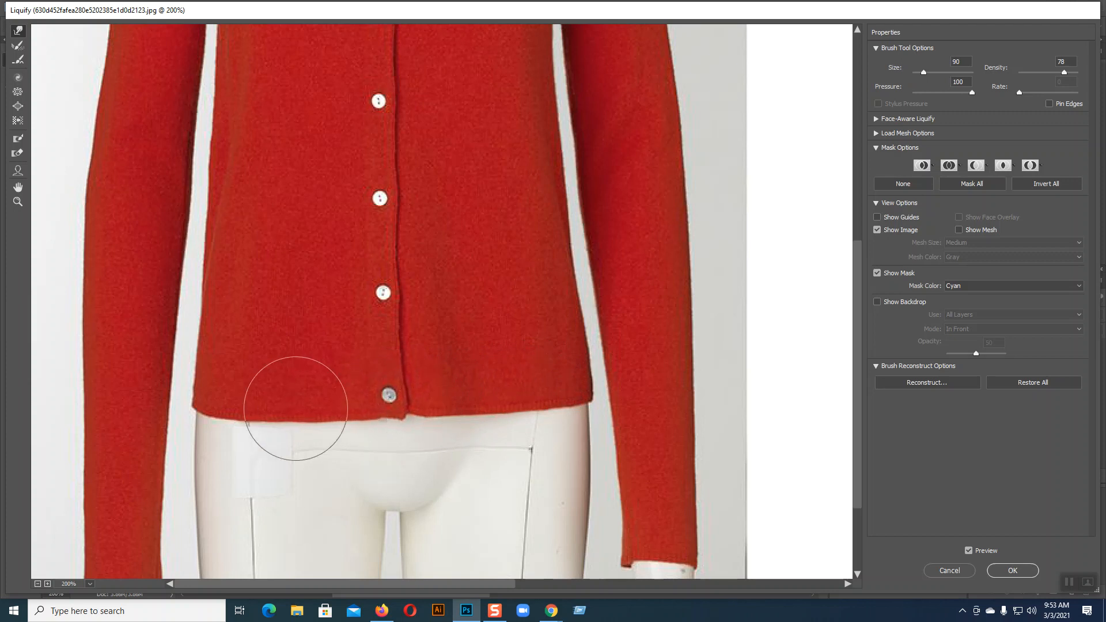
drag(476, 403, 498, 405)
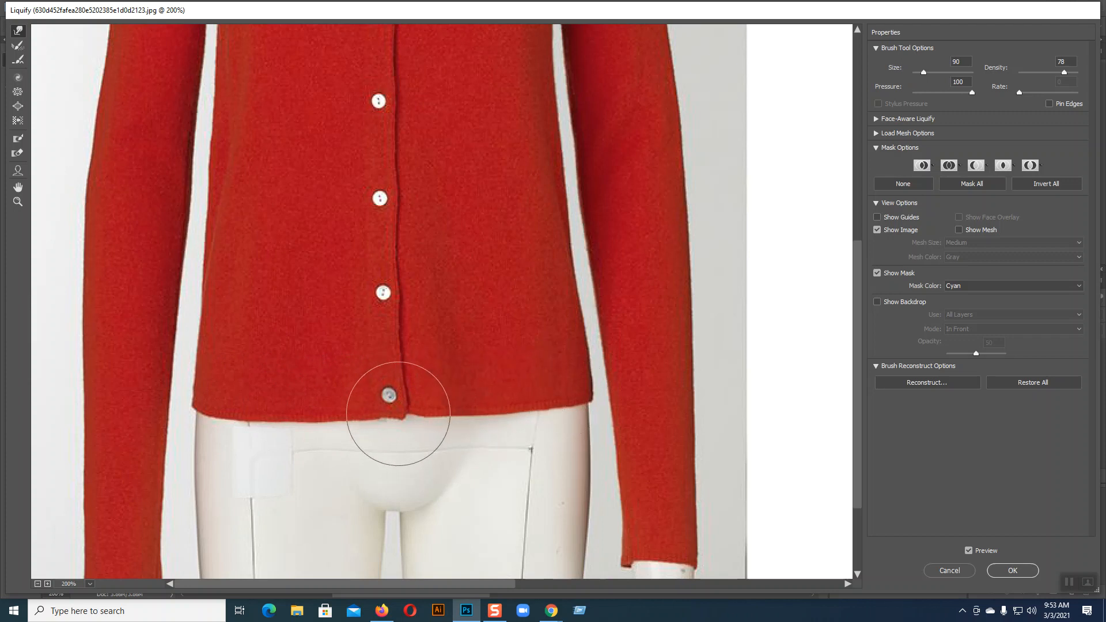
Reduce the Forward Warp brush to size 35 and smooth the small notch in the hem below the placket.
key(bracketleft)
key(bracketleft)
key(bracketleft)
key(bracketleft)
key(bracketleft)
key(bracketleft)
key(bracketleft)
key(bracketleft)
key(bracketleft)
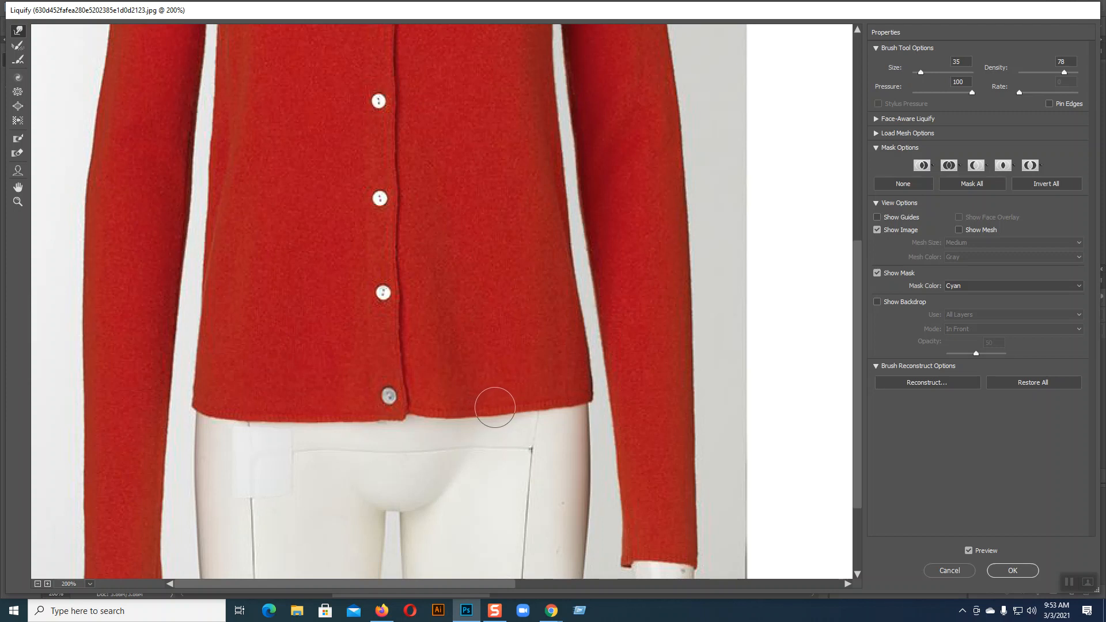
key(ctrl+space)
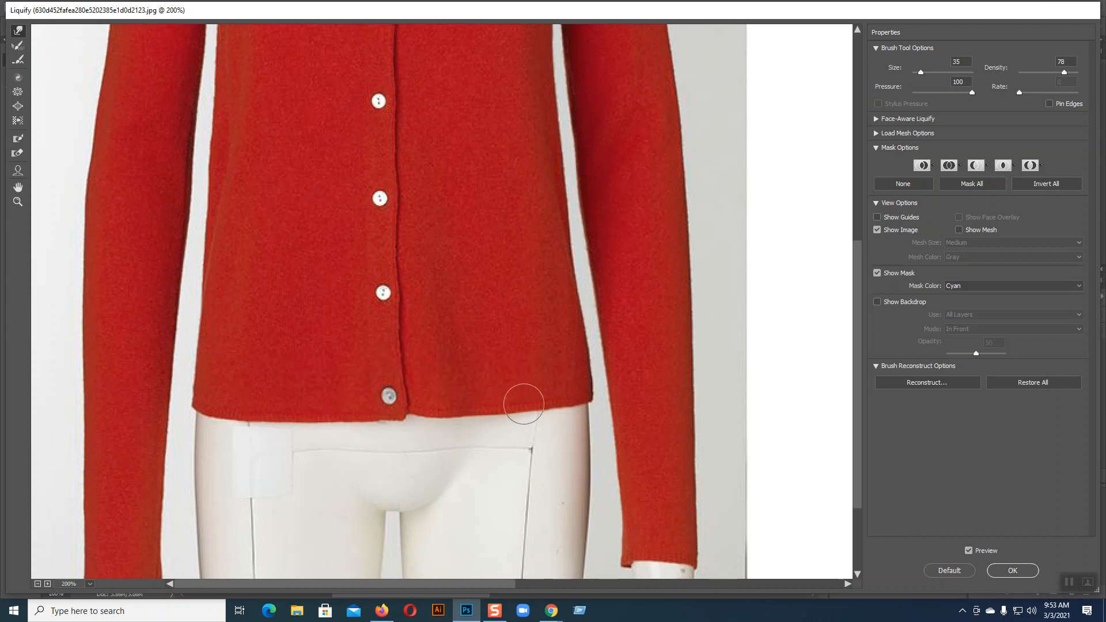
Set the warp brush size to 80 and refine the hem between the placket and the side seam beside the mannequin's exposed hand.
key(bracketright)
key(bracketright)
key(bracketright)
key(bracketright)
key(bracketright)
key(bracketright)
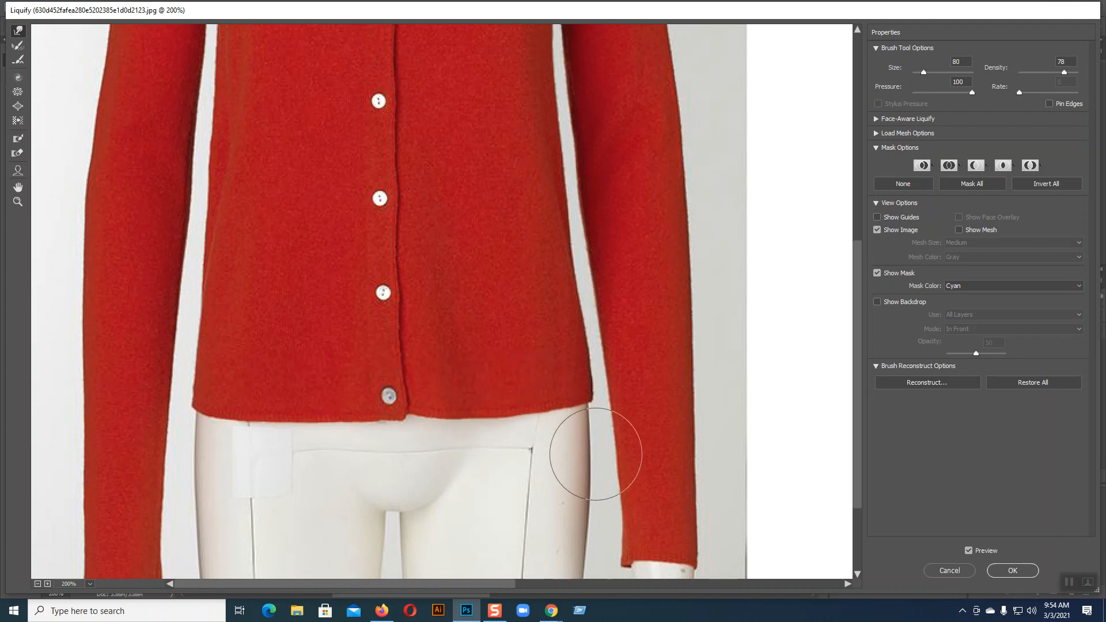
key(ctrl)
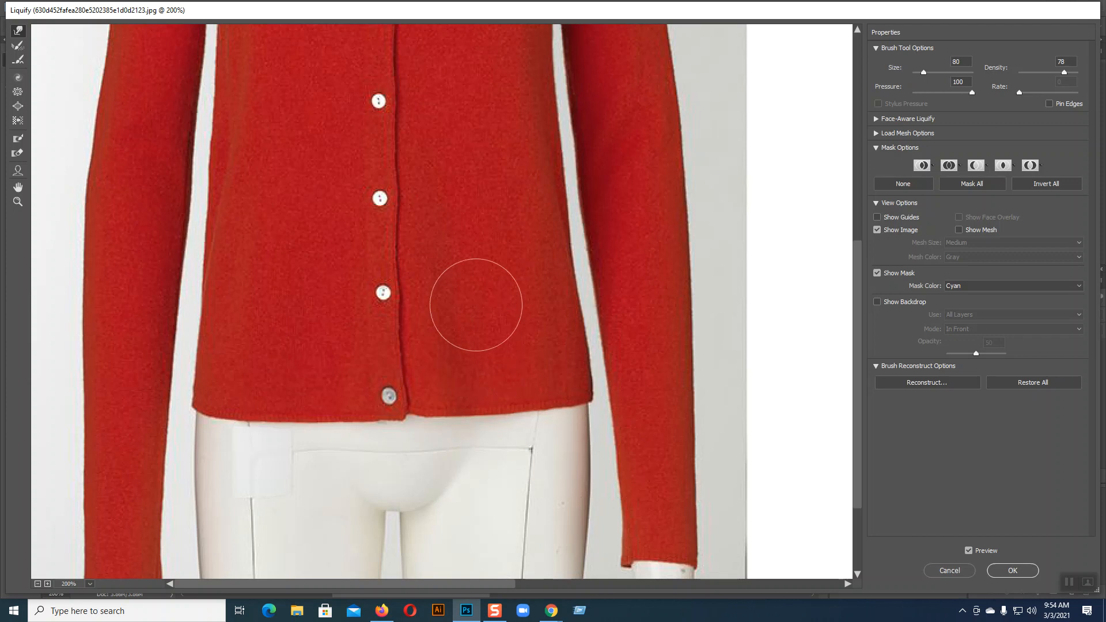
Enlarge the Forward Warp brush to size 200 over the lower front panel.
key(bracketright)
key(bracketright)
key(bracketright)
key(bracketright)
key(bracketright)
key(bracketright)
key(bracketright)
key(bracketright)
key(bracketright)
key(bracketright)
key(bracketright)
key(bracketright)
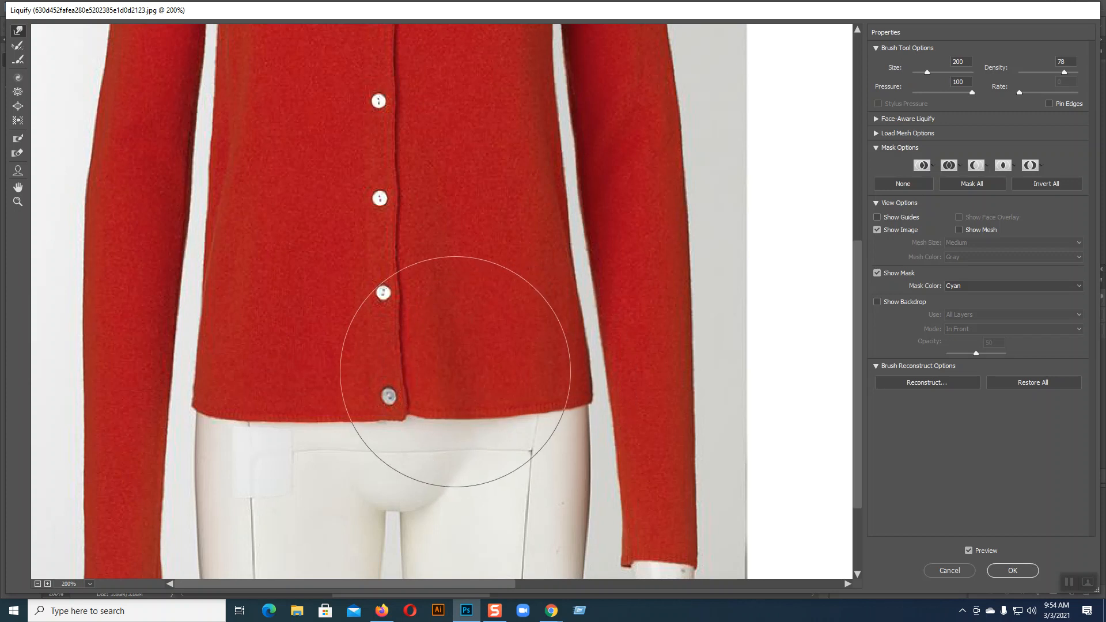
Check the whole cardigan, set the warp brush size to 60 at the mannequin shot's hem, and apply the Liquify changes.
scroll(455, 371, down, 3)
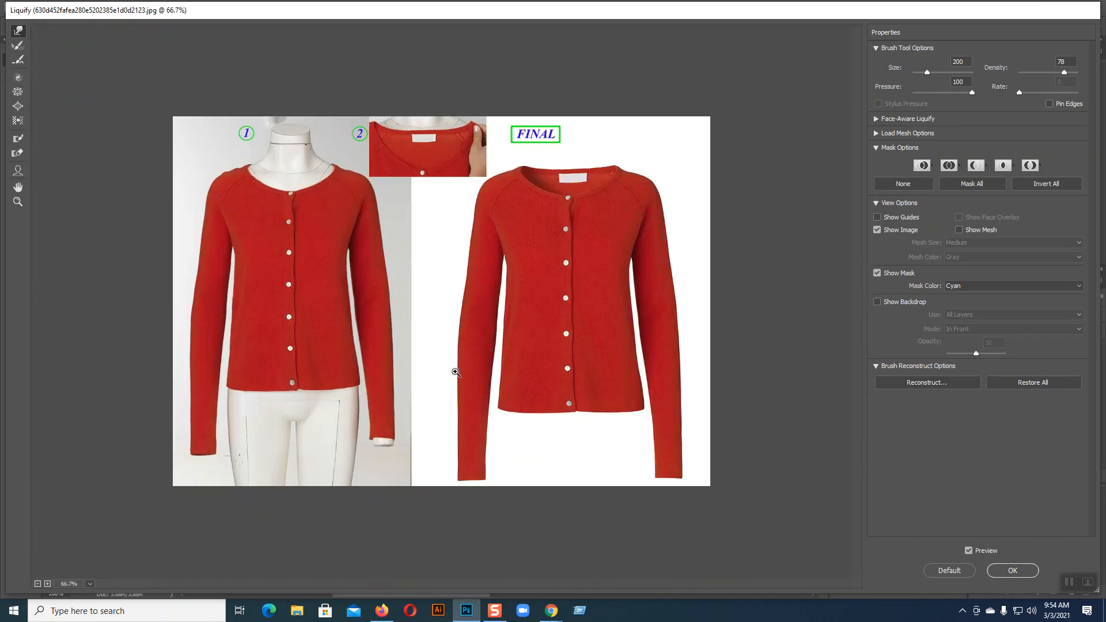
scroll(455, 371, up, 1)
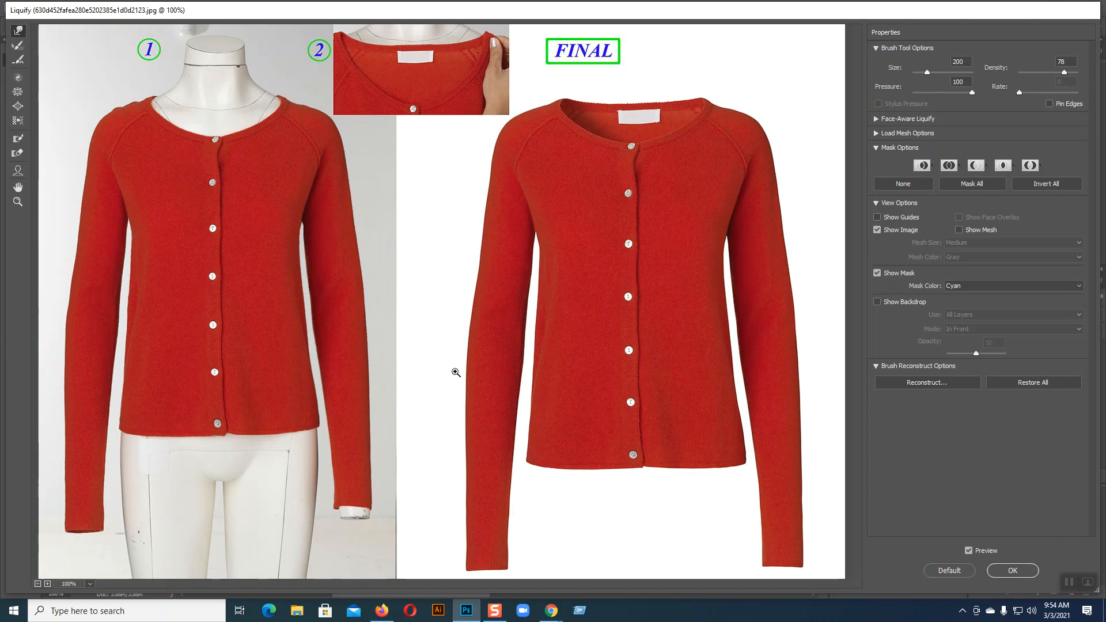
scroll(455, 371, up, 1)
mouse_move(321, 373)
mouse_down()
mouse_move(575, 192)
mouse_move(636, 192)
mouse_up()
key(bracketleft)
key(bracketleft)
key(bracketleft)
key(bracketleft)
key(bracketleft)
key(bracketleft)
key(bracketleft)
key(bracketleft)
key(bracketleft)
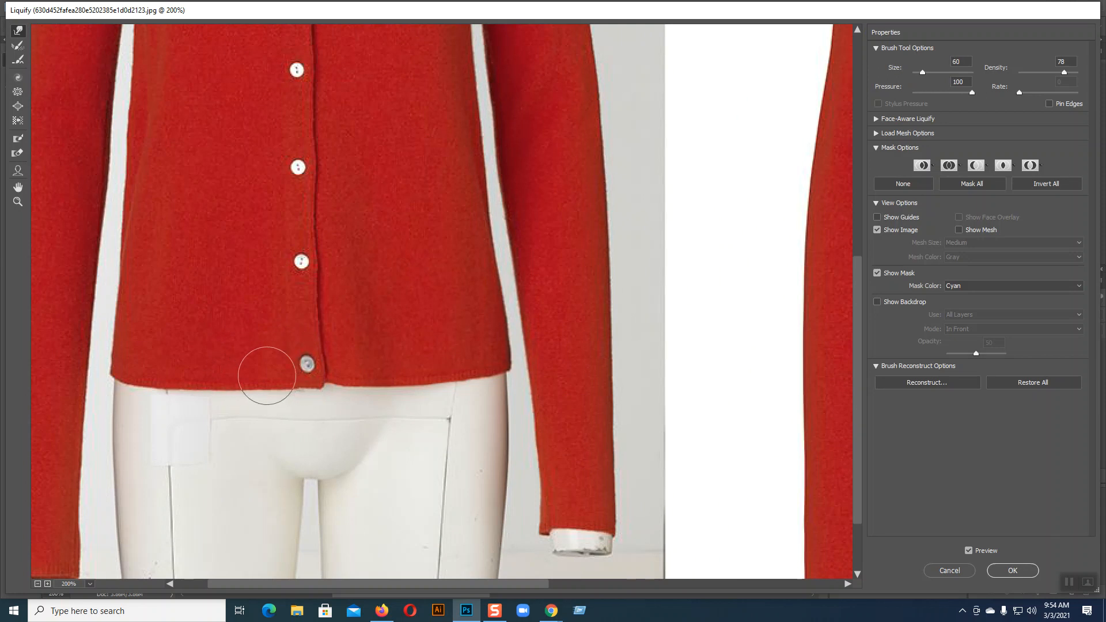
click(1012, 571)
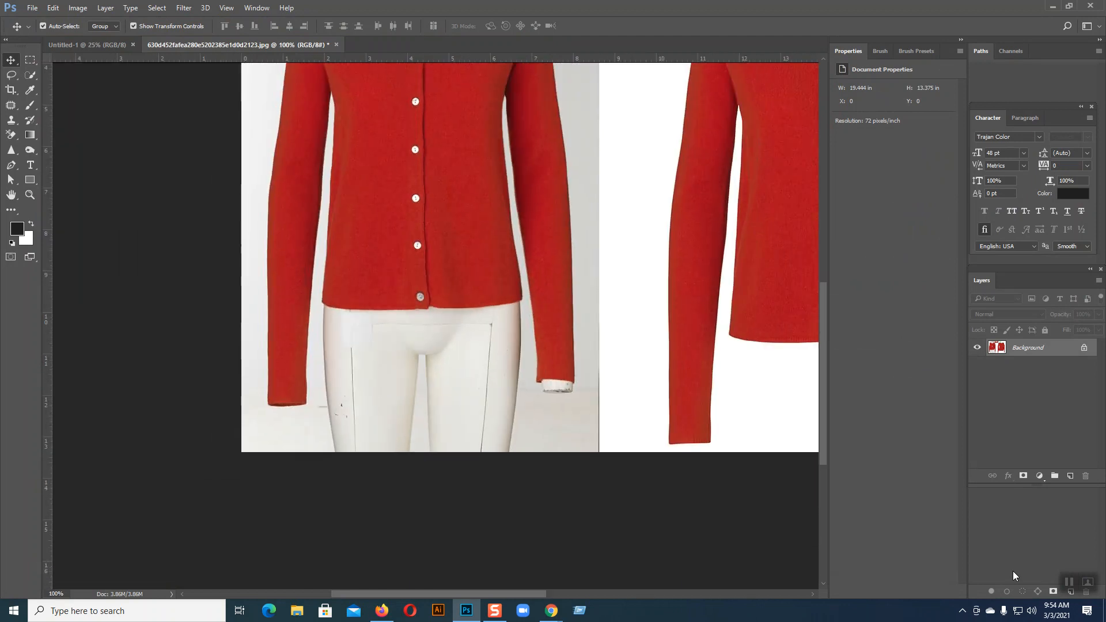
Compare the corrected hem of the mannequin shot with the hem of the final version.
drag(542, 252, 494, 382)
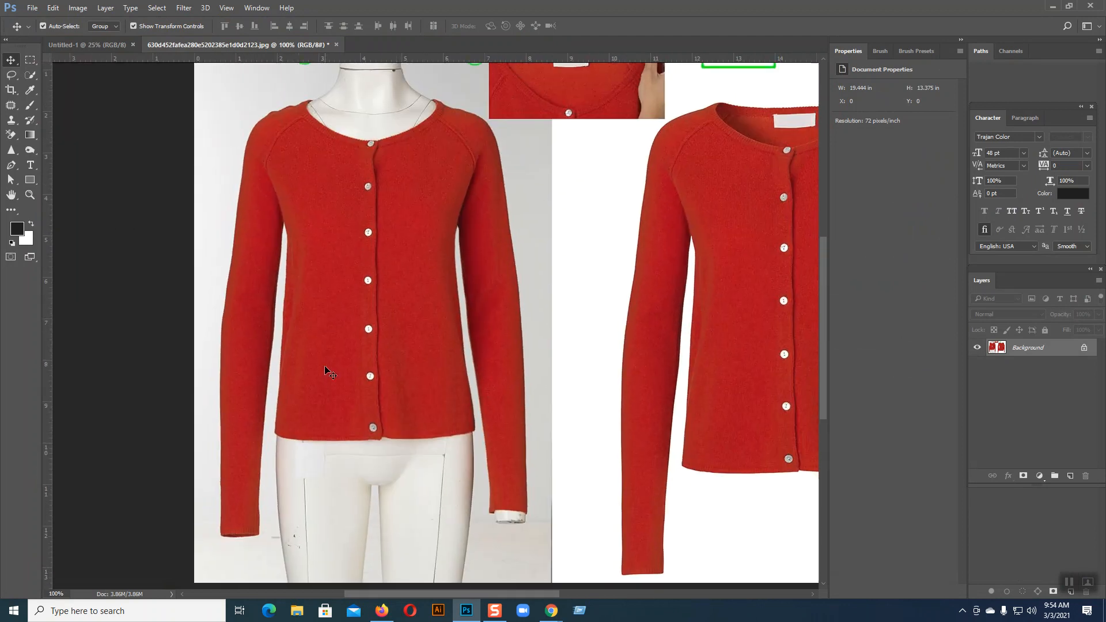
drag(662, 459, 454, 421)
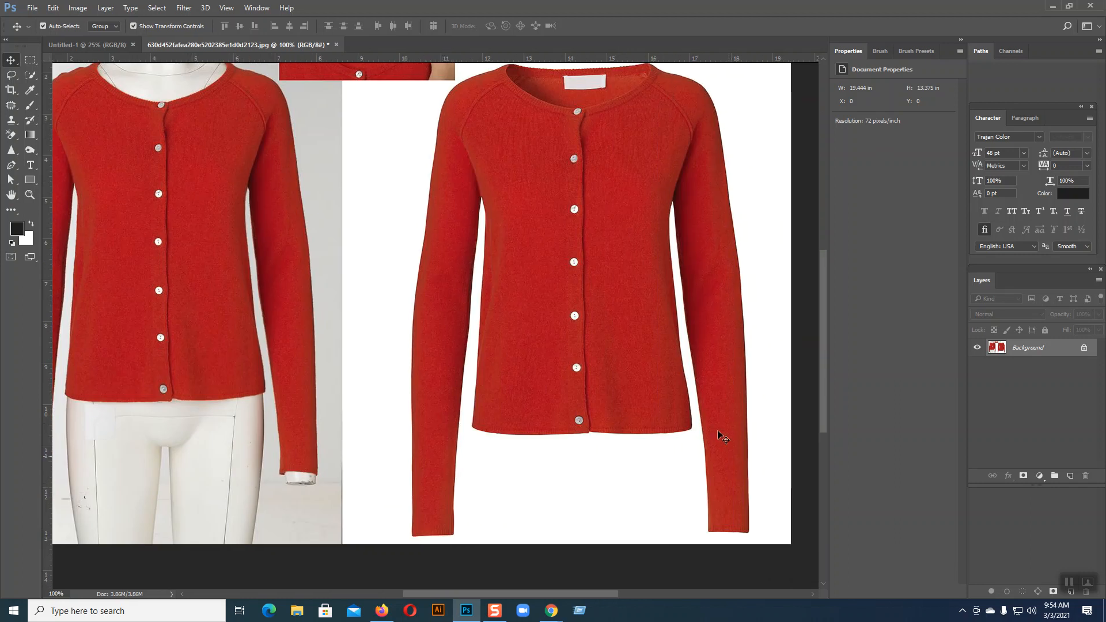
drag(276, 416, 461, 416)
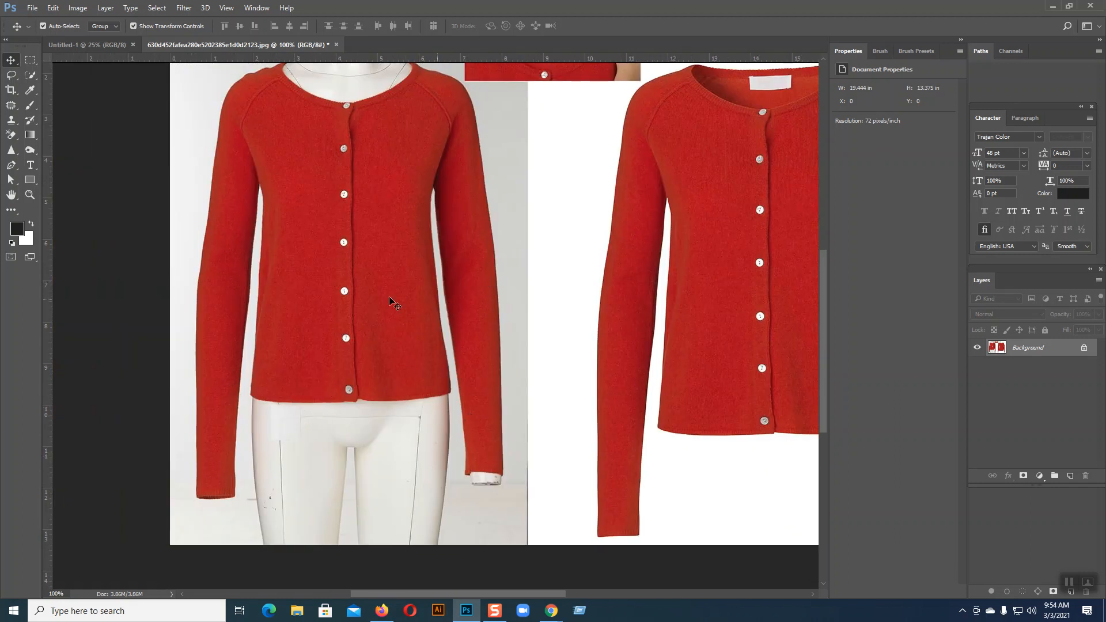
Open the image file mqdefault.jpg showing the coral jacket ghost mannequin example.
click(31, 8)
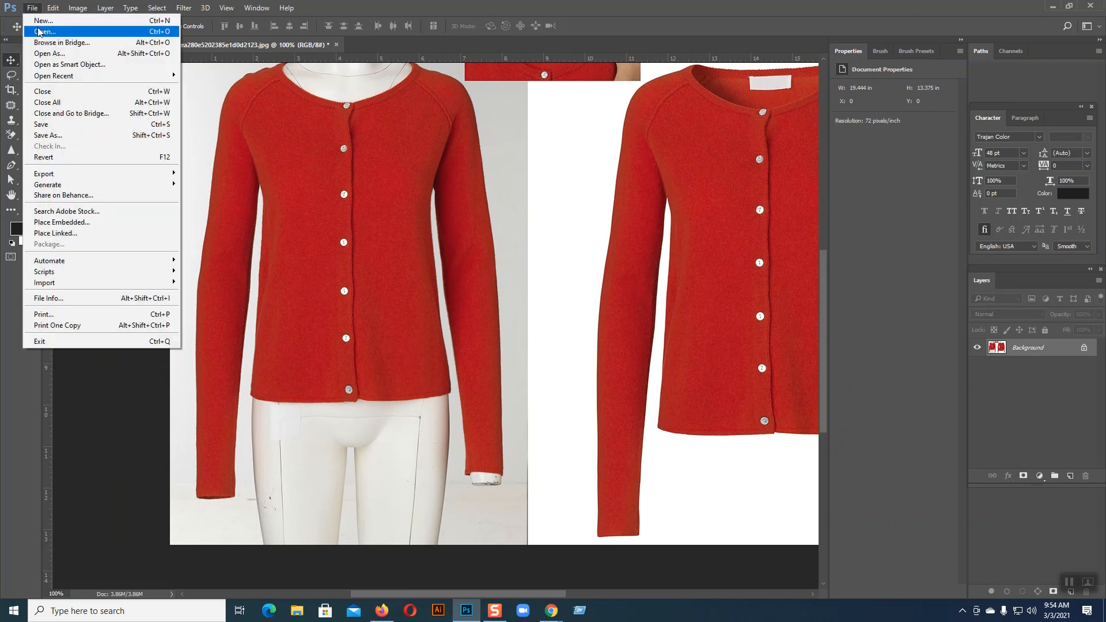
click(49, 29)
scroll(51, 219, down, 4)
click(61, 221)
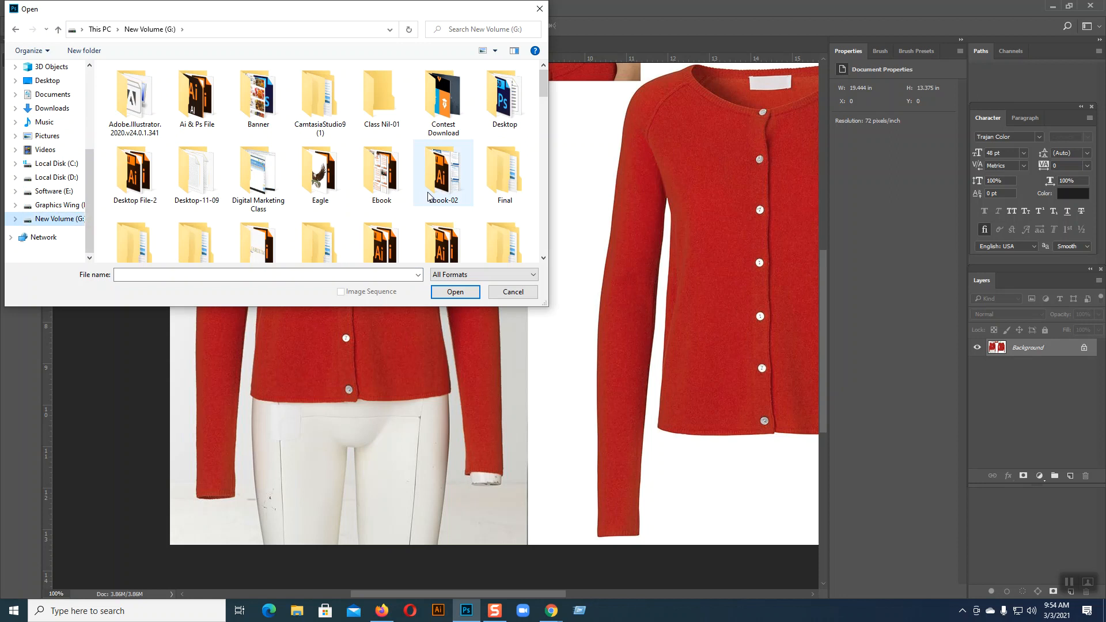
scroll(429, 193, down, 1)
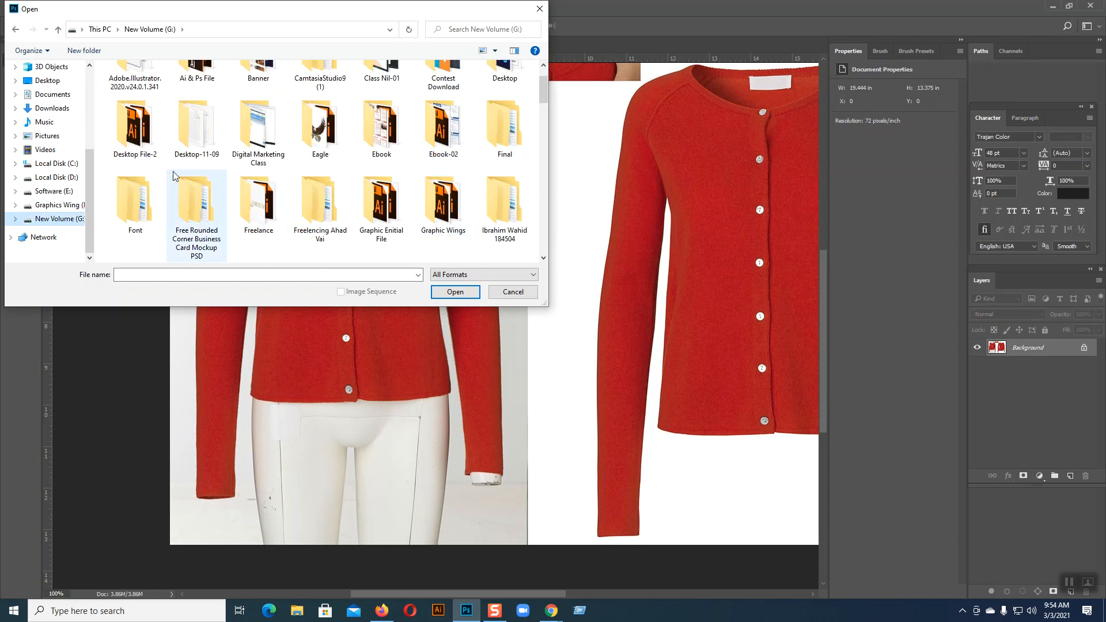
click(201, 147)
double_click(201, 147)
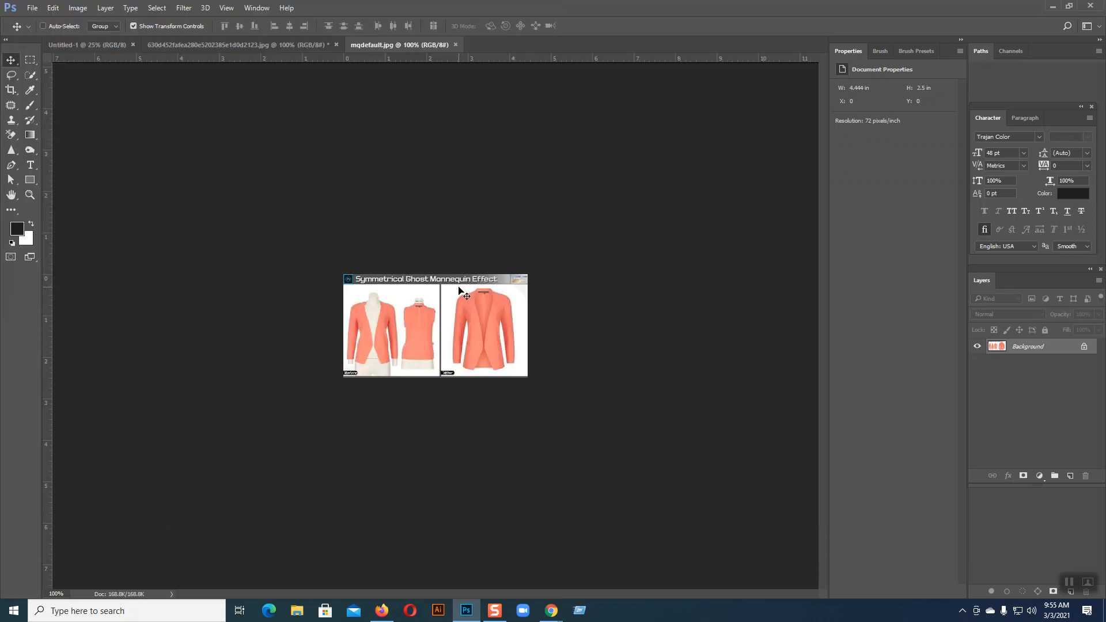
Resample the coral jacket image to a resolution of 300 pixels/inch using Preserve Details (enlargement).
key(ctrl+plus)
key(ctrl+plus)
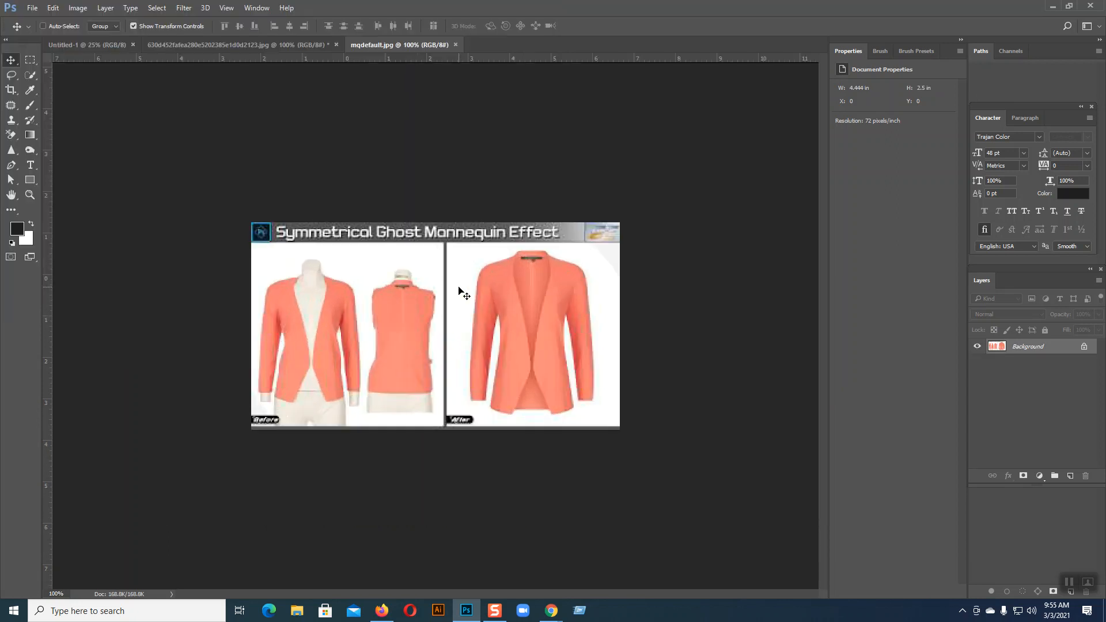
click(78, 8)
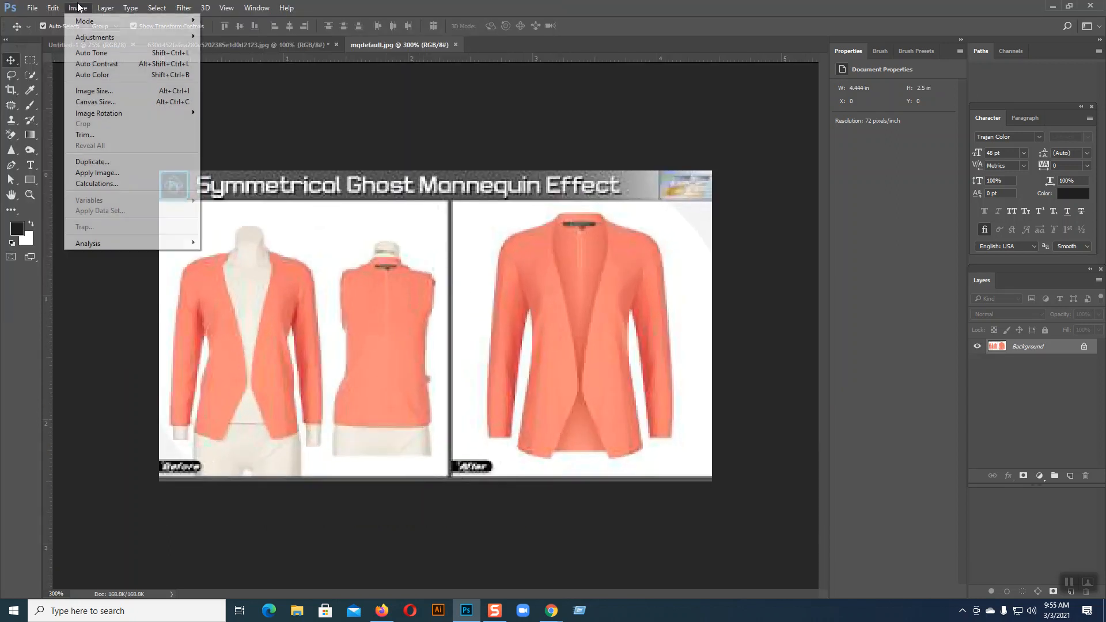
click(102, 92)
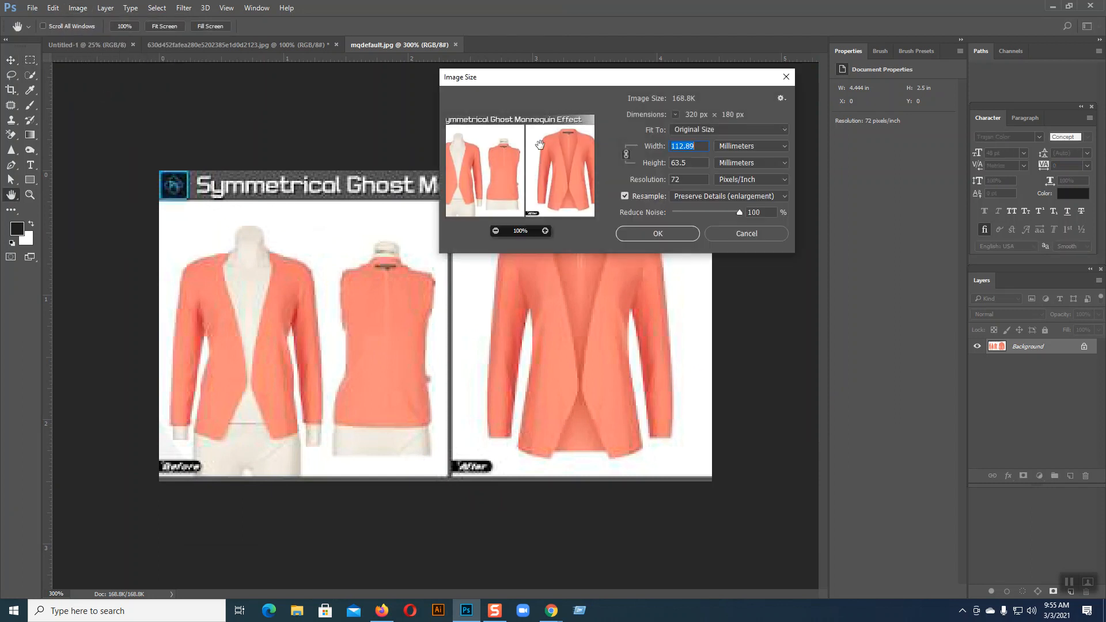
drag(681, 181, 657, 183)
text(300)
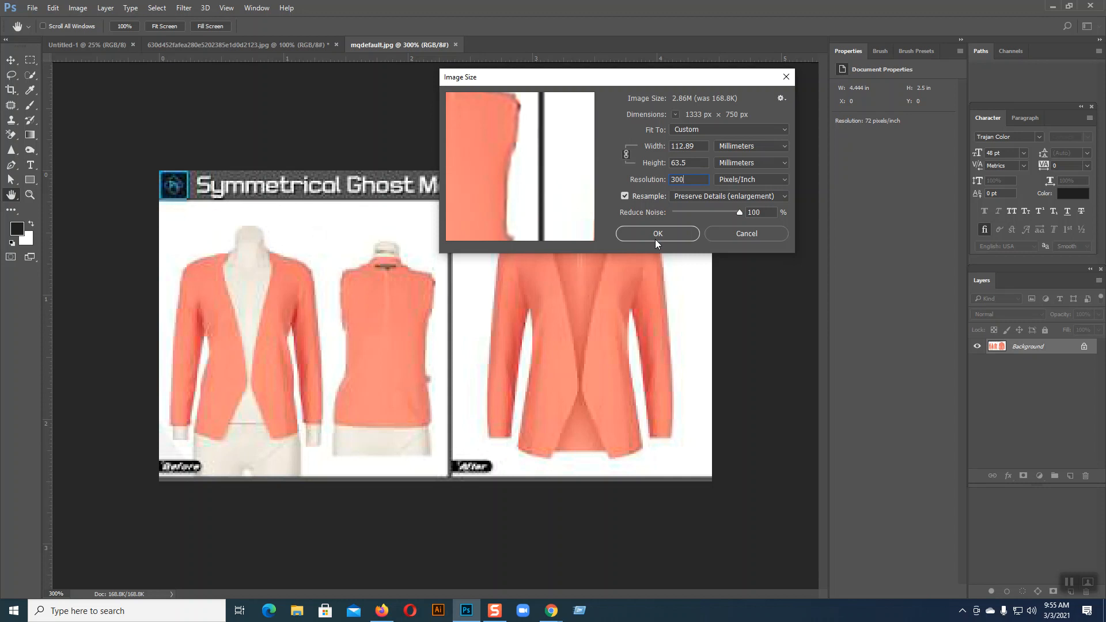
click(657, 234)
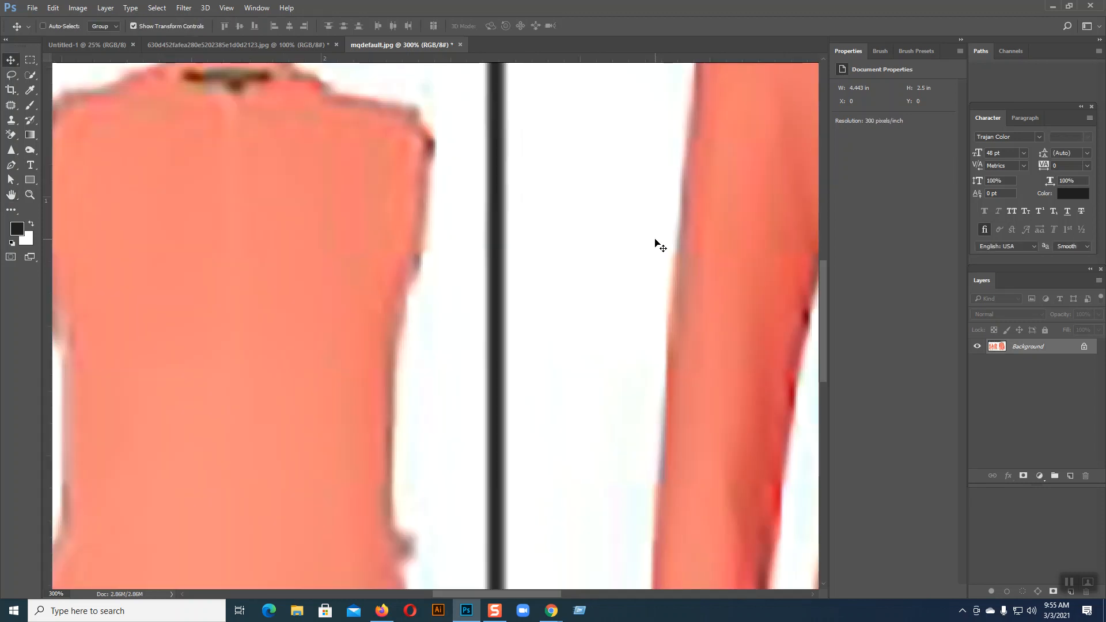
Examine the enlarged before and after jacket shots, and close mqdefault.jpg without saving the changes.
key(ctrl+minus)
key(ctrl+minus)
key(ctrl+minus)
key(ctrl+minus)
key(ctrl+plus)
key(ctrl+plus)
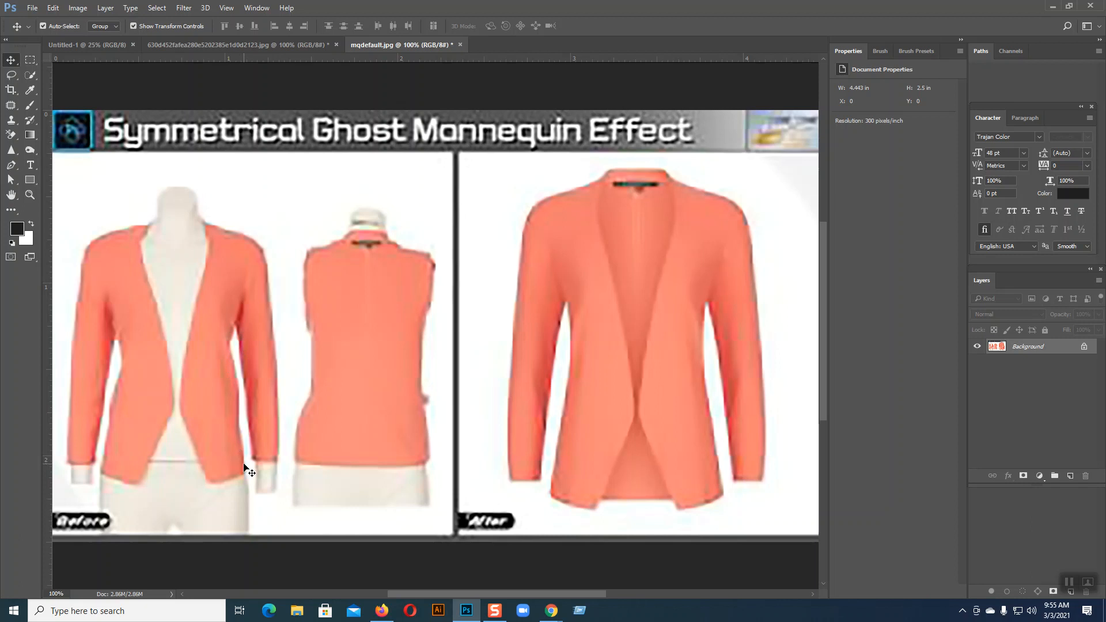
click(460, 44)
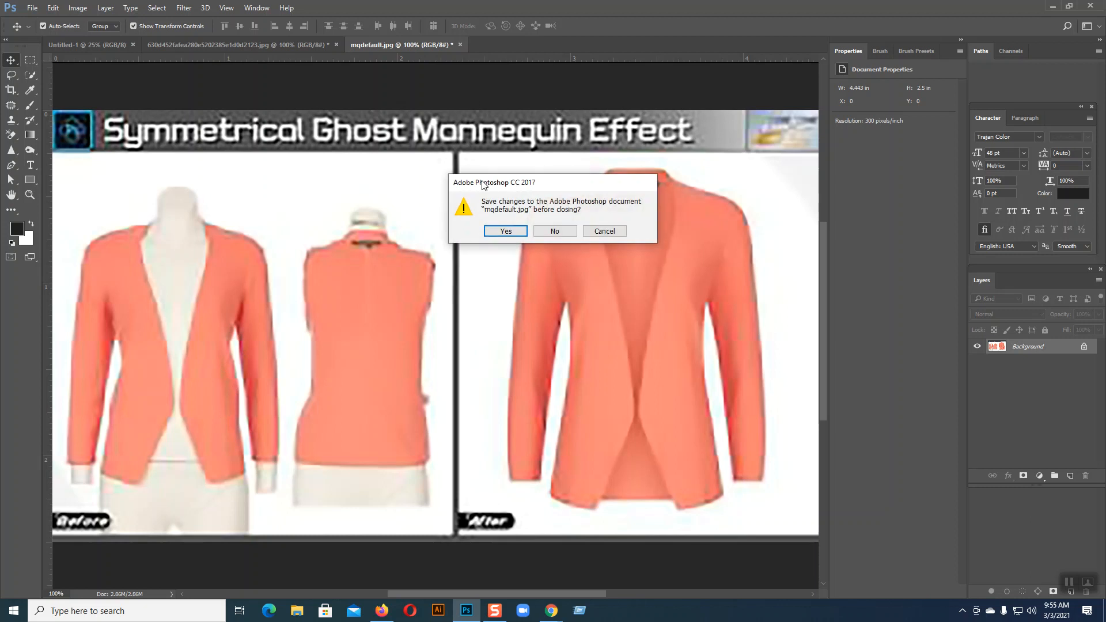
click(554, 231)
Switch to the Chrome window showing the product photography example with the green top.
mouse_move(551, 611)
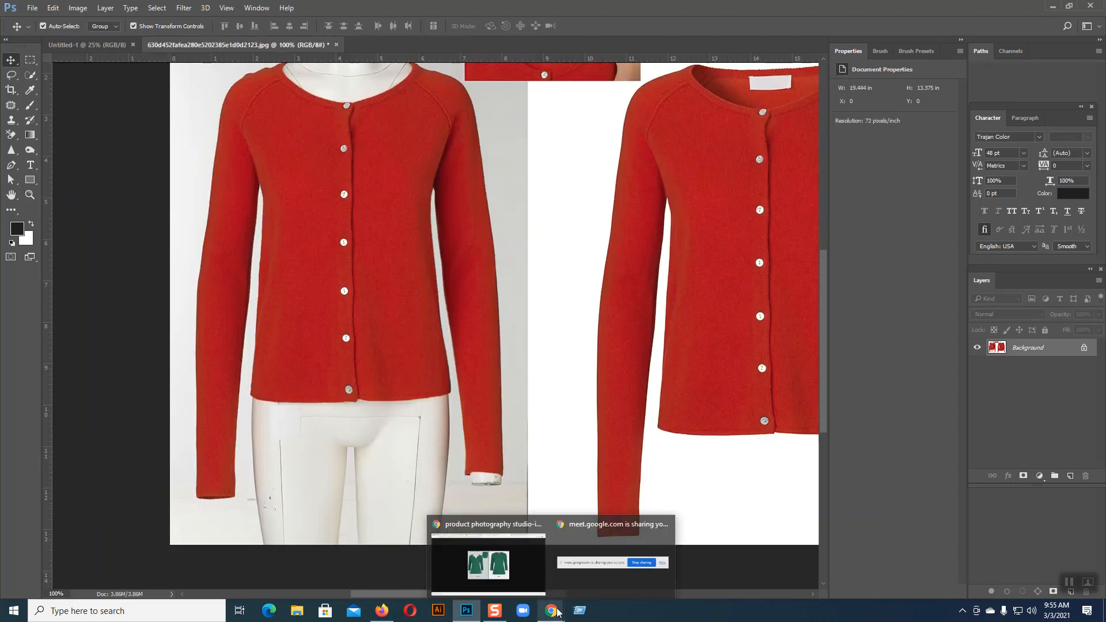
click(492, 562)
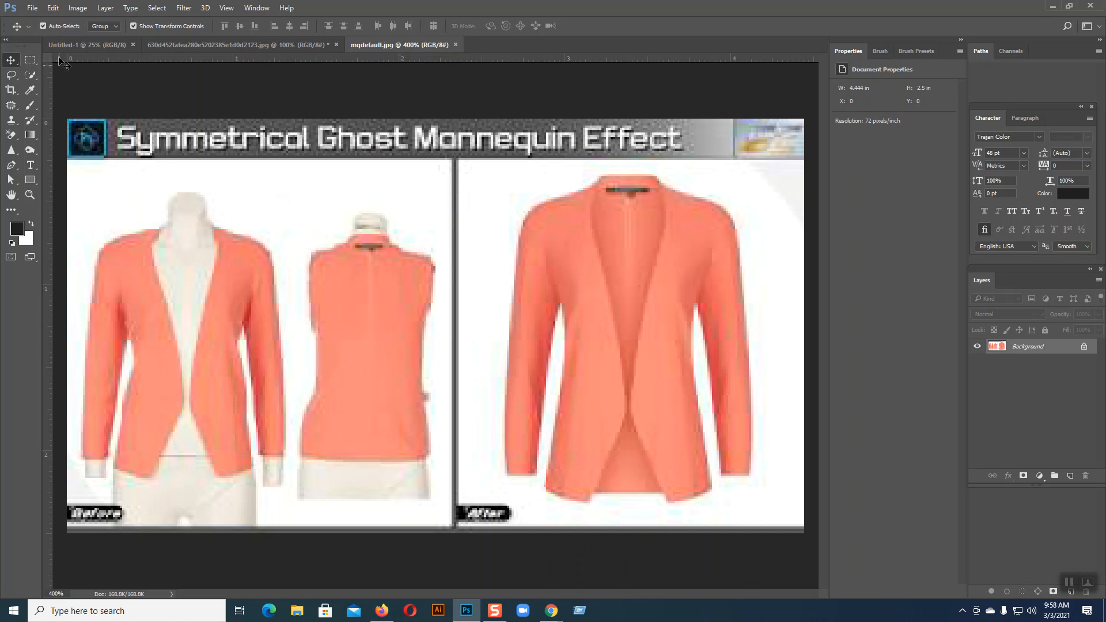
Resample the coral jacket image to a resolution of 300 pixels/inch using Preserve Details (enlargement).
click(76, 8)
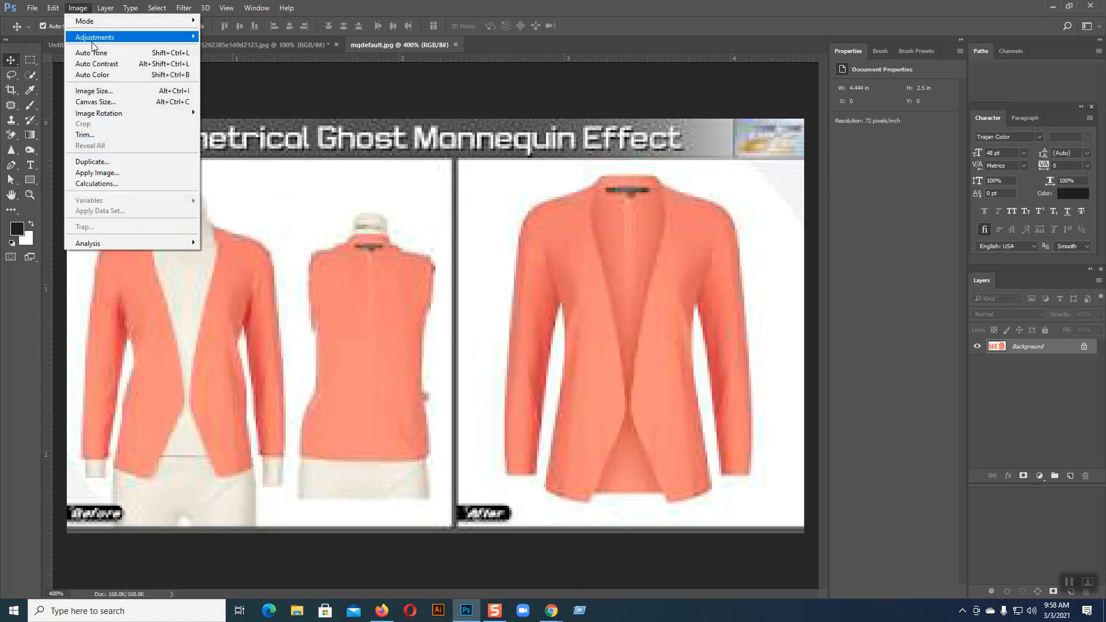
click(98, 91)
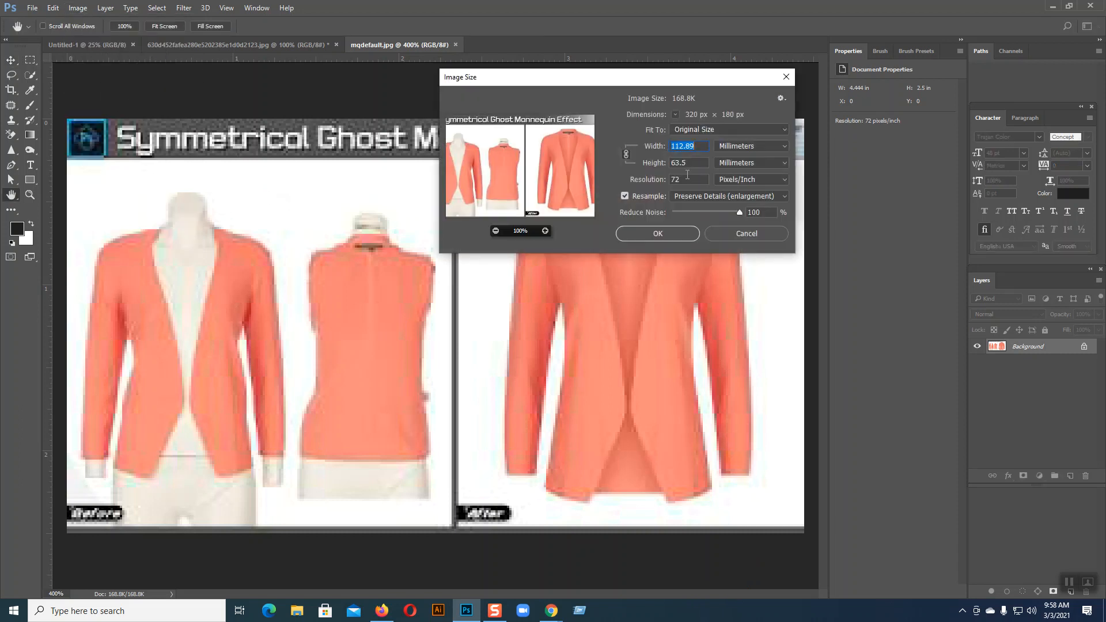
double_click(687, 176)
text(300)
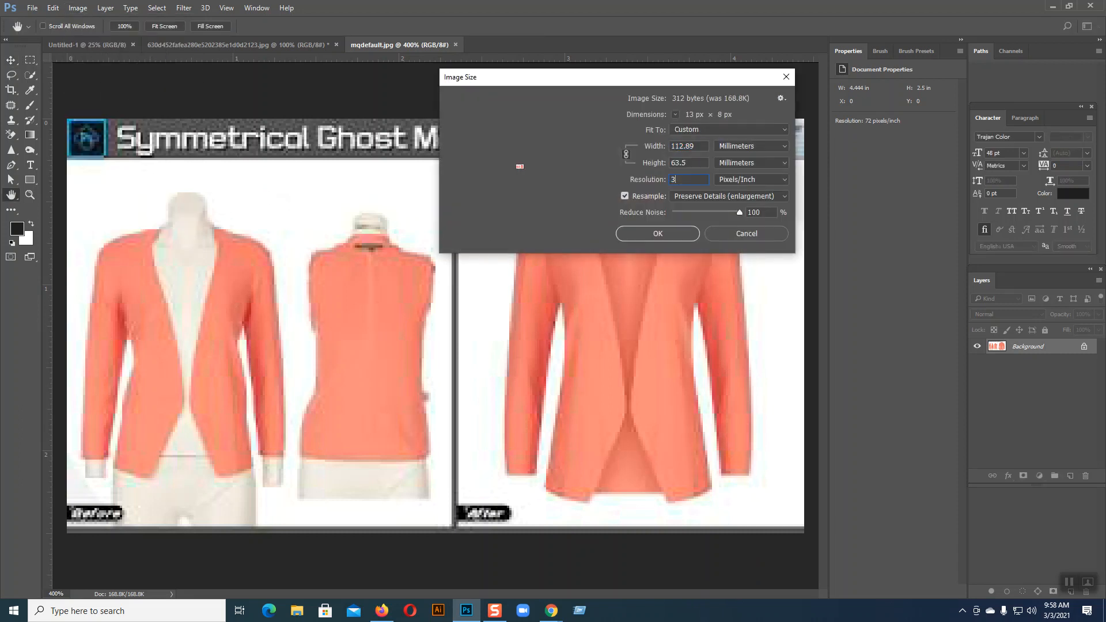
click(660, 232)
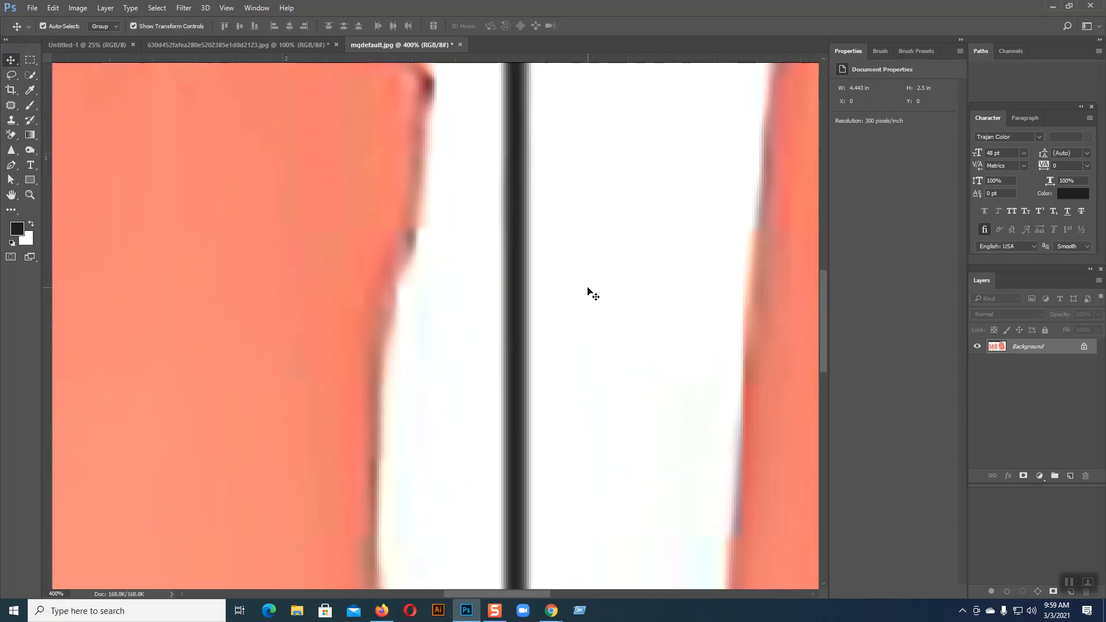
Reshape both waist edges of the front-view coral jacket in the Before shot with Liquify, using brush size 50.
key(ctrl+minus)
key(ctrl+minus)
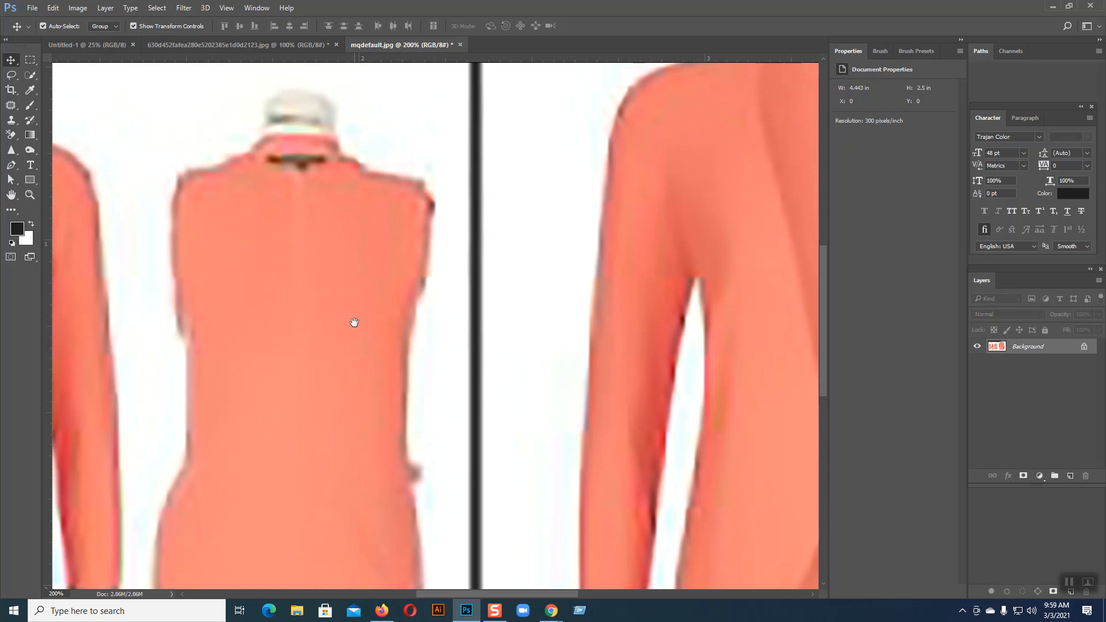
drag(354, 322, 572, 289)
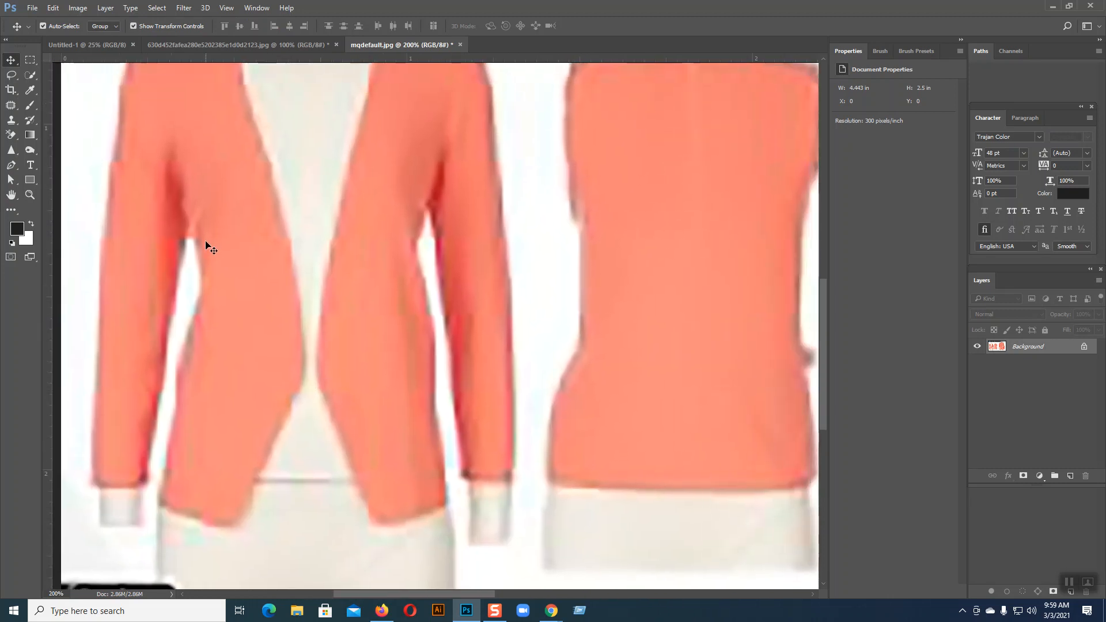
drag(521, 382, 138, 380)
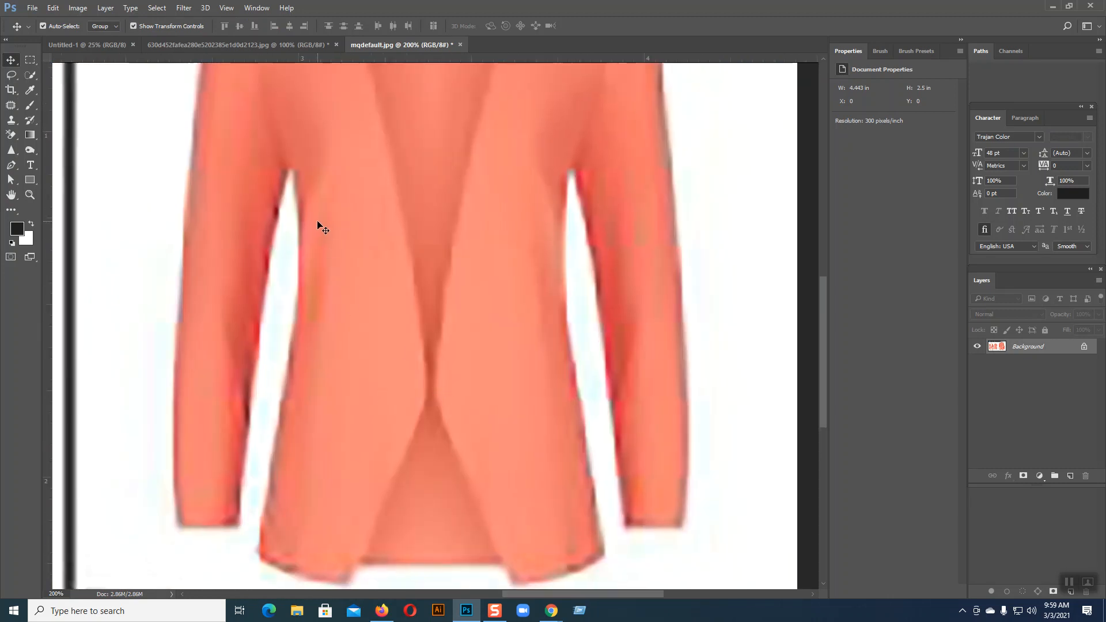
drag(267, 466, 476, 439)
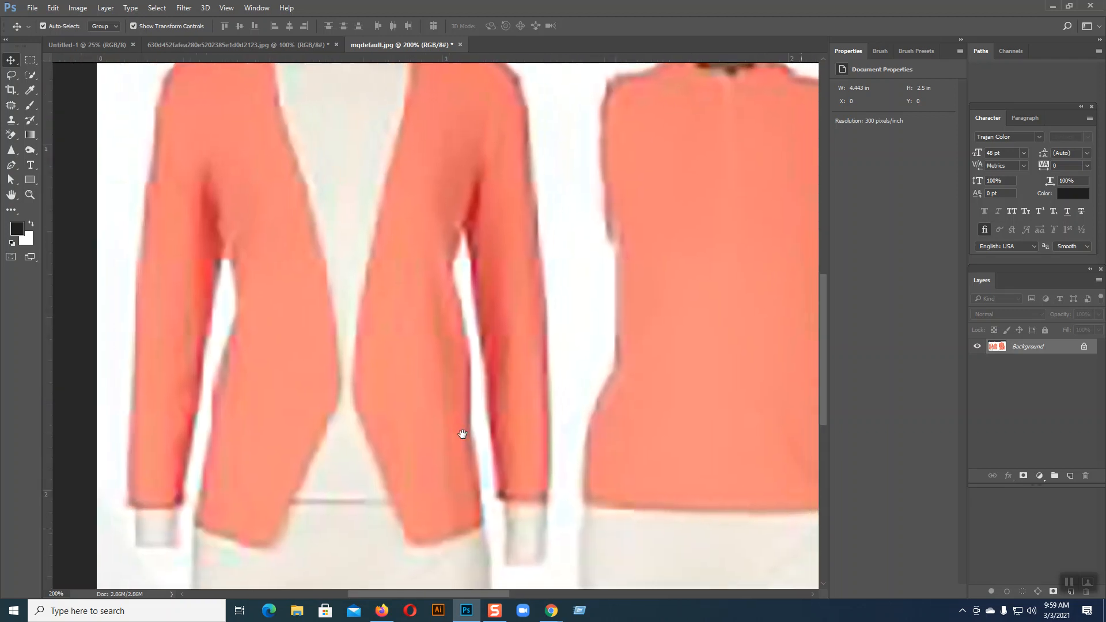
click(184, 8)
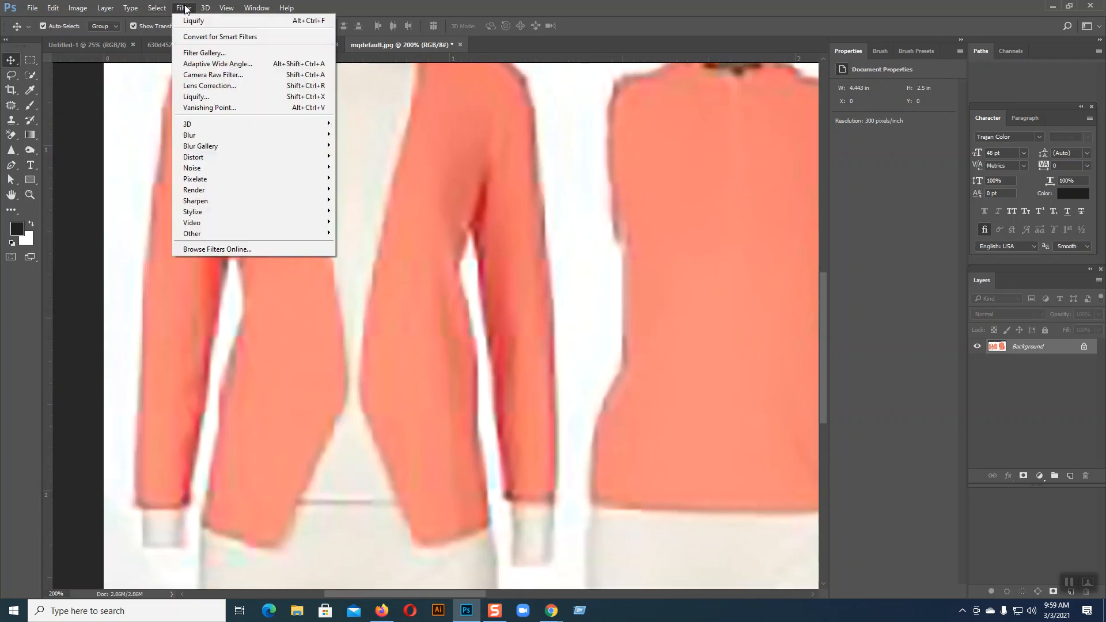
click(229, 93)
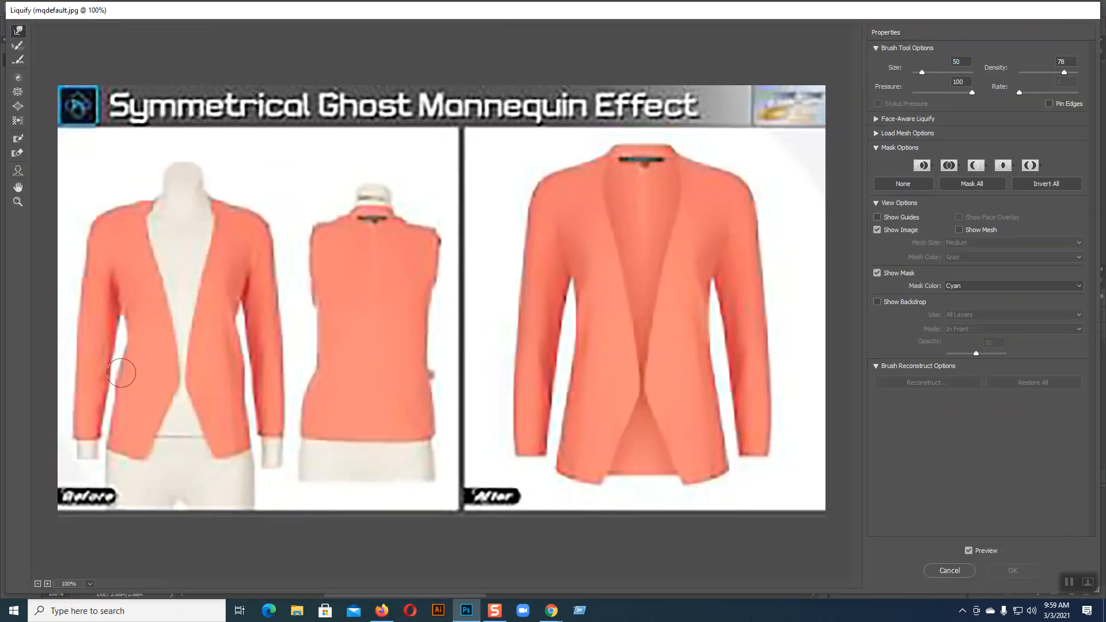
mouse_move(124, 373)
mouse_down()
mouse_move(124, 359)
mouse_move(115, 397)
mouse_move(118, 387)
mouse_up()
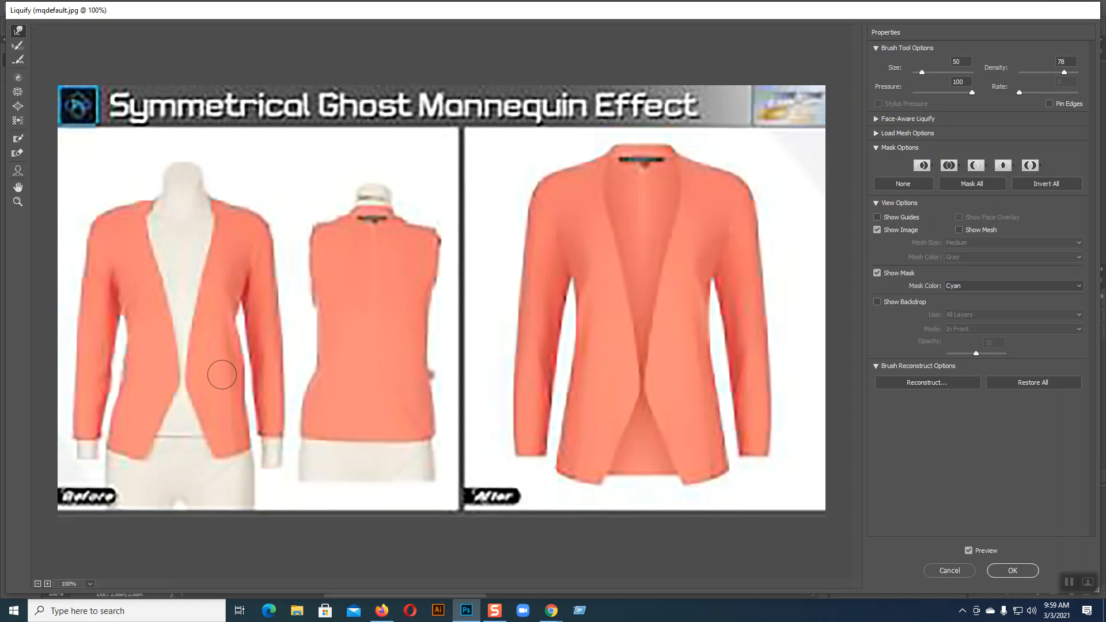
drag(246, 373, 237, 340)
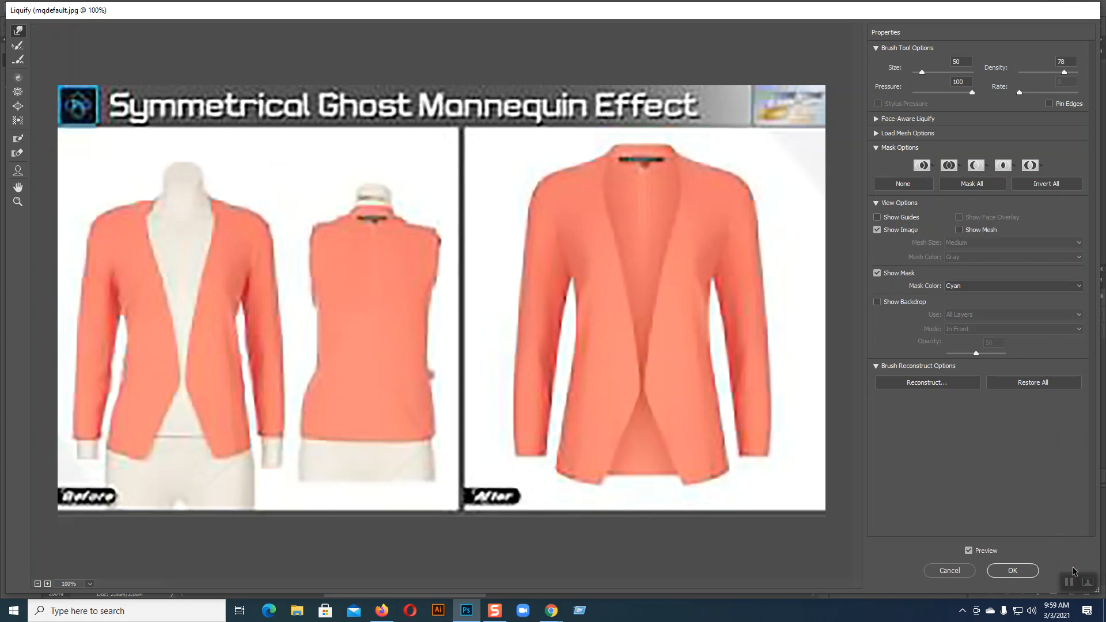
click(1012, 570)
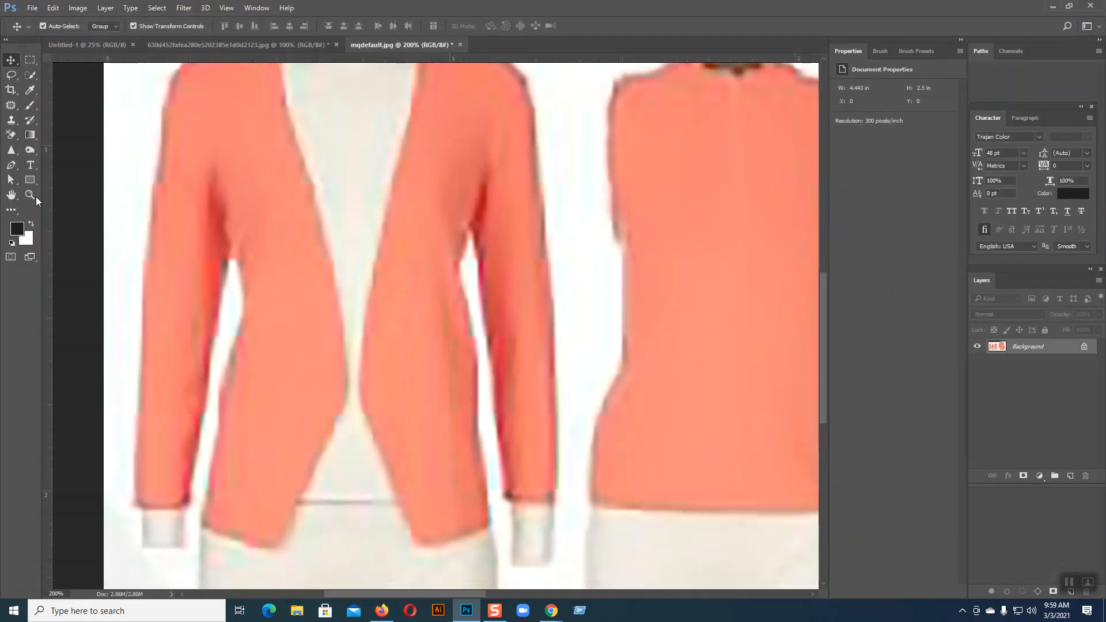
Draw a curved Pen path along the left body edge of the front-view coral jacket from hem to underarm, and delete it.
click(11, 165)
click(205, 513)
drag(241, 266, 228, 179)
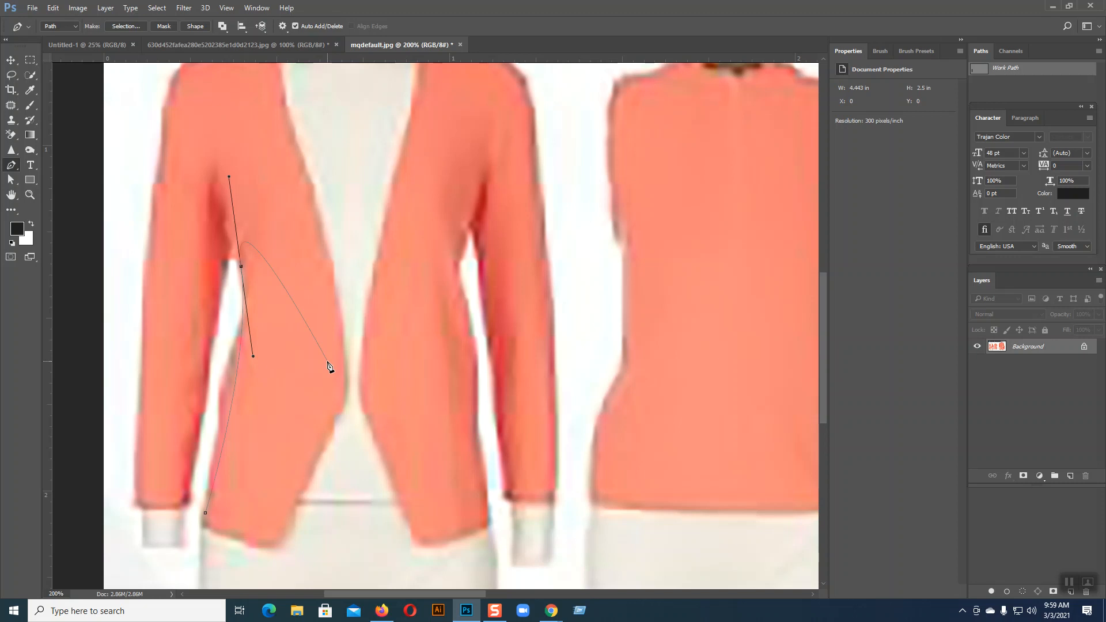
key(Delete)
key(Delete)
click(13, 60)
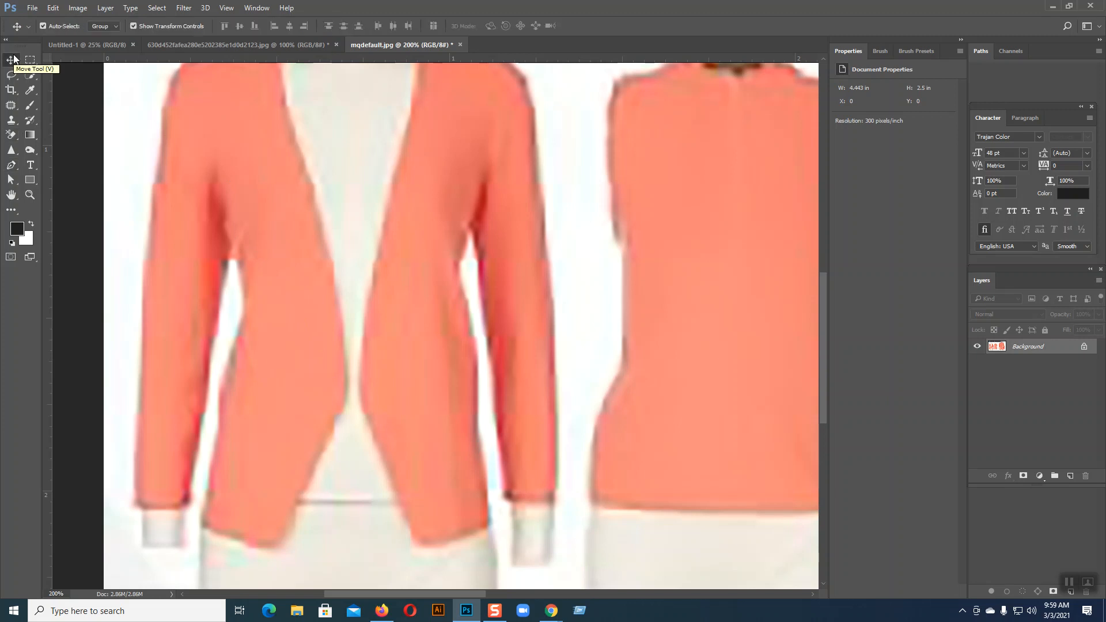
Close mqdefault.jpg without saving the changes.
scroll(138, 275, up, 2)
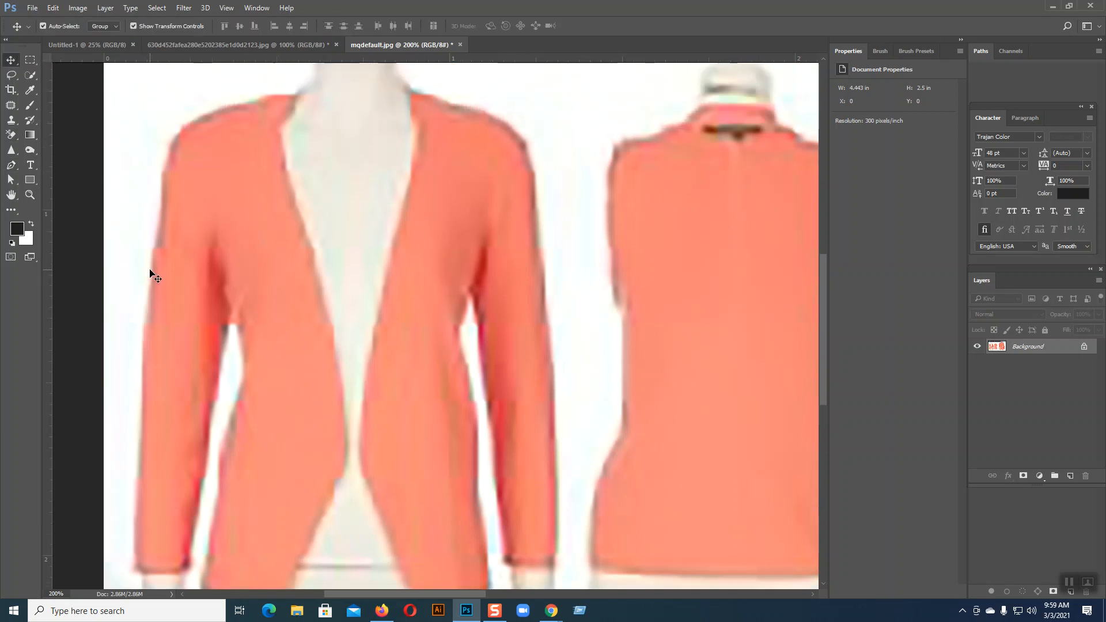
scroll(146, 273, down, 3)
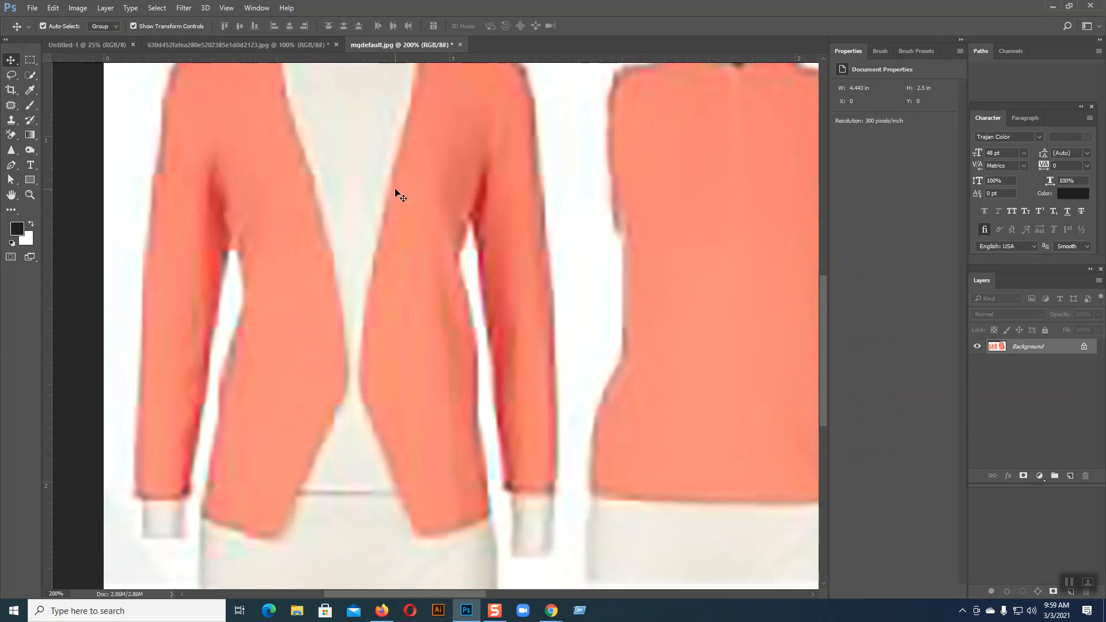
click(460, 45)
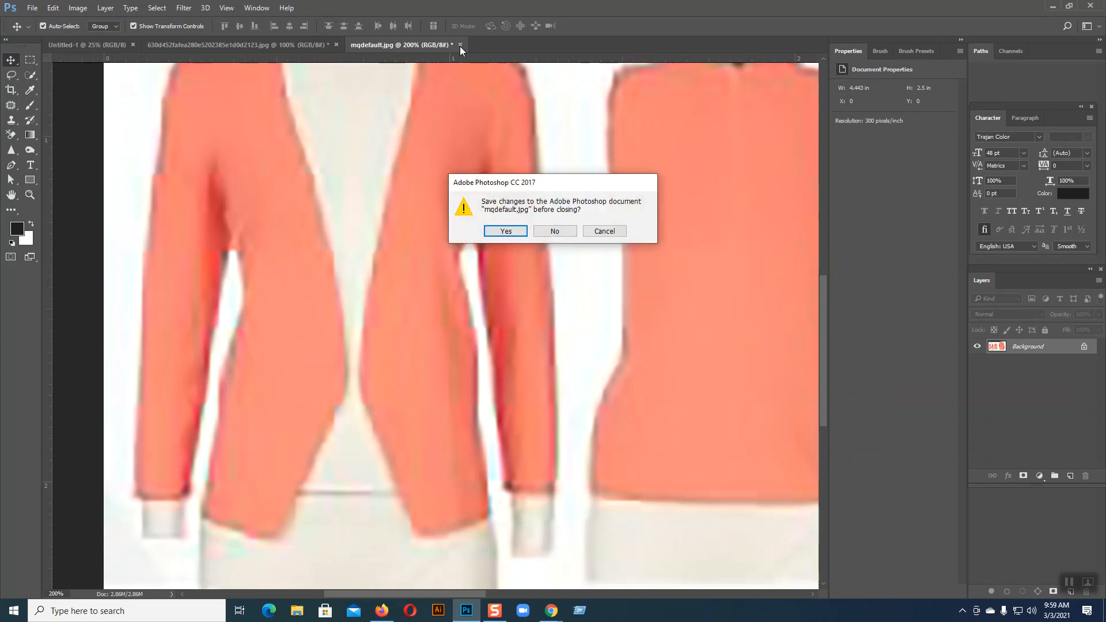
click(560, 231)
Set up the Pen tool for tracing the bottom hem of the mannequin-worn red cardigan at 500% magnification.
scroll(483, 278, up, 3)
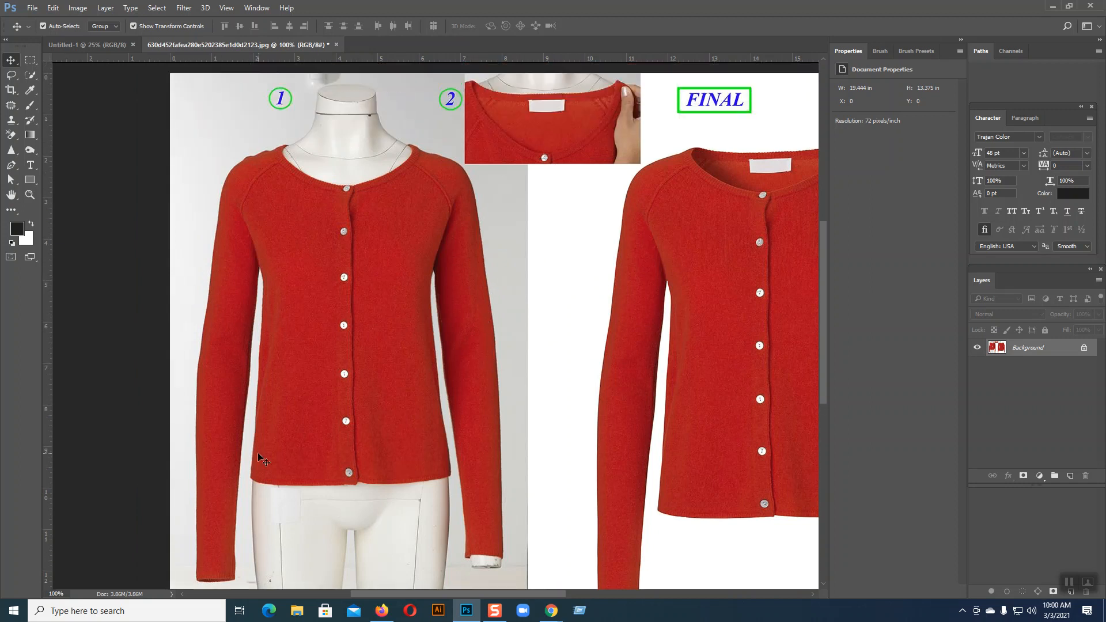
click(11, 165)
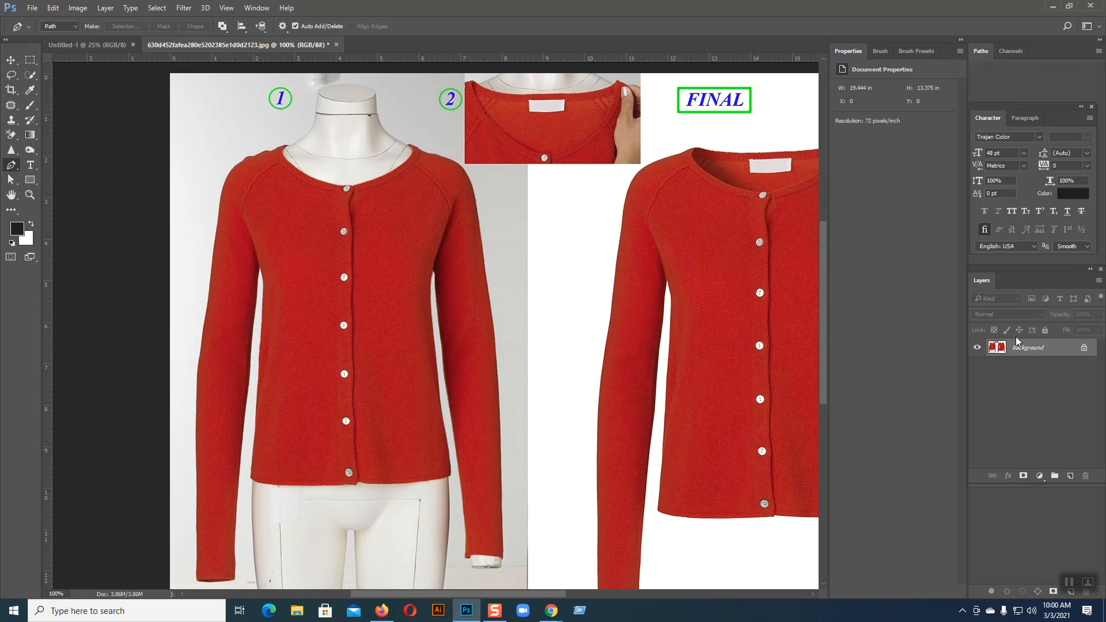
key(ctrl+plus)
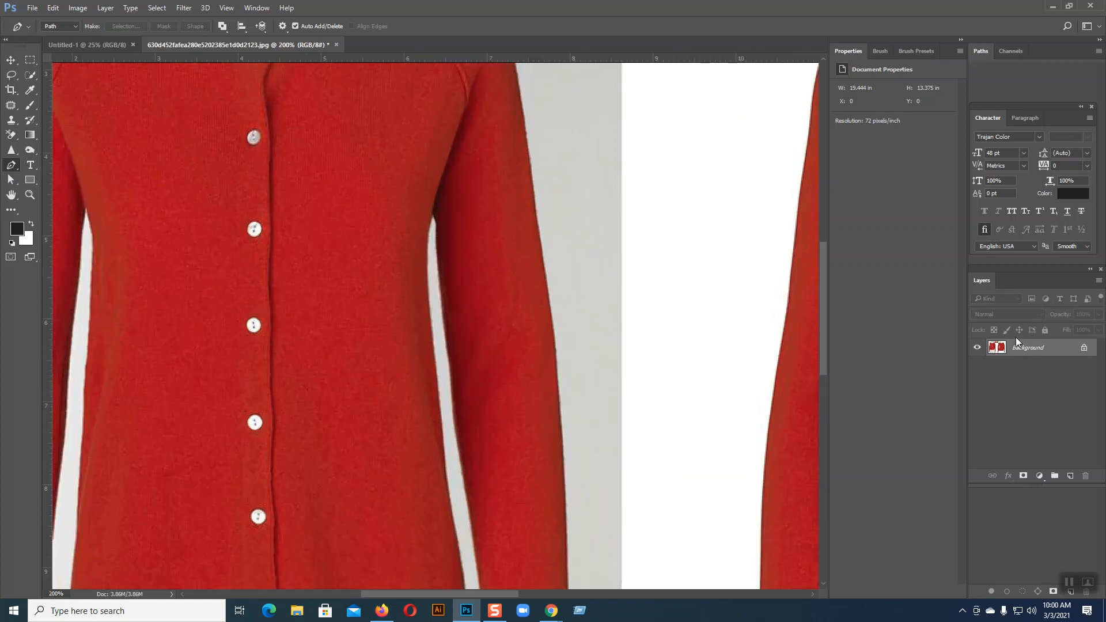
key(ctrl+plus)
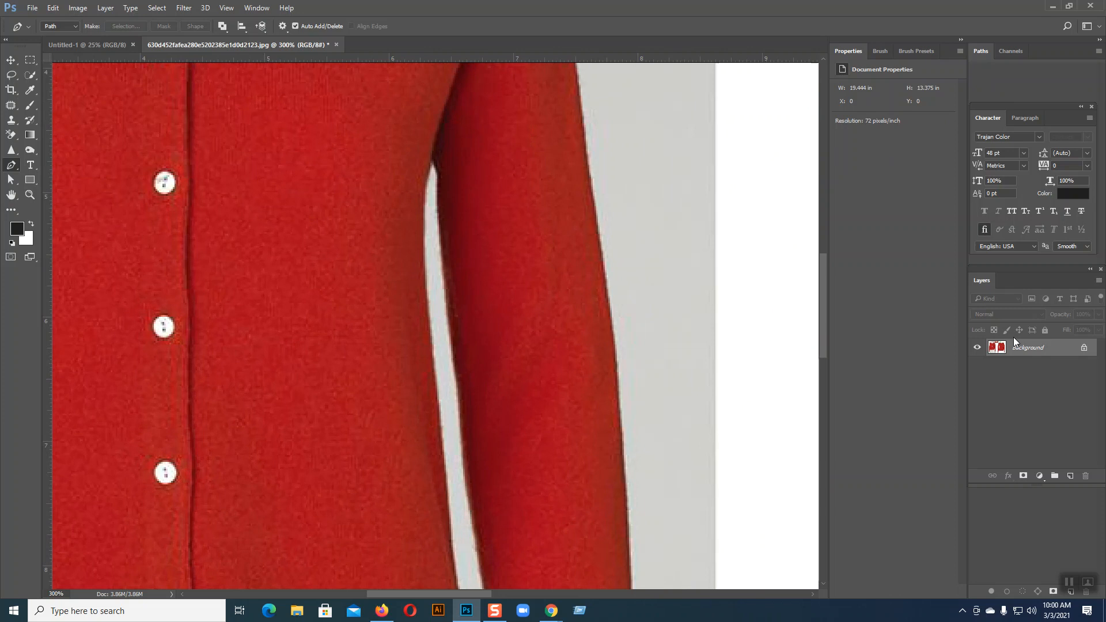
drag(269, 517, 590, 96)
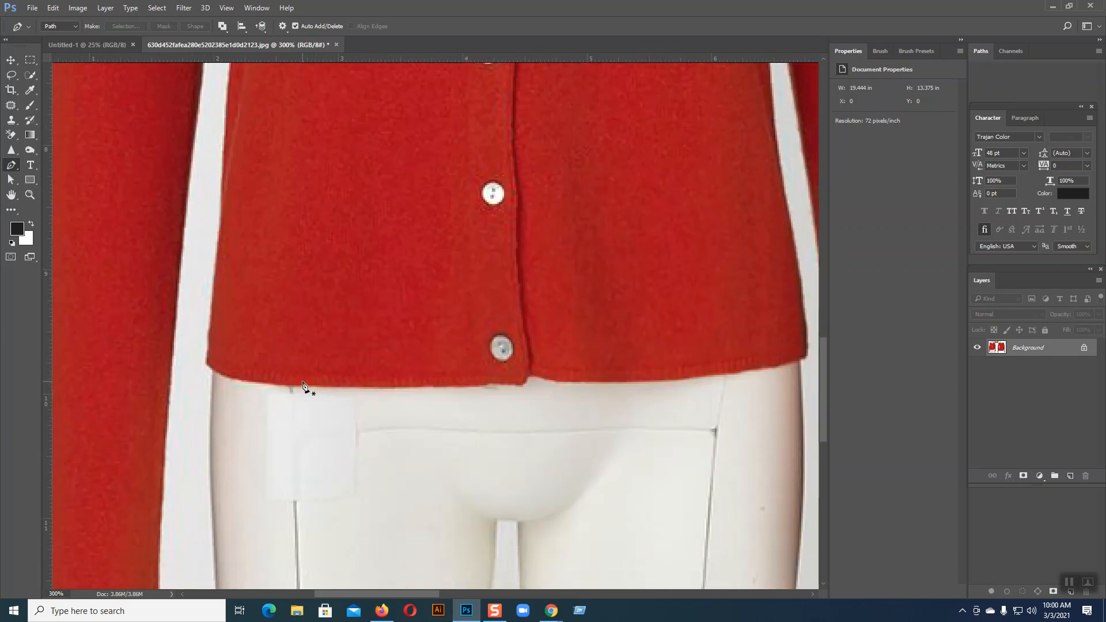
key(ctrl+plus)
key(ctrl+plus)
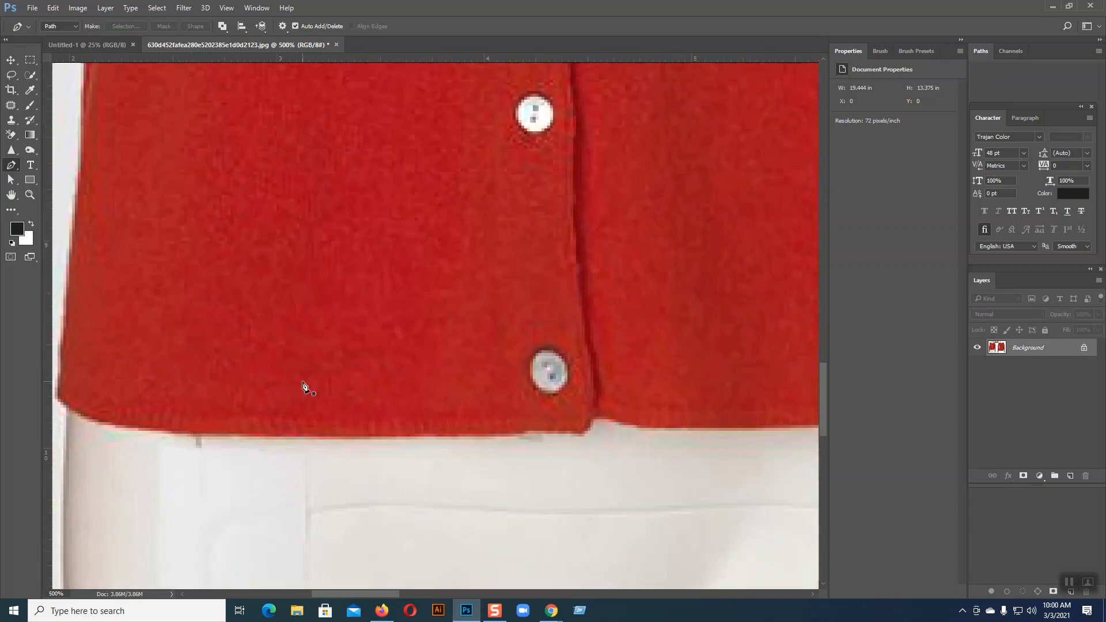
drag(441, 420, 441, 357)
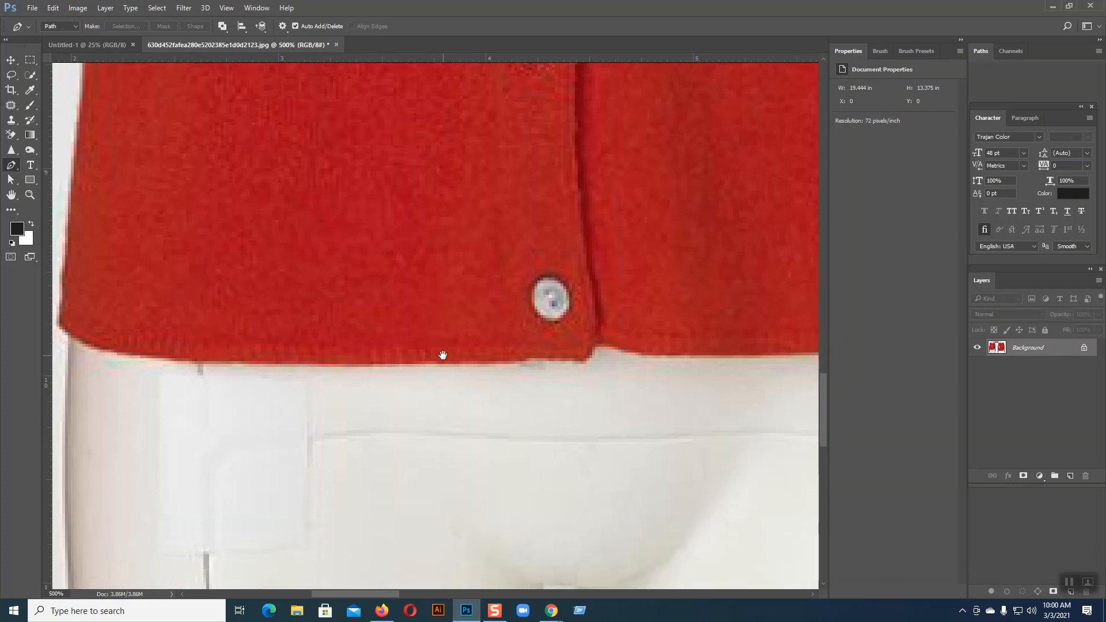
click(598, 344)
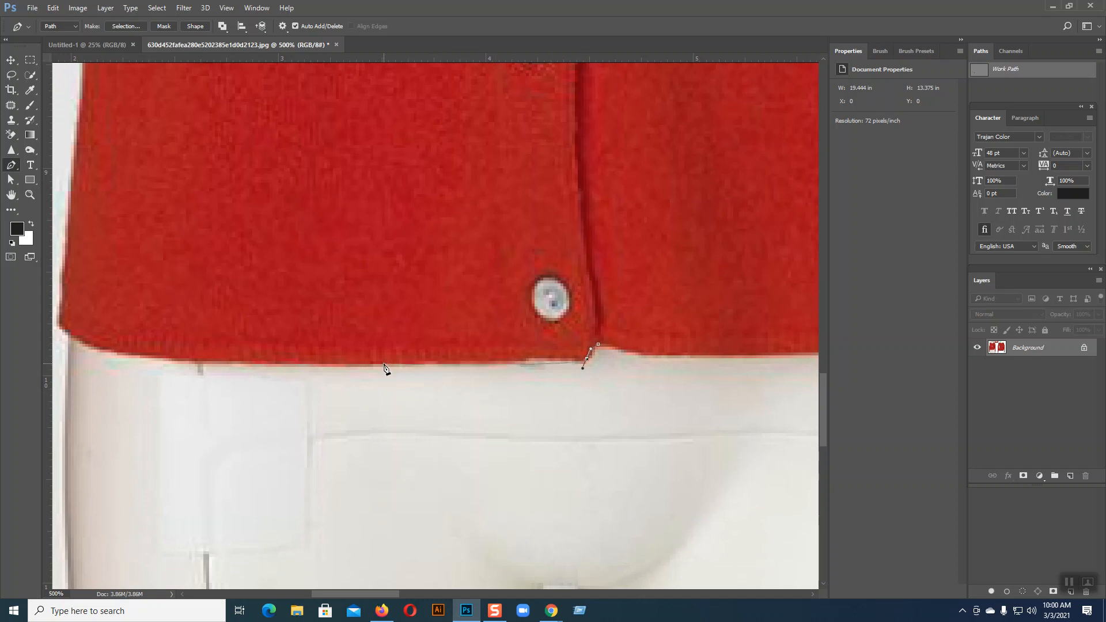
drag(385, 365, 306, 370)
key(ctrl+z)
key(ctrl+z)
key(ctrl+z)
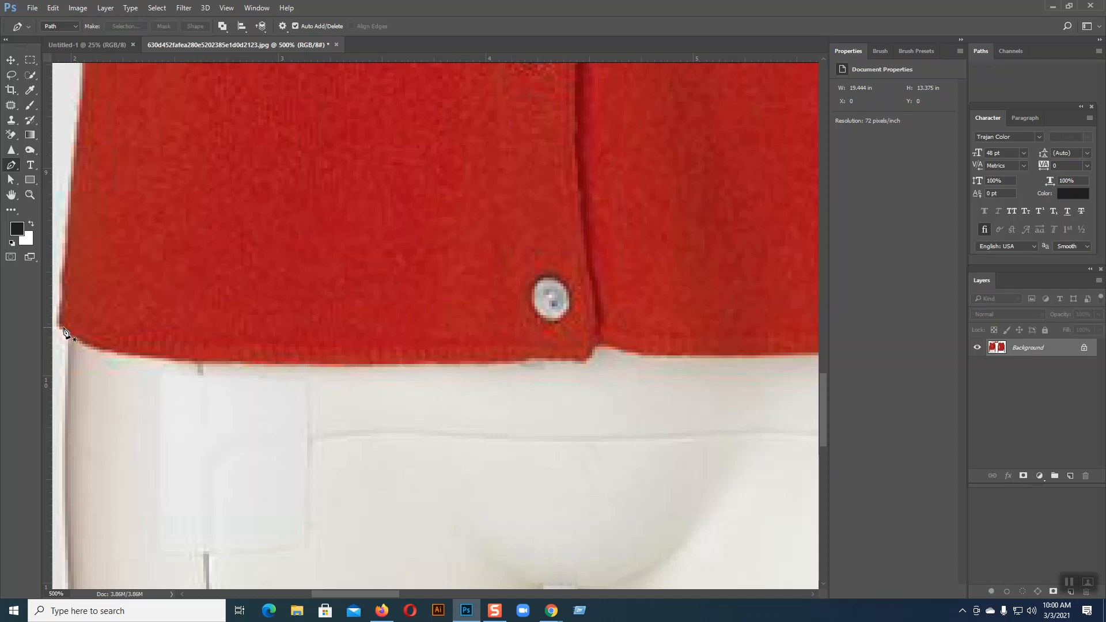
Trace a Pen path along the red cardigan's hem from its left corner to the notch below the button placket.
scroll(298, 400, left, 2)
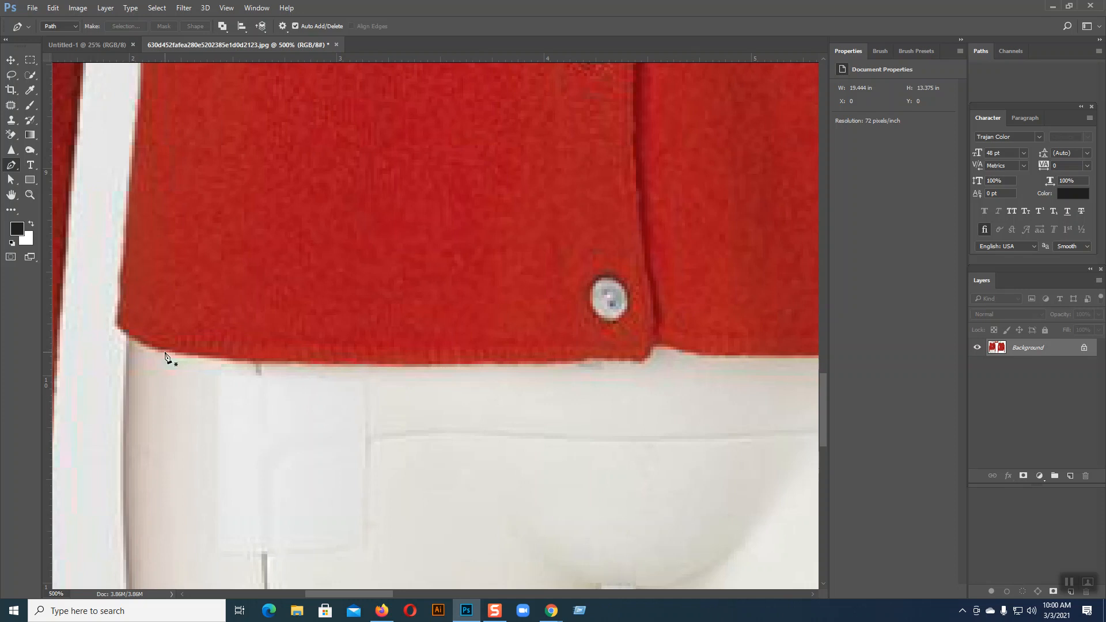
click(117, 327)
drag(216, 355, 313, 365)
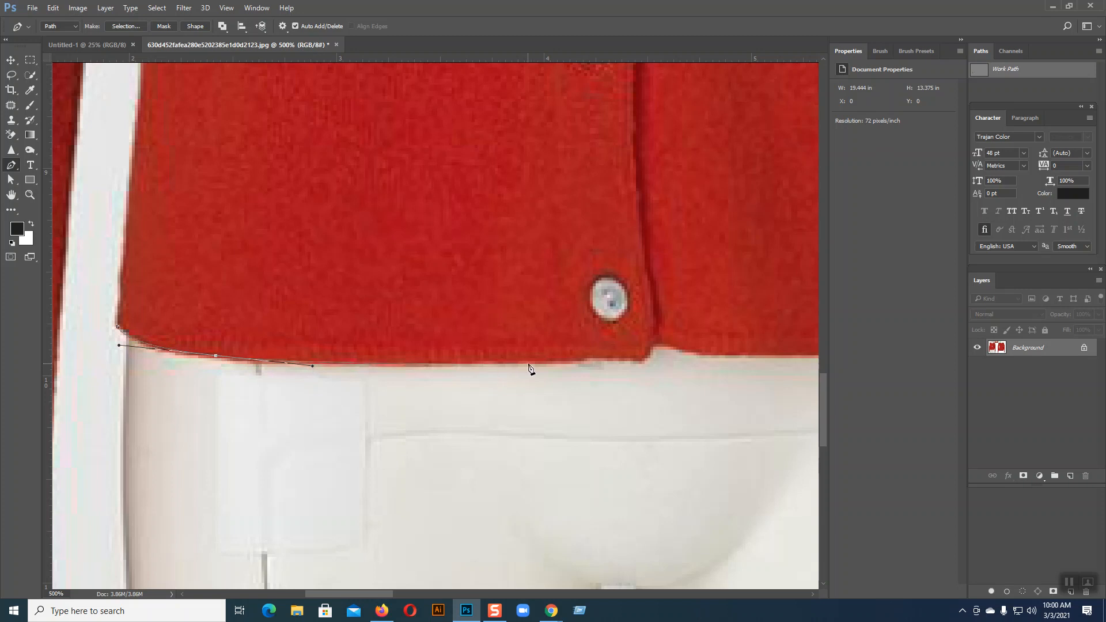
mouse_move(535, 365)
mouse_down()
mouse_move(547, 366)
mouse_move(538, 361)
mouse_up()
drag(312, 368, 321, 371)
drag(219, 357, 221, 357)
drag(636, 358, 645, 361)
click(655, 344)
Extend the path along the hem from the placket notch to the cardigan's right corner with curved segments.
drag(709, 362, 247, 349)
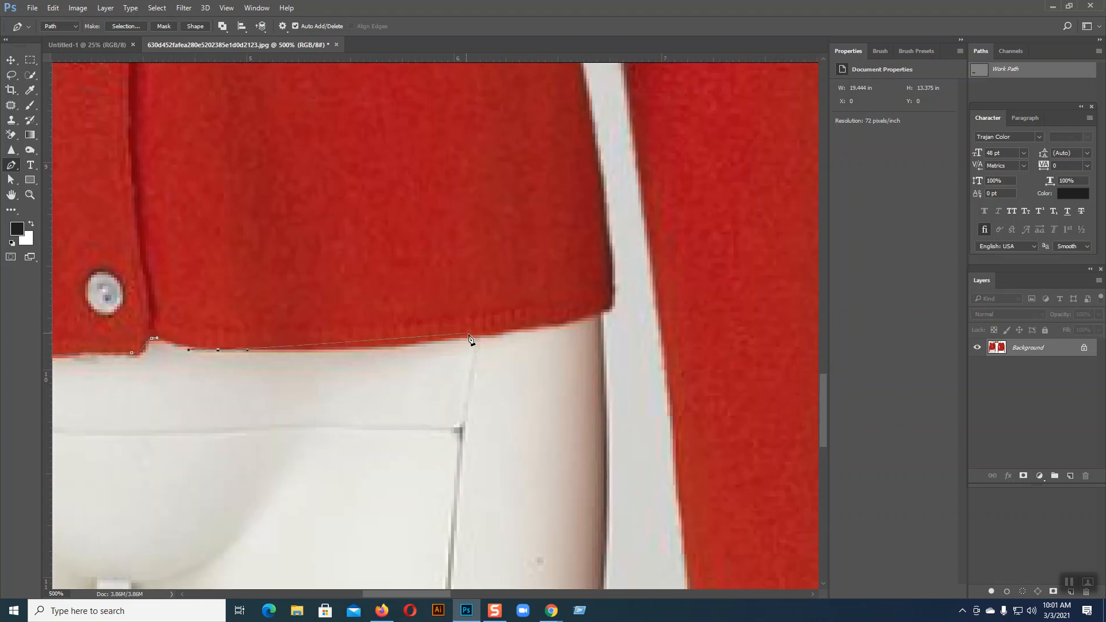
drag(528, 326, 634, 305)
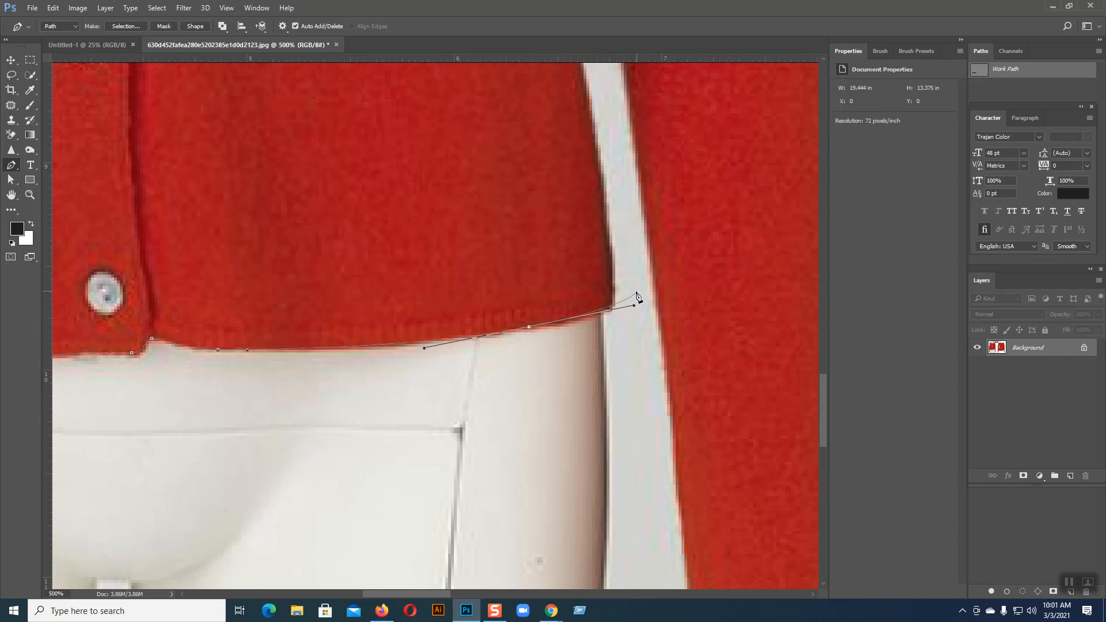
alt+click(530, 328)
drag(613, 307, 627, 300)
Extend the Pen path from the hem's right corner up the lower side edge of the cardigan body with a curved segment.
scroll(619, 299, up, 3)
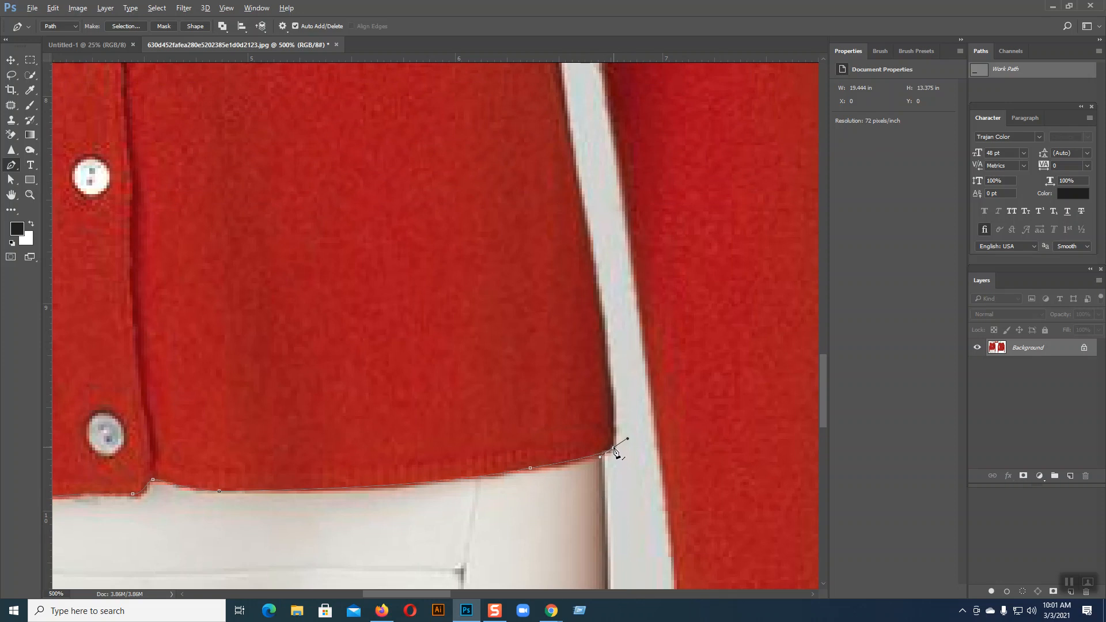
scroll(565, 492, up, 3)
click(571, 283)
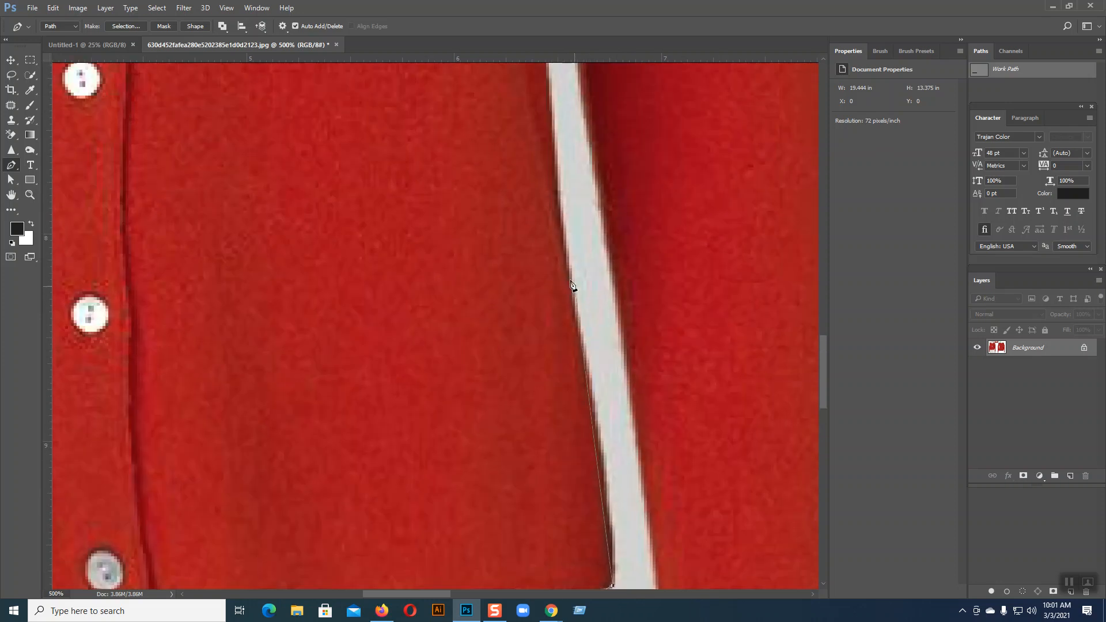
drag(569, 268, 606, 464)
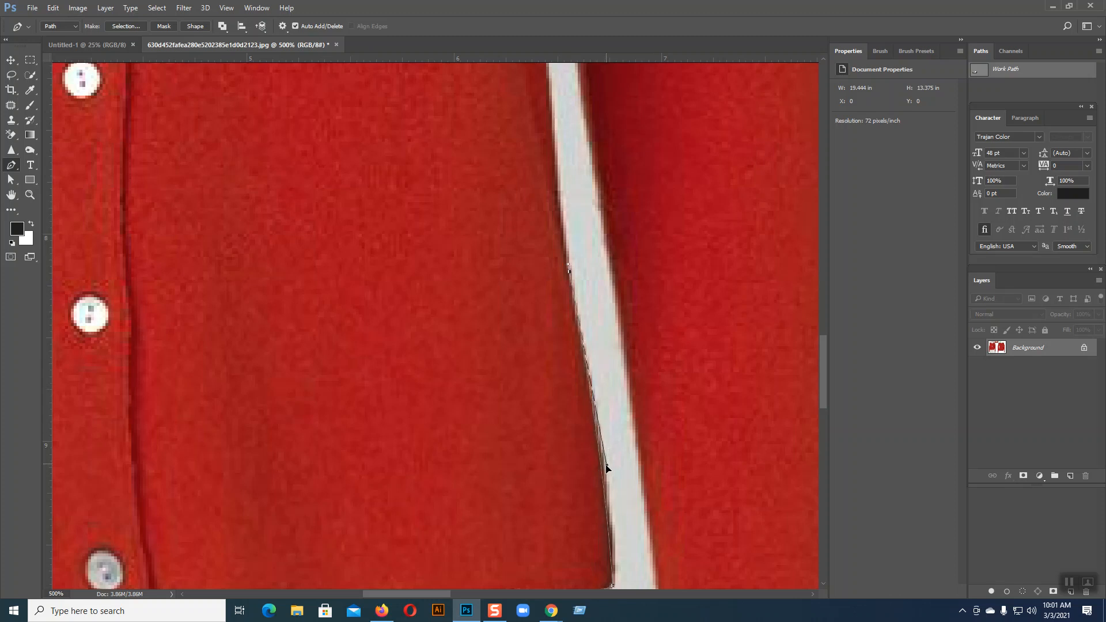
click(568, 268)
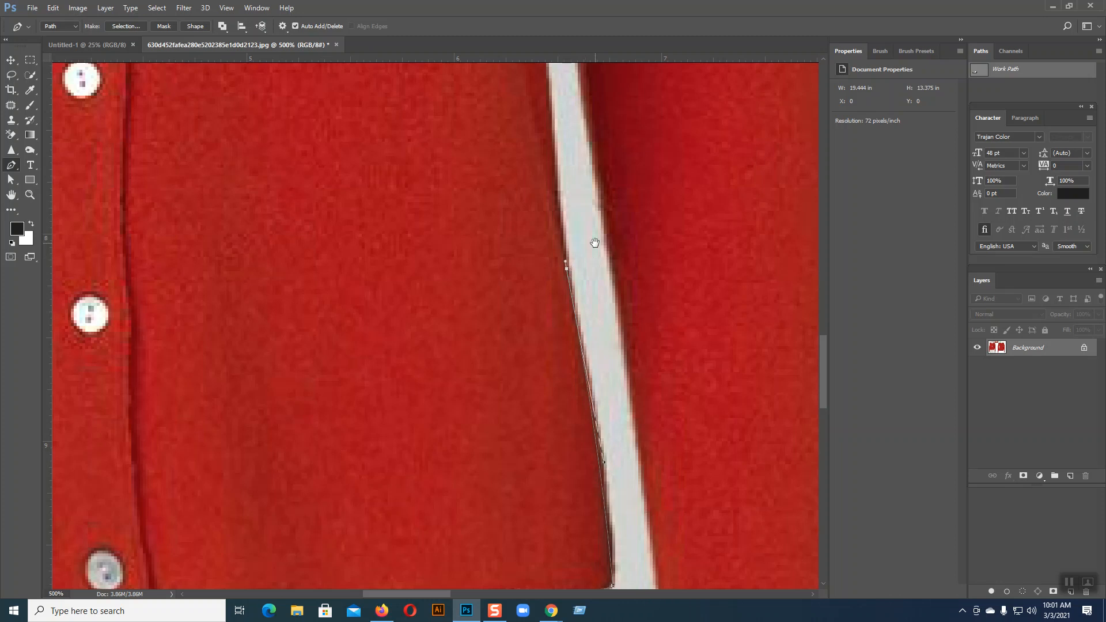
drag(597, 248, 534, 481)
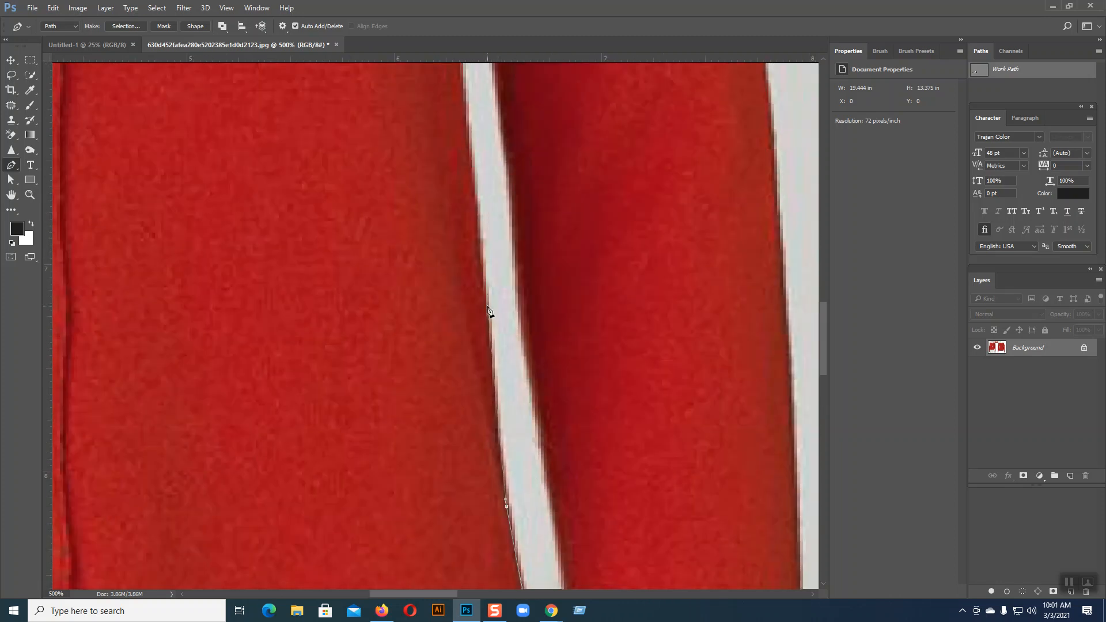
Continue the path up the cardigan body's side edge to the underarm point where body and right sleeve meet.
key(ctrl+minus)
key(ctrl+minus)
key(ctrl+minus)
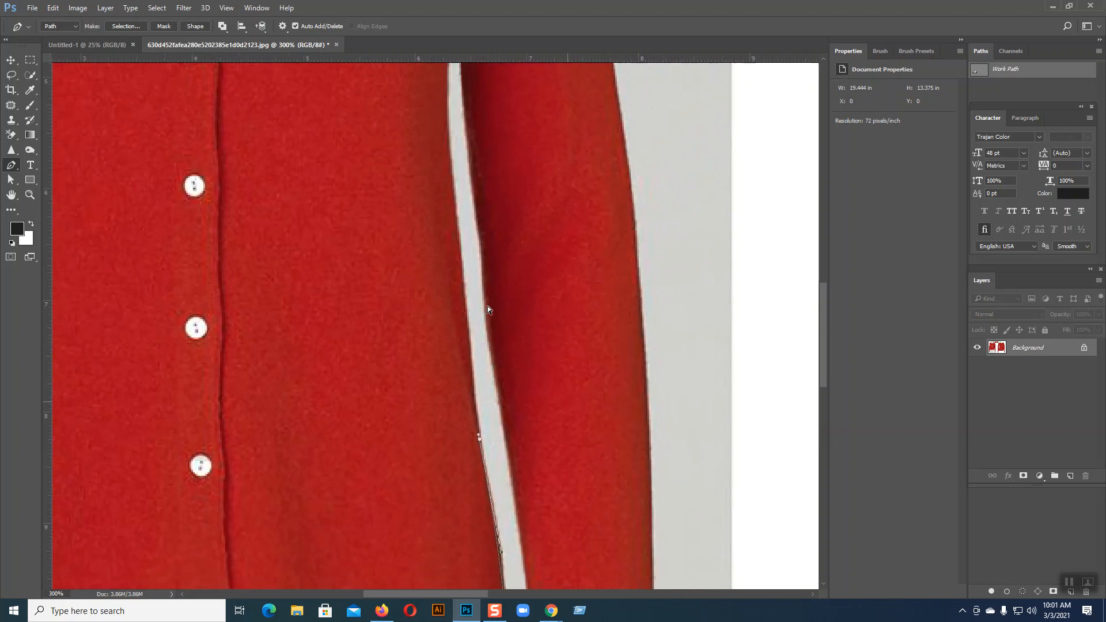
key(ctrl+minus)
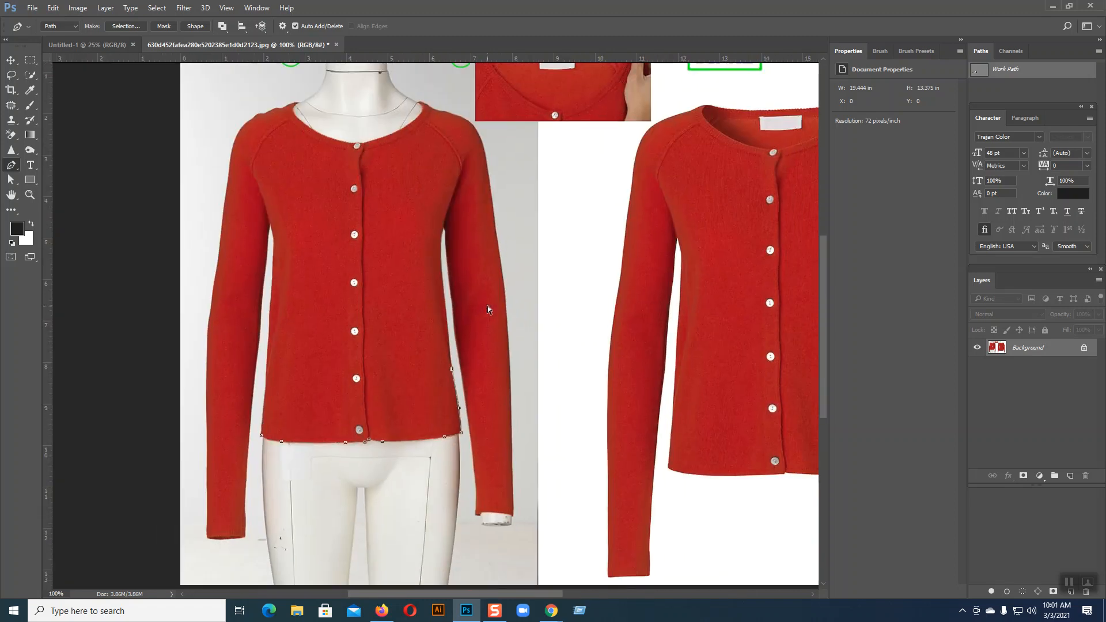
key(ctrl+plus)
key(ctrl+plus)
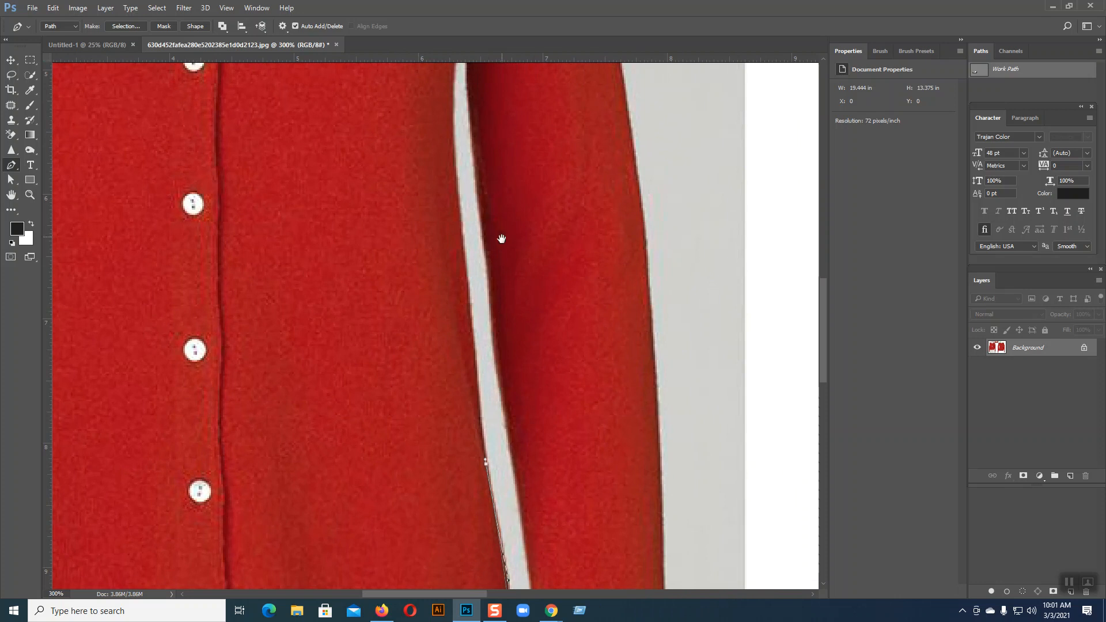
drag(501, 238, 437, 373)
drag(394, 198, 394, 209)
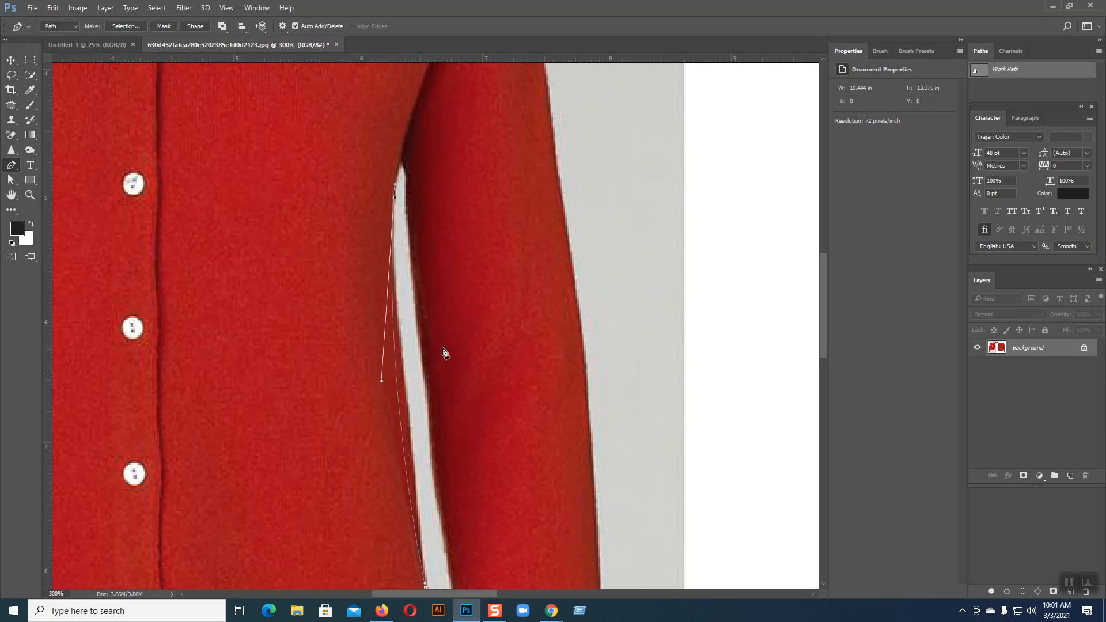
scroll(427, 346, up, 2)
scroll(427, 346, right, 2)
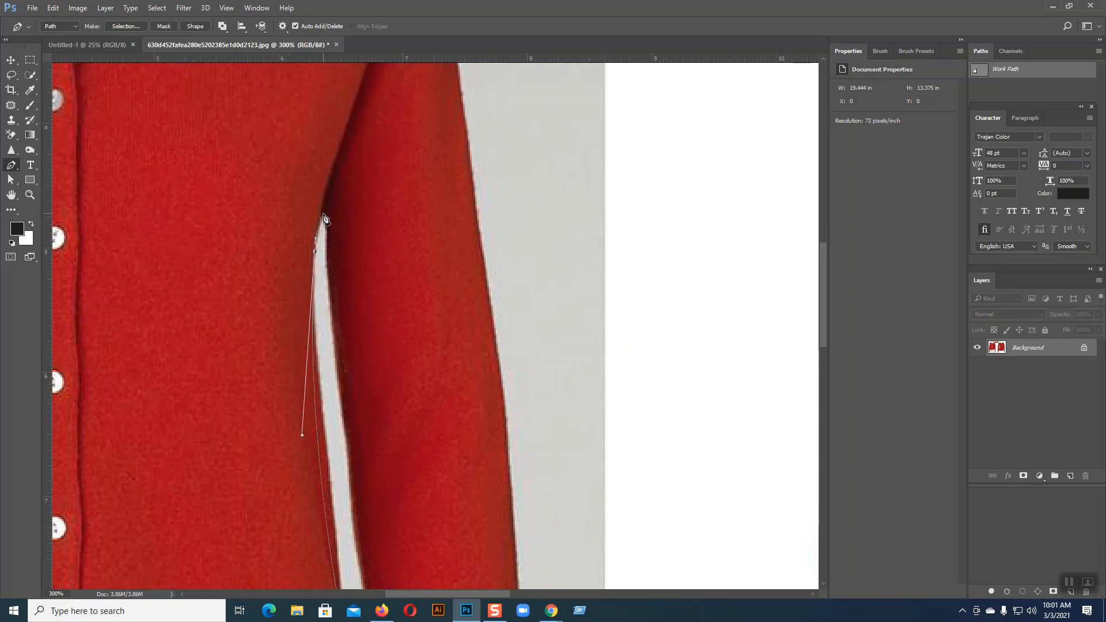
click(322, 216)
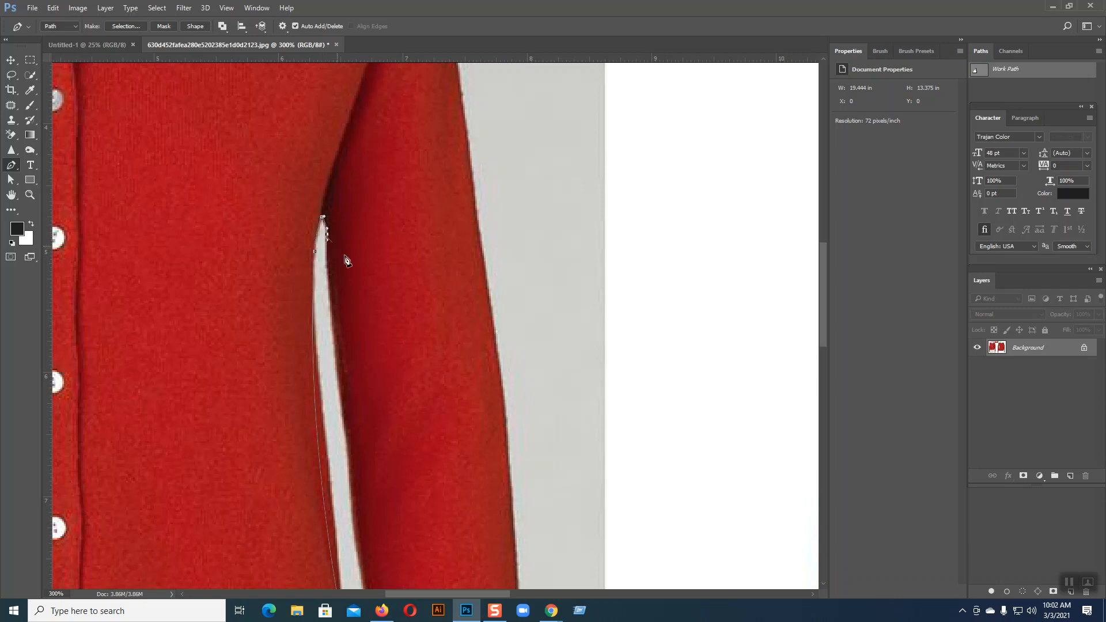
Trace the path down the inner edge of the right sleeve from the underarm to just above the cuff.
scroll(345, 231, down, 4)
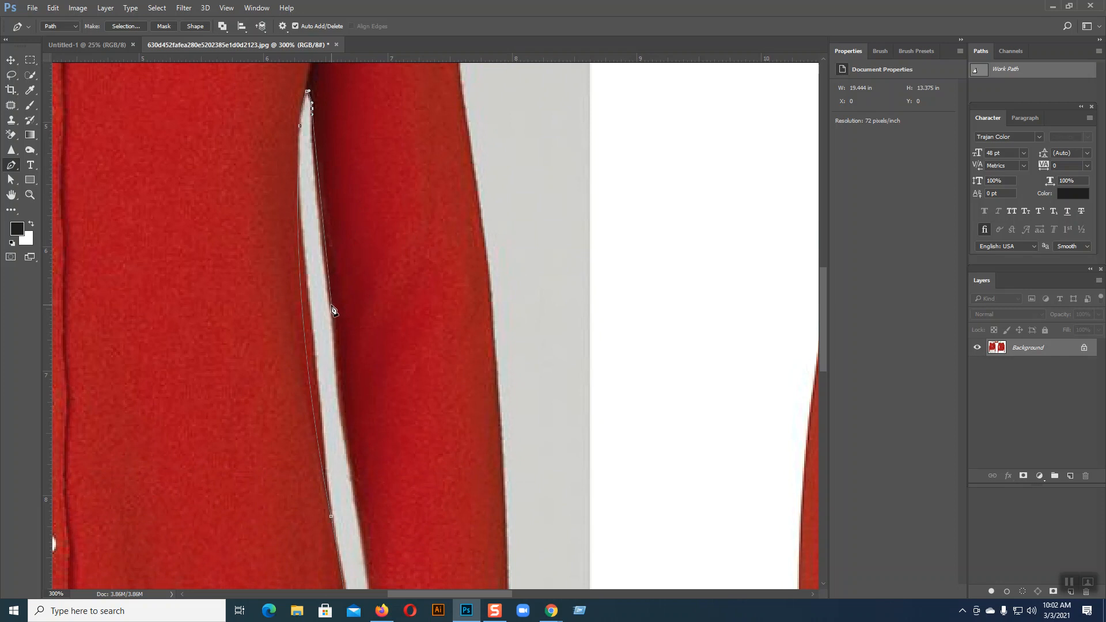
drag(331, 305, 337, 354)
drag(414, 366, 372, 189)
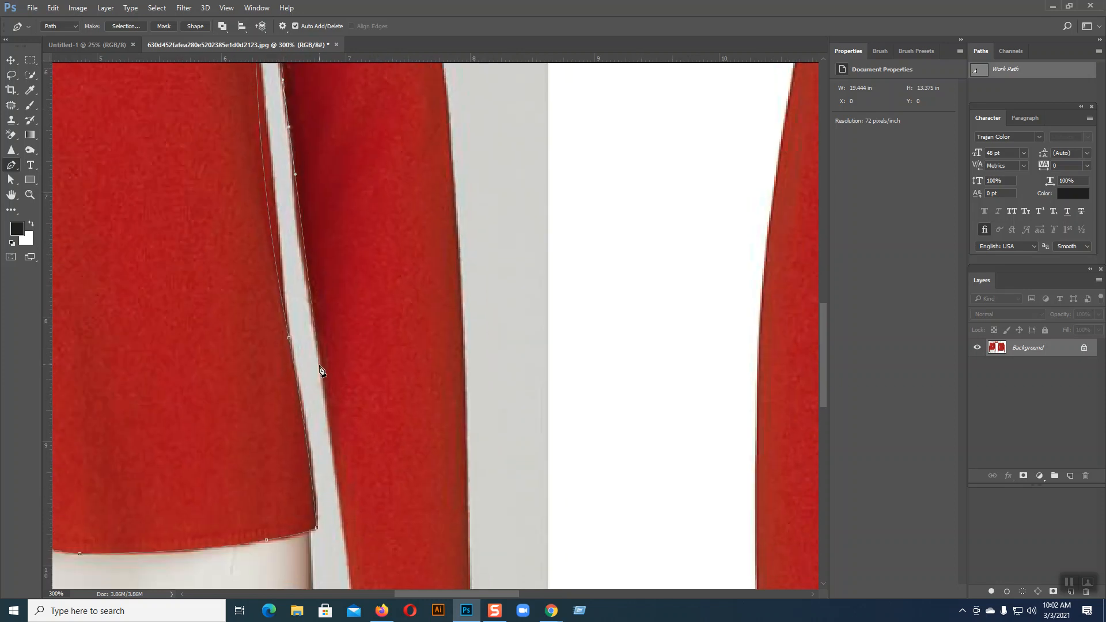
key(ctrl+z)
key(ctrl+z)
drag(321, 371, 326, 401)
drag(415, 399, 417, 168)
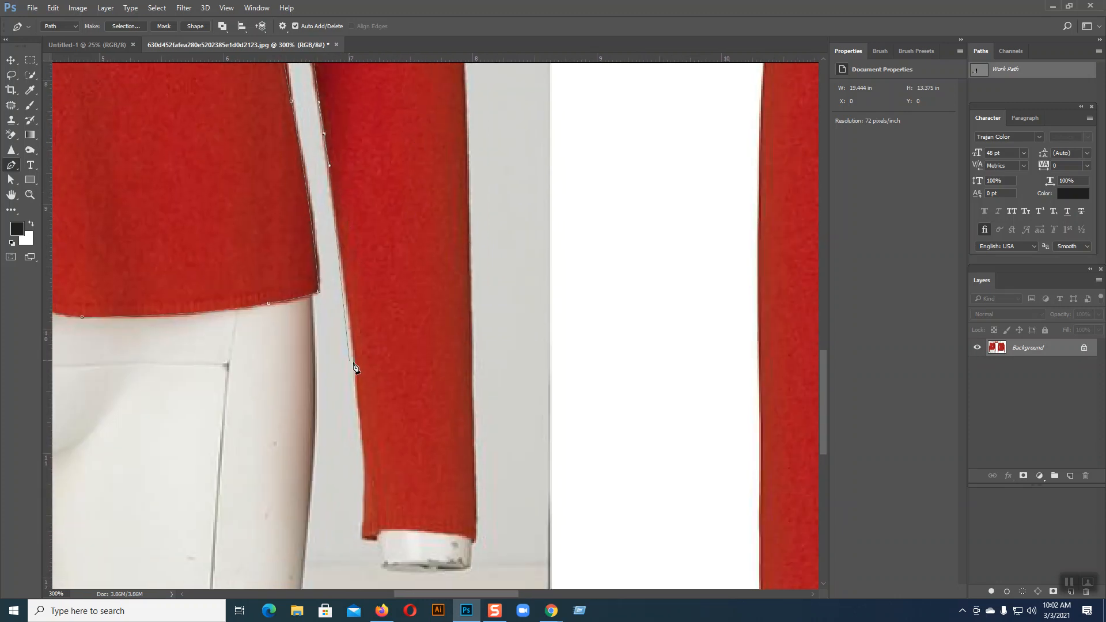
click(358, 382)
click(364, 443)
click(367, 540)
drag(476, 543, 570, 566)
key(ctrl+z)
drag(417, 530, 454, 535)
key(ctrl+z)
key(ctrl+z)
key(ctrl+z)
Trace the right sleeve's cuff edge from its inner corner to its outer corner, ending in a sharp corner anchor.
right_click(371, 531)
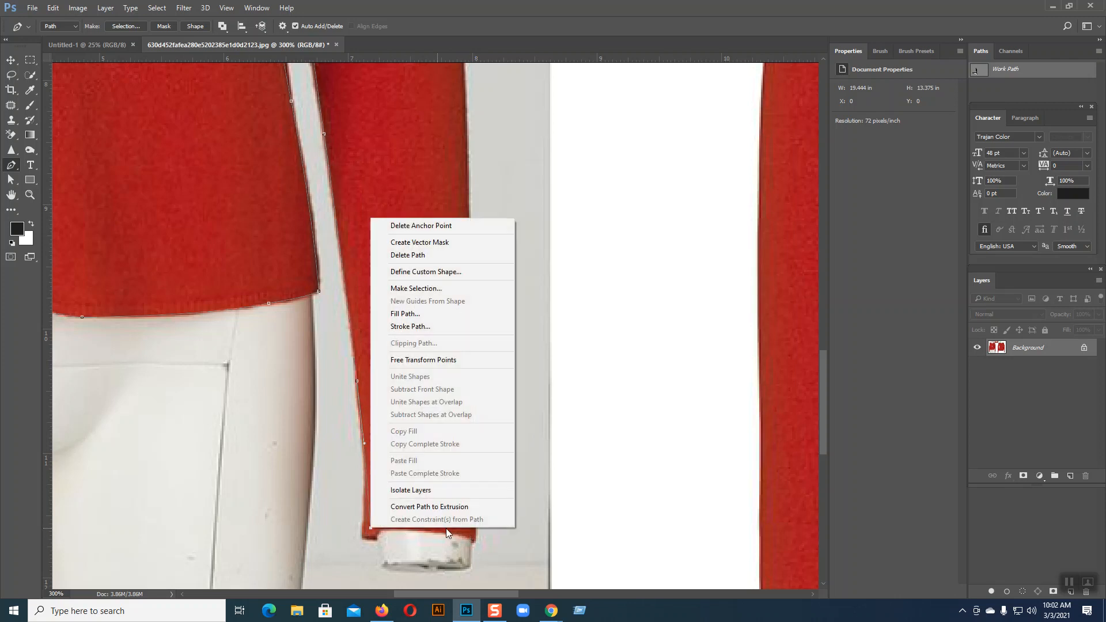
click(371, 528)
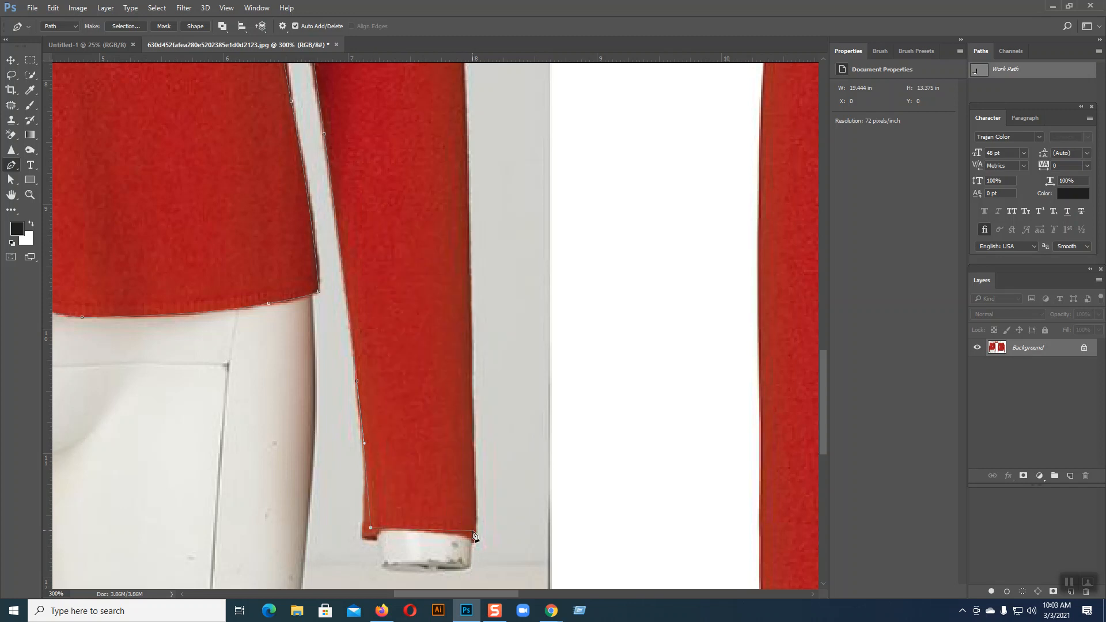
drag(475, 530, 515, 544)
click(477, 533)
Trace the path up the outer edge of the right sleeve from the cuff past the elbow with curved segments.
drag(482, 395, 483, 441)
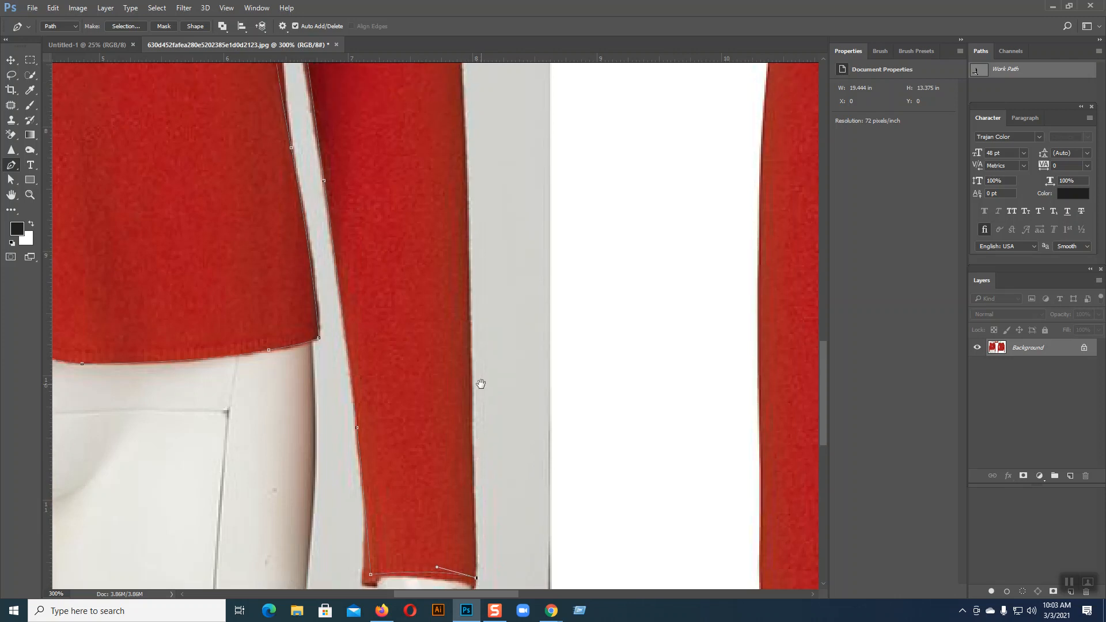
drag(466, 166, 467, 120)
drag(465, 212, 469, 264)
drag(504, 209, 558, 548)
drag(486, 114, 510, 253)
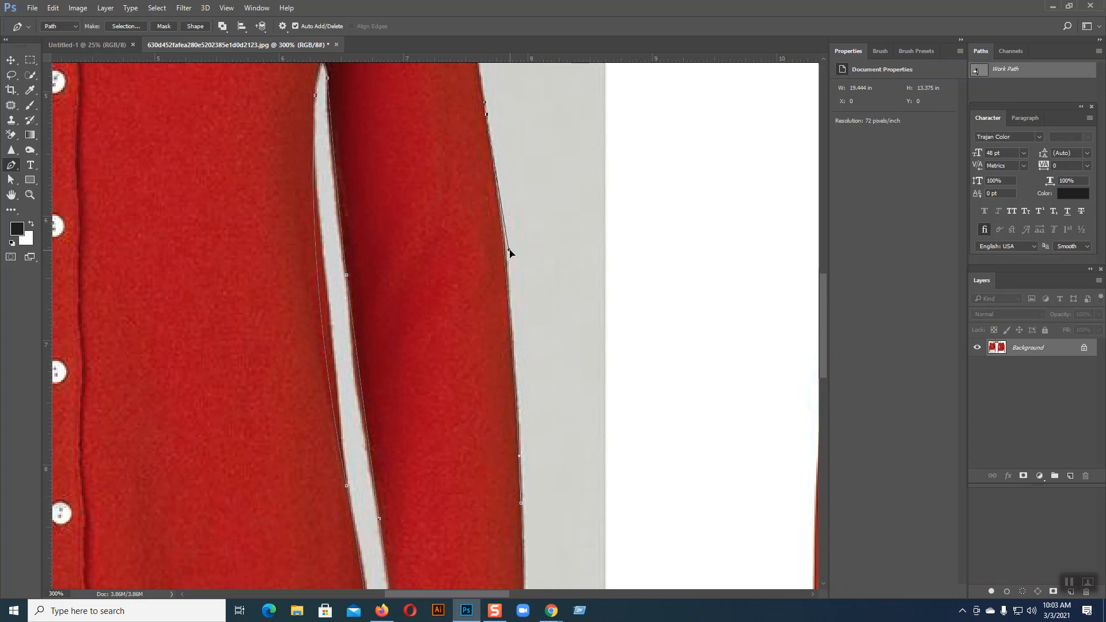
Continue the path up the upper outer sleeve edge and around the curve of the right shoulder.
drag(521, 150, 557, 365)
drag(522, 271, 491, 389)
drag(451, 270, 443, 217)
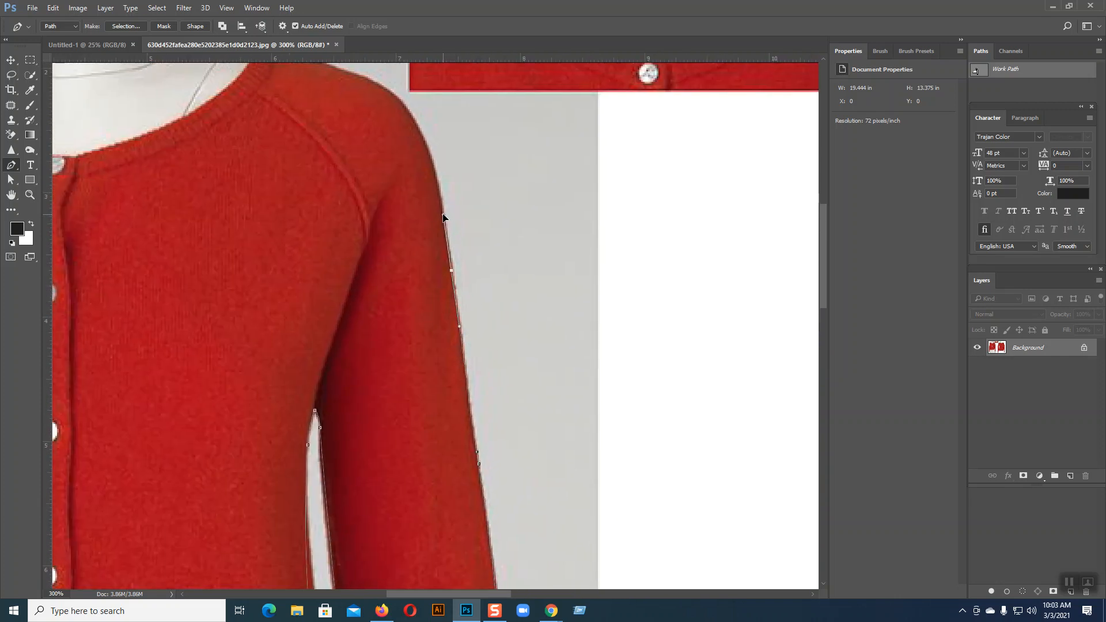
drag(483, 253, 499, 383)
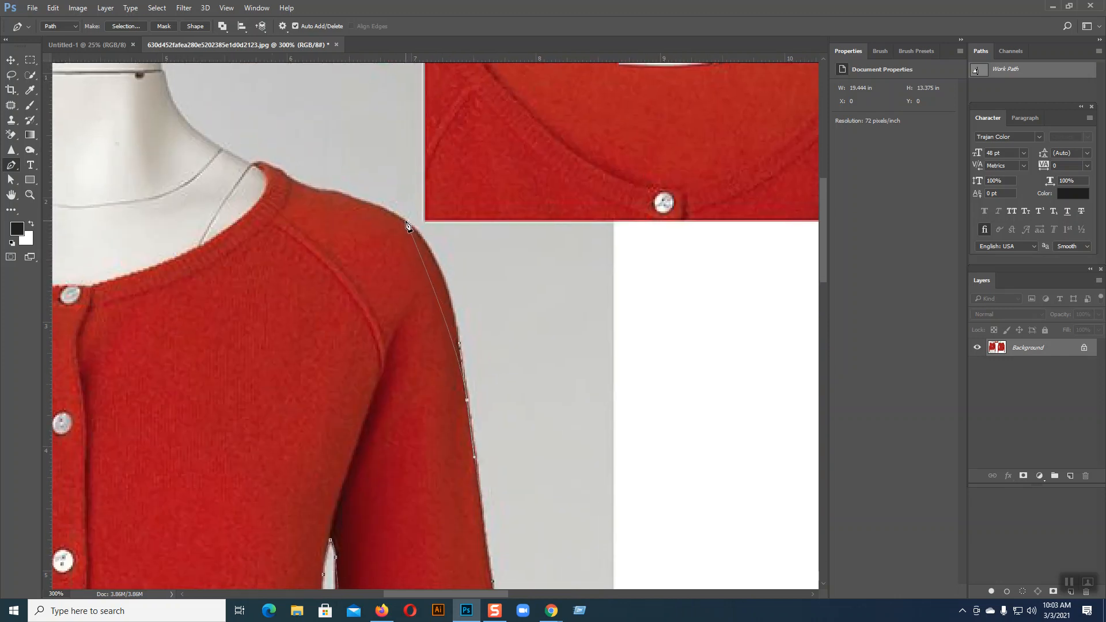
drag(405, 221, 455, 267)
drag(368, 300, 425, 366)
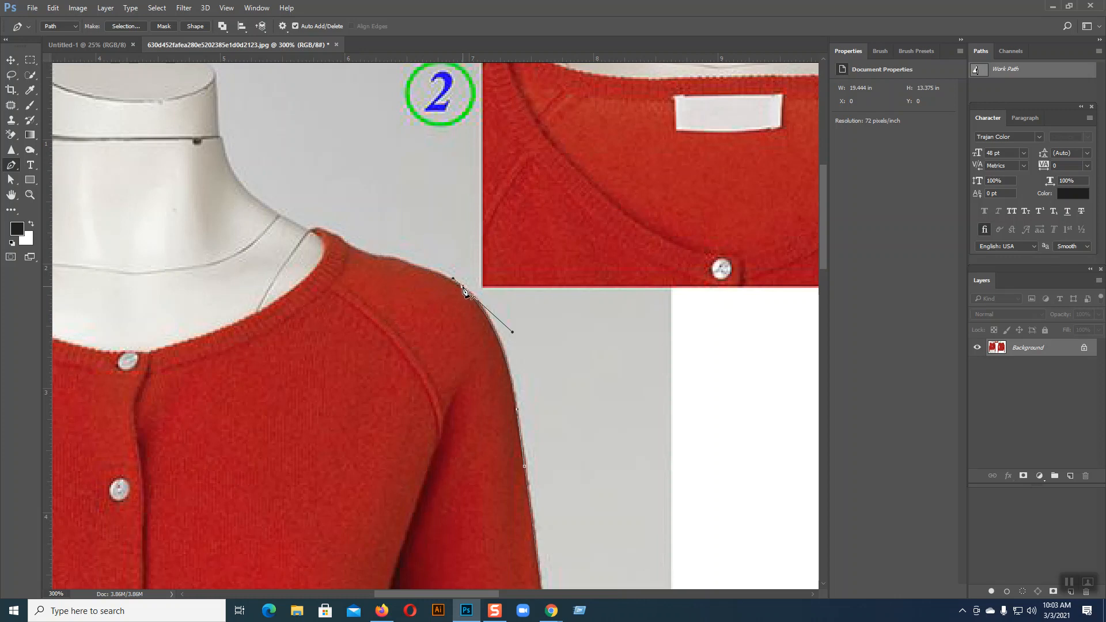
Deselect the path and save the work path as Path 1.
ctrl+click(583, 358)
double_click(1001, 70)
click(621, 205)
Open the Liquify filter at 300% view and push down the uneven right shoulder edge beside the collar with a size 50 brush.
click(184, 8)
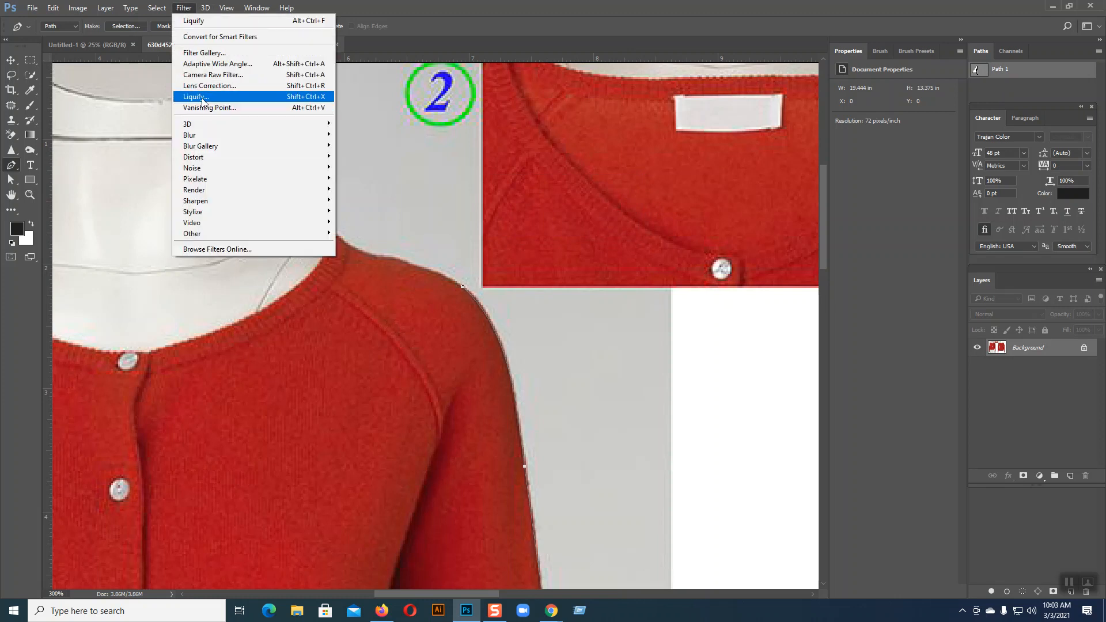
click(202, 98)
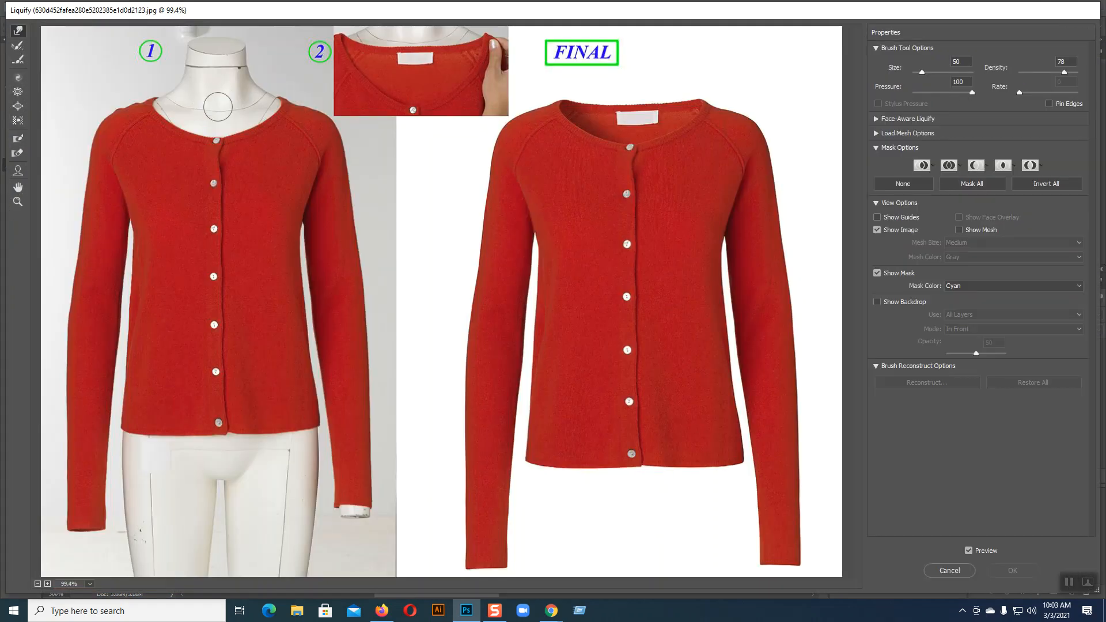
key(ctrl+plus)
key(ctrl+plus)
key(ctrl+plus)
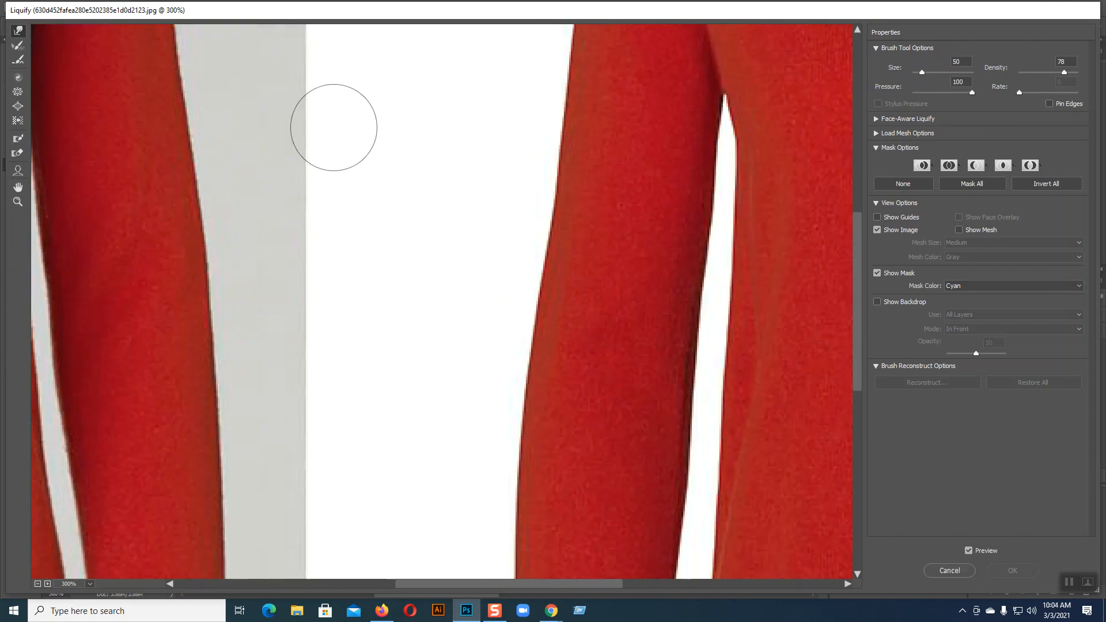
mouse_move(363, 157)
mouse_down()
mouse_move(407, 311)
mouse_move(417, 466)
mouse_up()
drag(357, 357, 438, 431)
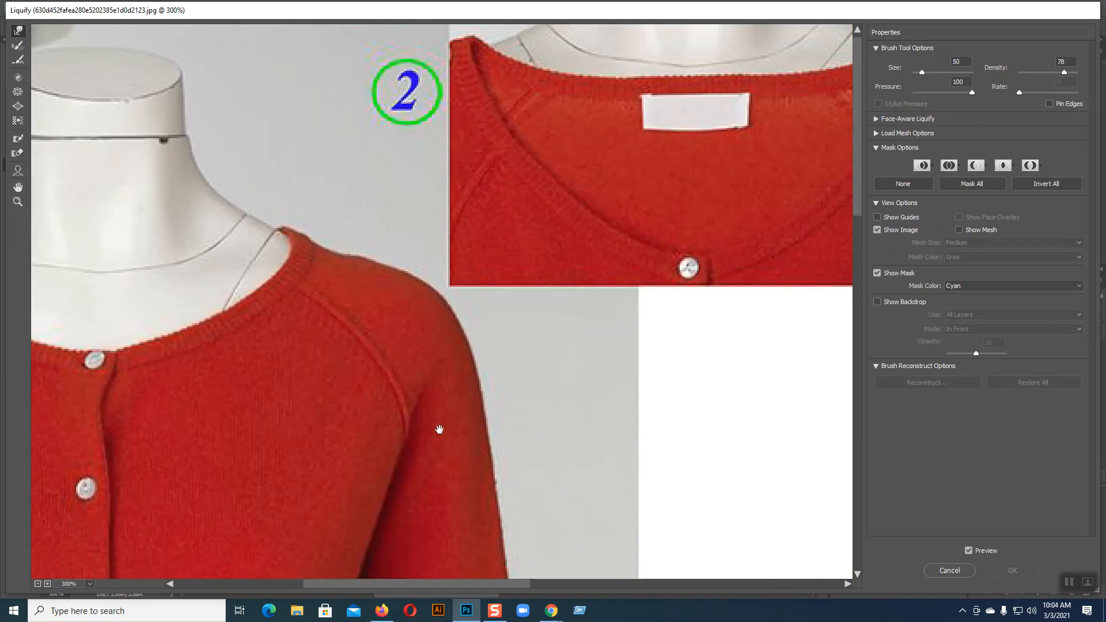
drag(338, 239, 339, 253)
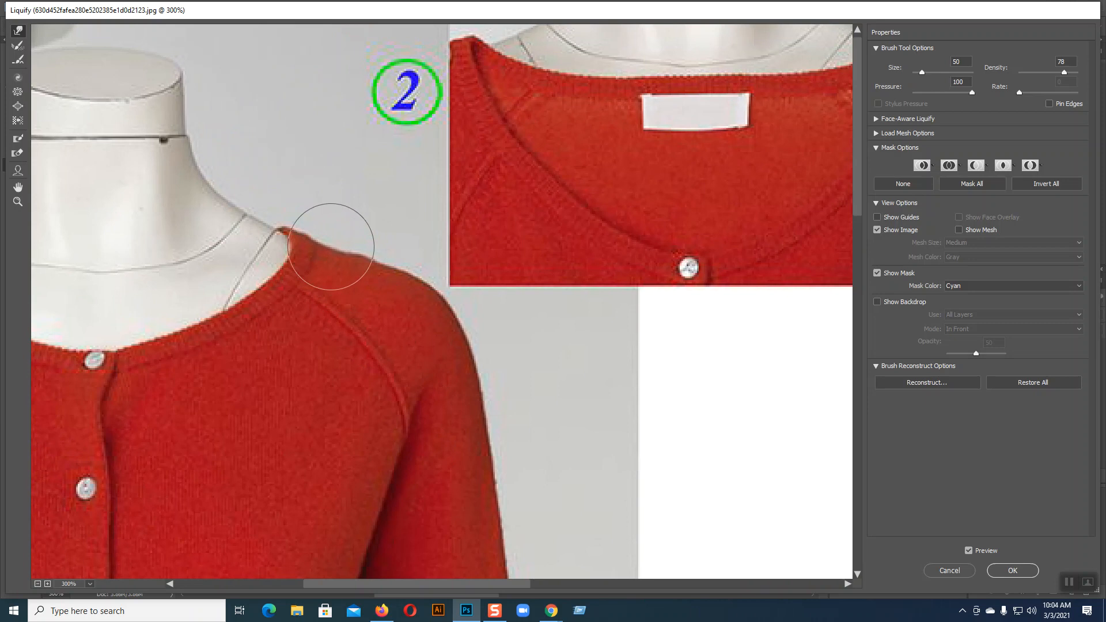
Reduce the Liquify brush size to 25, smooth the bumps along the cardigan's shoulder edges, and apply the filter.
key(bracketleft)
key(bracketleft)
key(bracketleft)
key(bracketleft)
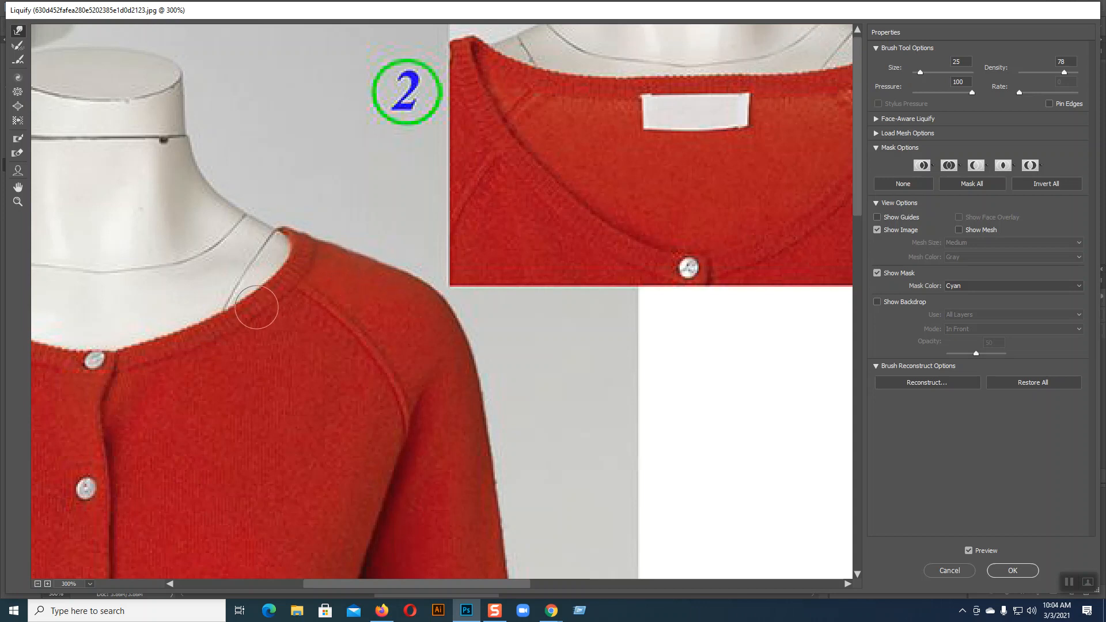
scroll(257, 307, left, 10)
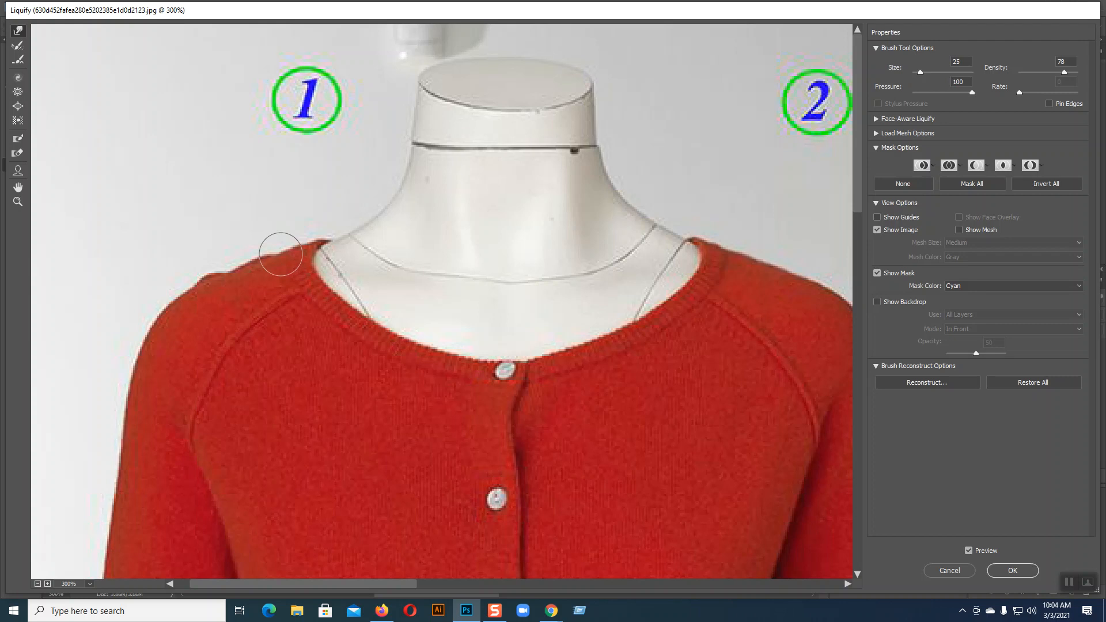
mouse_move(235, 272)
mouse_down()
mouse_move(227, 265)
mouse_move(297, 246)
mouse_move(202, 284)
mouse_move(226, 289)
mouse_up()
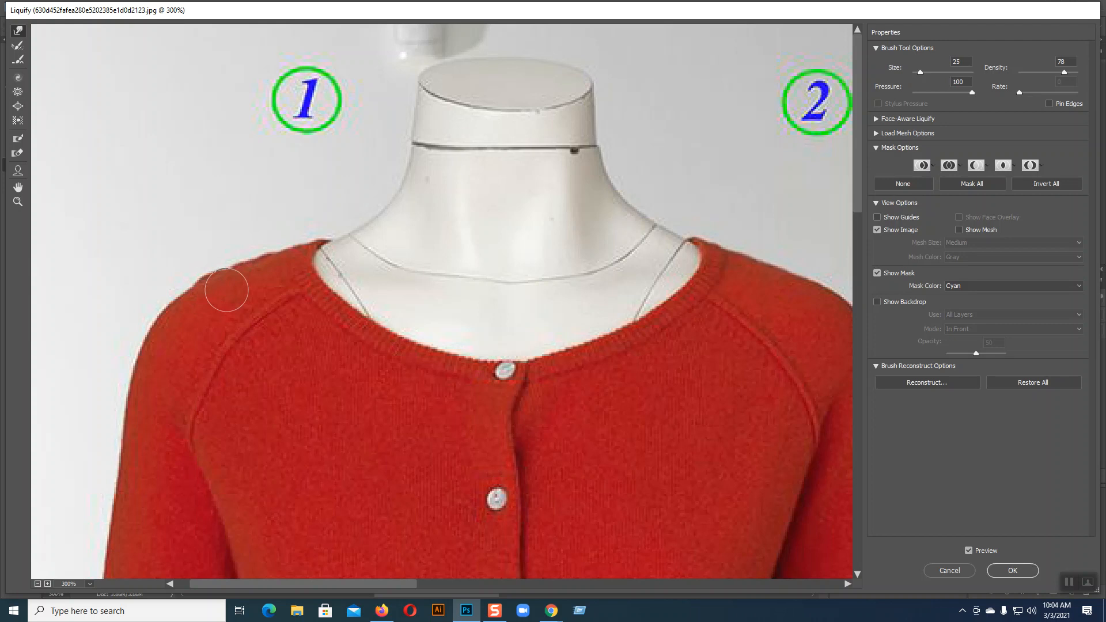
click(1012, 570)
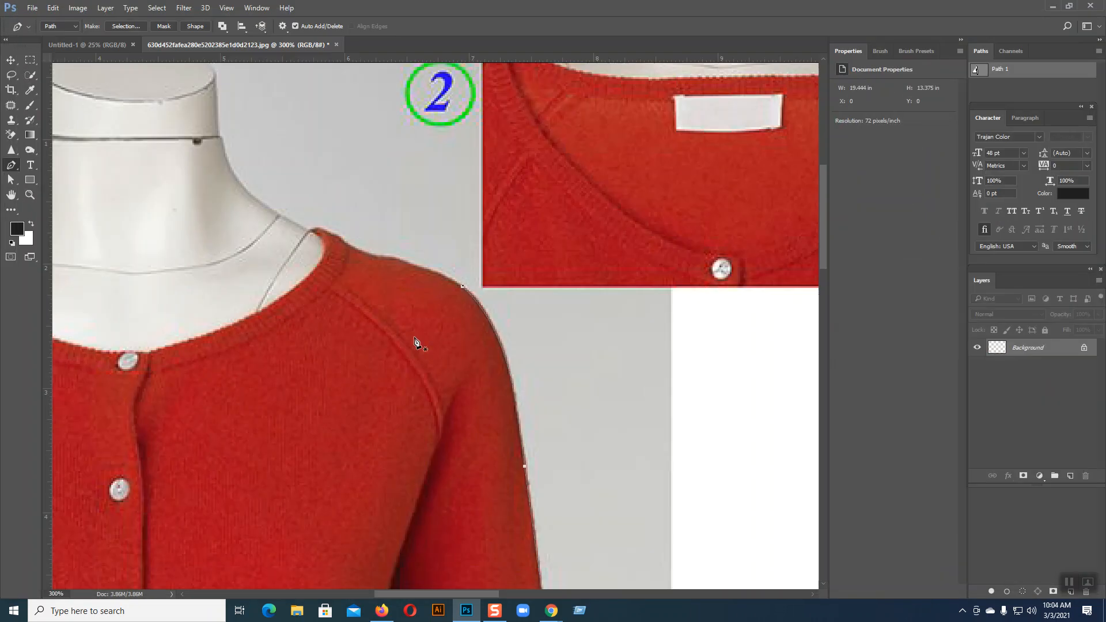
Resume Path 1 from its shoulder anchor and trace the top shoulder edge toward the collar ribbing.
click(461, 291)
drag(460, 291, 512, 331)
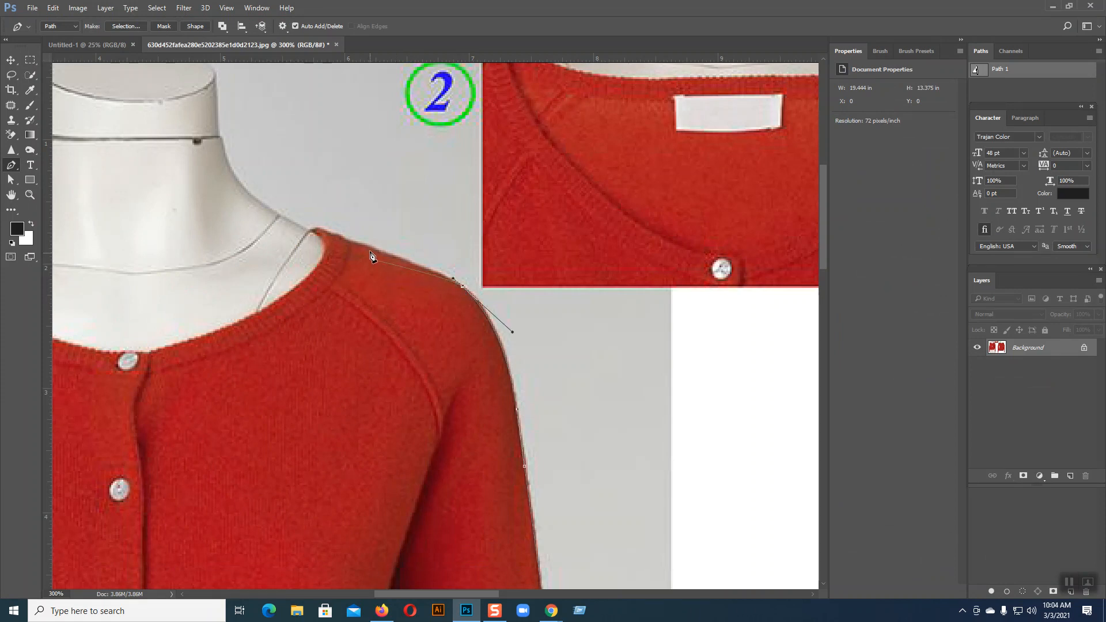
key(ctrl+plus)
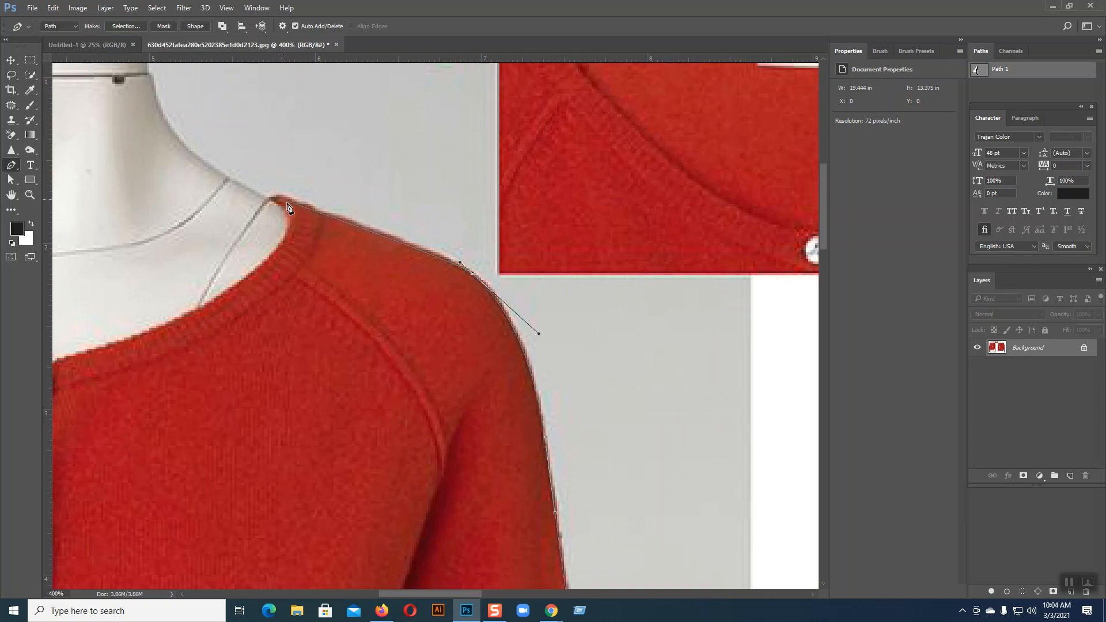
click(317, 217)
mouse_move(305, 216)
mouse_down()
mouse_move(296, 208)
mouse_move(320, 213)
mouse_up()
Continue Path 1 around the right shoulder tip and down onto the curved neckline edge of the ribbed collar.
key(ctrl+plus)
key(ctrl+plus)
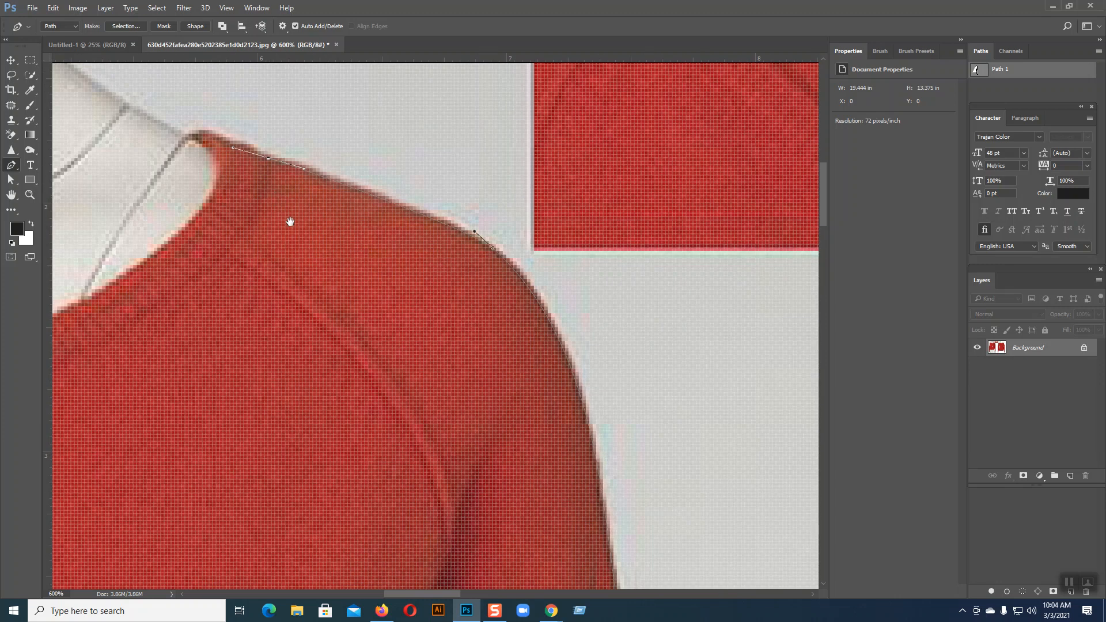
drag(290, 221, 399, 340)
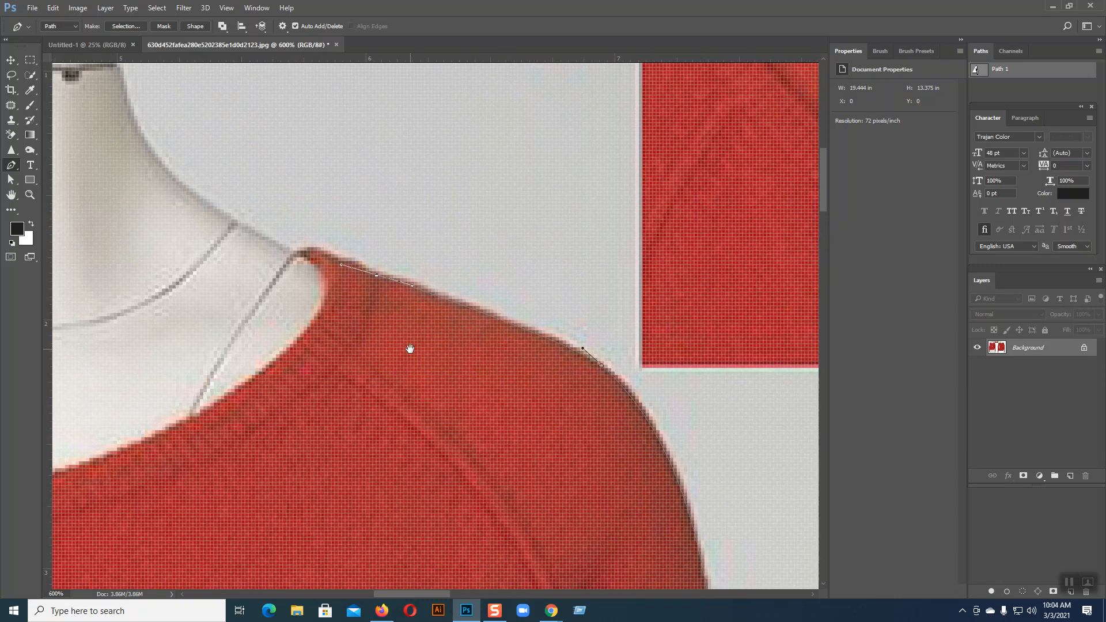
click(307, 257)
click(307, 258)
click(322, 312)
drag(312, 338, 305, 347)
Trace the neckline past the top button and up to the left shoulder tip with curved anchors.
drag(476, 309, 661, 253)
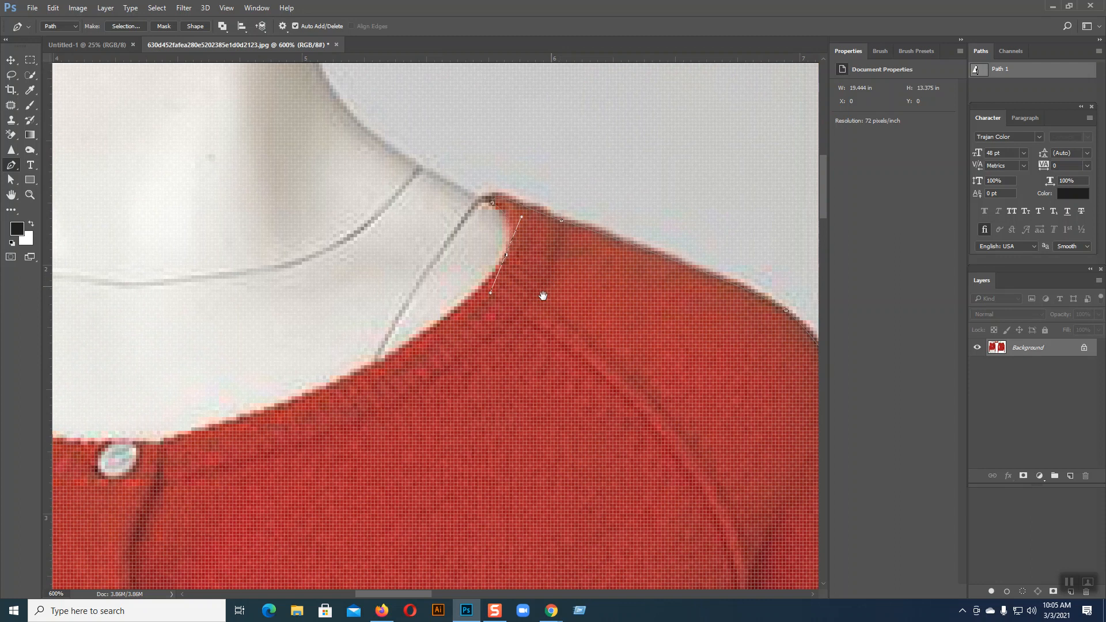
drag(162, 442, 375, 392)
drag(218, 461, 530, 424)
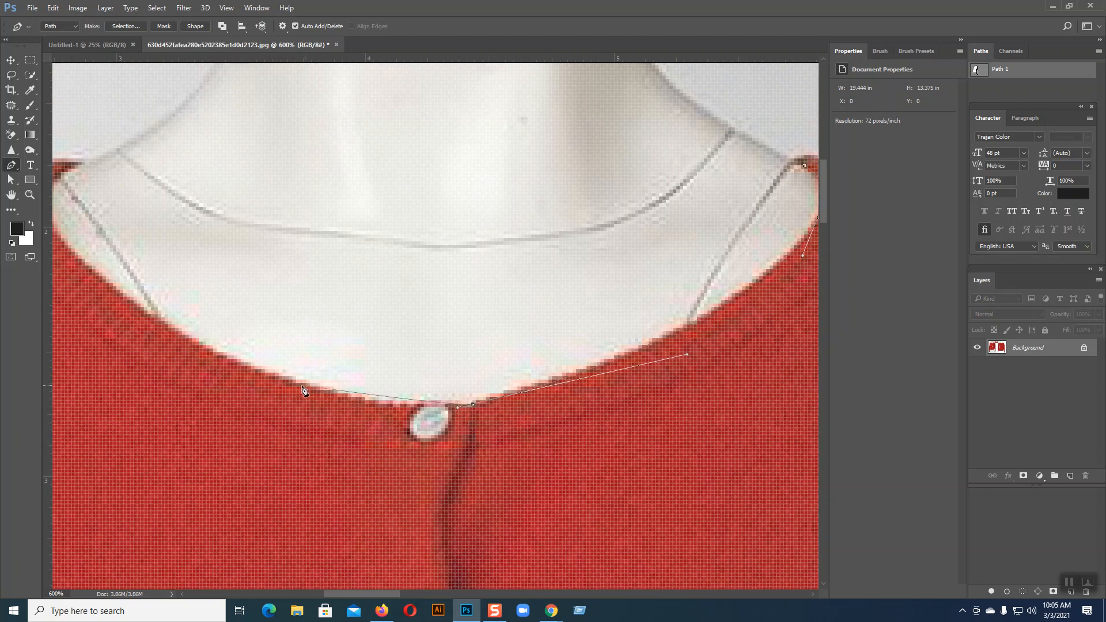
drag(289, 383, 357, 407)
drag(316, 437, 545, 530)
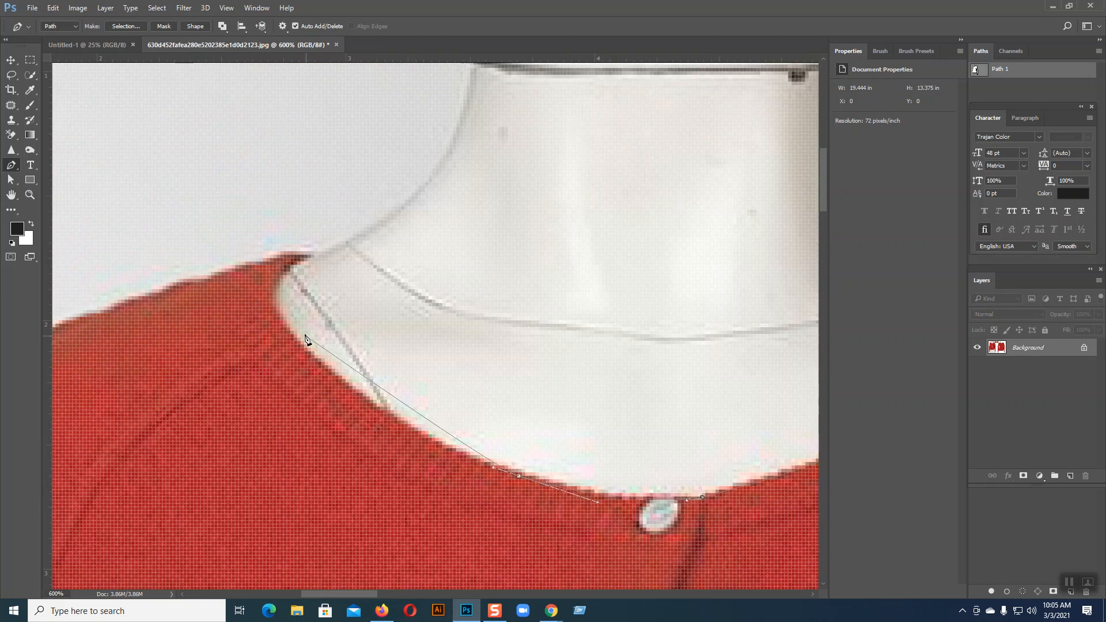
drag(287, 327, 275, 312)
drag(302, 348, 359, 419)
drag(312, 255, 357, 242)
Trace the left shoulder curve and the upper outer edge of the left sleeve.
drag(294, 339, 457, 296)
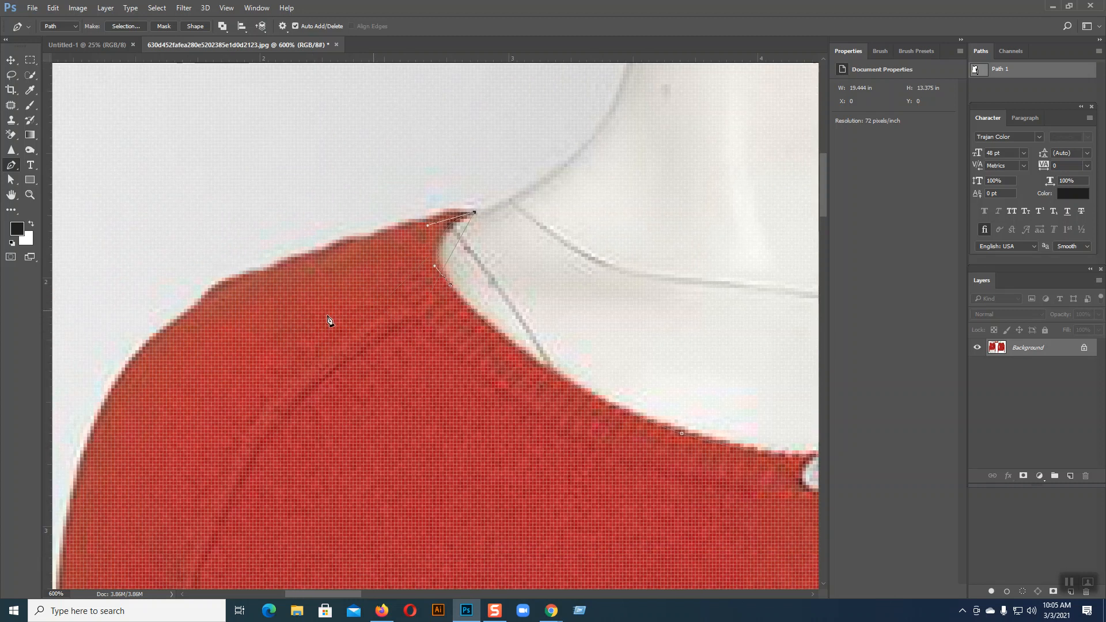
click(171, 326)
drag(185, 309, 254, 255)
drag(229, 440, 395, 193)
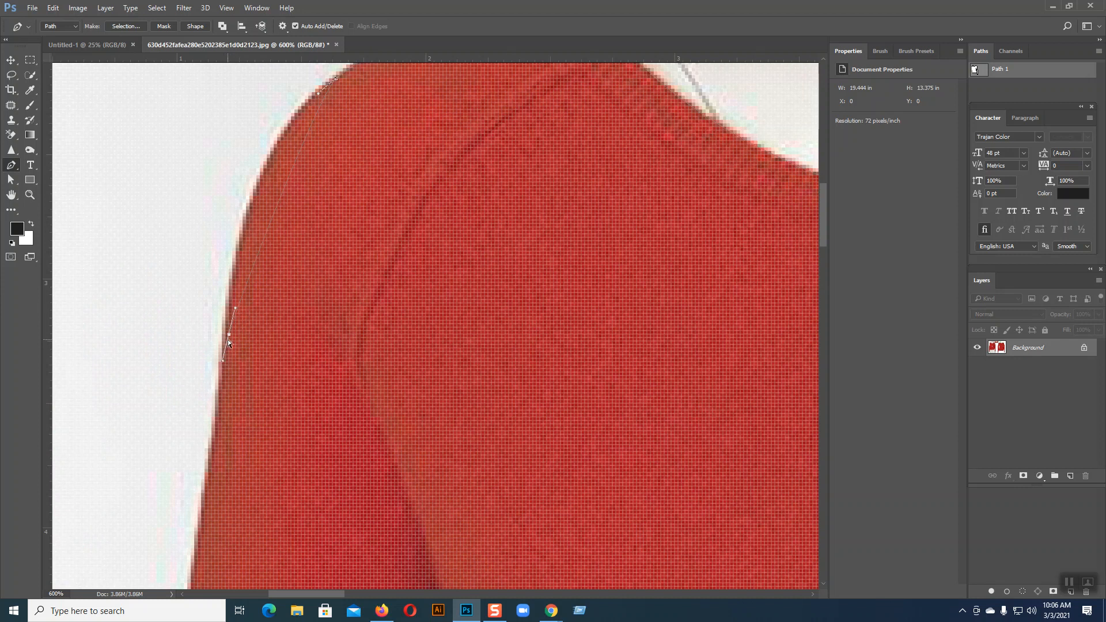
drag(229, 334, 240, 153)
drag(301, 447, 380, 227)
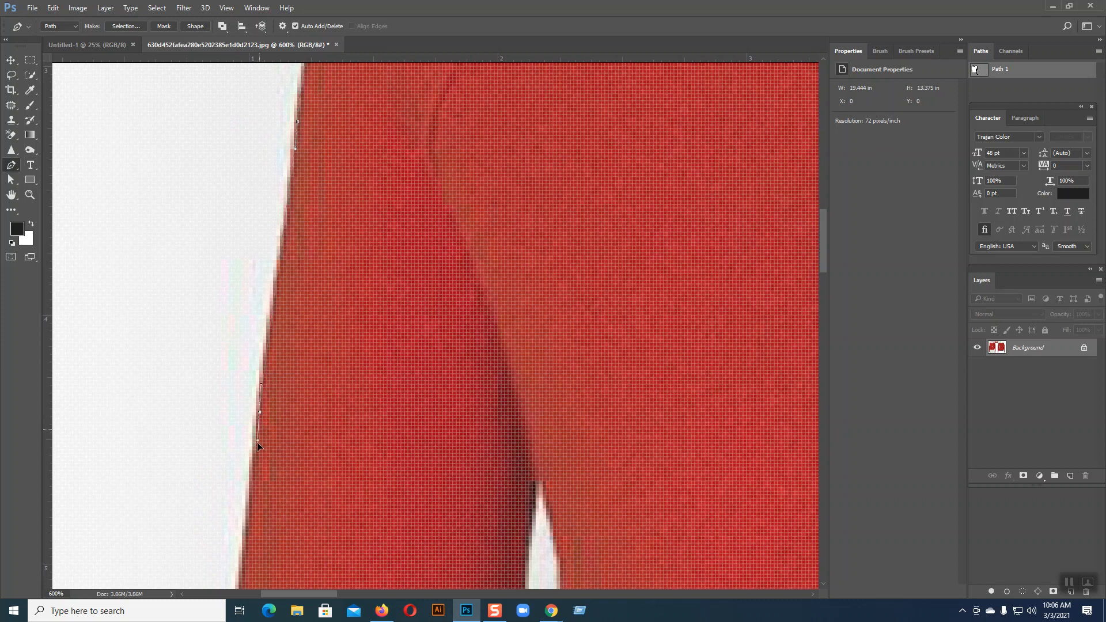
drag(254, 469, 254, 473)
drag(381, 421, 399, 155)
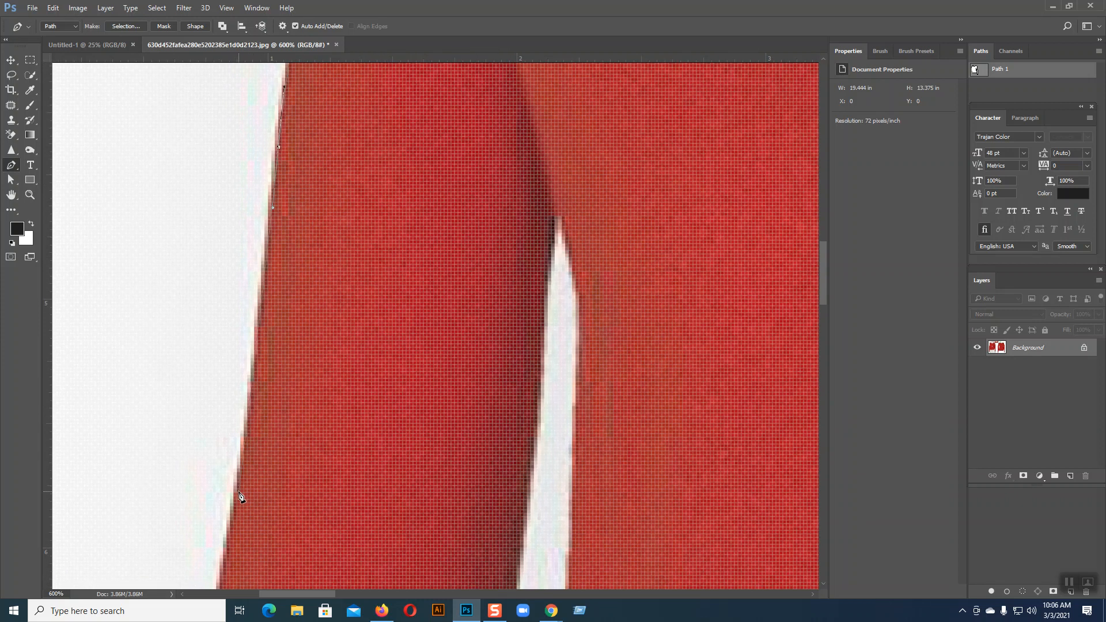
Extend the path down the lower outer edge of the left sleeve toward the cuff.
click(231, 538)
drag(333, 451, 392, 330)
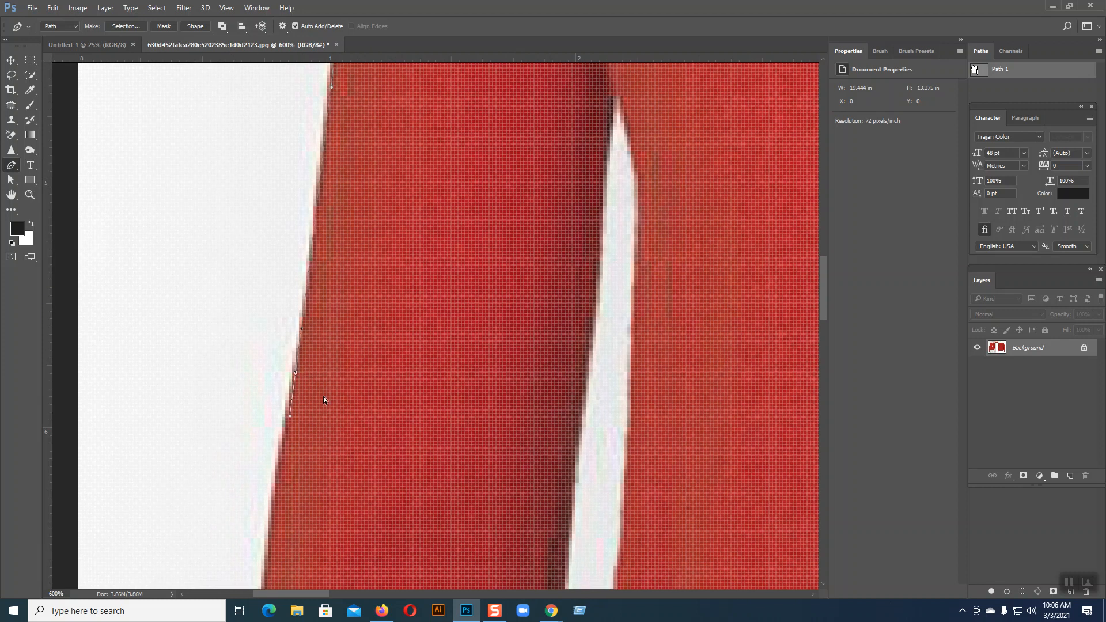
scroll(375, 420, down, 5)
scroll(295, 459, down, 2)
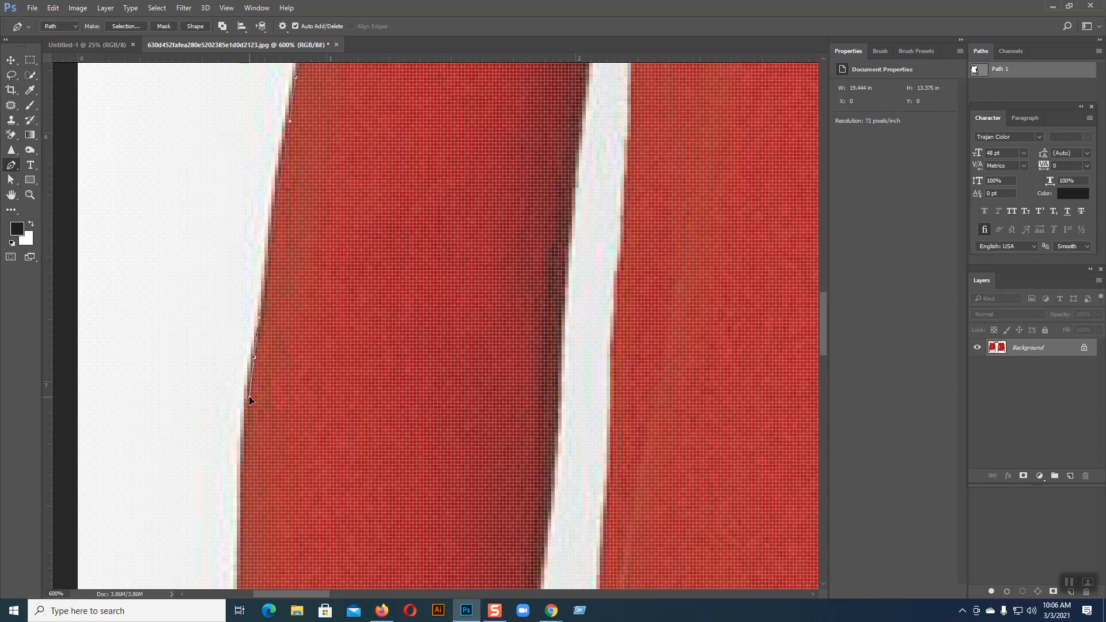
drag(323, 403, 348, 200)
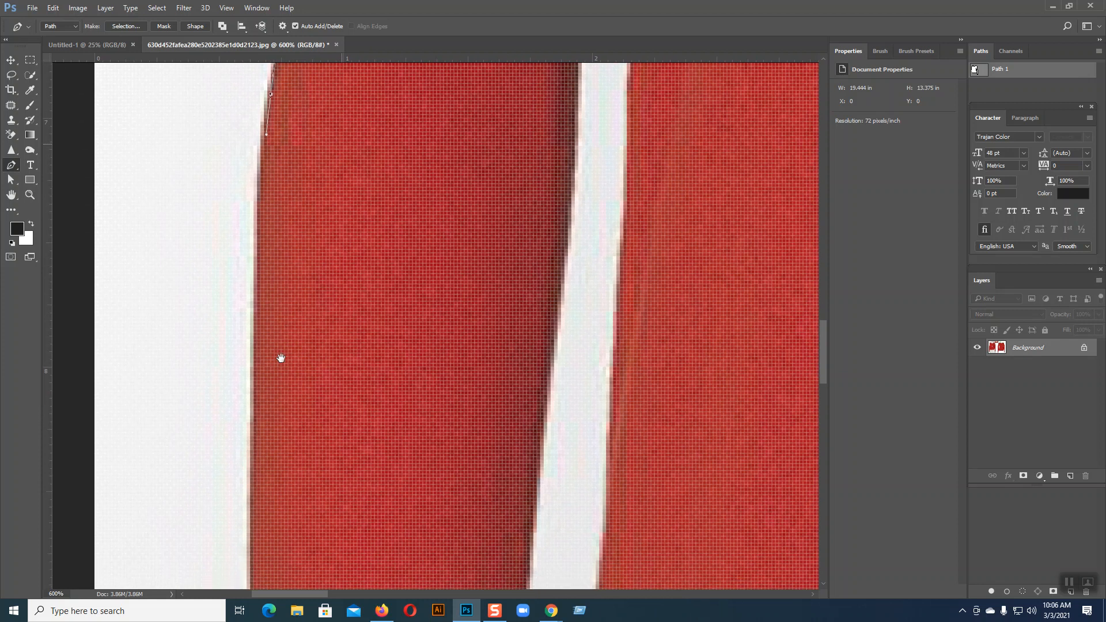
drag(255, 429, 252, 537)
drag(357, 489, 367, 175)
drag(369, 218, 378, 103)
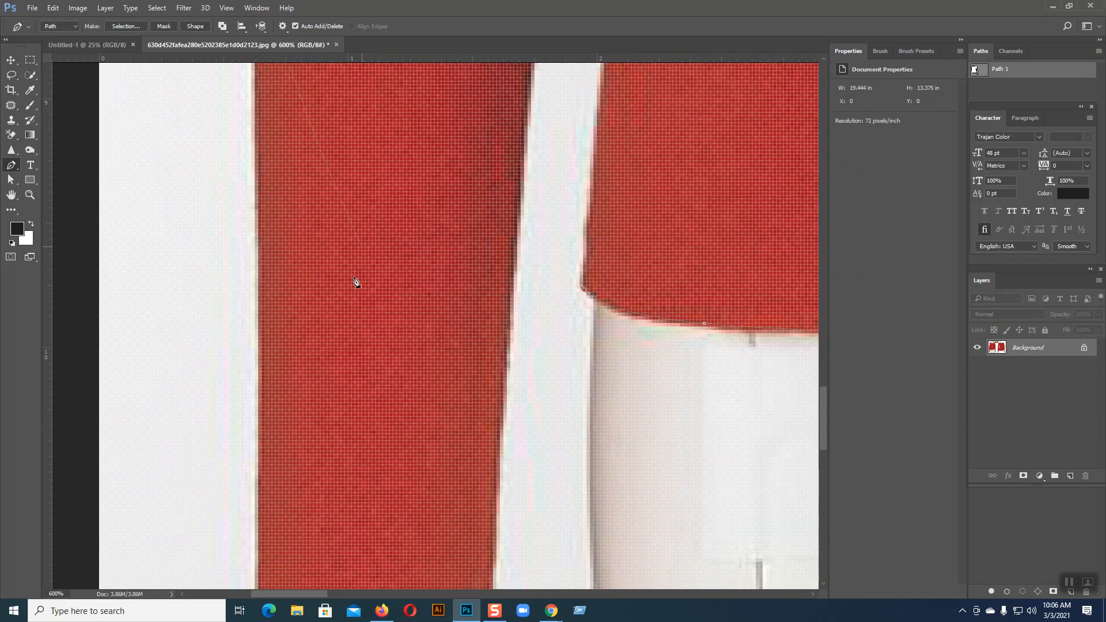
key(ctrl+minus)
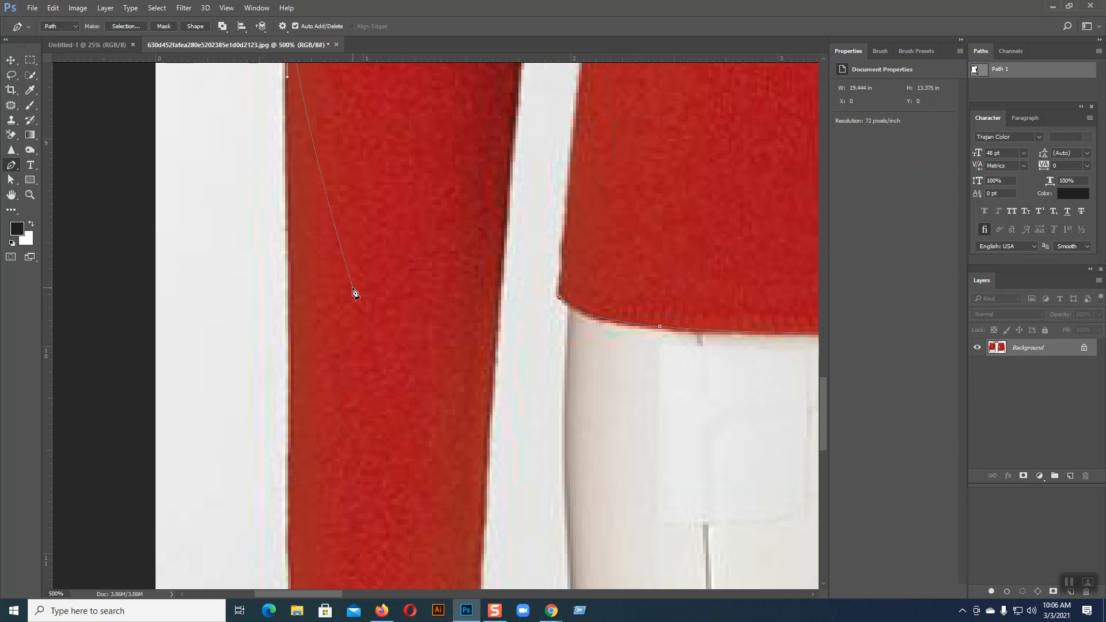
click(288, 456)
drag(288, 459, 288, 496)
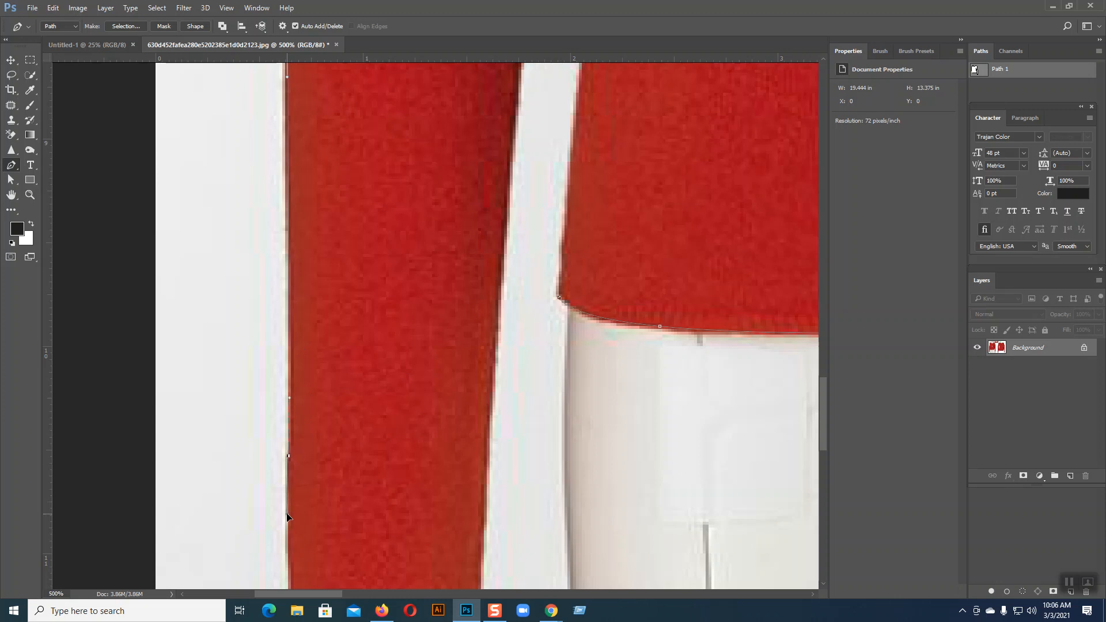
scroll(378, 279, down, 6)
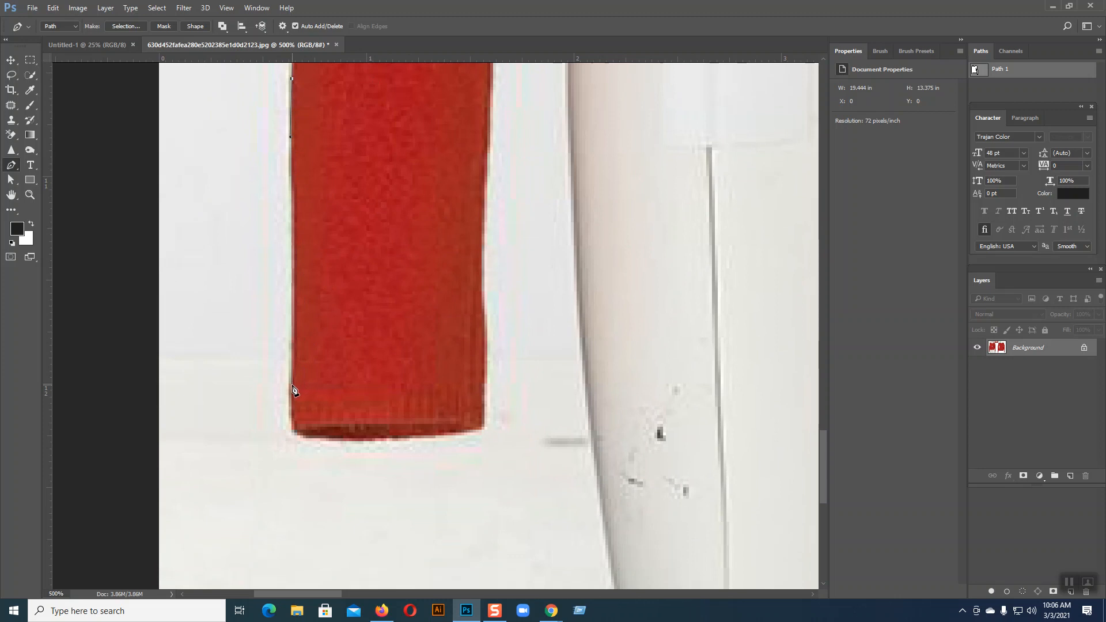
Trace around the left cuff's outer corner and along its curved bottom edge, ending in a corner point at the inner side.
drag(292, 395, 291, 433)
click(291, 432)
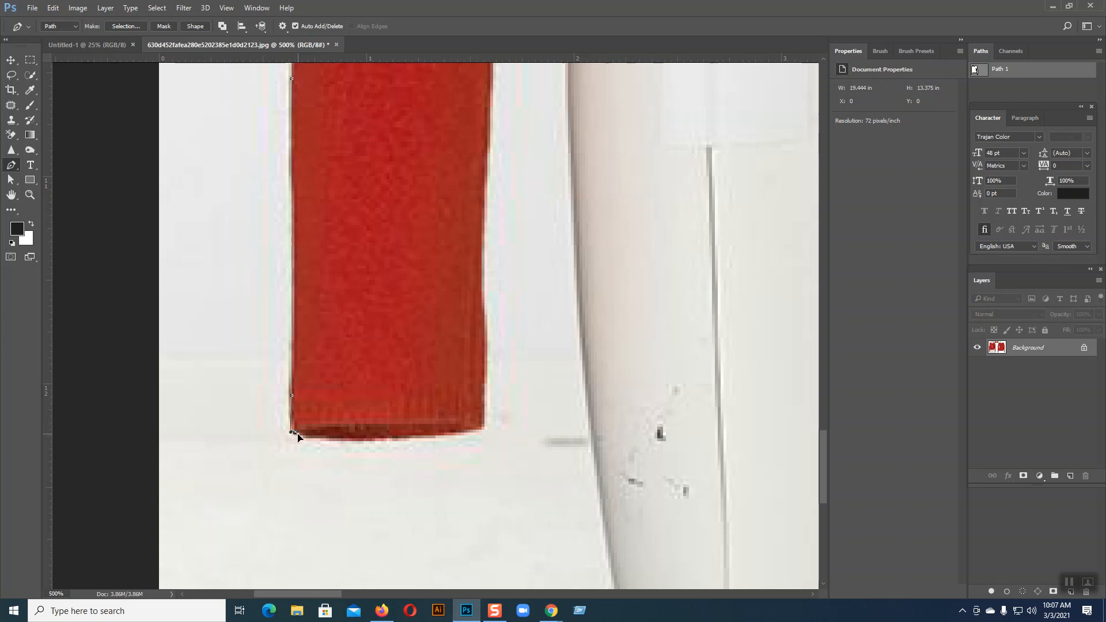
click(483, 429)
drag(483, 432, 549, 412)
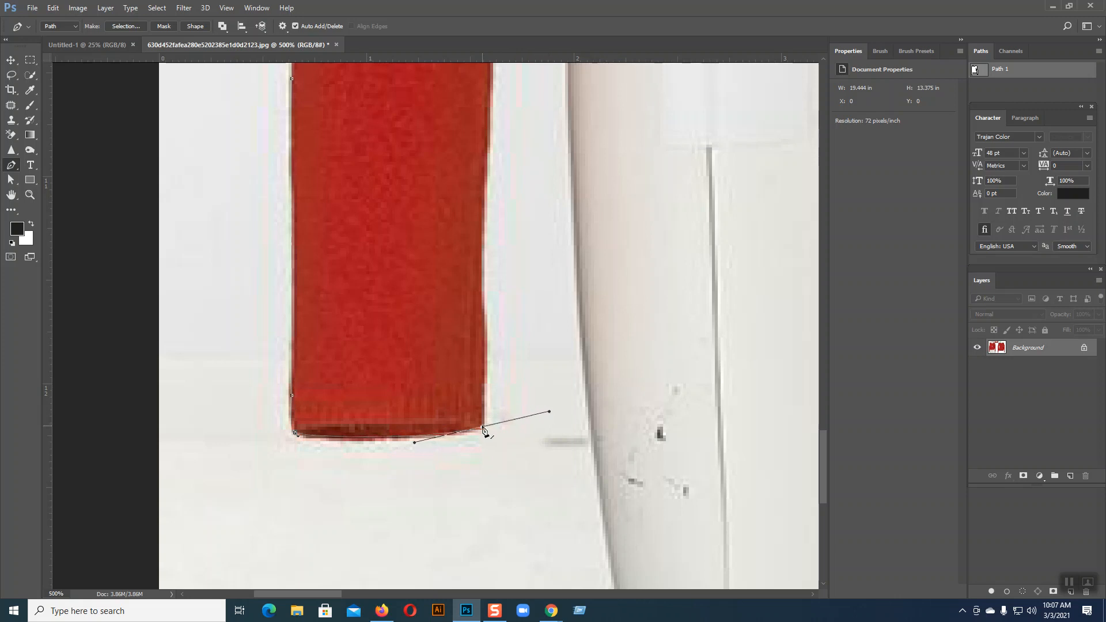
alt+click(483, 427)
Trace the inner edge of the left sleeve from the cuff up to the underarm gap's tip.
drag(481, 361, 383, 478)
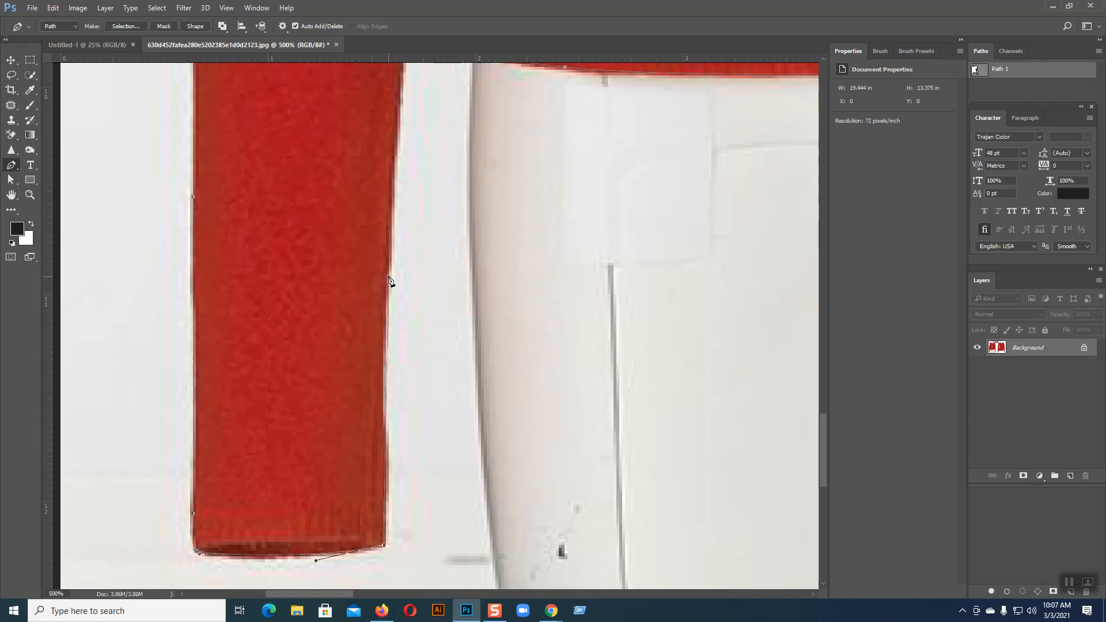
drag(397, 133, 400, 110)
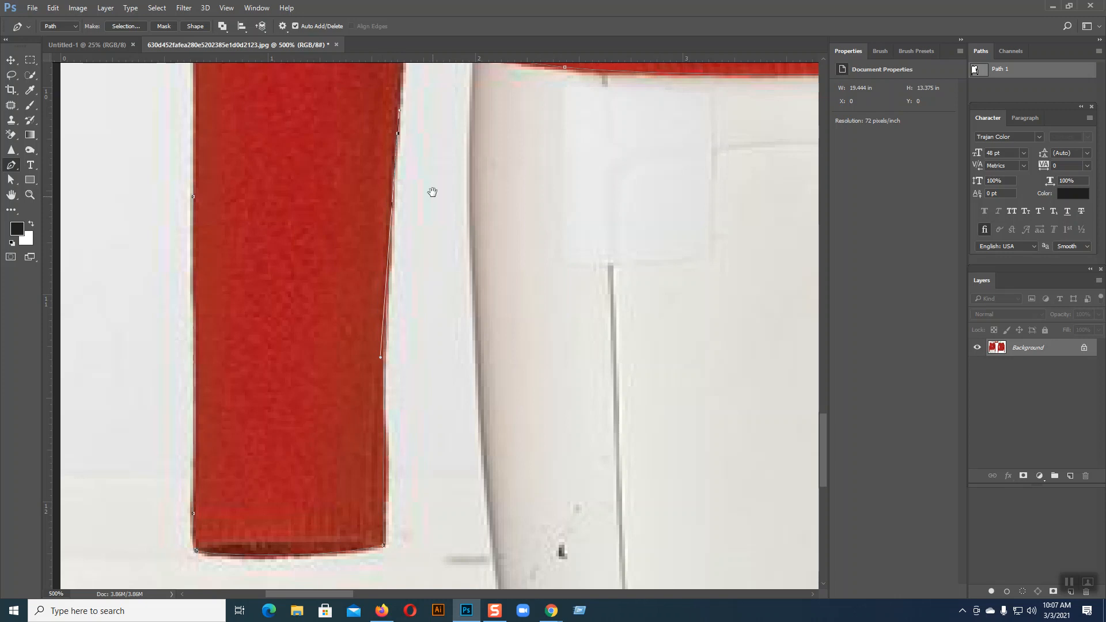
drag(431, 192, 363, 511)
drag(375, 264, 353, 412)
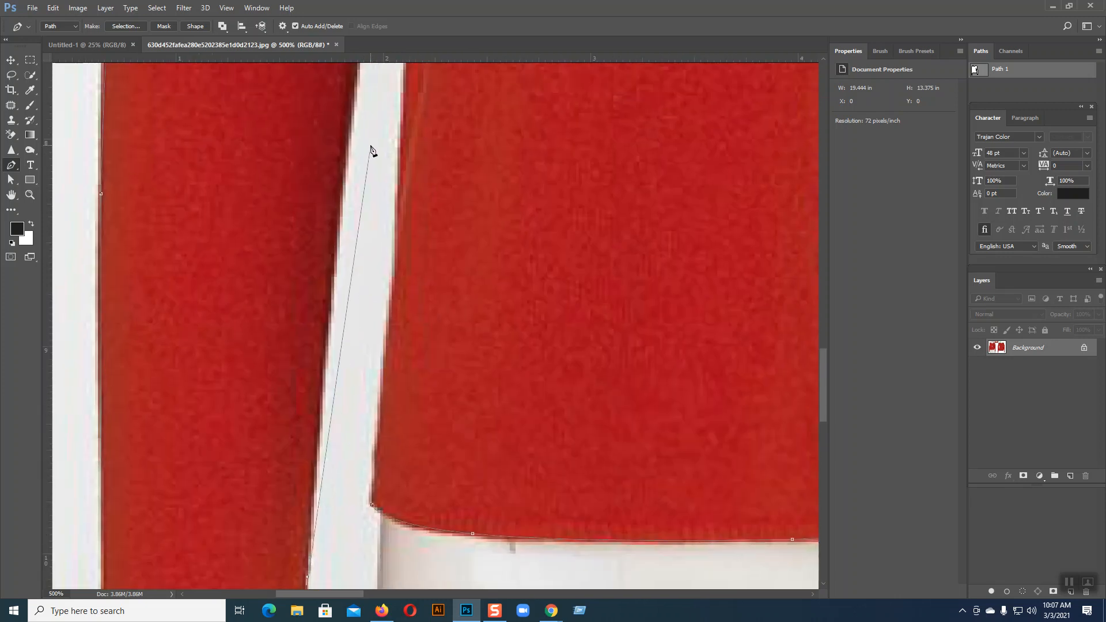
drag(351, 104, 354, 71)
drag(351, 138, 327, 303)
scroll(334, 403, up, 6)
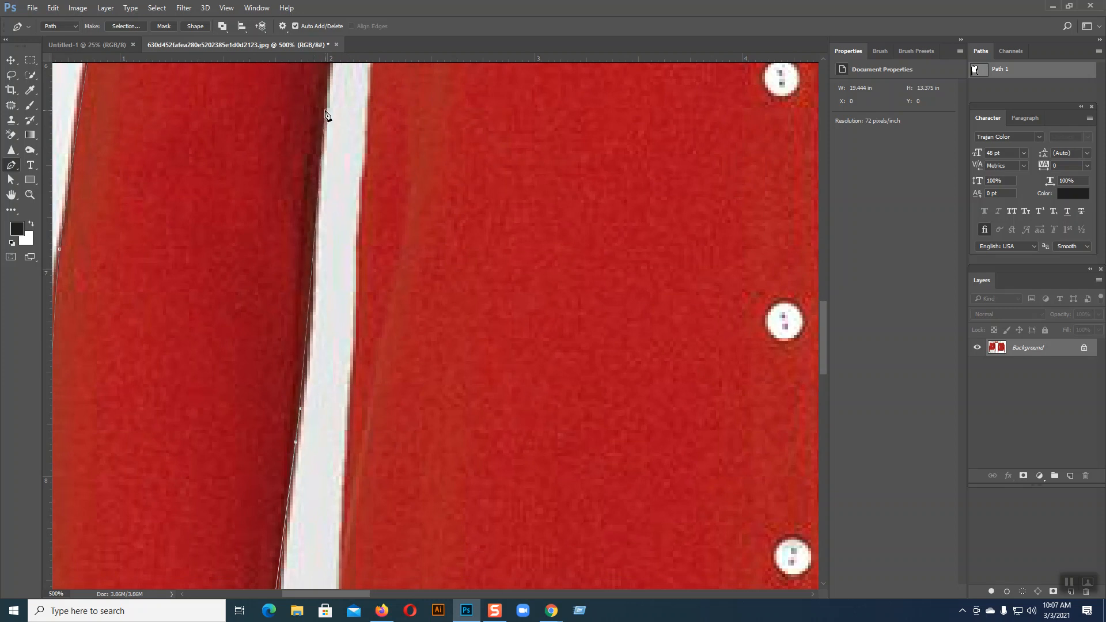
drag(325, 111, 327, 82)
scroll(341, 237, up, 6)
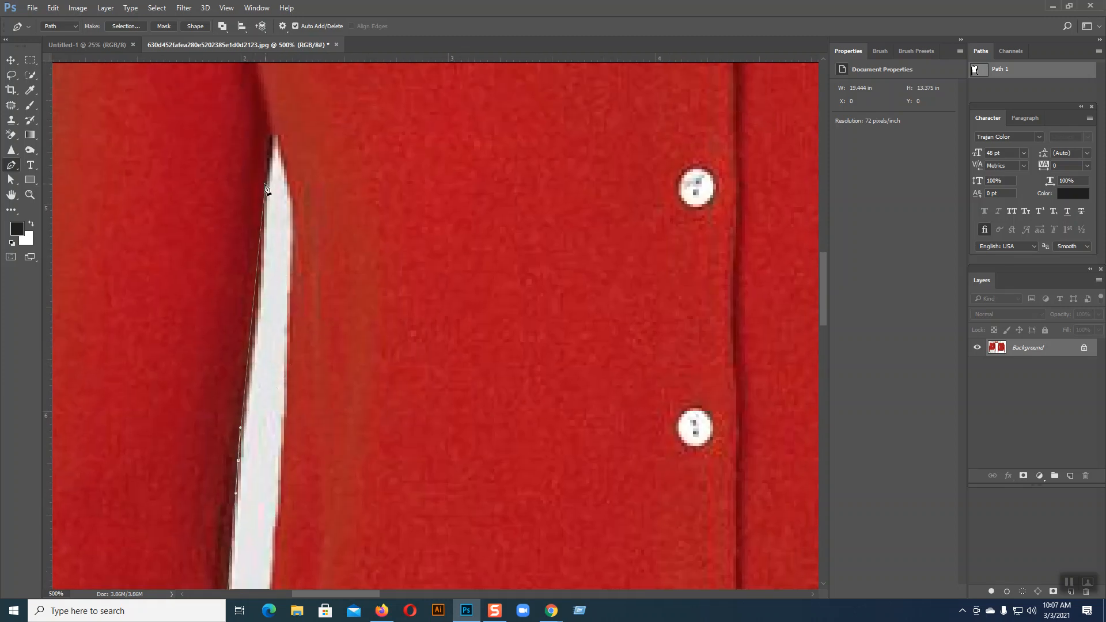
drag(266, 184, 271, 154)
click(275, 136)
Trace the body's left side from the underarm down to the hem and close the path at its starting anchor.
click(281, 136)
drag(296, 258, 296, 315)
scroll(424, 141, down, 7)
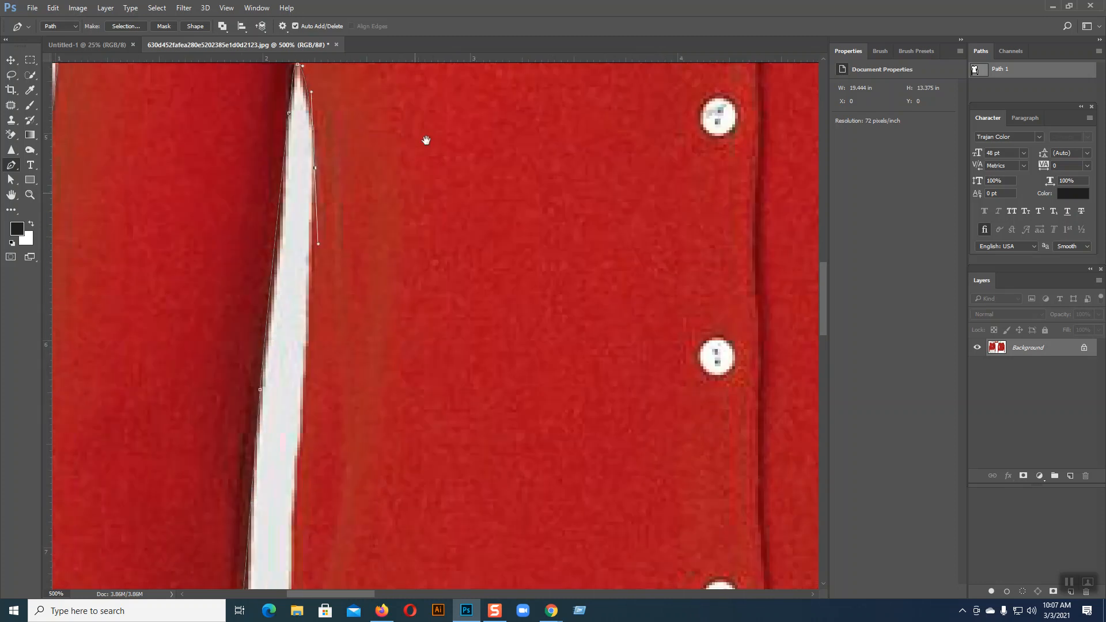
scroll(331, 452, down, 1)
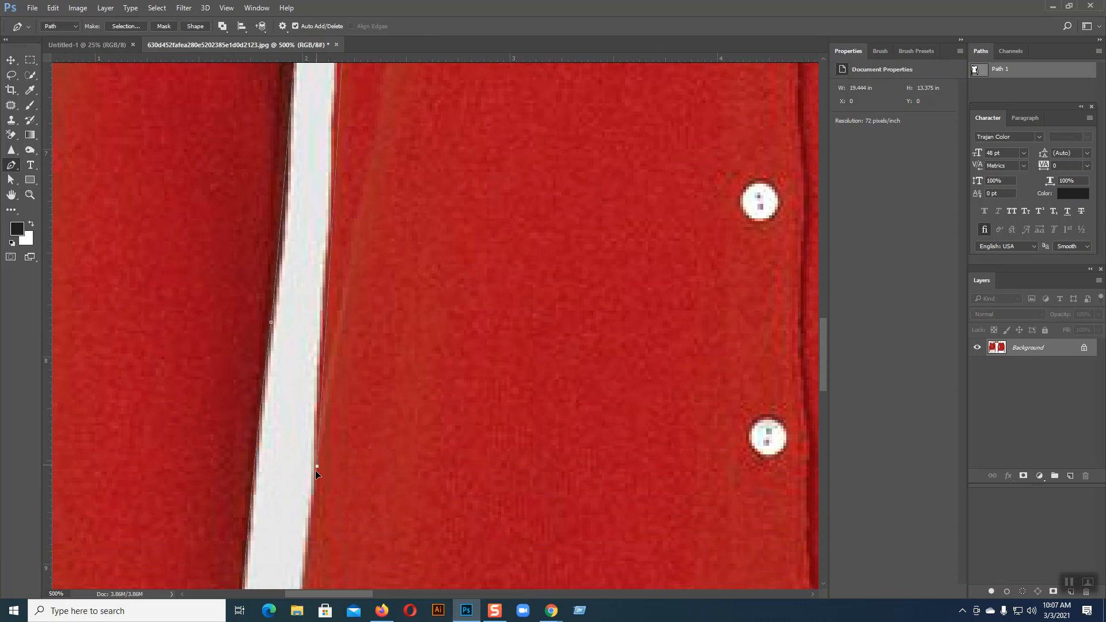
drag(314, 513, 316, 524)
drag(317, 409, 318, 407)
scroll(388, 348, down, 5)
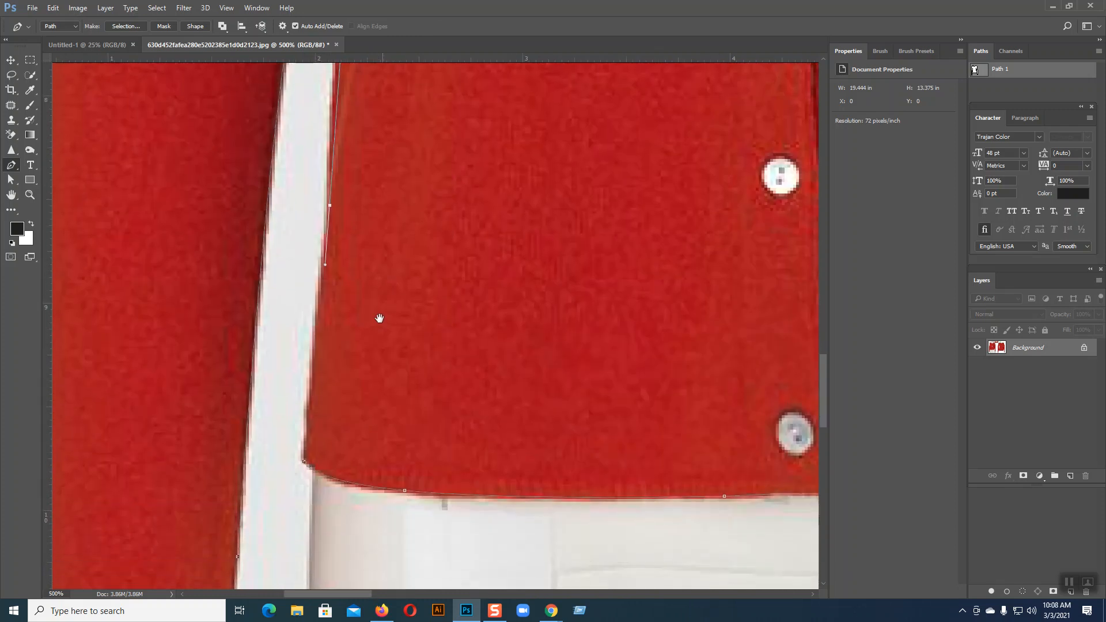
click(304, 462)
Load Path 1 as a selection to copy the cardigan onto a new layer, and hide the Background layer.
key(ctrl+minus)
key(ctrl+minus)
key(ctrl+minus)
key(ctrl+minus)
key(ctrl+minus)
key(ctrl+minus)
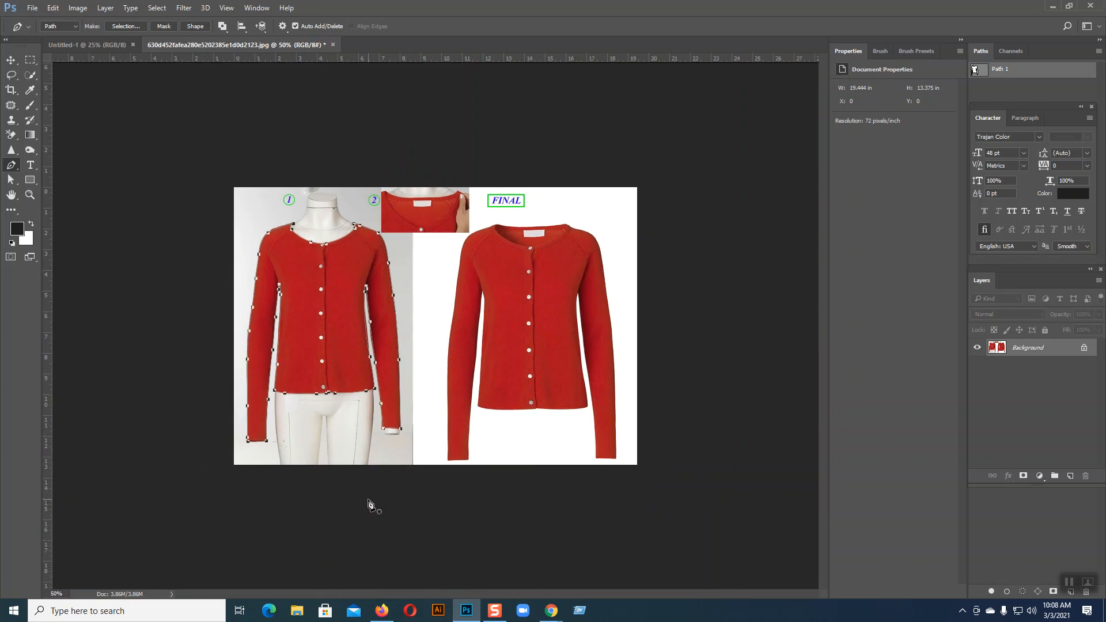
ctrl+click(979, 71)
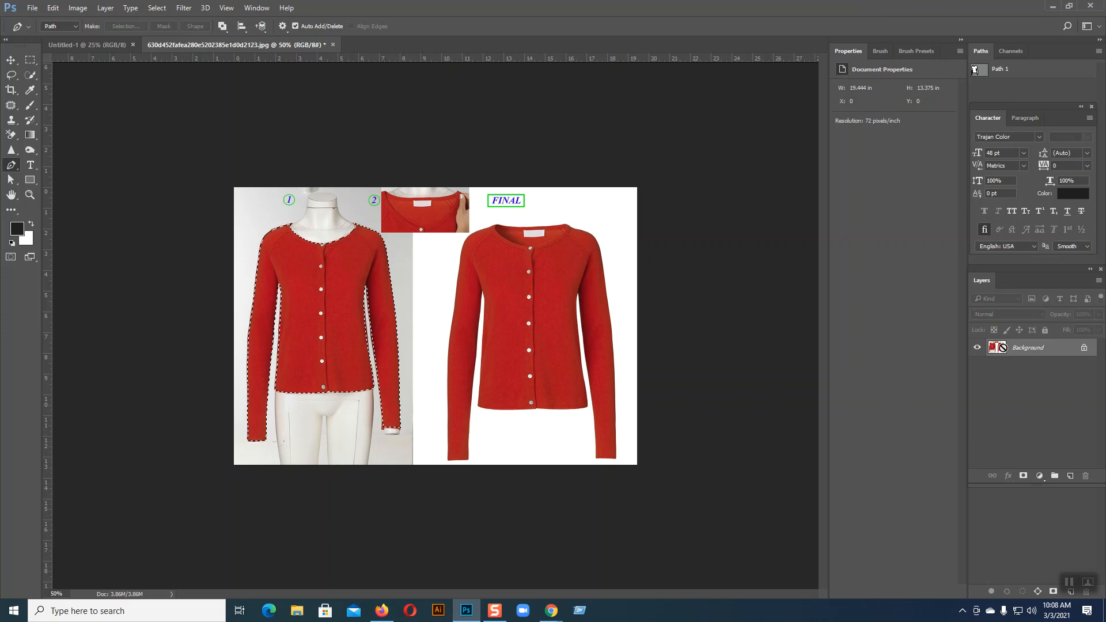
key(ctrl+j)
key(ctrl+plus)
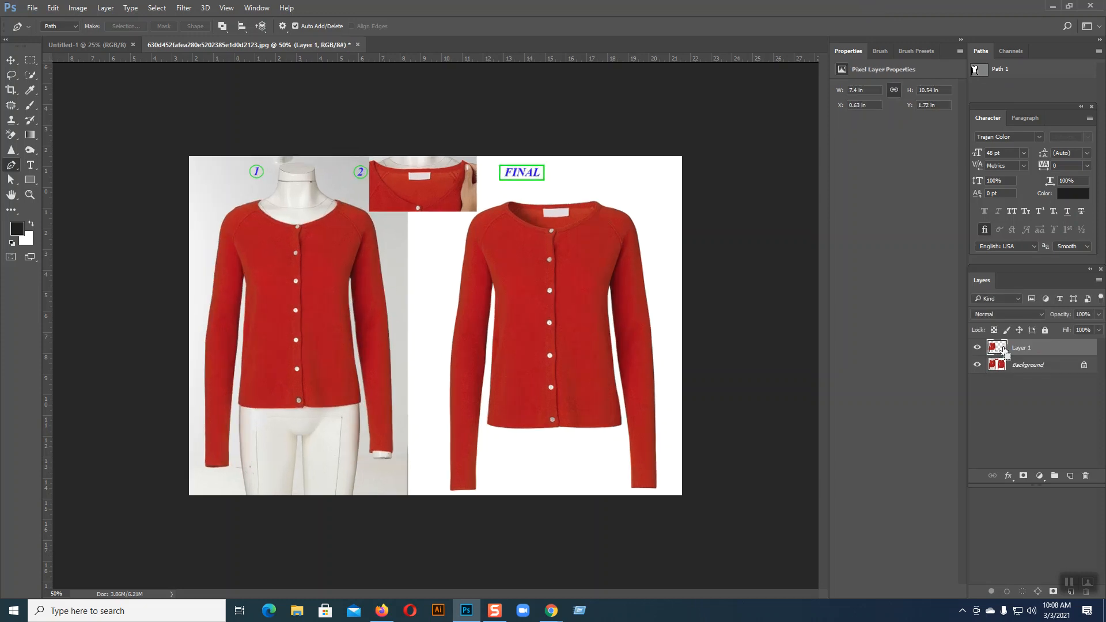
click(976, 367)
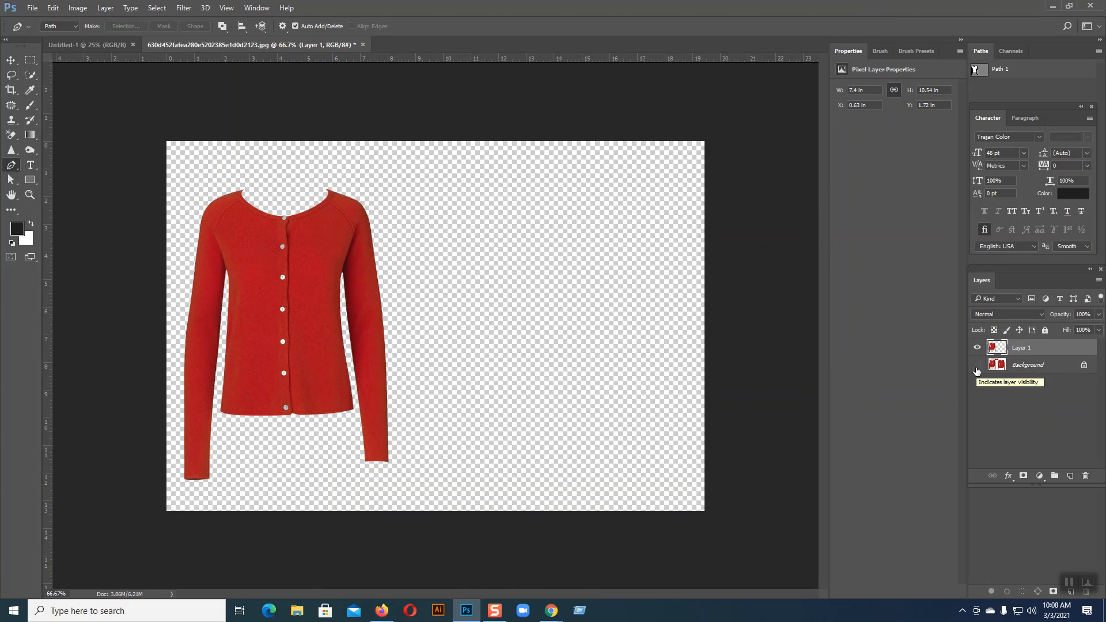
click(977, 368)
click(977, 368)
Select the lower end of the longer left sleeve, including its cuff, with a rectangular marquee.
key(ctrl+plus)
key(ctrl+plus)
drag(522, 453, 921, 192)
click(36, 60)
drag(112, 397, 218, 541)
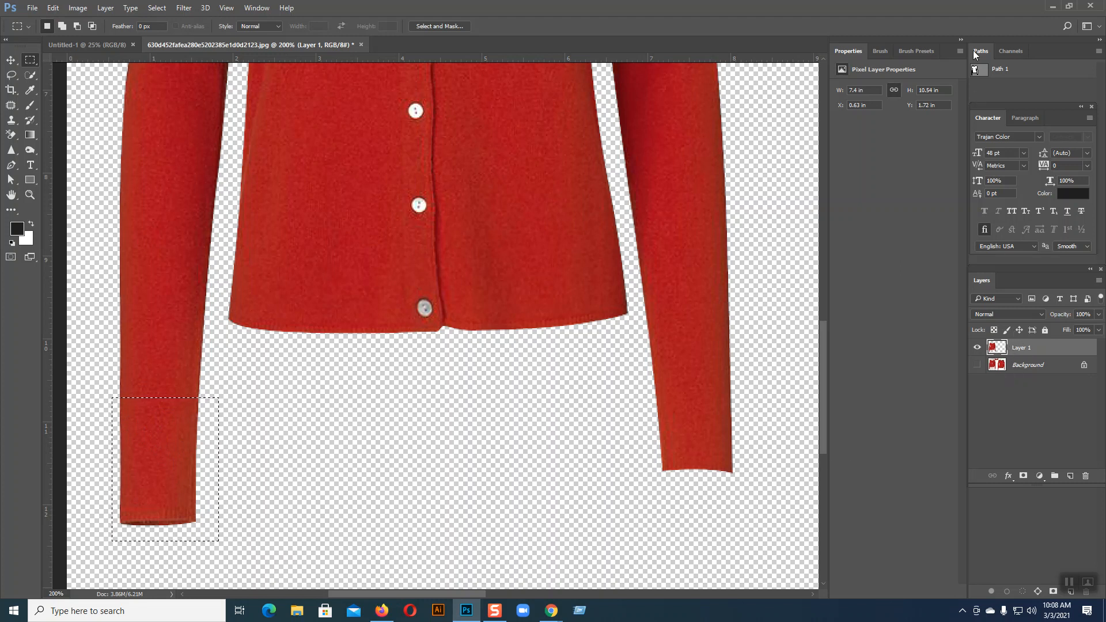
Place the Paths panel after Channels and relocate the Layers panel beneath the document properties.
drag(982, 53, 1005, 54)
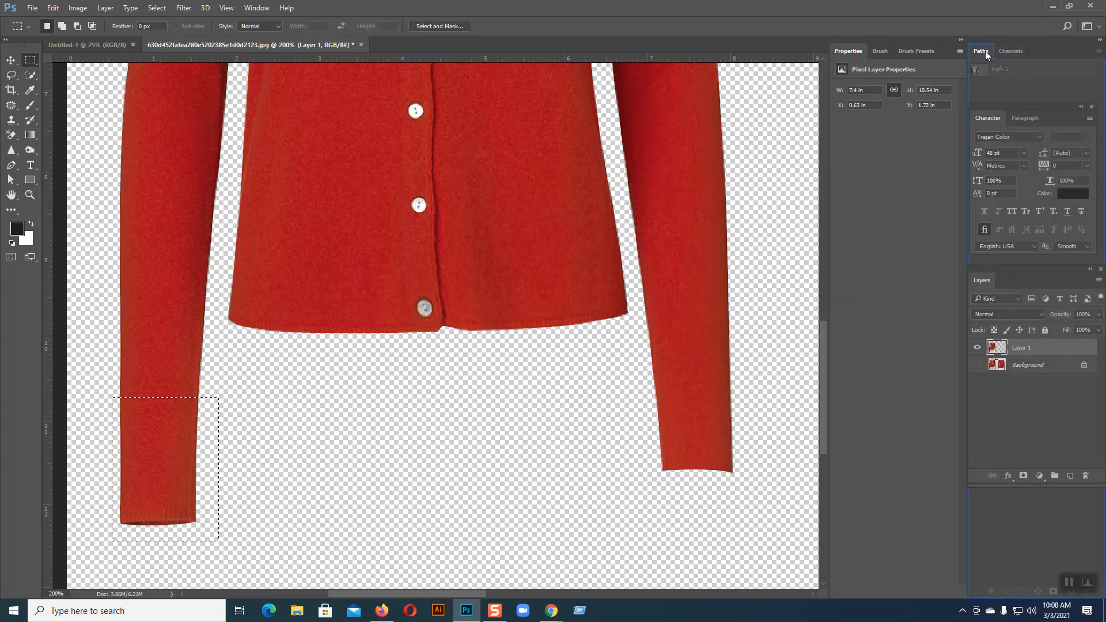
drag(981, 281, 854, 143)
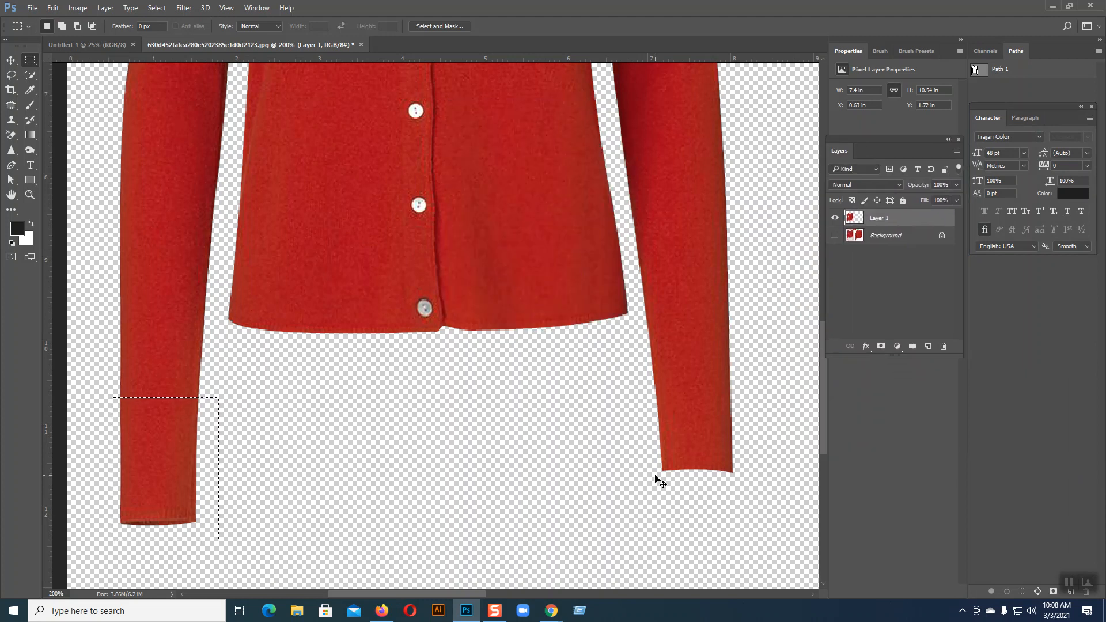
Copy the selected left sleeve end onto a new layer and move the copy beside the shorter right sleeve.
key(ctrl+j)
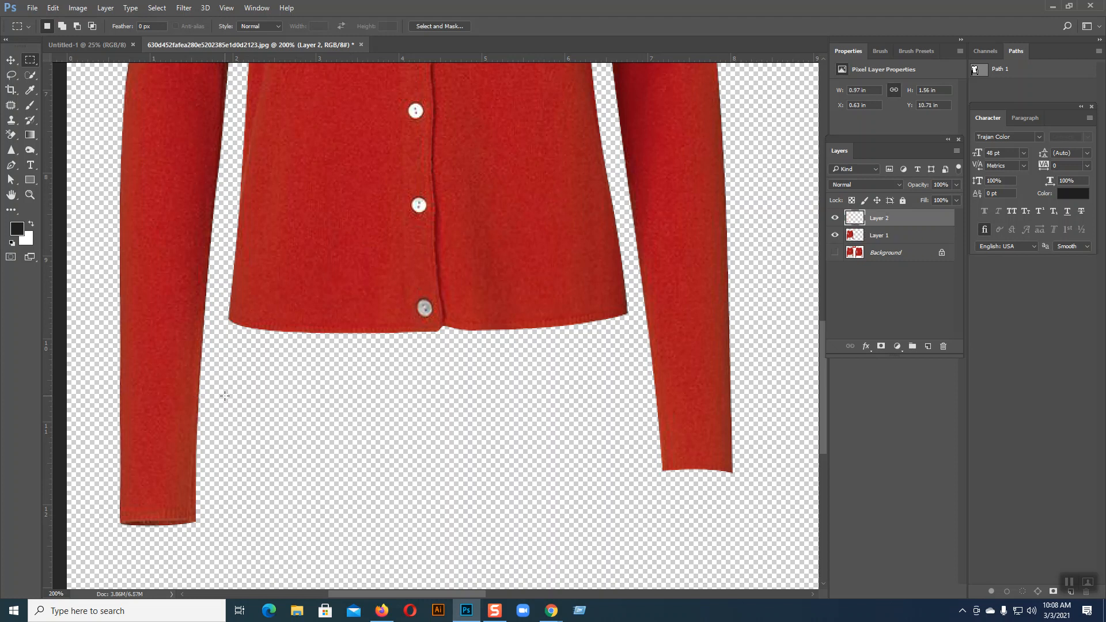
click(11, 60)
drag(147, 463, 545, 421)
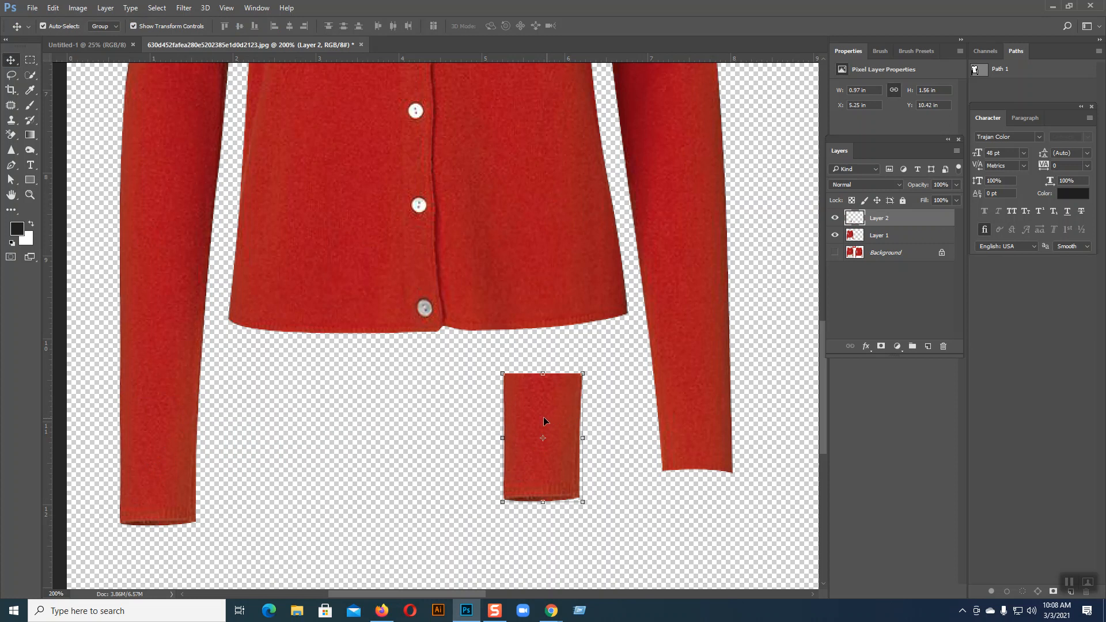
Flip the copied cuff piece horizontally and place it over the lower end of the right sleeve.
click(53, 9)
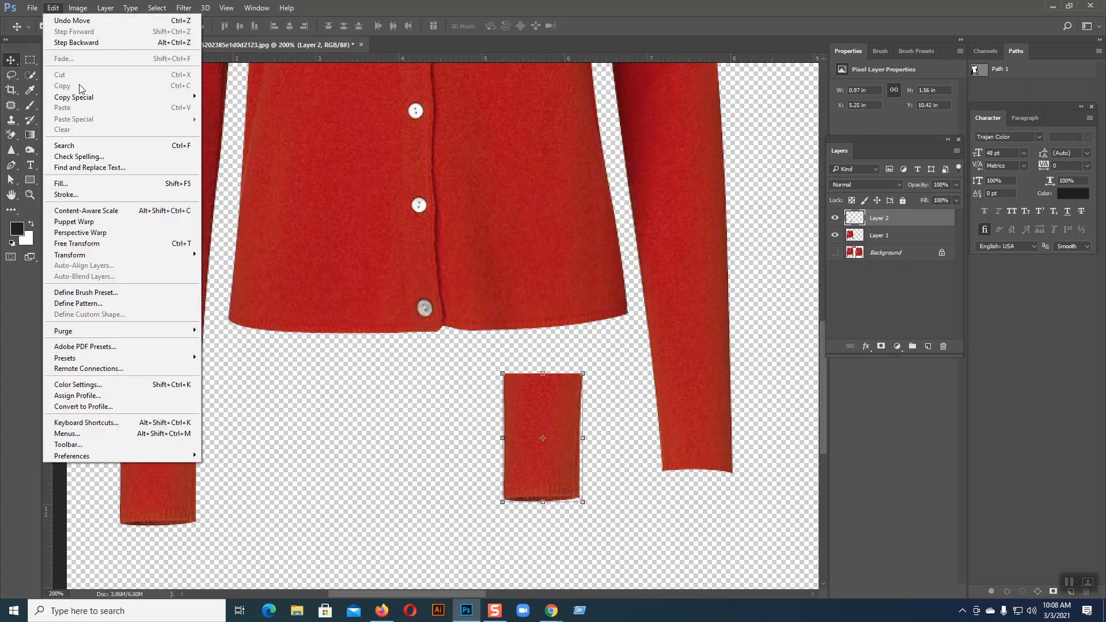
mouse_move(101, 256)
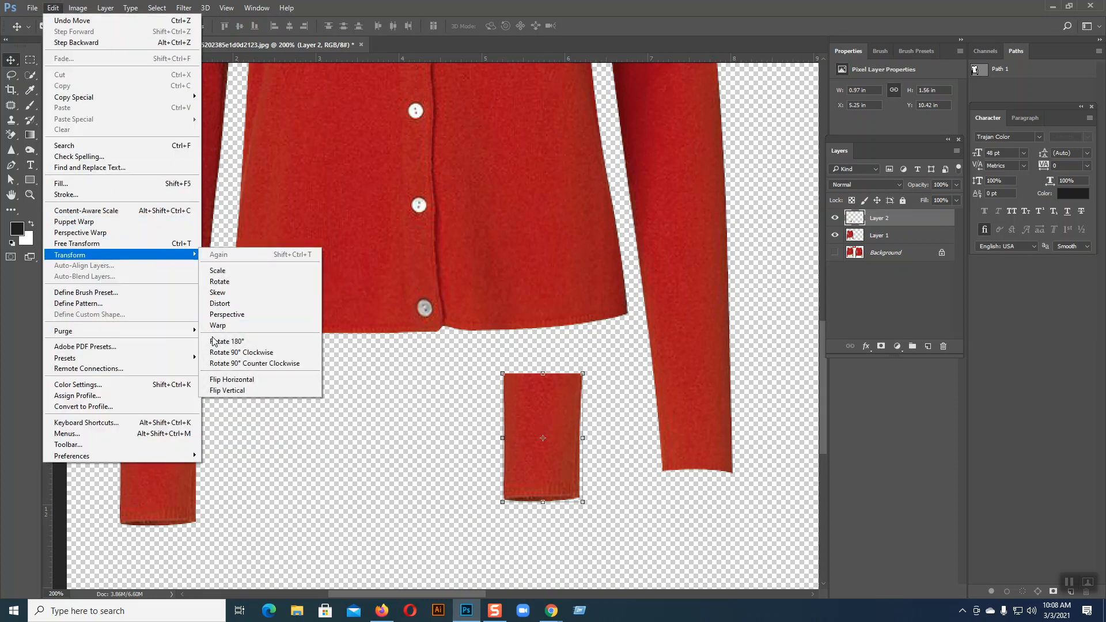
click(233, 380)
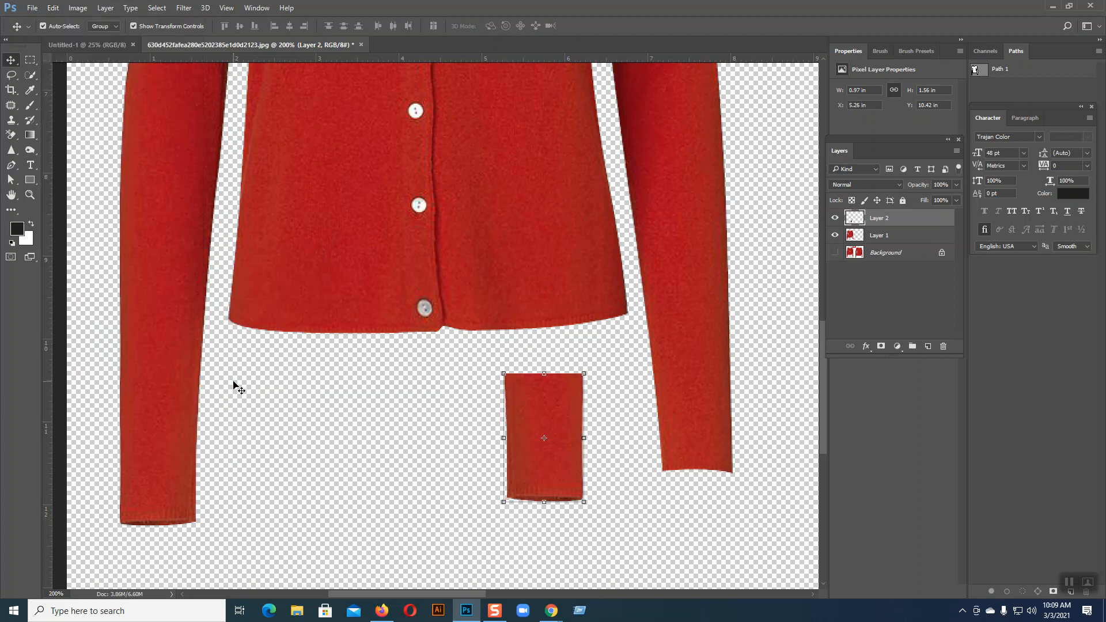
drag(564, 466, 711, 465)
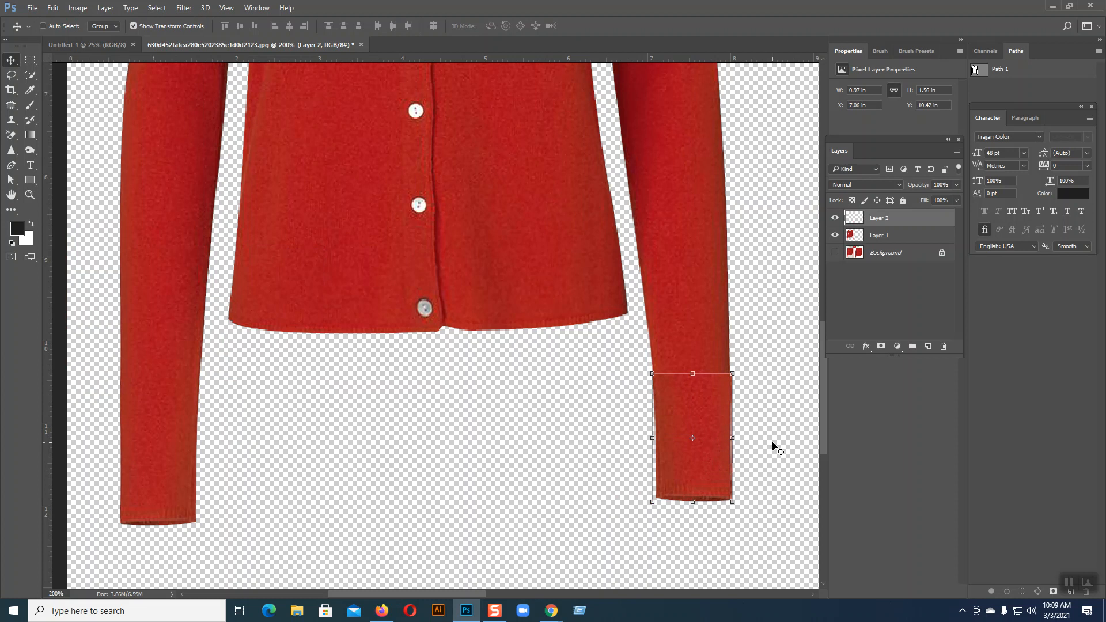
Add a horizontal guide at the lower edge of the left cuff.
key(ctrl+plus)
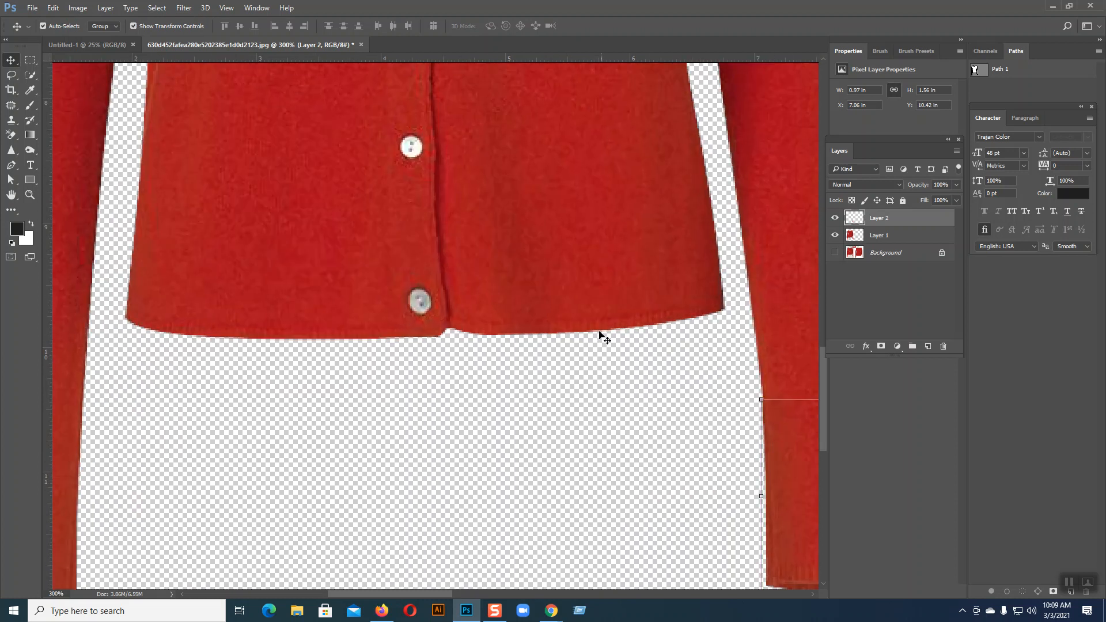
key(ctrl+minus)
key(ctrl+minus)
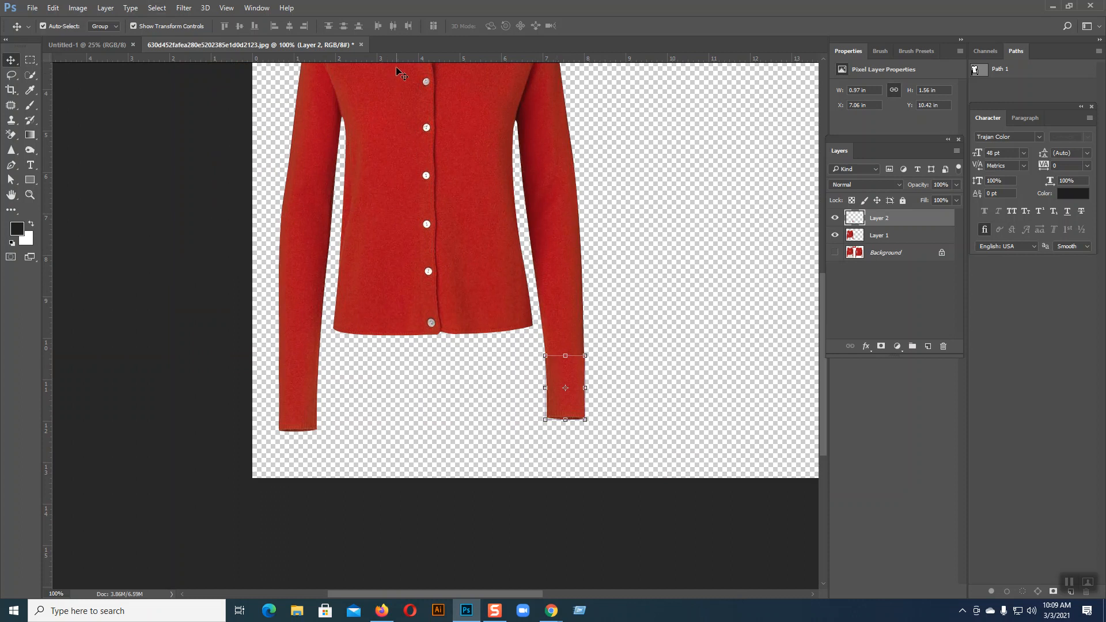
drag(397, 57, 328, 432)
Nudge the copied cuff down until its lower edge meets the guide, and shift it slightly right to align with the sleeve.
key(ctrl+plus)
drag(370, 328, 92, 208)
key(Down)
key(Down)
key(Down)
key(Down)
key(Down)
key(Down)
key(Down)
key(Down)
key(Down)
key(Down)
key(Down)
key(Down)
key(Down)
key(Down)
key(Down)
key(Down)
key(Down)
key(Down)
key(Down)
key(Down)
key(Down)
key(Down)
key(Down)
key(Up)
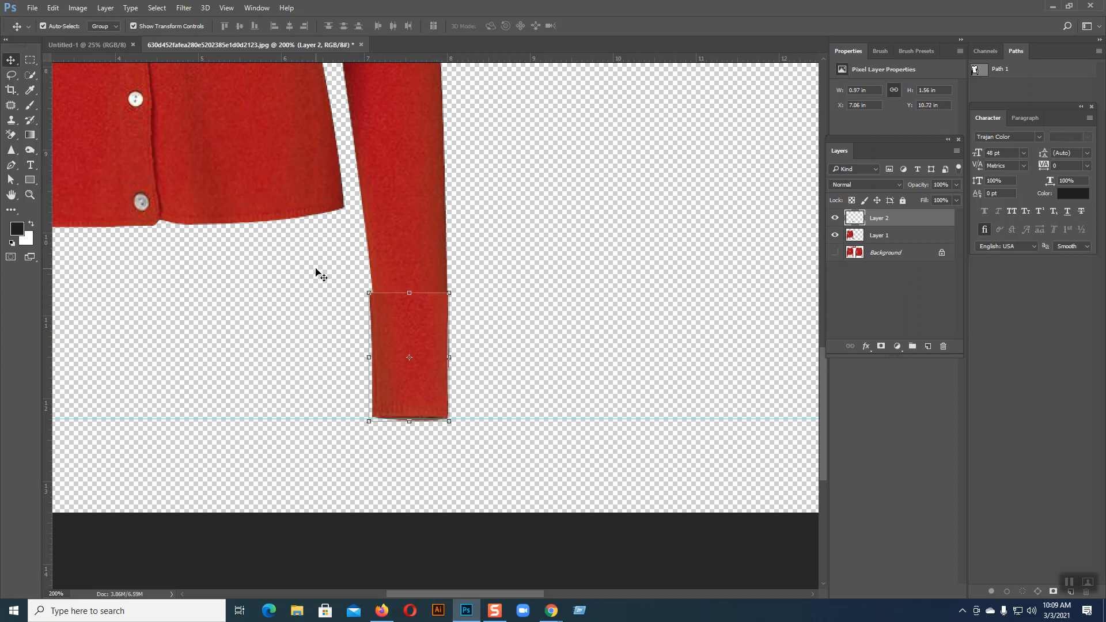
key(Up)
key(Down)
key(Down)
key(ctrl+plus)
key(ctrl+plus)
key(ctrl+plus)
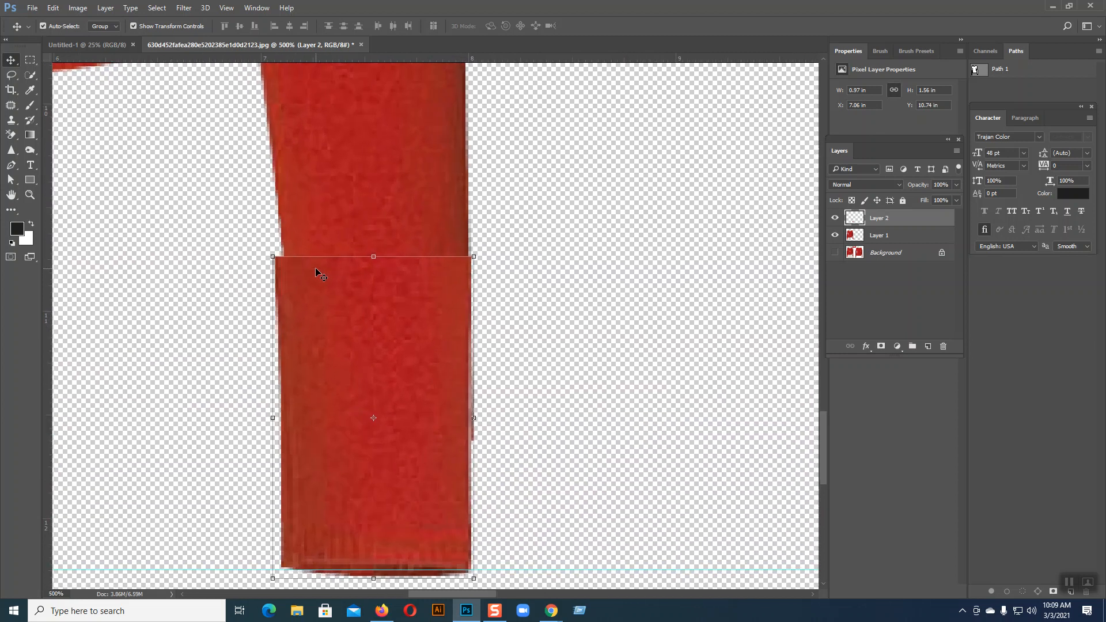
key(Right)
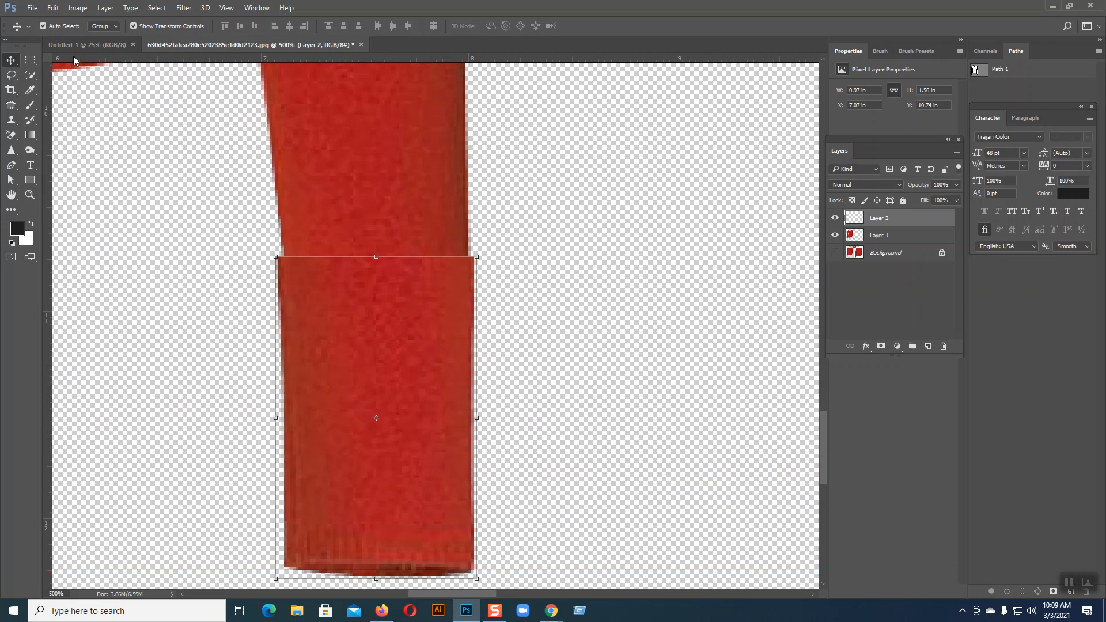
Warp the cuff piece so its upper corners and sides follow the right sleeve's edges, and apply the warp.
click(53, 8)
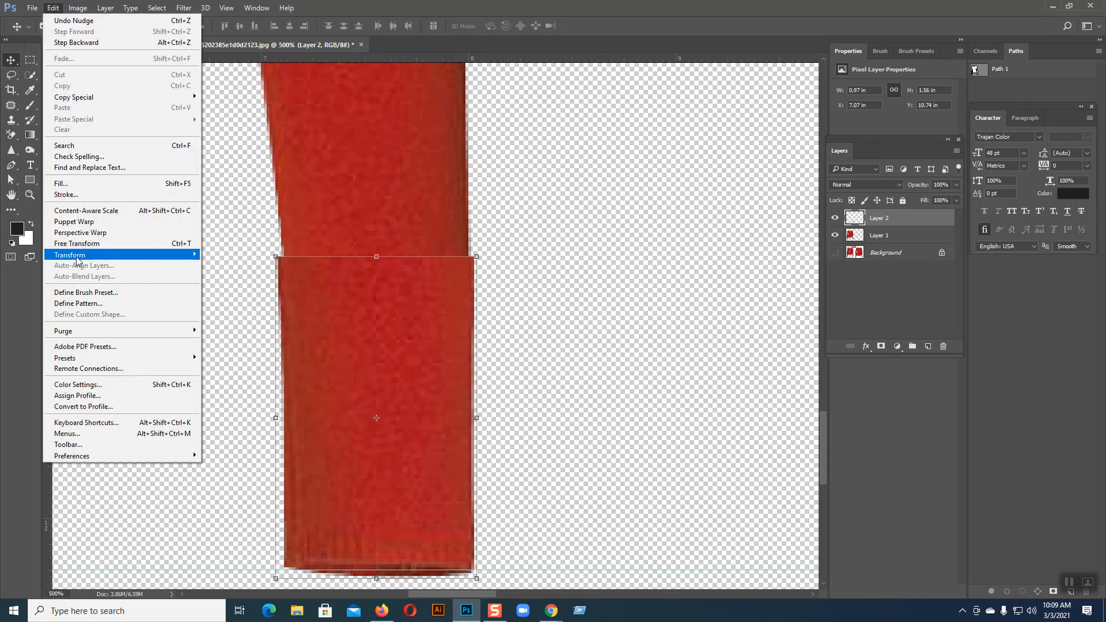
mouse_move(78, 256)
click(229, 326)
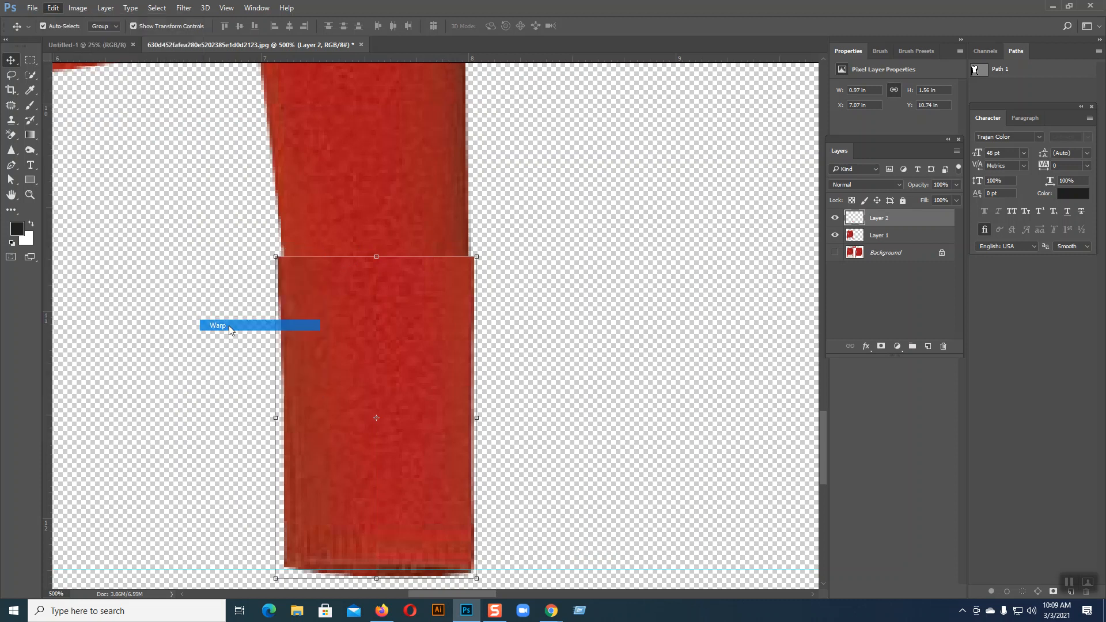
drag(275, 257, 283, 258)
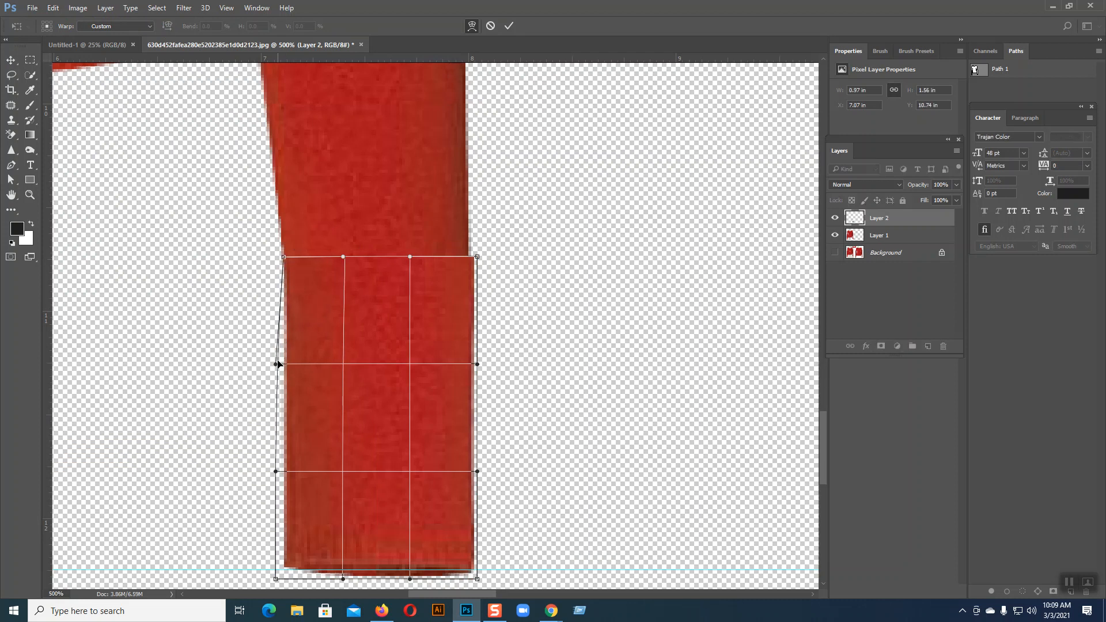
drag(277, 365, 284, 365)
drag(275, 471, 279, 471)
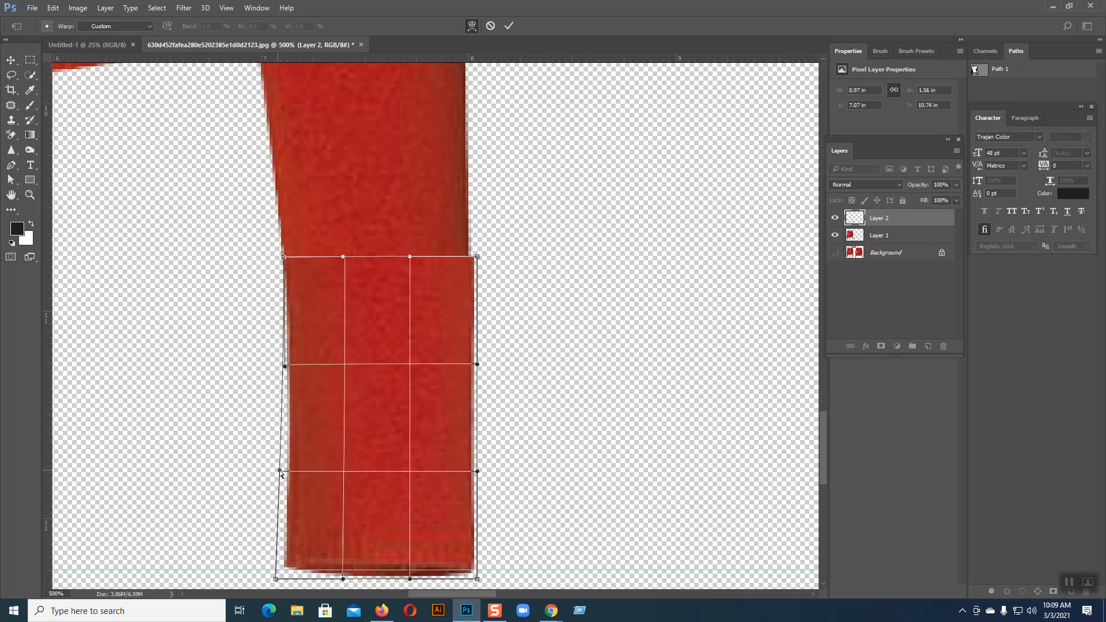
drag(477, 259, 471, 260)
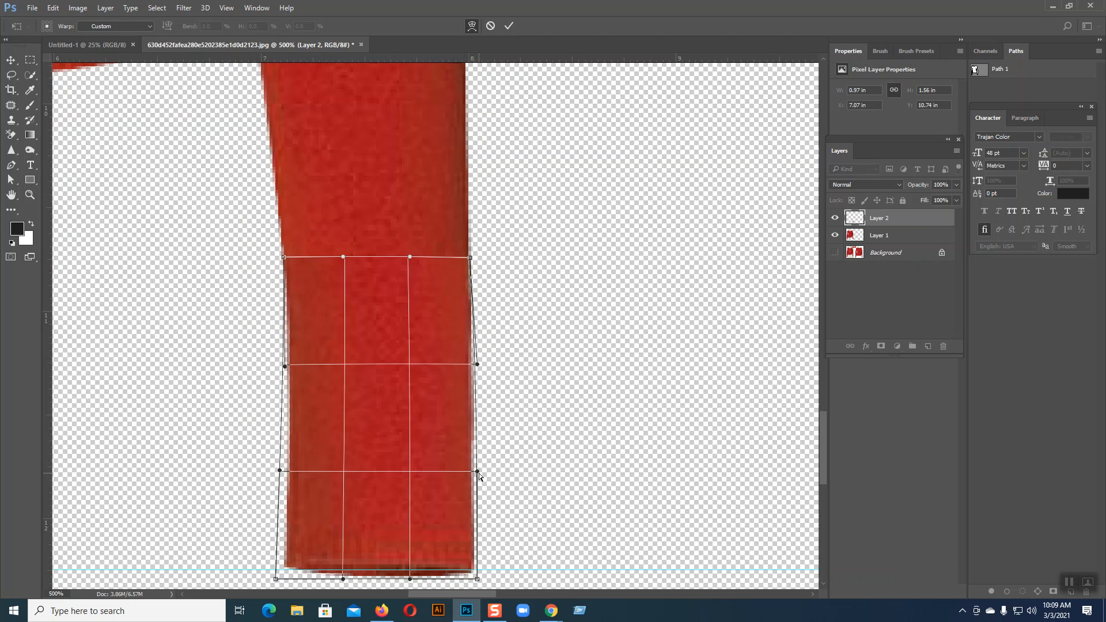
drag(478, 472, 480, 472)
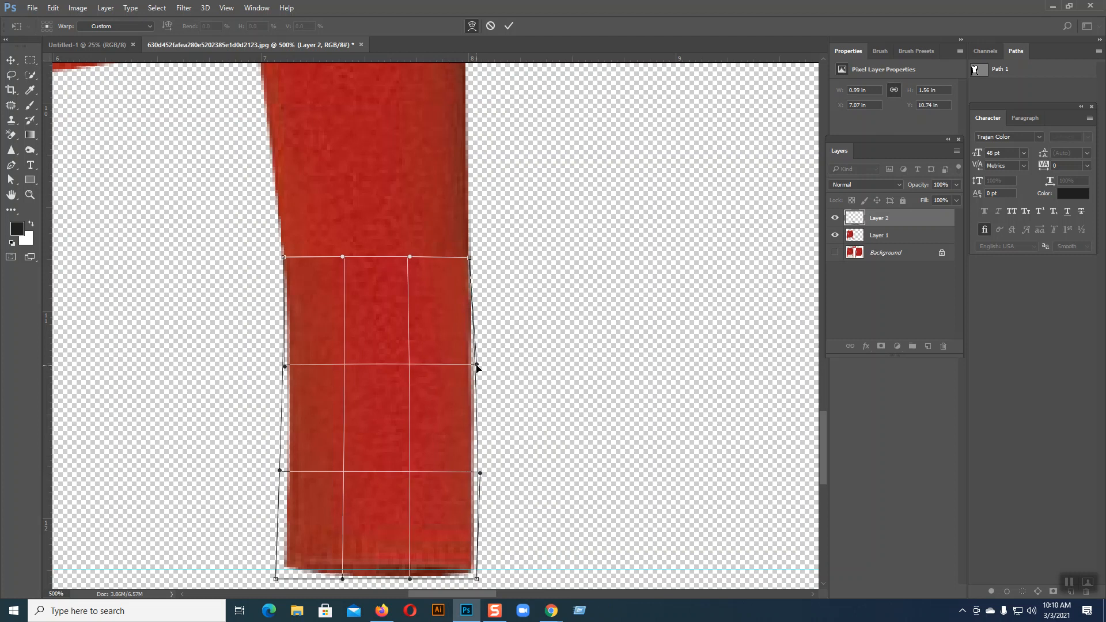
key(Return)
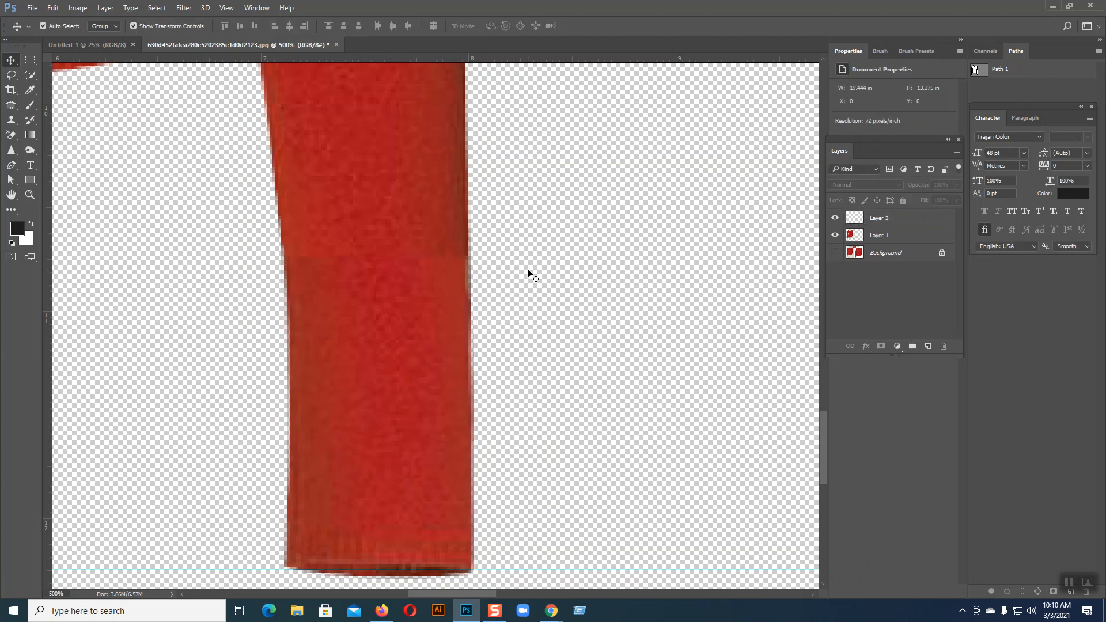
Compare the rebuilt right cuff with the left one and examine the seam between Layer 2 and Layer 1 up close.
click(469, 305)
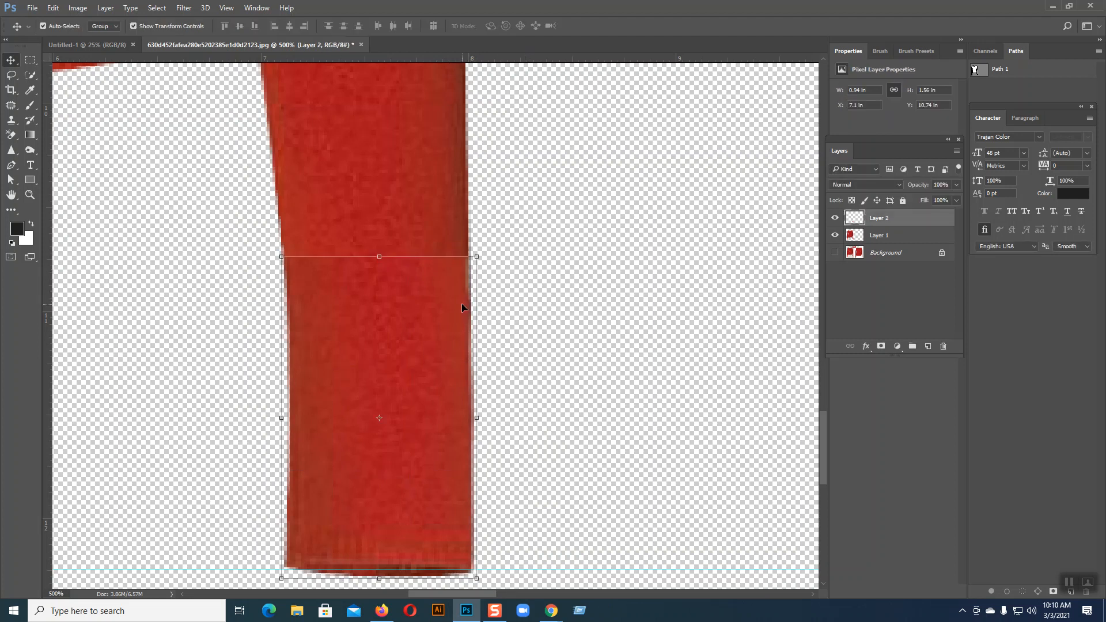
key(ctrl+minus)
key(ctrl+minus)
key(ctrl+minus)
key(ctrl+minus)
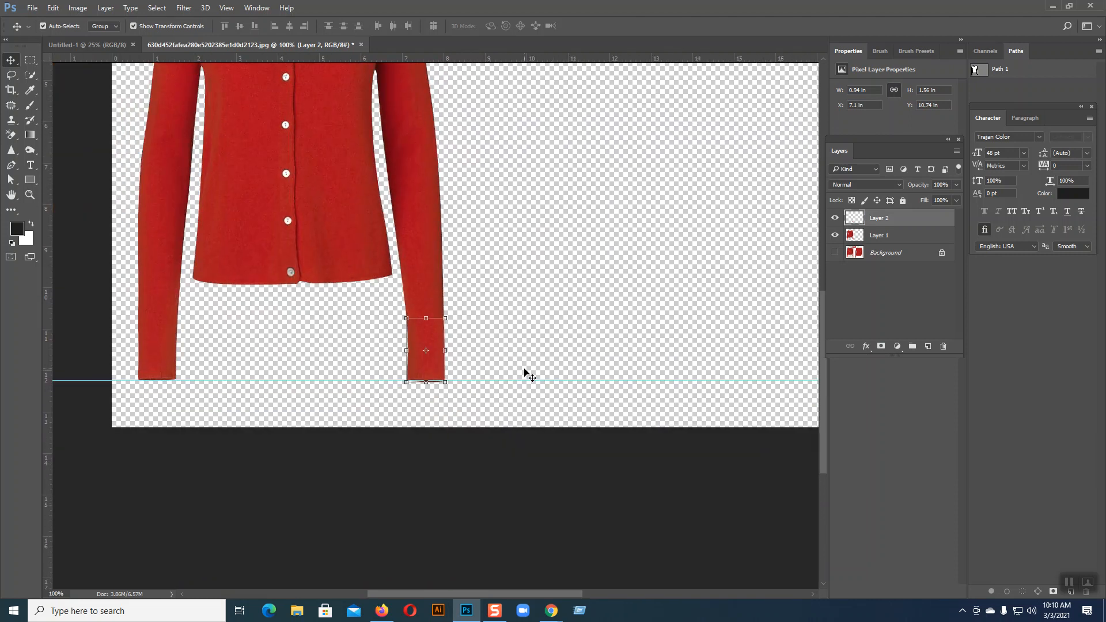
click(530, 352)
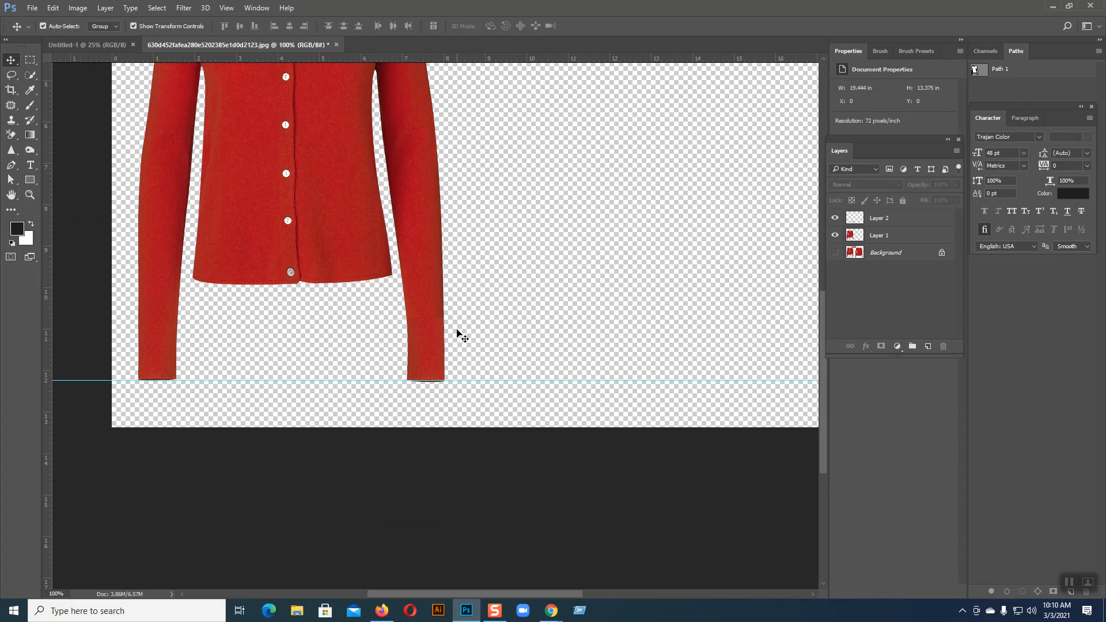
click(433, 341)
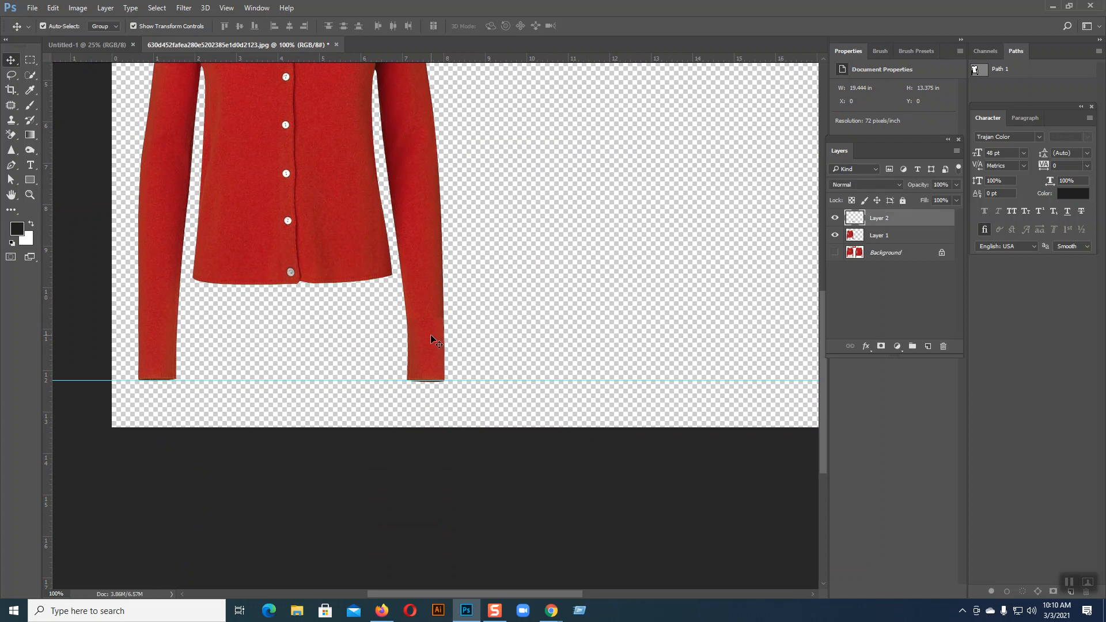
shift+click(430, 285)
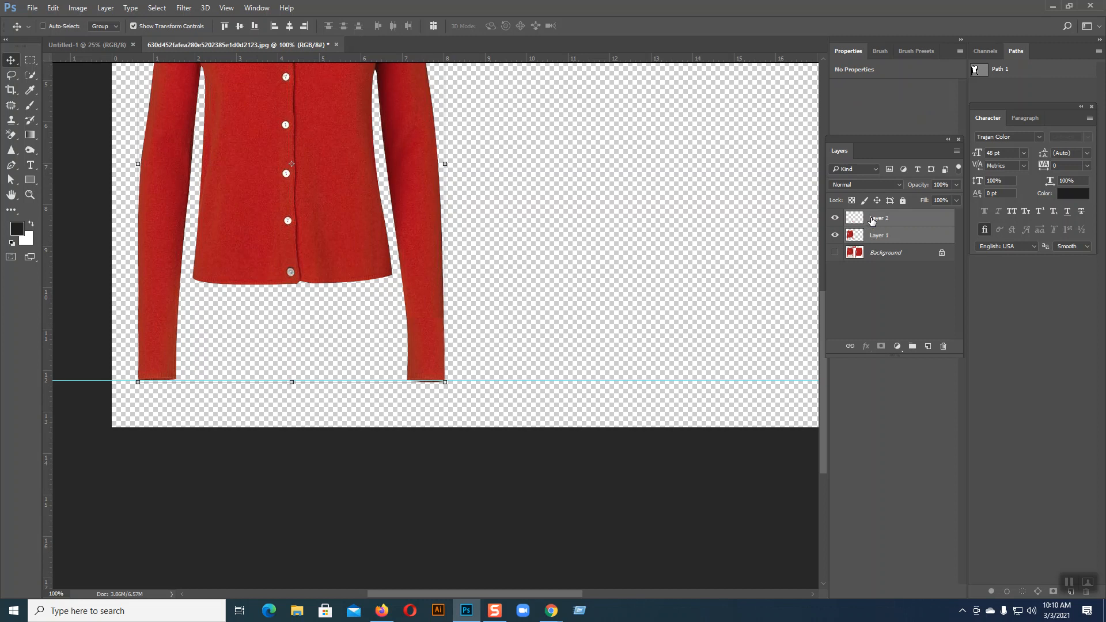
key(ctrl+plus)
key(ctrl+plus)
key(ctrl+plus)
key(ctrl+plus)
key(ctrl+plus)
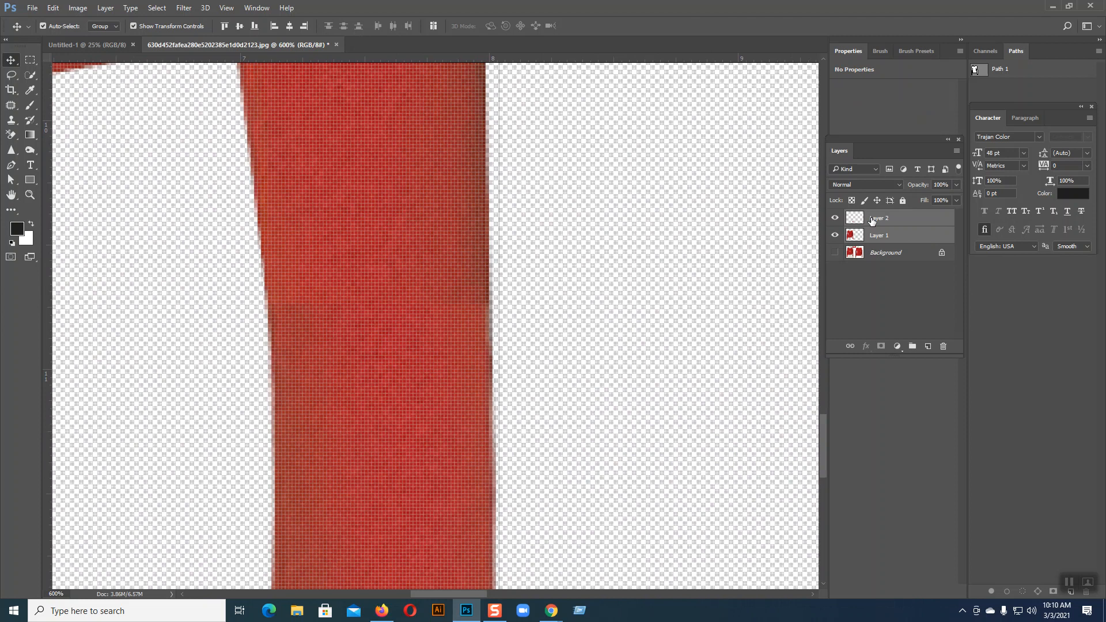
key(ctrl+minus)
key(ctrl+minus)
key(ctrl+minus)
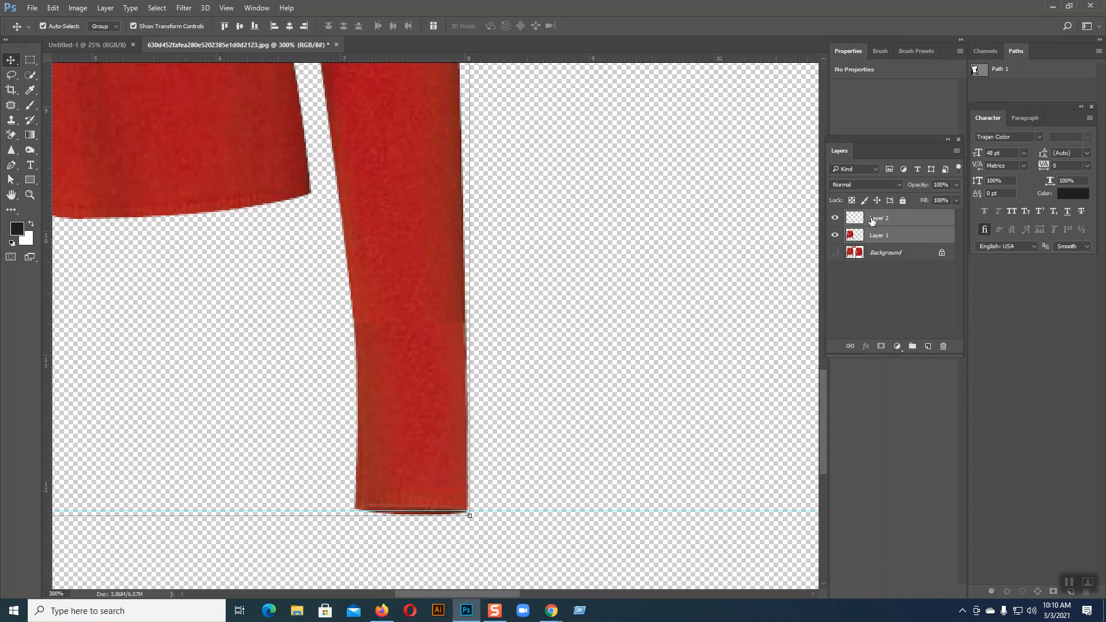
Retouch the seam across the right sleeve on Layer 2 with the Spot Healing Brush in Content-Aware mode.
drag(11, 134, 65, 147)
drag(11, 105, 57, 105)
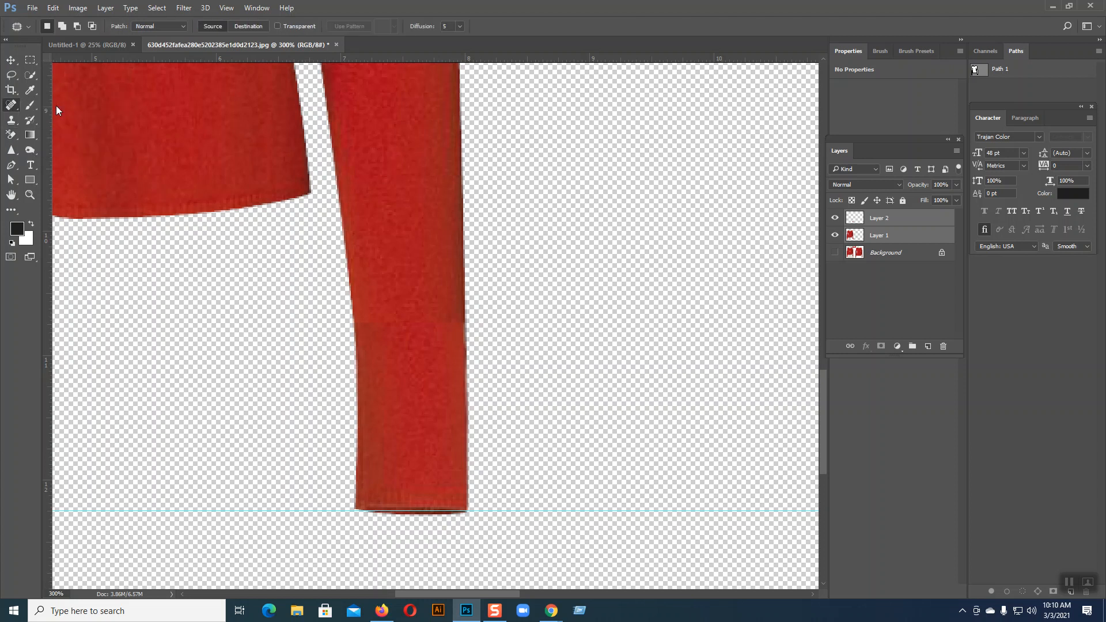
click(869, 219)
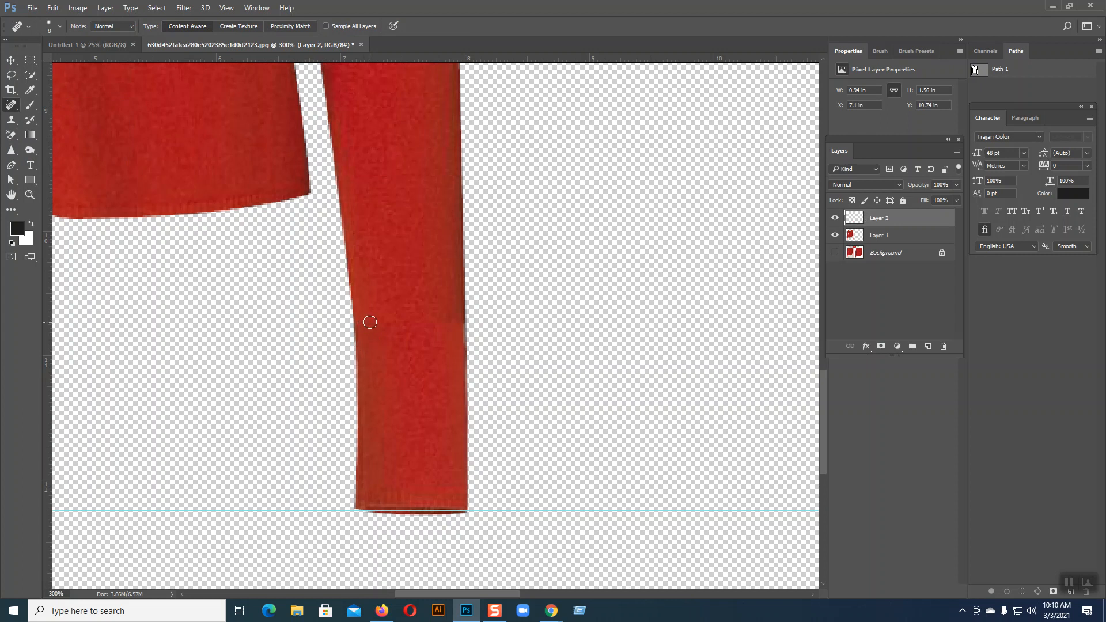
drag(392, 321, 454, 323)
click(454, 323)
click(457, 323)
drag(384, 323, 366, 322)
click(374, 323)
click(385, 322)
click(394, 323)
click(405, 323)
click(425, 324)
click(443, 323)
click(455, 324)
drag(457, 324, 359, 325)
Try to blend the sleeve seam with the Patch tool, sampling fabric just above it on Layer 2 and Layer 1.
right_click(11, 107)
click(37, 127)
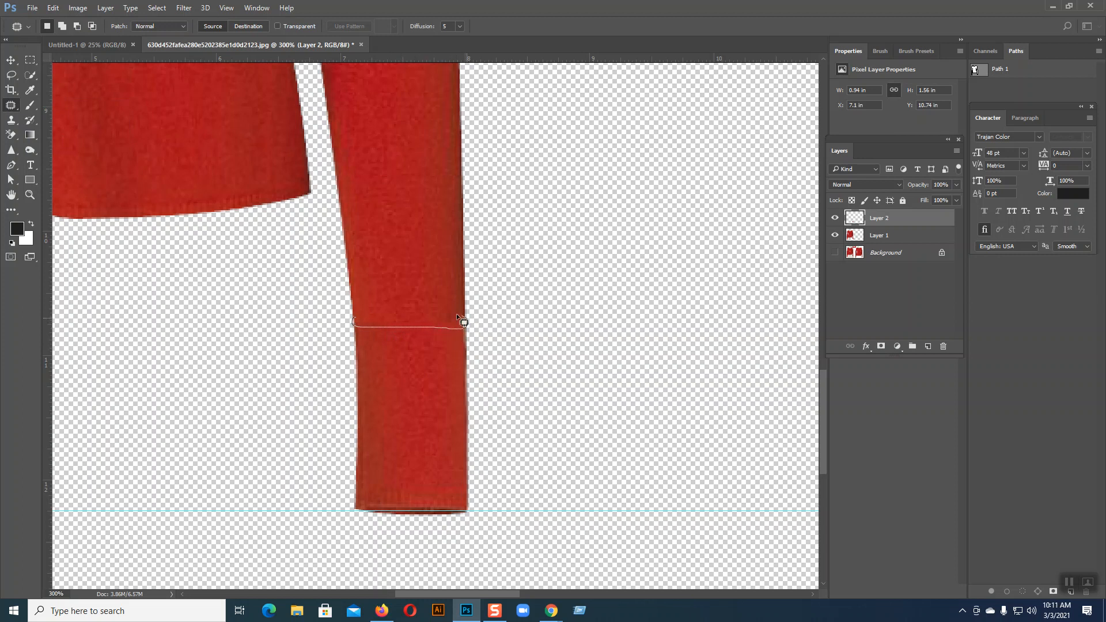
mouse_move(373, 321)
mouse_down()
mouse_move(357, 323)
mouse_move(395, 299)
mouse_move(395, 286)
mouse_up()
click(867, 237)
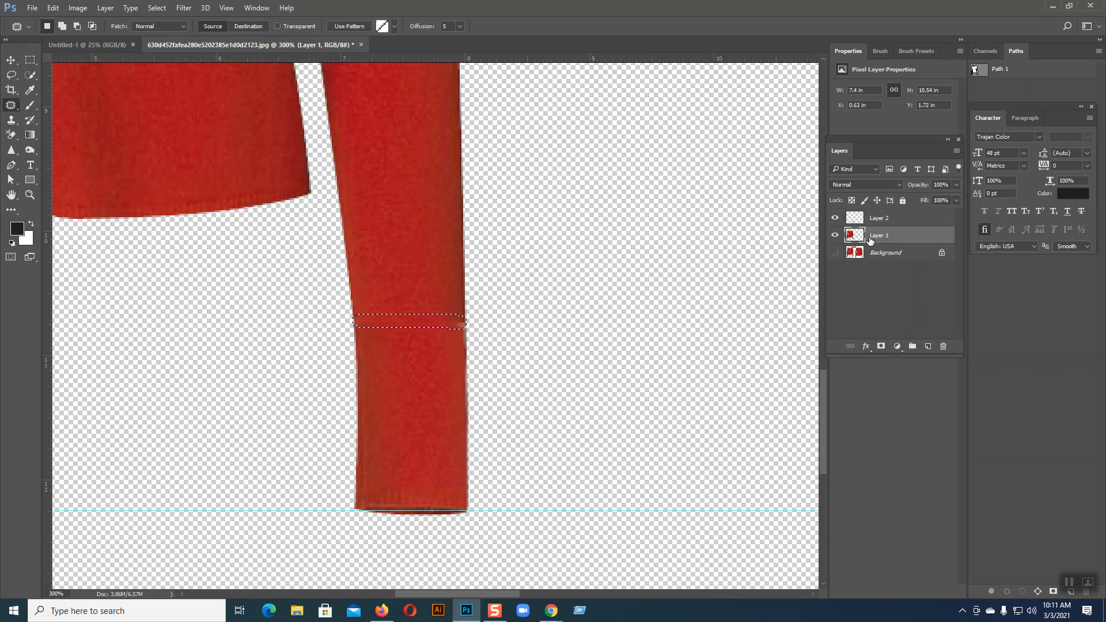
mouse_move(455, 321)
mouse_down()
mouse_move(432, 316)
mouse_move(432, 299)
mouse_move(440, 308)
mouse_up()
click(502, 357)
Undo the patch attempts on the sleeve seam.
key(ctrl+z)
key(ctrl+alt+z)
key(ctrl+alt+z)
key(ctrl+alt+z)
Merge the cuff piece on Layer 2 with the cardigan on Layer 1 into a single layer.
scroll(502, 362, up, 4)
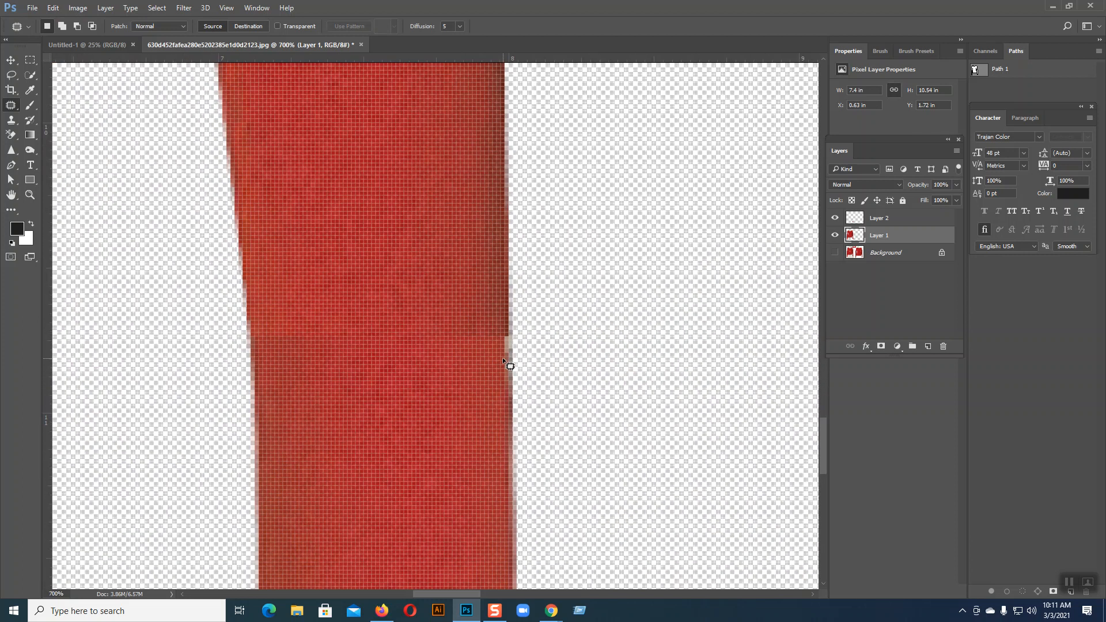
ctrl+click(872, 219)
right_click(872, 219)
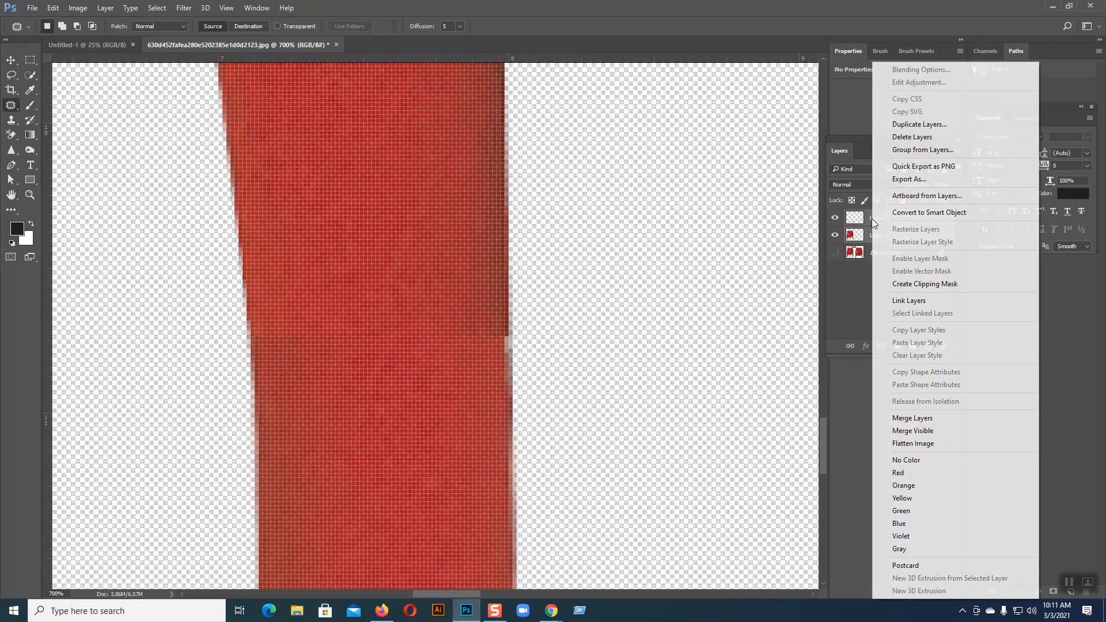
click(760, 315)
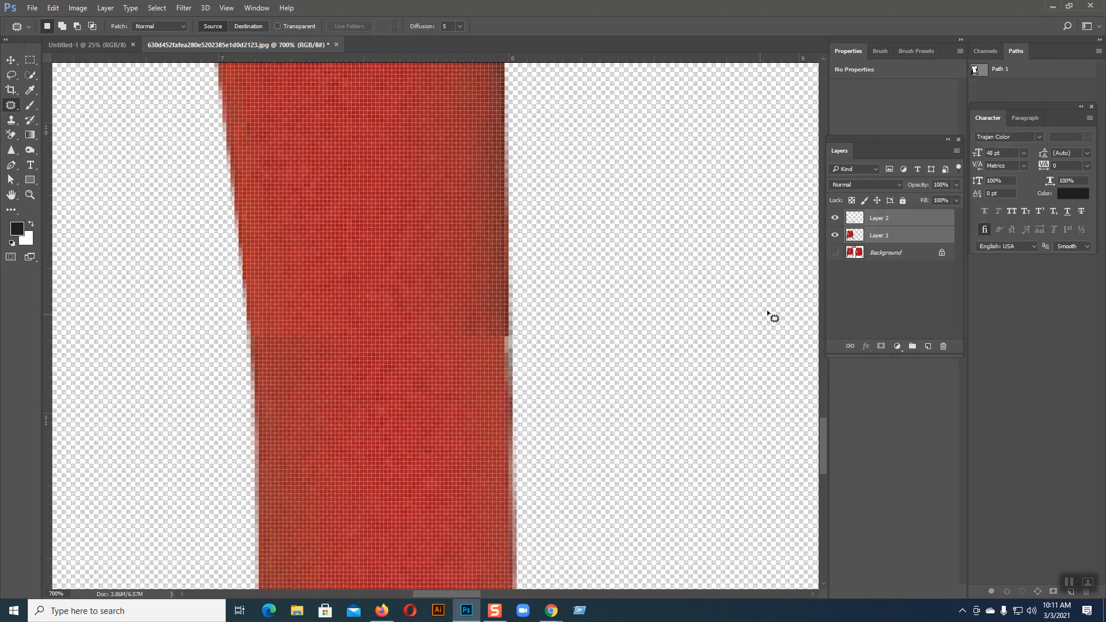
right_click(875, 227)
click(906, 422)
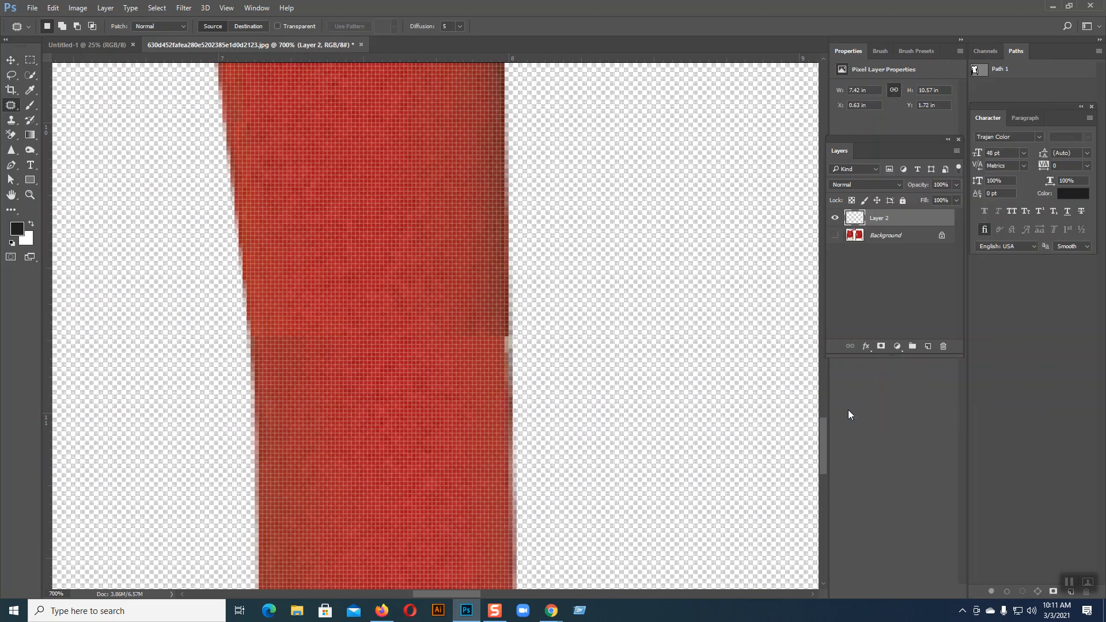
Dab the Spot Healing Brush along the right sleeve's seam on the merged layer, from its left edge to its right edge.
right_click(10, 105)
click(58, 109)
click(271, 337)
click(282, 338)
click(296, 339)
click(328, 336)
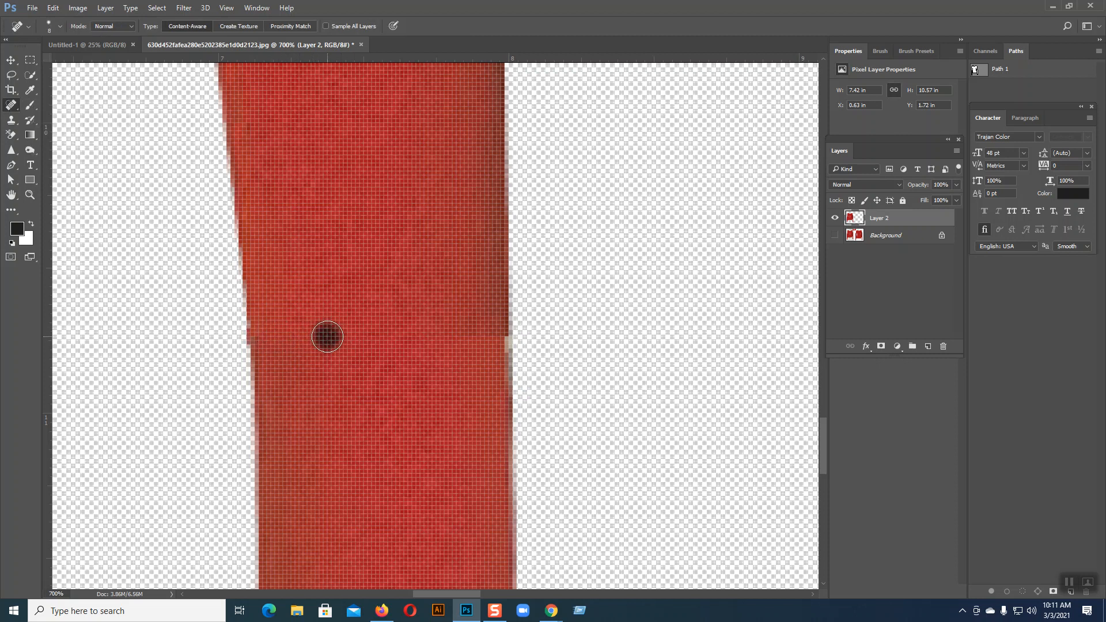
click(360, 336)
click(417, 337)
click(456, 336)
click(474, 336)
click(478, 337)
click(500, 337)
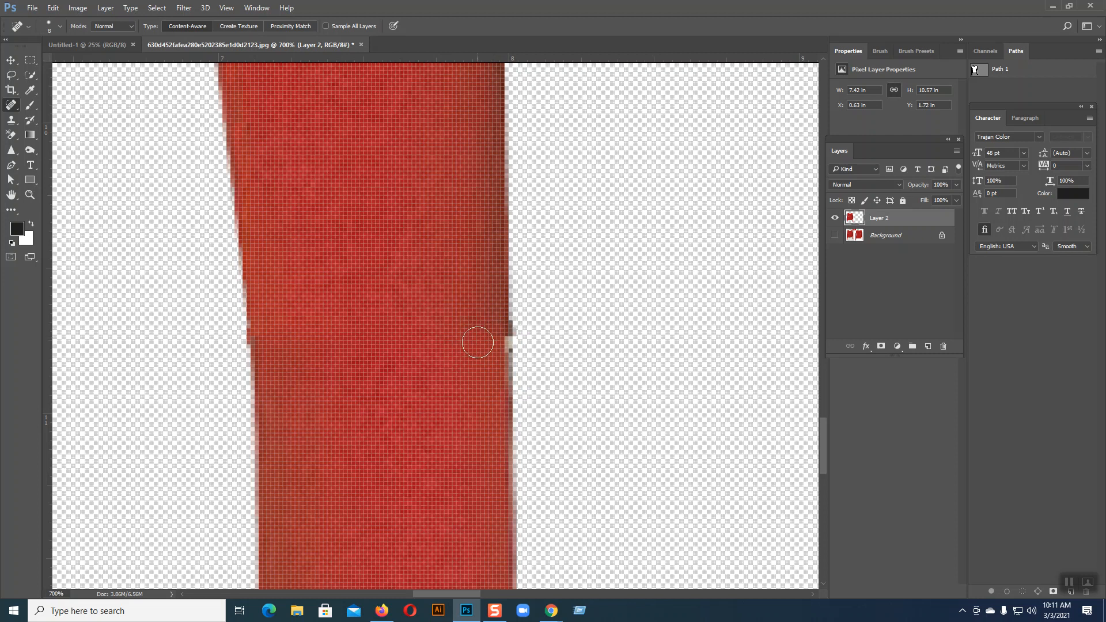
Inspect the healed right sleeve seam at several magnifications, comparing it with the rest of the cardigan.
click(8, 61)
key(ctrl+minus)
key(ctrl+minus)
key(ctrl+minus)
key(ctrl+minus)
key(ctrl+minus)
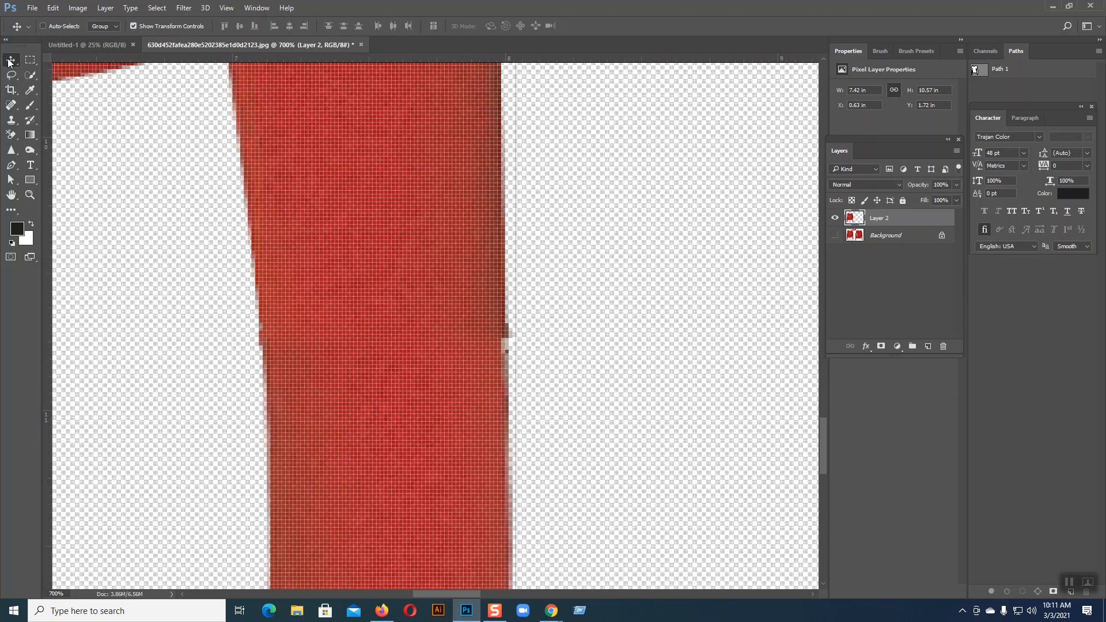
key(ctrl+minus)
key(ctrl+minus)
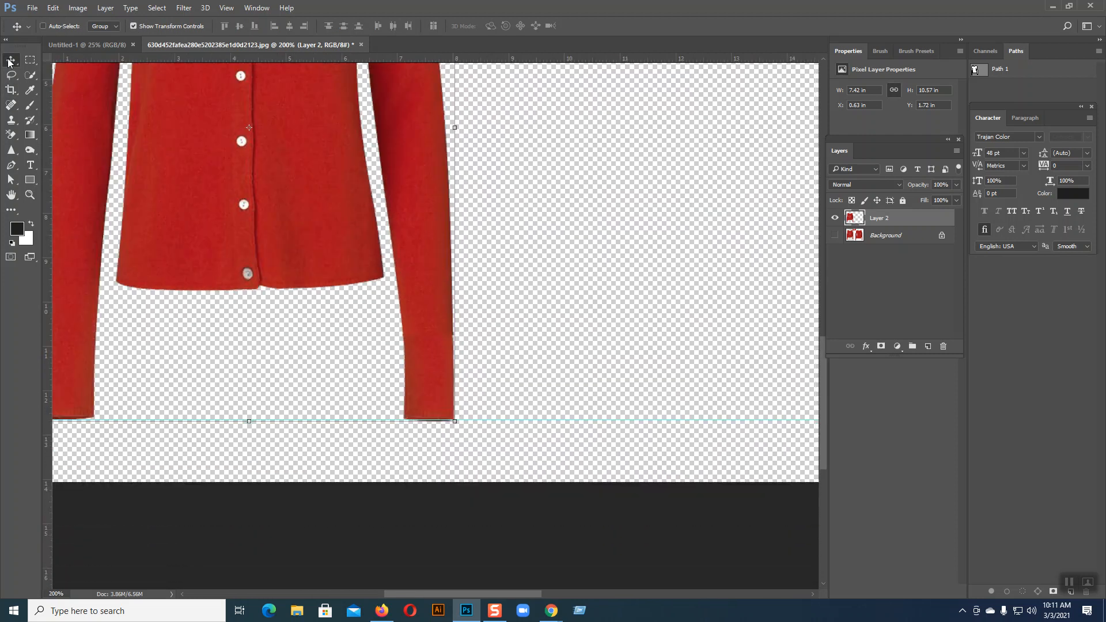
key(ctrl+plus)
key(ctrl+plus)
drag(133, 190, 403, 154)
drag(292, 257, 398, 88)
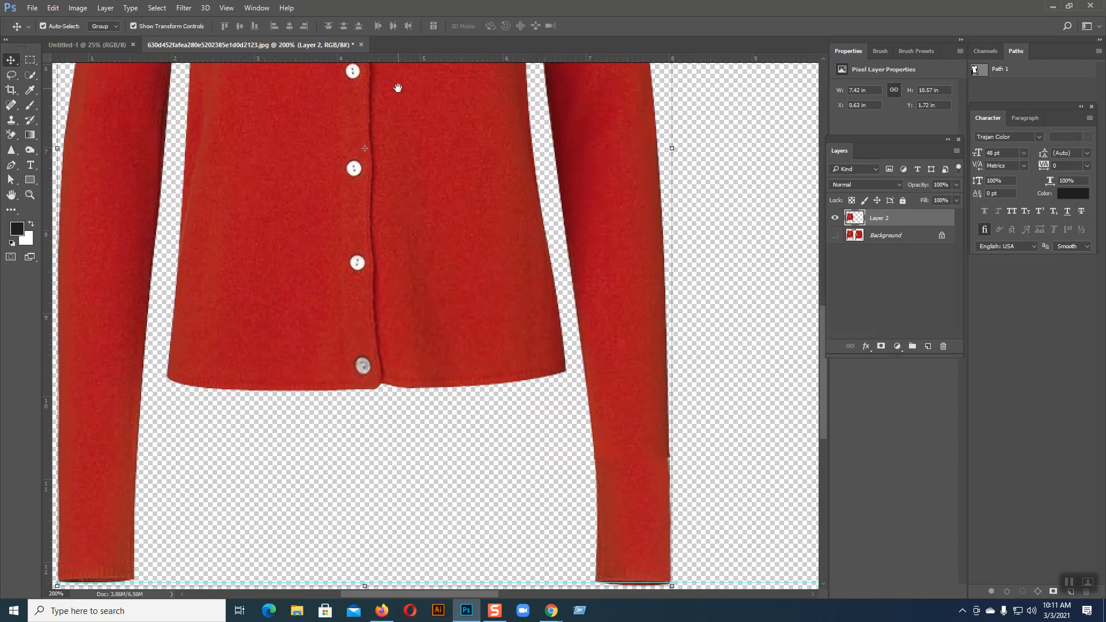
key(ctrl+minus)
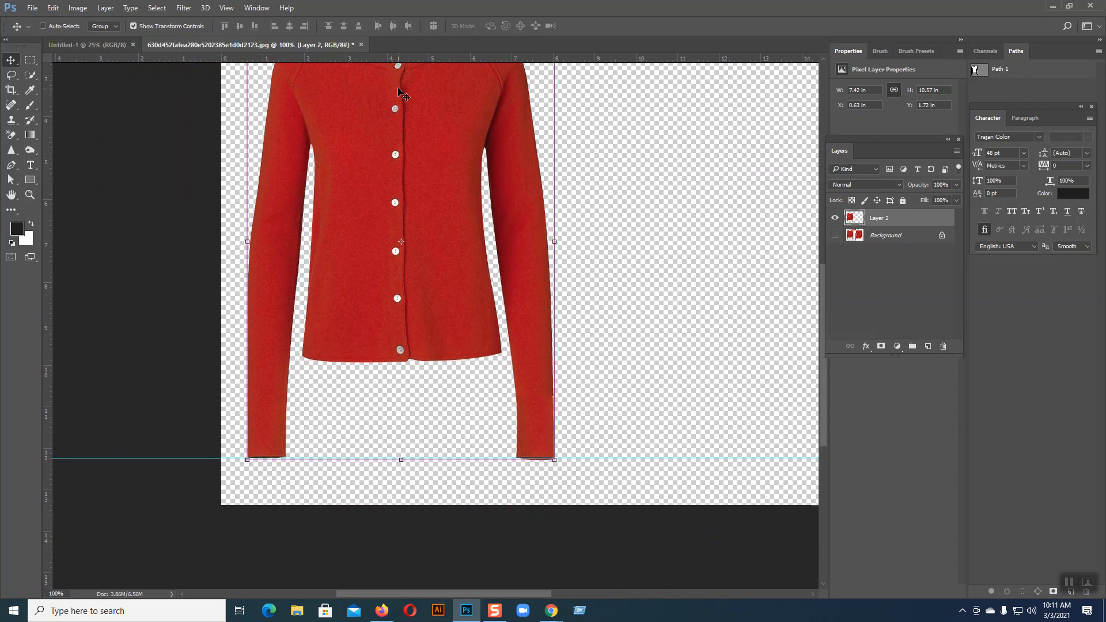
key(ctrl+plus)
key(ctrl+plus)
drag(570, 297, 143, 143)
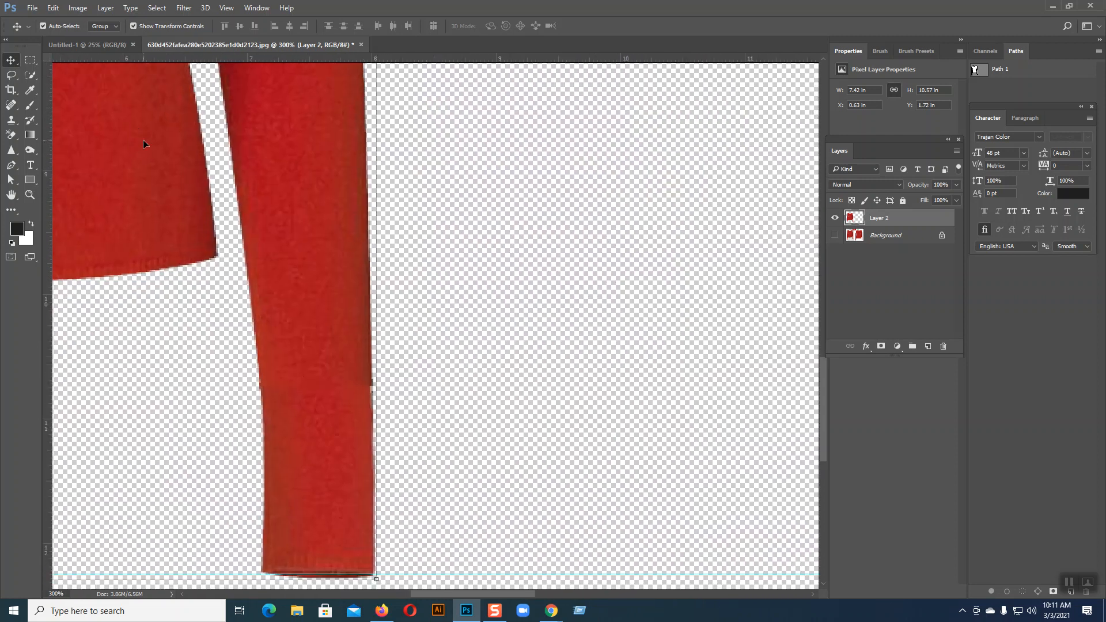
Erase the stray pixels at the seam on the right sleeve's outer edge using a size 15 Eraser with a harder edge.
right_click(11, 134)
click(57, 136)
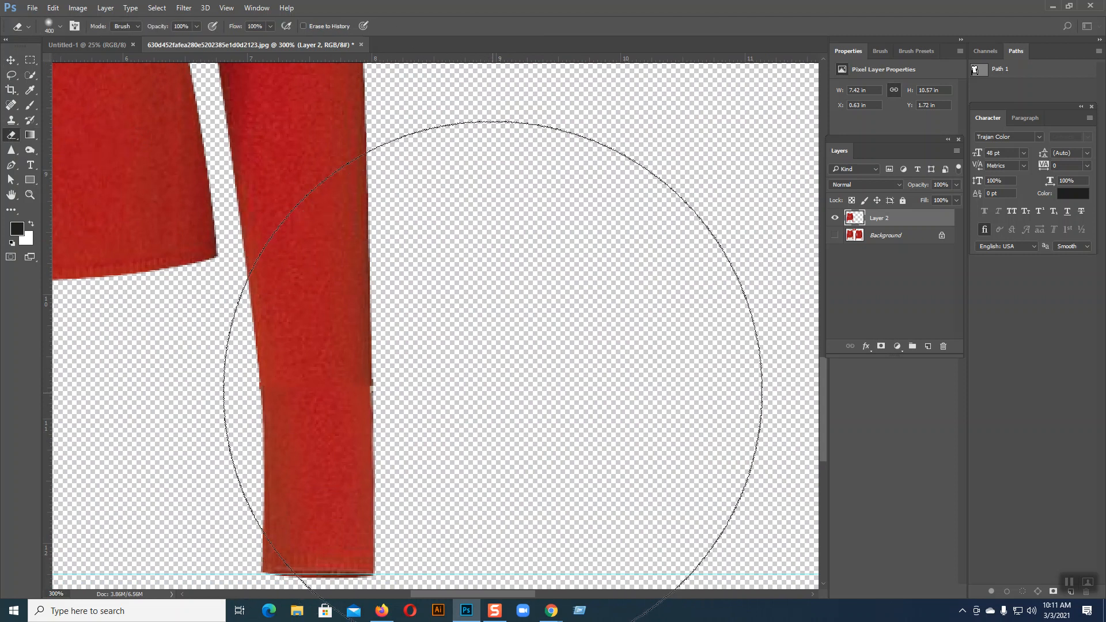
key(bracketleft)
key(bracketleft)
key(bracketleft)
key(bracketleft)
key(bracketleft)
key(bracketleft)
key(bracketleft)
key(bracketleft)
key(bracketleft)
key(bracketleft)
key(bracketleft)
key(bracketleft)
key(bracketleft)
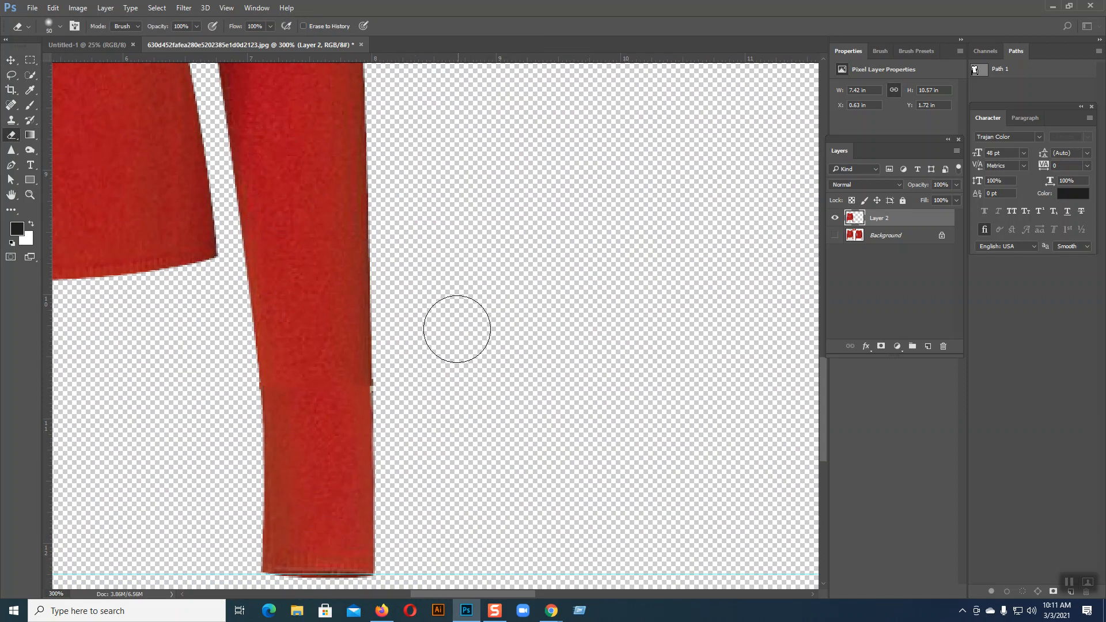
key(bracketleft)
key(bracketleft)
click(60, 29)
drag(66, 87, 116, 86)
click(59, 23)
click(383, 384)
Clone nearby fabric over the notch where the seam meets the right sleeve's outer edge.
click(9, 125)
click(41, 119)
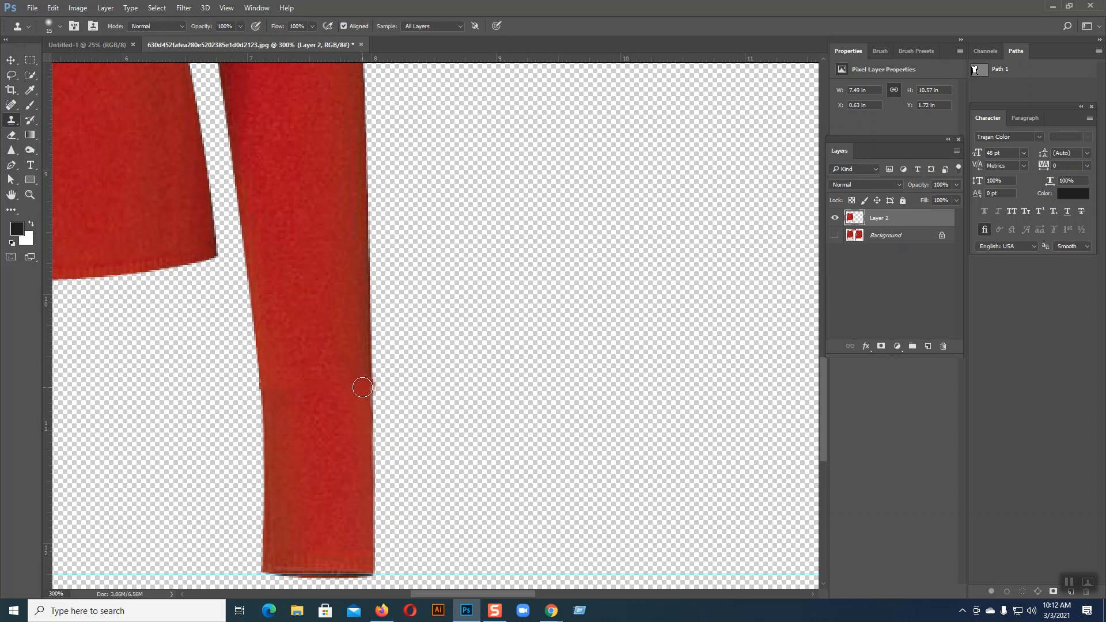
drag(362, 387, 363, 389)
click(11, 60)
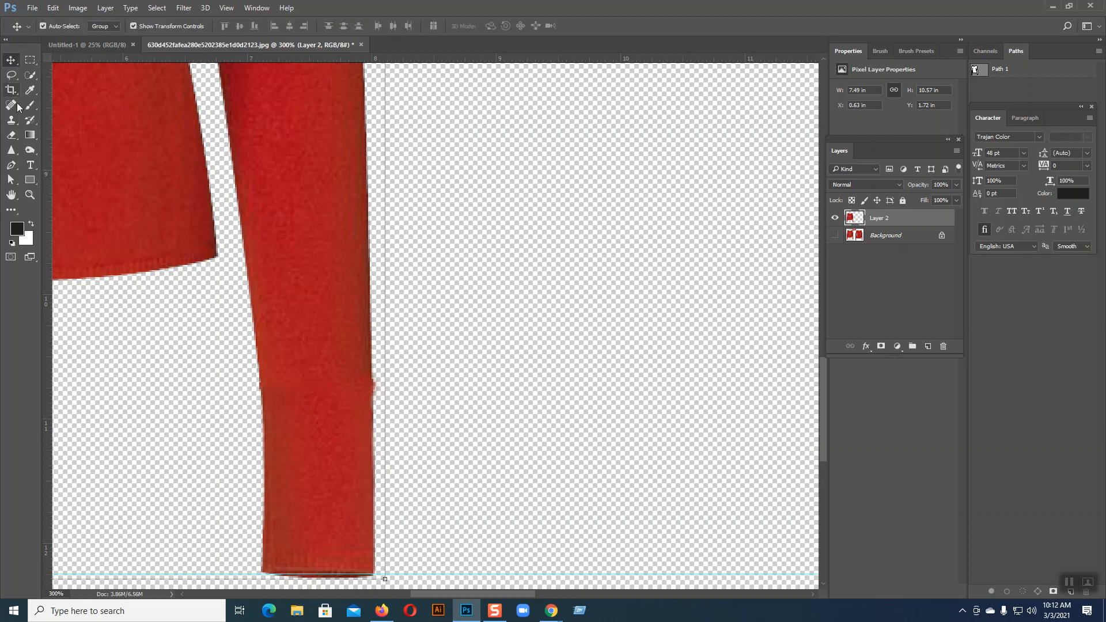
click(14, 120)
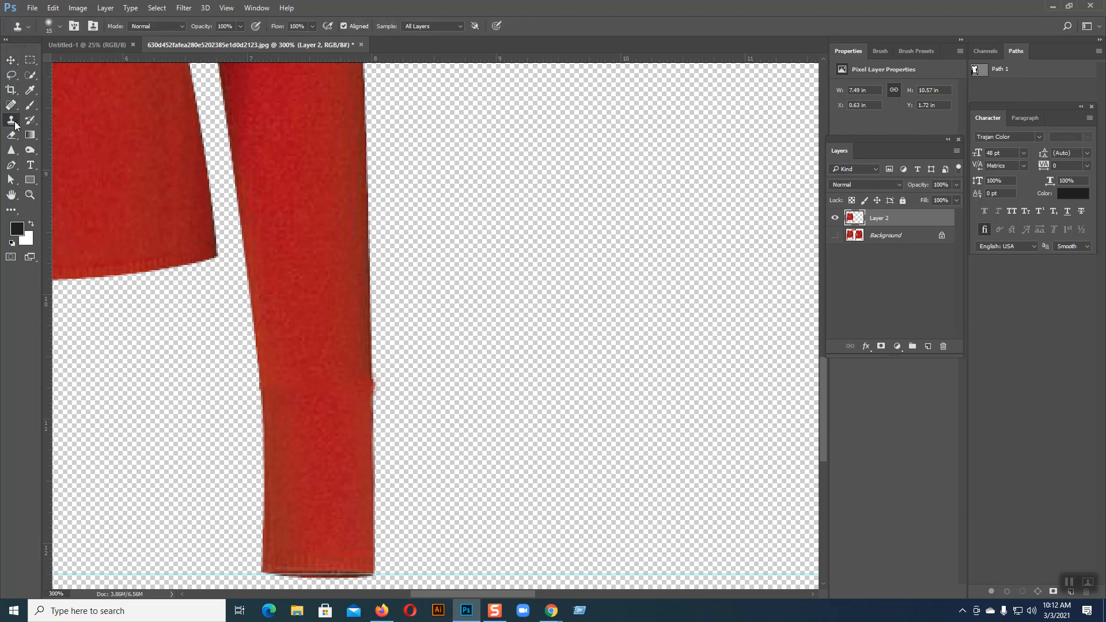
Erase the cloned red smudge spilling past the right sleeve's outer edge at the seam.
click(11, 134)
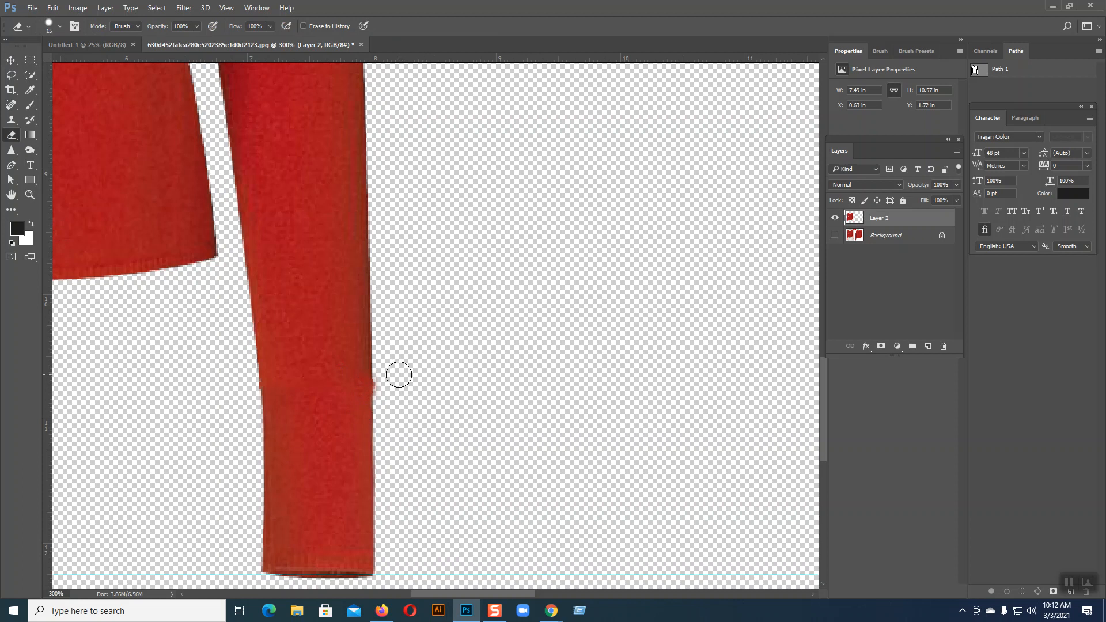
scroll(399, 375, up, 4)
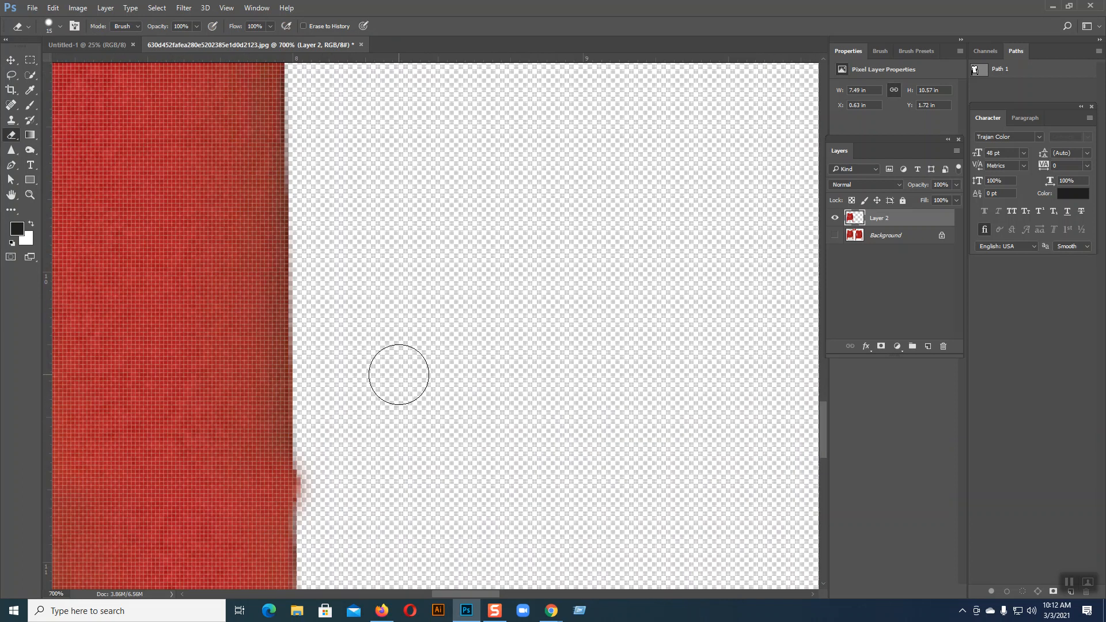
drag(328, 472, 330, 480)
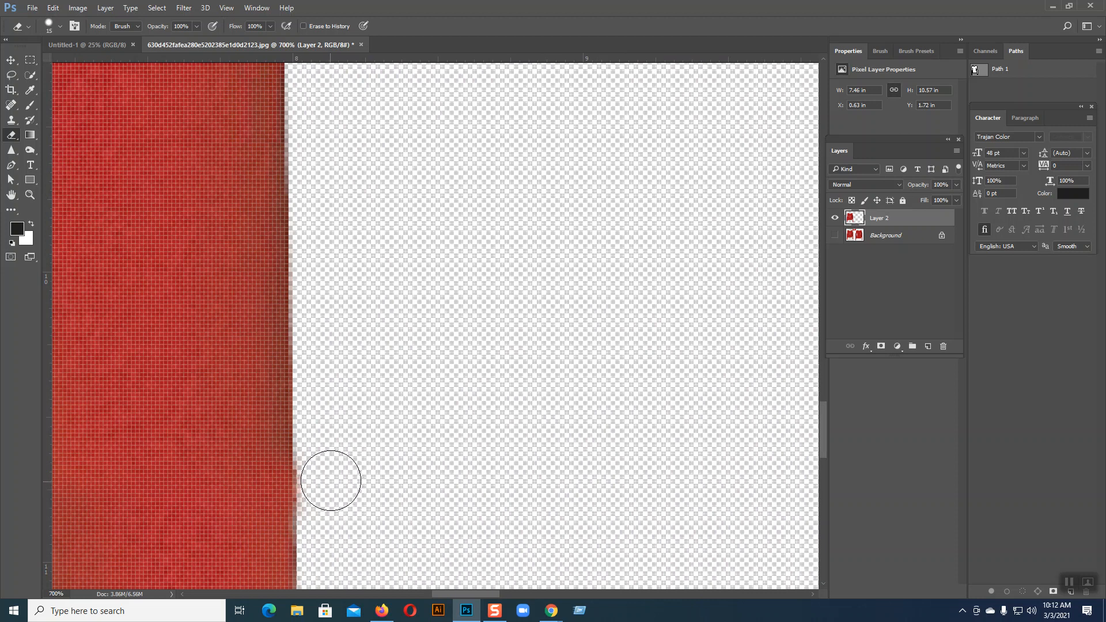
Examine the whole cardigan to check the repaired right sleeve edge and cuff.
click(12, 59)
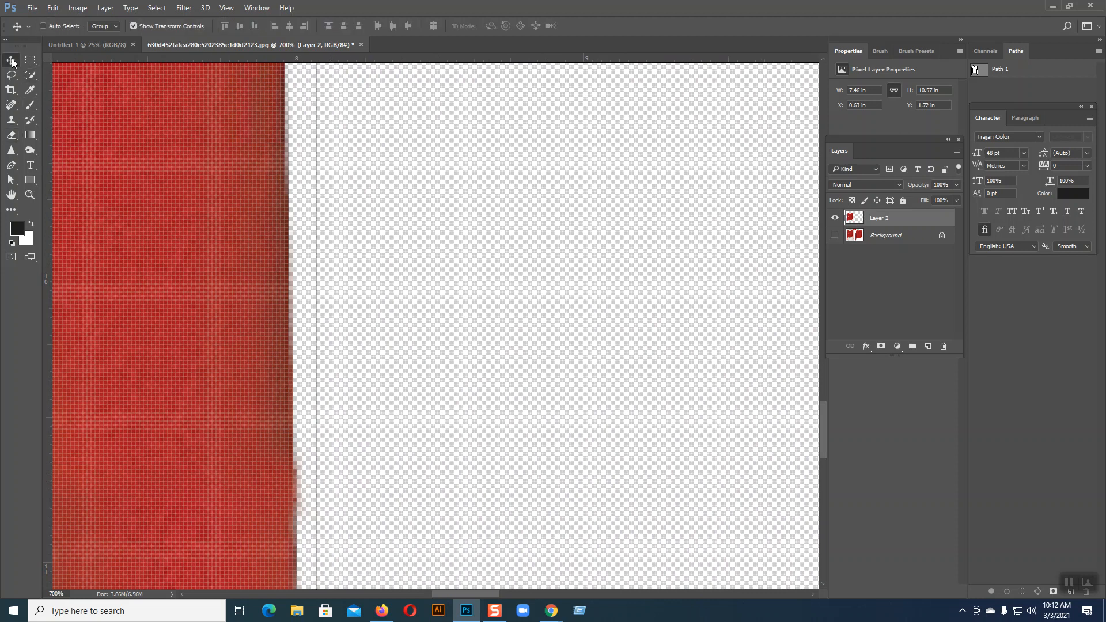
key(ctrl+minus)
key(ctrl+minus)
key(ctrl+minus)
key(ctrl+minus)
key(ctrl+minus)
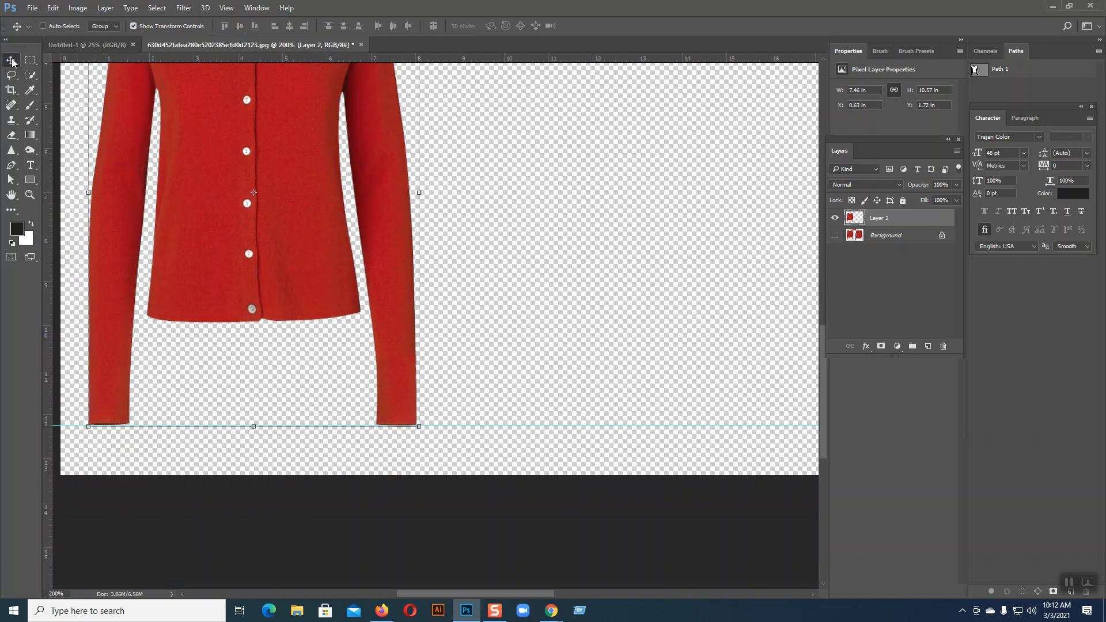
key(ctrl+minus)
key(ctrl+minus)
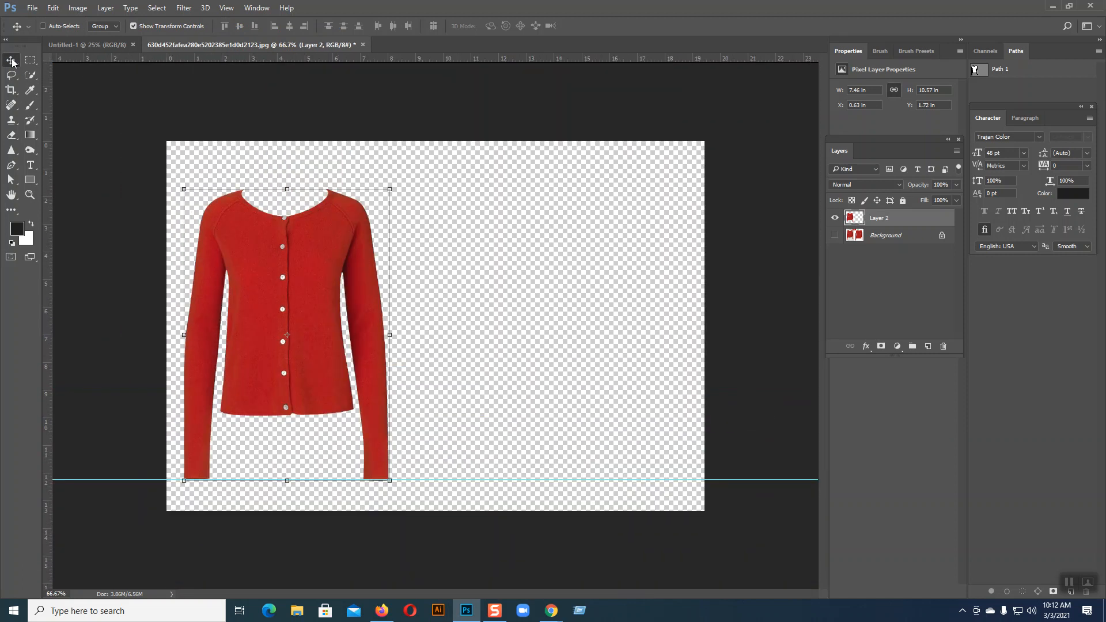
key(ctrl+plus)
key(ctrl+plus)
key(ctrl+minus)
key(ctrl+minus)
Hide Layer 2 and make the Background layer visible and active, with the inner neck photo marked 2 in view.
click(835, 219)
click(835, 235)
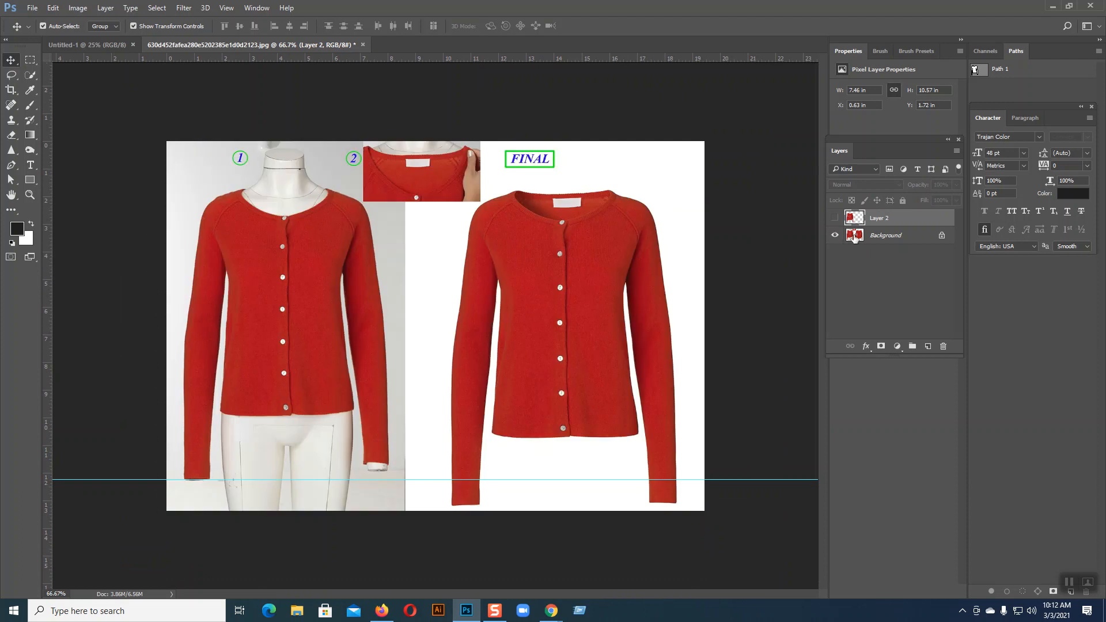
click(855, 236)
key(ctrl+plus)
key(ctrl+plus)
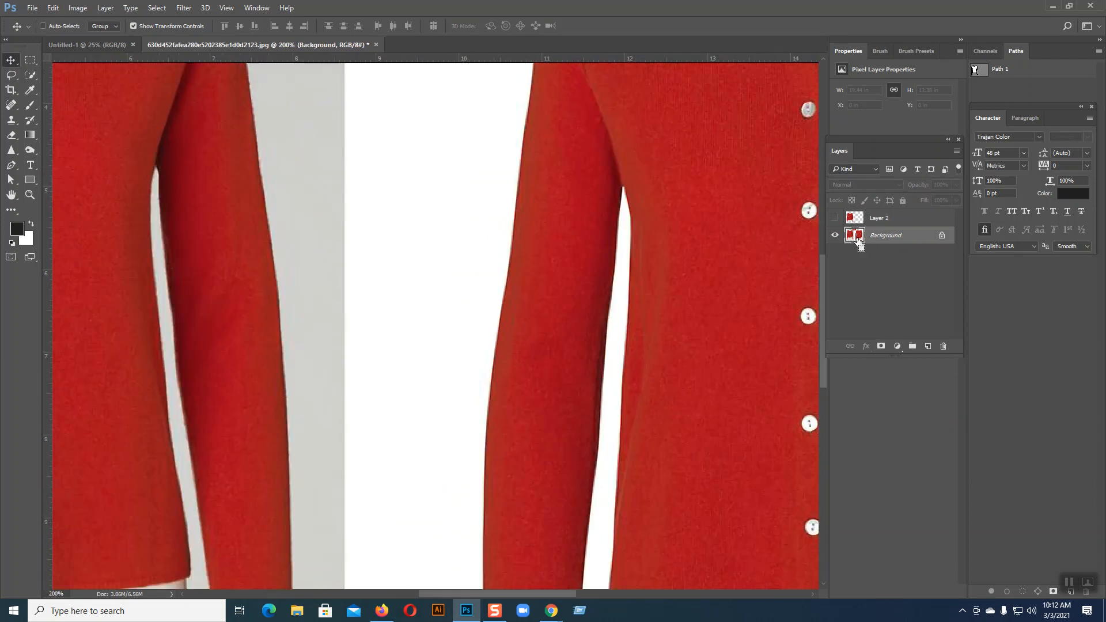
scroll(351, 331, up, 10)
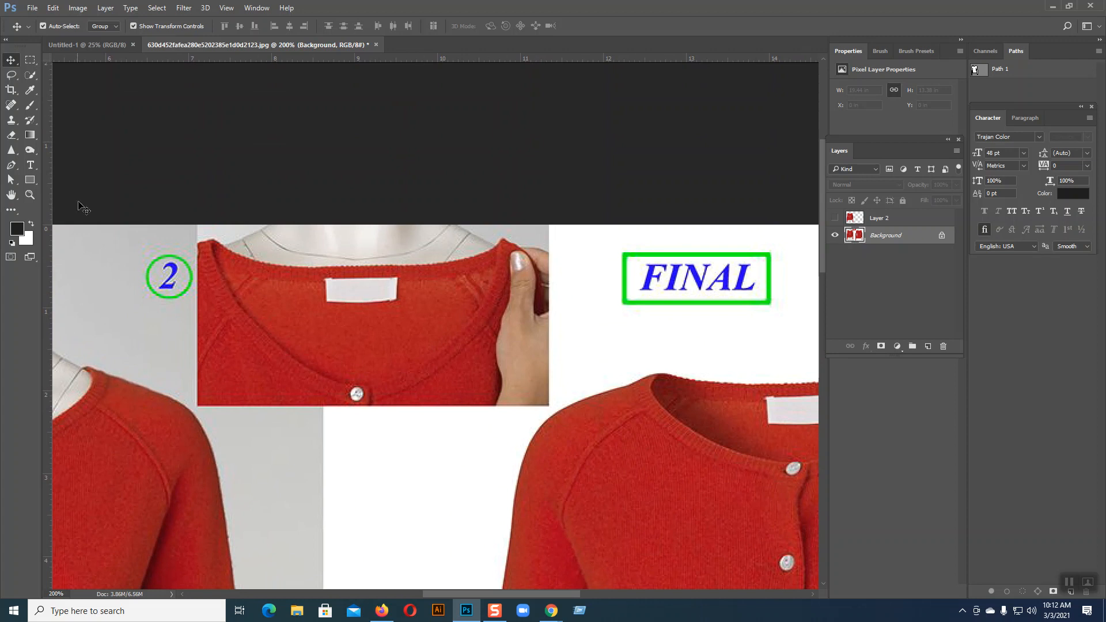
click(13, 76)
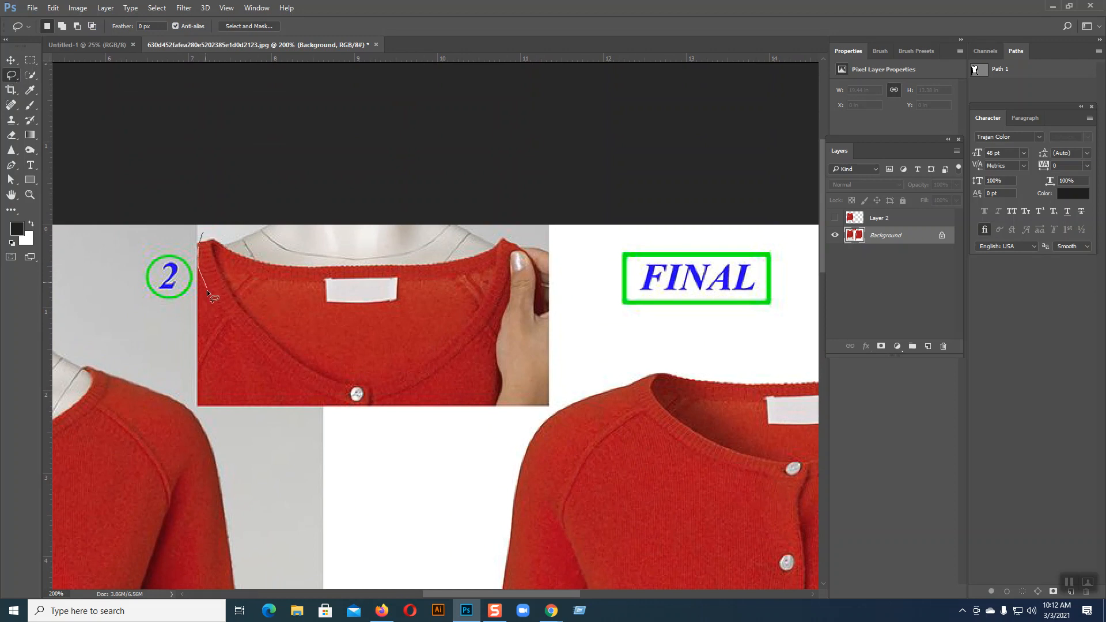
drag(326, 398, 426, 406)
mouse_move(465, 375)
mouse_down()
mouse_move(505, 324)
mouse_move(522, 265)
mouse_up()
key(ctrl+d)
Trace a Pen path along the top edge of the inner neck in photo 2, from its left shoulder tip to its right.
key(ctrl+plus)
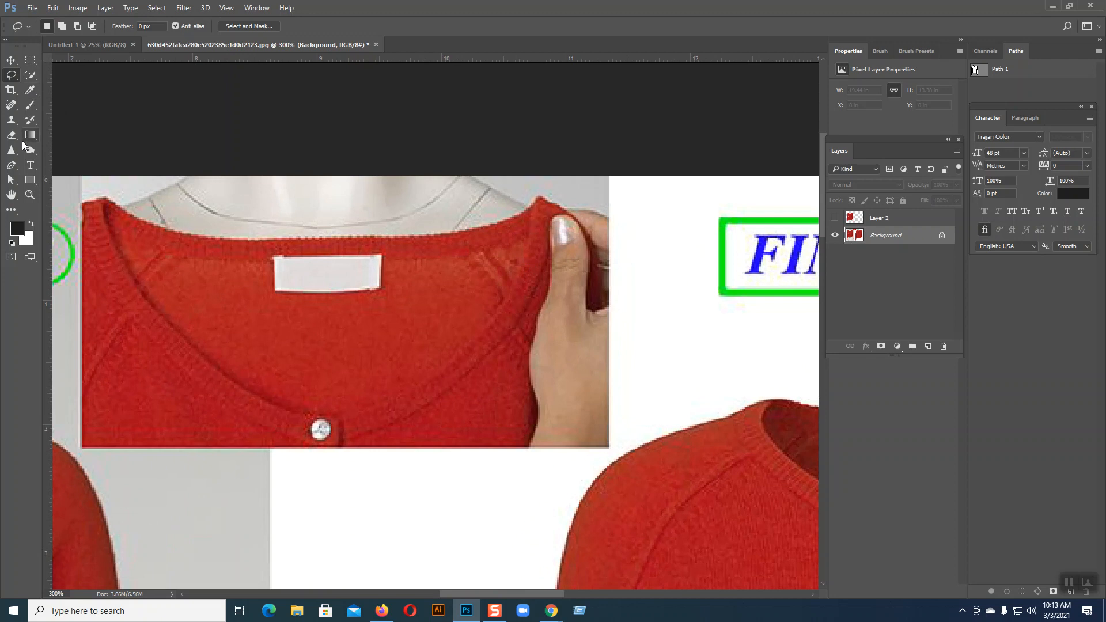
click(14, 165)
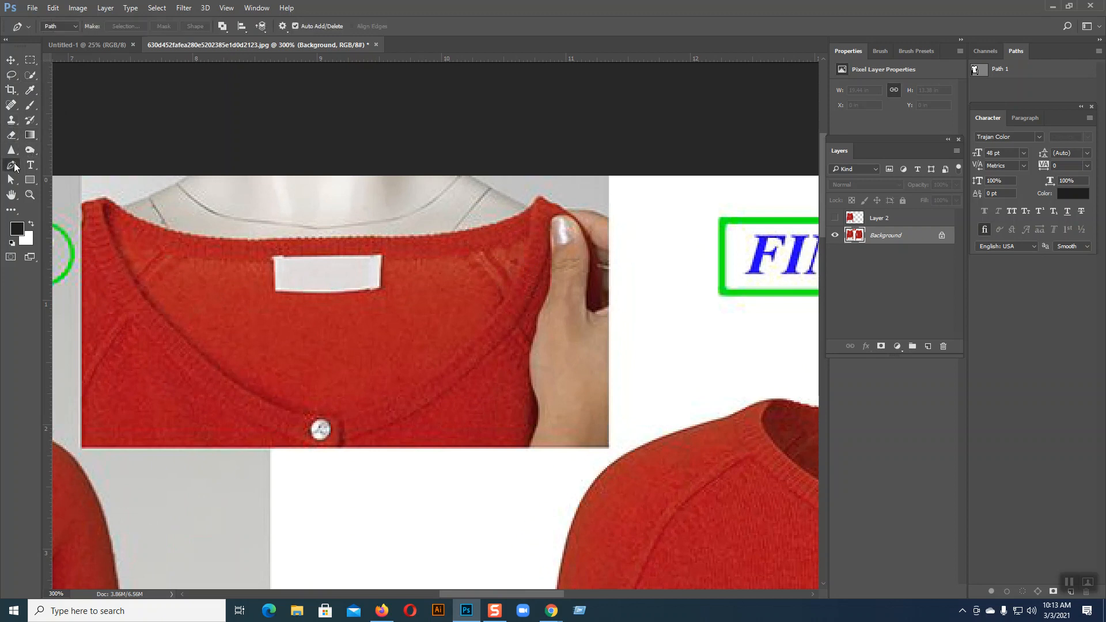
key(ctrl+plus)
drag(291, 370, 491, 414)
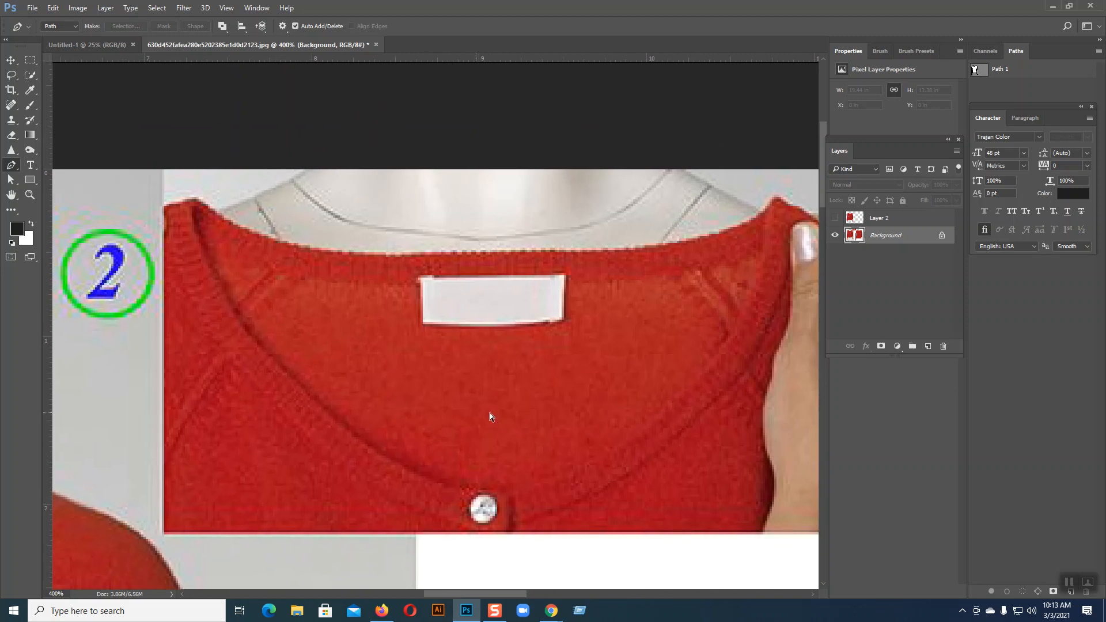
key(ctrl+plus)
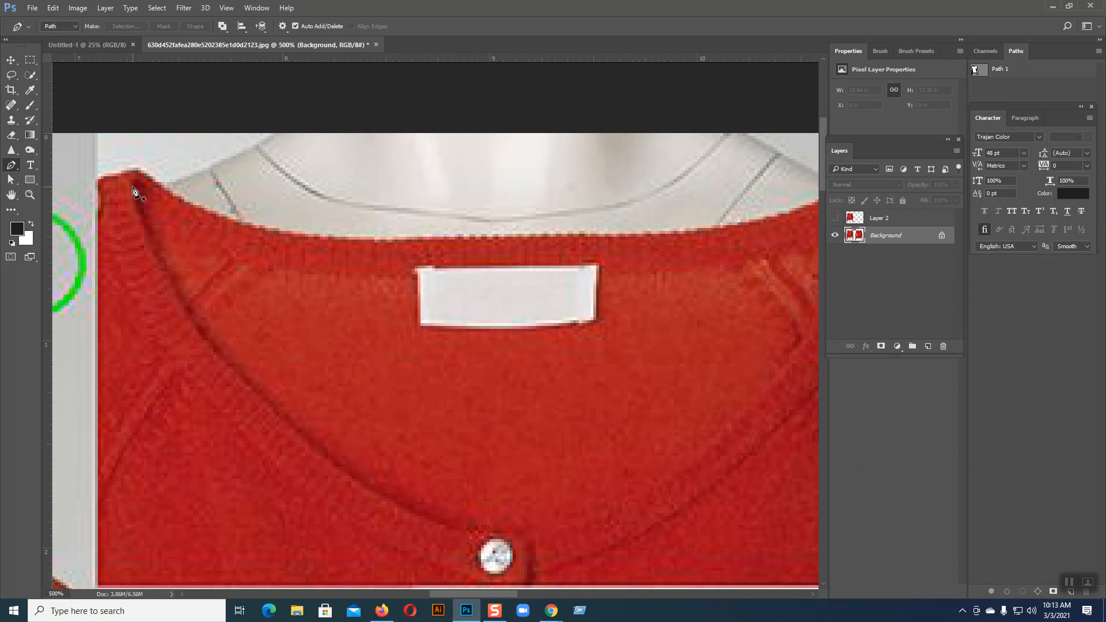
click(98, 180)
click(144, 173)
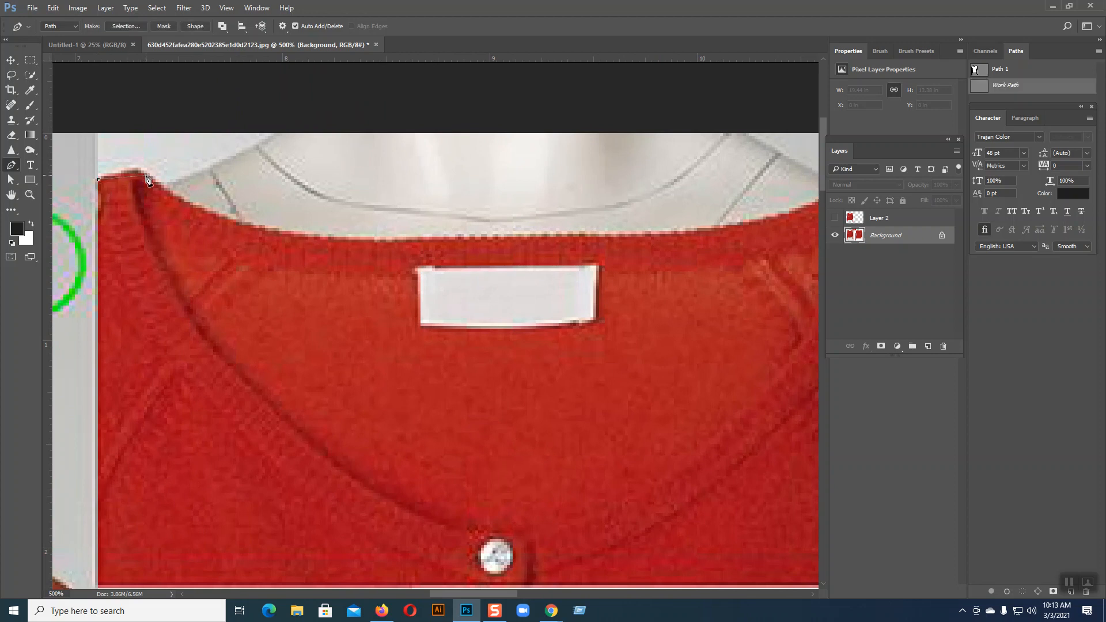
drag(147, 176, 159, 183)
drag(388, 242, 348, 235)
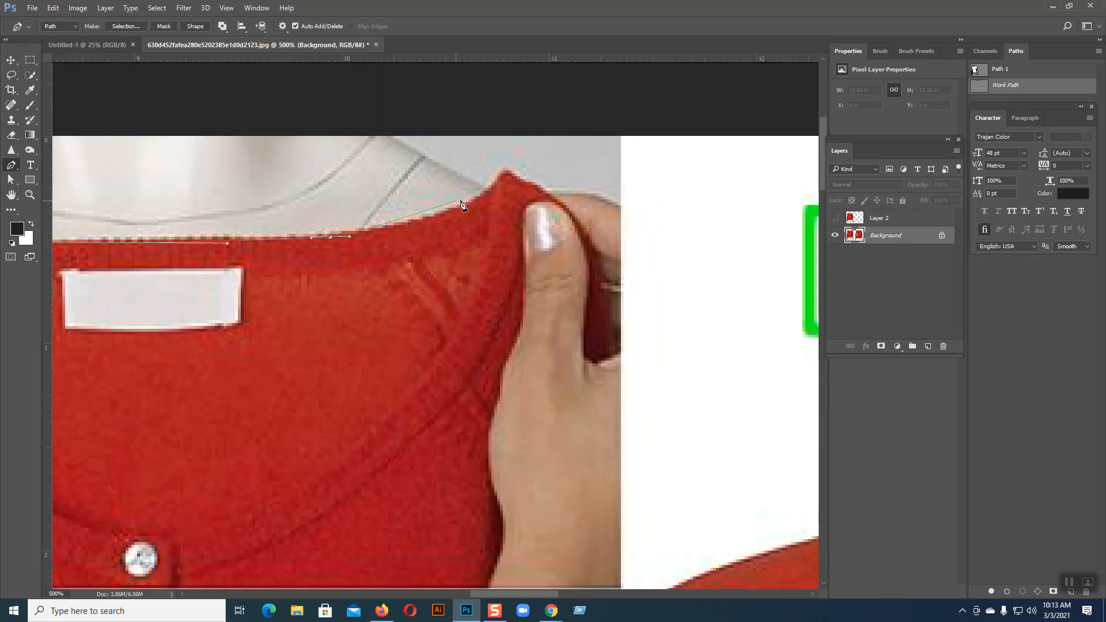
drag(504, 175, 484, 219)
click(504, 172)
click(547, 194)
Continue the path down the right collar band and across the bottom of the neckline past the button.
drag(511, 240, 508, 262)
drag(452, 399, 433, 422)
drag(347, 443, 528, 302)
click(464, 391)
click(418, 406)
click(326, 422)
click(265, 416)
click(199, 394)
click(133, 359)
Carry the path up the outer side of the left collar band and close it at the starting anchor.
drag(135, 360, 337, 458)
click(242, 399)
click(224, 356)
click(190, 309)
click(173, 263)
click(158, 235)
click(150, 203)
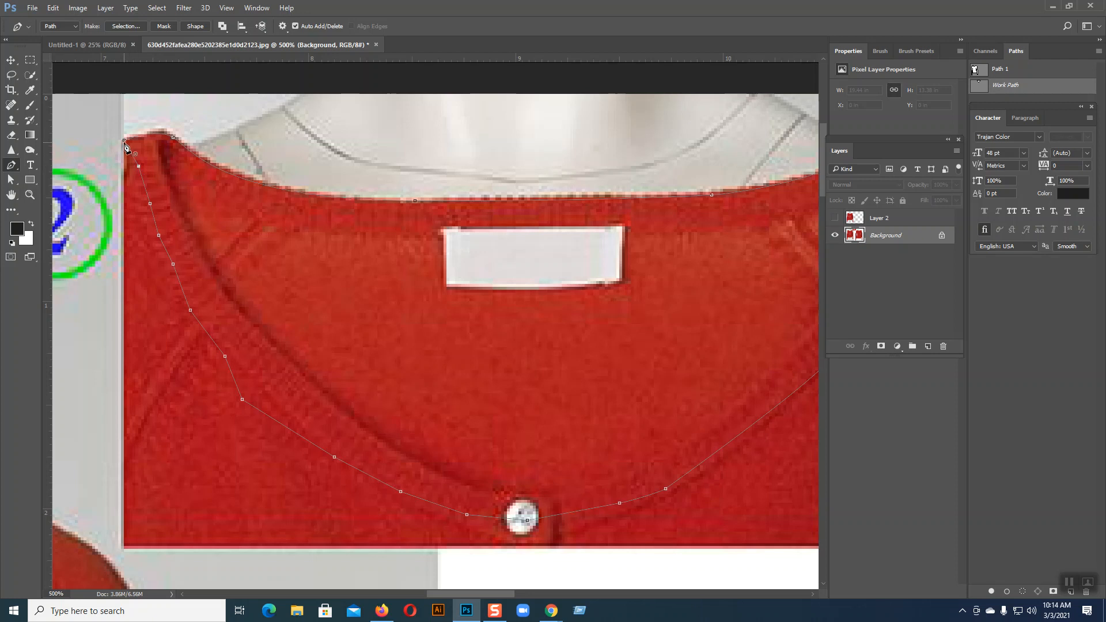
click(124, 140)
Save the neck outline as Path 2 and load it as a selection.
double_click(997, 87)
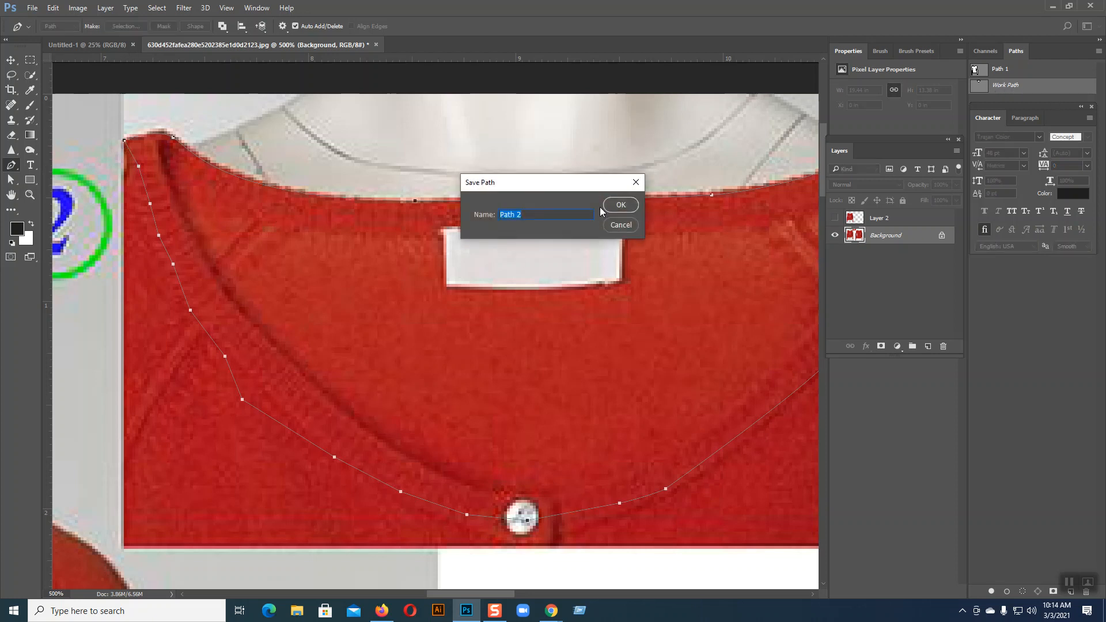
click(619, 207)
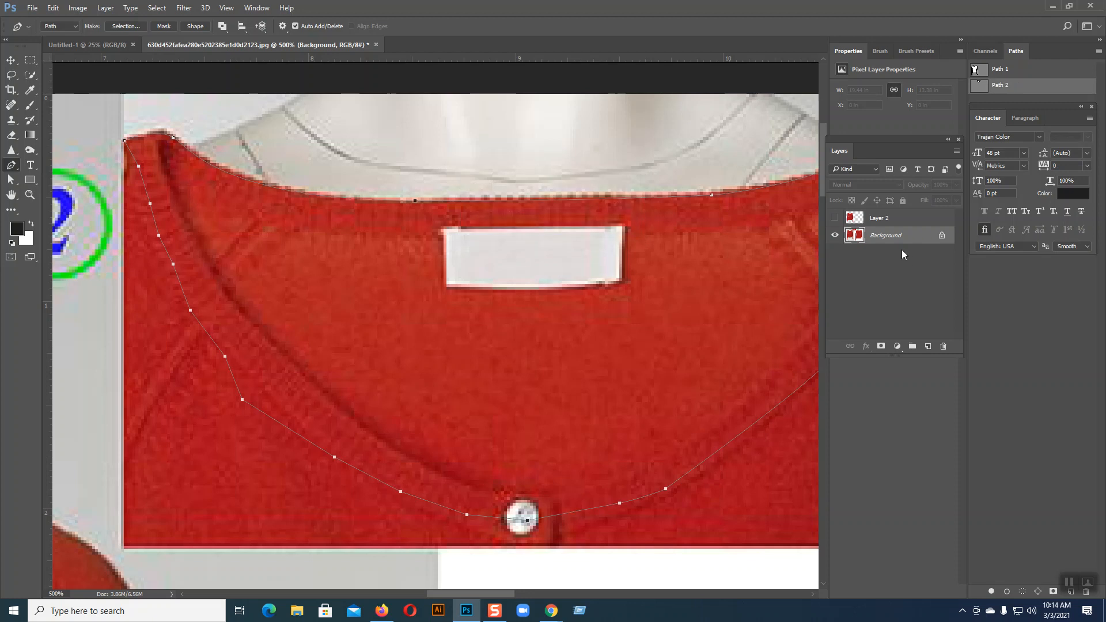
ctrl+click(981, 89)
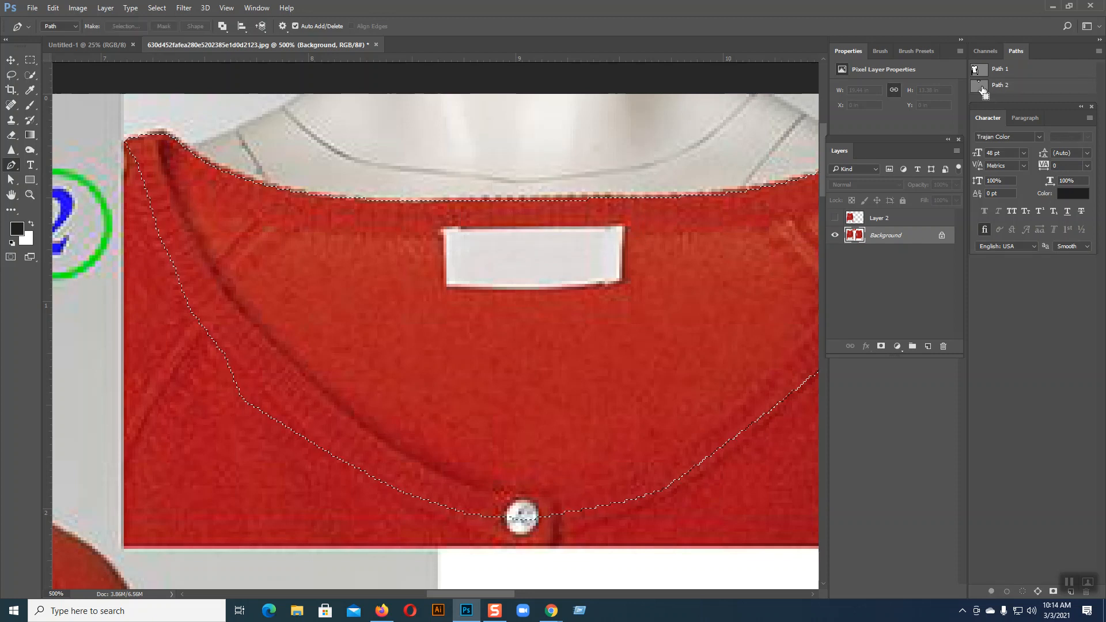
Copy the selected inner neck to a new layer, and swap visibility so Background is hidden and Layer 2 is shown.
key(ctrl+j)
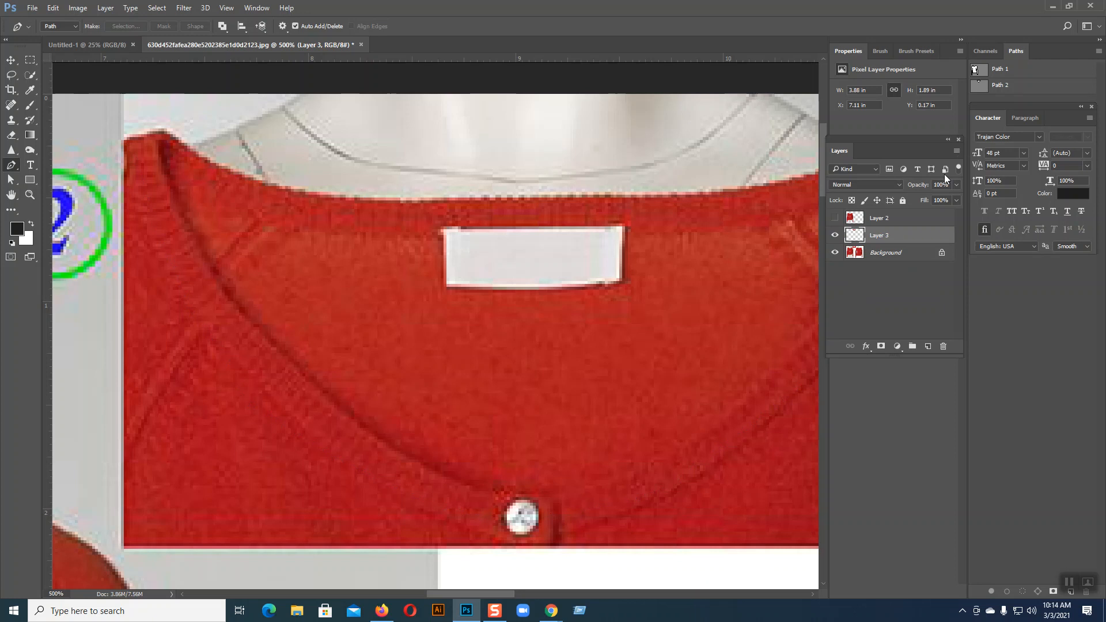
click(838, 253)
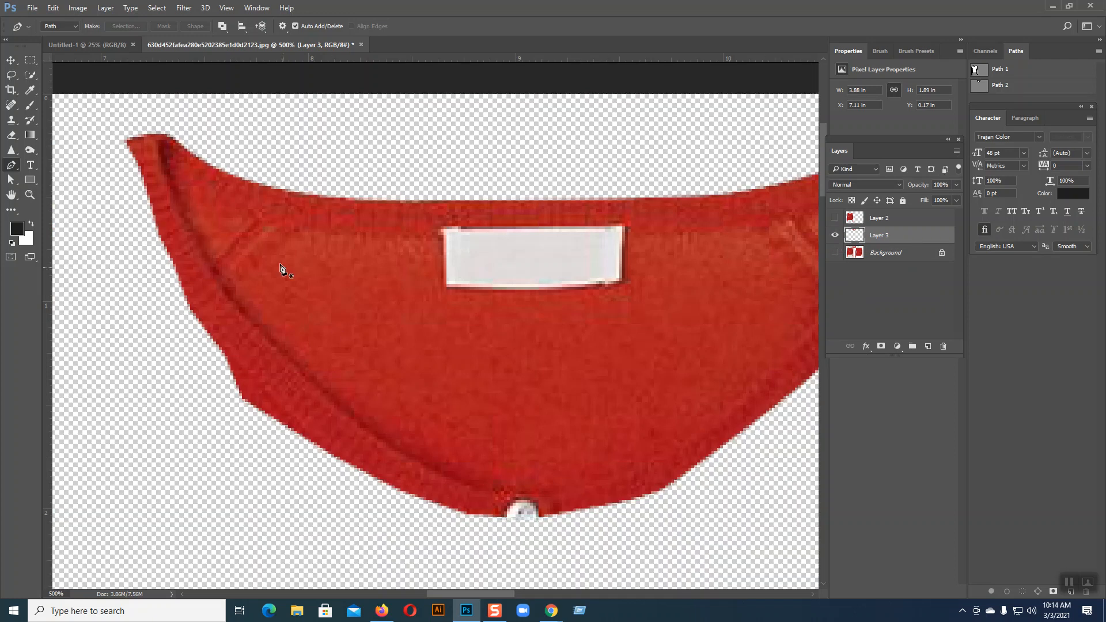
click(835, 218)
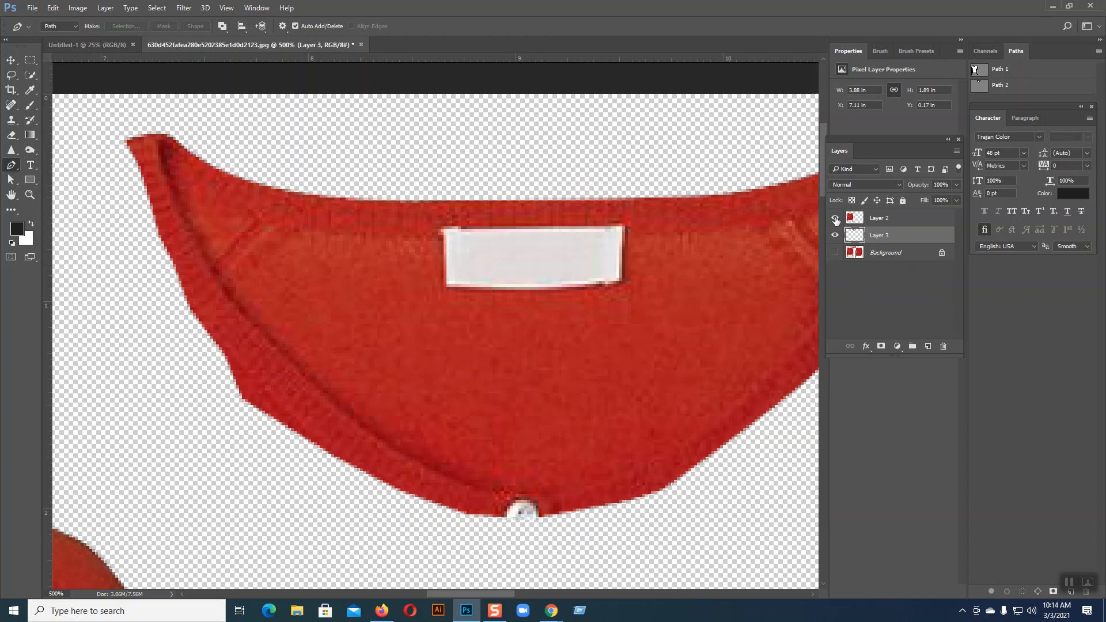
Move the inner neck piece on Layer 3 into the cardigan's neck opening, behind Layer 2.
click(10, 61)
key(ctrl+1)
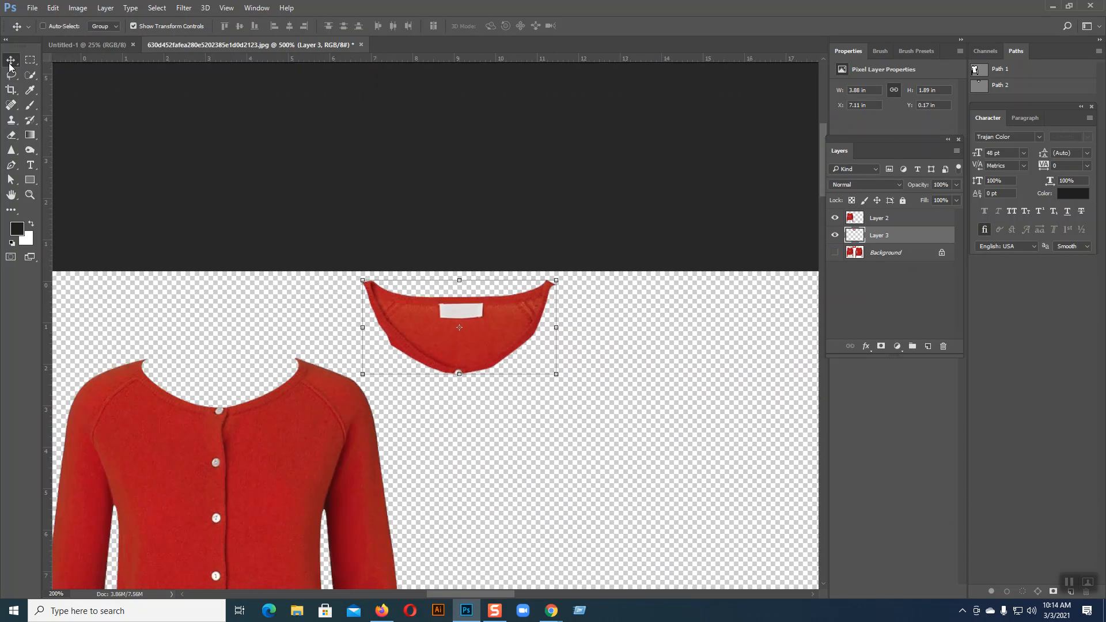
drag(463, 337, 266, 399)
key(ctrl+plus)
key(ctrl+plus)
key(ctrl+plus)
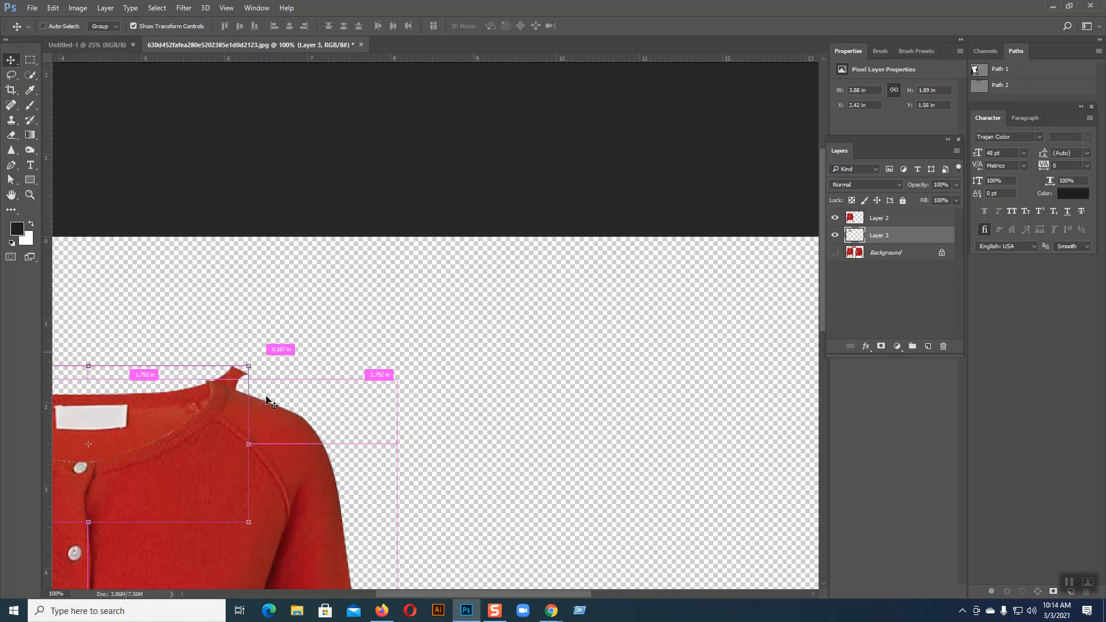
Scale the inner neck piece on Layer 3 down to about 88% and shift it to fit the cardigan's neck opening.
drag(309, 441, 662, 370)
mouse_move(259, 521)
mouse_down()
mouse_move(617, 444)
mouse_move(605, 414)
mouse_up()
drag(763, 230, 741, 246)
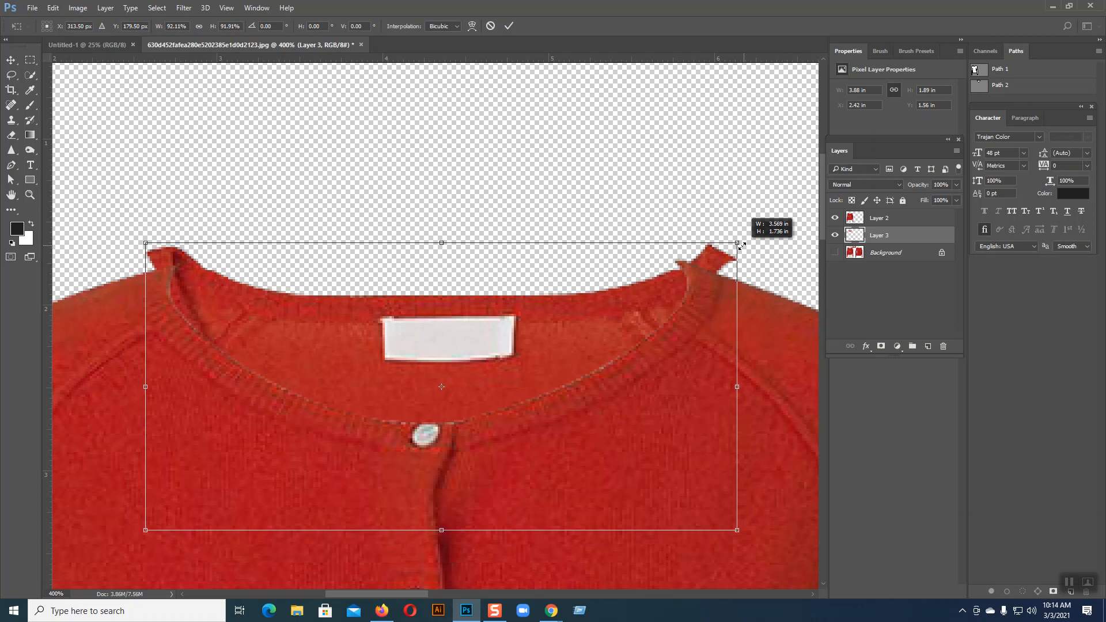
drag(520, 334, 515, 343)
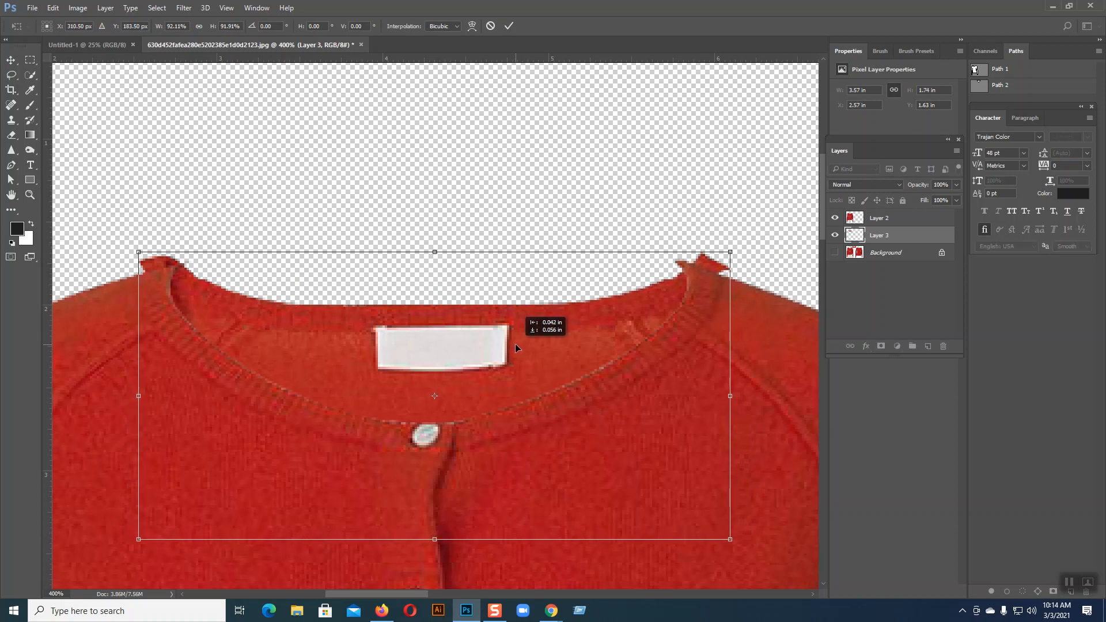
drag(727, 254, 718, 256)
drag(457, 378, 447, 375)
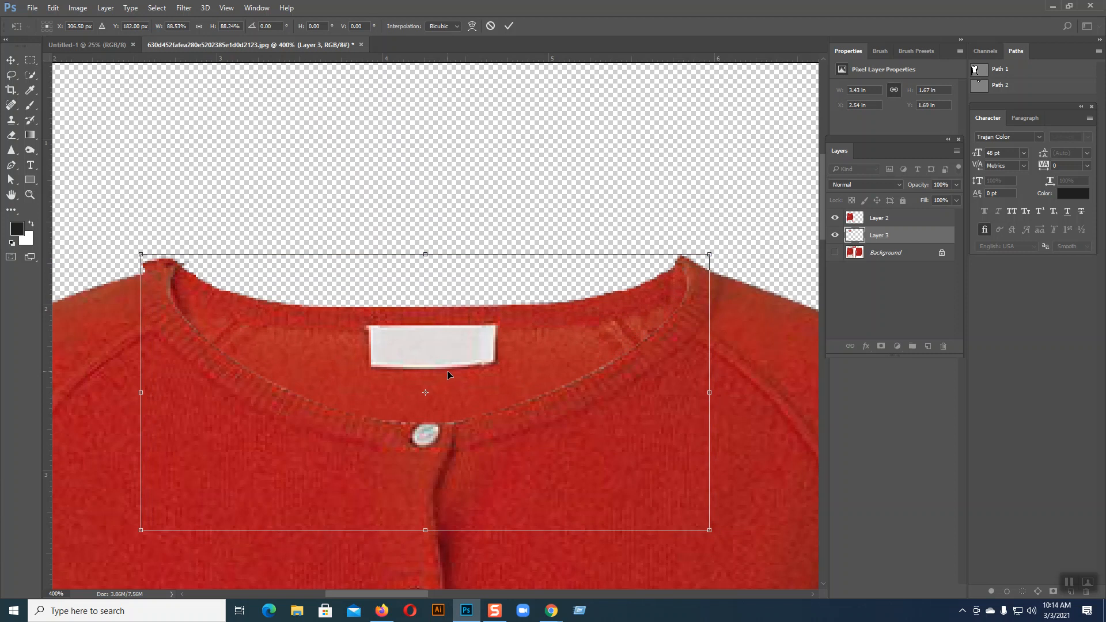
Nudge the inner neck piece left, enlarge it to about 91% and realign it between the two collar ends.
key(ctrl+plus)
key(ctrl+plus)
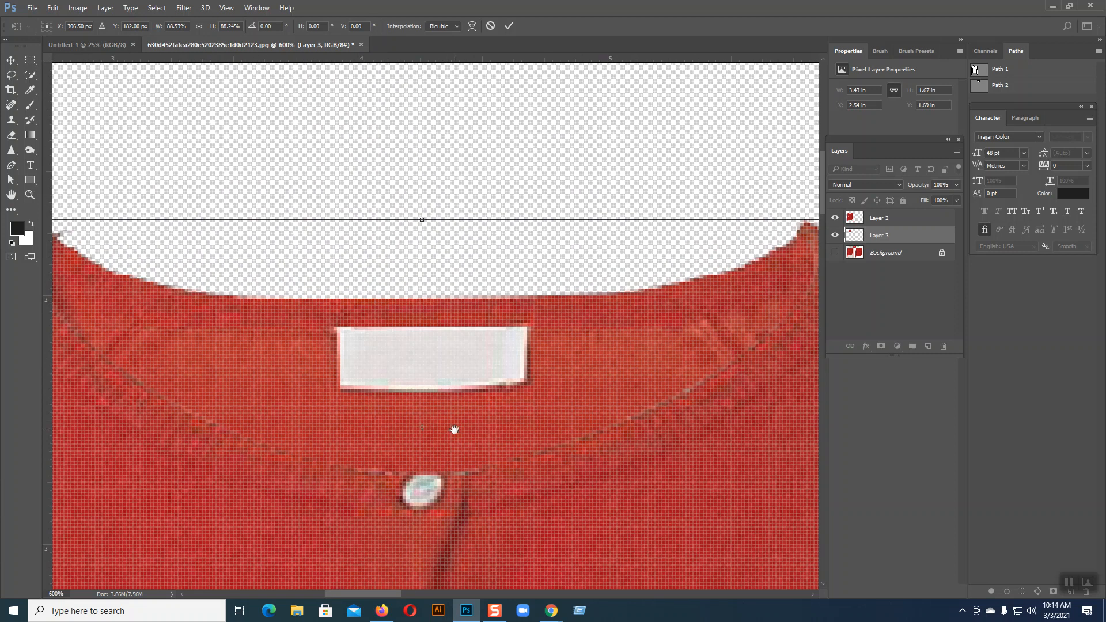
drag(454, 429, 569, 376)
drag(475, 368, 511, 375)
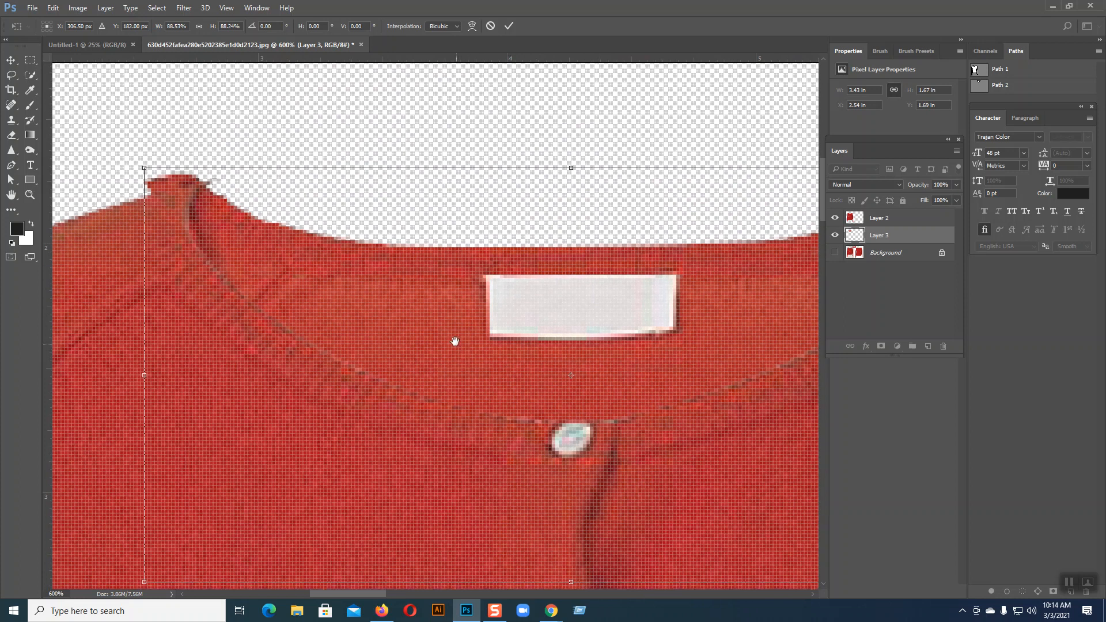
drag(455, 341, 452, 333)
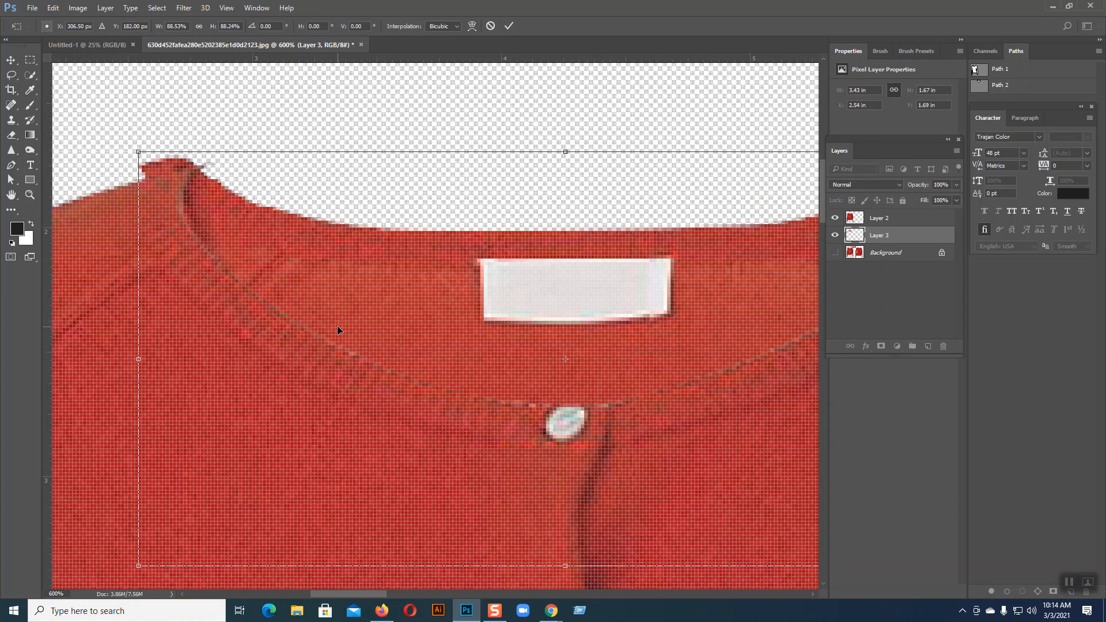
key(Left)
drag(495, 315, 296, 358)
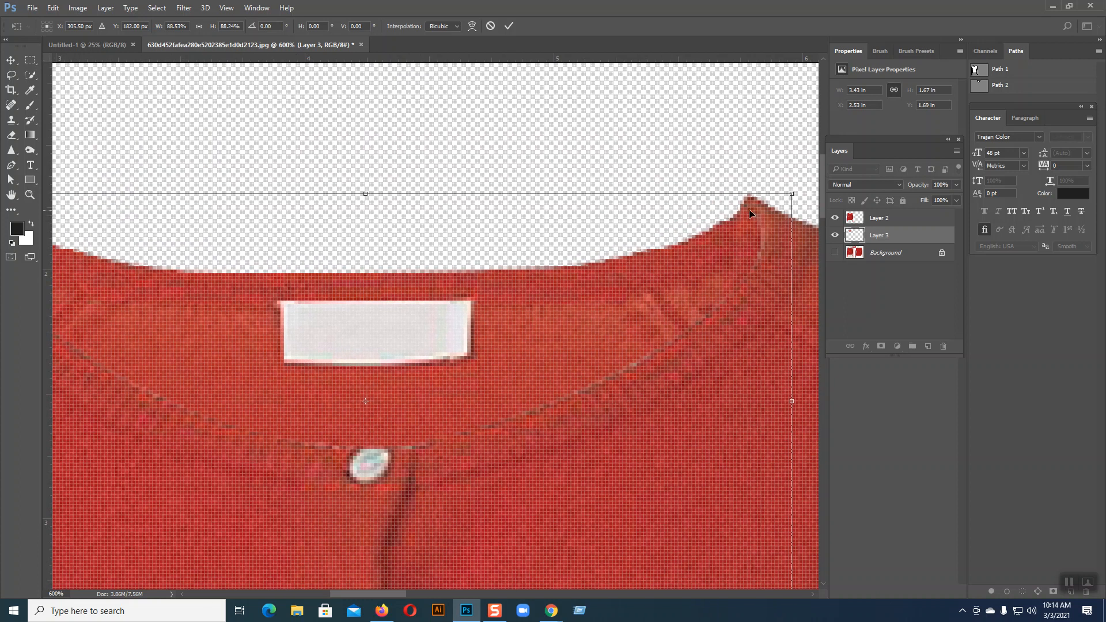
drag(787, 197, 804, 198)
mouse_move(651, 288)
mouse_down()
mouse_move(648, 302)
mouse_move(643, 289)
mouse_up()
drag(591, 338, 807, 330)
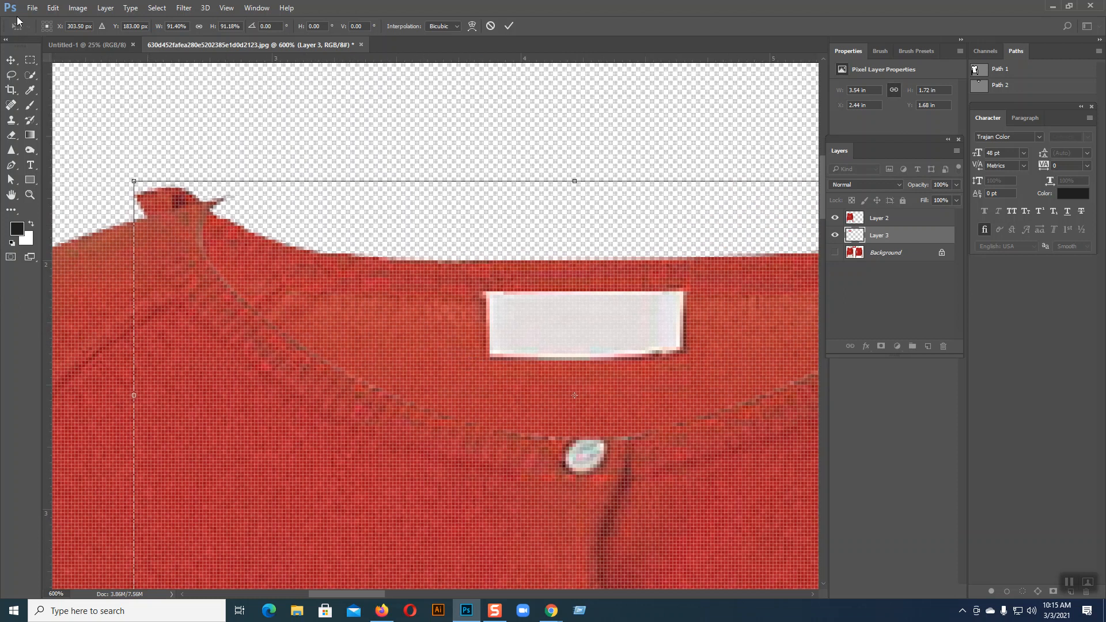
Warp the inner neck's upper-left corner inward and down so its end tucks behind the left collar.
click(53, 8)
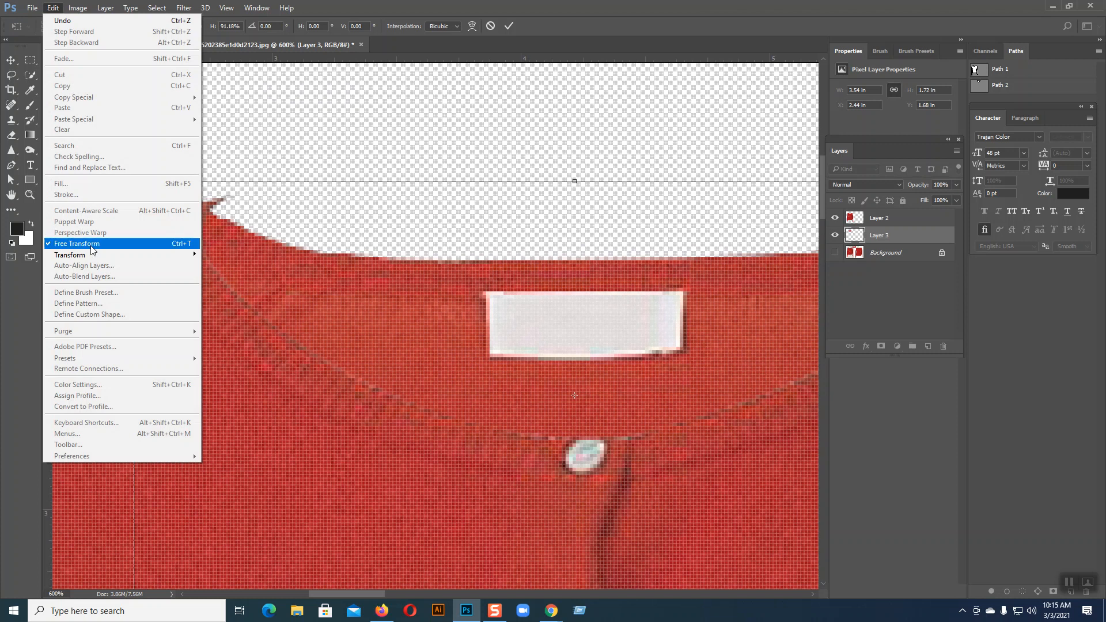
mouse_move(140, 256)
click(231, 325)
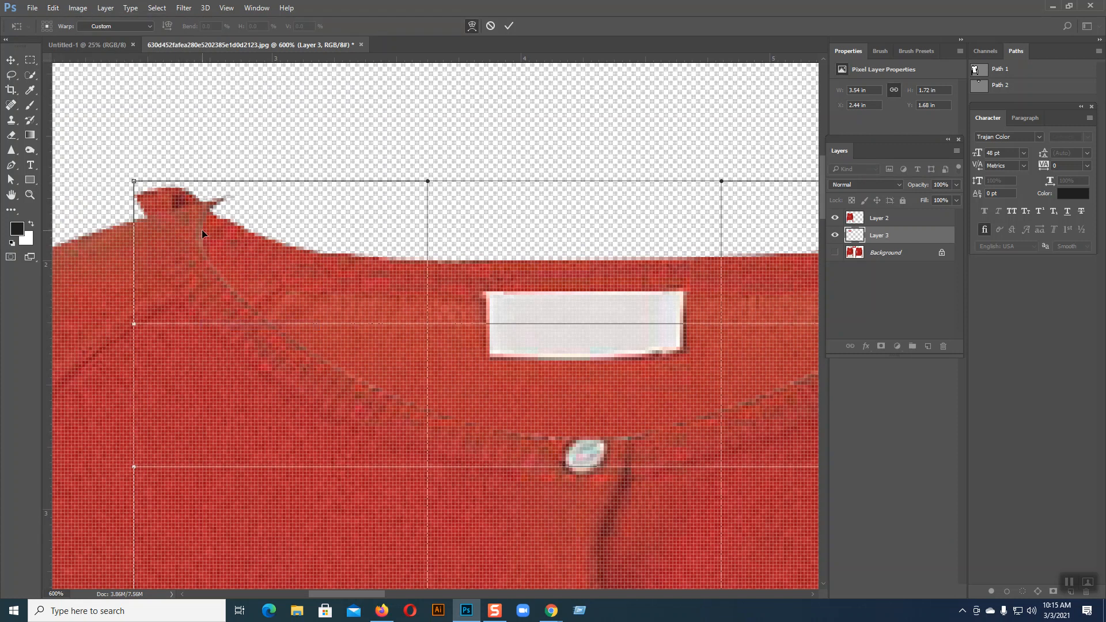
drag(136, 180, 171, 195)
mouse_move(133, 325)
mouse_down()
mouse_move(106, 316)
mouse_move(116, 311)
mouse_up()
drag(171, 198, 174, 201)
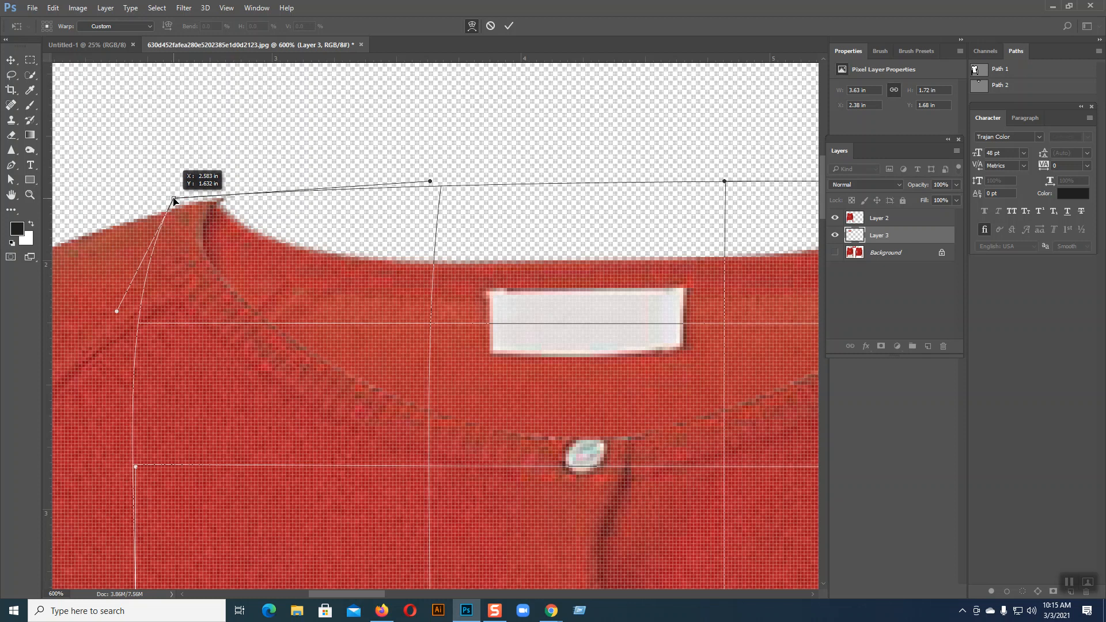
Warp the inner neck's upper-right corner up and outward to meet the right collar end, and apply the transform.
drag(517, 286, 133, 289)
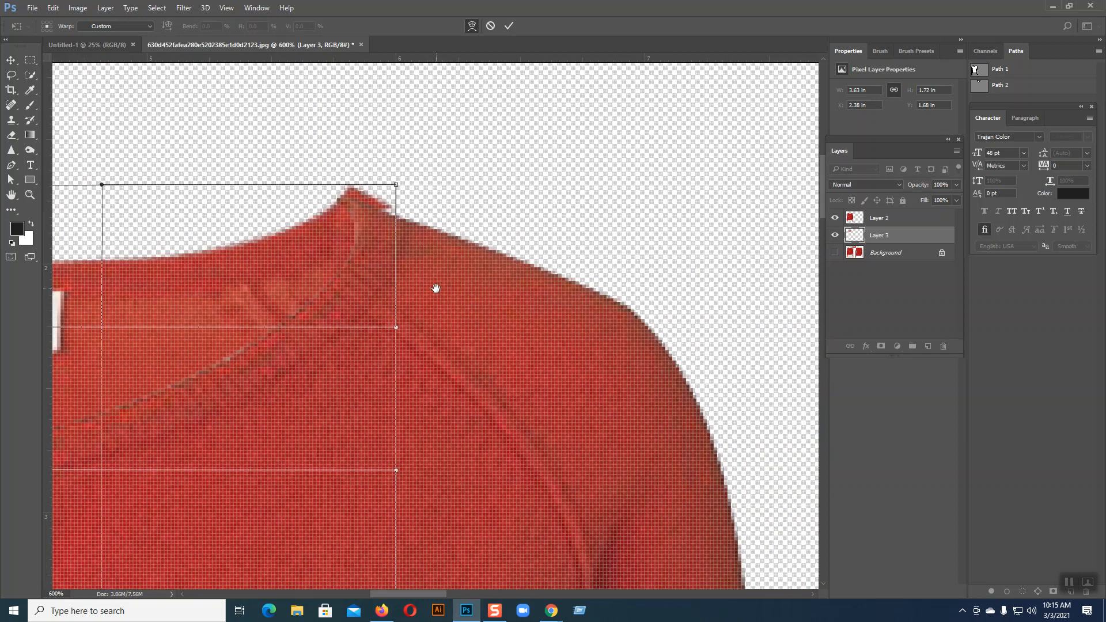
mouse_move(399, 184)
mouse_down()
mouse_move(389, 189)
mouse_move(414, 181)
mouse_move(409, 172)
mouse_move(410, 188)
mouse_up()
drag(102, 186, 103, 156)
drag(408, 191, 417, 181)
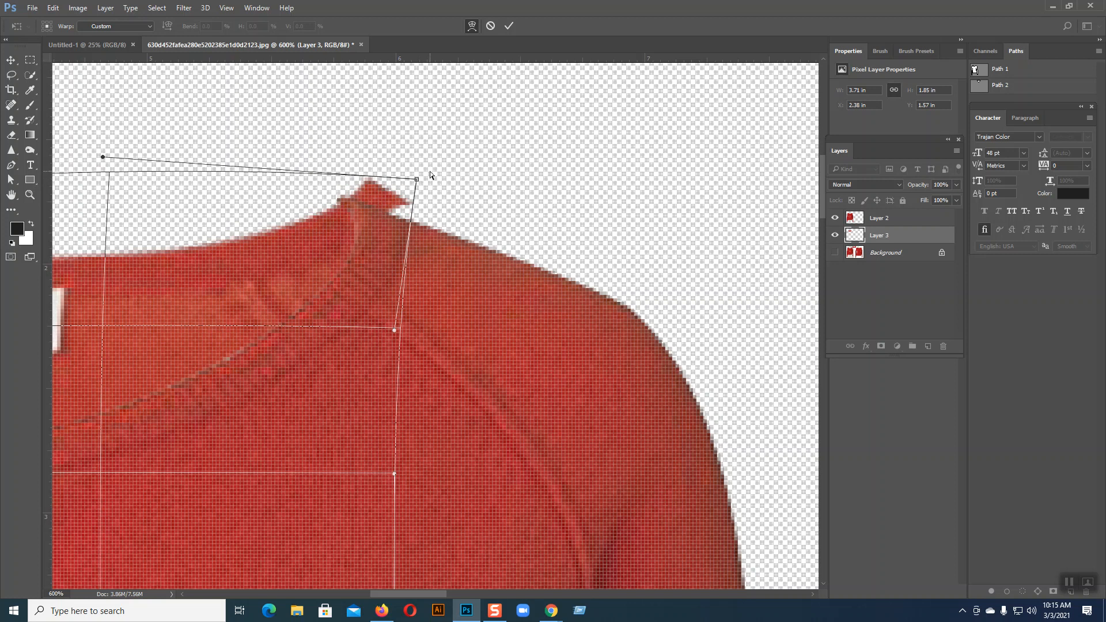
drag(394, 330, 423, 336)
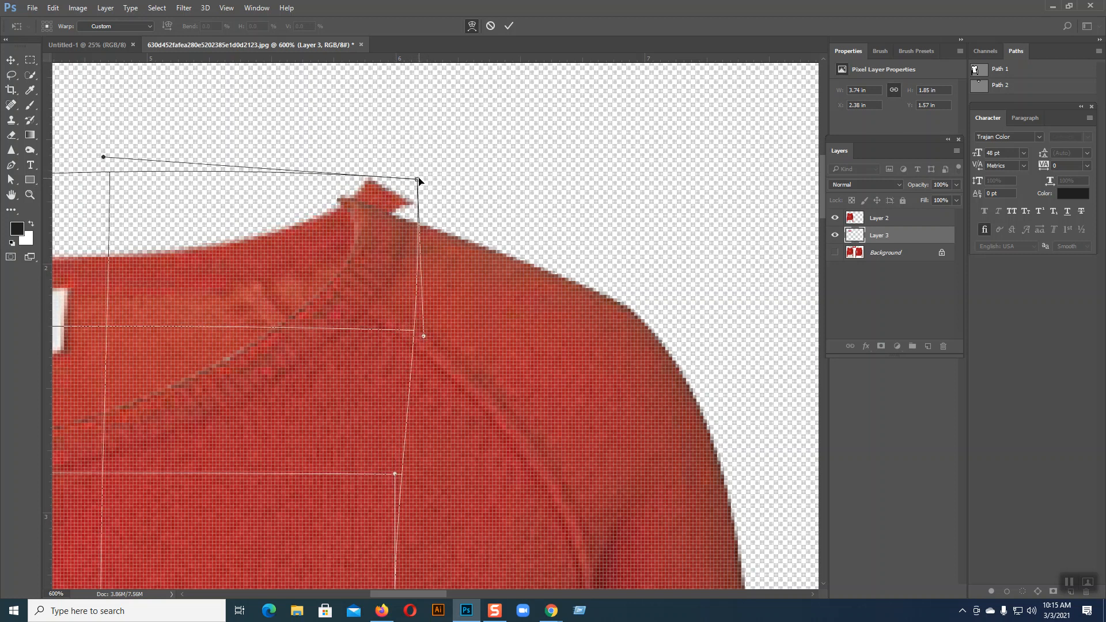
drag(417, 179, 416, 179)
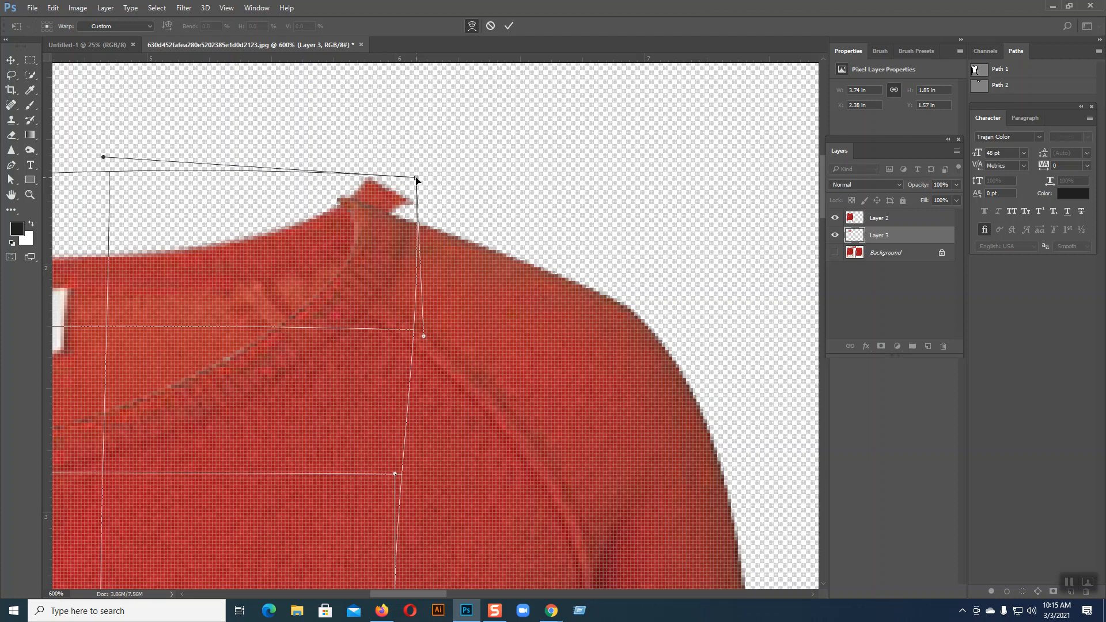
key(Return)
Erase the stray fabric of Layer 3 sticking out above the right collar end with a 15 px hard eraser.
scroll(415, 178, down, 2)
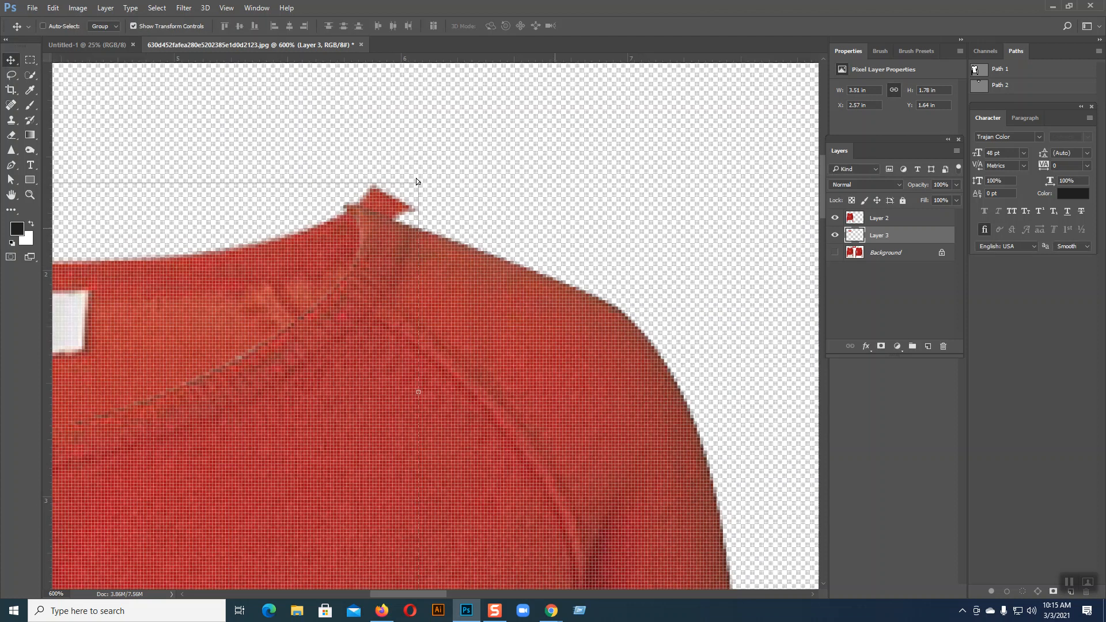
scroll(415, 178, down, 2)
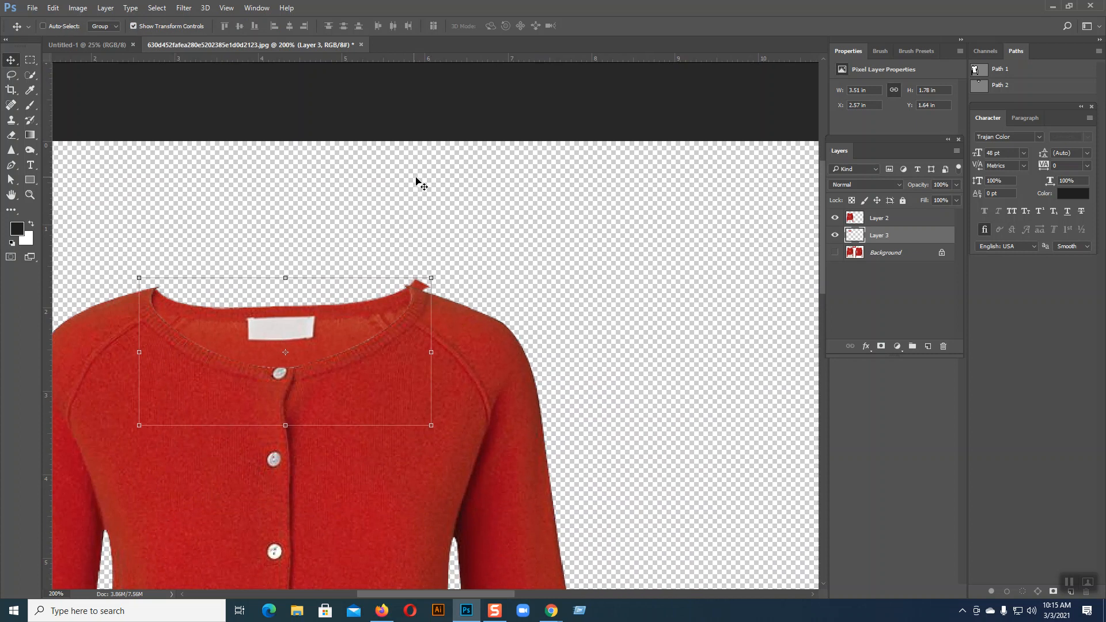
scroll(416, 179, up, 3)
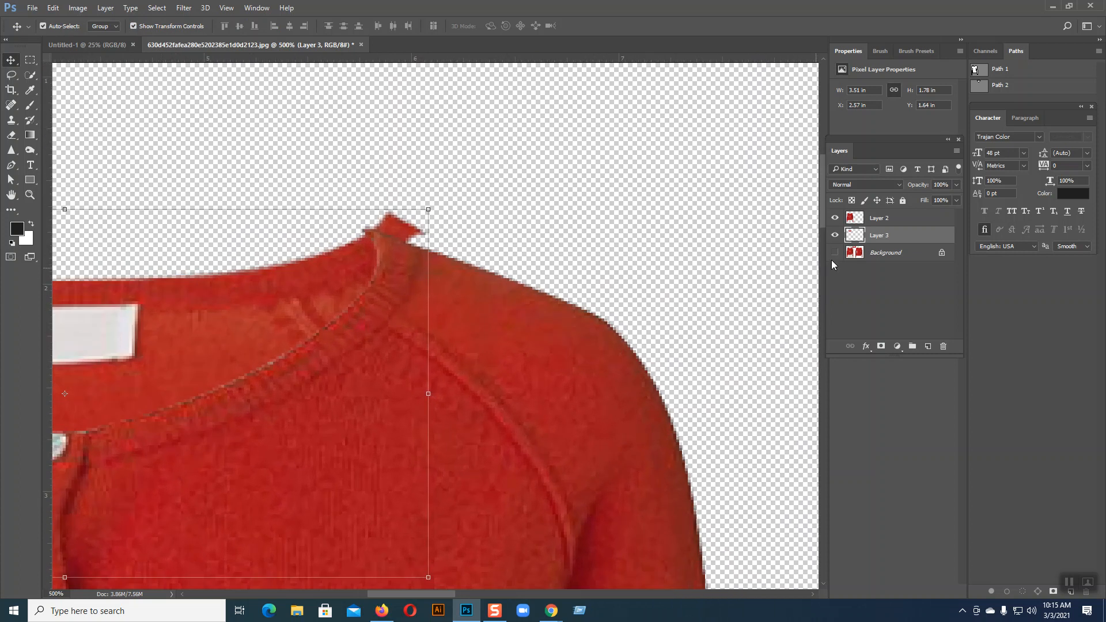
click(12, 135)
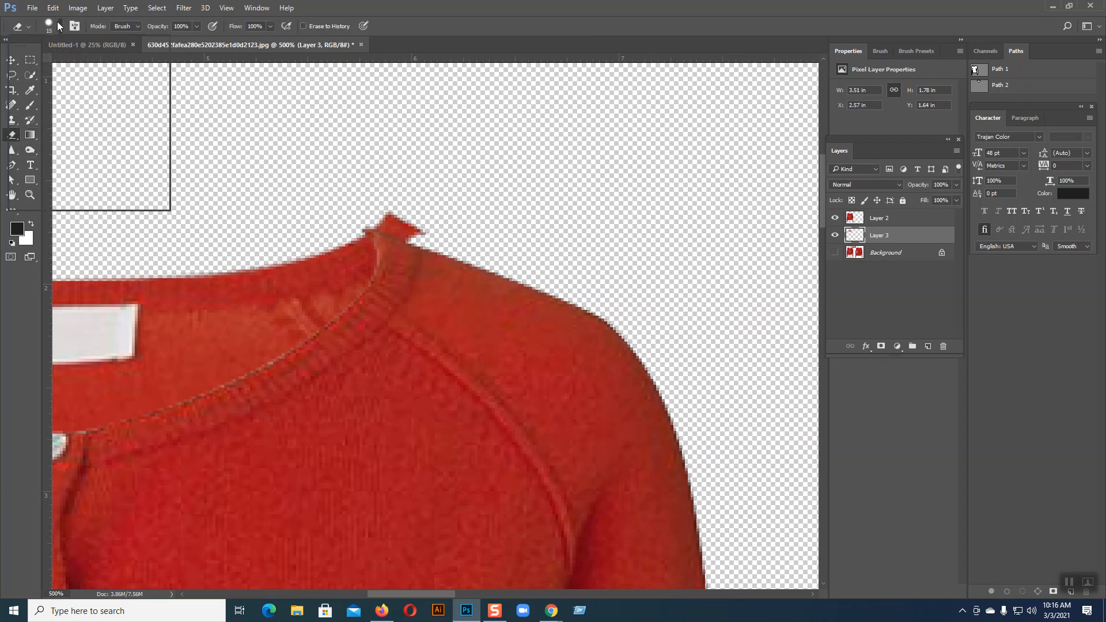
click(58, 25)
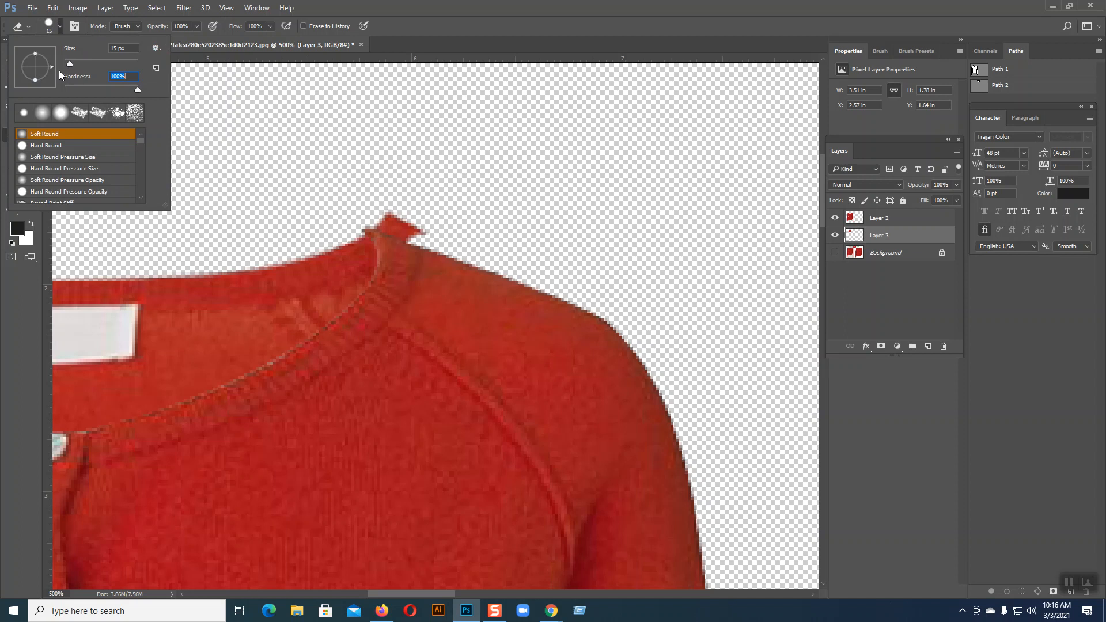
mouse_move(430, 216)
mouse_down()
mouse_move(395, 197)
mouse_move(412, 217)
mouse_move(389, 208)
mouse_move(414, 222)
mouse_move(387, 206)
mouse_move(347, 215)
mouse_up()
key(space)
drag(232, 266, 749, 267)
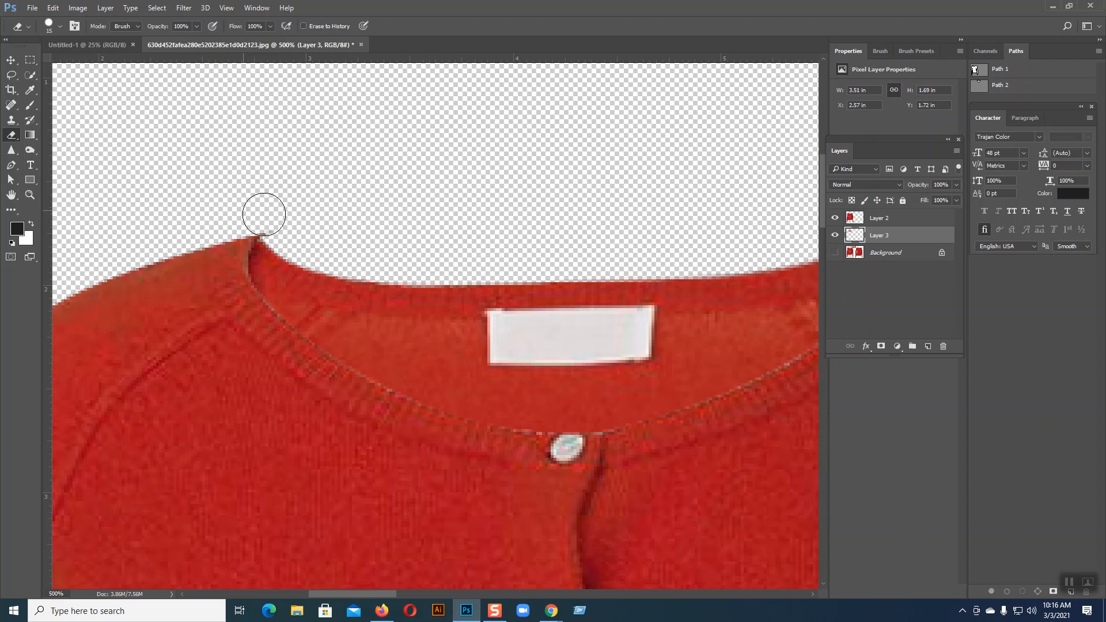
With Layer 2 selected, check the neck joint at both collar ends, both close up and zoomed out.
click(858, 218)
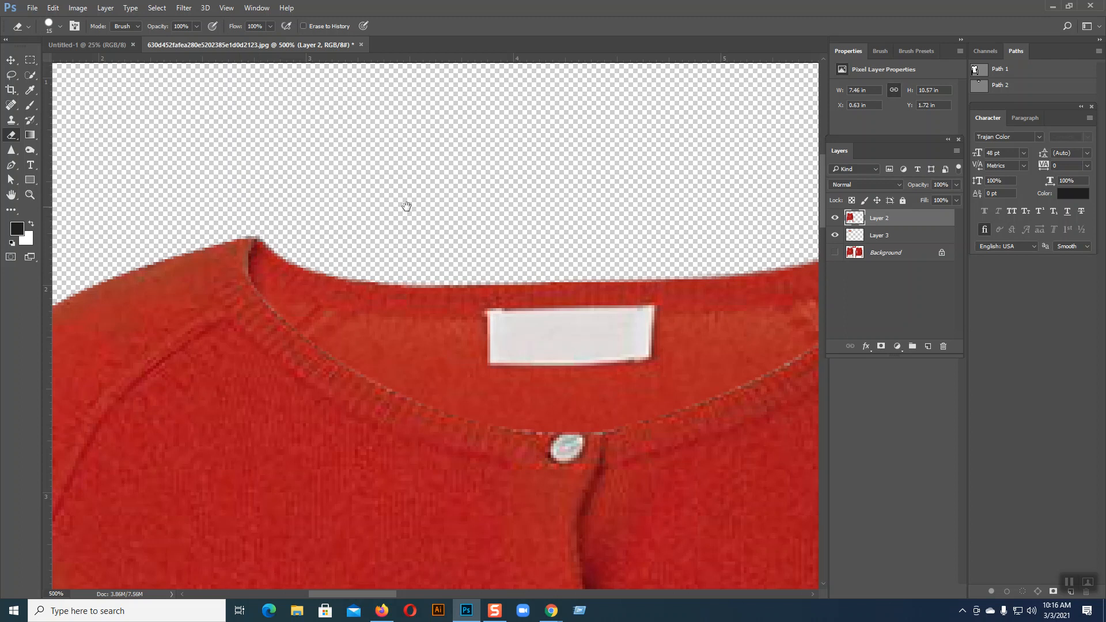
drag(408, 206, 128, 237)
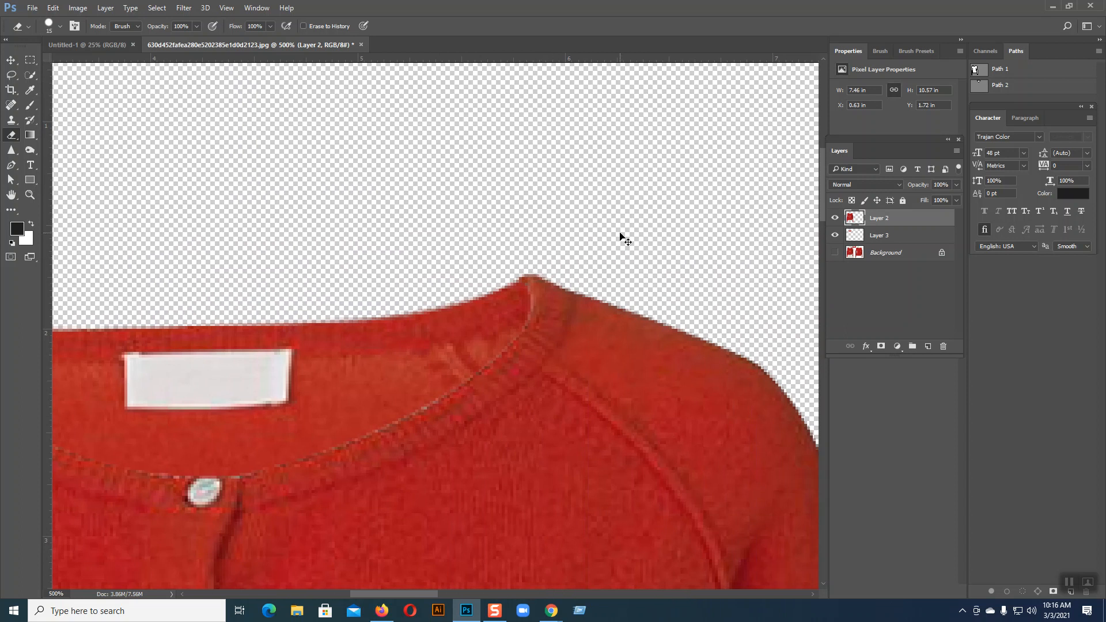
key(ctrl+minus)
key(ctrl+minus)
key(ctrl+minus)
key(ctrl+minus)
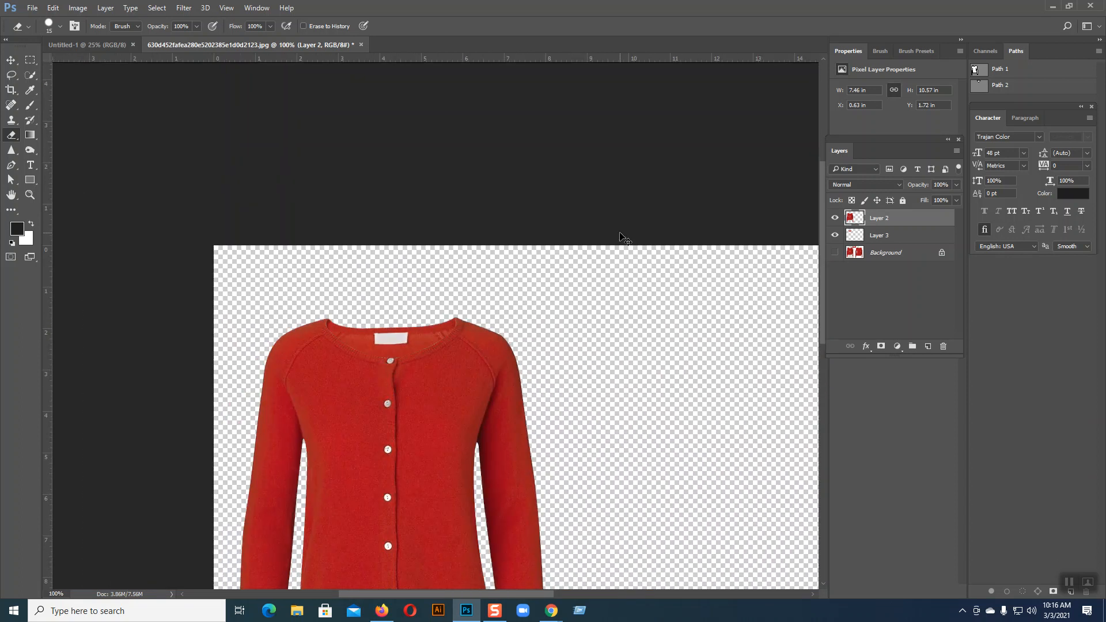
key(ctrl+plus)
key(ctrl+plus)
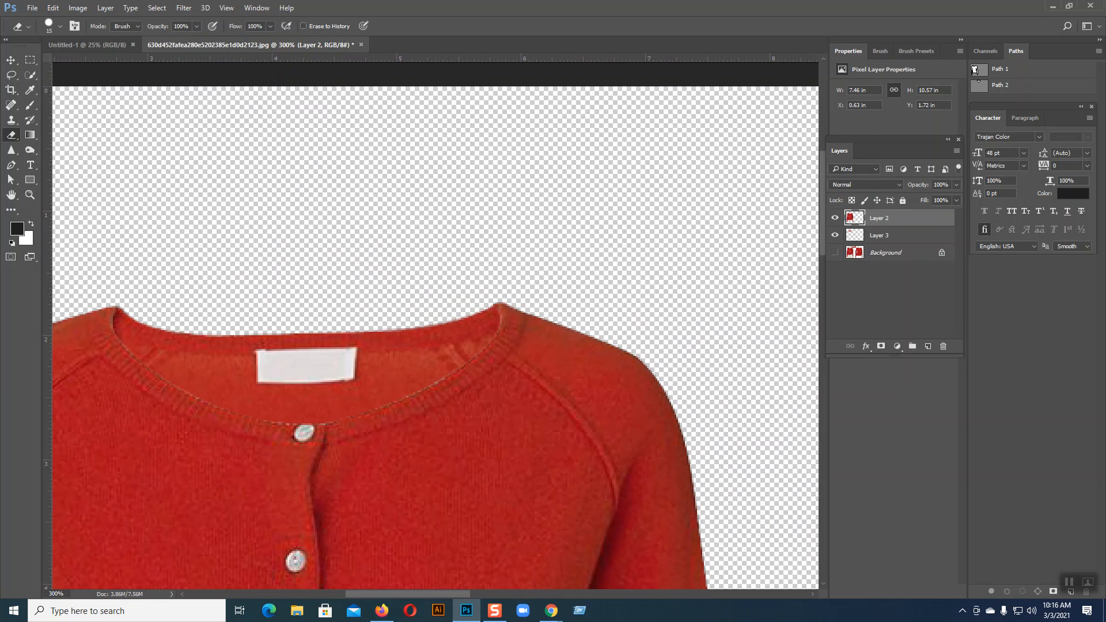
click(10, 60)
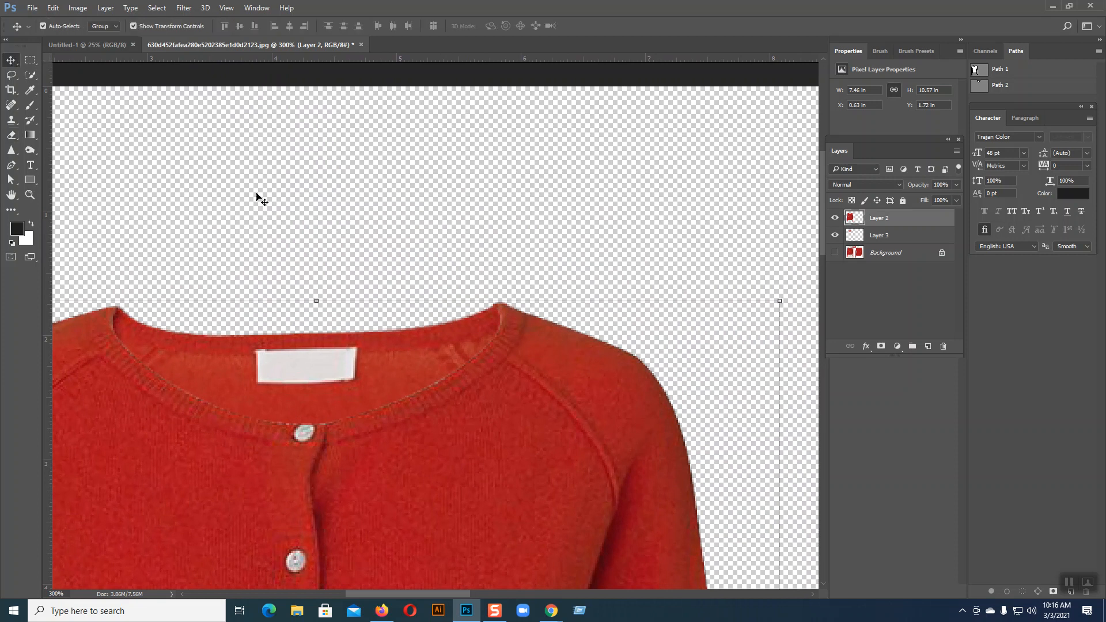
click(434, 199)
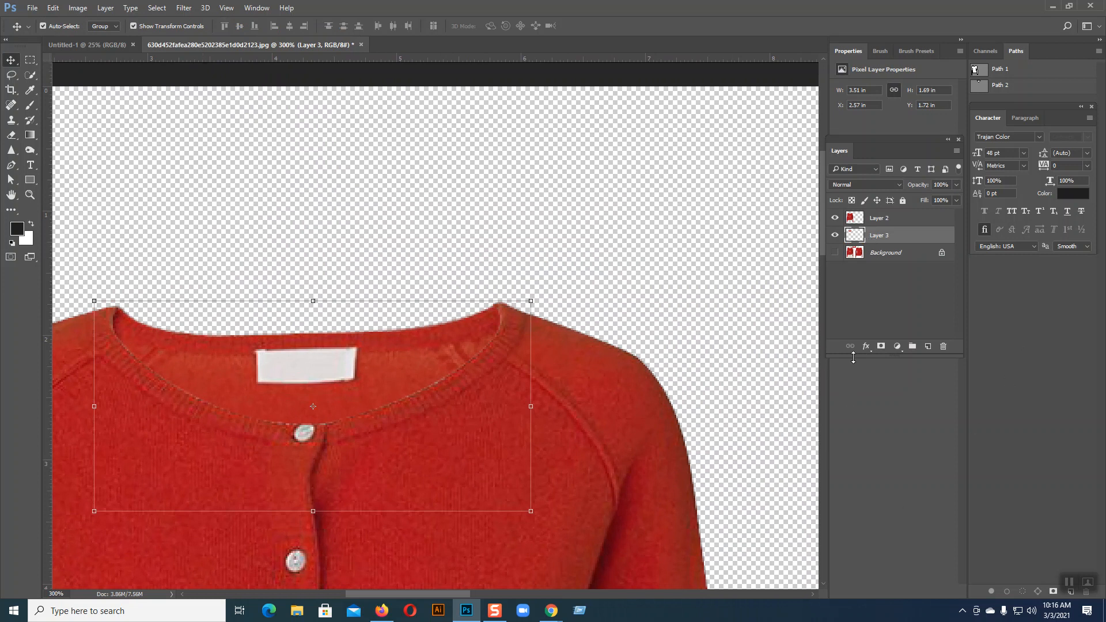
click(868, 346)
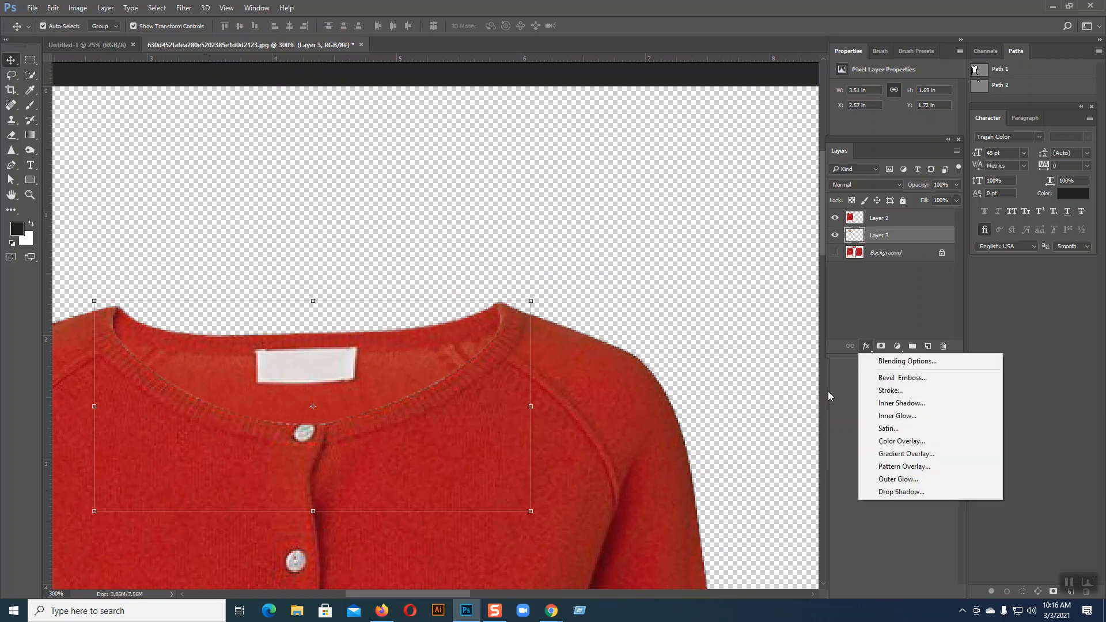
click(827, 392)
Add a drop shadow to Layer 2 and reposition it to a 45° angle with 1 px distance.
click(579, 401)
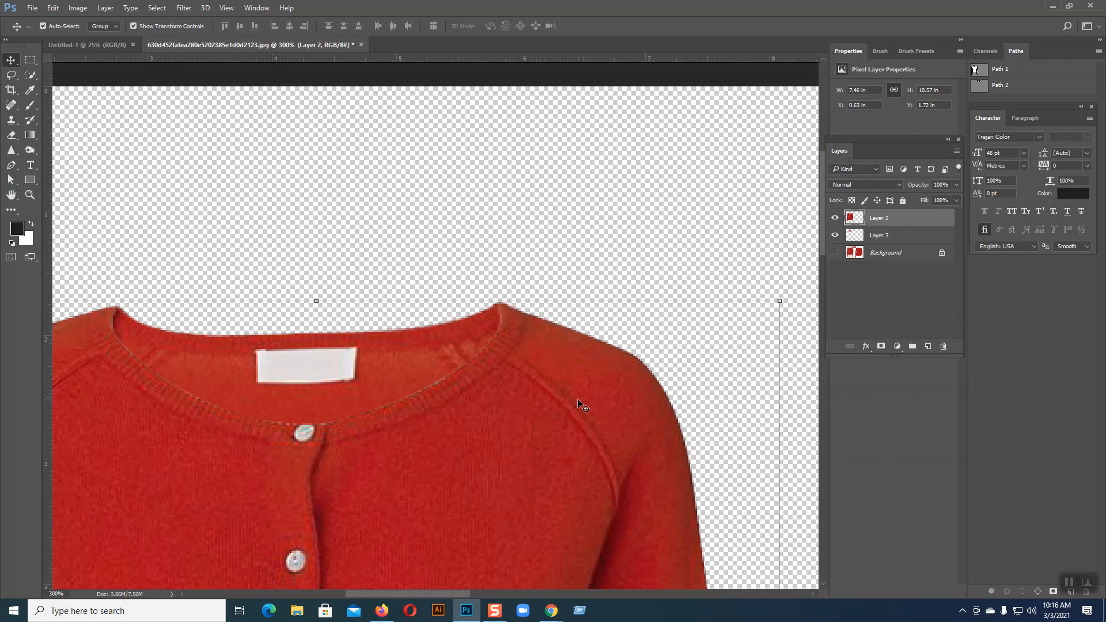
drag(459, 466, 597, 410)
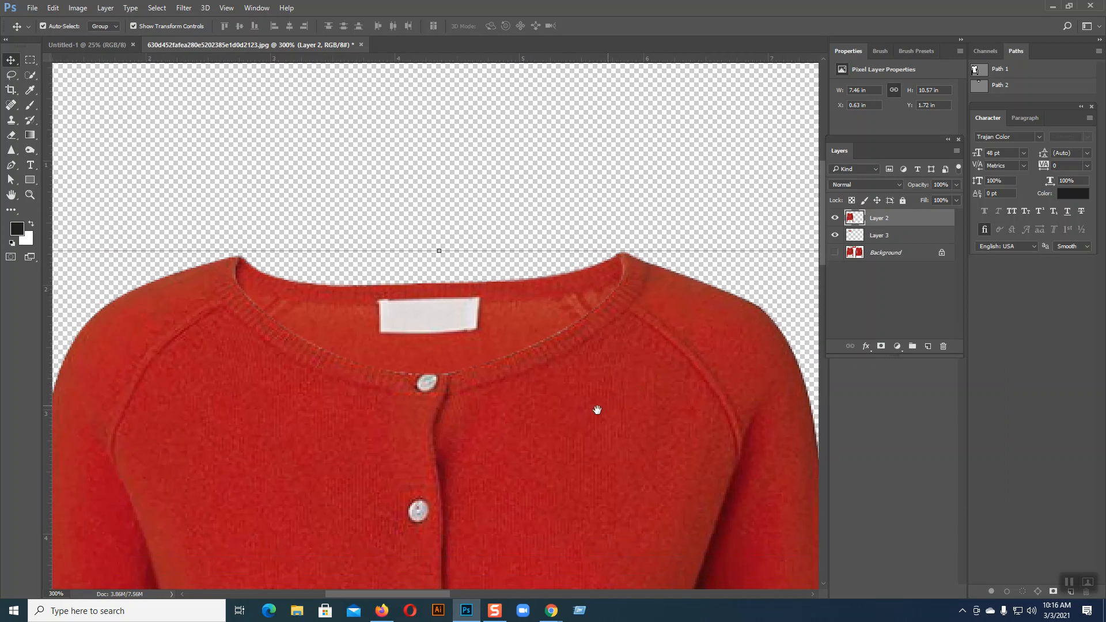
click(866, 346)
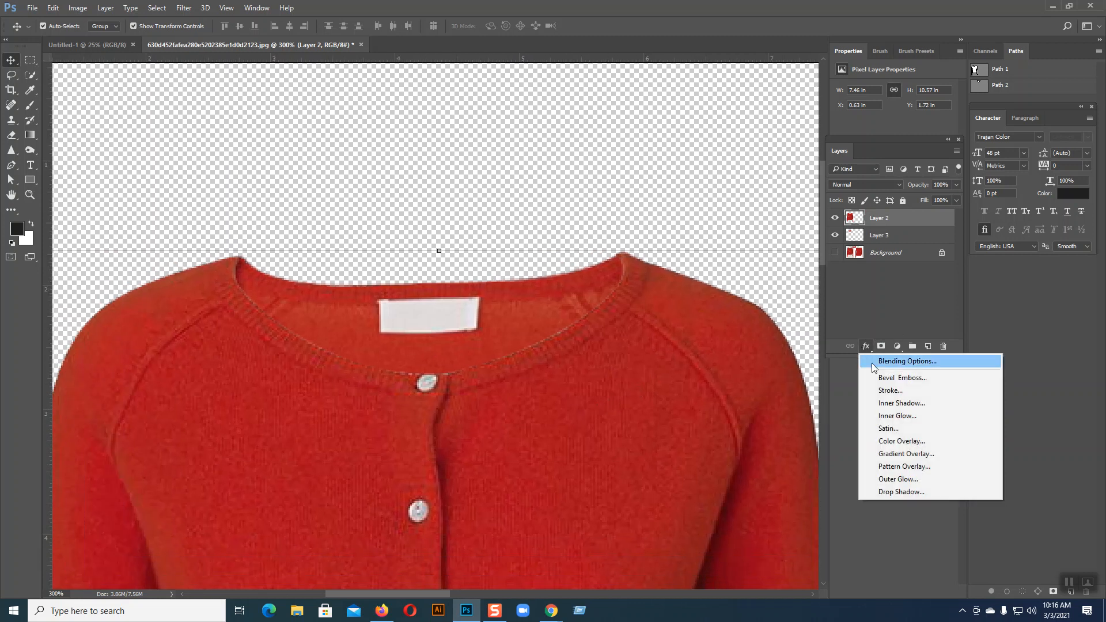
click(886, 492)
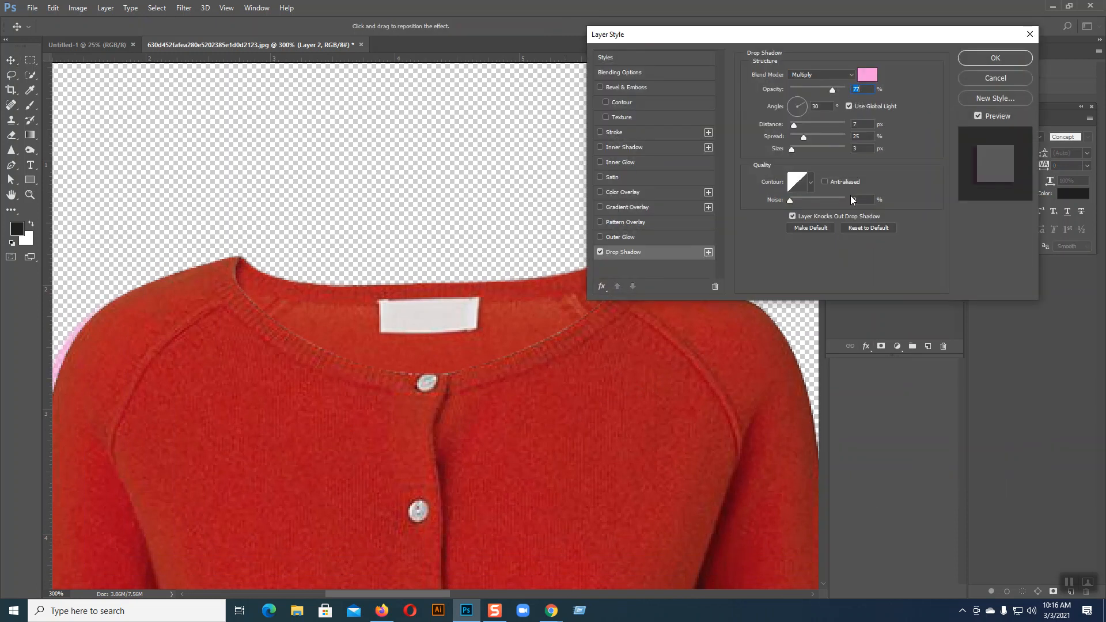
mouse_move(371, 346)
mouse_down()
mouse_move(400, 333)
mouse_move(379, 339)
mouse_up()
Set the drop shadow colour to dark grey 363636 and its size to 24 px.
click(868, 74)
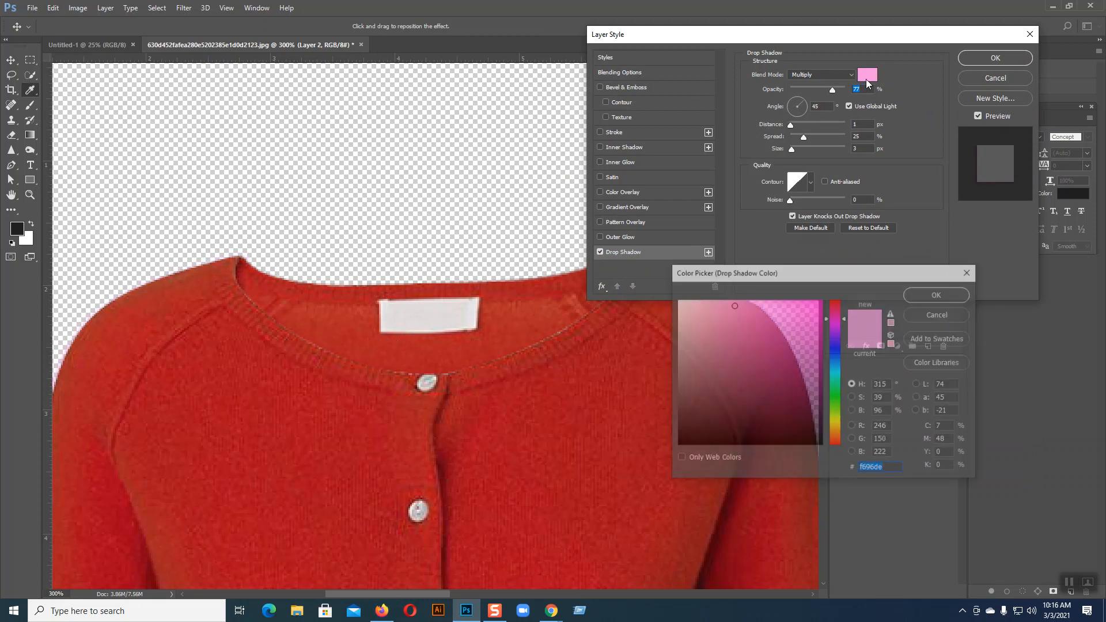
drag(703, 433, 660, 411)
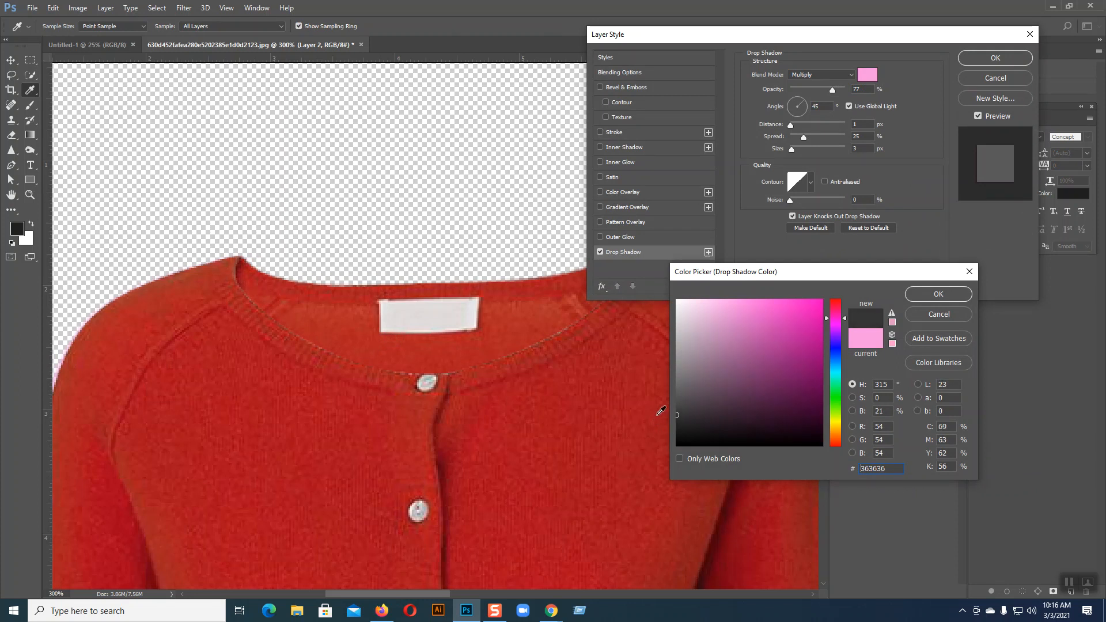
click(938, 295)
drag(791, 150, 798, 151)
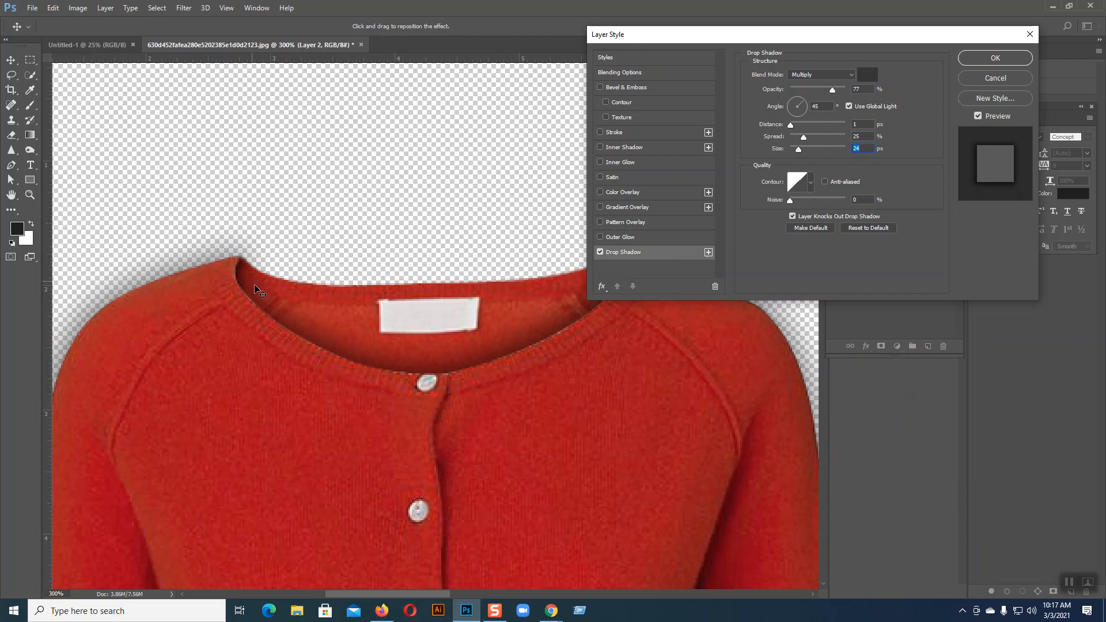
Reduce the size of Layer 2's drop shadow to 16 px and apply the layer style.
drag(799, 148, 796, 147)
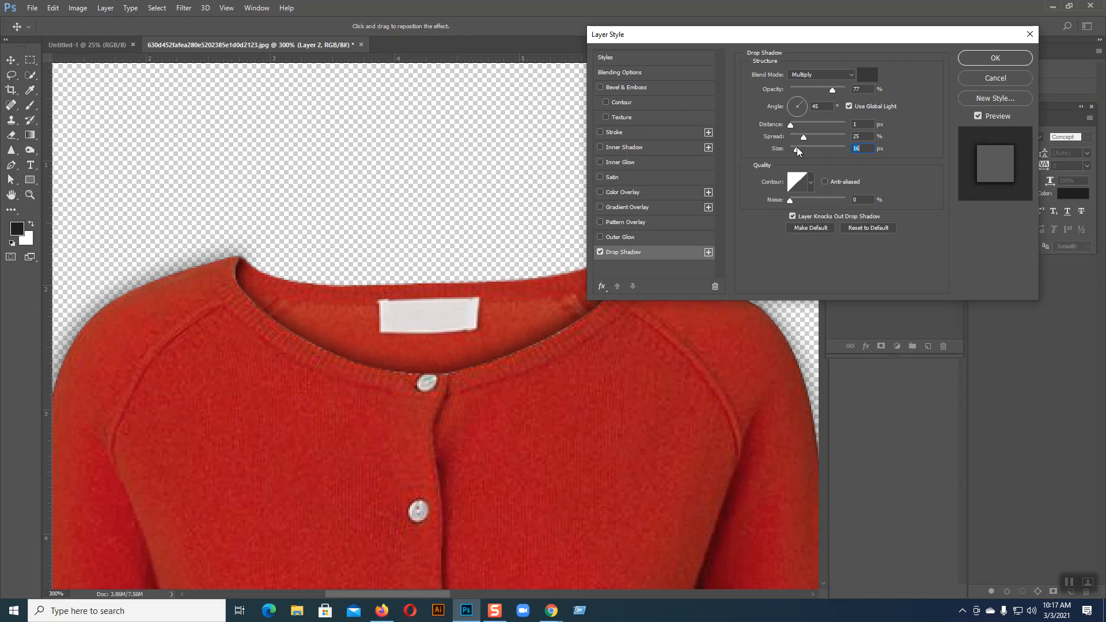
click(995, 59)
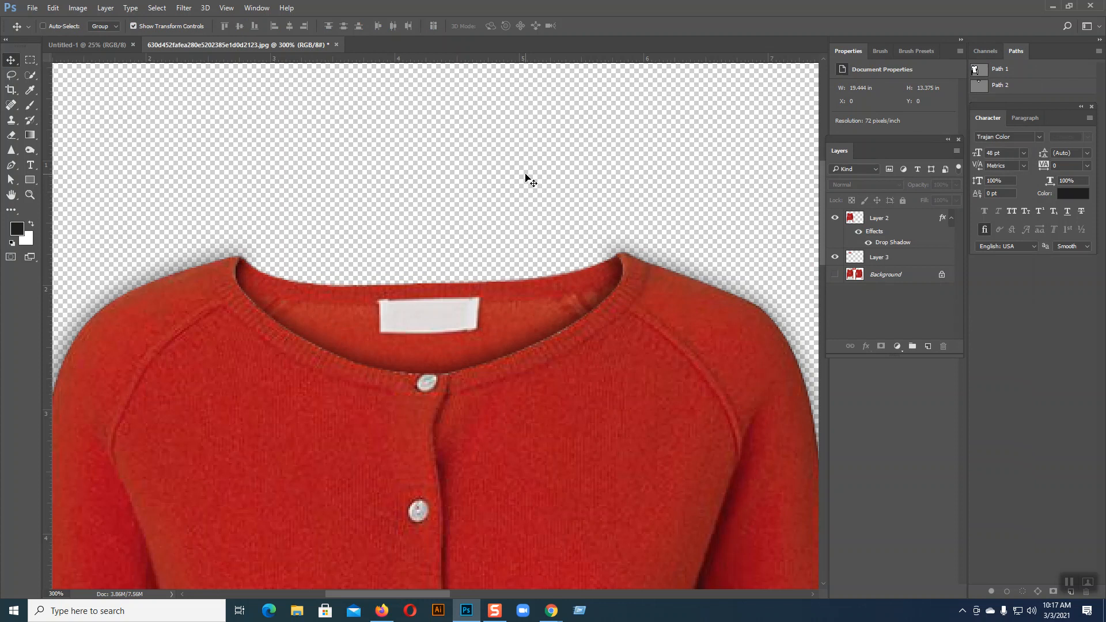
key(ctrl+minus)
key(ctrl+minus)
key(ctrl+plus)
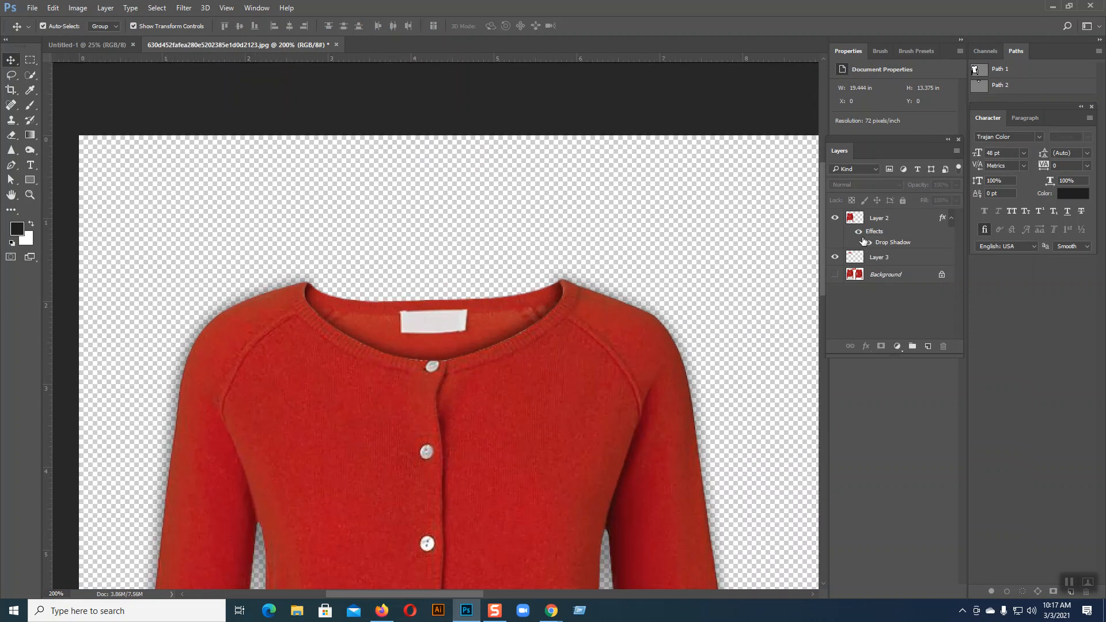
Load the cardigan outline of Layer 2 as a selection and invert it to cover everything outside the garment.
drag(854, 222, 858, 230)
ctrl+click(854, 221)
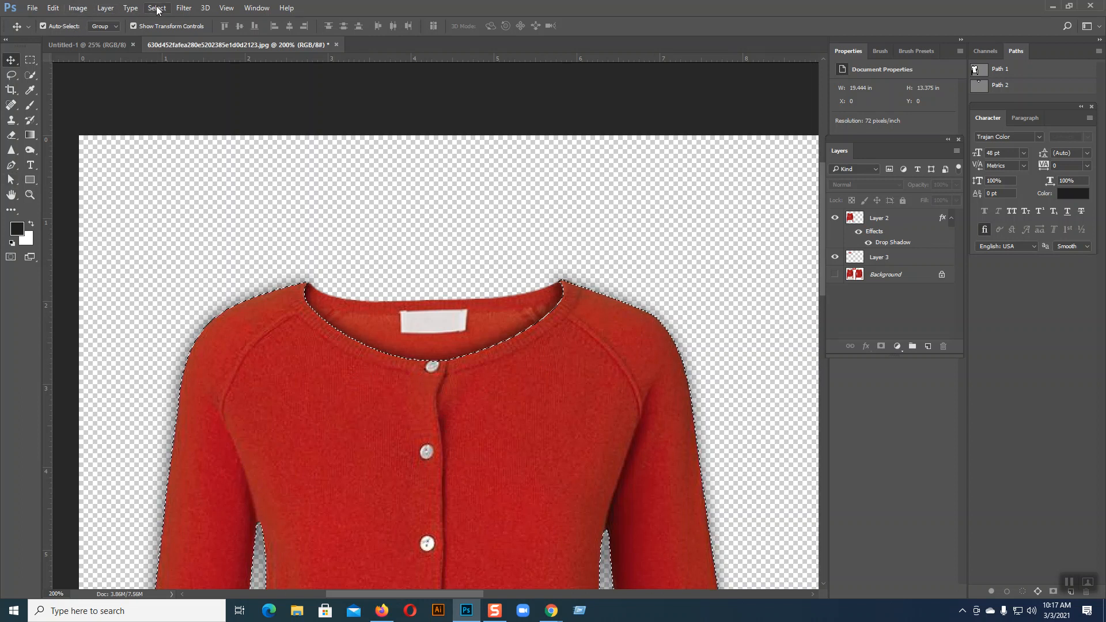
key(ctrl+minus)
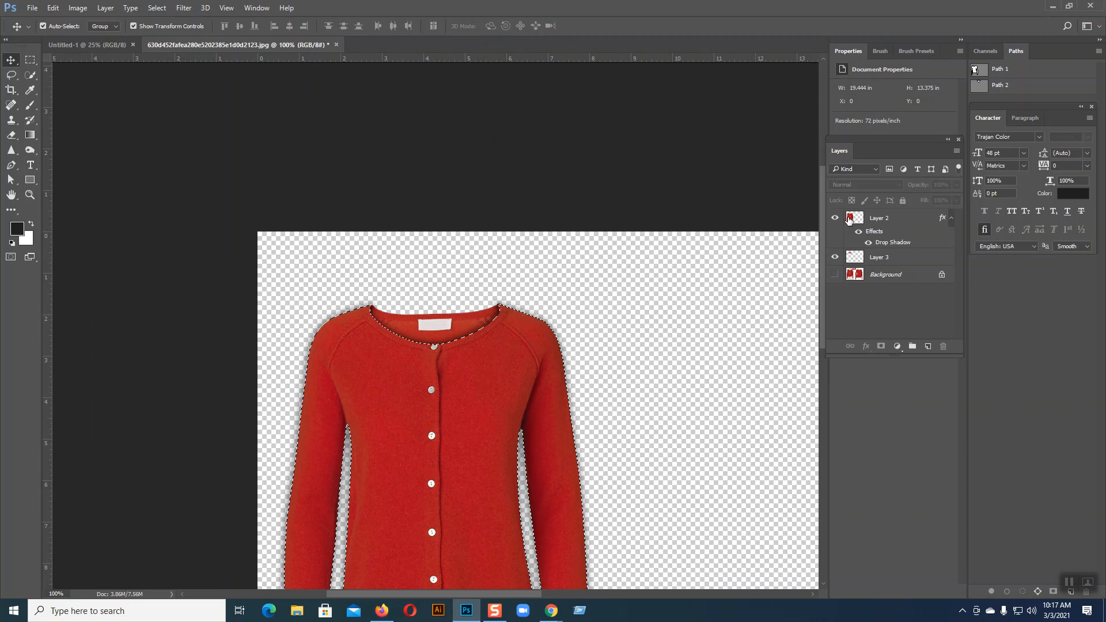
click(163, 8)
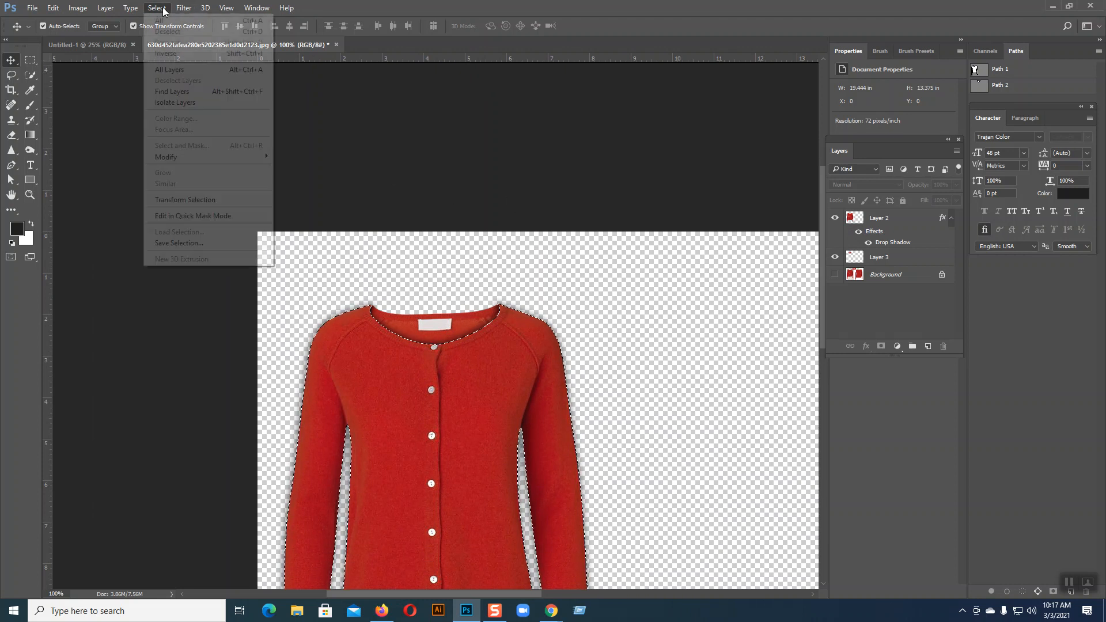
click(167, 53)
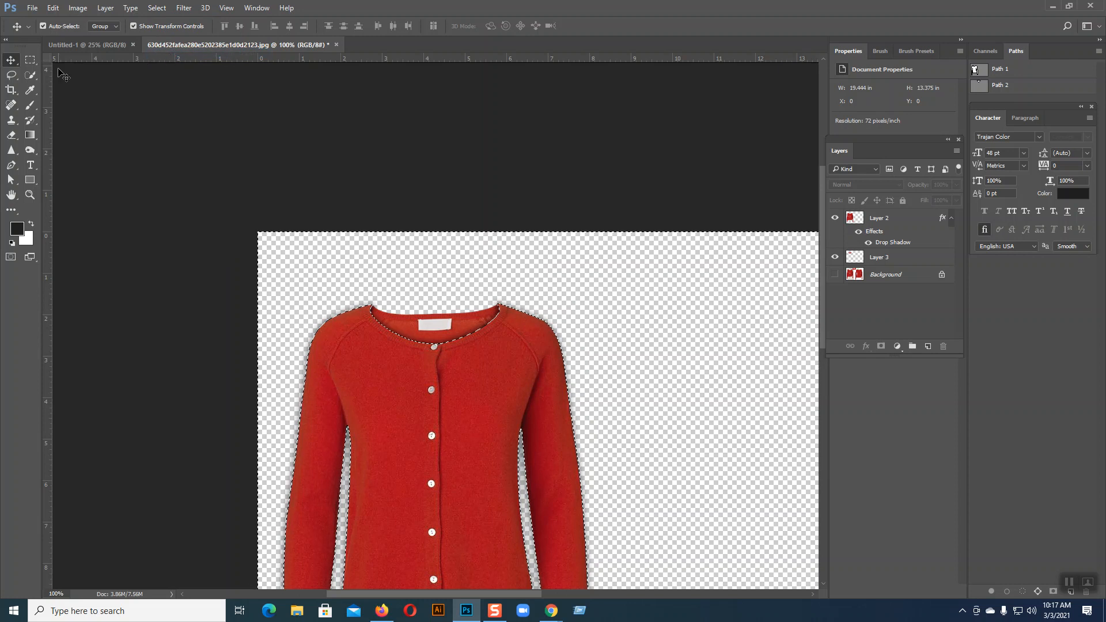
With Layer 2 active, adjust the inverted selection around the neck opening using the Quick Selection tool at 30 px.
click(31, 76)
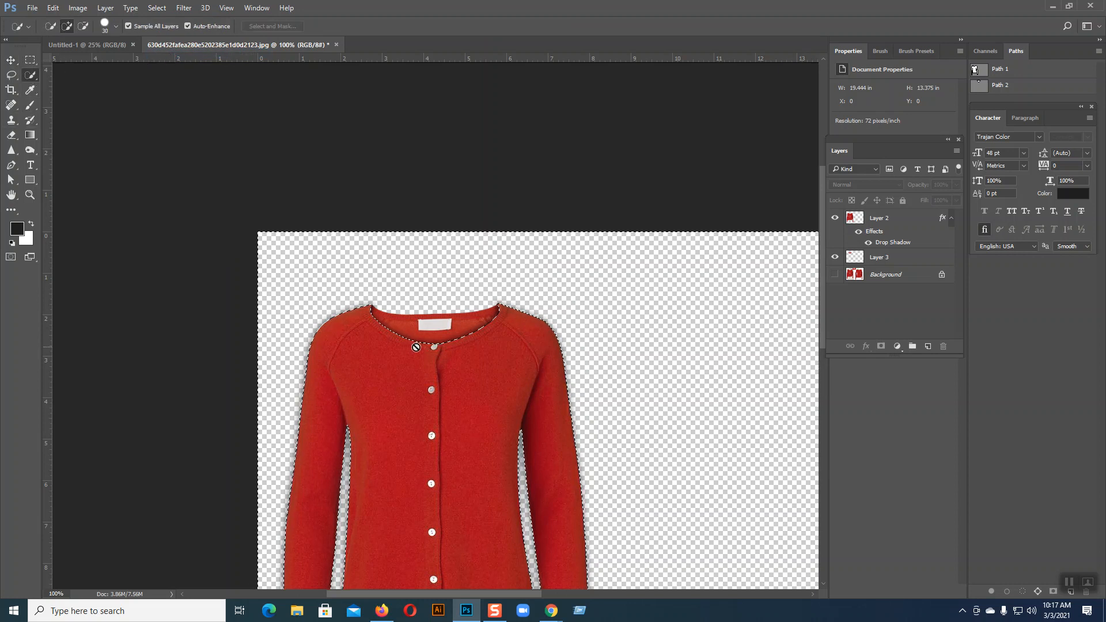
click(872, 222)
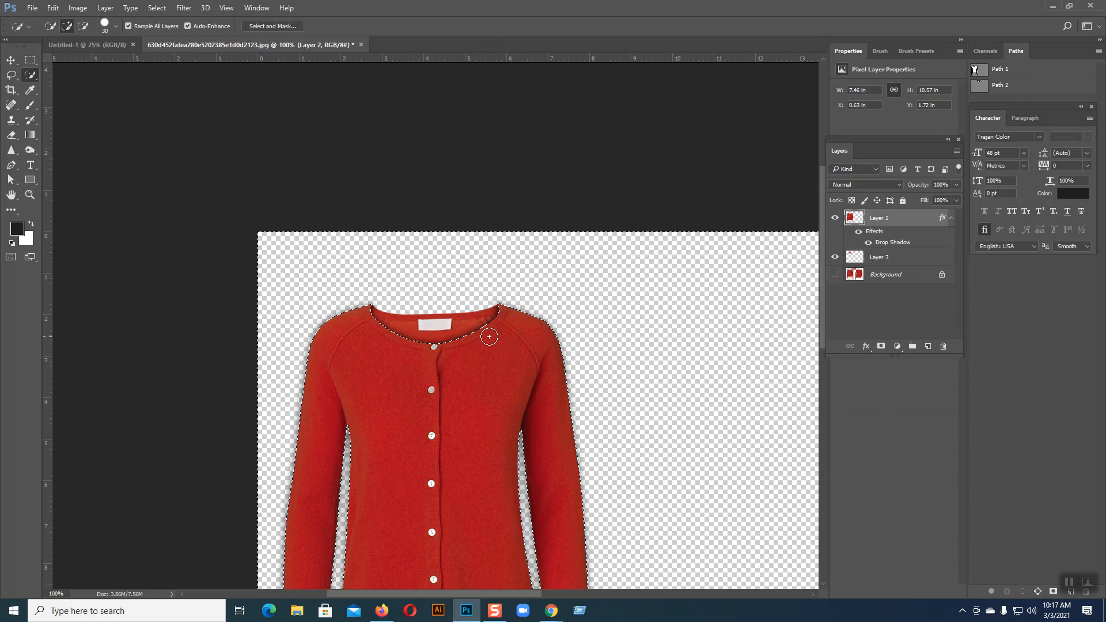
click(487, 321)
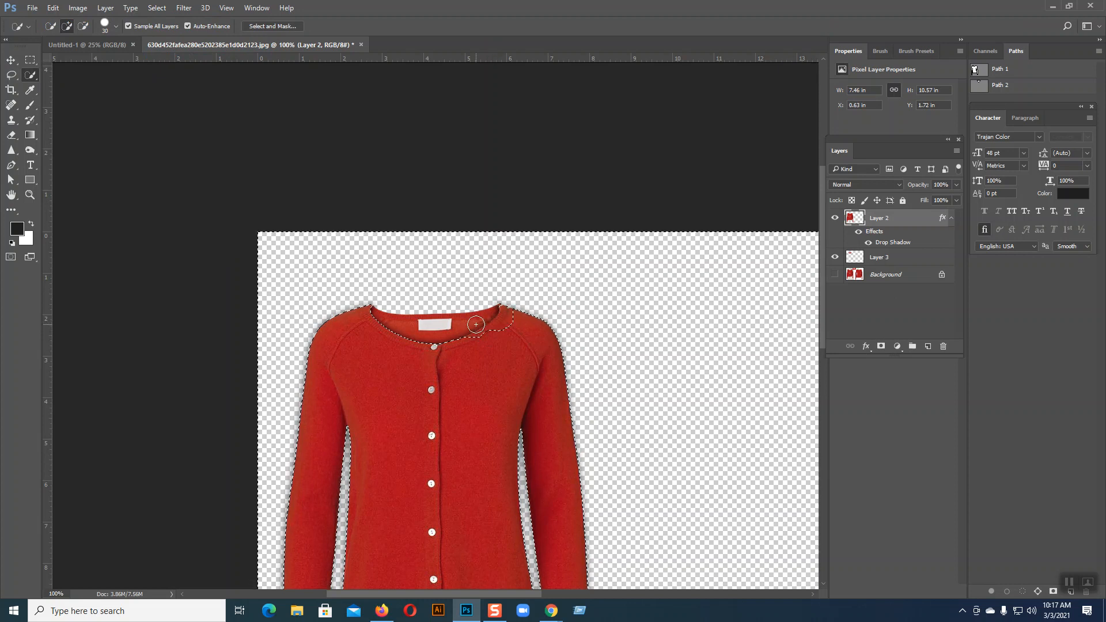
key(alt)
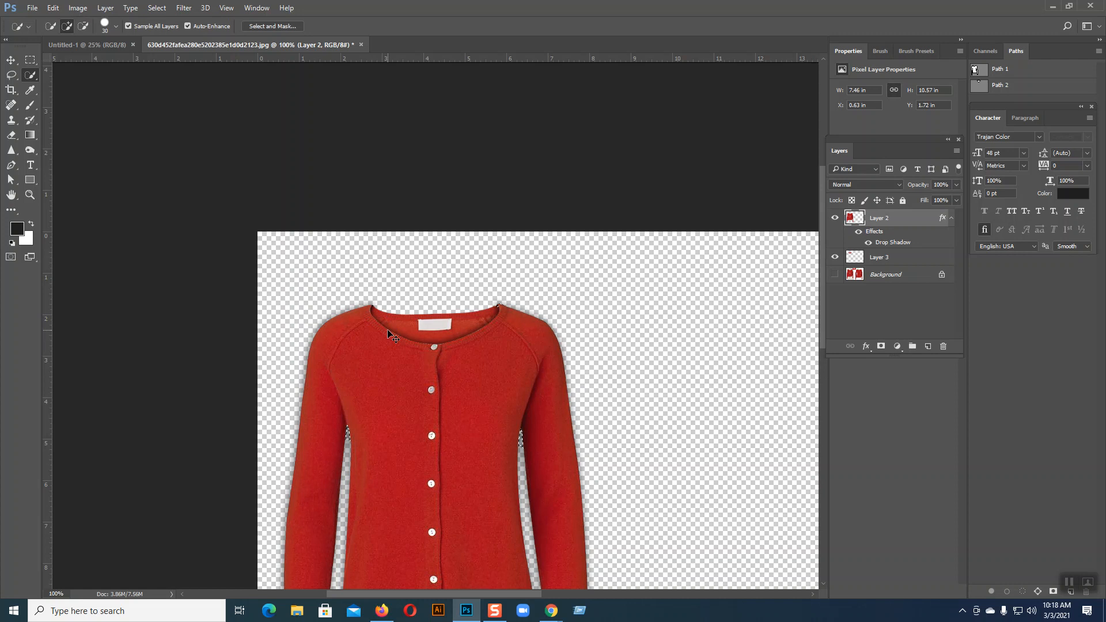
Restore the previous inverted selection, try to subtract the inner back-neck area from it with Quick Selection, and deselect.
key(ctrl+z)
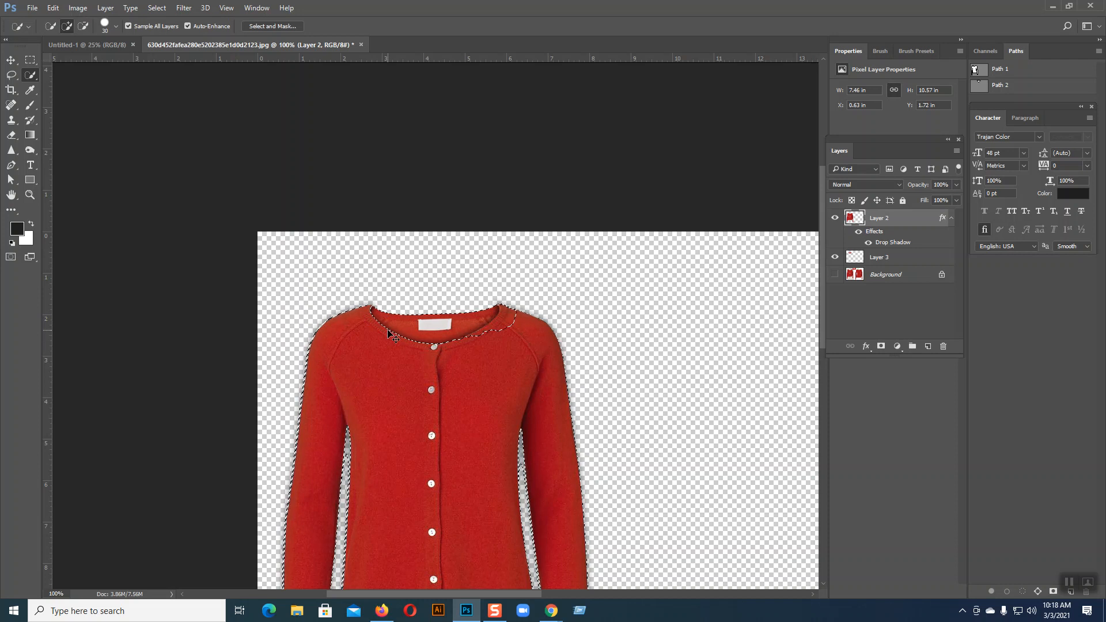
key(ctrl+alt+z)
key(ctrl+alt+z)
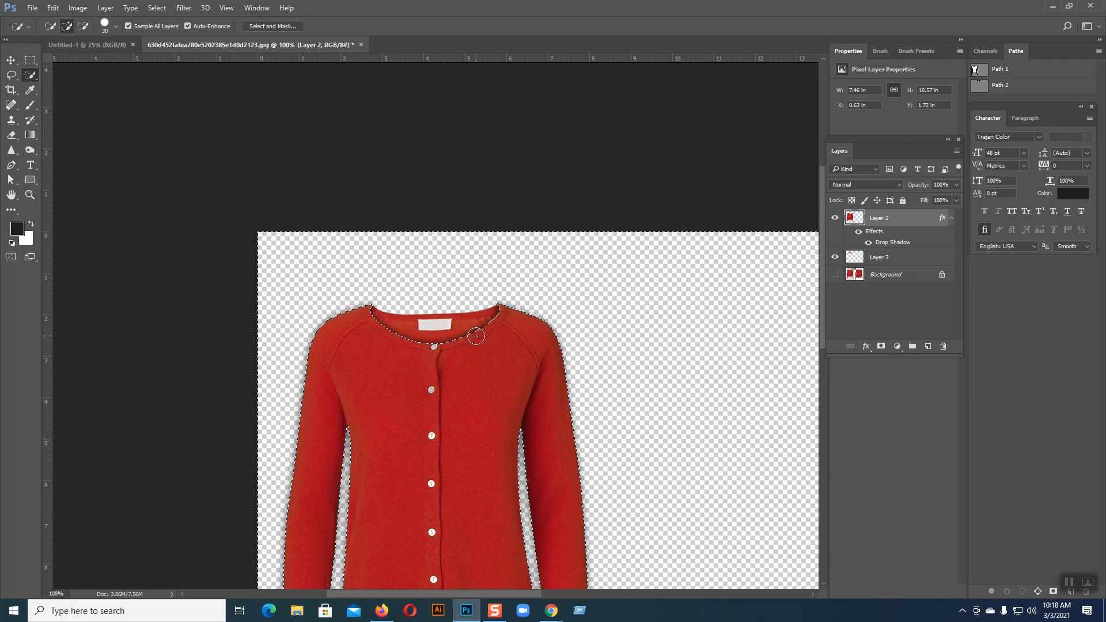
key(ctrl+plus)
key(ctrl+plus)
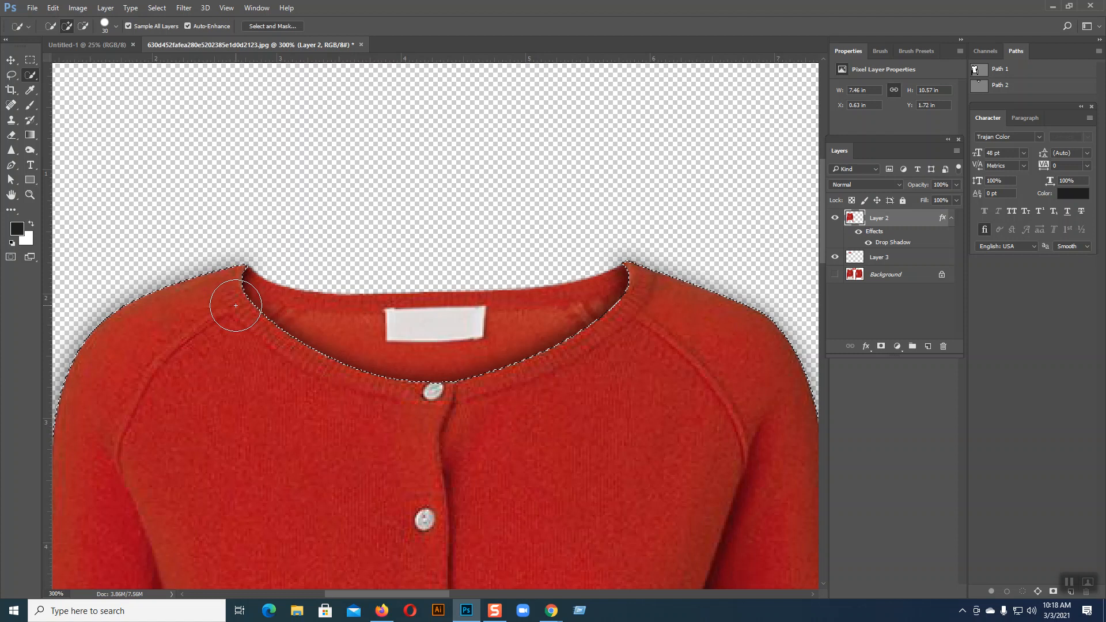
key(alt)
mouse_move(259, 315)
mouse_down()
mouse_move(459, 343)
mouse_move(599, 330)
mouse_up()
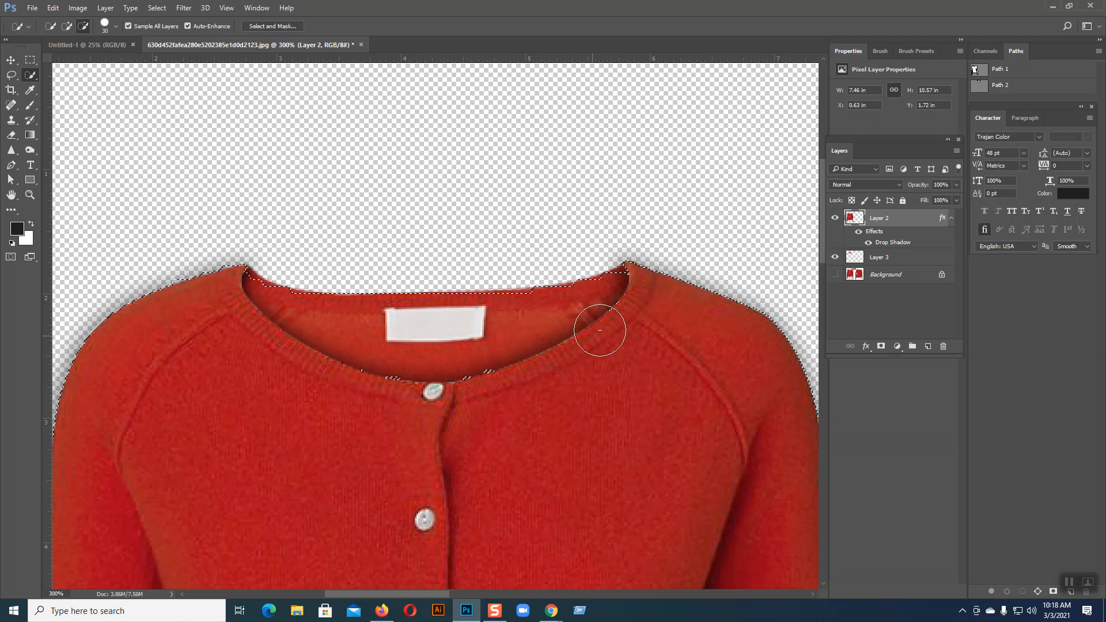
key(ctrl+d)
Load Layer 2's transparency as a selection around the cardigan and invert the selection.
key(ctrl+minus)
key(ctrl+minus)
key(ctrl+minus)
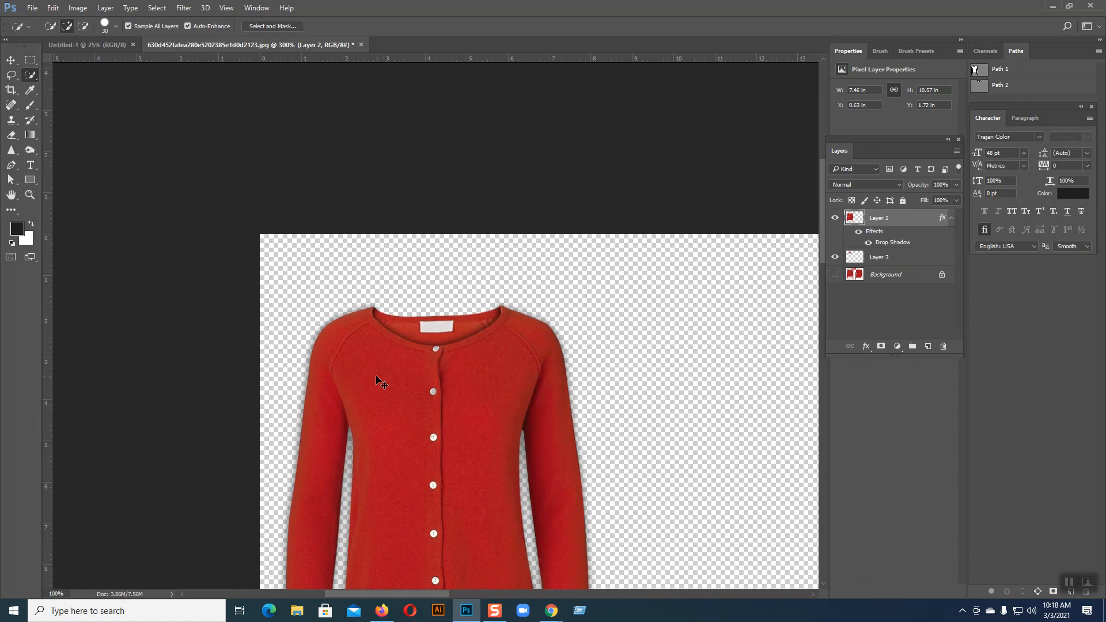
ctrl+click(854, 219)
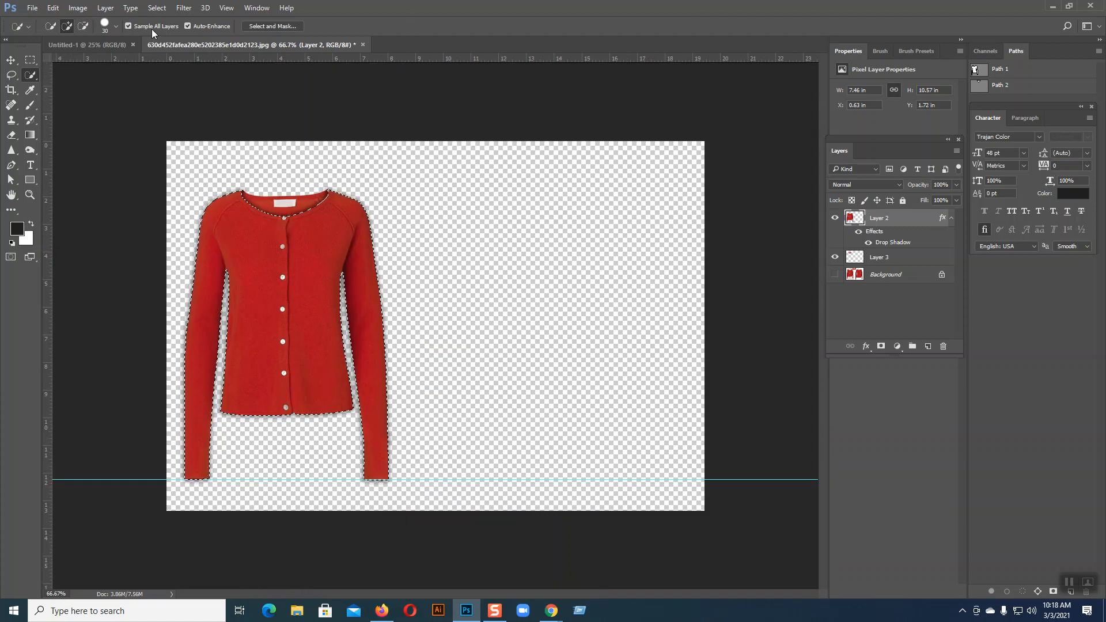
click(157, 9)
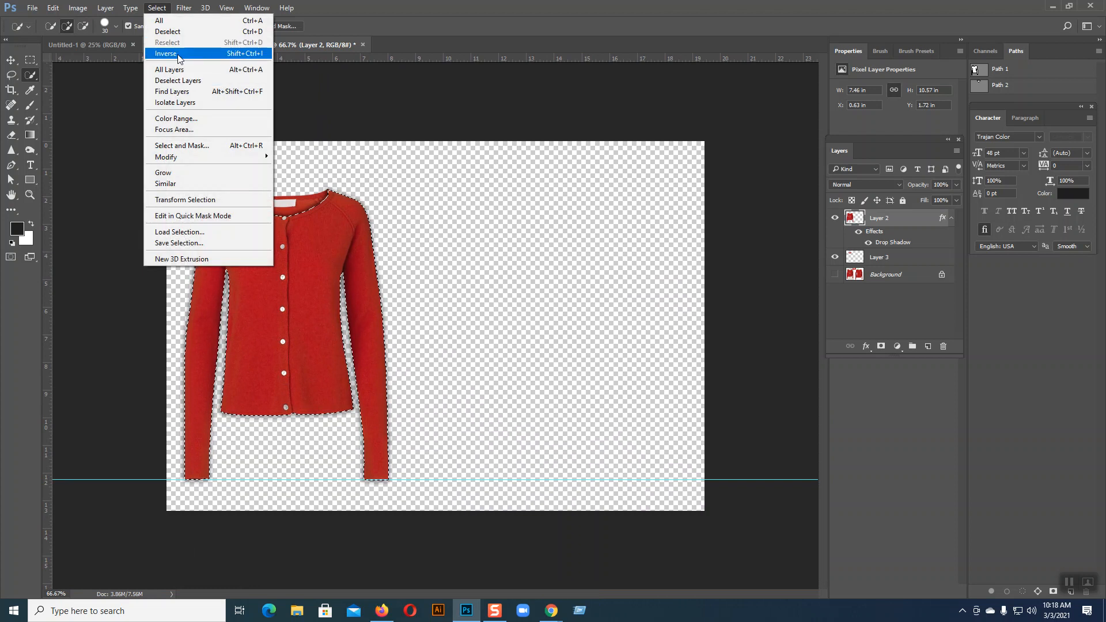
click(167, 53)
Subtract the cardigan's inner back-neck area from the inverted selection with the Lasso tool.
key(ctrl+plus)
key(ctrl+plus)
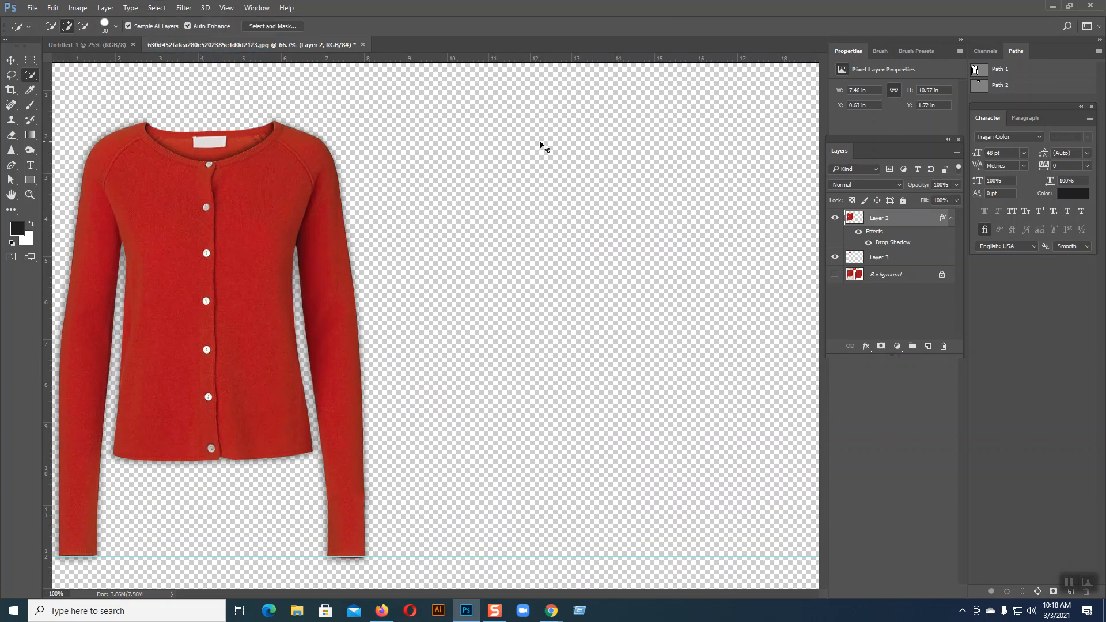
drag(430, 279, 735, 414)
mouse_move(503, 344)
mouse_down()
mouse_move(651, 434)
mouse_move(637, 506)
mouse_up()
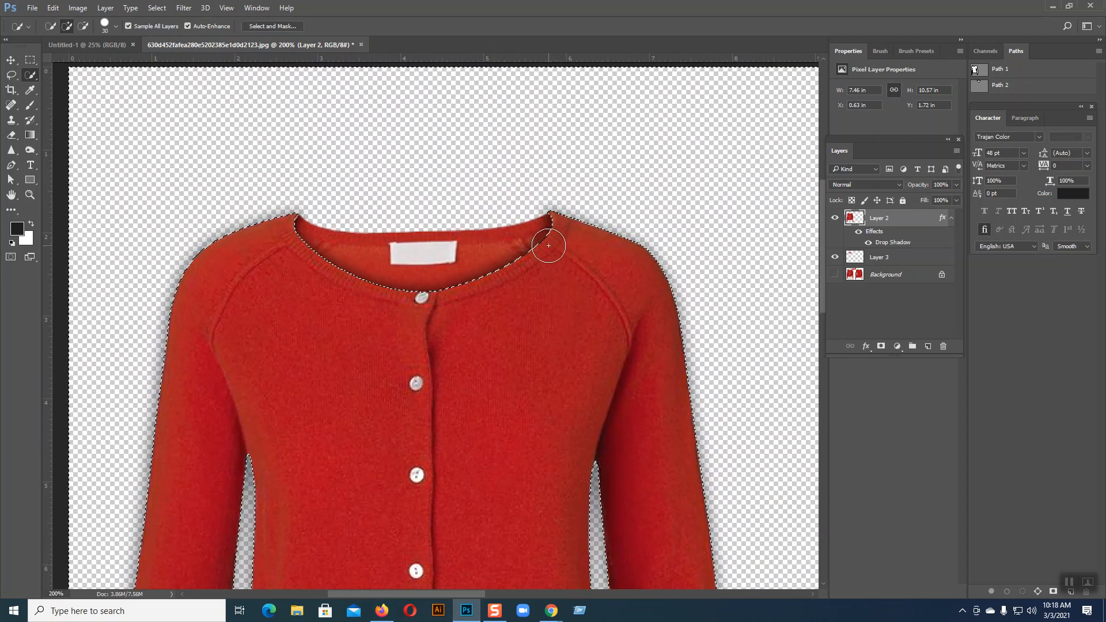
click(11, 75)
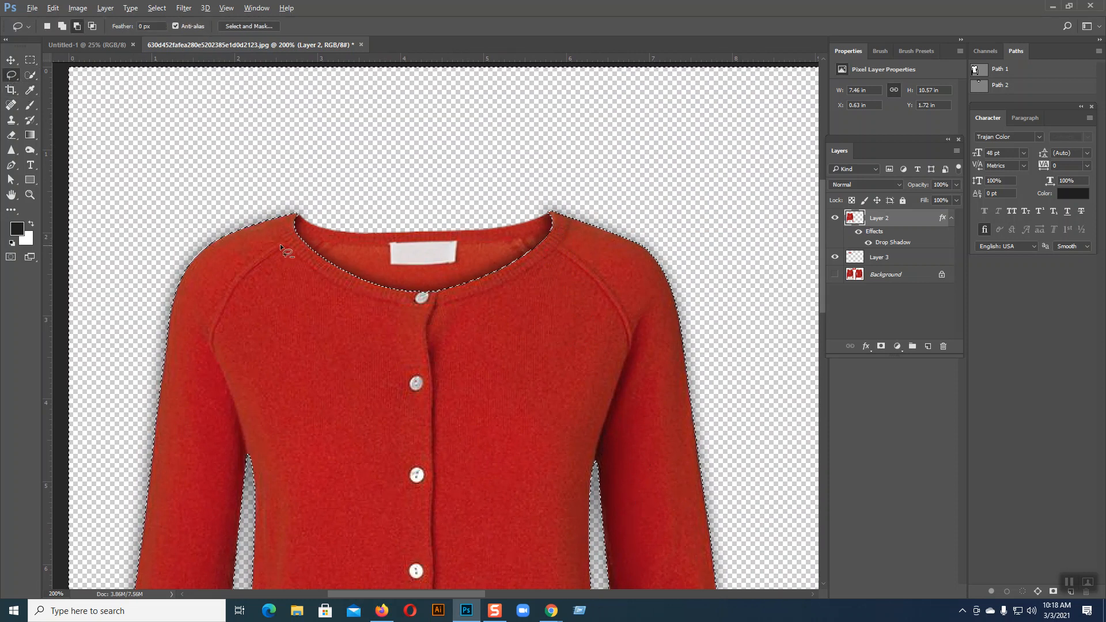
mouse_move(287, 219)
mouse_down()
mouse_move(427, 231)
mouse_move(552, 216)
mouse_move(561, 227)
mouse_move(553, 264)
mouse_move(390, 327)
mouse_up()
drag(282, 248, 294, 217)
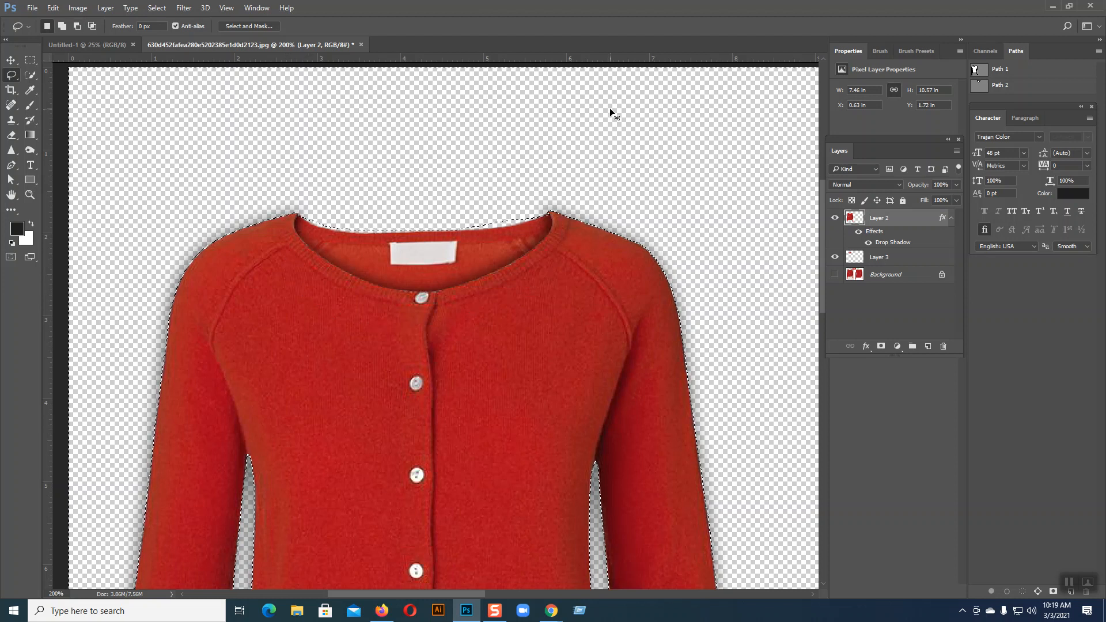
Erase Layer 2's edge pixels in the selected area outside the cardigan with a 125 px Eraser, and deselect.
key(ctrl+minus)
key(ctrl+minus)
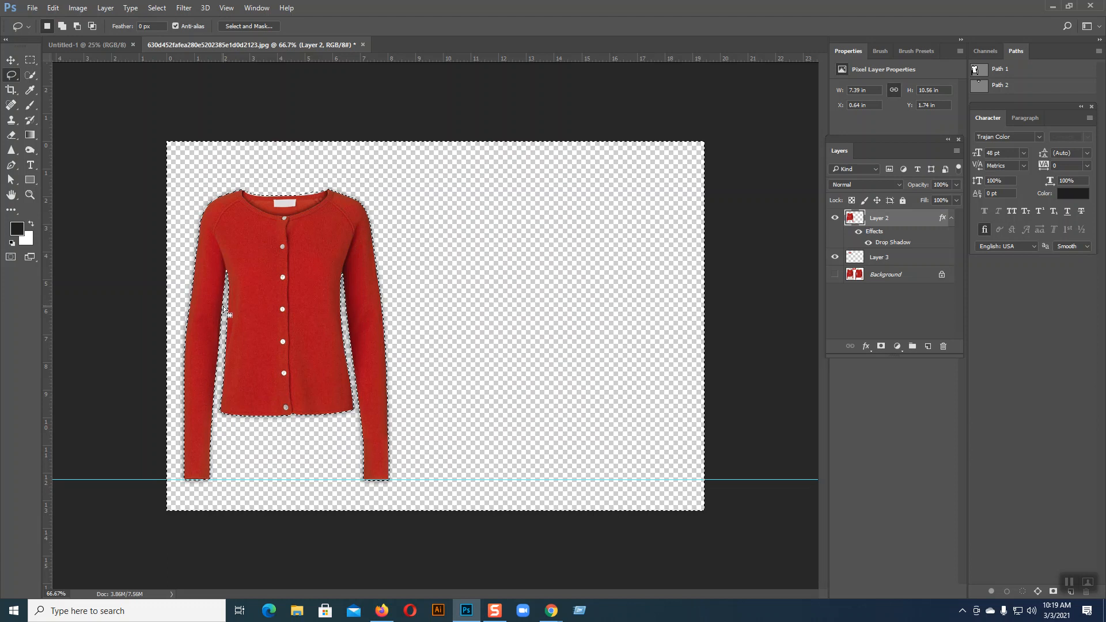
click(10, 135)
click(55, 136)
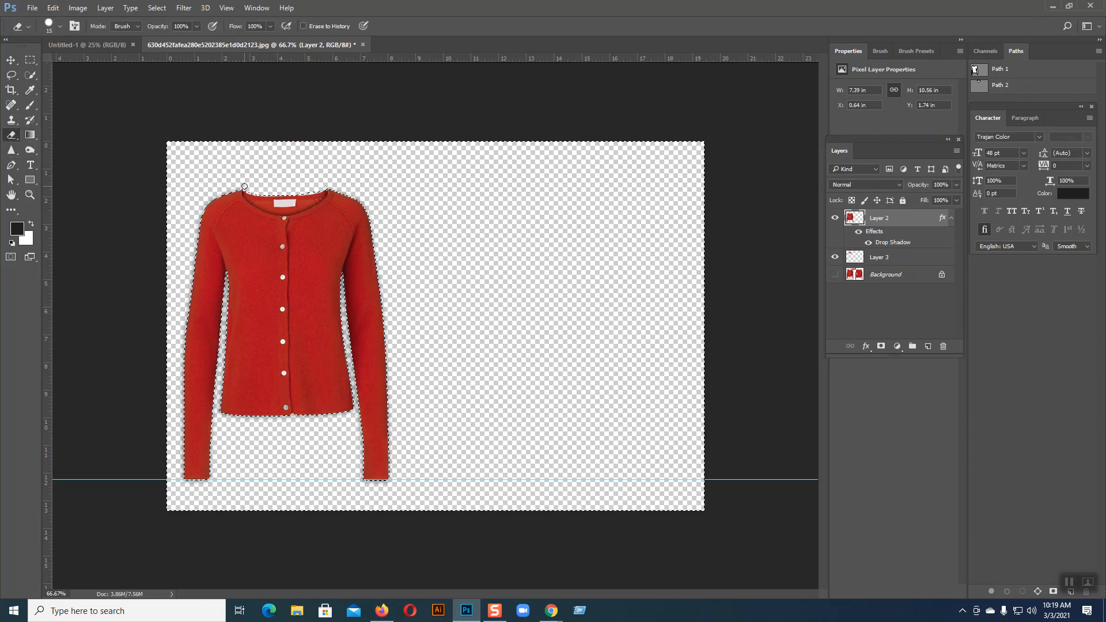
key(bracketright)
key(bracketright)
key(bracketright)
key(bracketright)
key(bracketright)
key(bracketright)
key(bracketright)
key(bracketright)
key(bracketright)
key(bracketright)
mouse_move(350, 308)
mouse_down()
mouse_move(394, 435)
mouse_move(496, 417)
mouse_up()
key(ctrl+d)
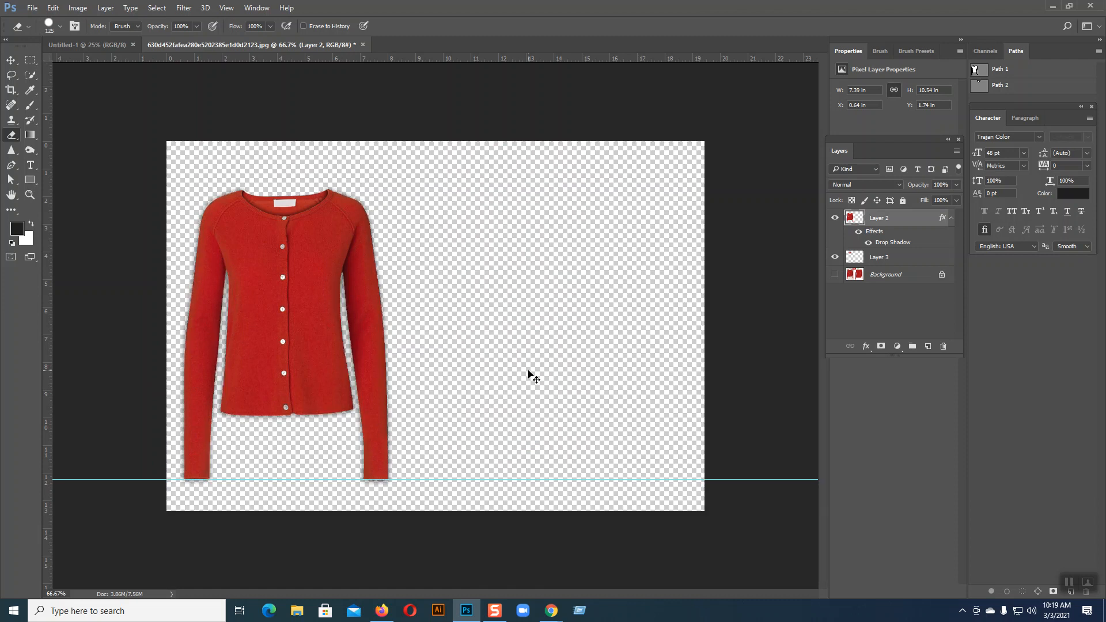
Activate the Move tool and hide the Drop Shadow effect of Layer 2.
click(11, 59)
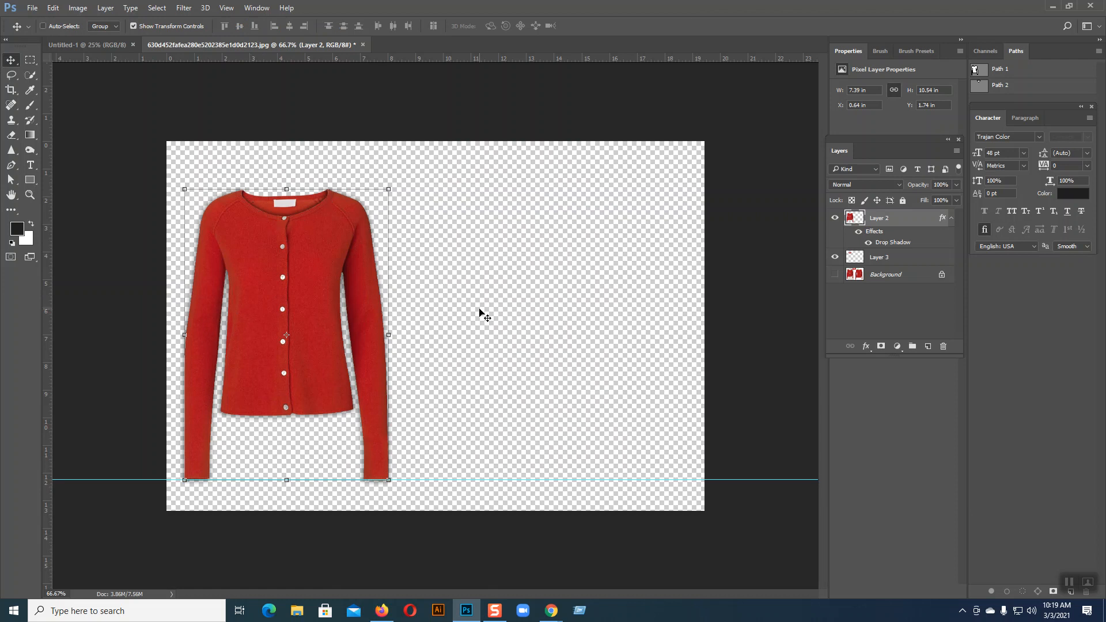
key(ctrl+plus)
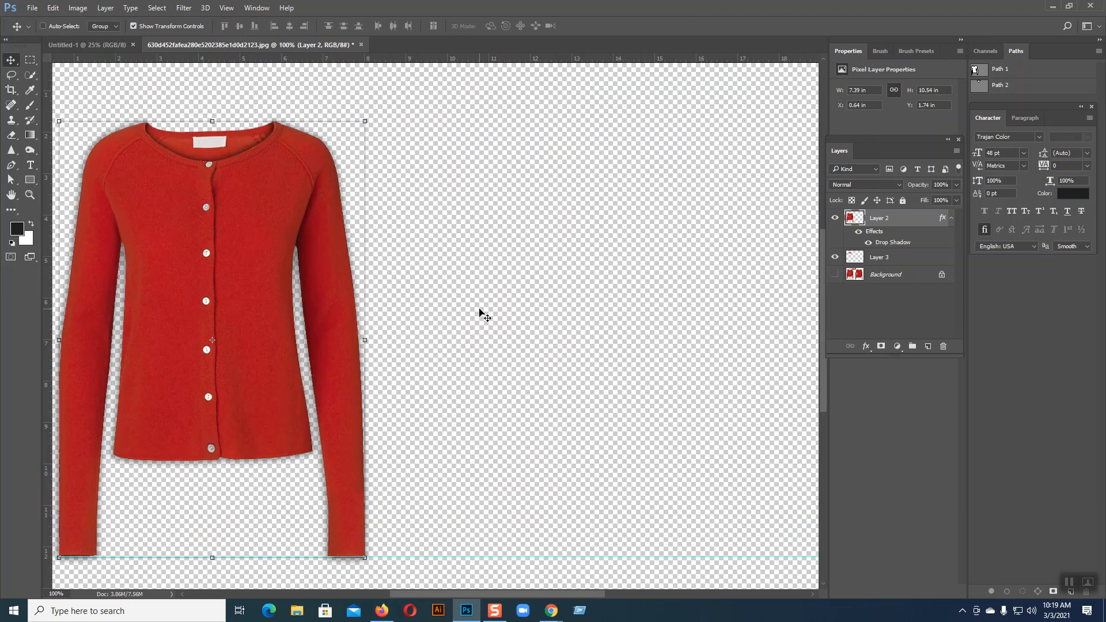
key(ctrl+minus)
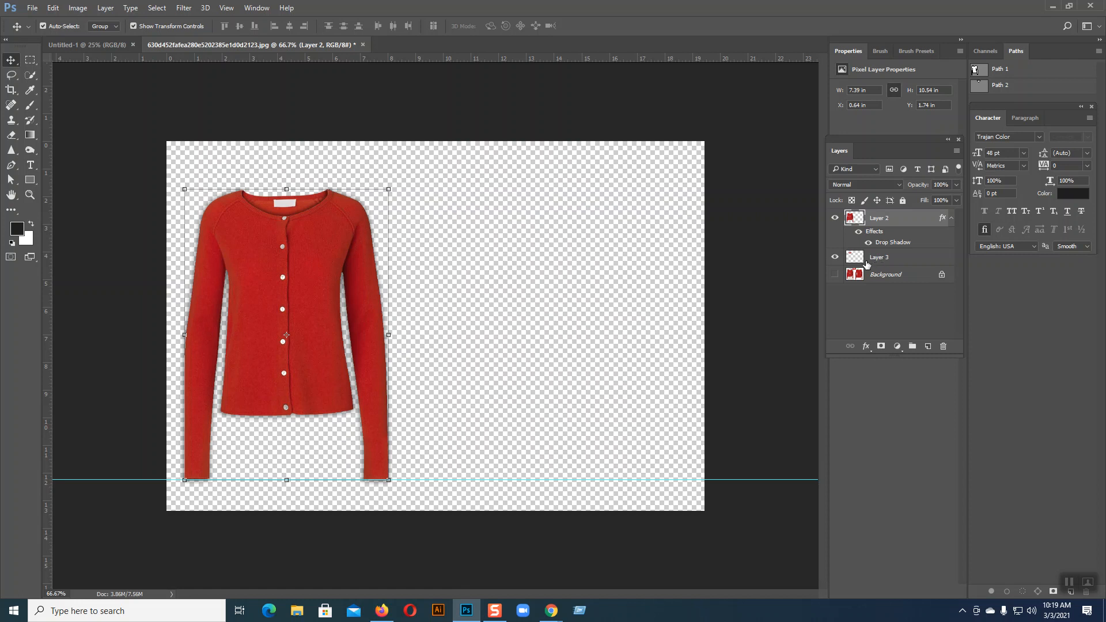
click(858, 233)
click(868, 243)
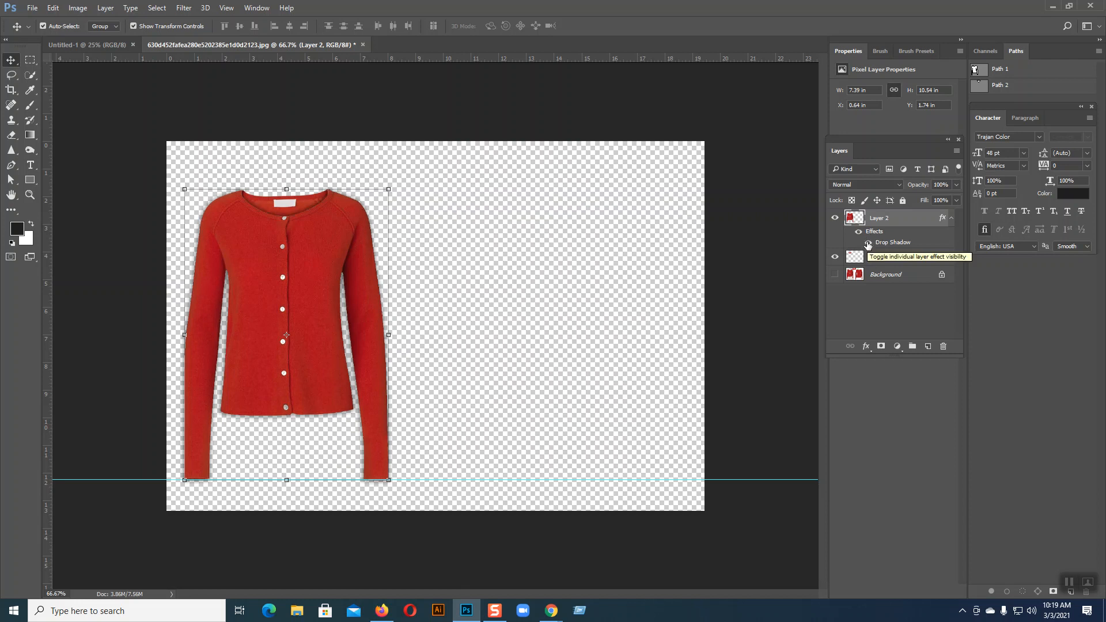
ctrl+click(868, 244)
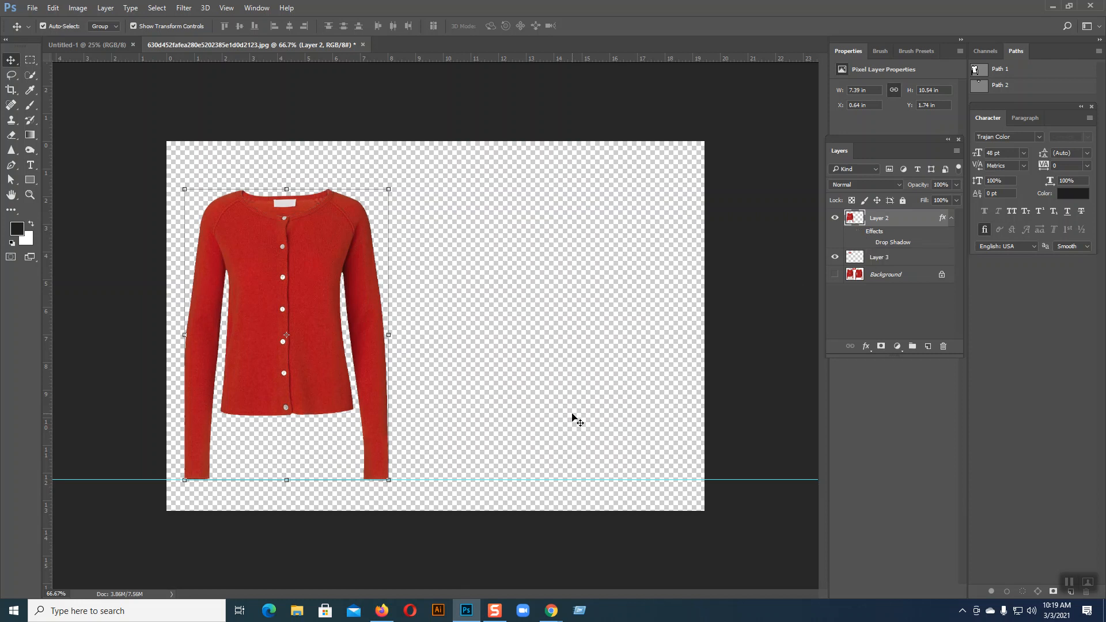
Draw a closed Pen path for a neckline shadow from the left collar tip to the top button and back across the collar band.
key(ctrl+plus)
key(ctrl+plus)
key(ctrl+plus)
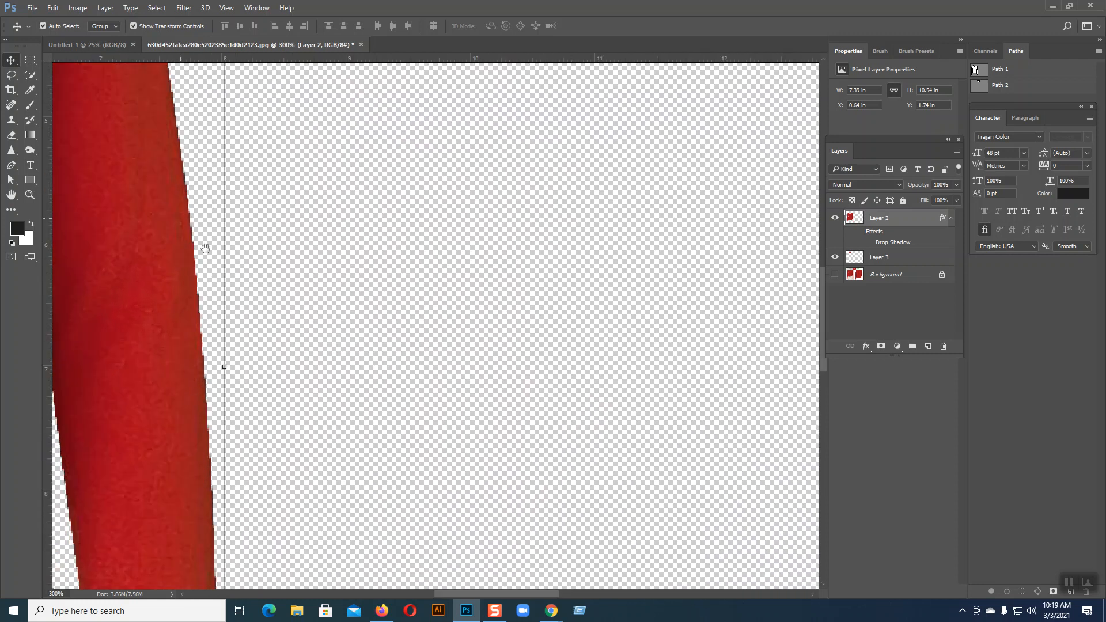
drag(214, 253, 689, 536)
drag(512, 386, 541, 524)
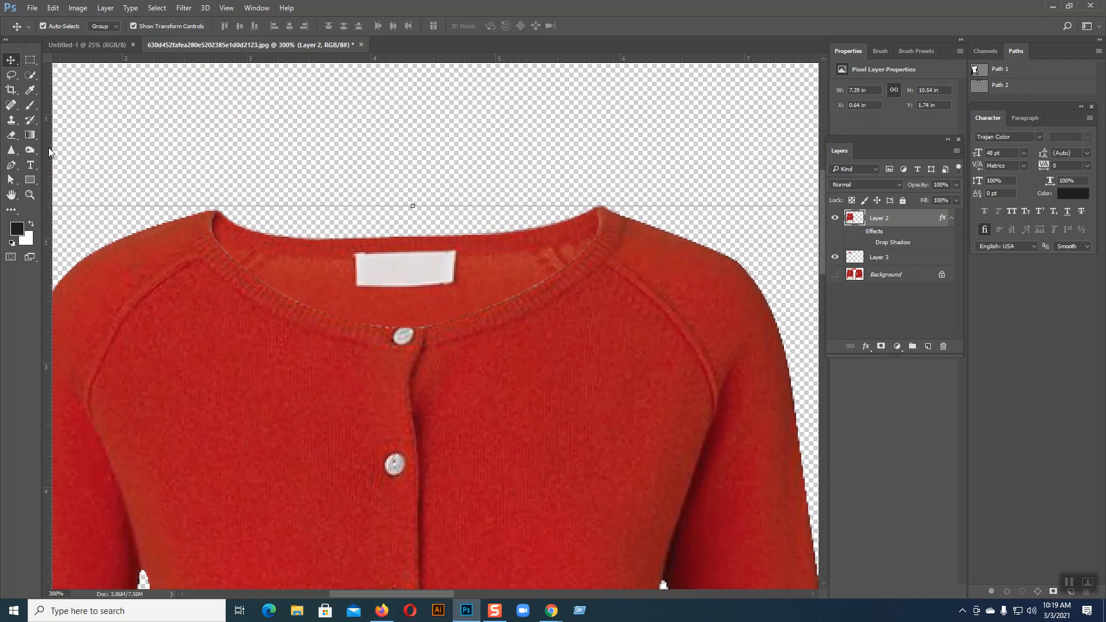
click(212, 211)
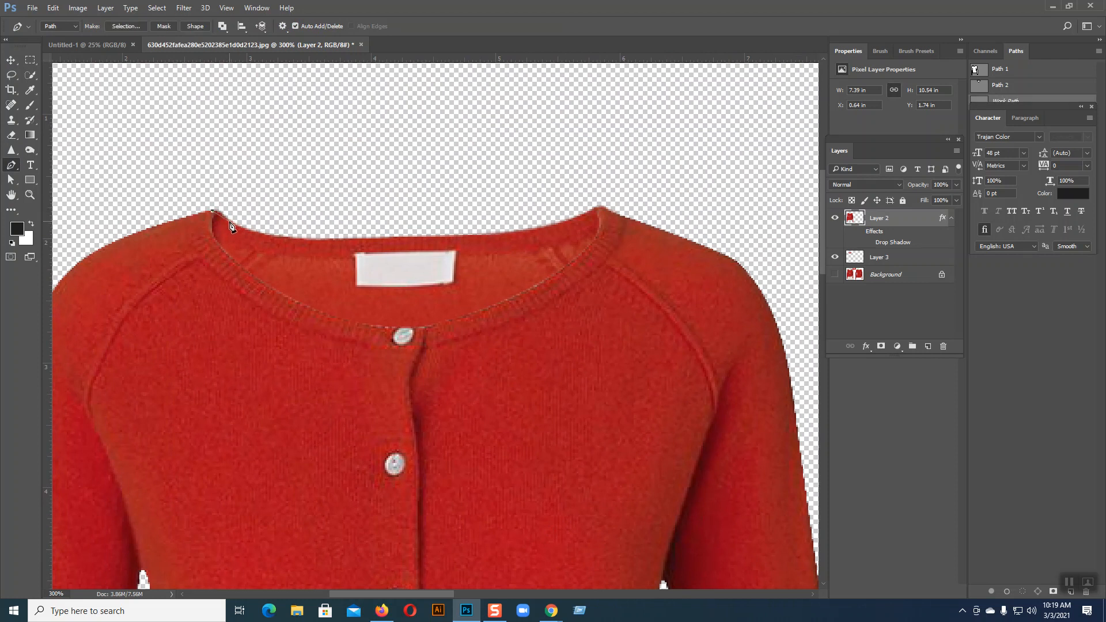
drag(239, 233, 537, 331)
alt+click(421, 328)
click(392, 351)
drag(322, 351, 313, 349)
click(241, 313)
click(183, 275)
click(174, 242)
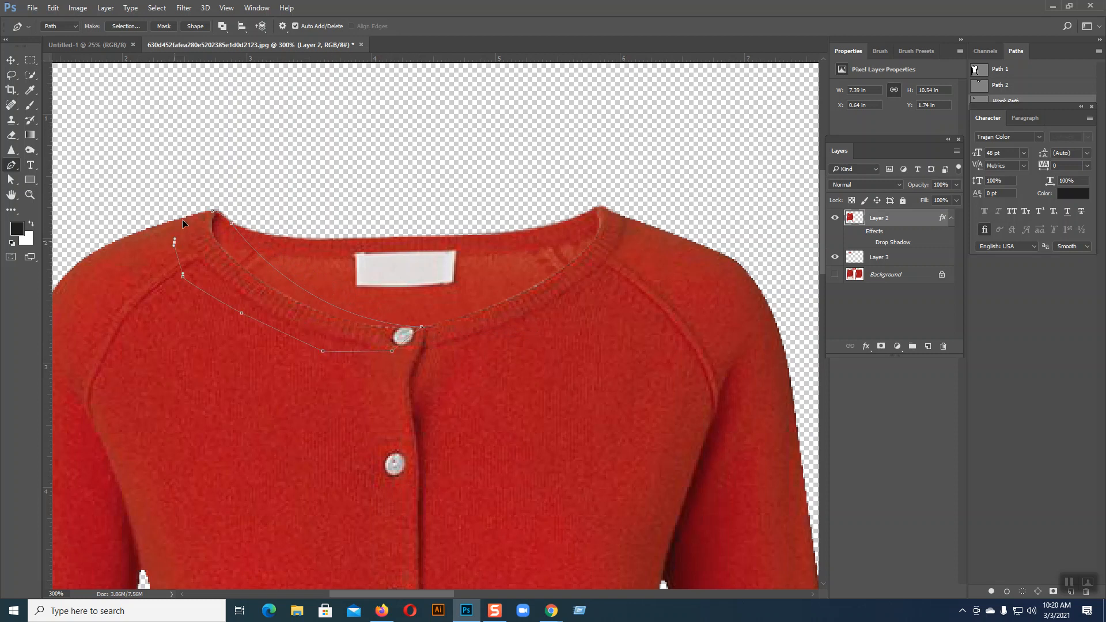
click(212, 212)
Create a new layer, load the work path as a selection, fill it with the dark foreground color, and deselect.
click(928, 345)
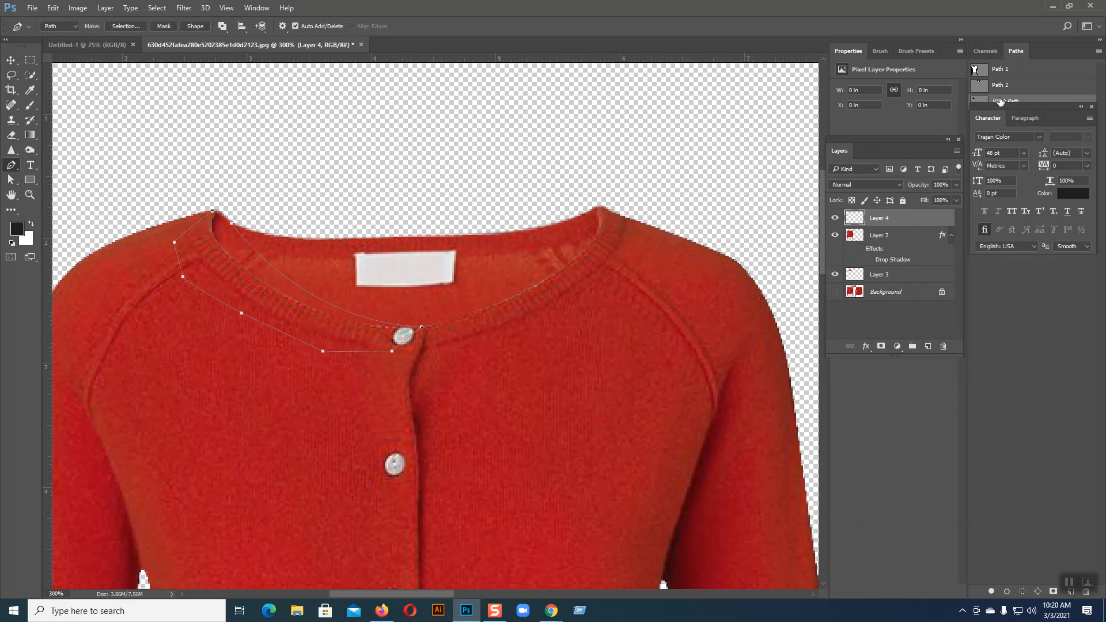
ctrl+click(979, 101)
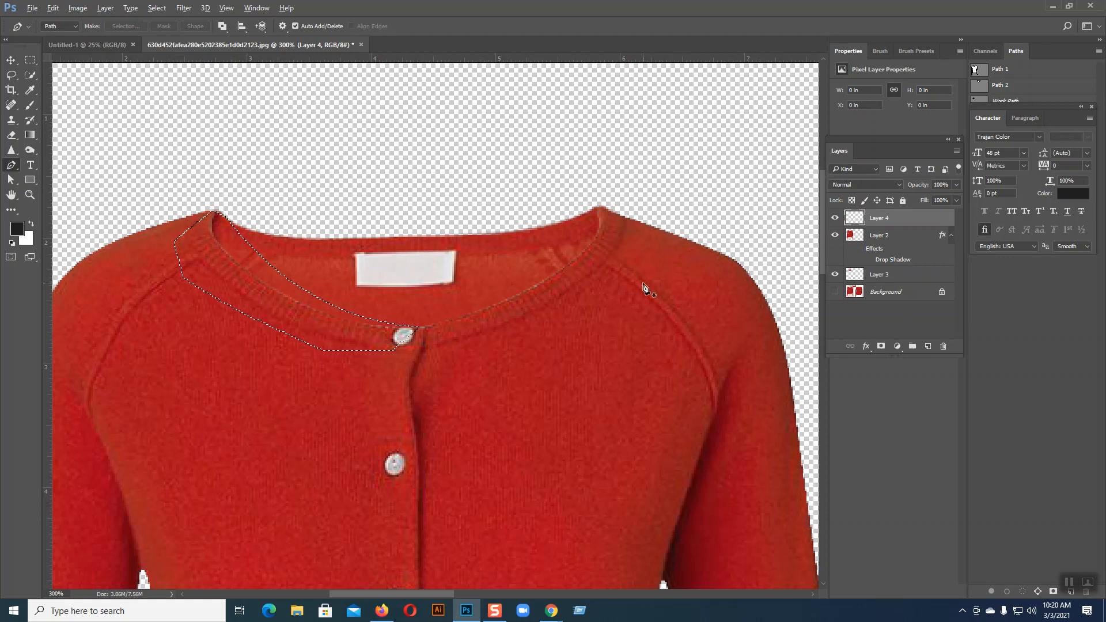
key(alt+BackSpace)
key(ctrl+d)
click(10, 60)
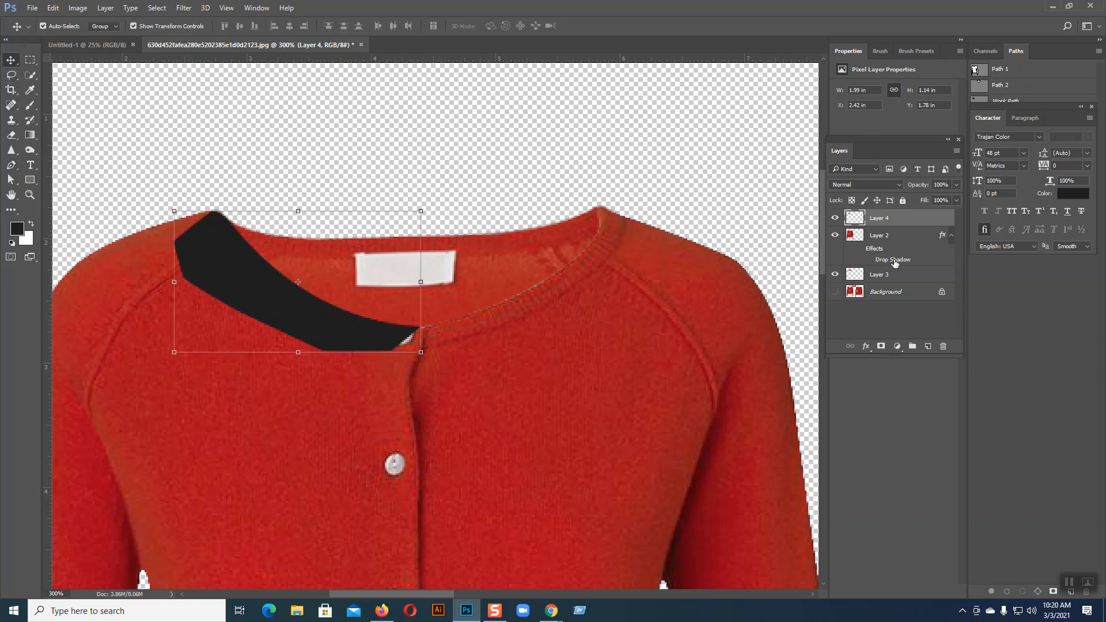
Move the dark shadow shape's layer directly below Layer 2 and set its opacity to 50%.
drag(872, 274, 869, 257)
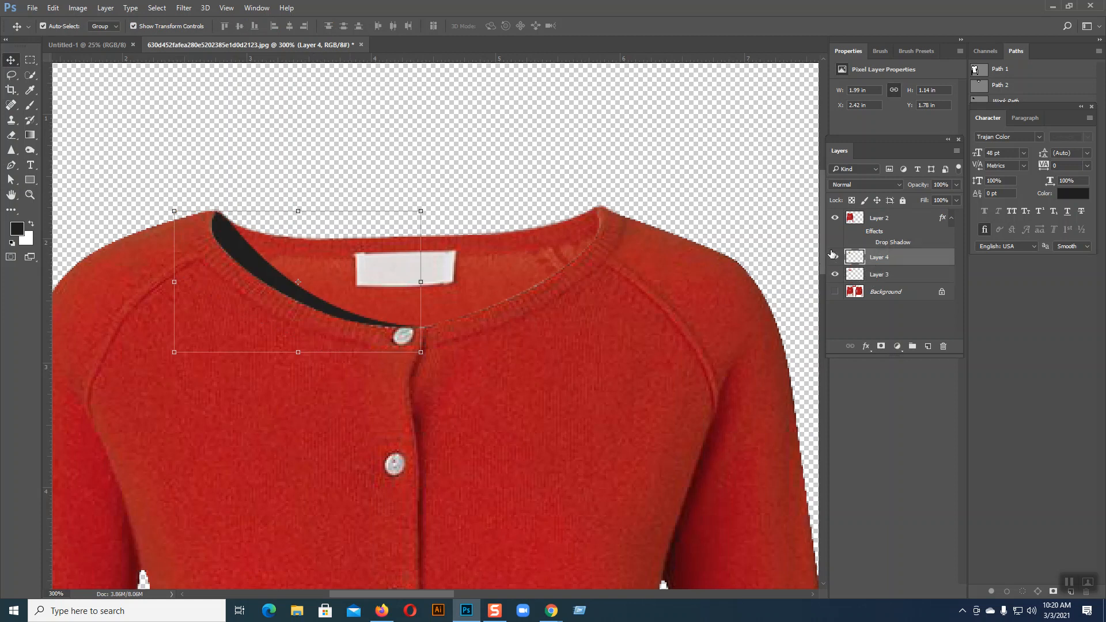
click(956, 185)
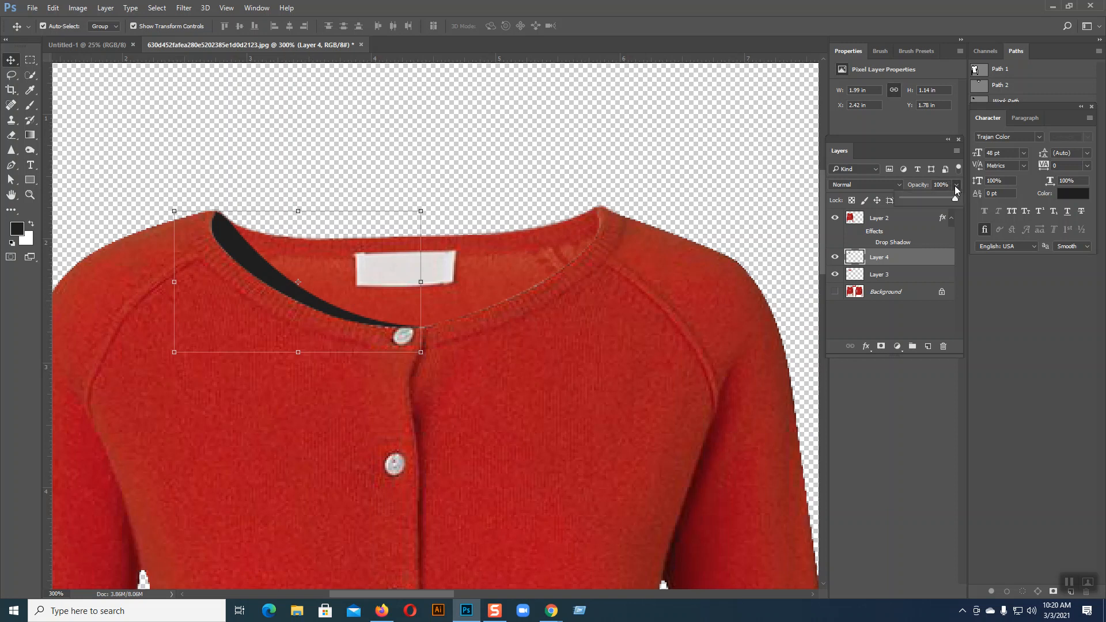
drag(954, 197, 923, 197)
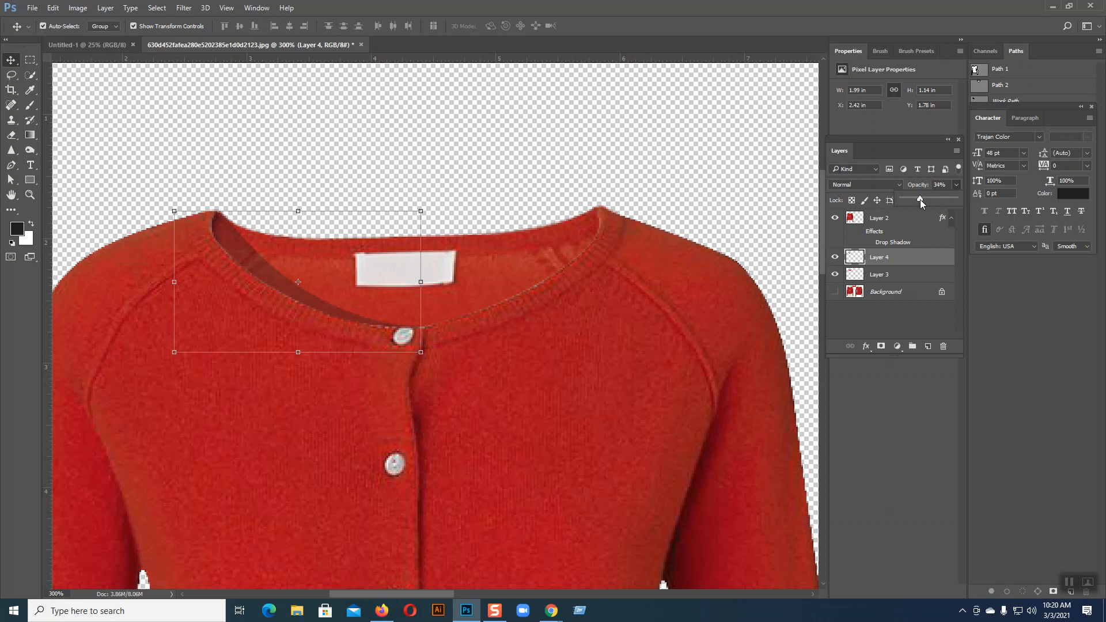
Add an Inner Glow effect to Layer 4 and set the glow color to gray afafaf.
click(865, 345)
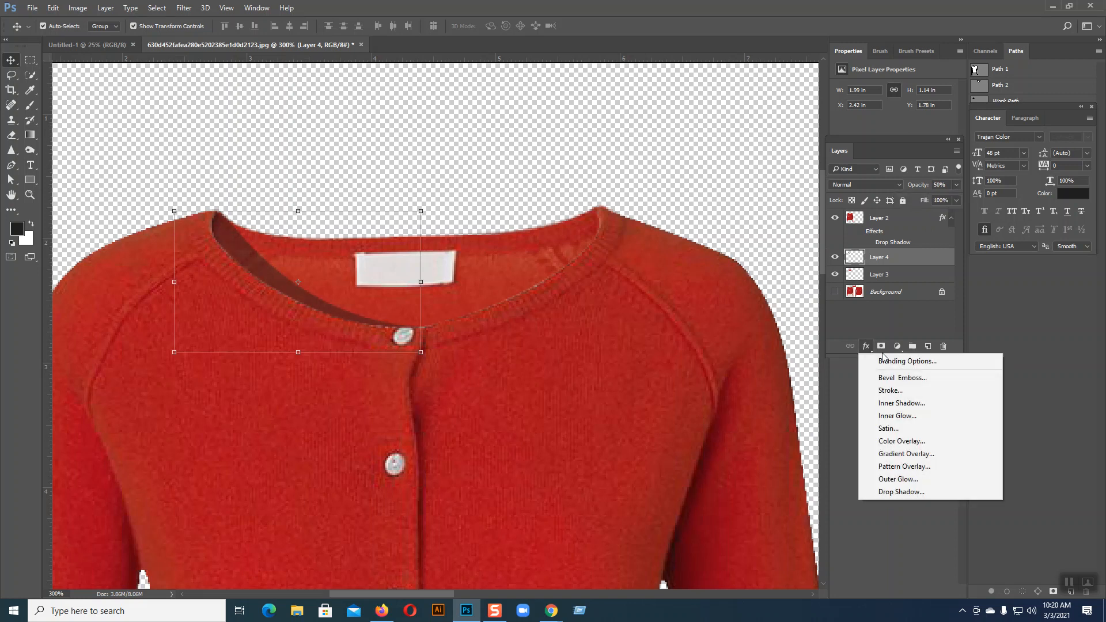
click(905, 421)
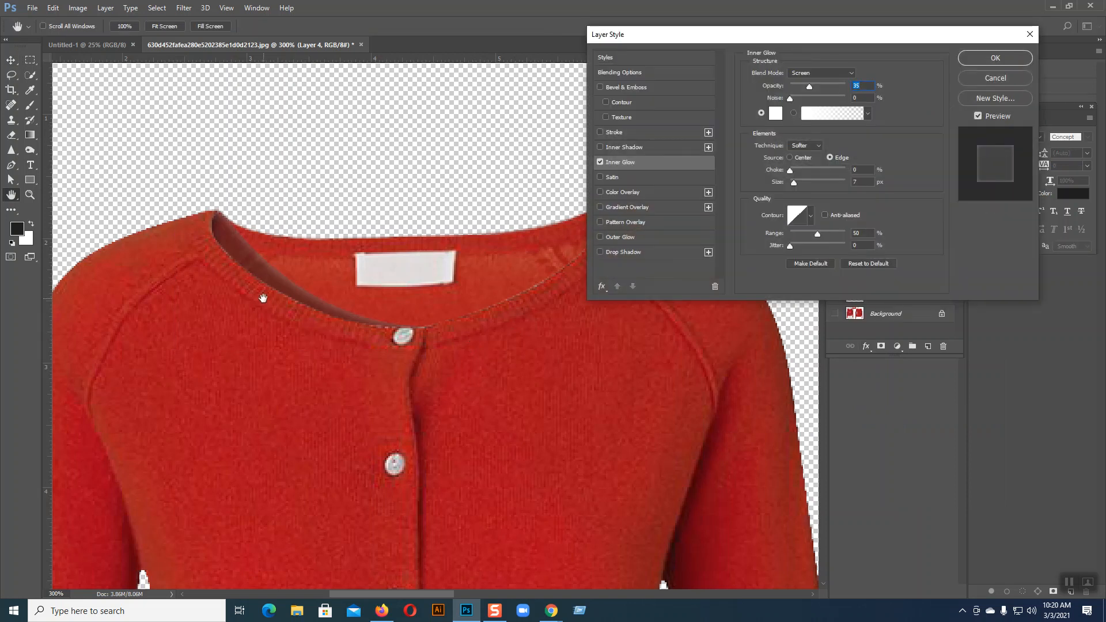
click(775, 113)
click(677, 345)
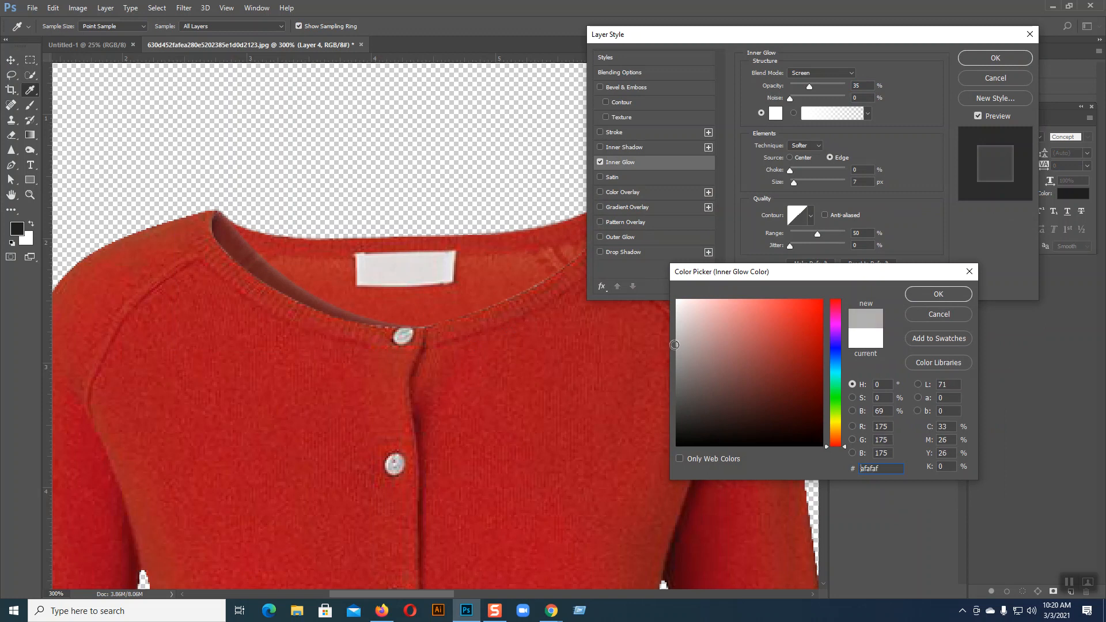
click(937, 295)
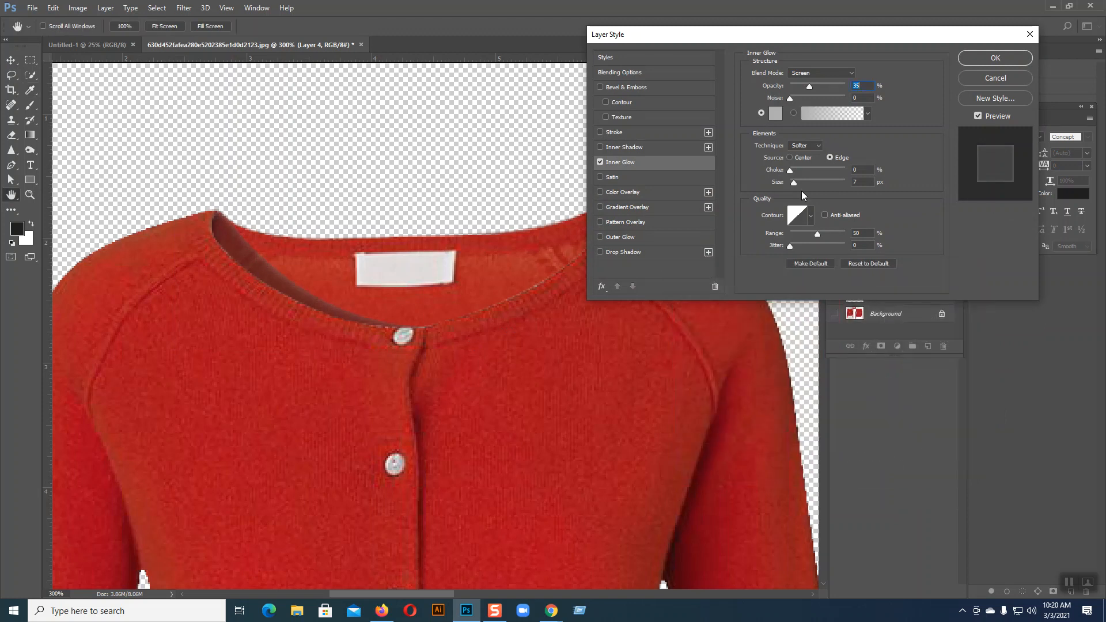
mouse_move(794, 182)
mouse_down()
mouse_move(809, 184)
mouse_move(809, 174)
mouse_move(794, 174)
mouse_move(799, 182)
mouse_up()
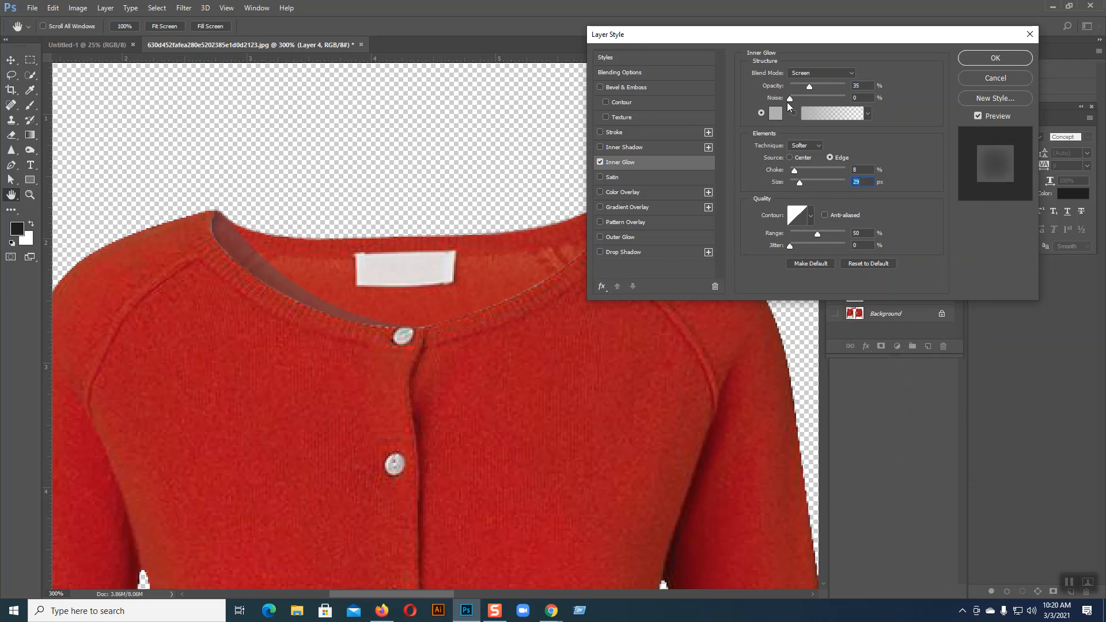
mouse_move(809, 88)
mouse_down()
mouse_move(835, 85)
mouse_move(804, 88)
mouse_move(813, 84)
mouse_up()
click(821, 73)
click(805, 106)
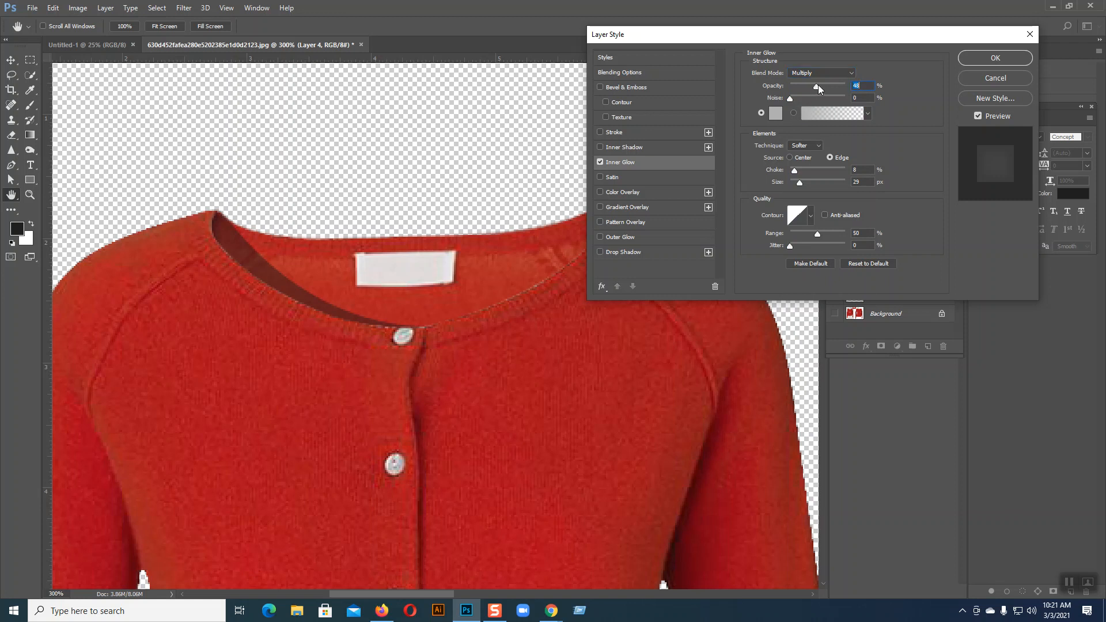
drag(806, 86, 805, 86)
click(600, 162)
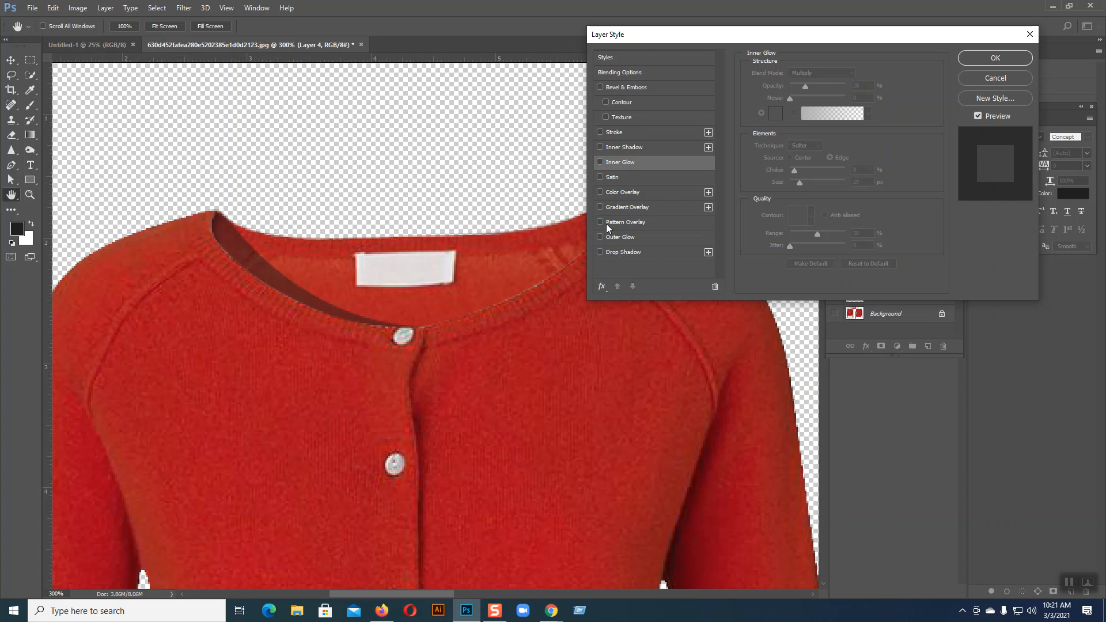
click(600, 237)
click(600, 236)
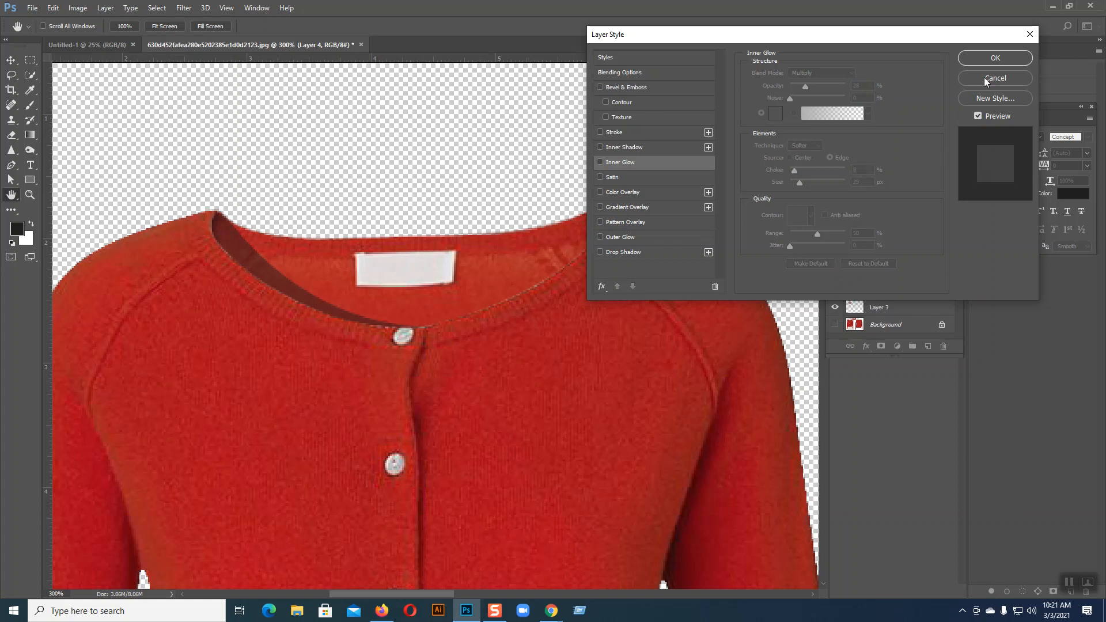
click(601, 162)
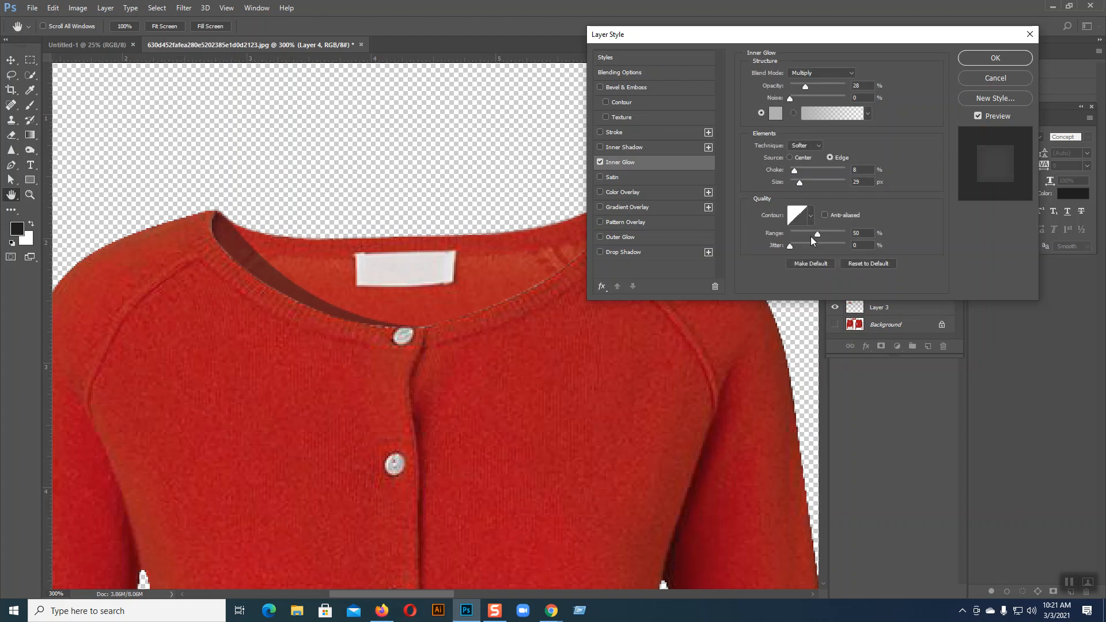
drag(794, 98, 833, 90)
drag(797, 181, 825, 183)
click(667, 162)
click(997, 72)
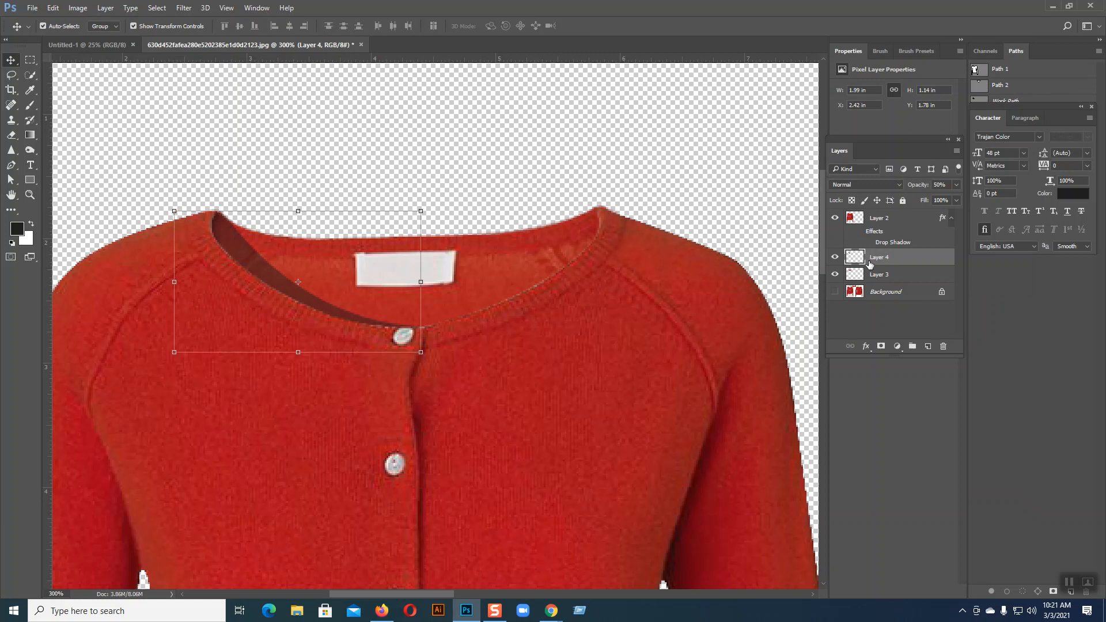
Add an Inner Glow effect to Layer 4 with 73% opacity and the dark red glow color 9e0606.
click(866, 346)
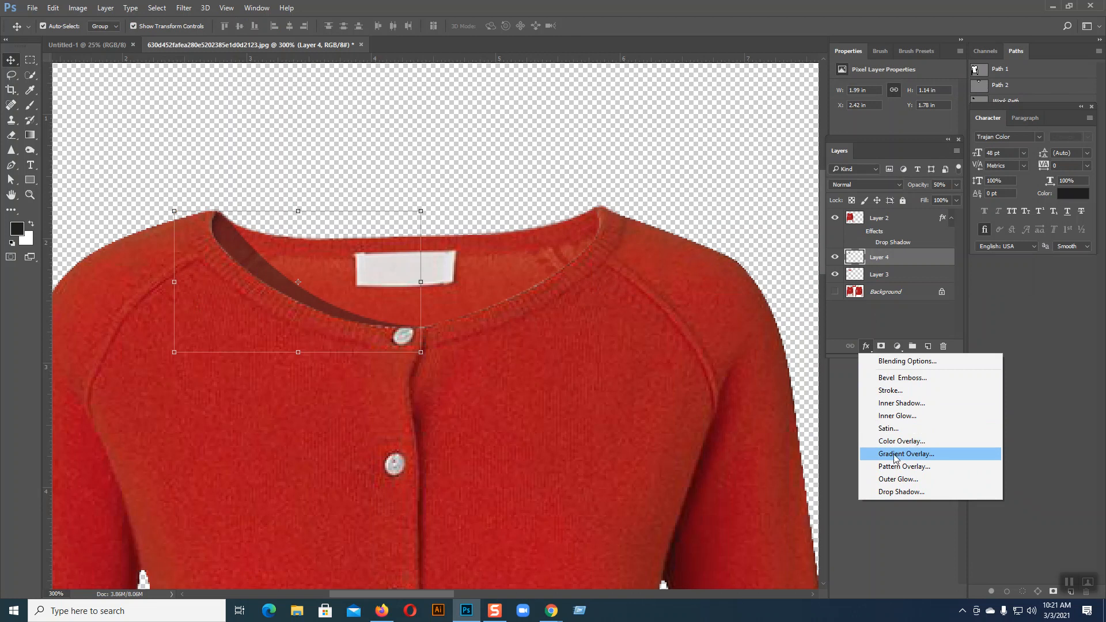
click(891, 416)
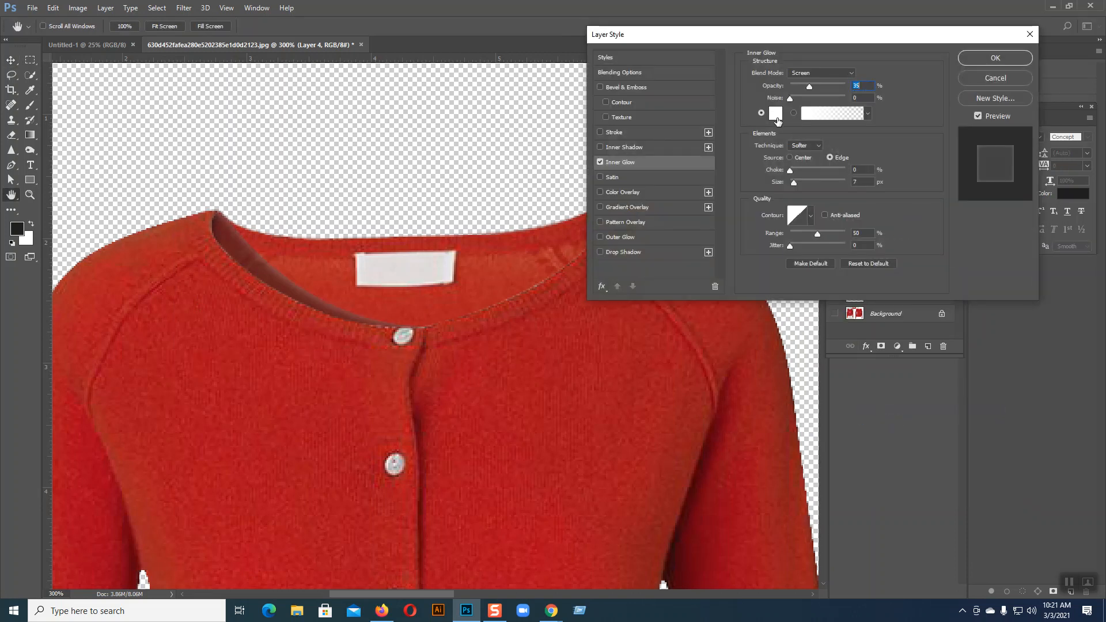
drag(809, 85, 831, 86)
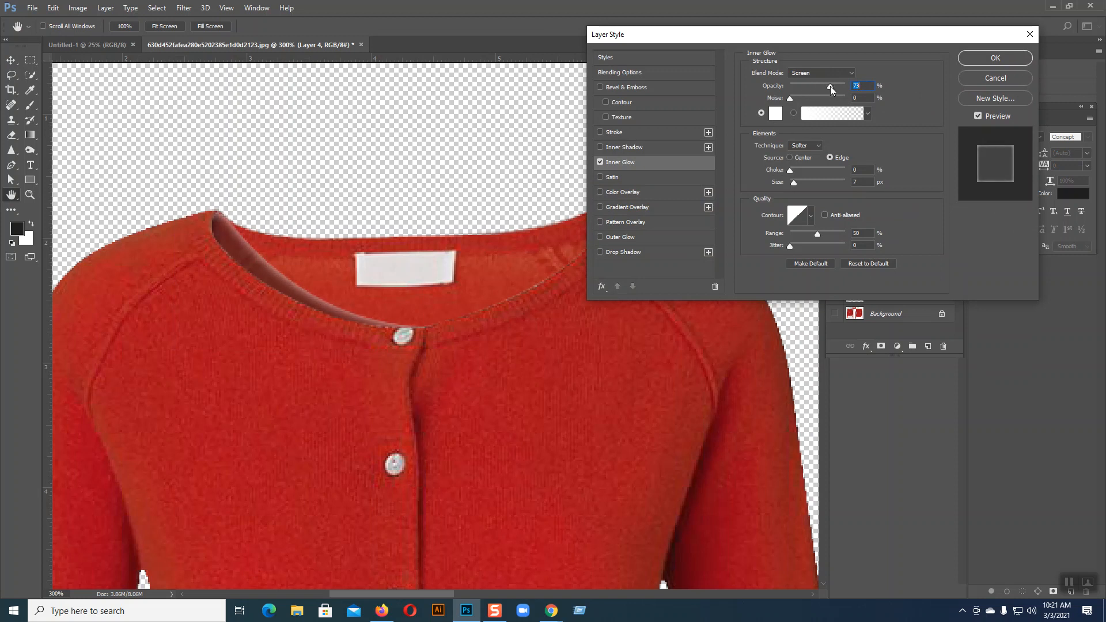
click(775, 113)
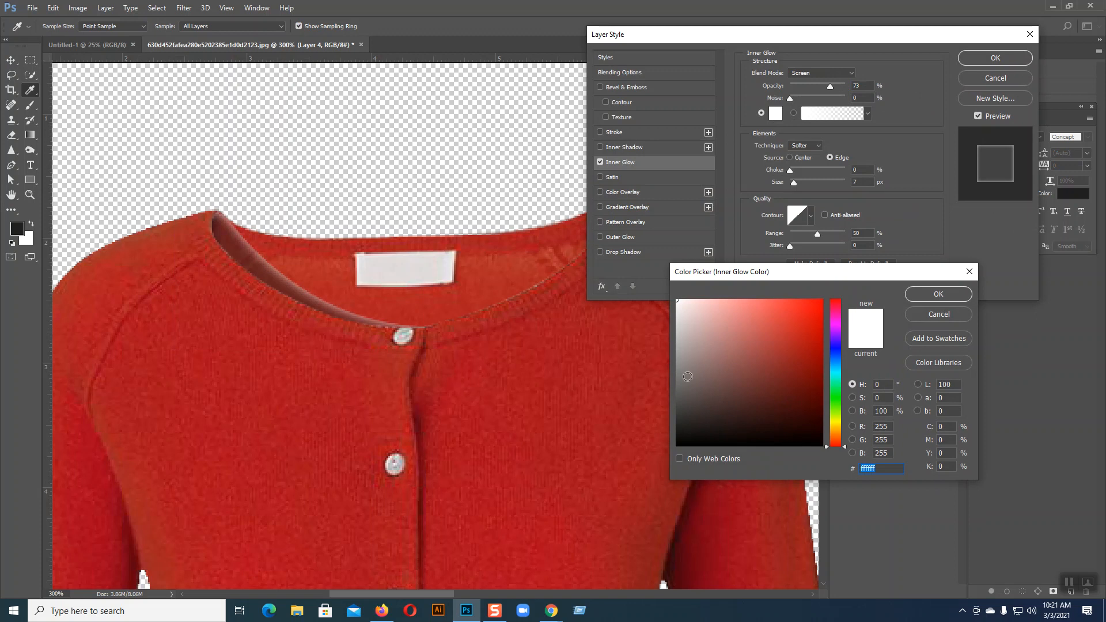
click(677, 403)
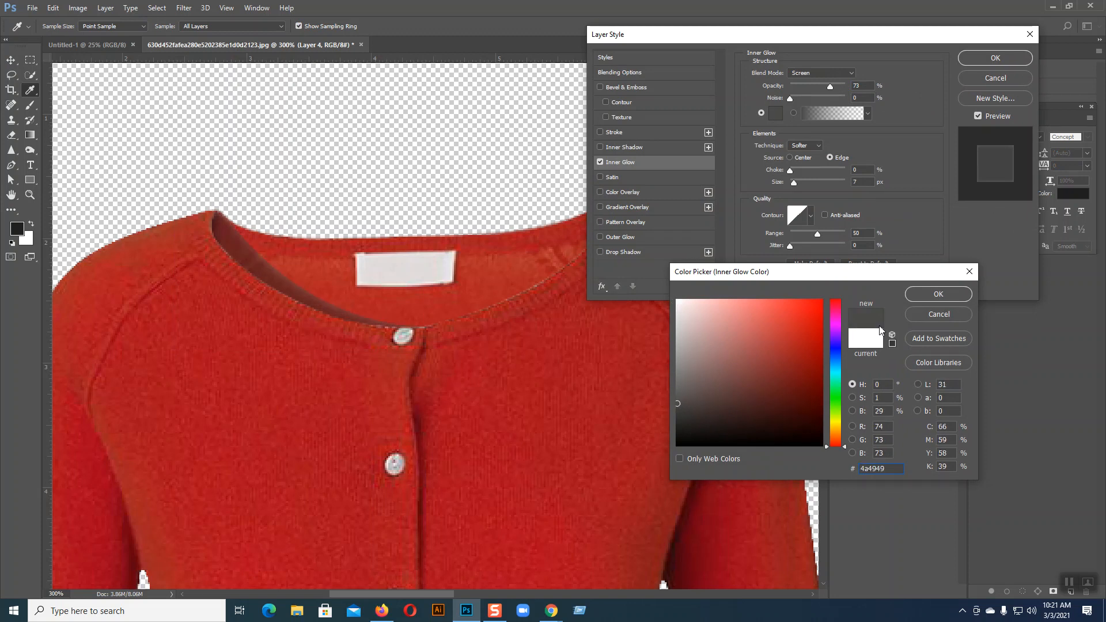
click(804, 304)
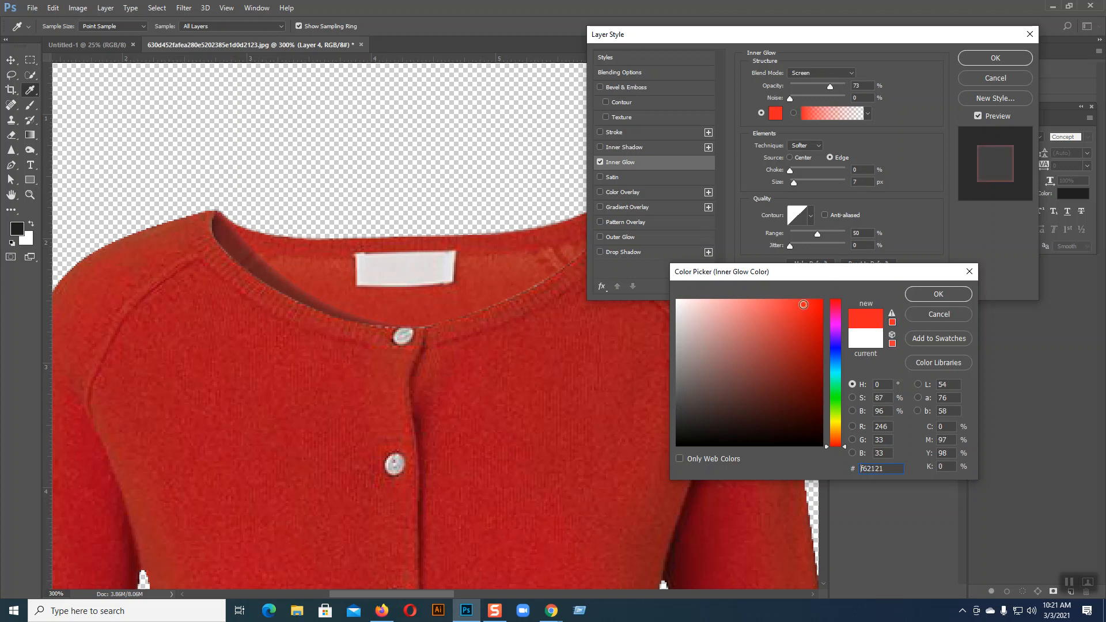
click(819, 343)
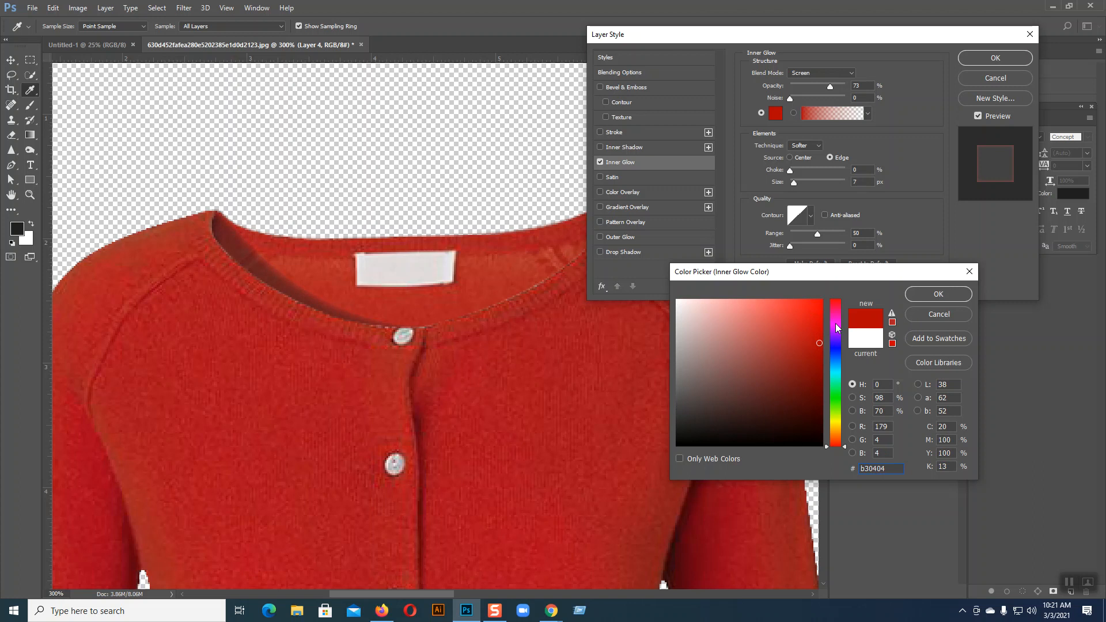
click(818, 355)
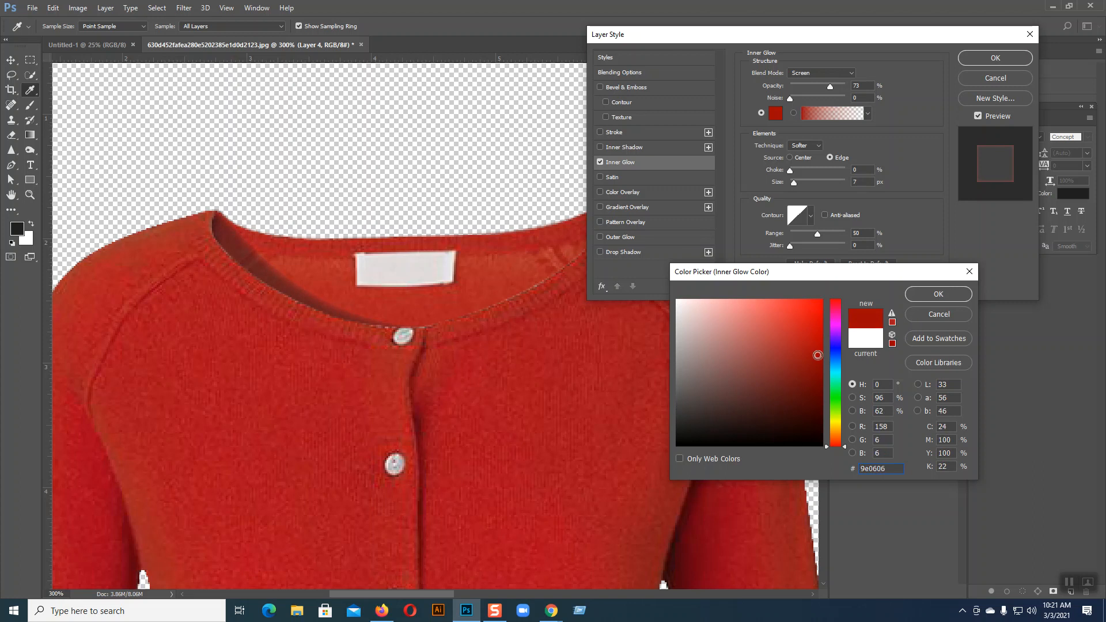
click(935, 295)
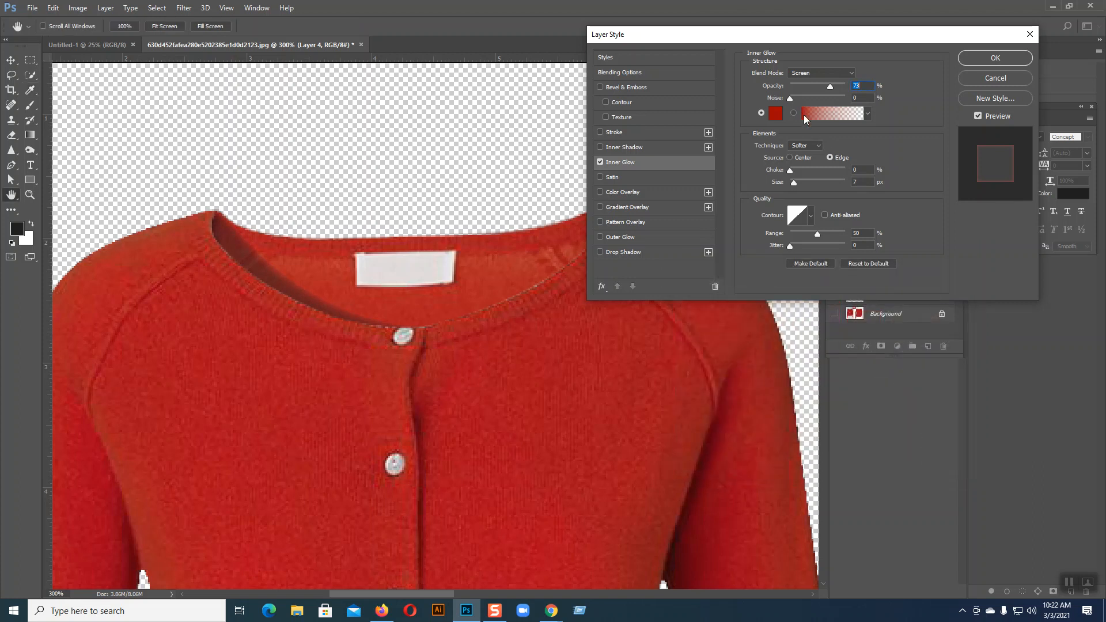
Set the Inner Glow's size to 18 px and choke to 19%, and try the Multiply, Linear Burn and Lighten blend modes.
drag(794, 183, 800, 190)
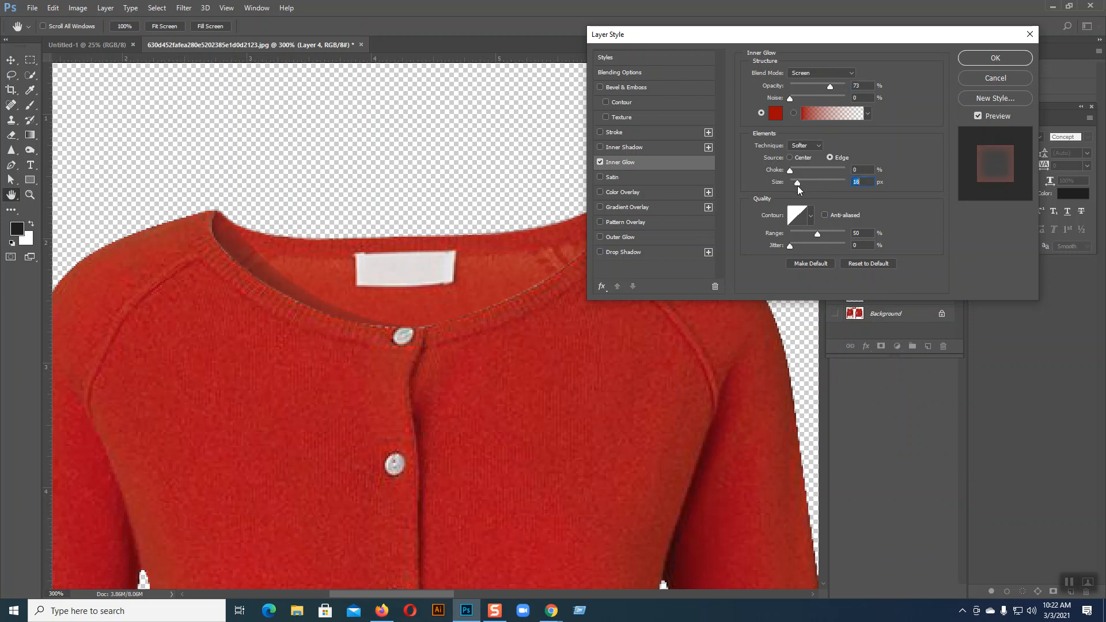
mouse_move(791, 172)
mouse_down()
mouse_move(825, 173)
mouse_move(801, 175)
mouse_up()
click(818, 73)
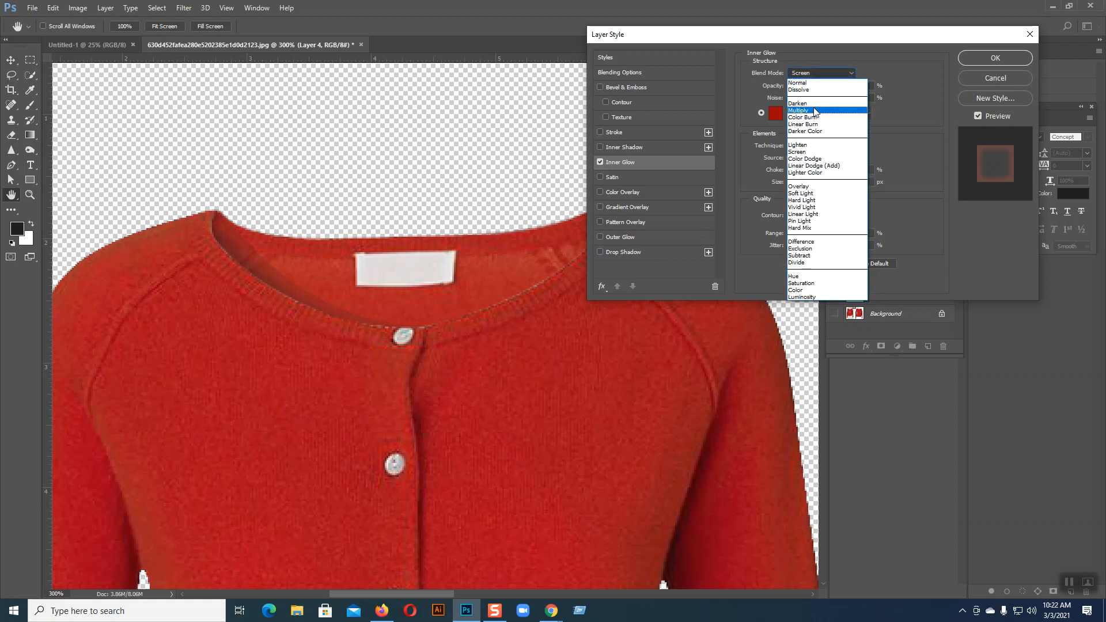
click(814, 111)
click(813, 74)
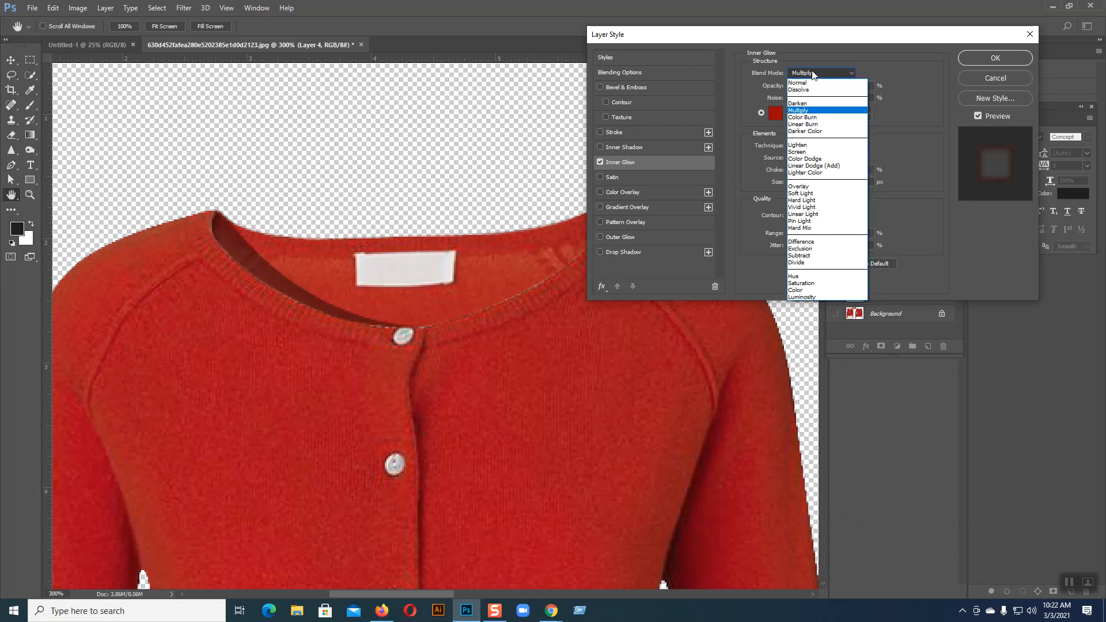
click(812, 131)
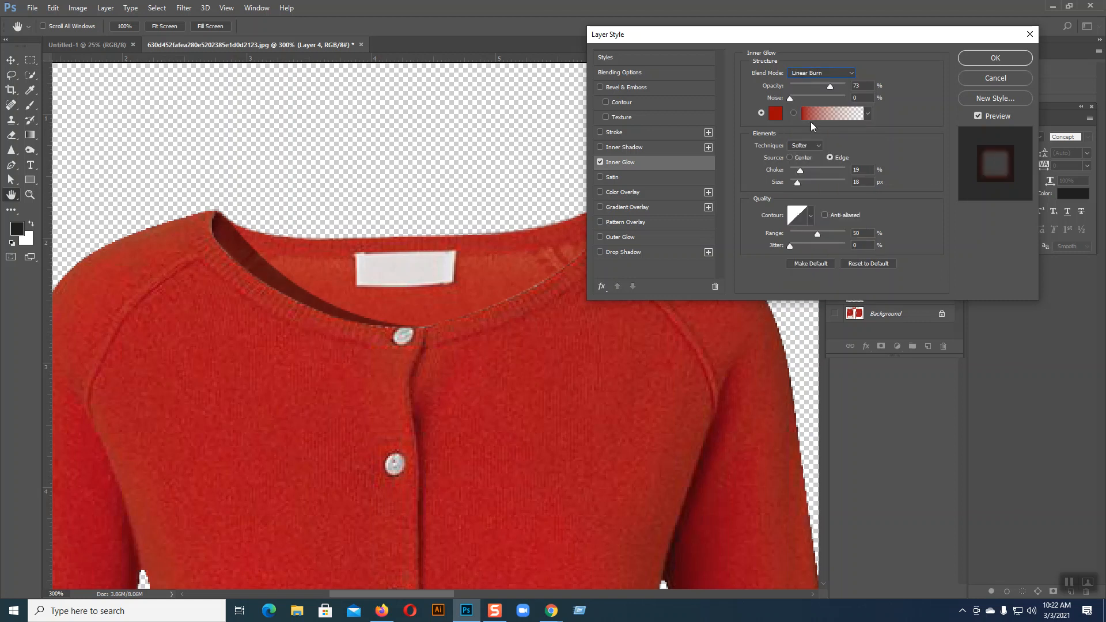
scroll(809, 75, down, 1)
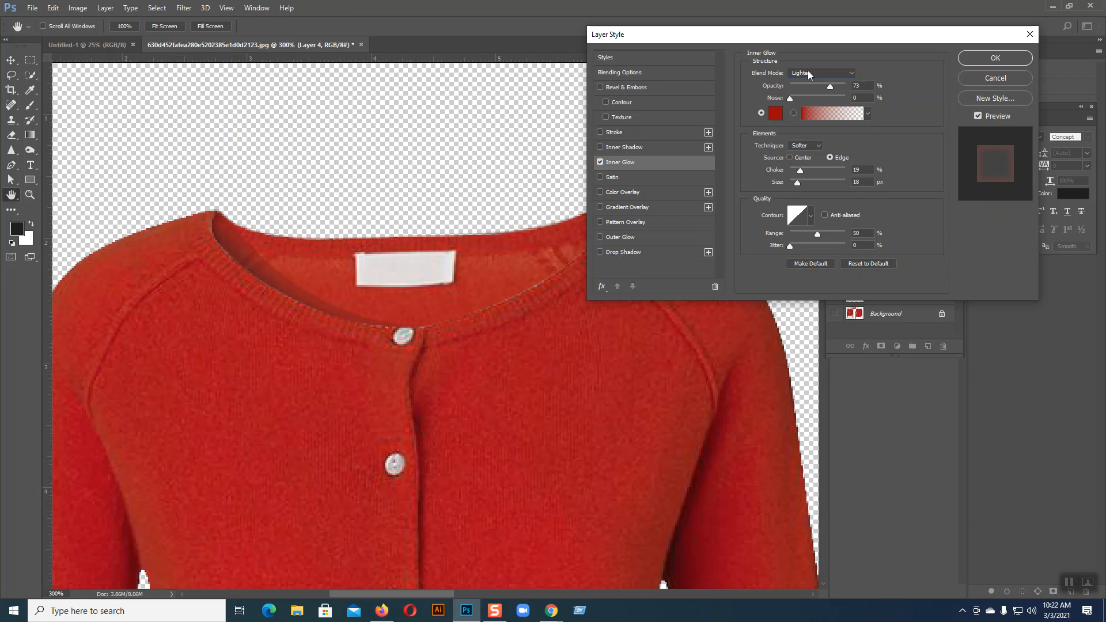
scroll(808, 74, down, 1)
scroll(808, 74, up, 1)
Fine-tune the Inner Glow's technique, choke and size, and apply the effect to Layer 4.
mouse_move(788, 98)
mouse_down()
mouse_move(816, 100)
mouse_move(791, 102)
mouse_up()
click(805, 145)
click(807, 162)
drag(800, 171, 809, 173)
drag(798, 183, 796, 183)
click(996, 60)
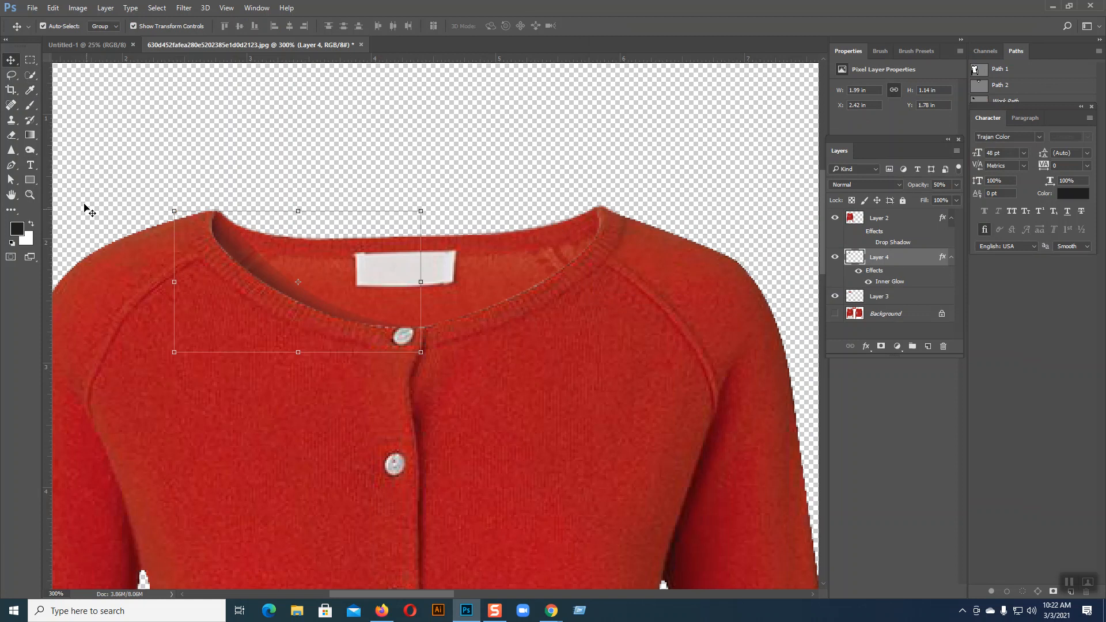
Add a layer mask to Layer 4 and try a soft black brush stroke on it beside the neckline shadow.
click(30, 105)
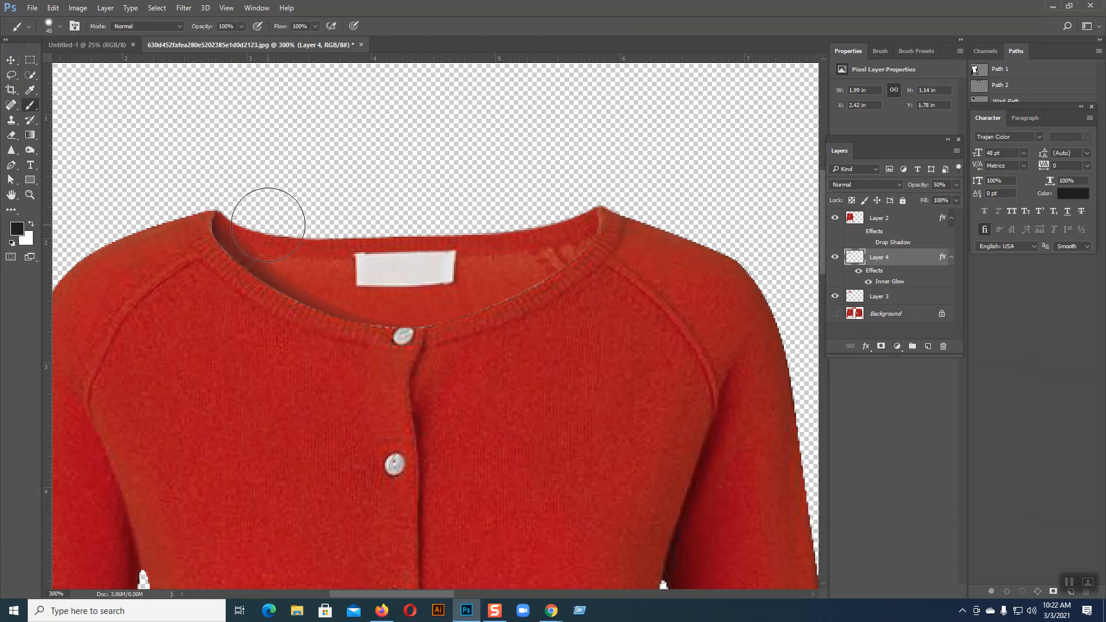
drag(277, 217, 288, 238)
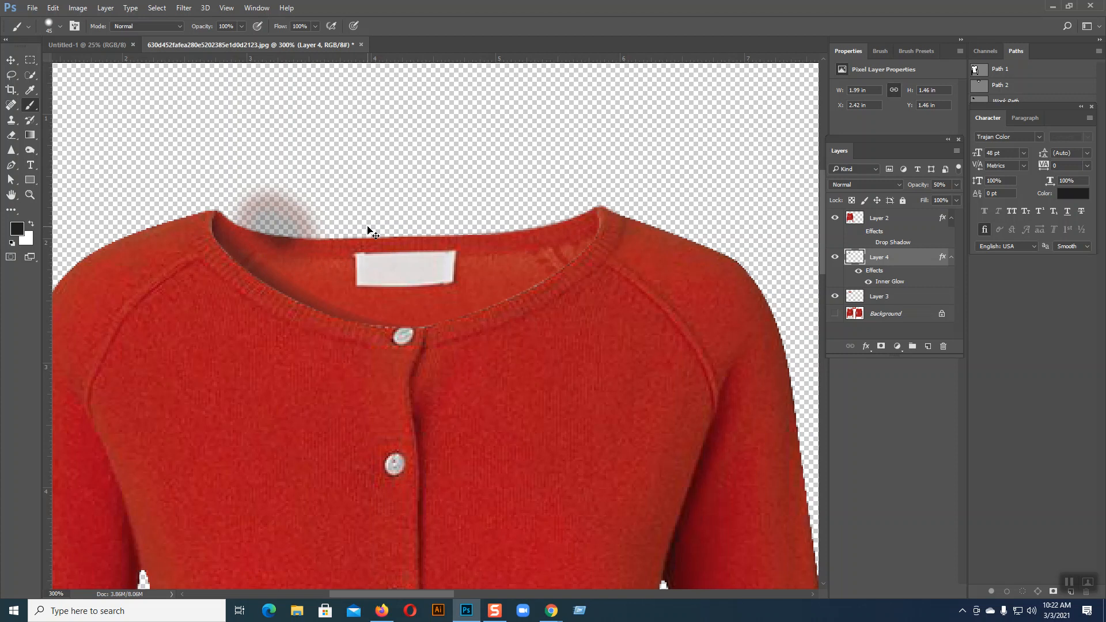
key(ctrl+z)
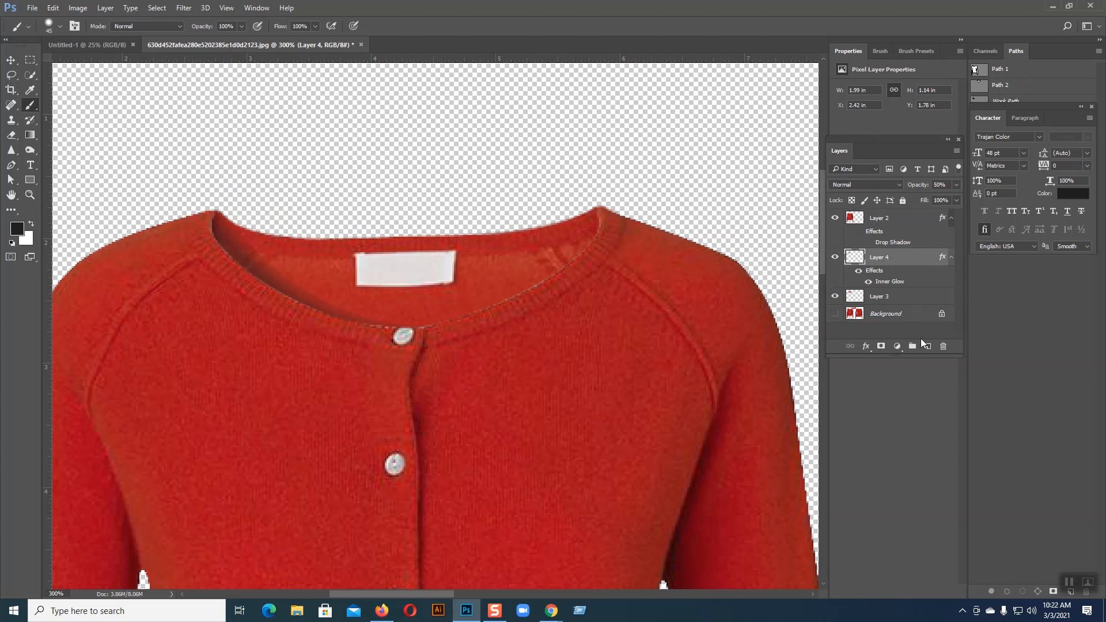
click(880, 346)
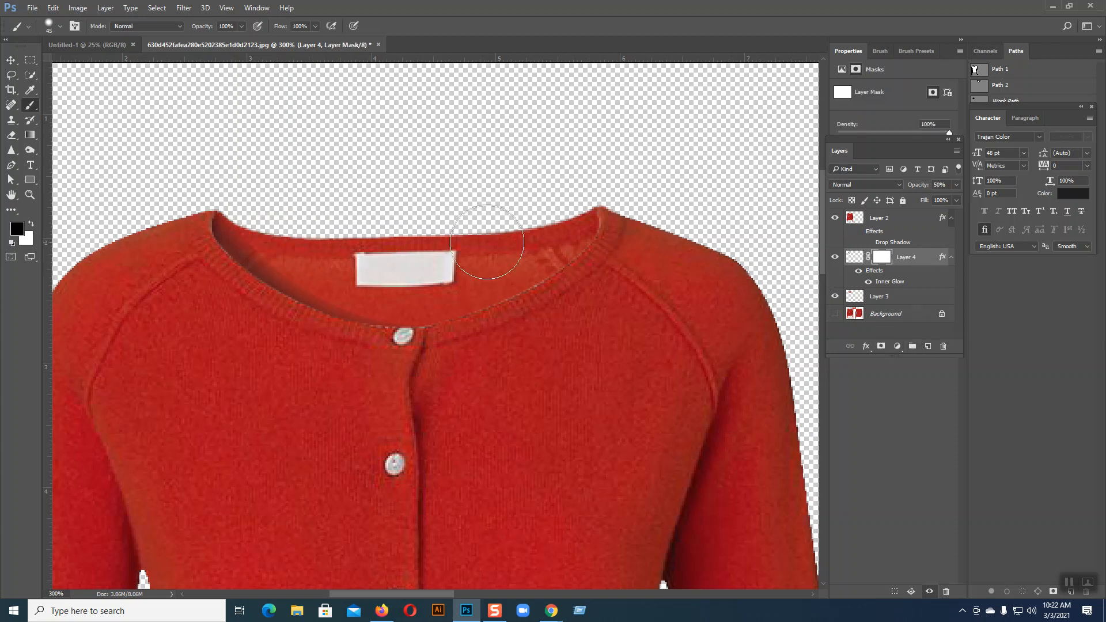
mouse_move(265, 222)
mouse_down()
mouse_move(259, 209)
mouse_move(276, 217)
mouse_up()
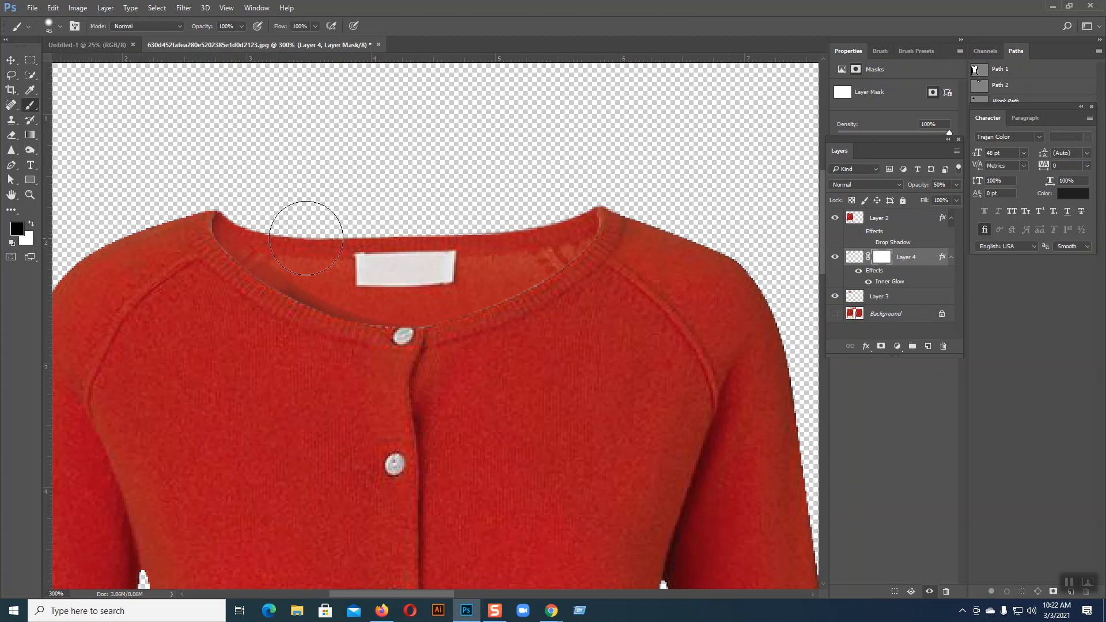
key(ctrl+z)
Set the brush hardness to 65% and reduce the brush size to 8 px.
key(bracketleft)
key(bracketleft)
key(bracketleft)
key(bracketleft)
key(bracketleft)
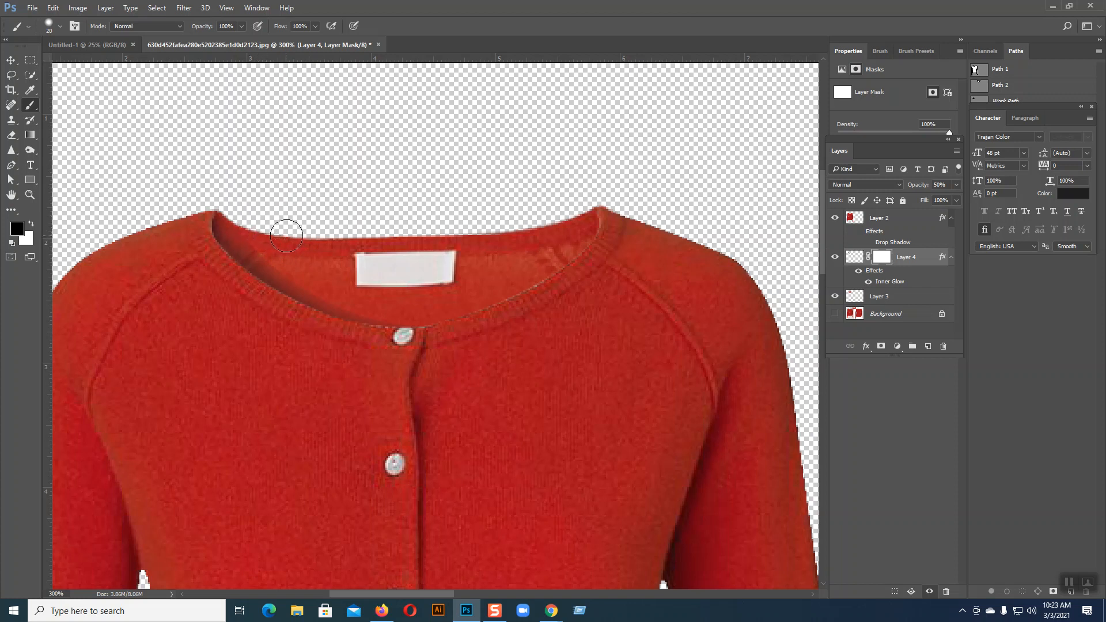
key(bracketleft)
click(61, 26)
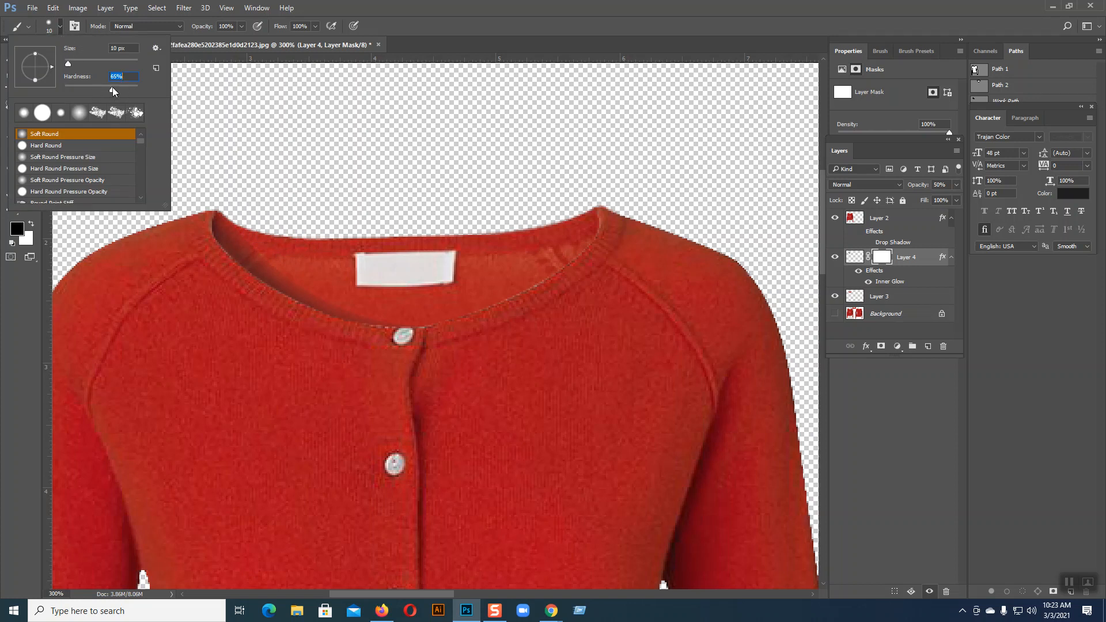
click(61, 26)
key(bracketleft)
key(bracketleft)
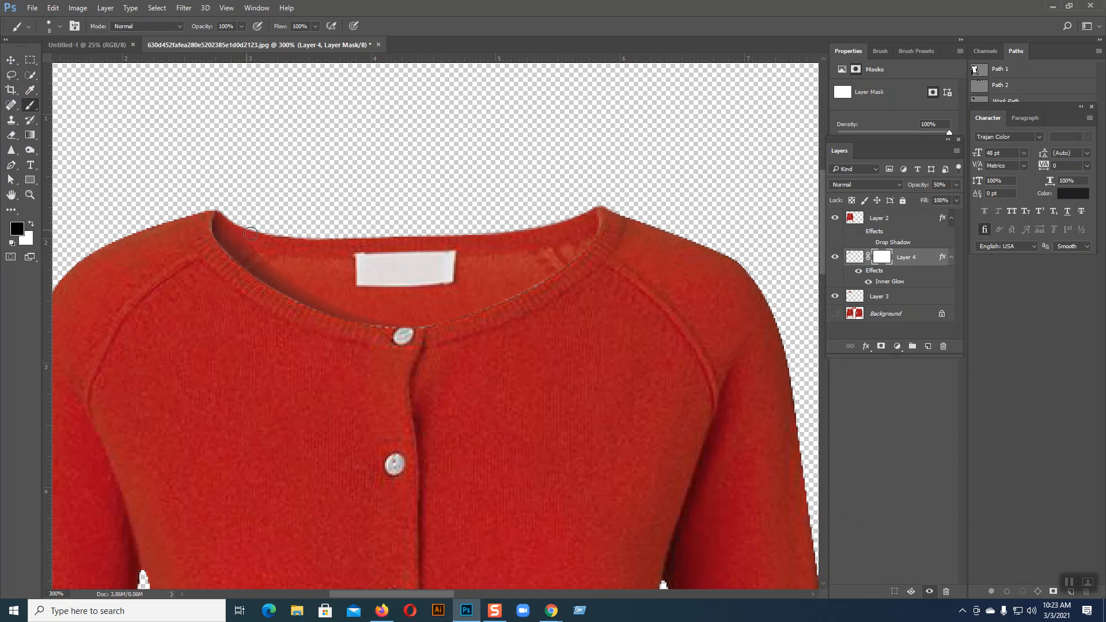
Paint on Layer 4's mask along the inner edge of the neckline shadow, and enlarge the brush to 30 px.
drag(263, 250, 361, 307)
key(bracketright)
key(bracketright)
key(bracketright)
key(bracketright)
key(bracketright)
key(bracketright)
Hide Layer 4 and try a dark brush stroke along the left side of the neckline on a new layer above it.
click(855, 257)
click(834, 257)
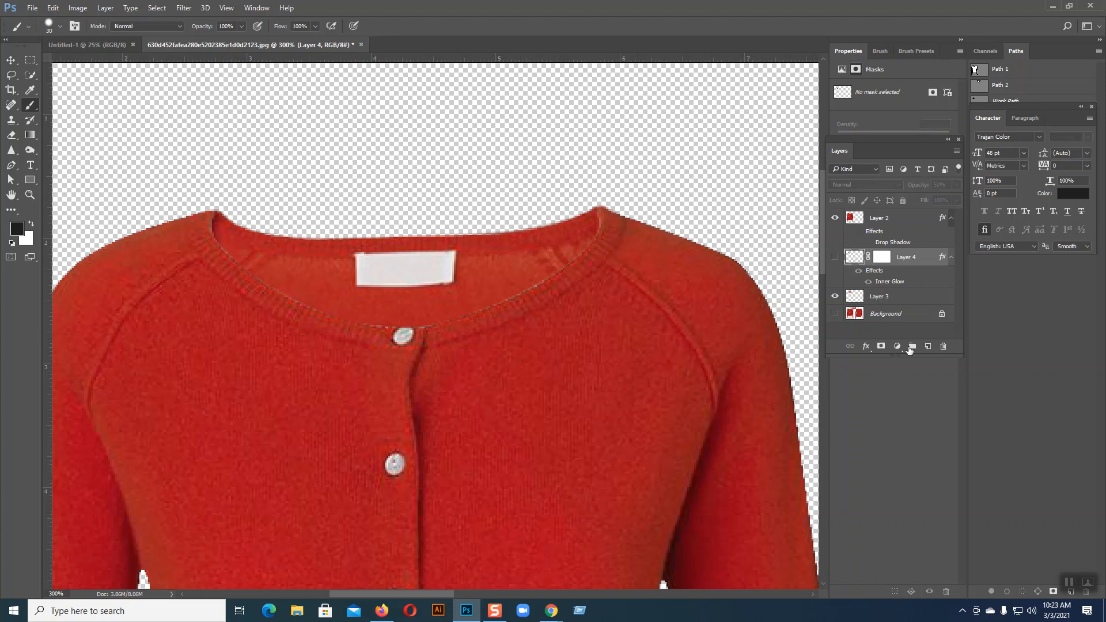
click(927, 346)
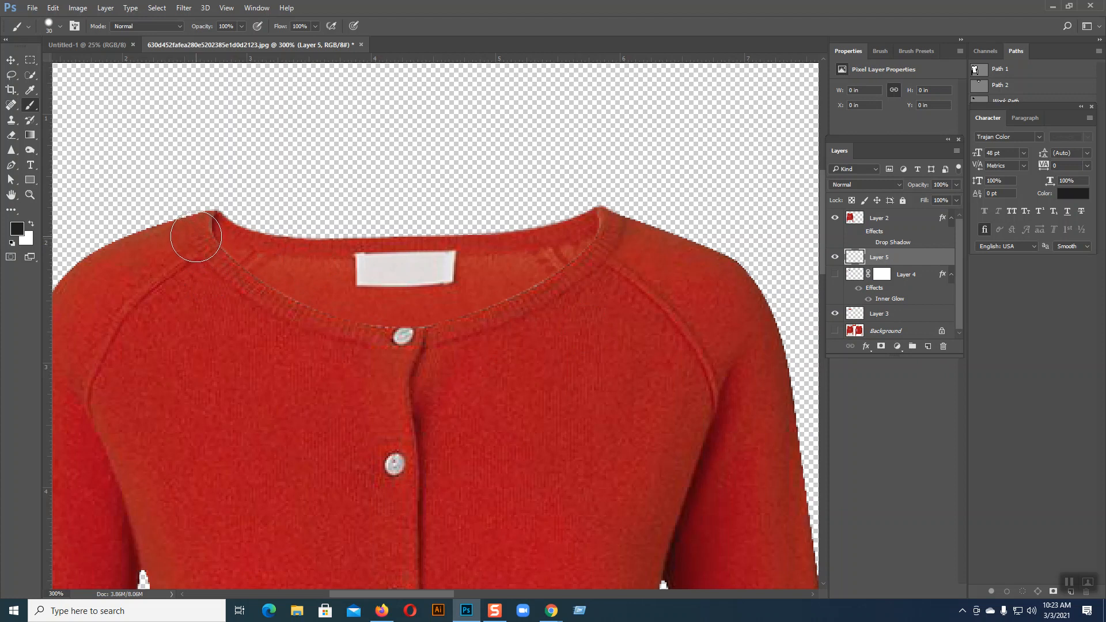
mouse_move(195, 230)
mouse_down()
mouse_move(288, 313)
mouse_move(397, 343)
mouse_up()
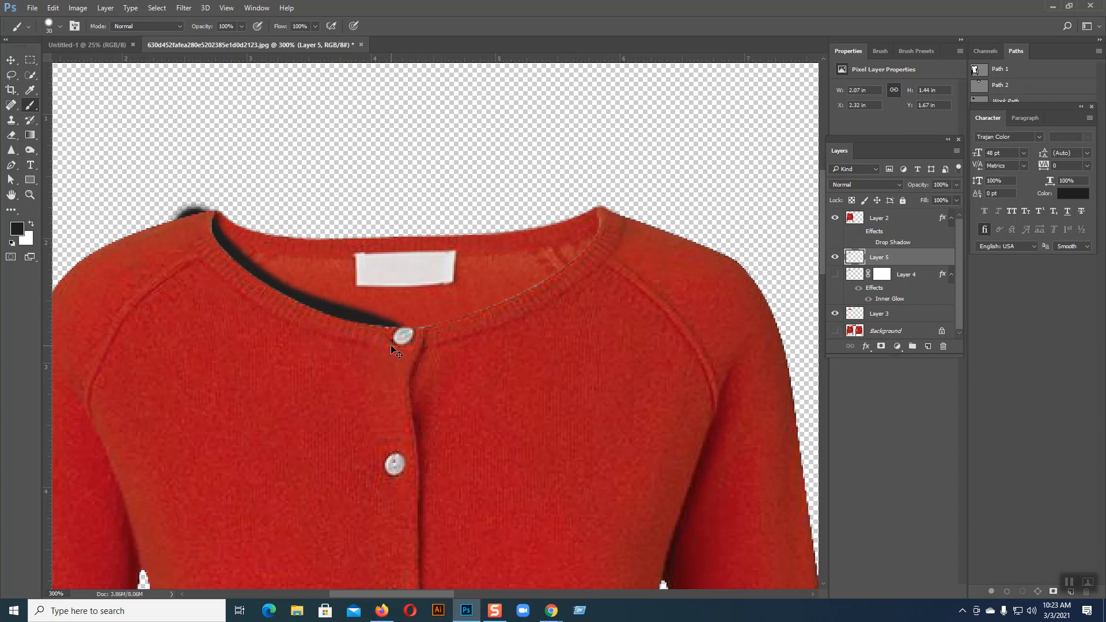
key(ctrl+z)
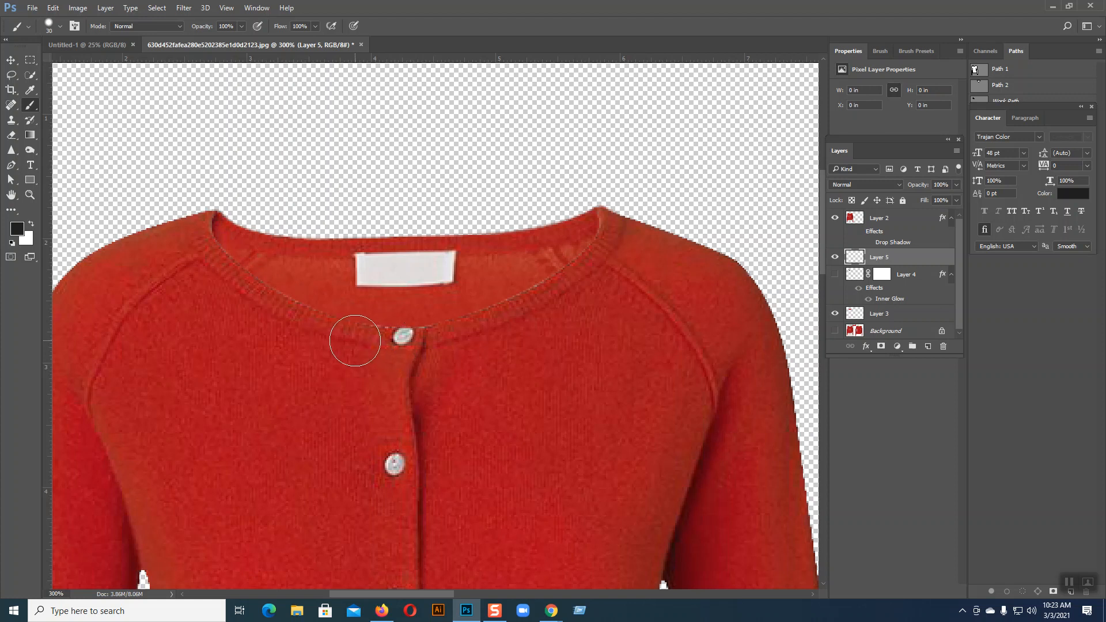
Load the neckline work path as a selection and set a soft round brush of about 45 px with 0% hardness.
ctrl+click(979, 102)
click(61, 25)
drag(96, 61, 97, 61)
click(59, 26)
click(61, 26)
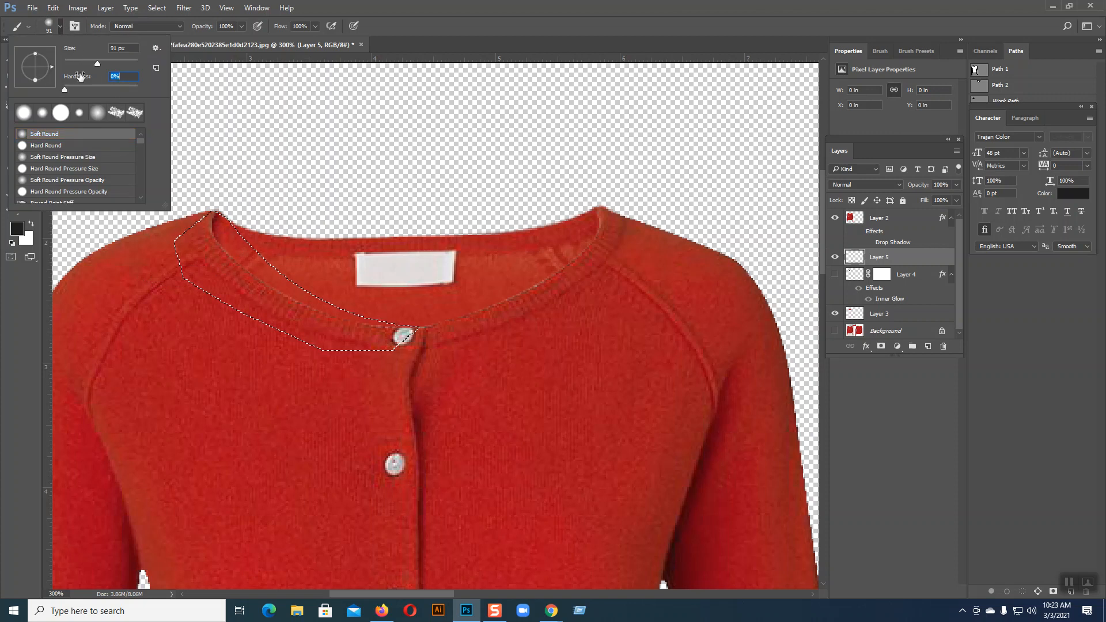
drag(77, 63, 70, 60)
click(58, 26)
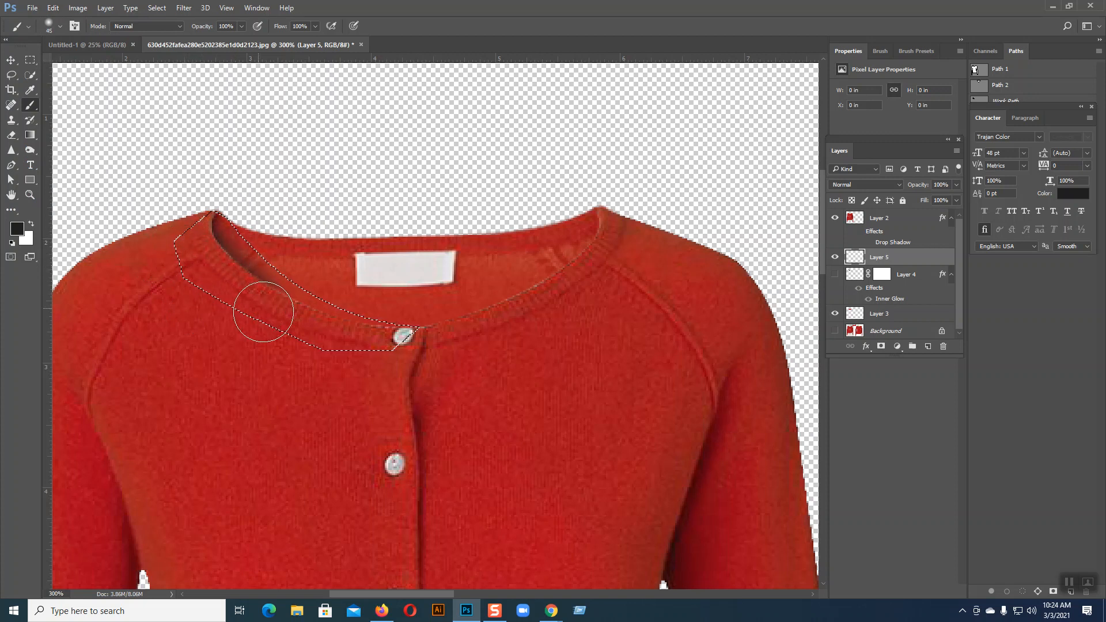
Try a soft dark brush stroke inside the neckline selection on Layer 5 and clear the selection.
drag(386, 354, 421, 358)
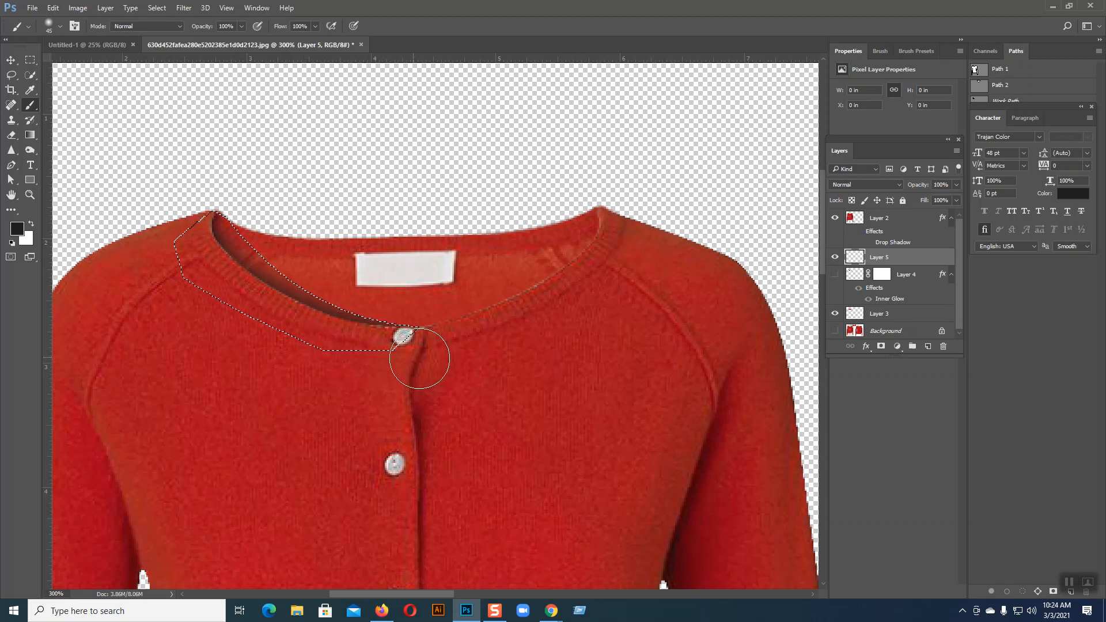
click(11, 60)
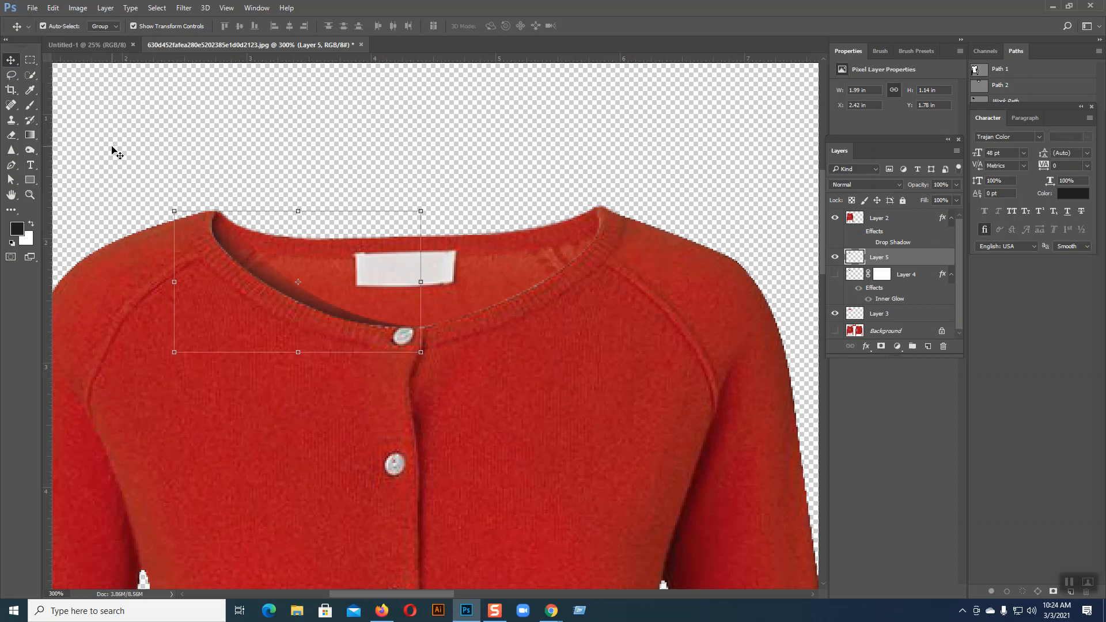
Delete Layer 5 and show Layer 4 again.
key(Delete)
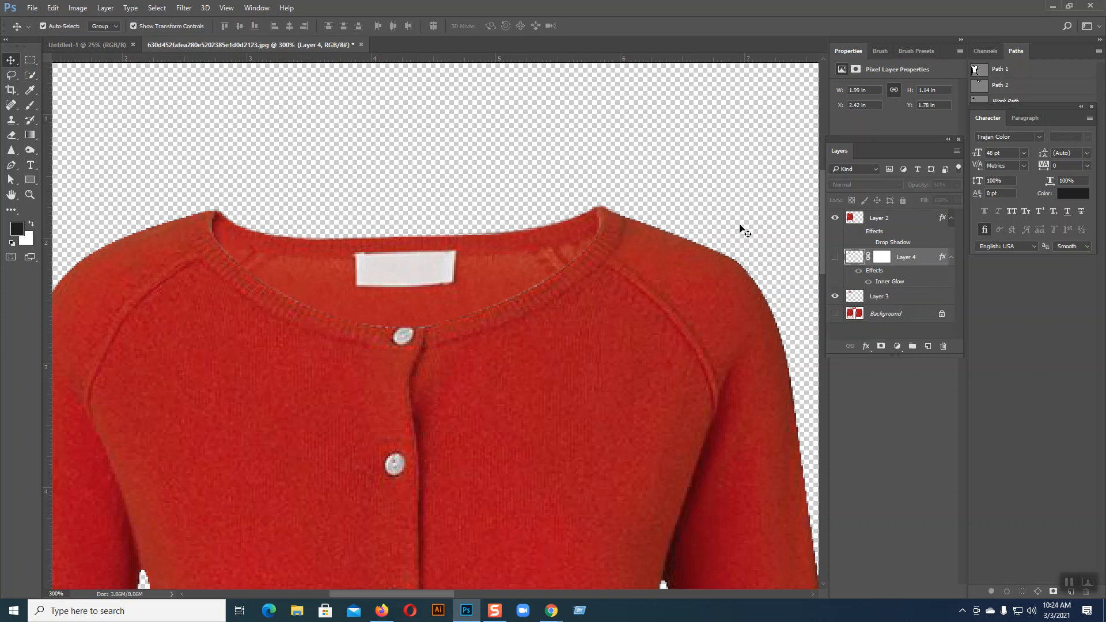
click(833, 258)
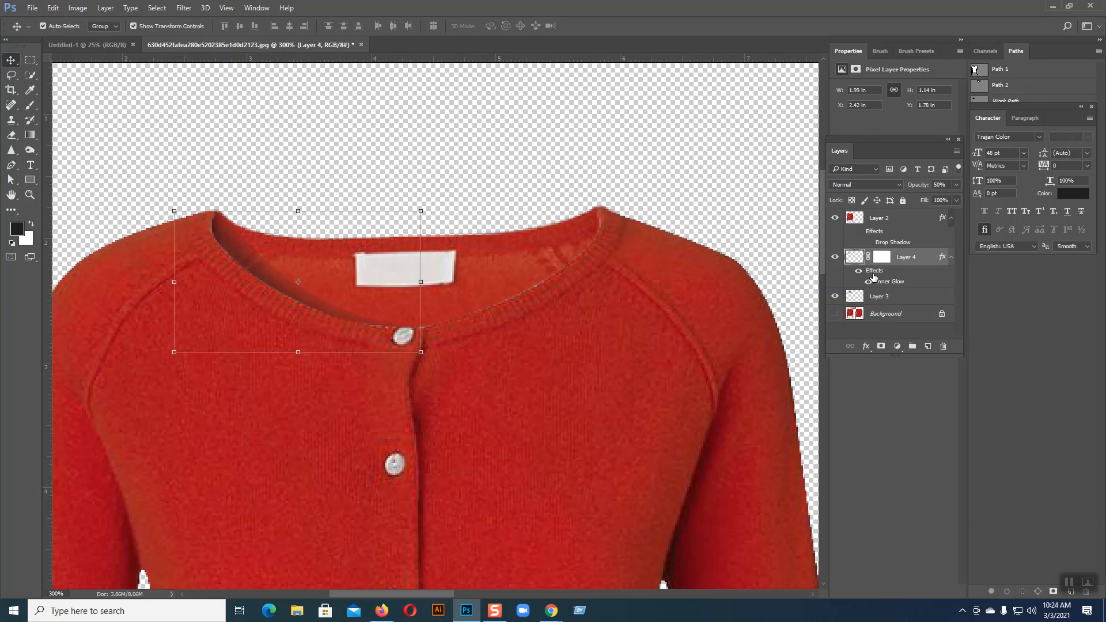
Change Layer 4's Inner Glow to a size of 7 px and the red colour #d61515.
double_click(942, 263)
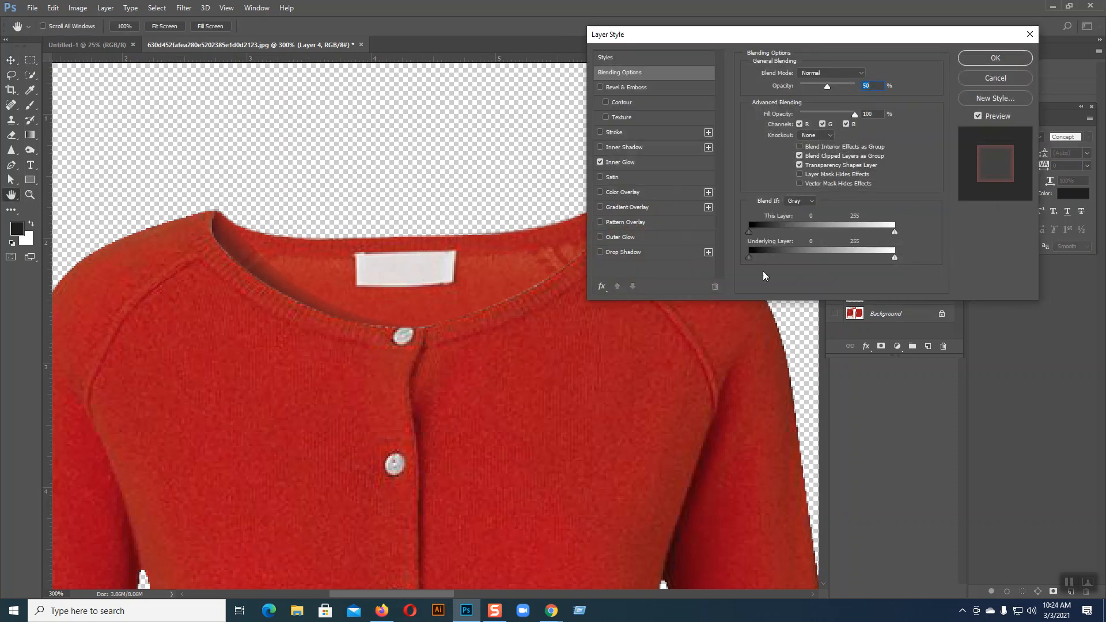
click(631, 162)
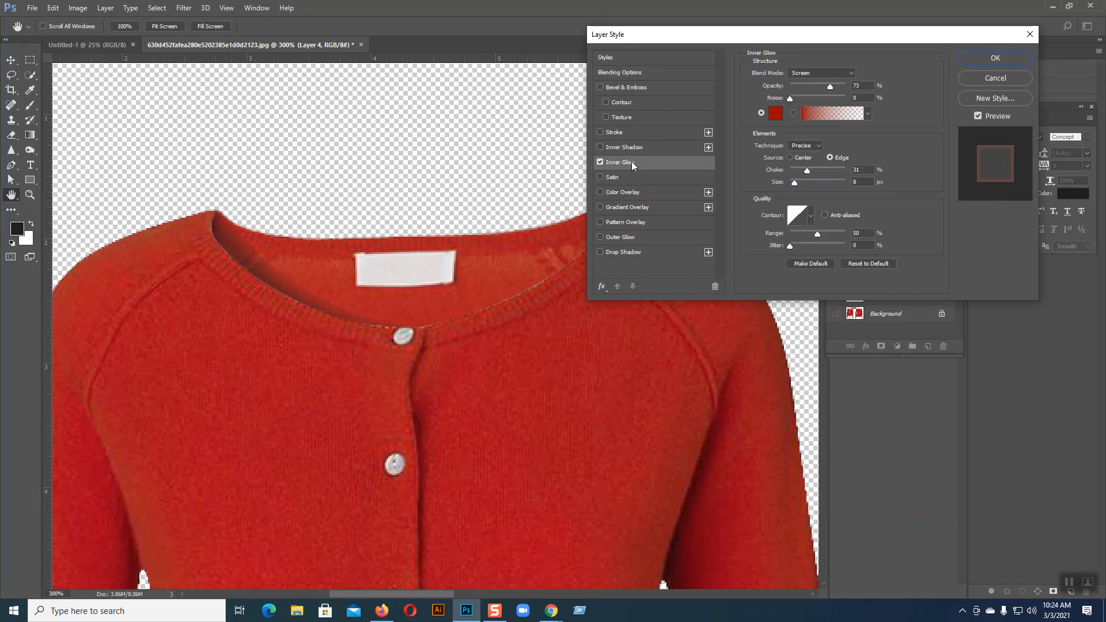
click(794, 183)
drag(795, 186, 795, 188)
click(772, 113)
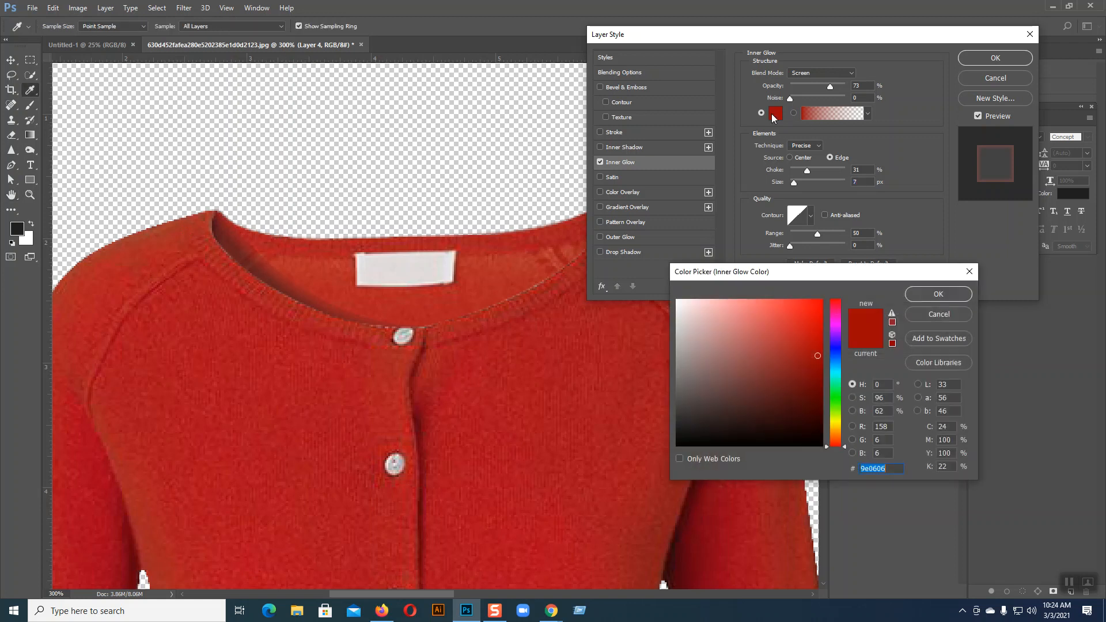
click(804, 301)
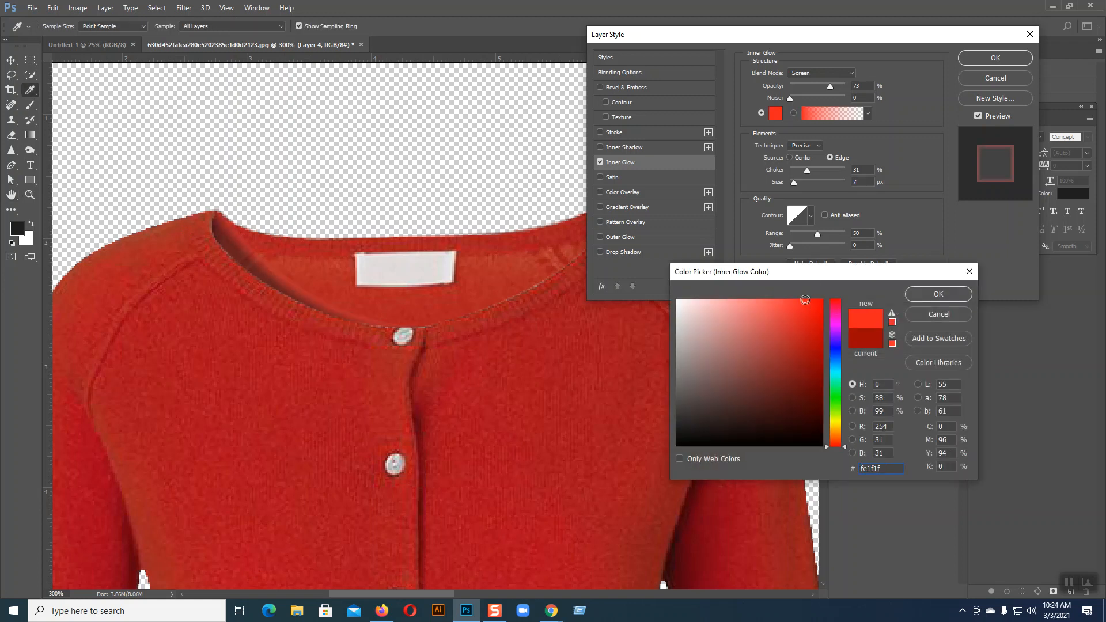
click(808, 323)
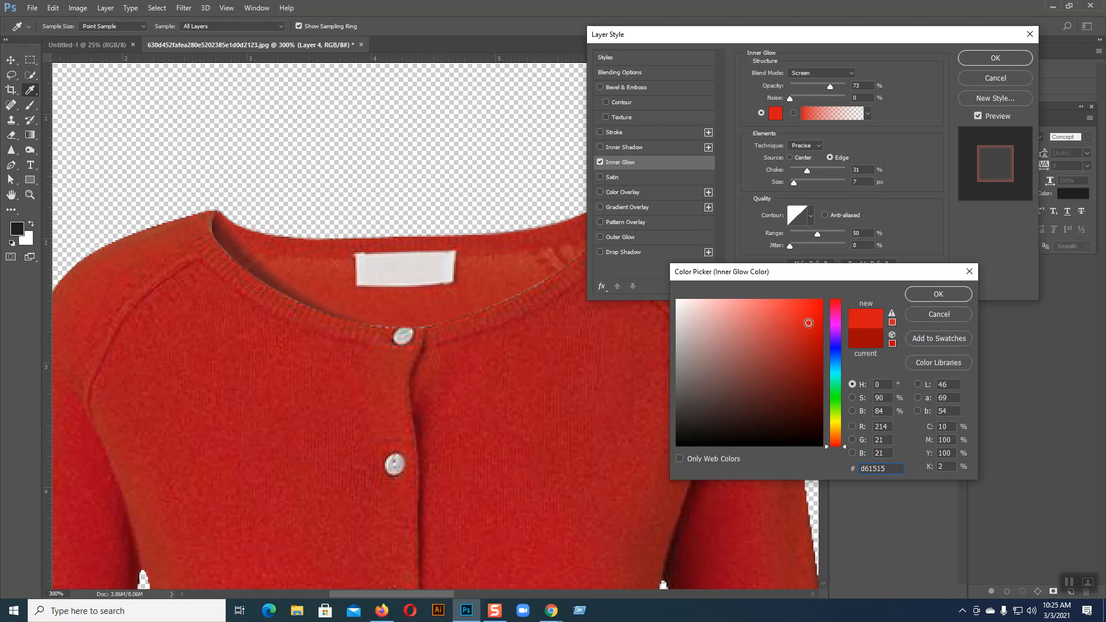
click(938, 294)
click(983, 60)
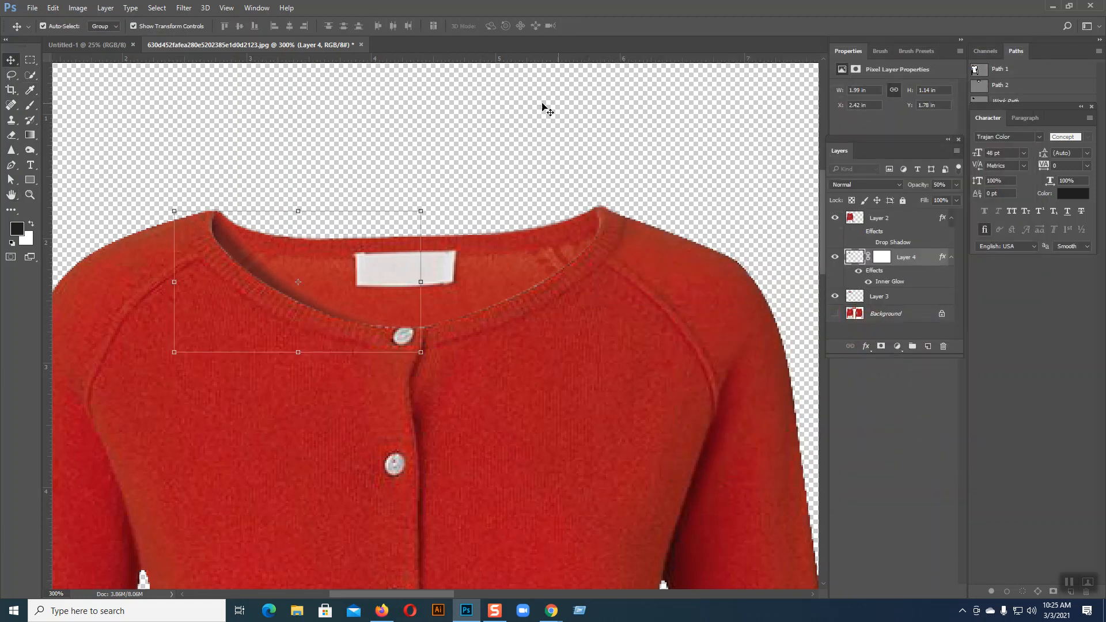
Compare the whole cut-out cardigan with the original photo by repeatedly showing and hiding the Background layer.
key(ctrl+minus)
key(ctrl+minus)
key(ctrl+minus)
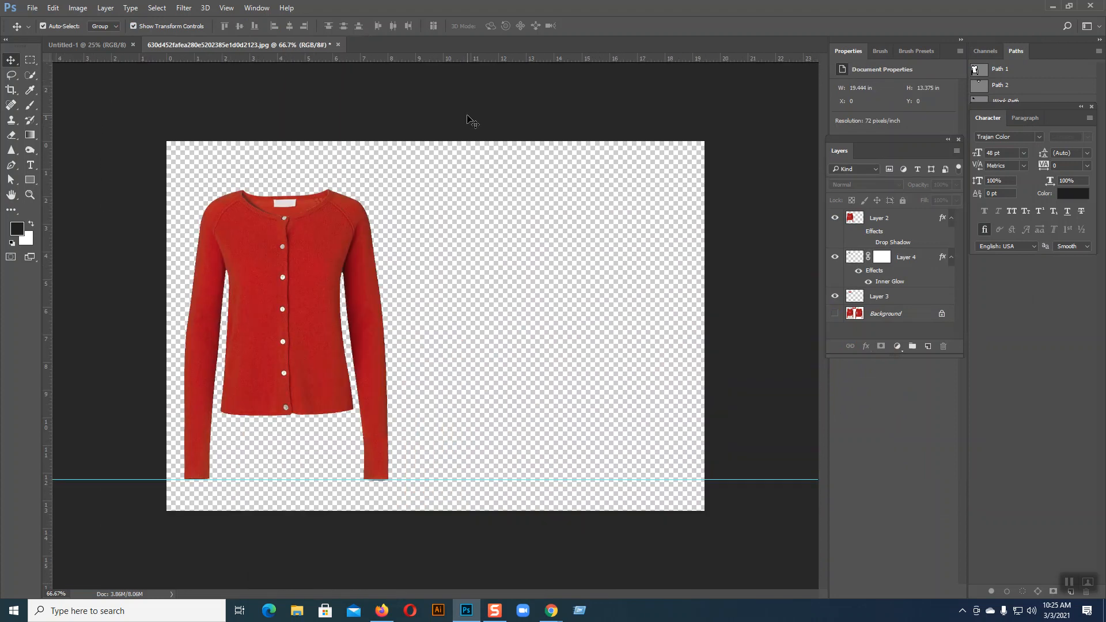
click(834, 314)
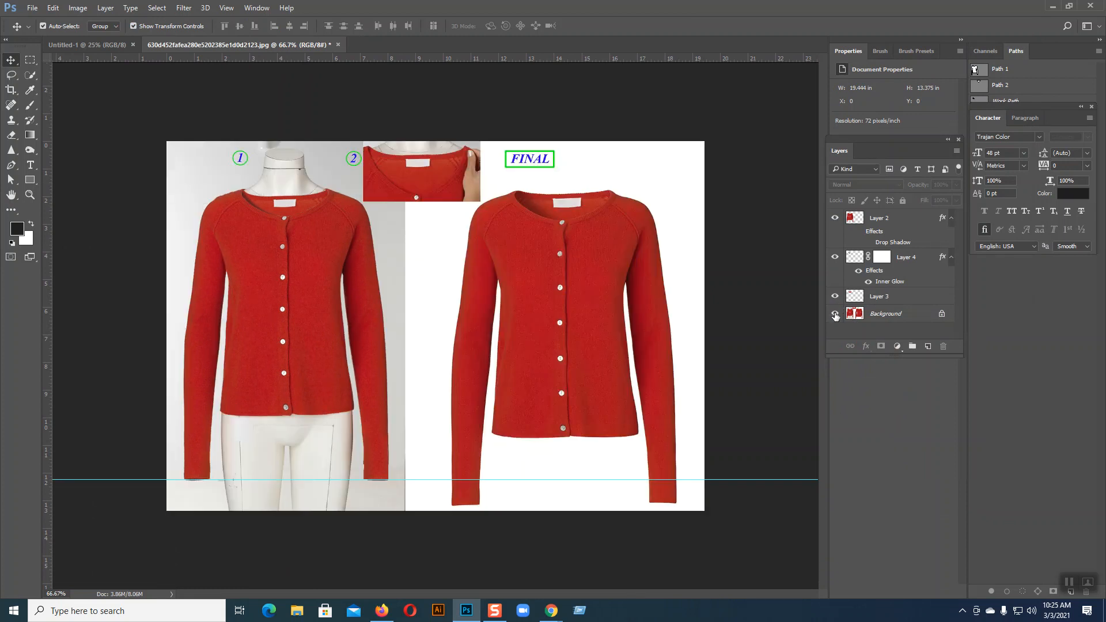
click(834, 314)
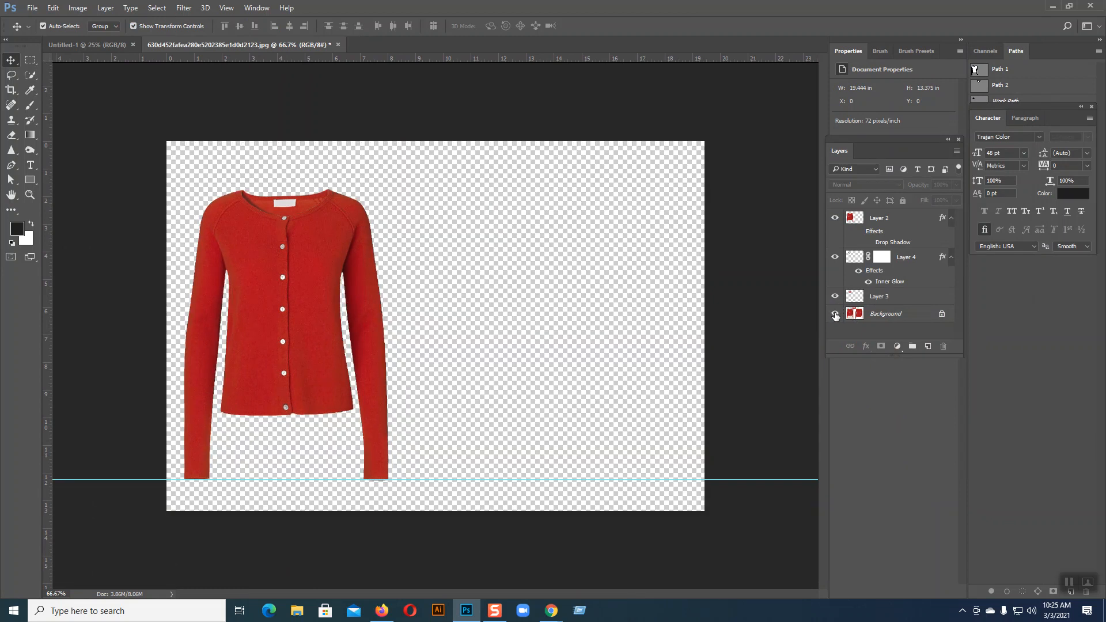
click(835, 314)
click(834, 313)
Hide Layer 4 and make Layer 2's Drop Shadow effect visible, keeping its existing settings.
click(834, 258)
click(878, 243)
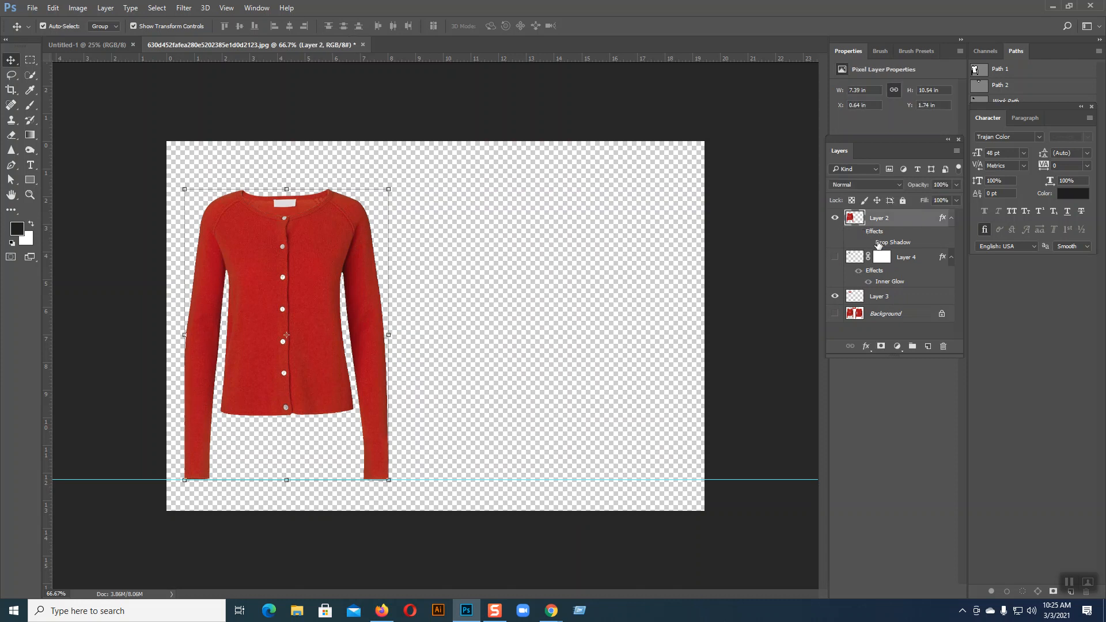
double_click(942, 219)
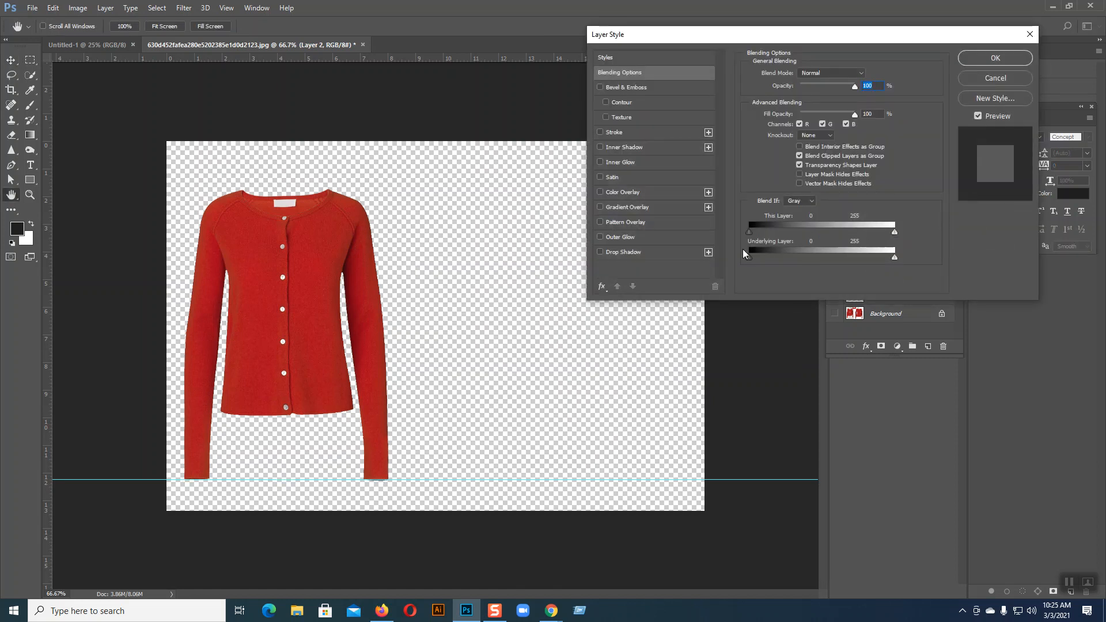
click(610, 254)
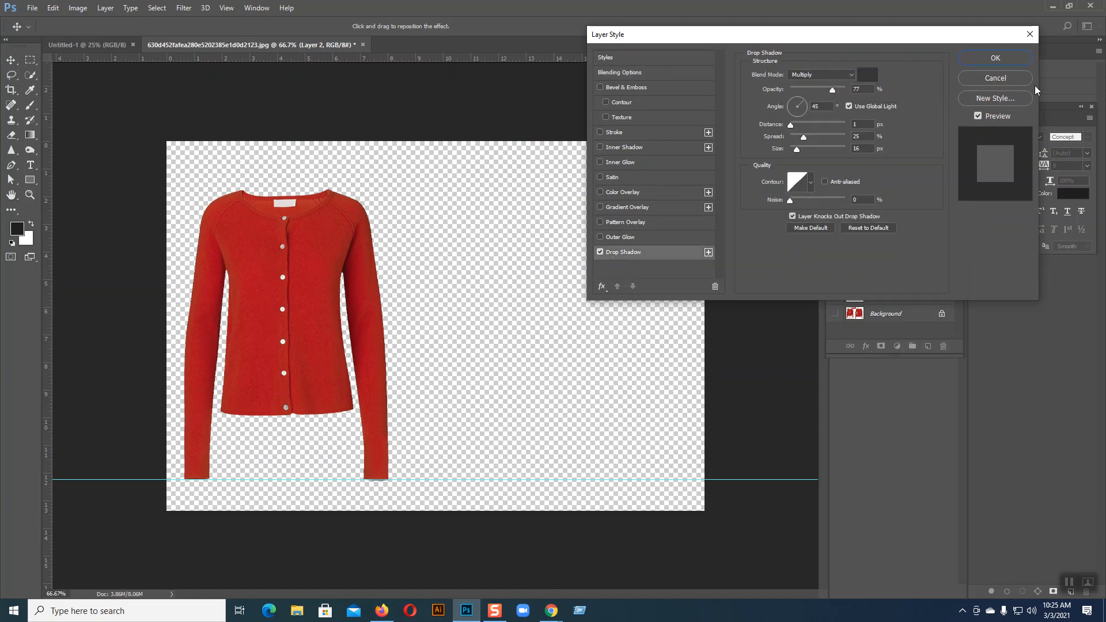
click(1011, 57)
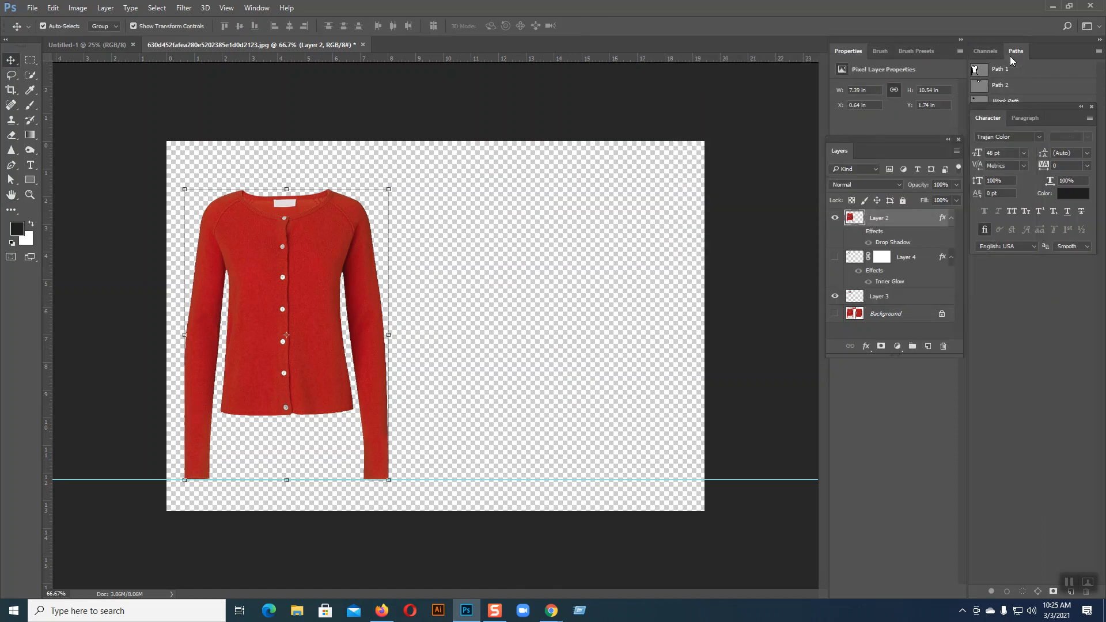
click(868, 243)
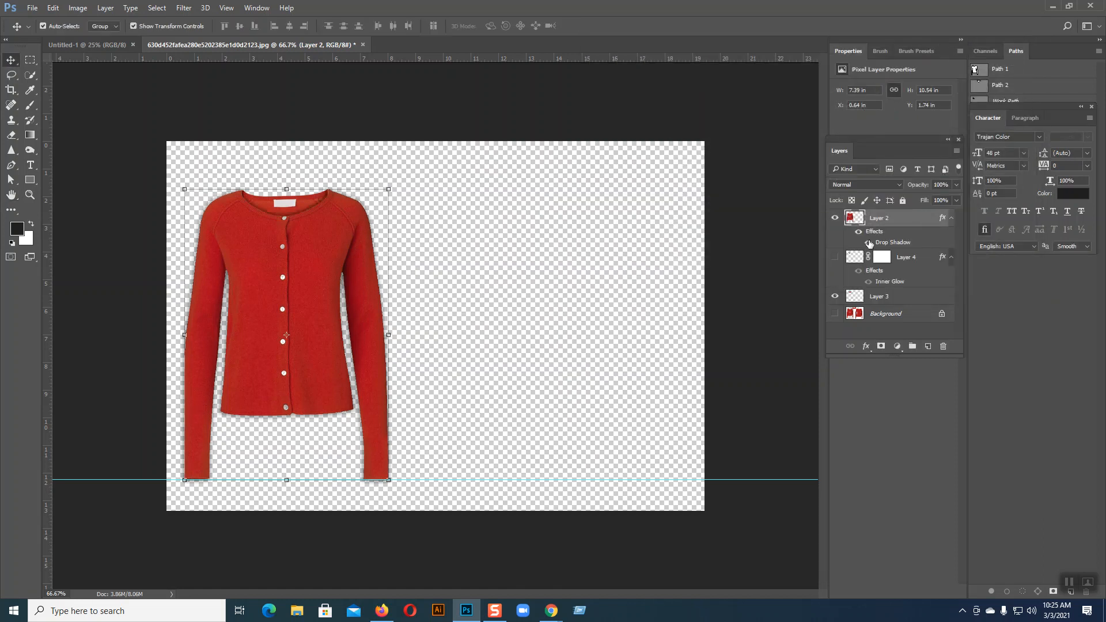
Close the cardigan image document.
click(560, 311)
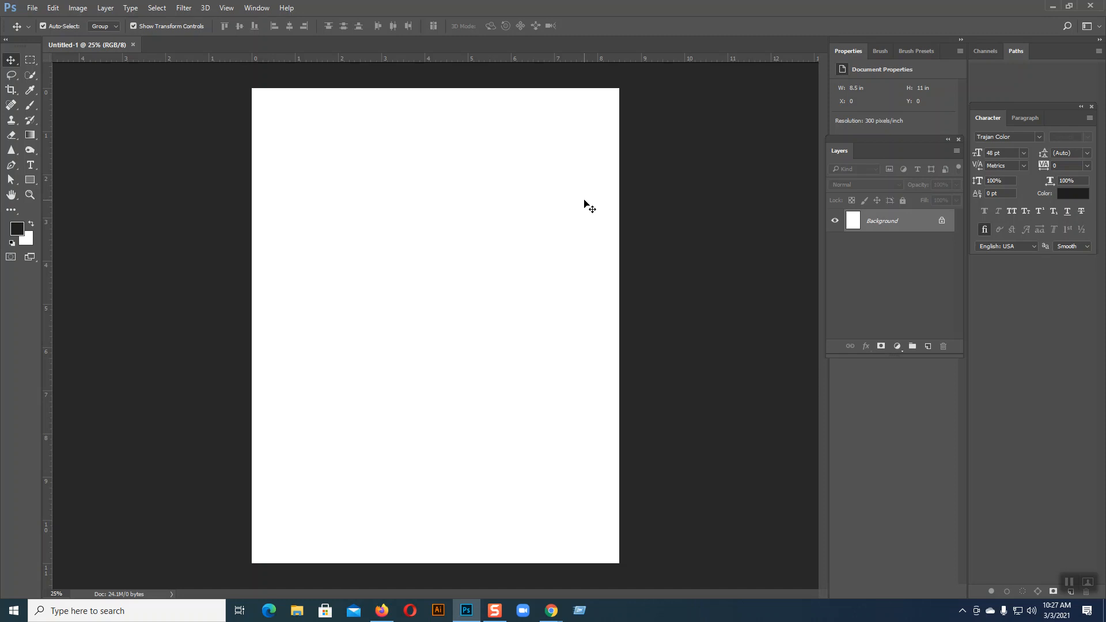
Switch to Chrome and search Google Images for "nature picture" in a new tab.
click(551, 611)
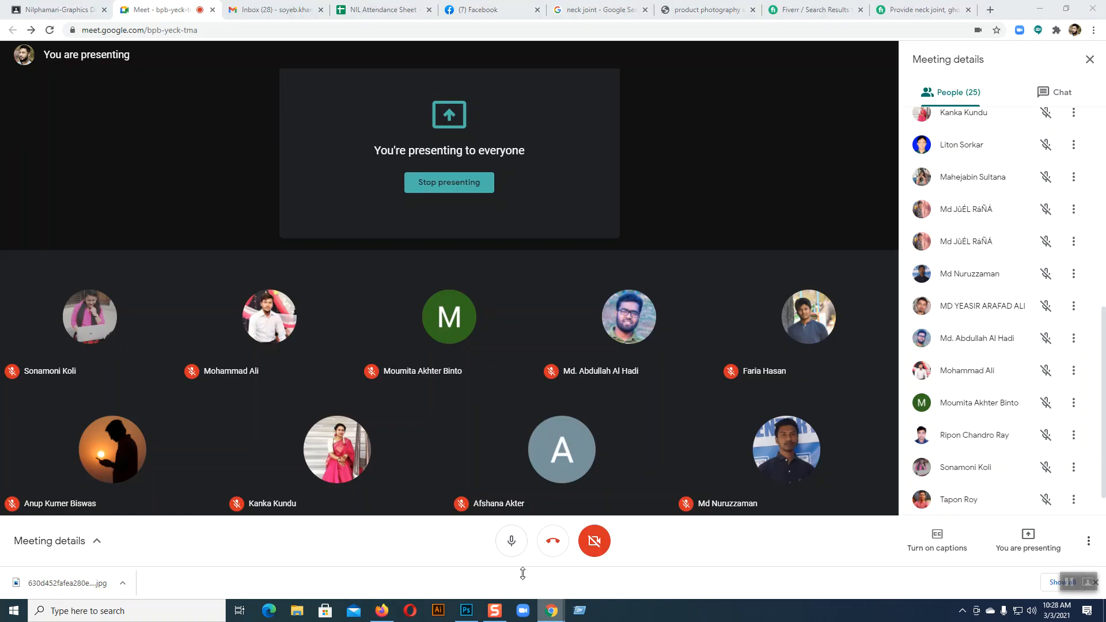
key(ctrl+t)
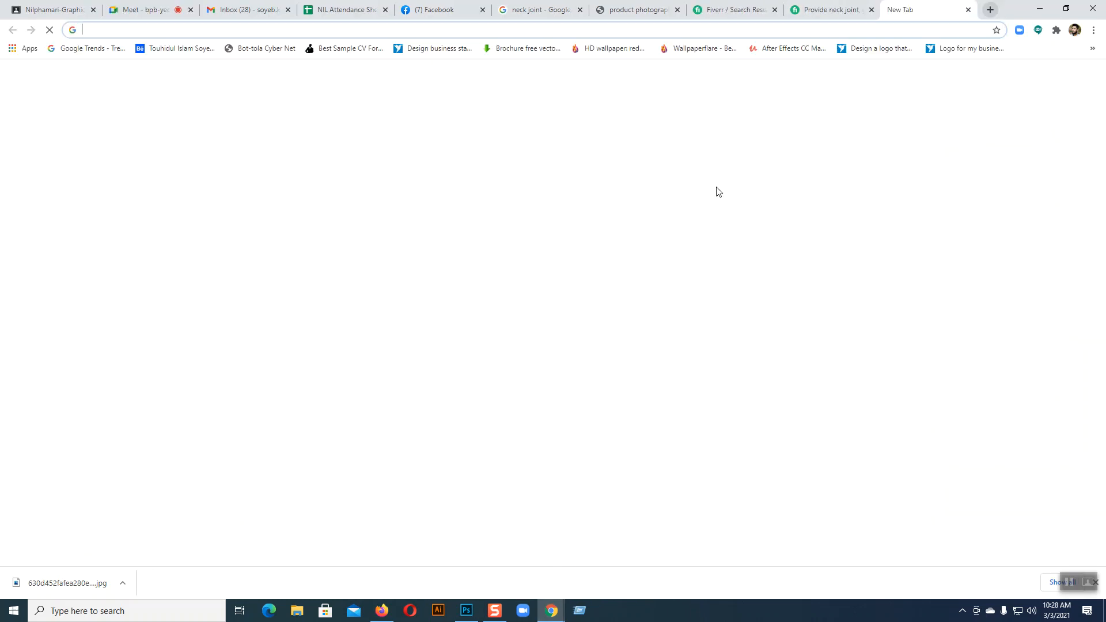
click(476, 247)
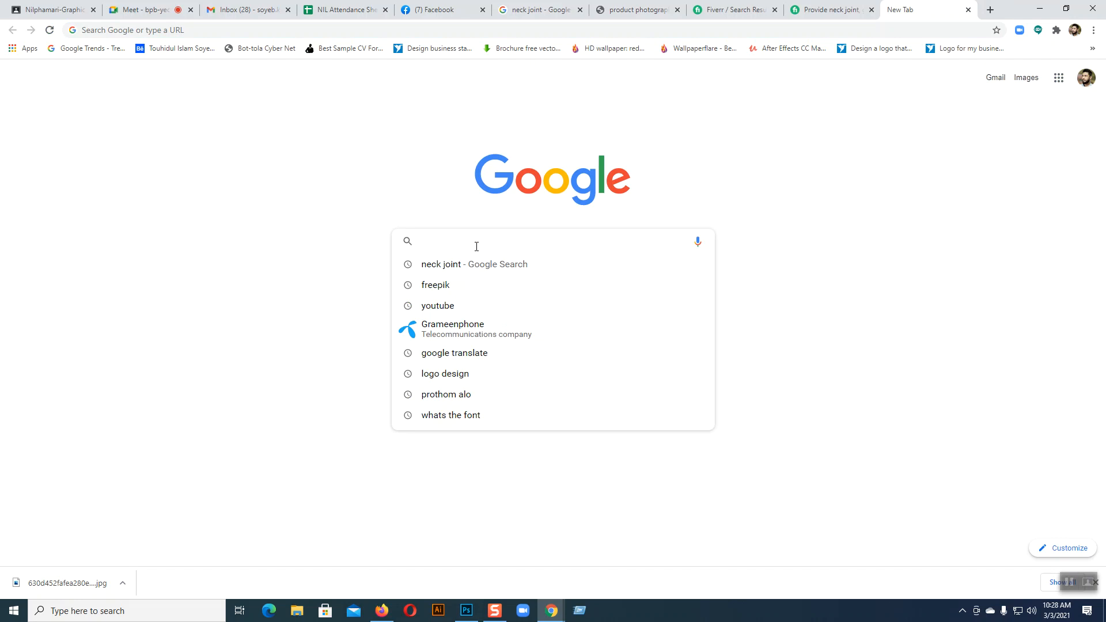
text(Natur)
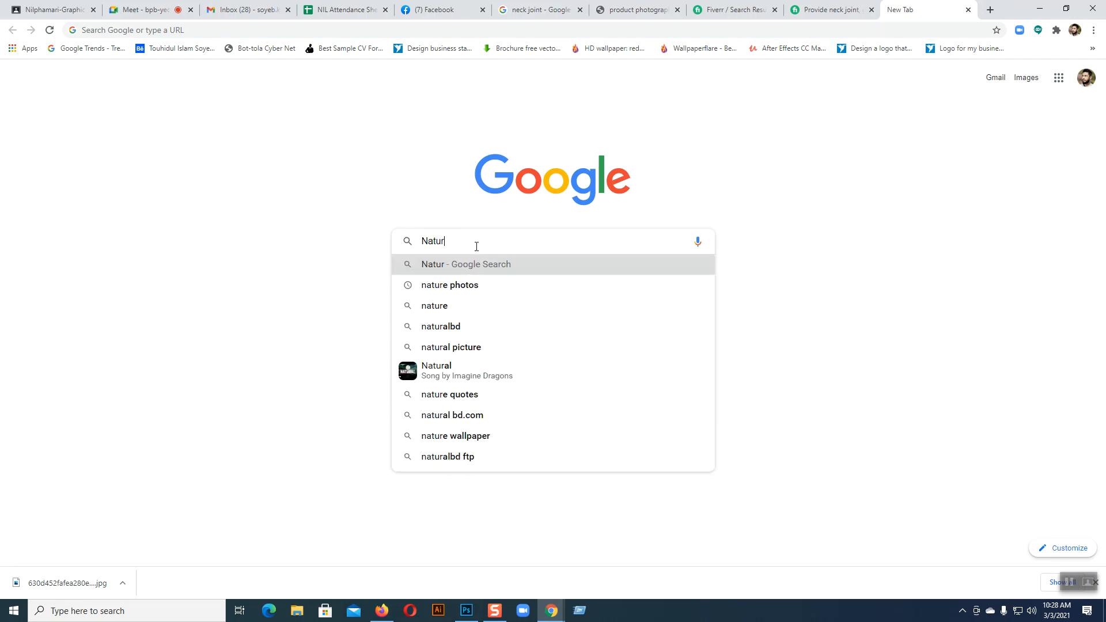
text(e)
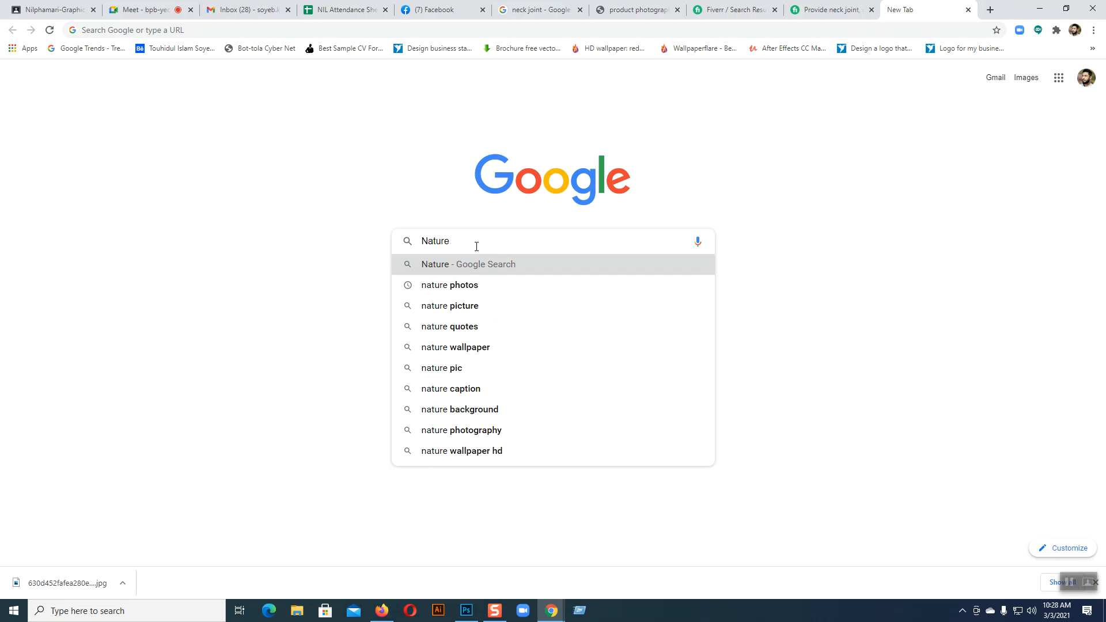
click(465, 306)
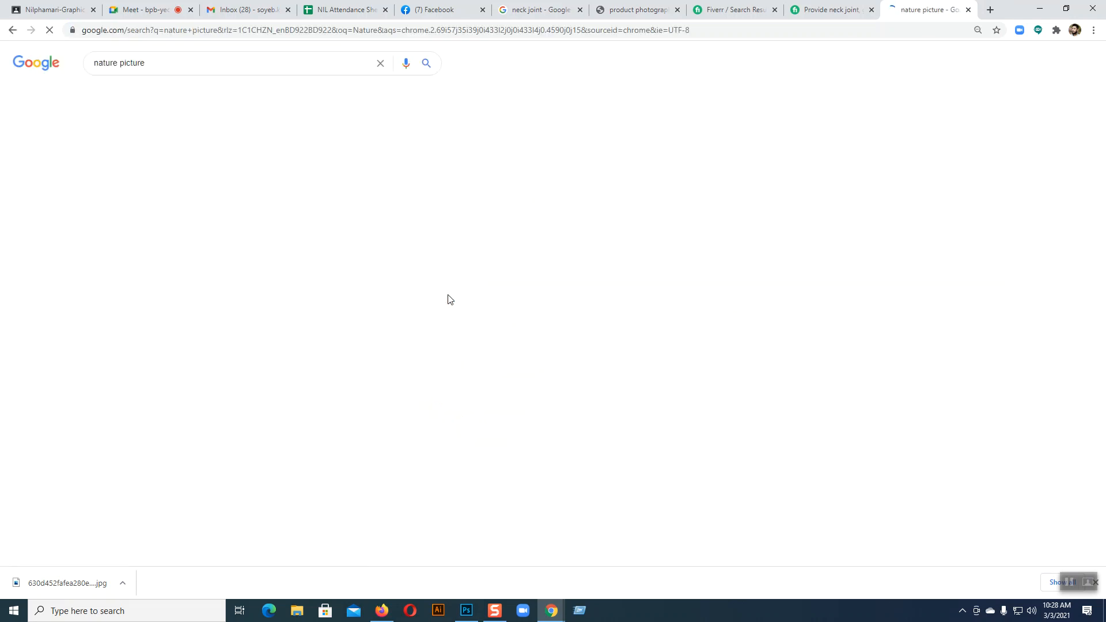
click(144, 95)
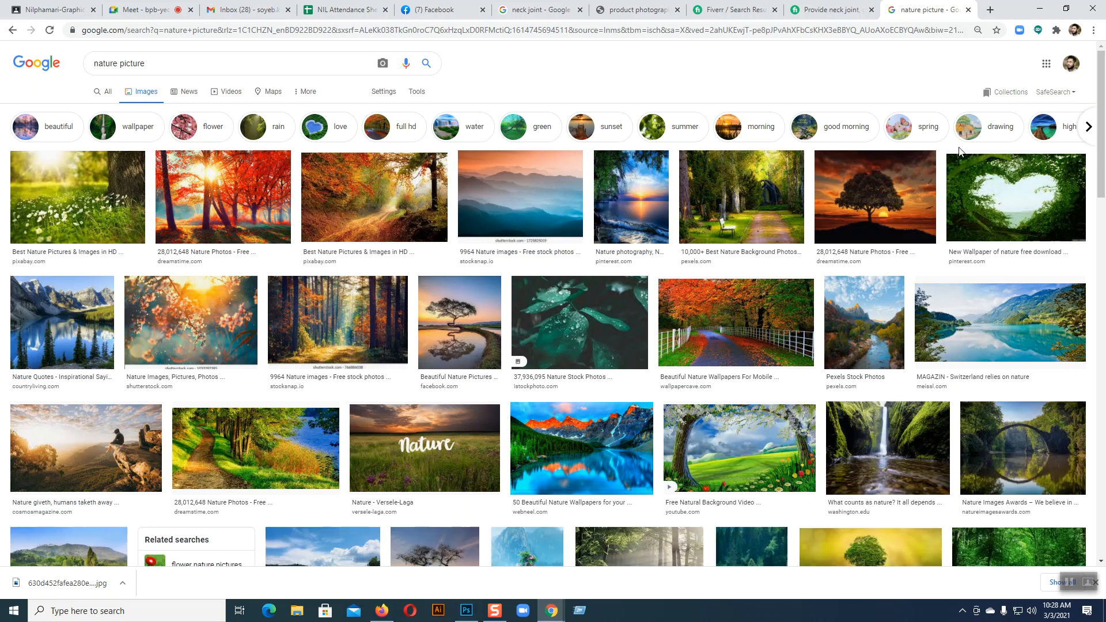
Preview the Meissl Switzerland lake image and open the full set of its related images.
click(994, 316)
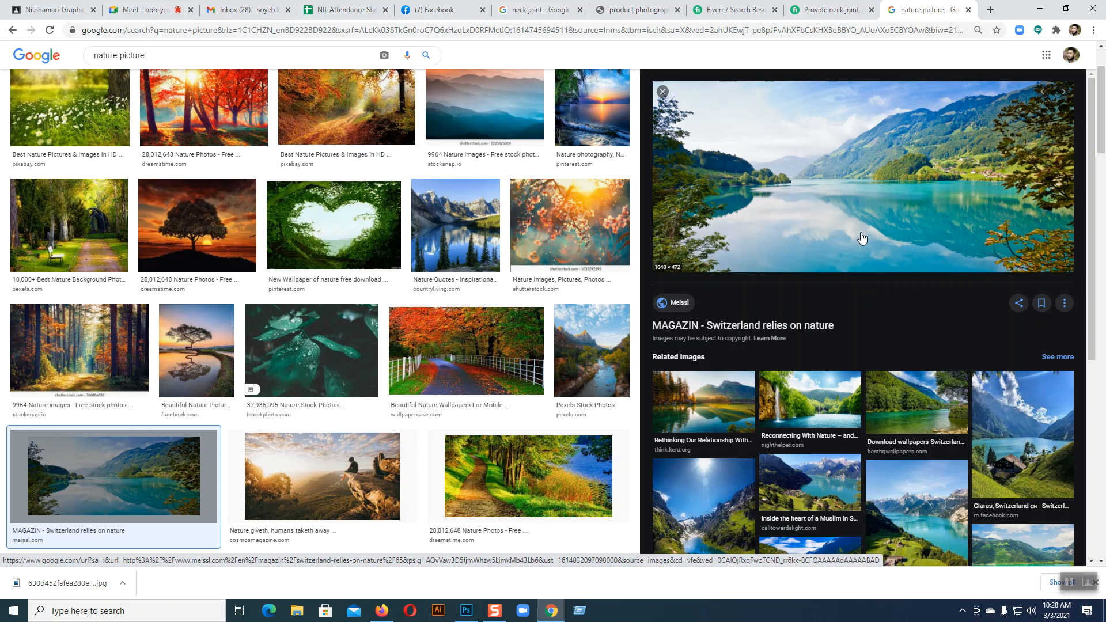
scroll(864, 239, down, 3)
scroll(862, 242, down, 2)
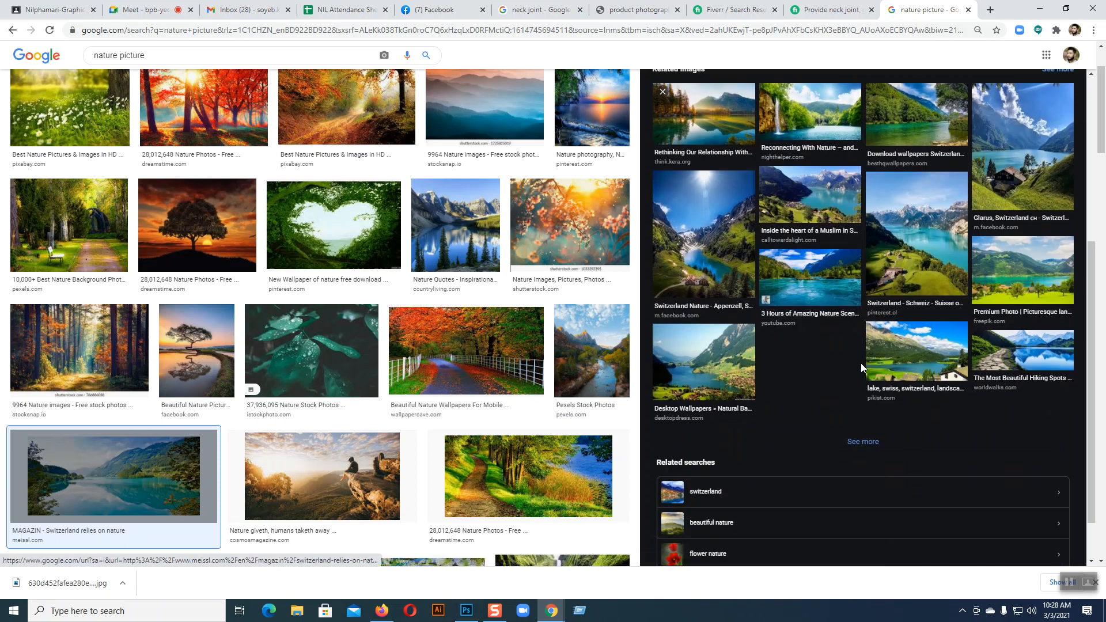
click(863, 444)
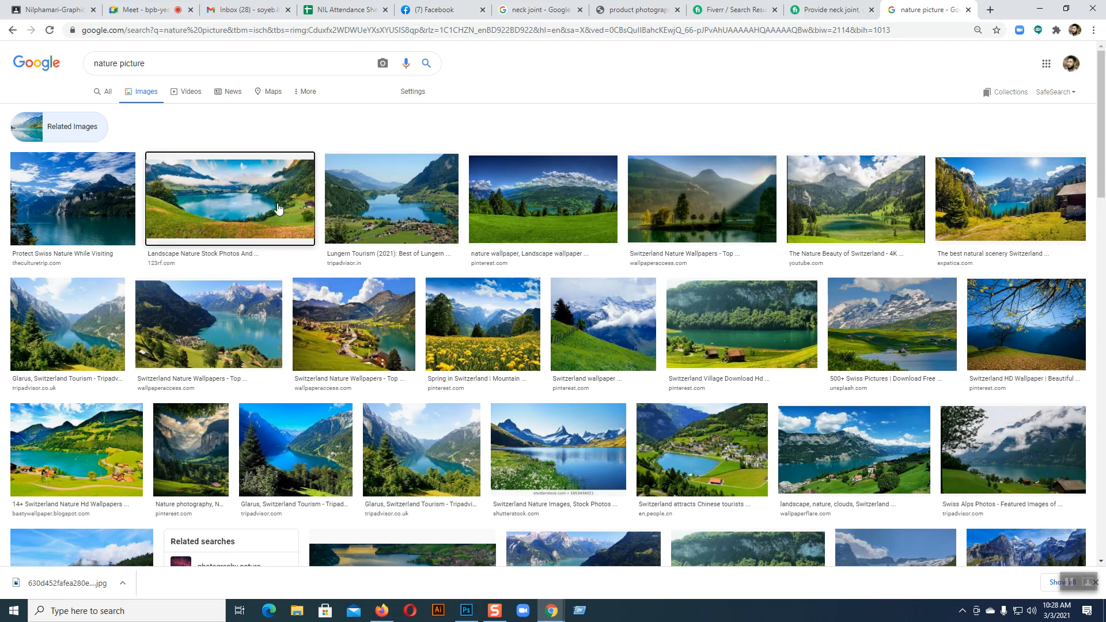
Preview the 123RF lake landscape and the Pinterest Switzerland village wallpaper among the related nature images.
click(231, 199)
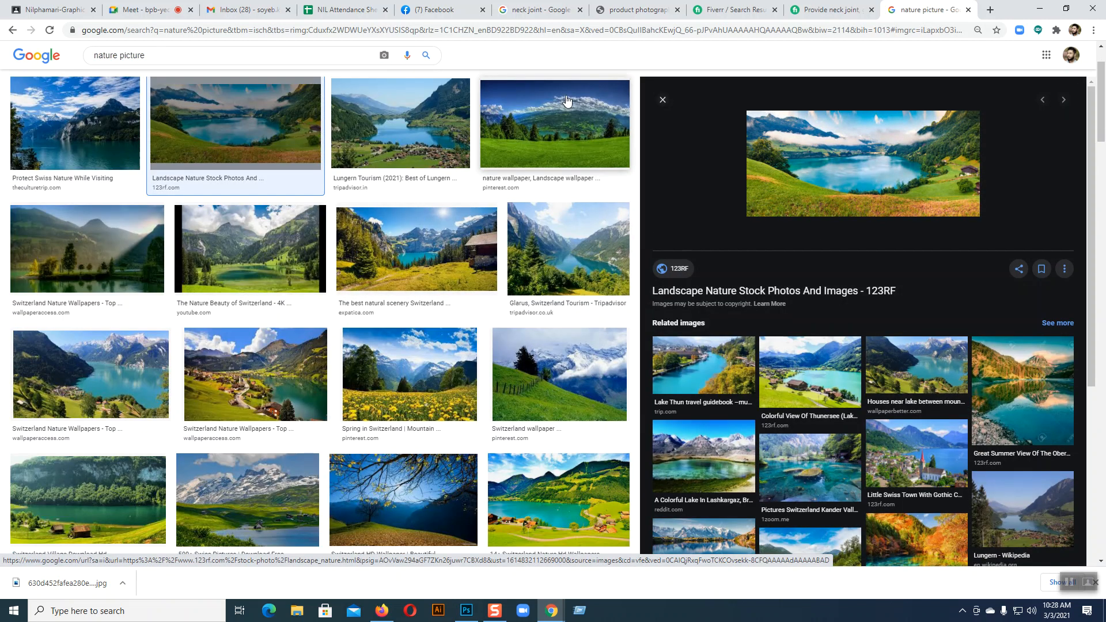
scroll(409, 320, down, 3)
scroll(409, 320, down, 1)
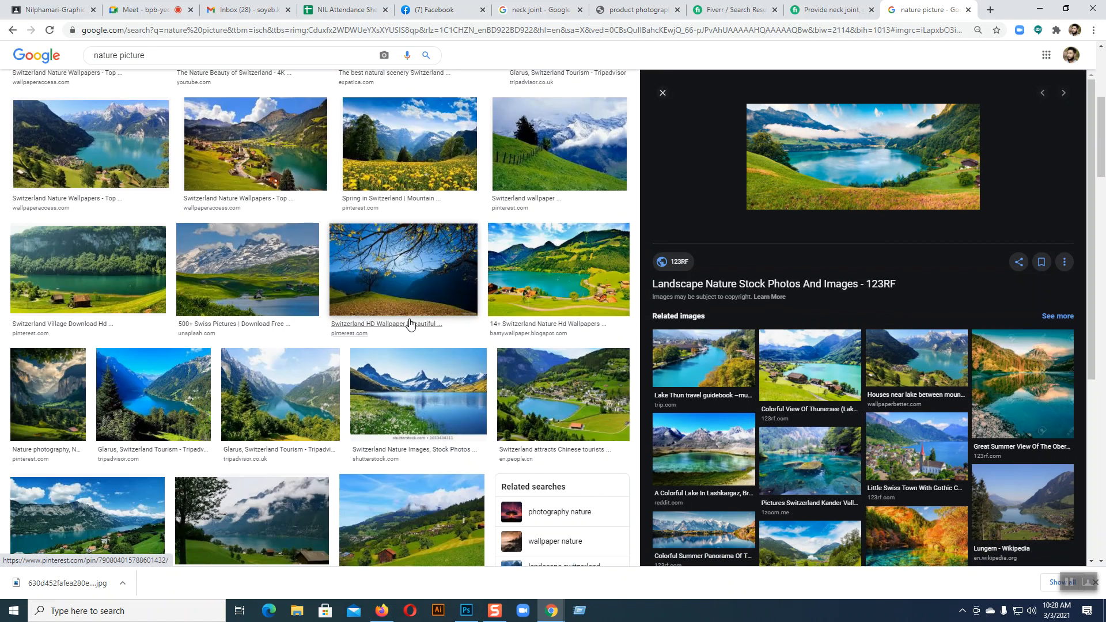
click(113, 282)
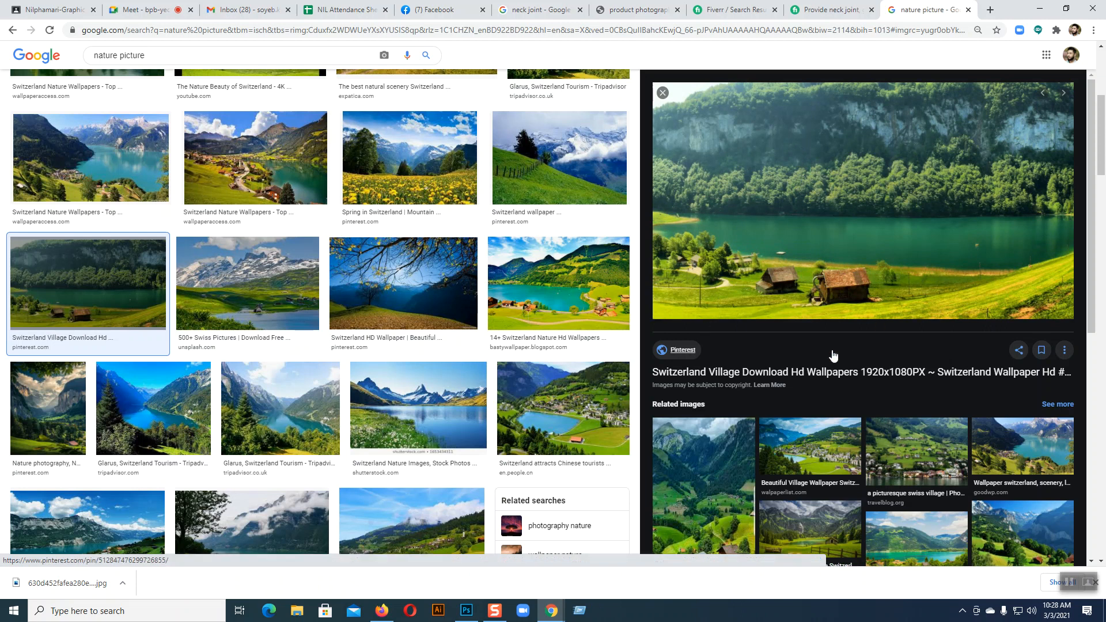
scroll(832, 355, down, 4)
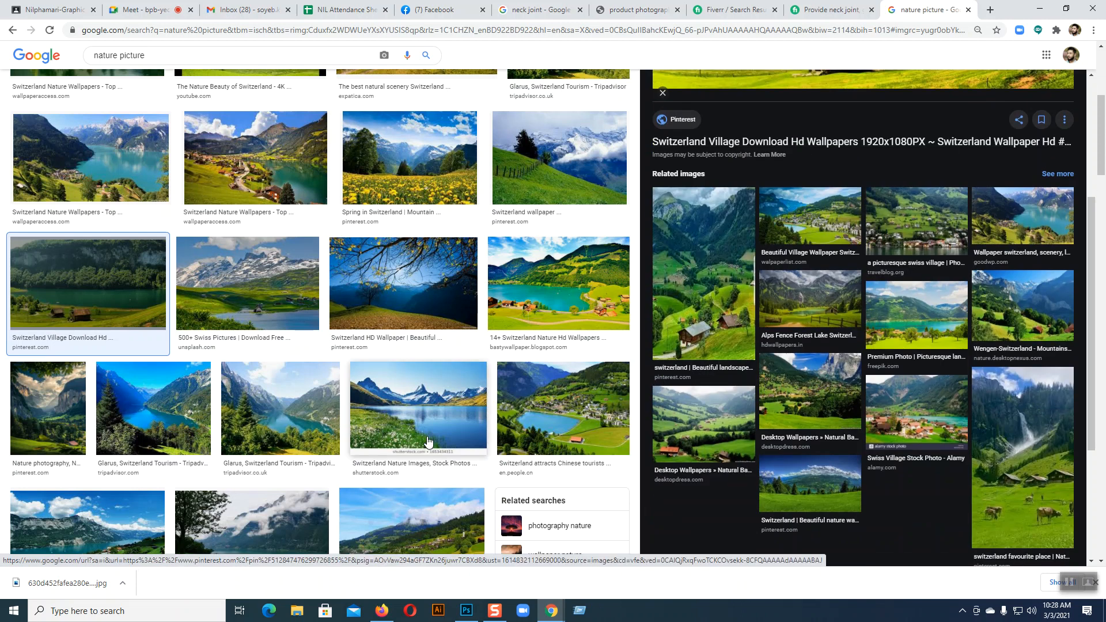
scroll(427, 441, down, 3)
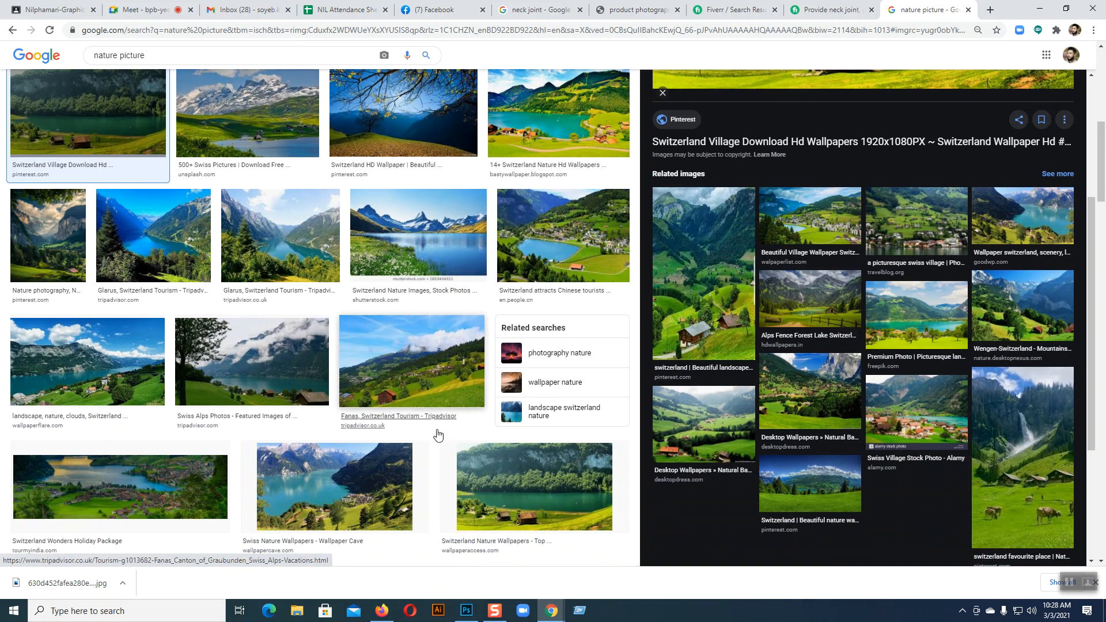
scroll(437, 438, down, 4)
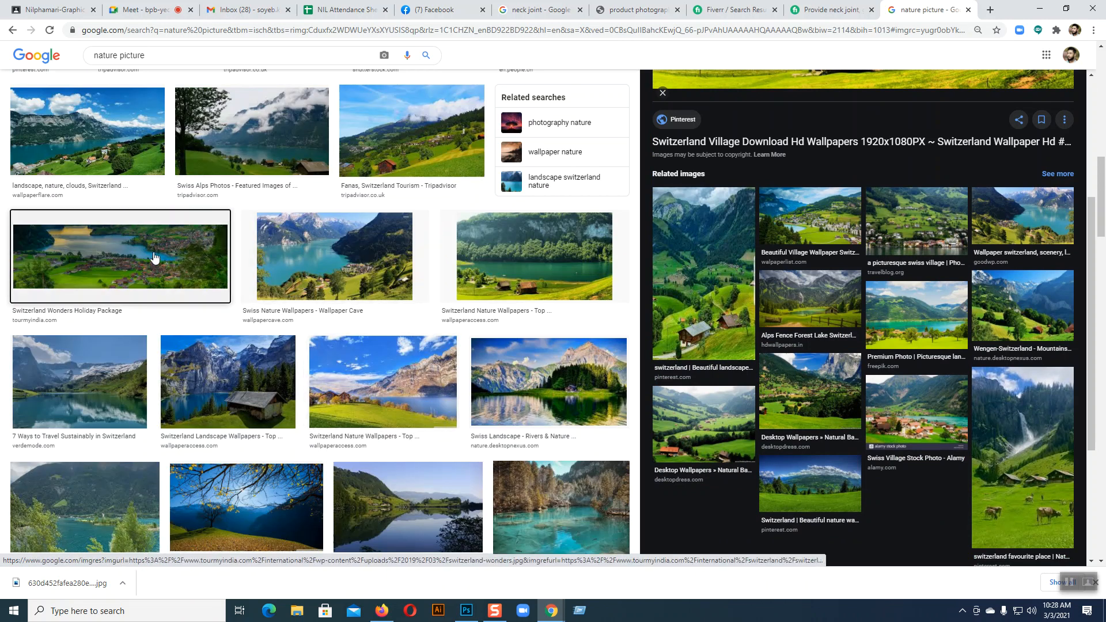
Preview the Switzerland Wonders Holiday Package image and open the full-size picture in a new tab.
click(154, 257)
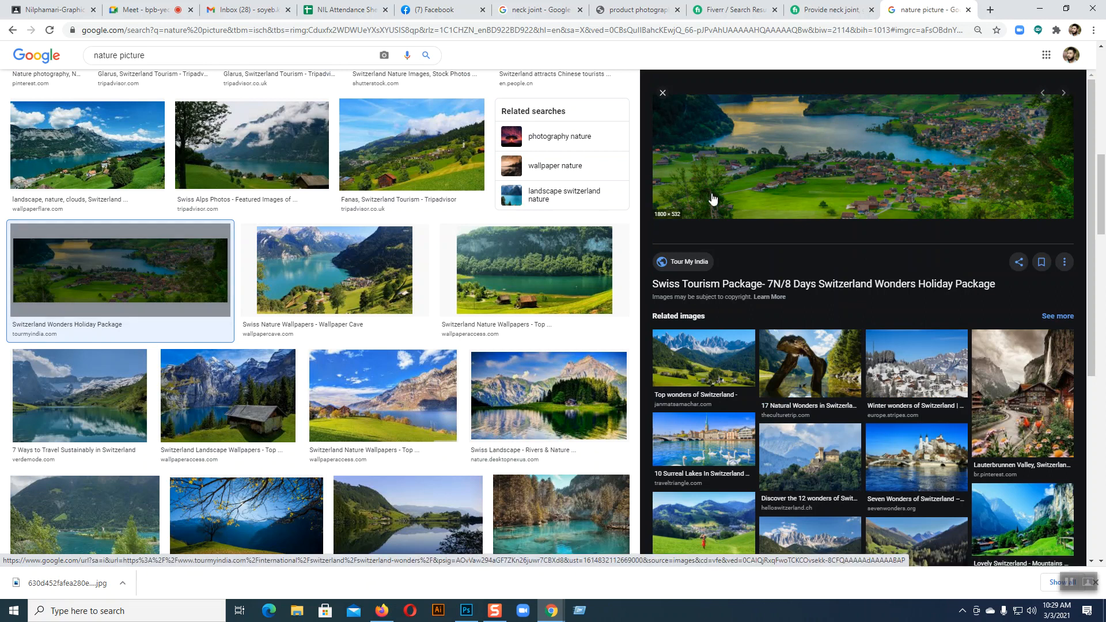
right_click(763, 188)
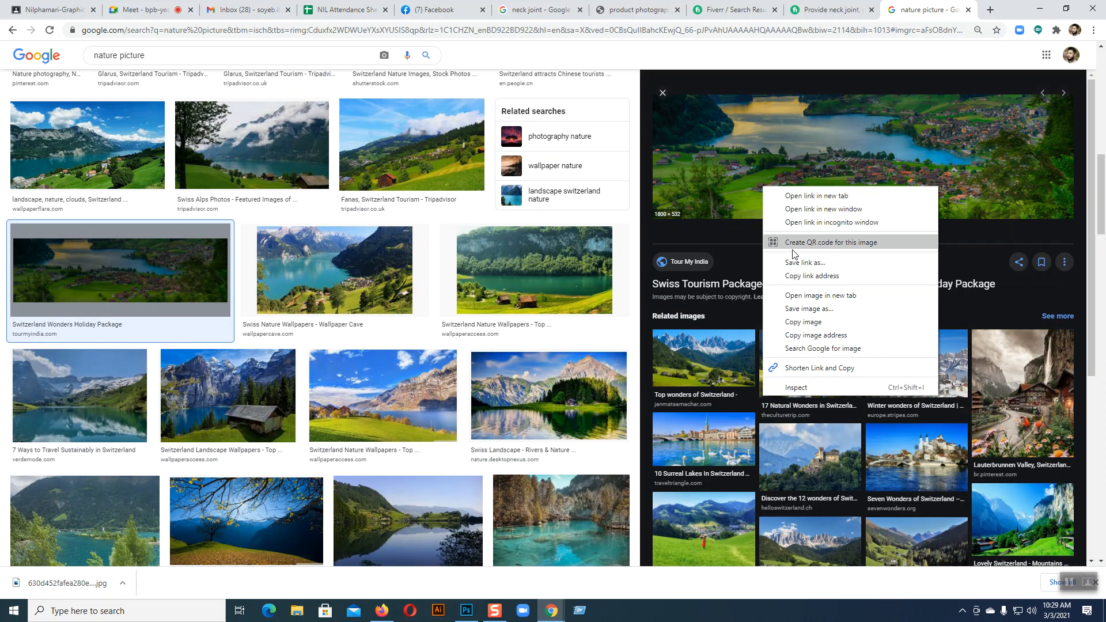
click(799, 295)
key(ctrl+Tab)
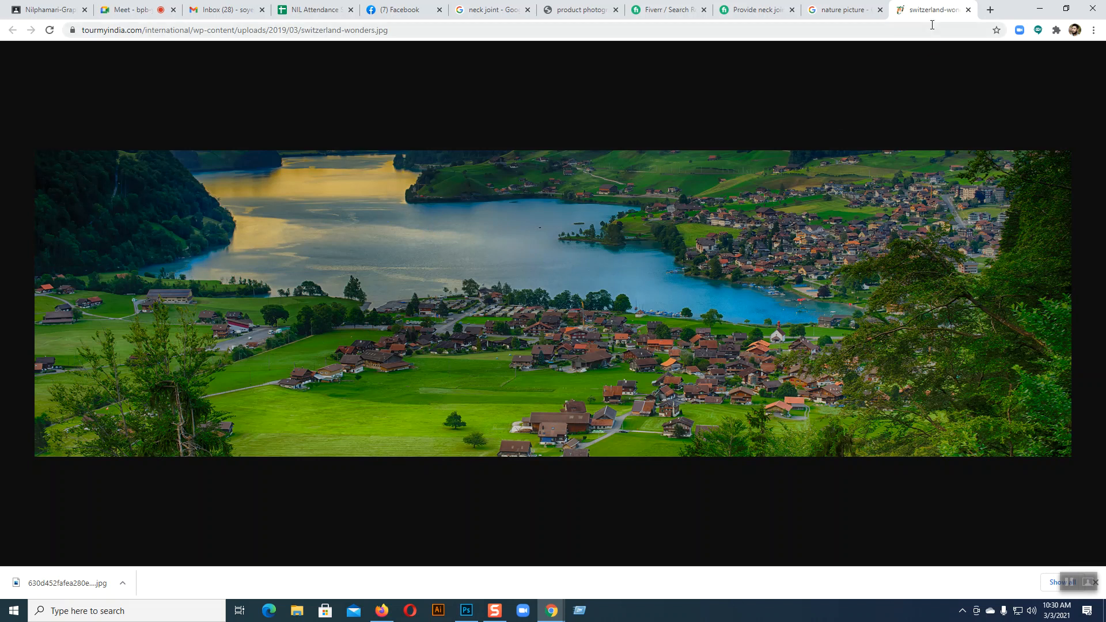
Return to the nature picture results and preview the WallpaperAccess image of the green lake village.
click(838, 10)
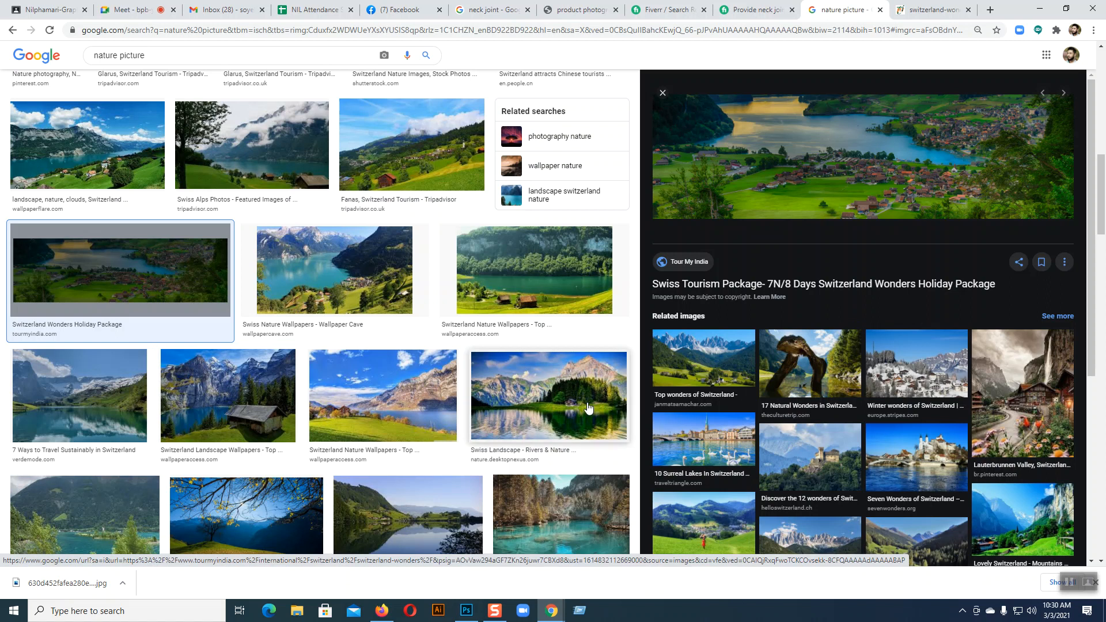
click(540, 285)
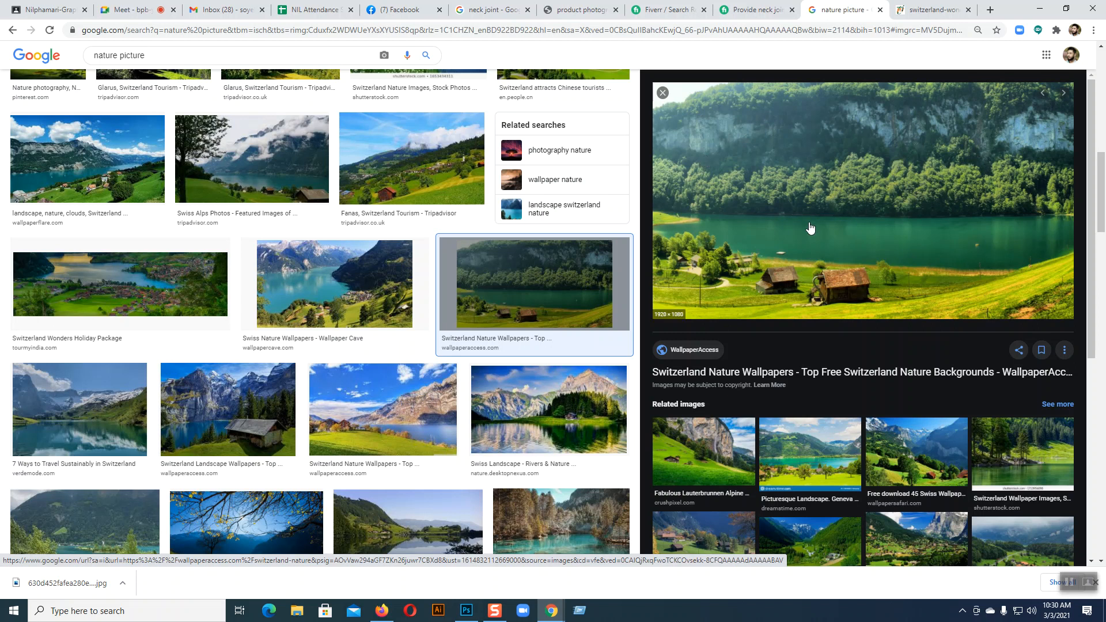
scroll(809, 227, down, 3)
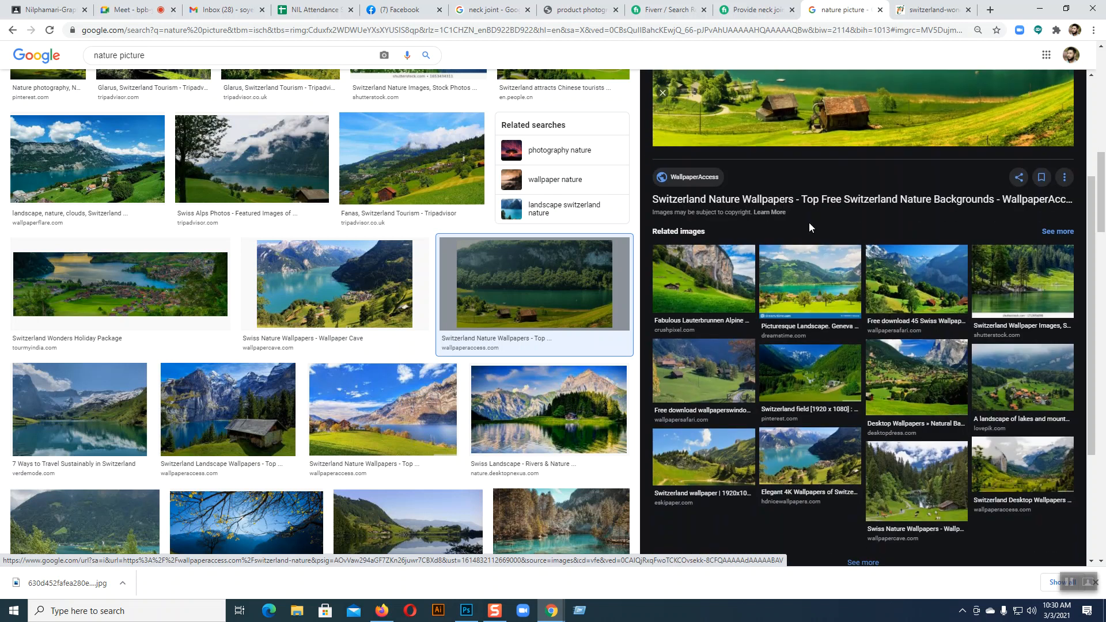
scroll(403, 311, down, 4)
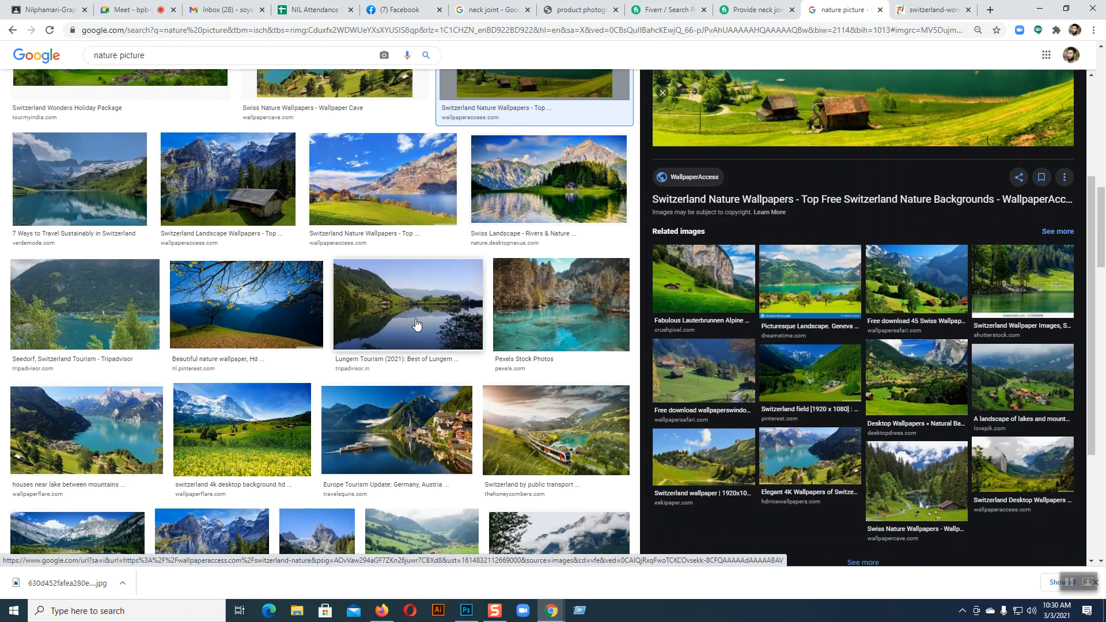
scroll(417, 324, down, 3)
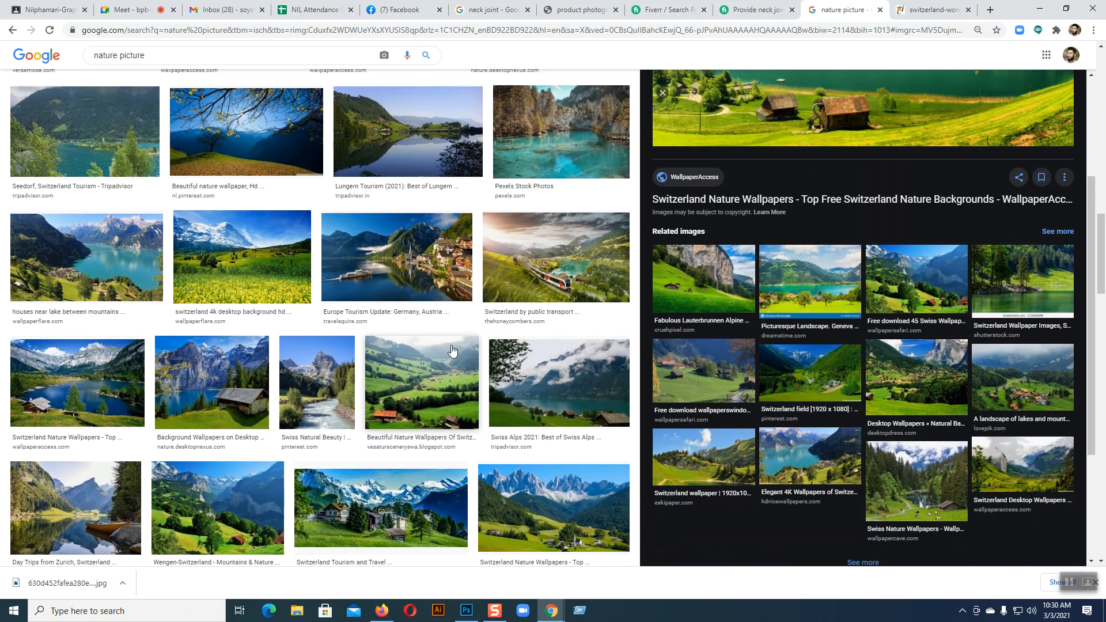
Preview the Switzerland Tourism and Travel image with alpine houses and browse further landscape results.
click(378, 512)
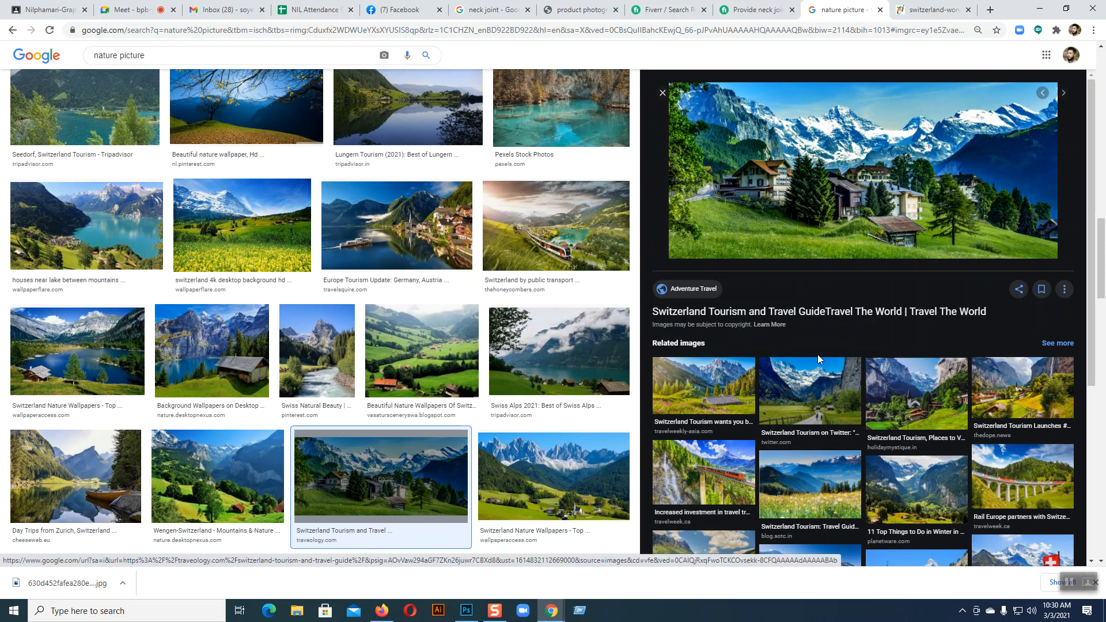
scroll(457, 410, down, 3)
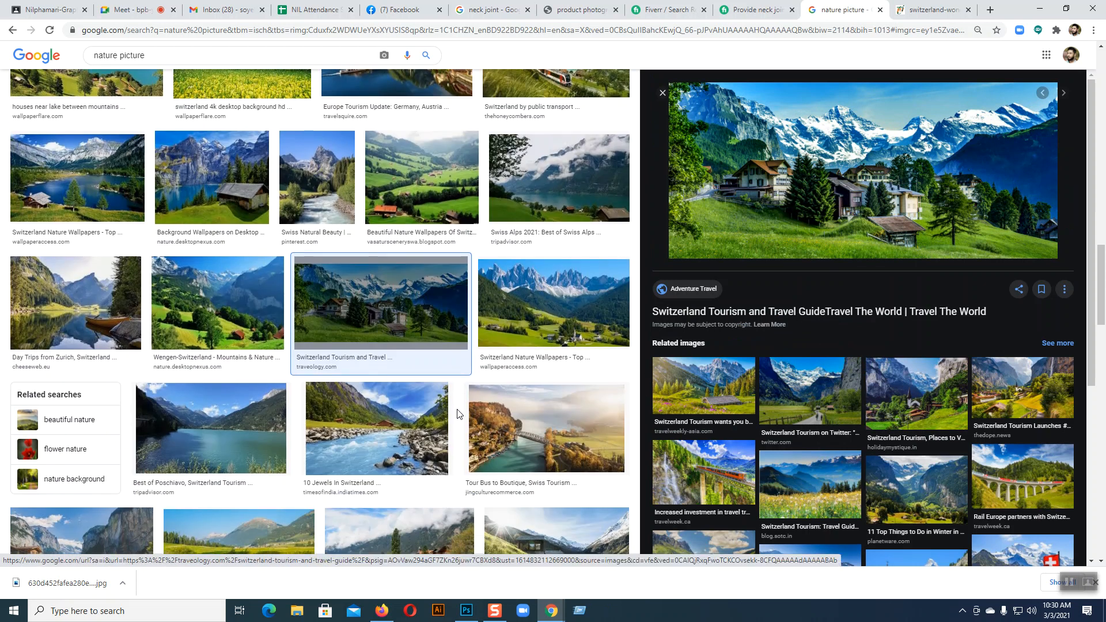
scroll(456, 413, down, 4)
scroll(458, 414, down, 3)
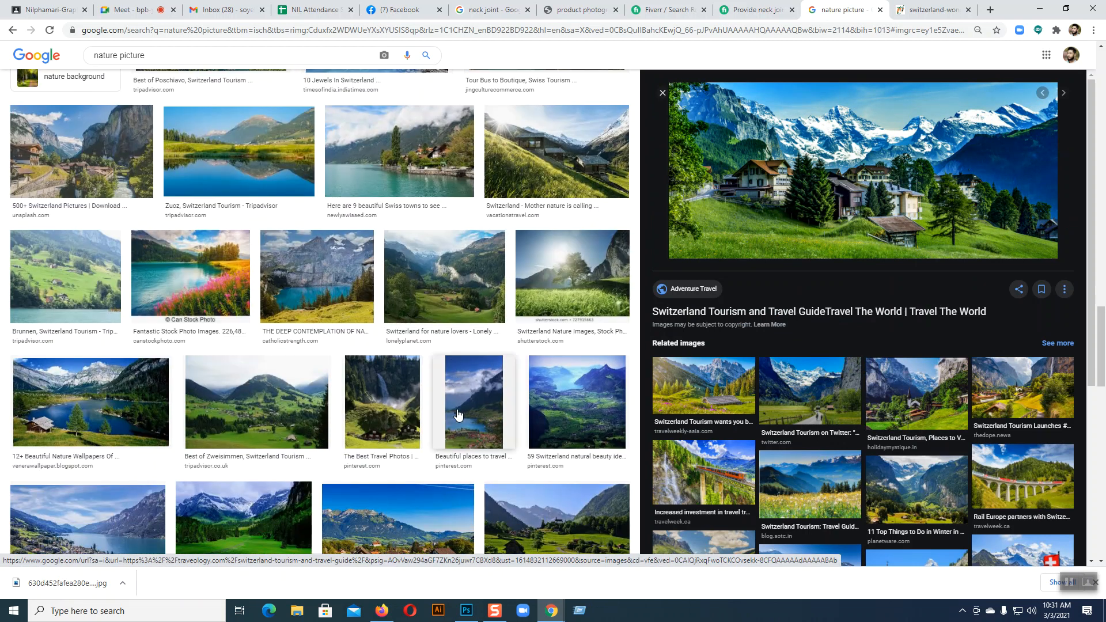
scroll(457, 414, down, 4)
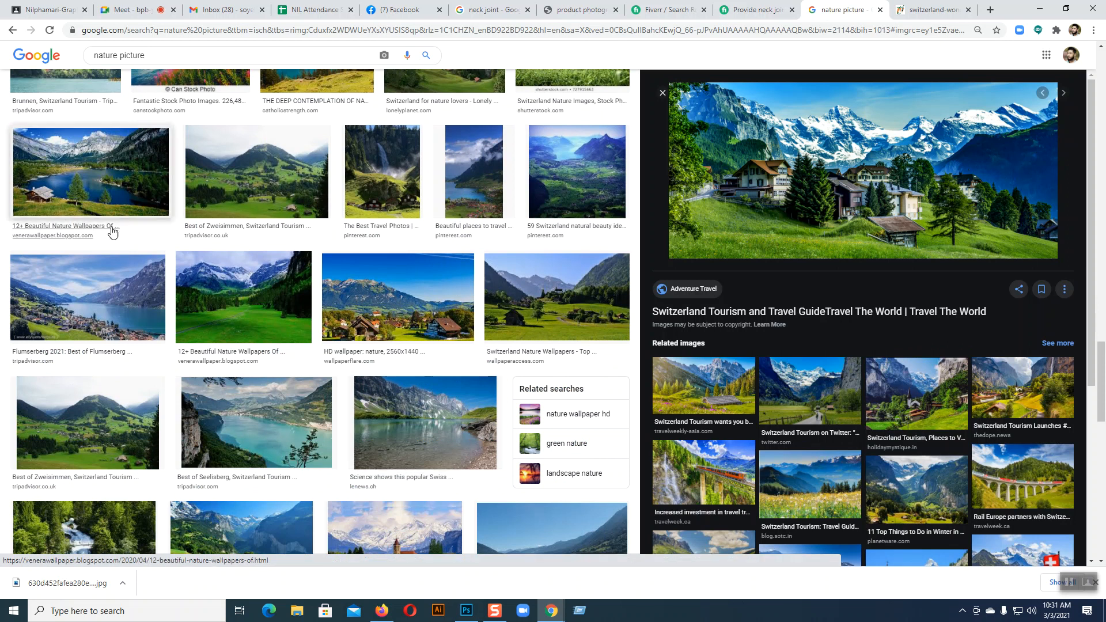
Preview the Venera Wallpaper picture of the lakeside cabin and open the image itself in a new tab.
click(91, 196)
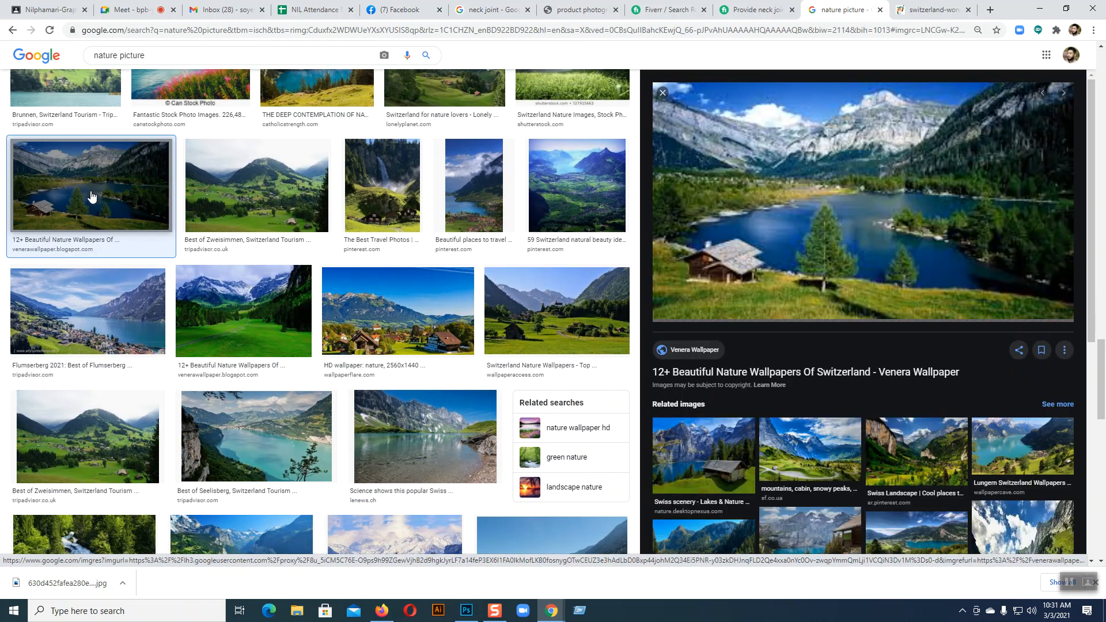
right_click(830, 251)
click(886, 355)
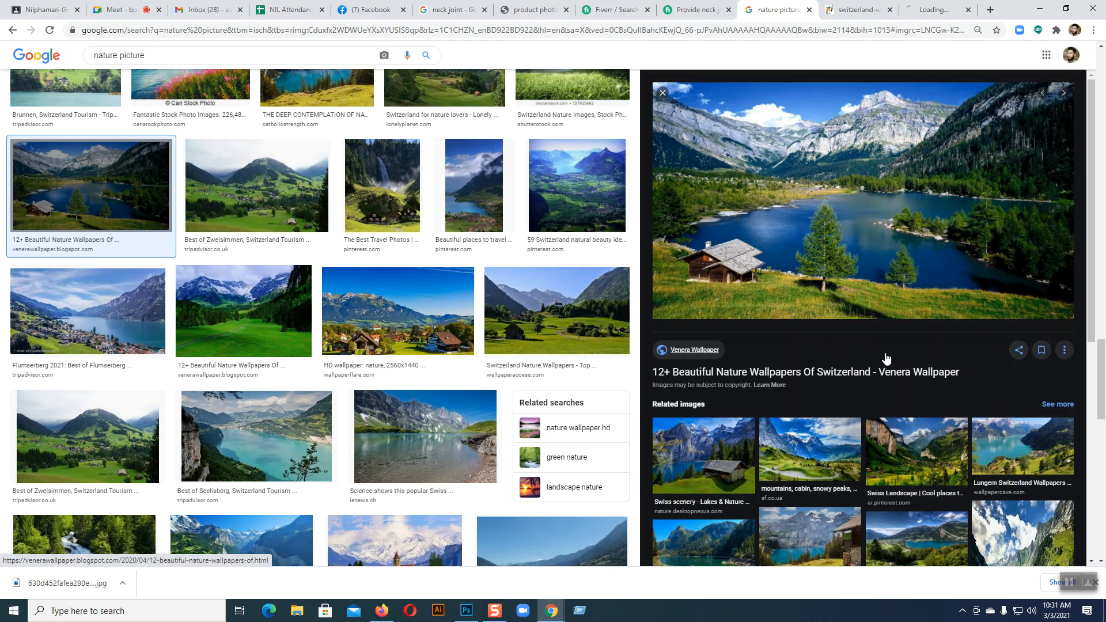
click(931, 10)
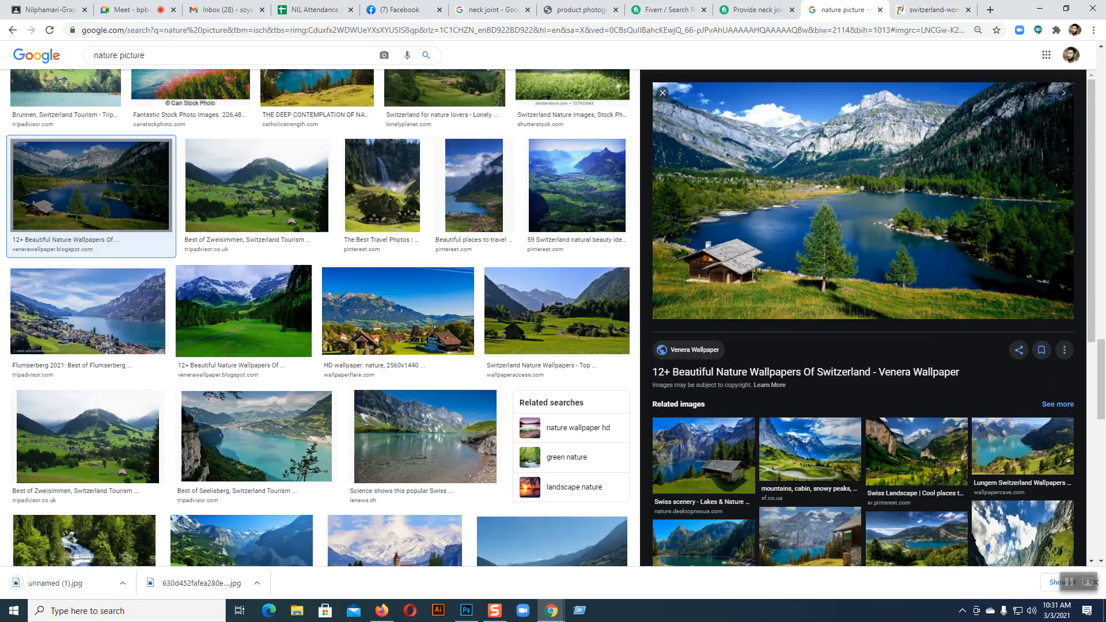
Preview the Wallpaperflare mountain houses wallpaper and the Top five nature experiences lake image in the nature picture results.
click(842, 10)
scroll(583, 334, down, 1)
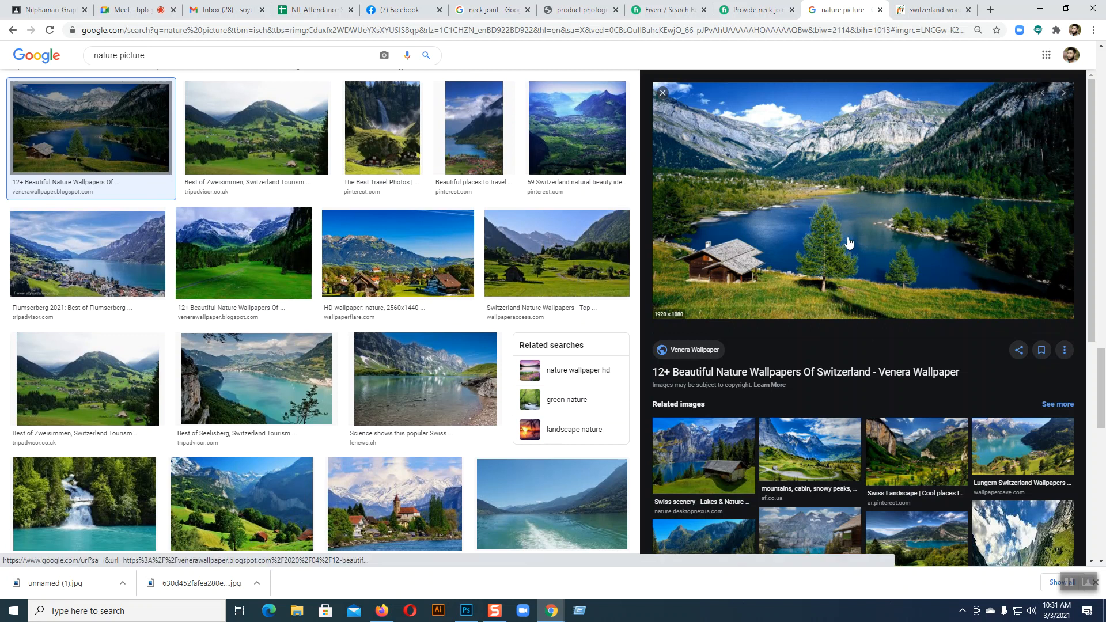
scroll(426, 380, down, 4)
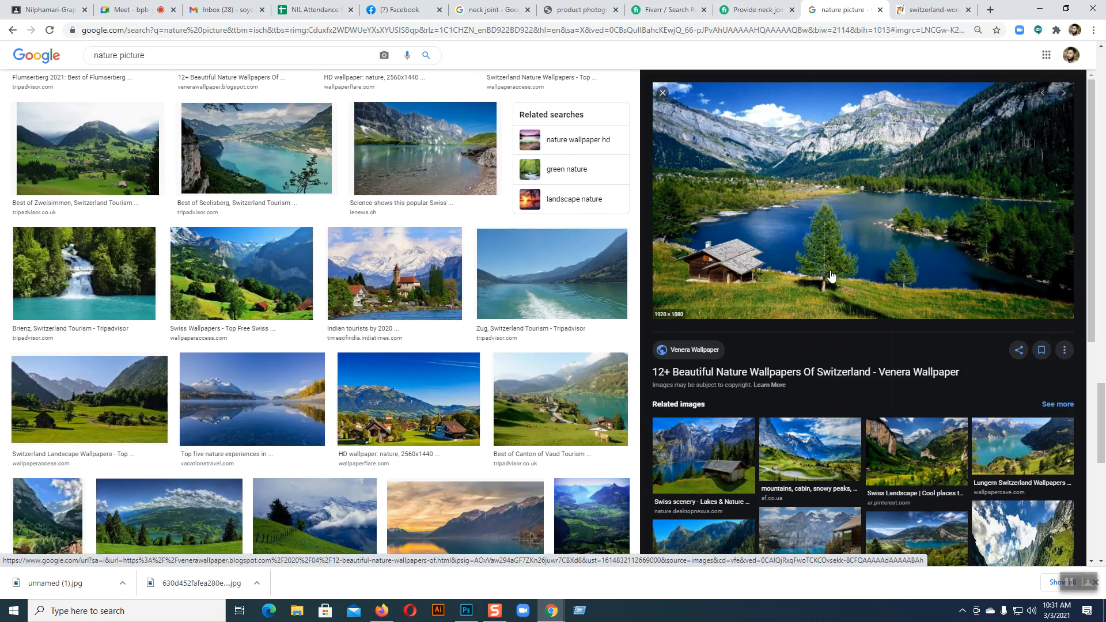
scroll(920, 236, down, 2)
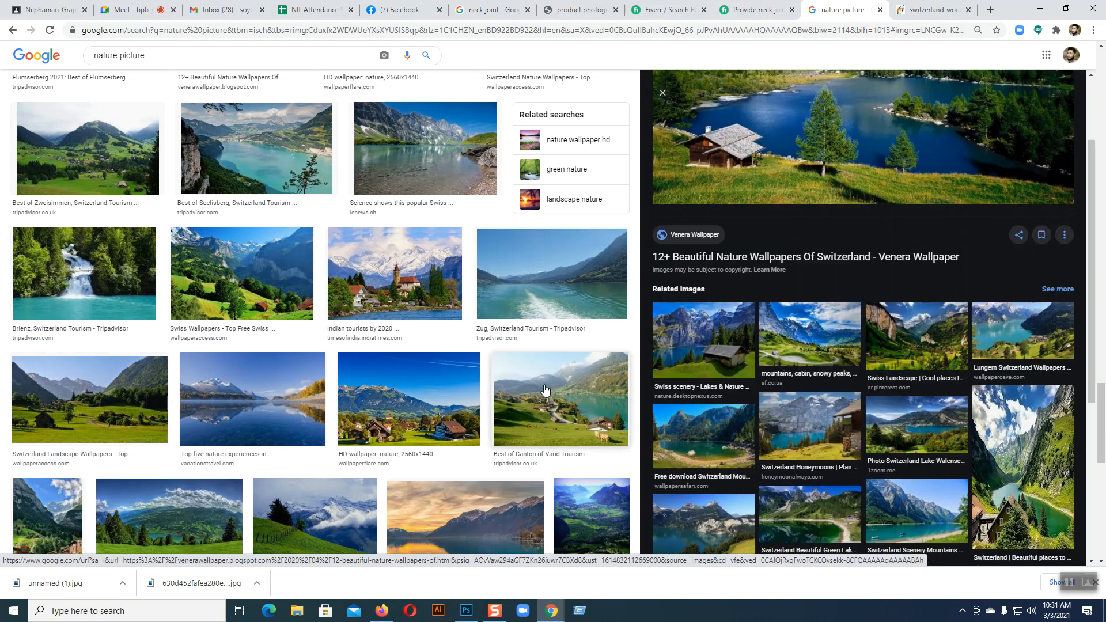
scroll(539, 392, down, 1)
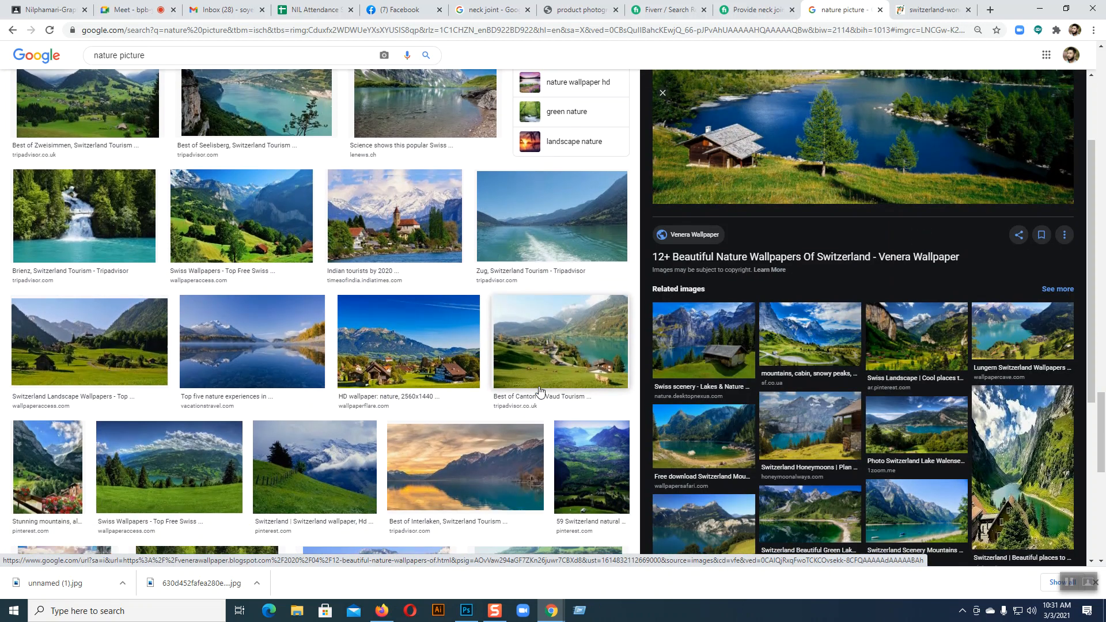
click(394, 357)
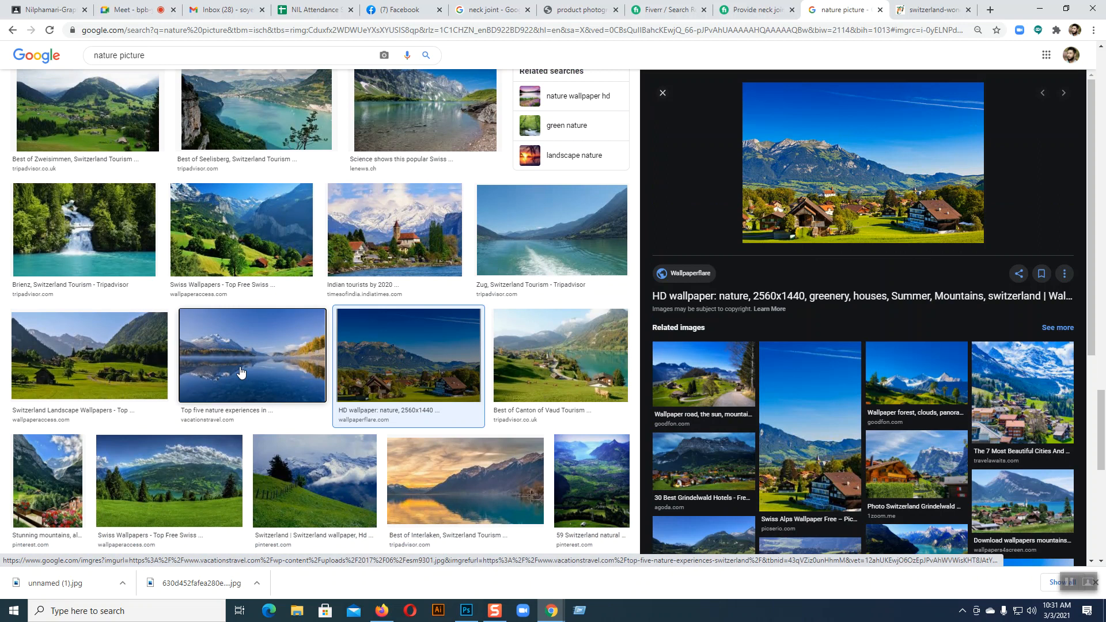
click(241, 373)
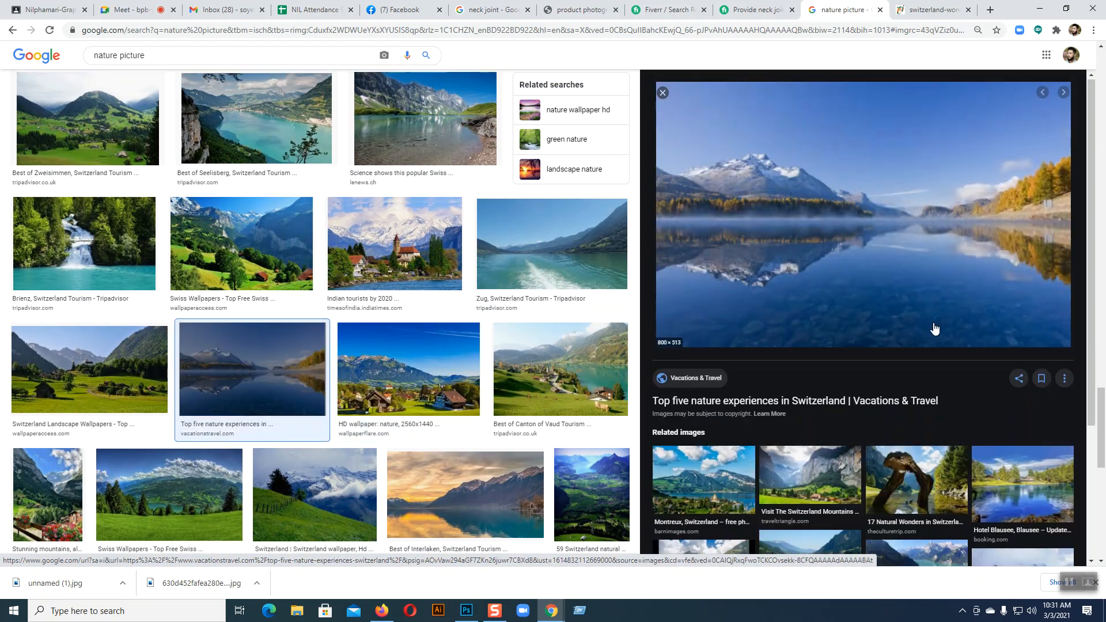
Preview the 1zoom Desktop Wallpapers Switzerland Nature image and look through its related images.
scroll(935, 328, down, 3)
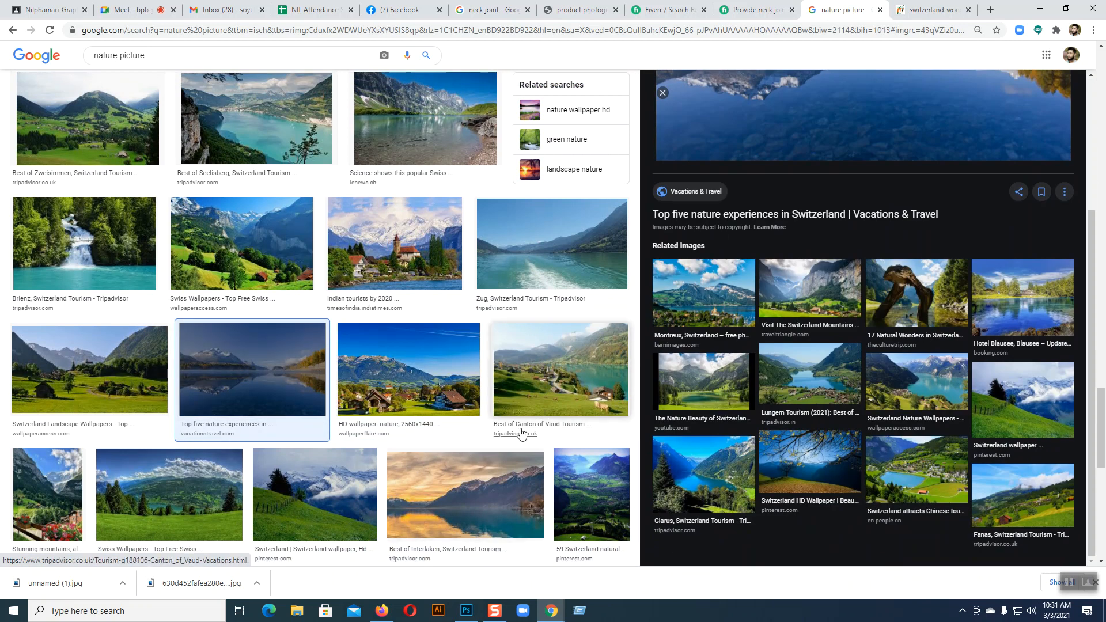
scroll(521, 433, down, 6)
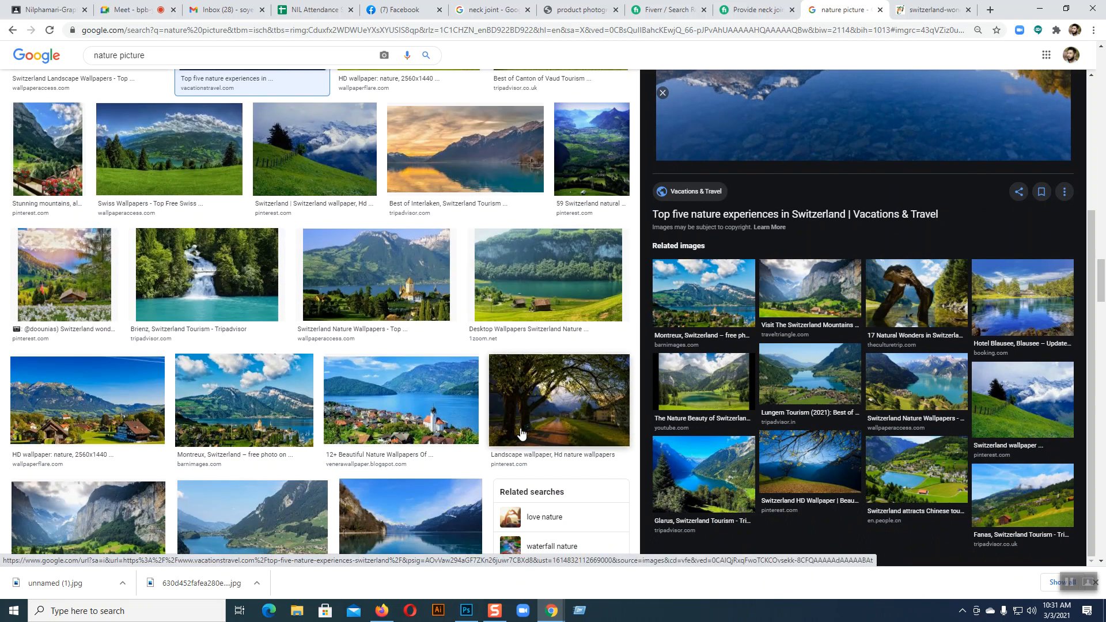
click(555, 289)
scroll(852, 355, down, 5)
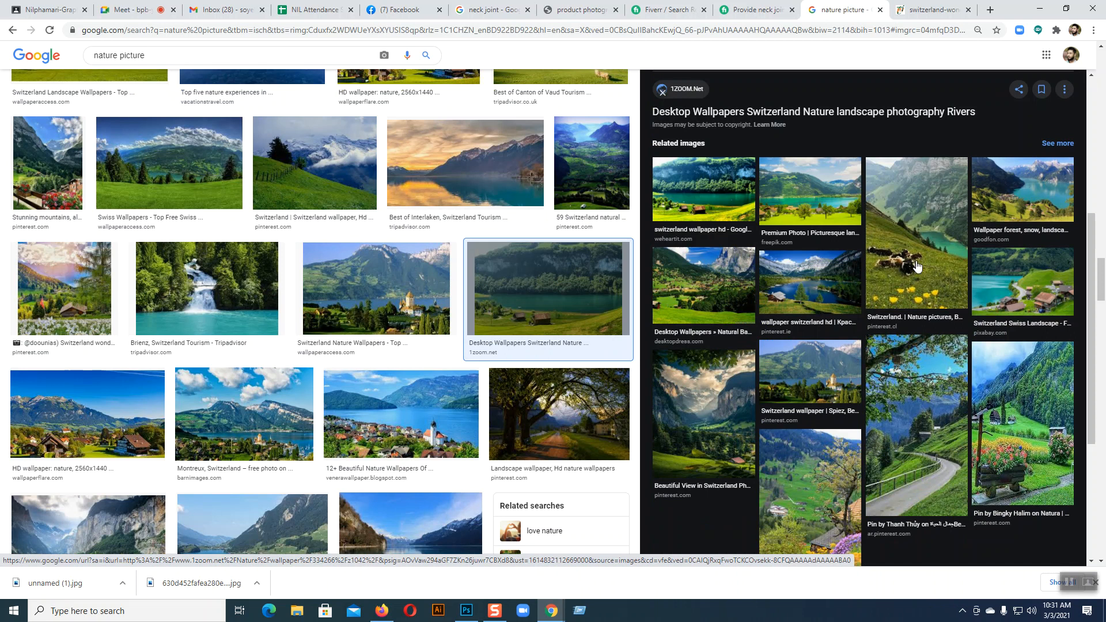
scroll(330, 410, down, 4)
scroll(330, 410, down, 2)
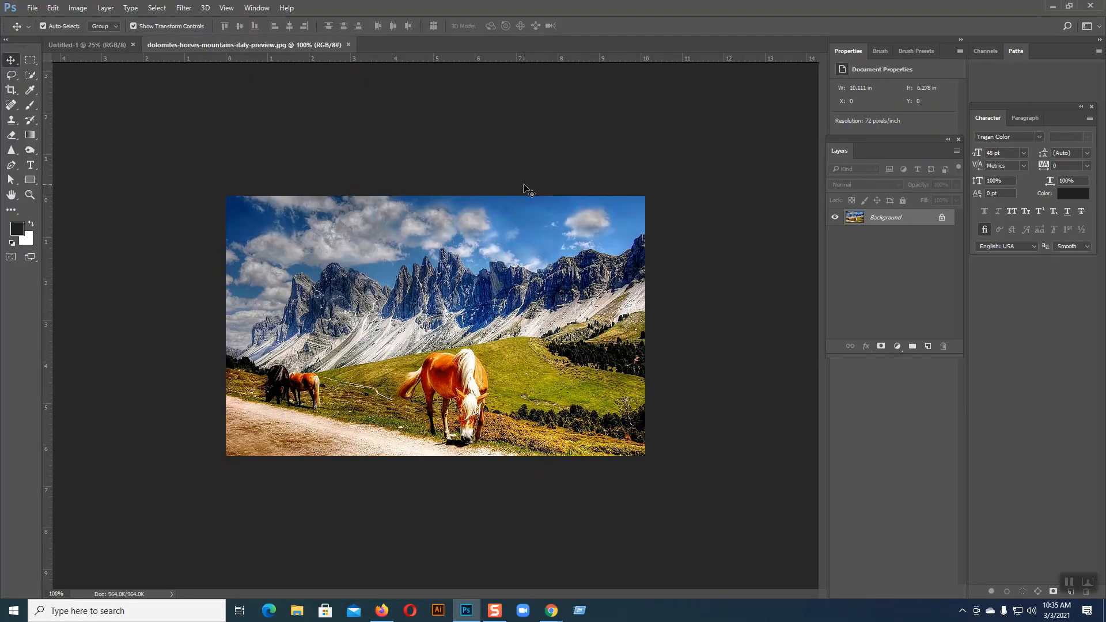
Resample the Dolomites horses image to a resolution of 300 pixels/inch.
click(78, 8)
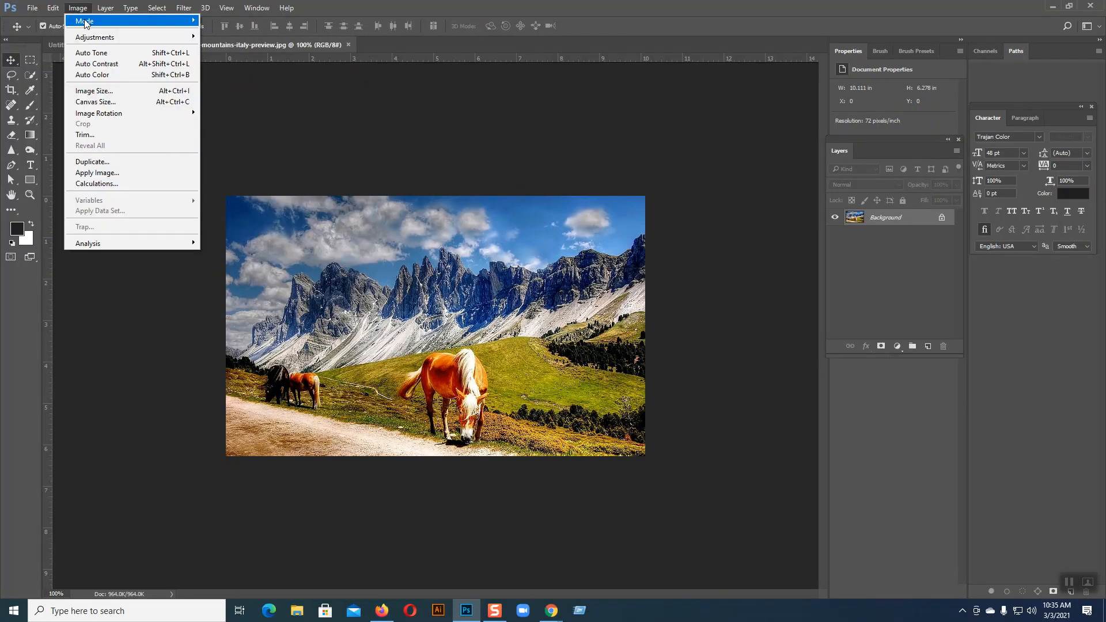
click(111, 91)
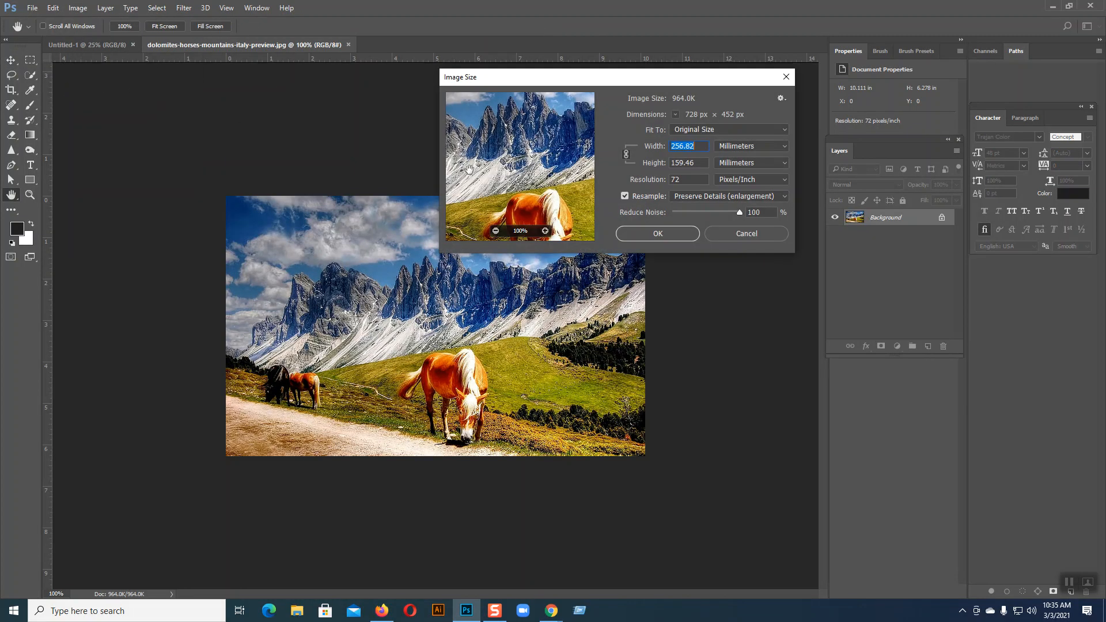
click(676, 179)
double_click(675, 179)
text(300)
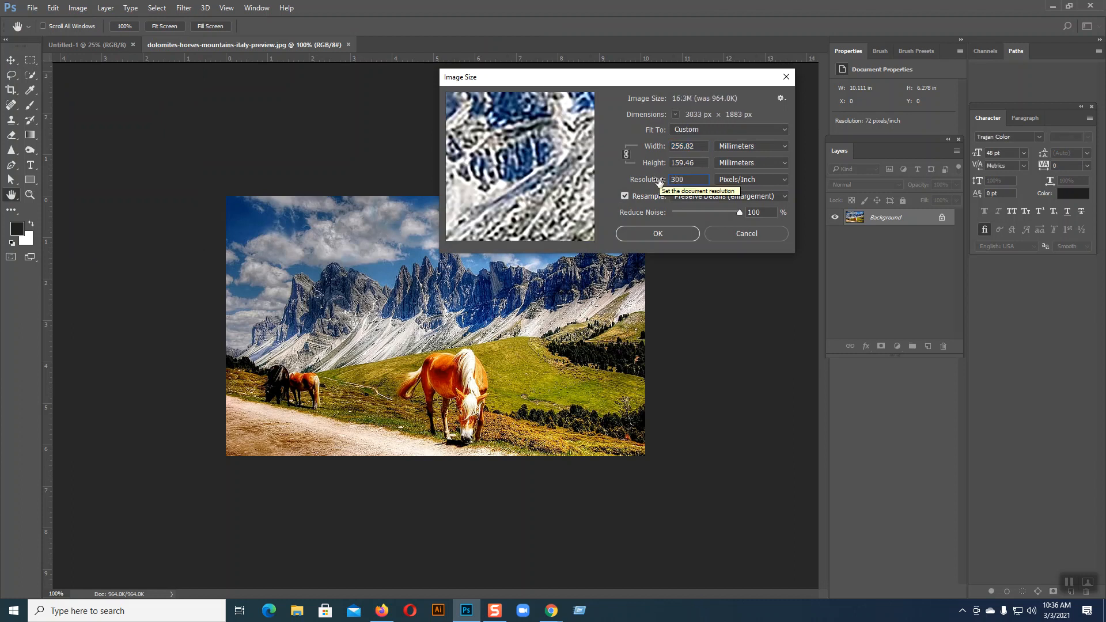
click(657, 233)
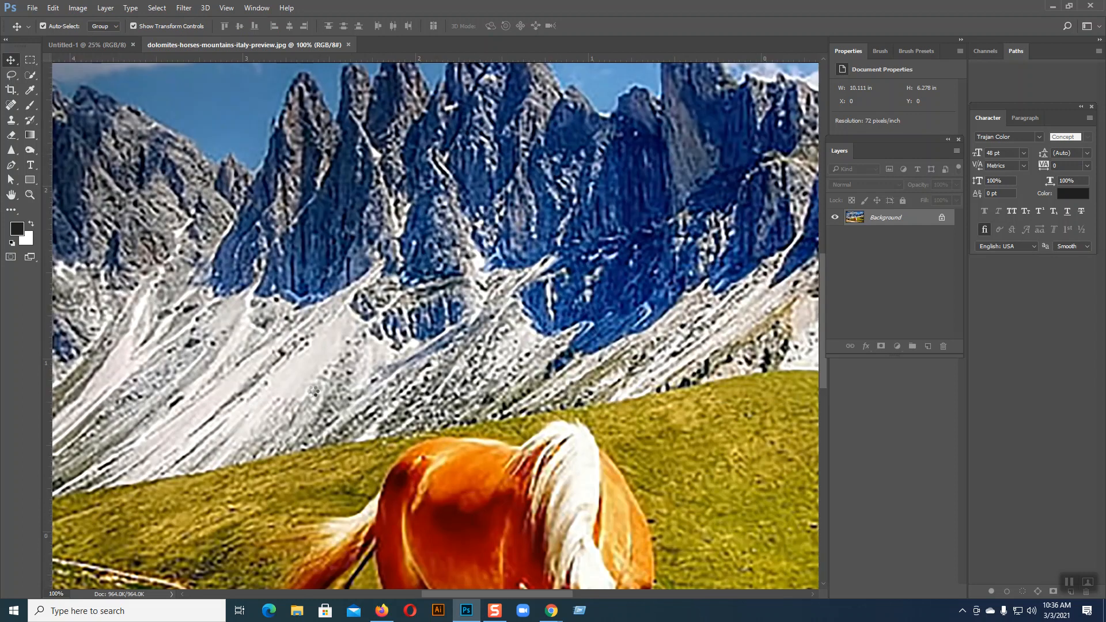
Fit the image to the window, then switch to the Google Meet call in Chrome and present the entire screen.
key(ctrl+0)
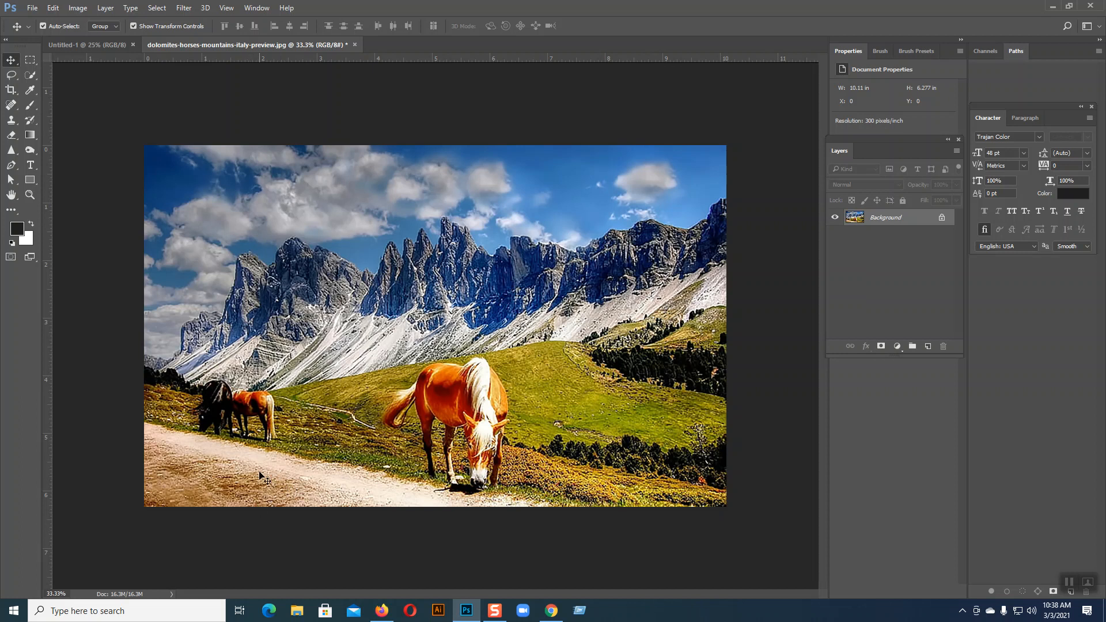
click(551, 610)
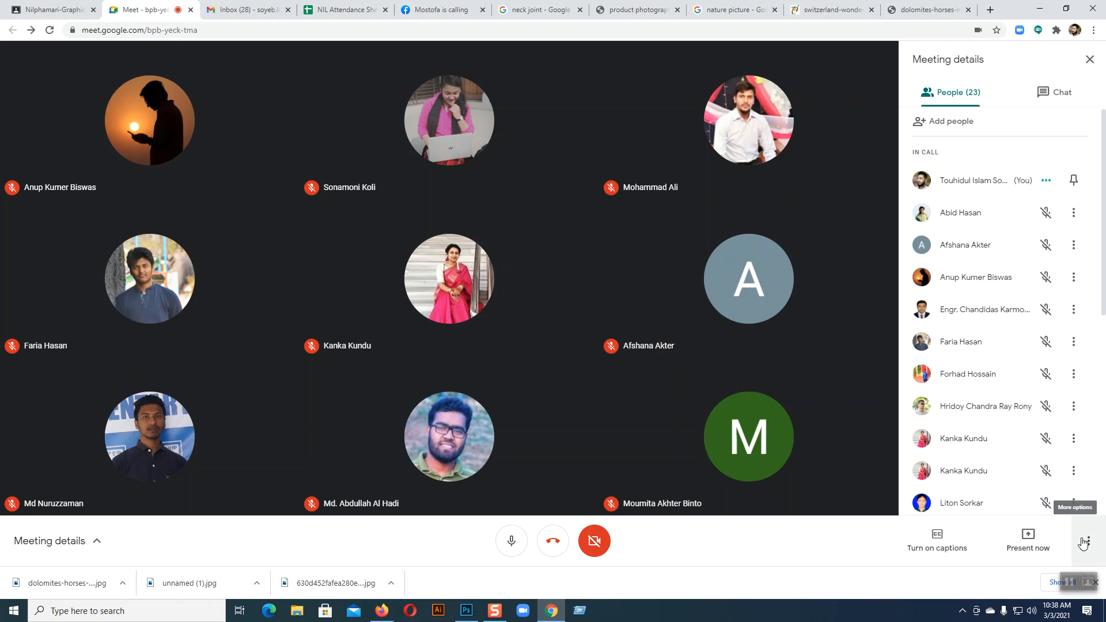
click(1027, 535)
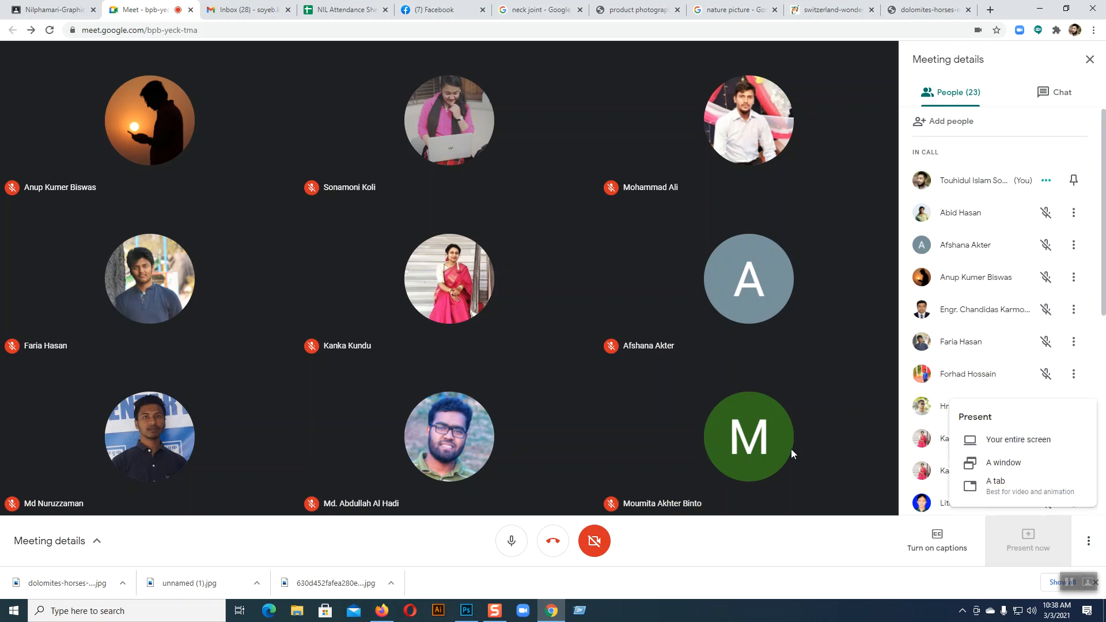
click(511, 222)
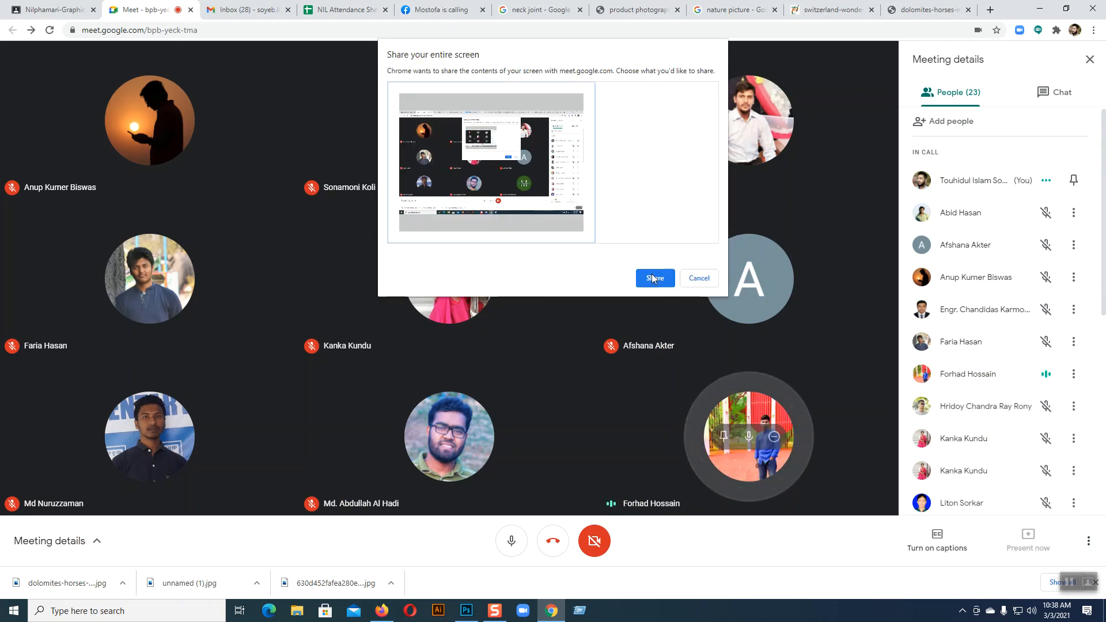
click(654, 278)
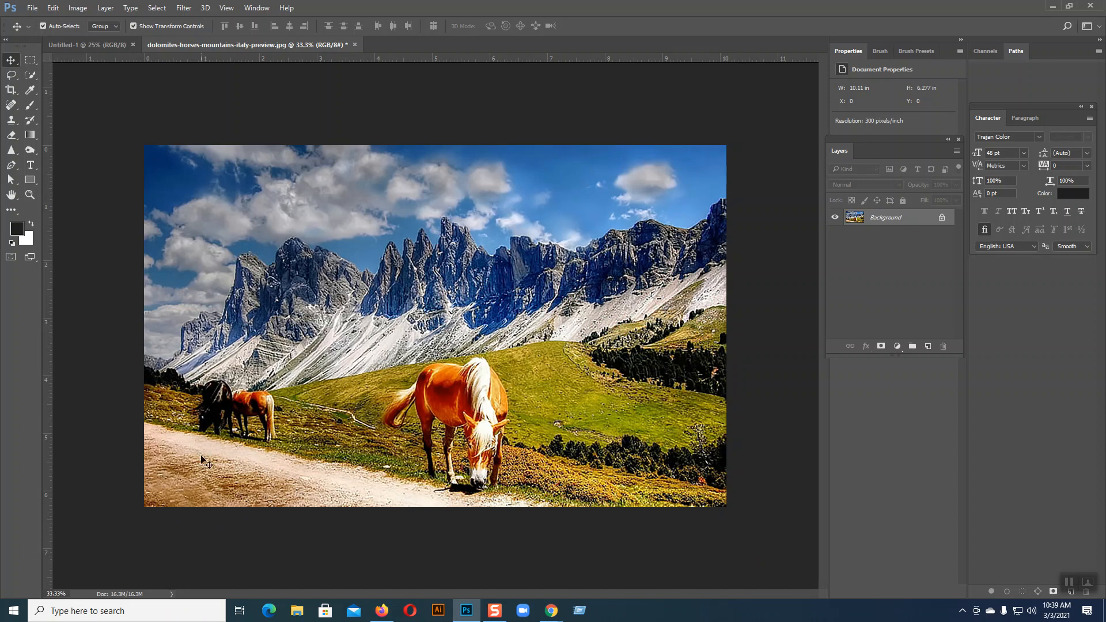
Select a full-height section about 5.2 in wide from the image's left edge and crop the image to it.
key(m)
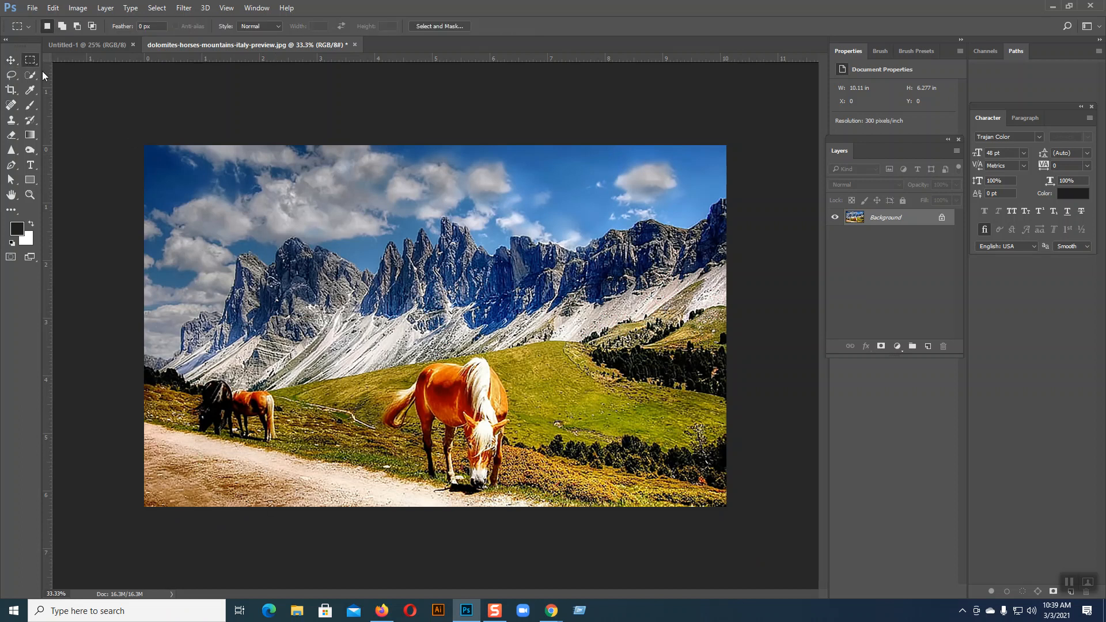
drag(144, 145, 443, 508)
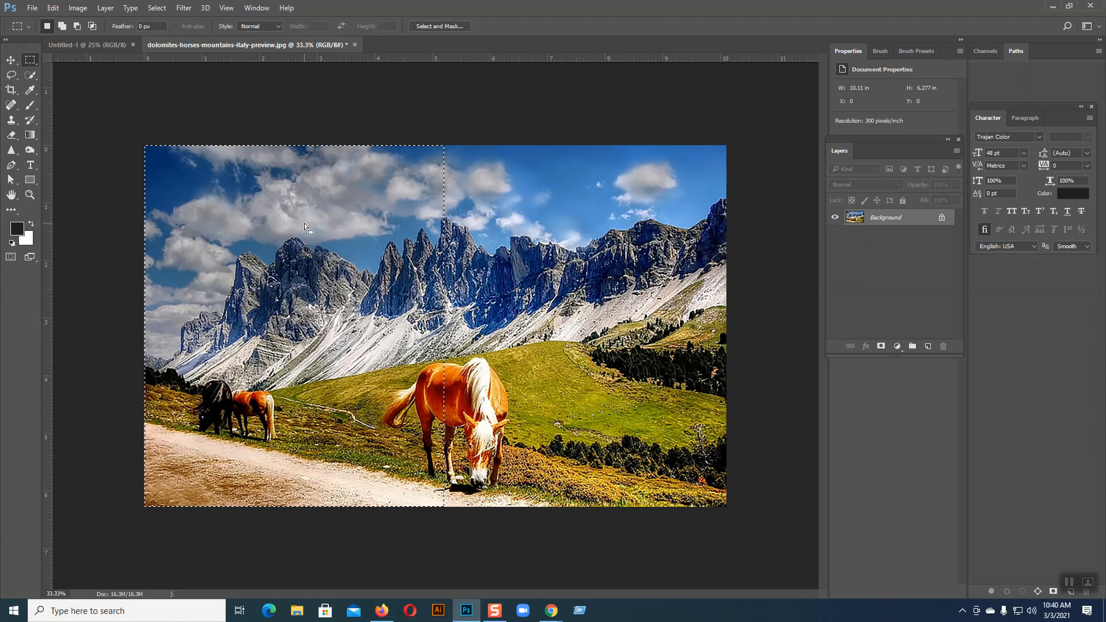
click(74, 8)
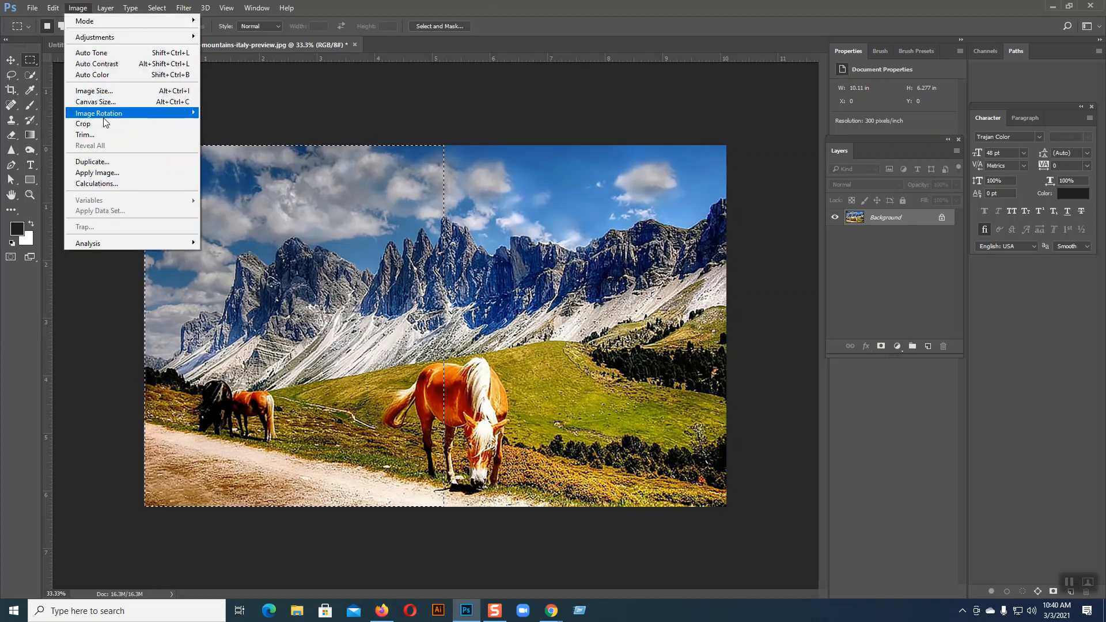
click(104, 124)
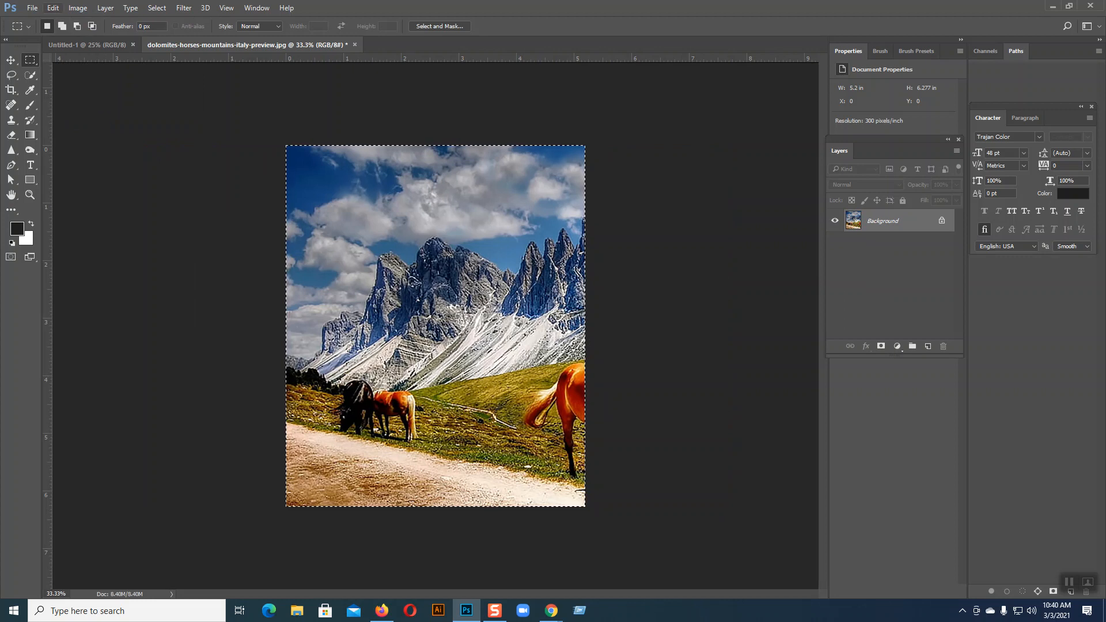
Export the cropped section with Save for Web as a JPEG High file named 01 on the Desktop.
click(32, 8)
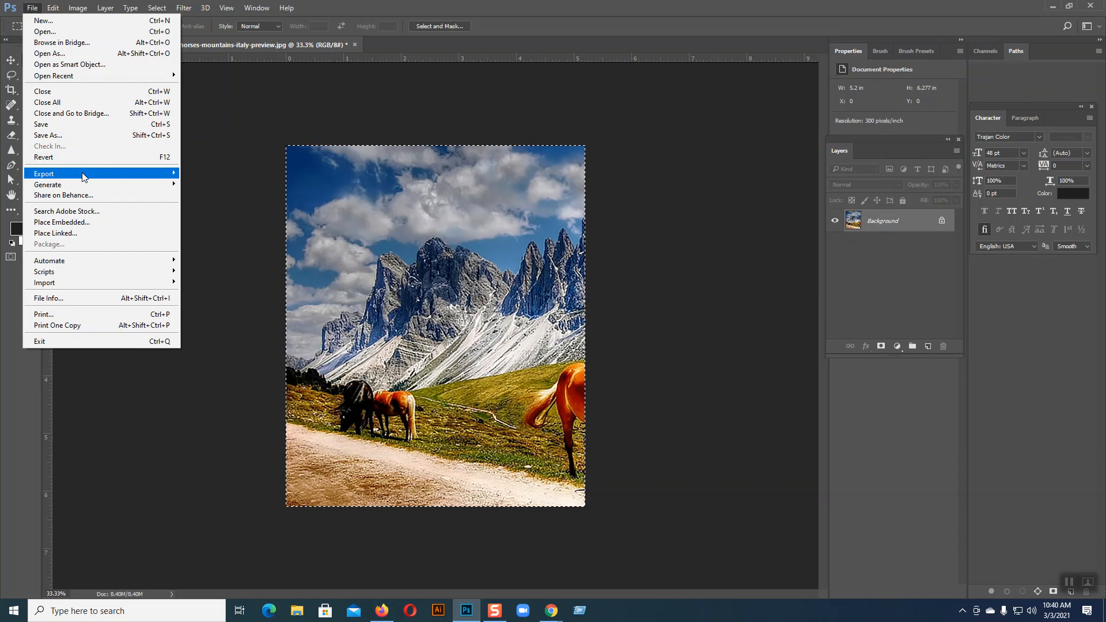
mouse_move(81, 174)
click(229, 217)
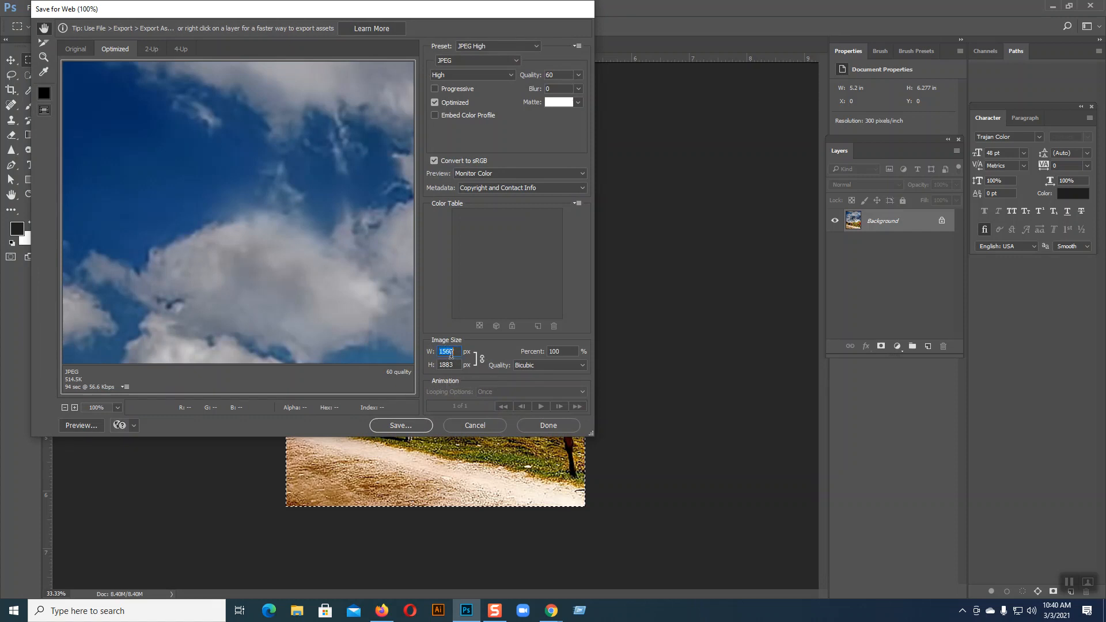
double_click(444, 364)
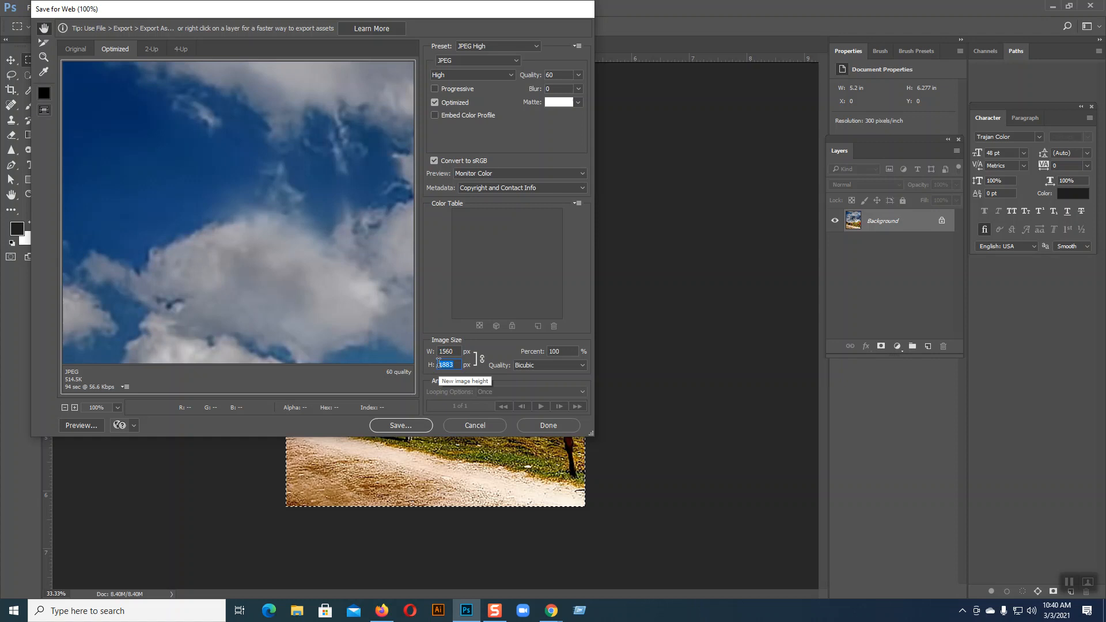
click(406, 426)
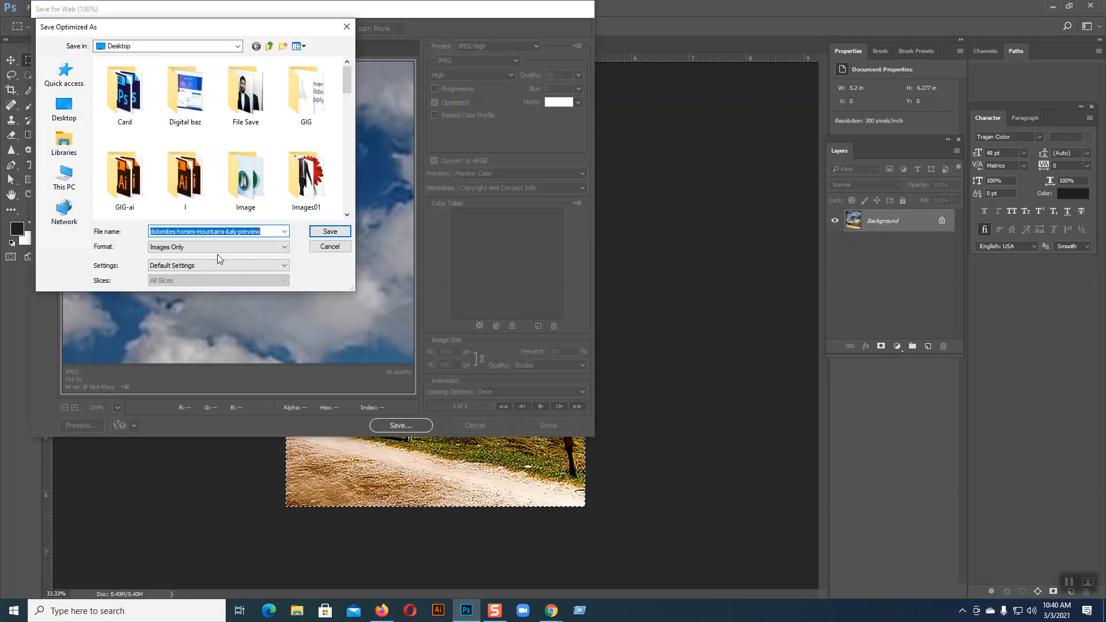
click(63, 109)
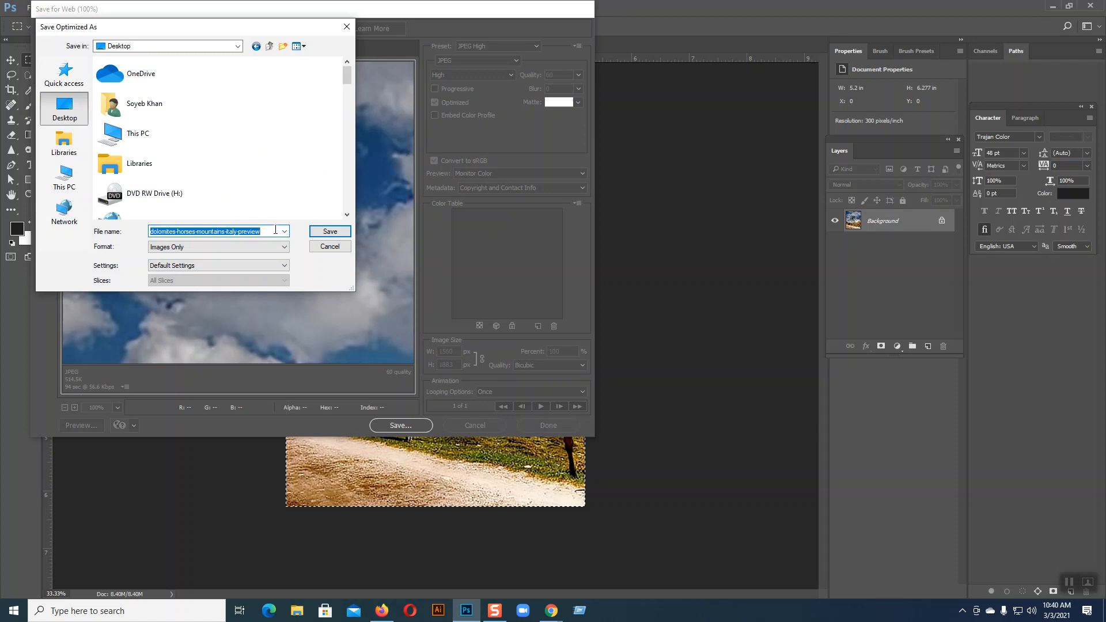
text(01)
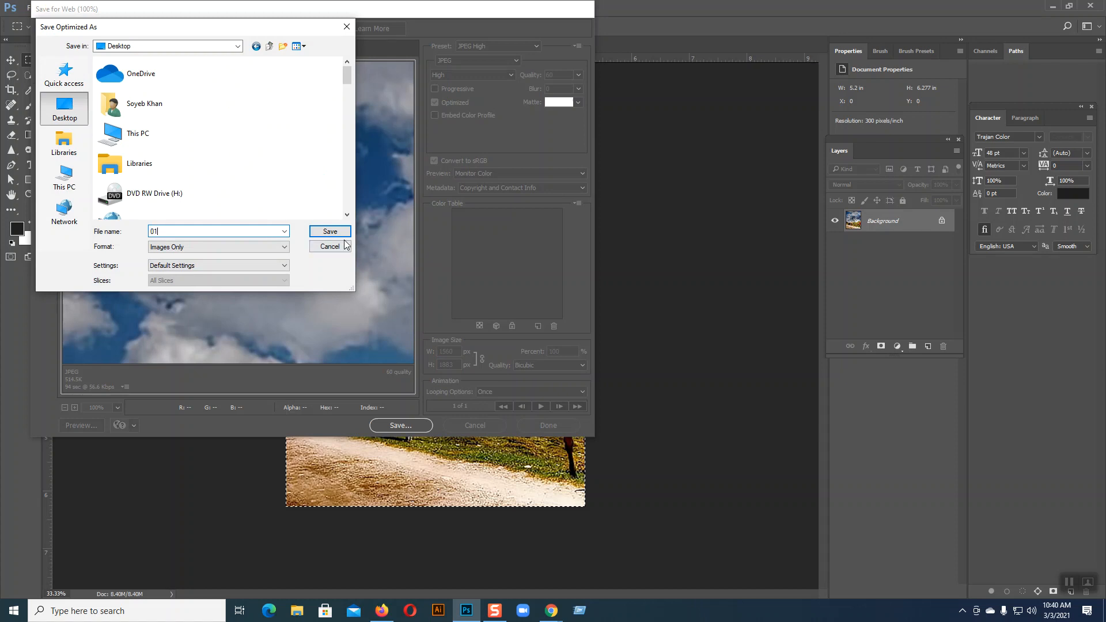
click(336, 233)
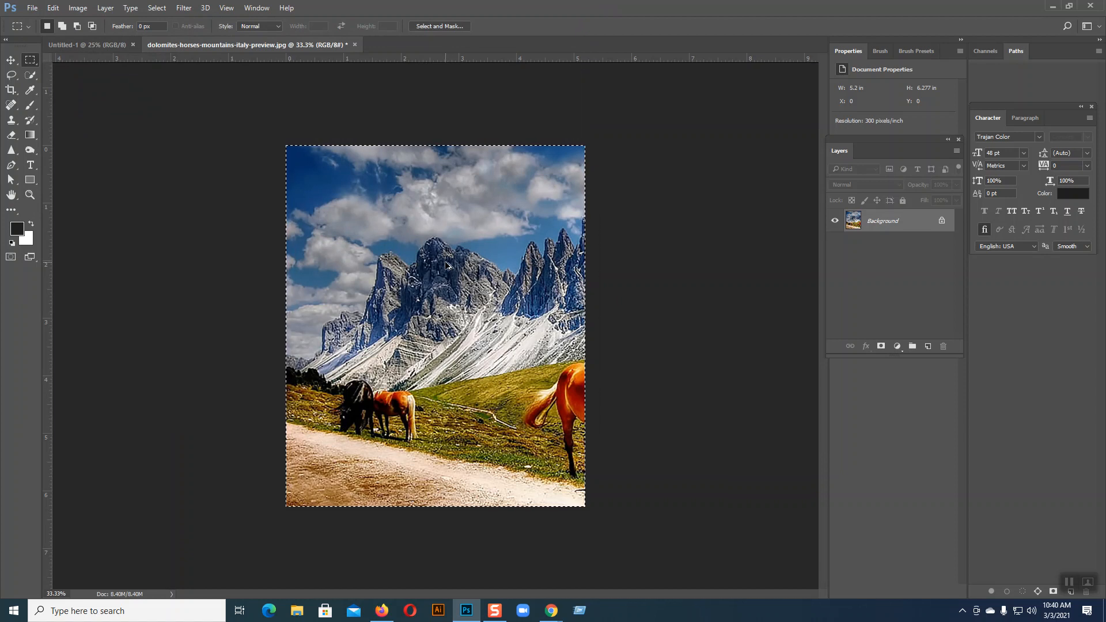
Undo the crop and crop the image to a full-height middle section about 4.72 in wide around the large horse.
key(ctrl+z)
click(469, 99)
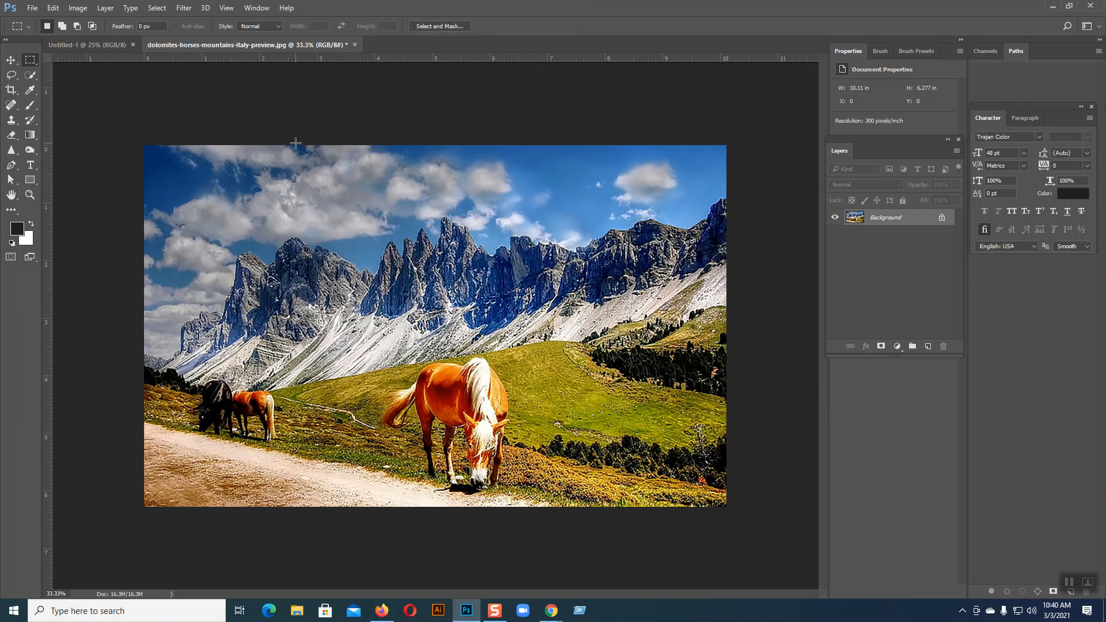
drag(294, 143, 565, 508)
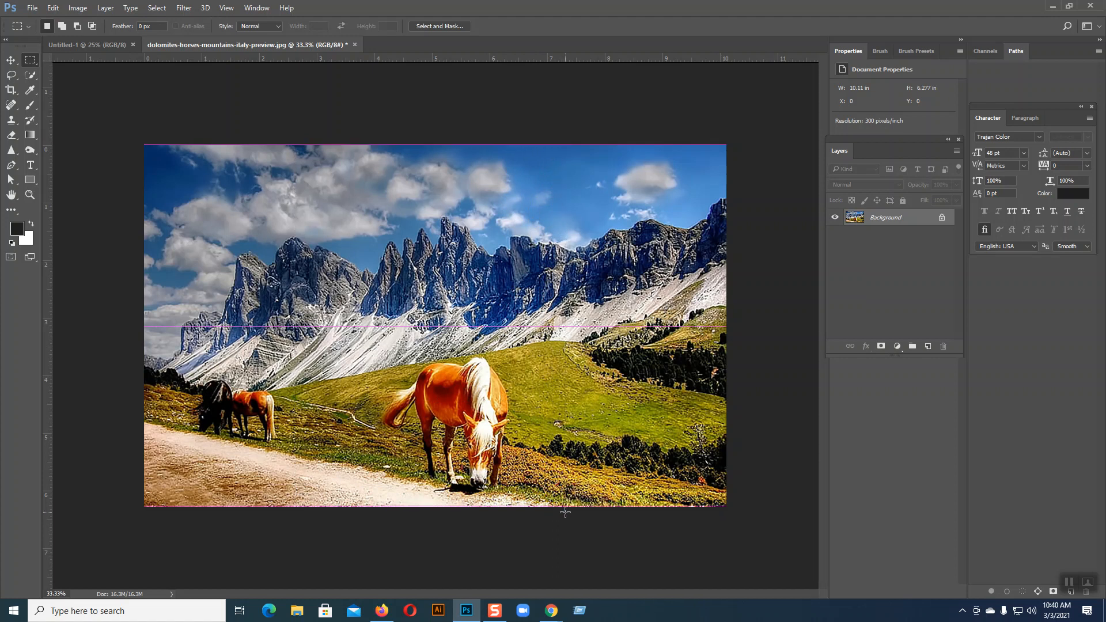
click(78, 7)
click(106, 125)
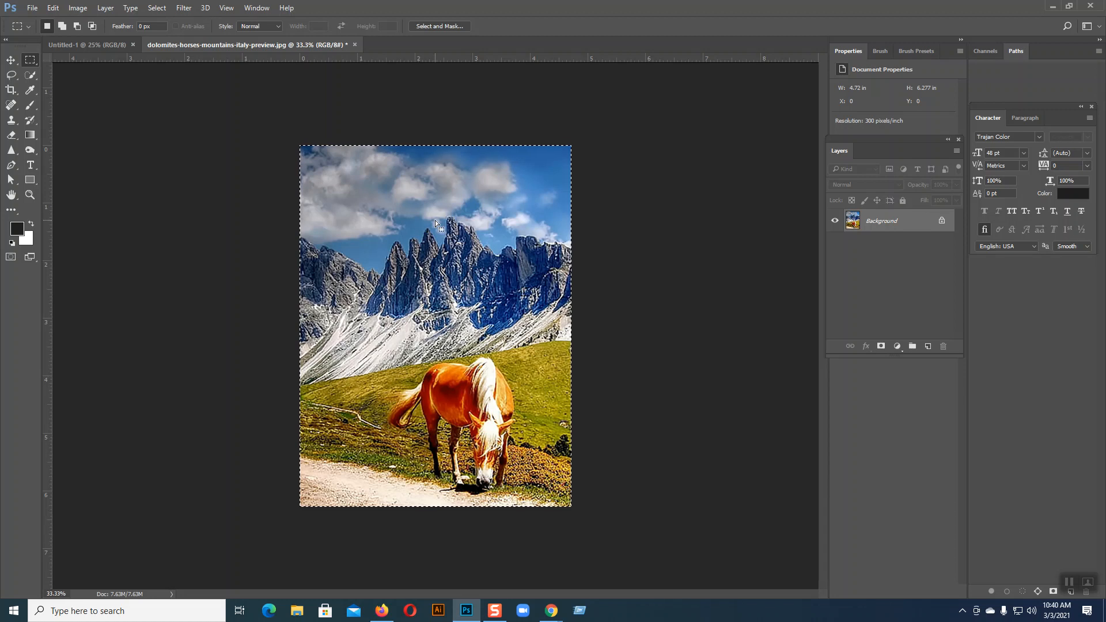
Export the middle section with Save for Web as a JPEG High file named 02 on the Desktop.
click(33, 8)
mouse_move(95, 173)
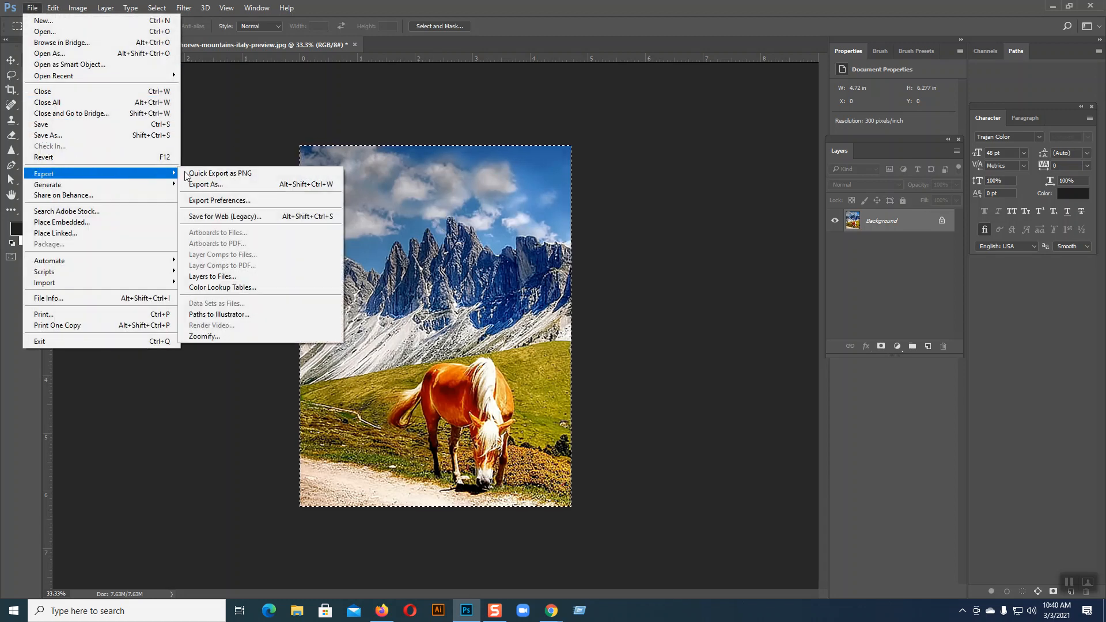
click(225, 216)
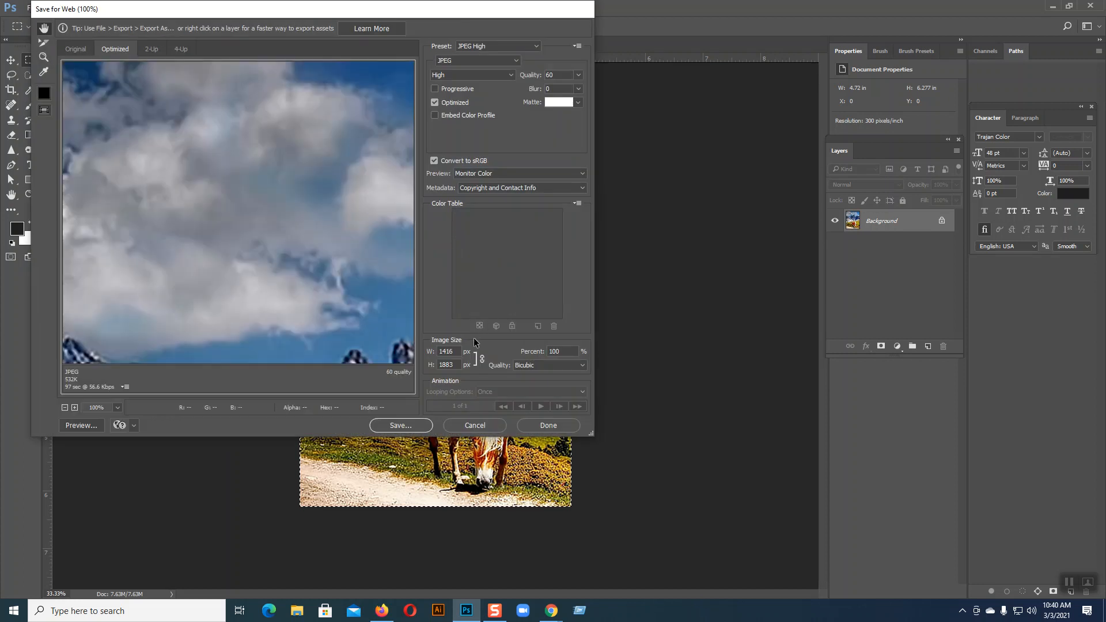
click(399, 427)
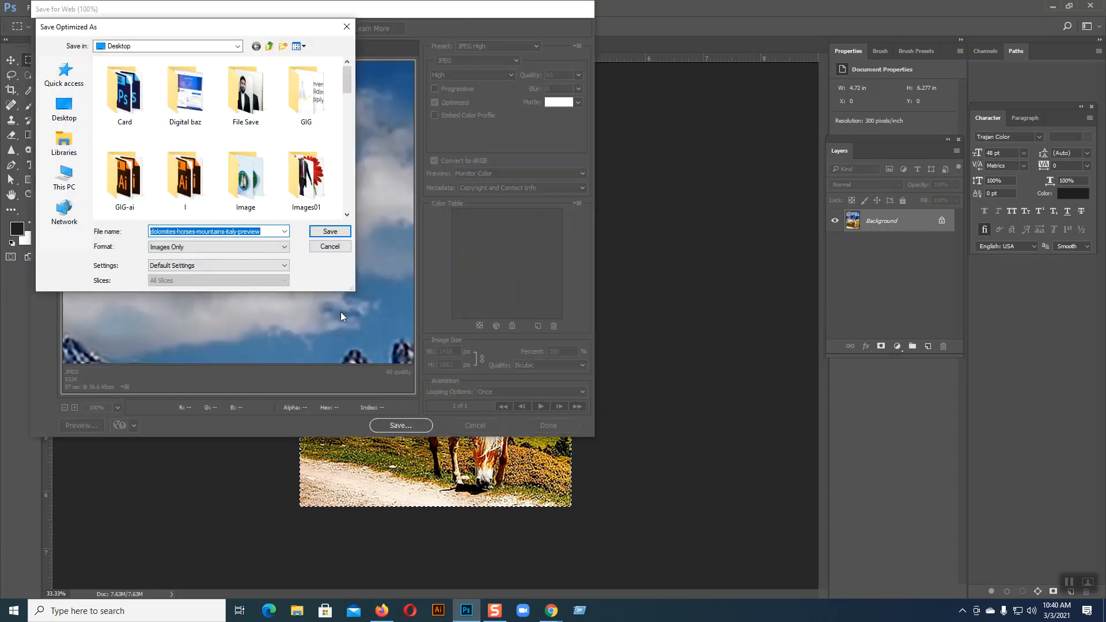
text(02)
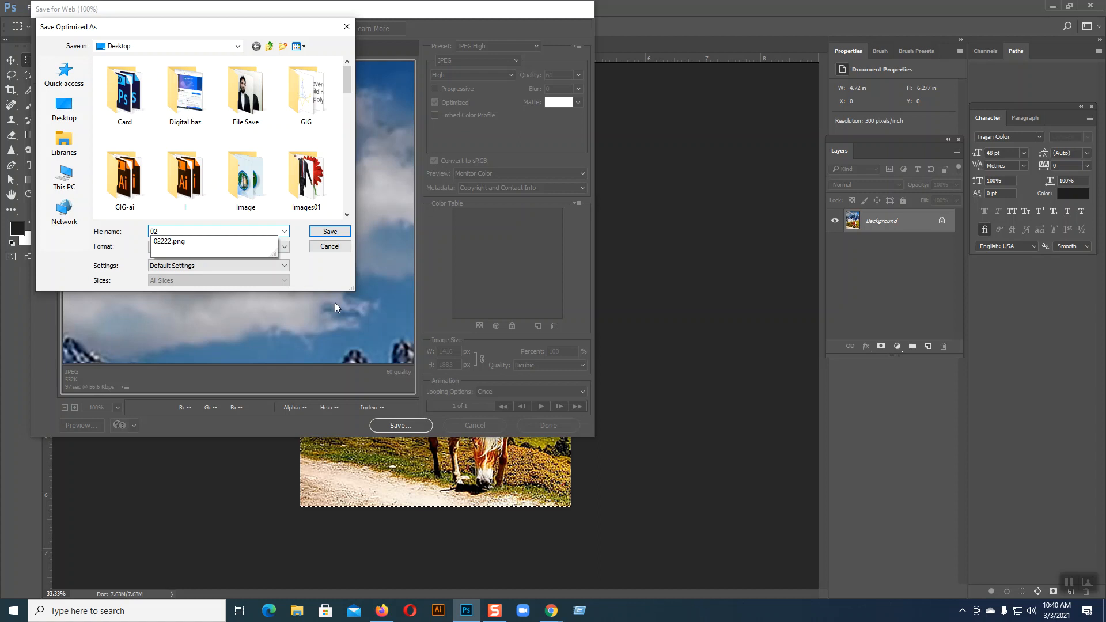
click(331, 231)
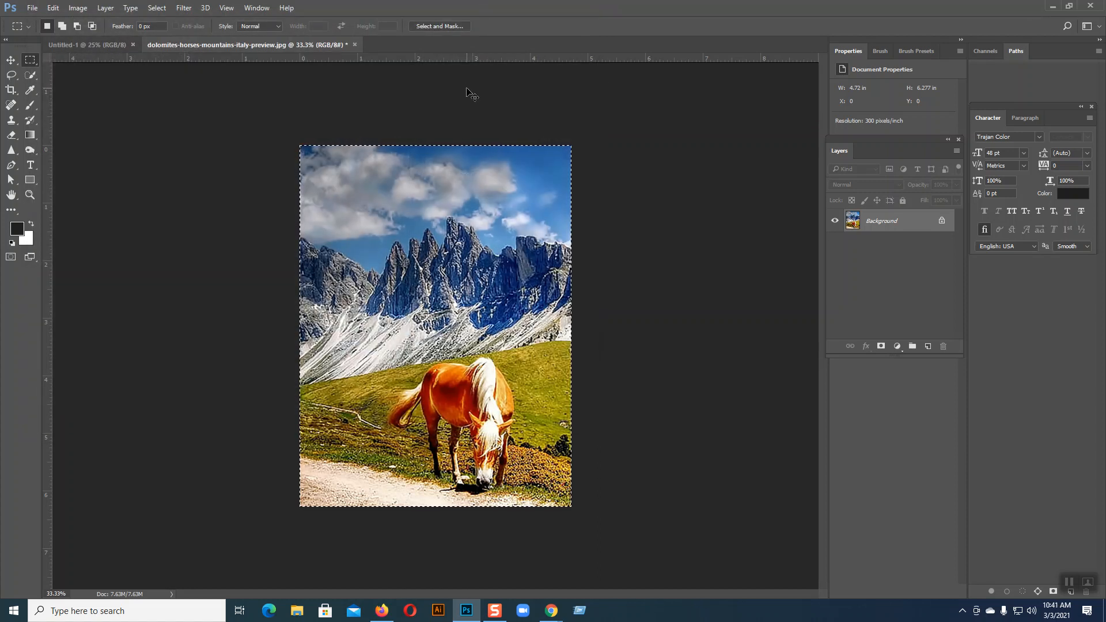
Undo the middle crop and crop the image to a full-height section about 5.14 in wide ending at its right edge.
key(ctrl+z)
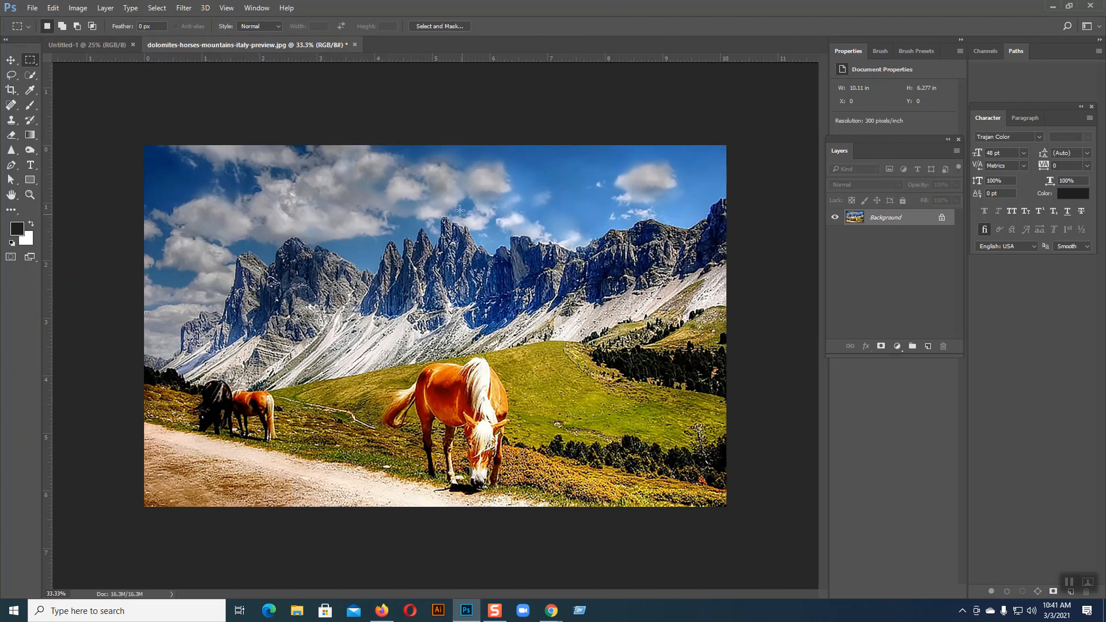
drag(430, 144, 727, 507)
click(76, 8)
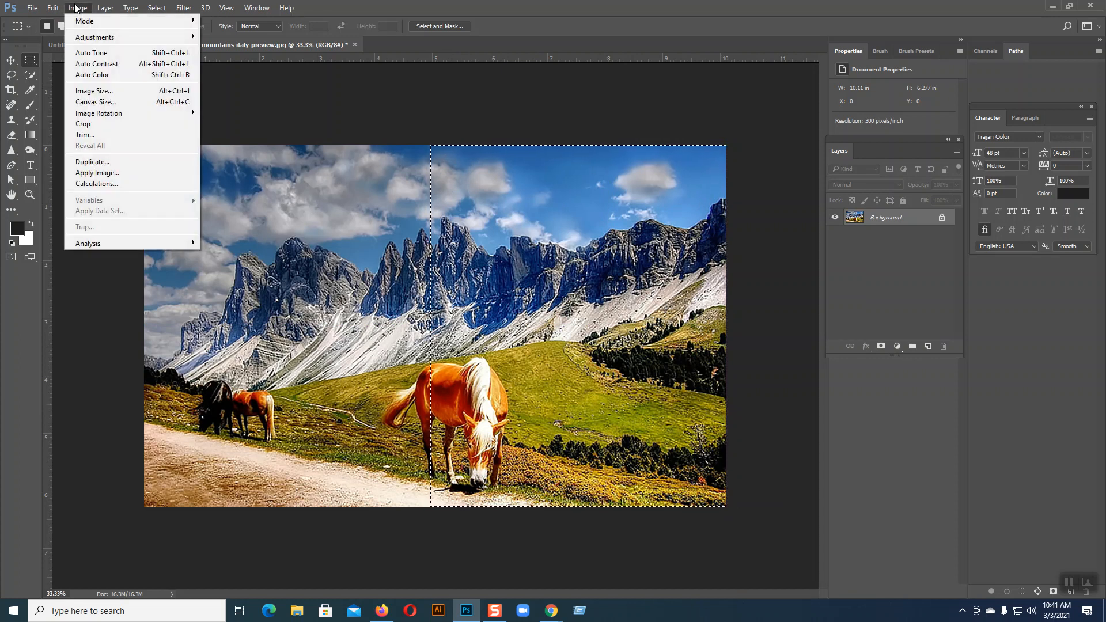
click(78, 8)
click(78, 8)
click(84, 125)
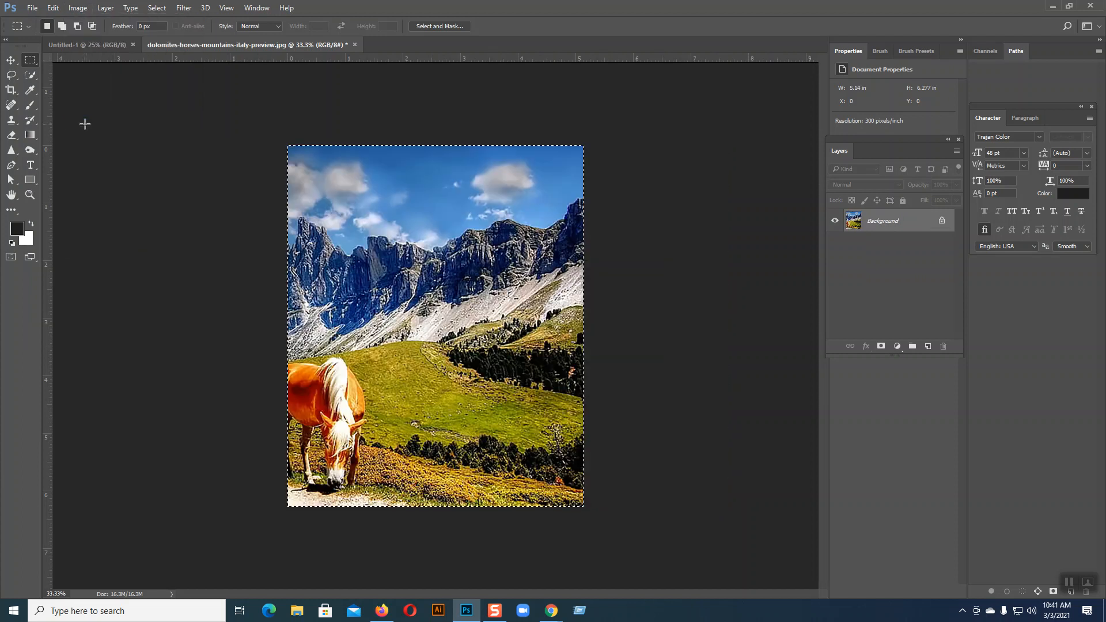
Export the right-hand section with Save for Web as a JPEG High file named 03 on the Desktop.
click(32, 8)
mouse_move(64, 177)
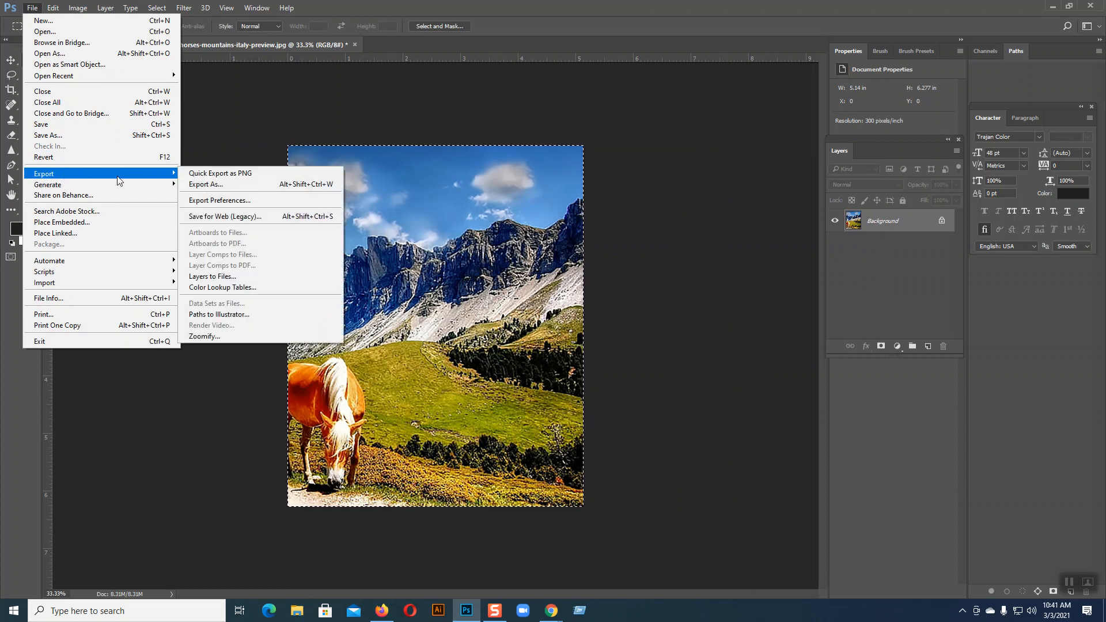
click(231, 219)
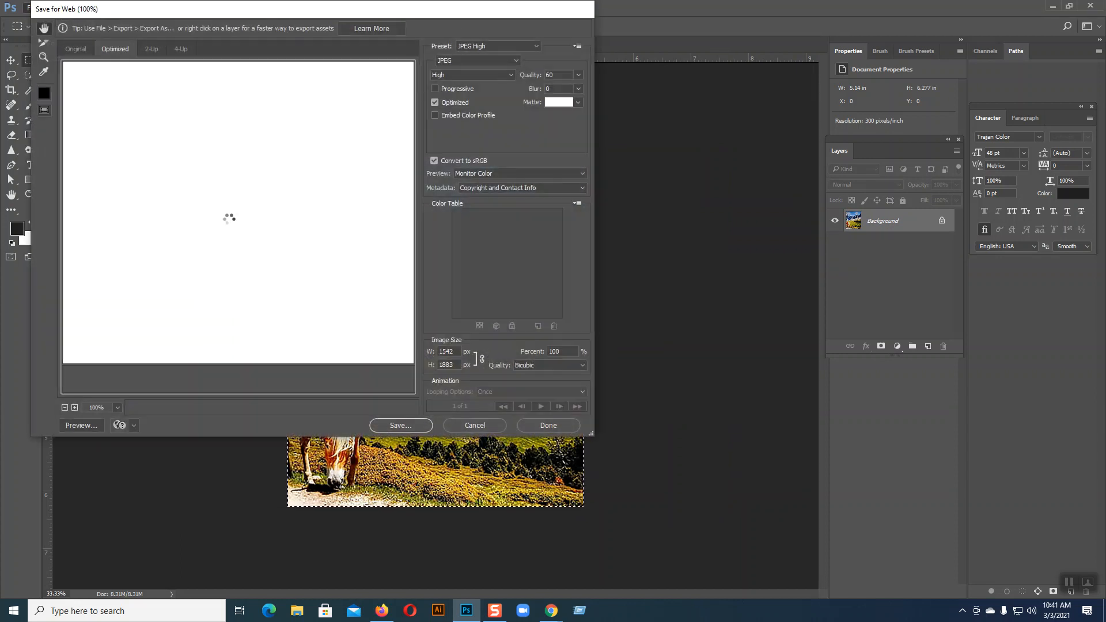
click(399, 426)
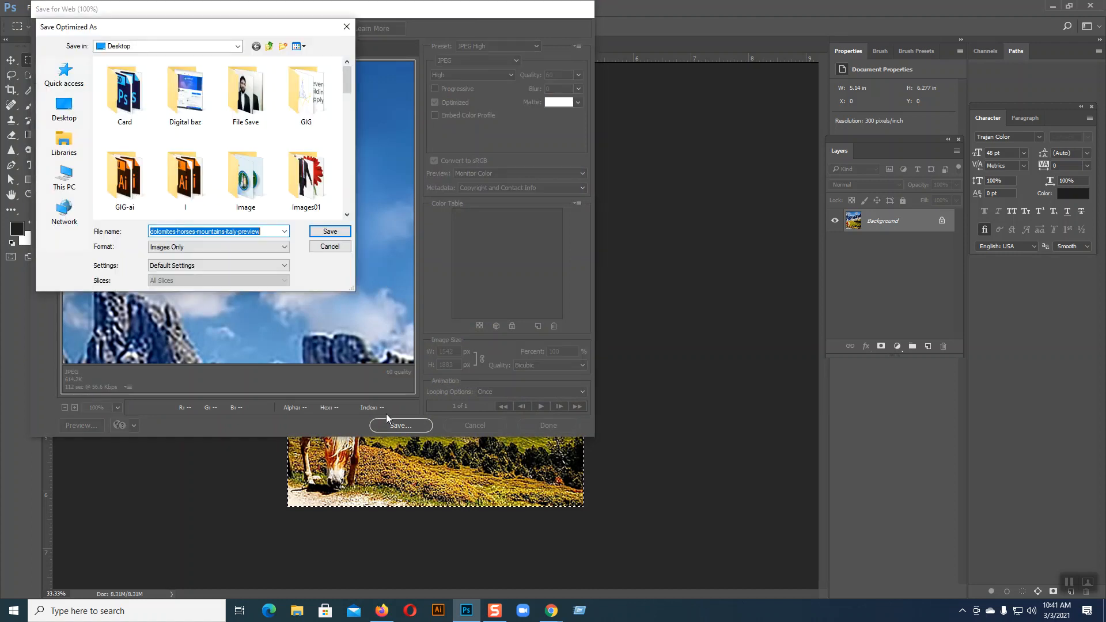
text(03)
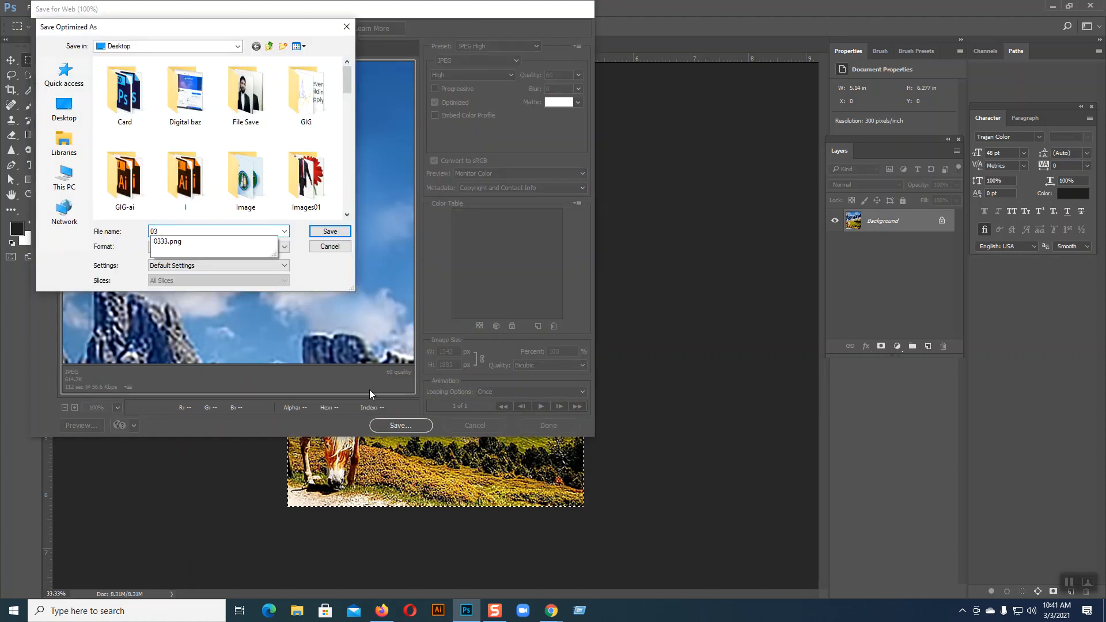
click(332, 231)
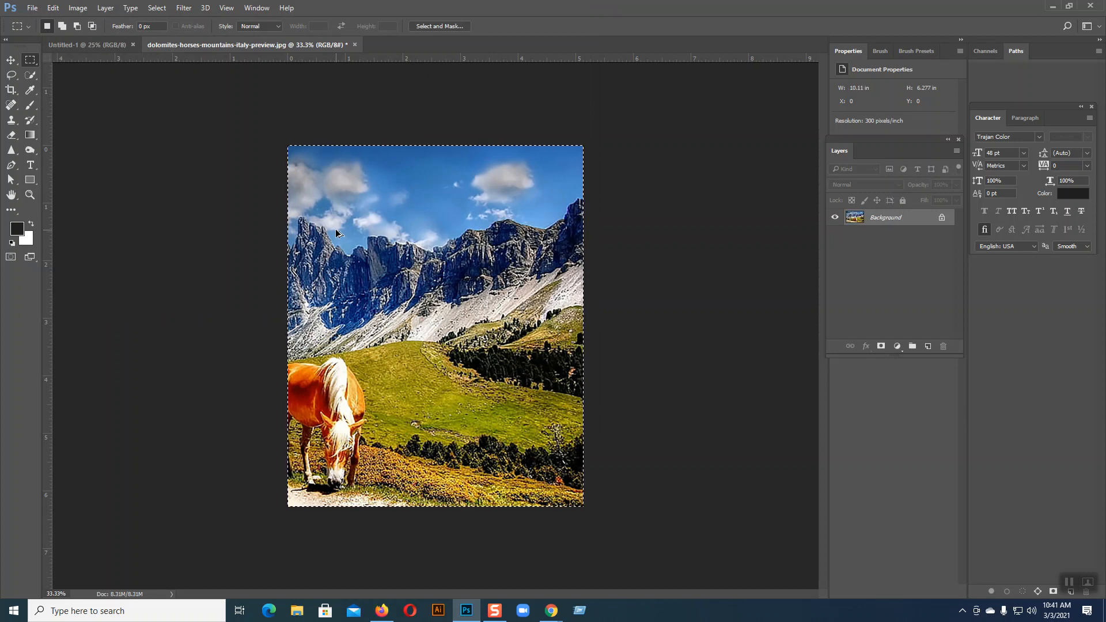
Restore the full Dolomites horses image, clear the selection and close the document without saving.
key(ctrl+d)
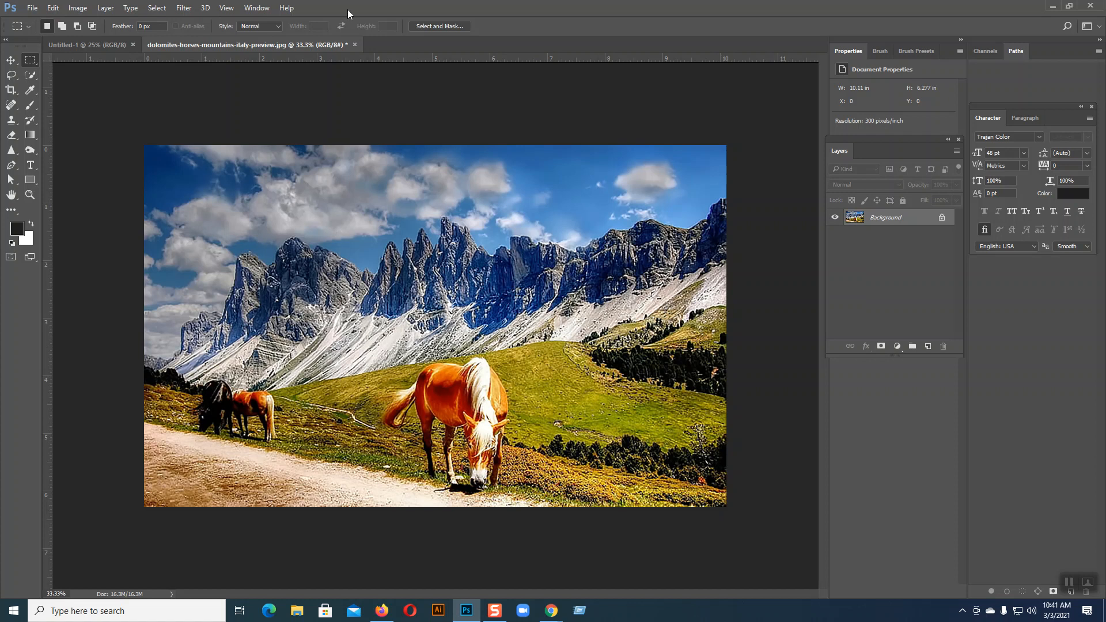
click(354, 44)
click(554, 228)
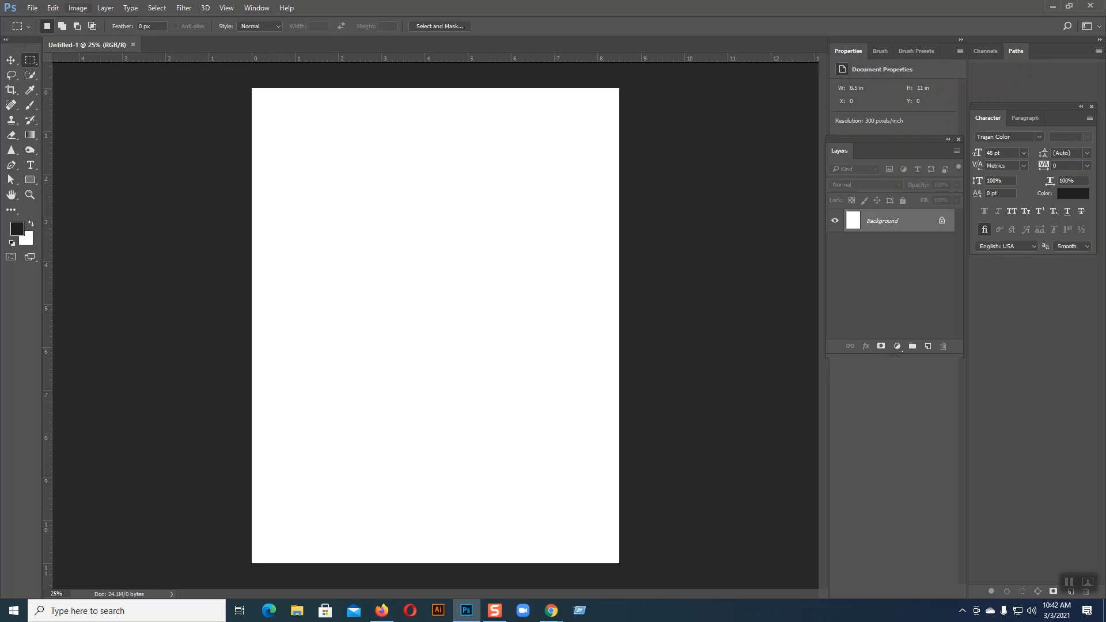
Open the images 01, 02 and 03 together from the Desktop and look through them.
click(30, 12)
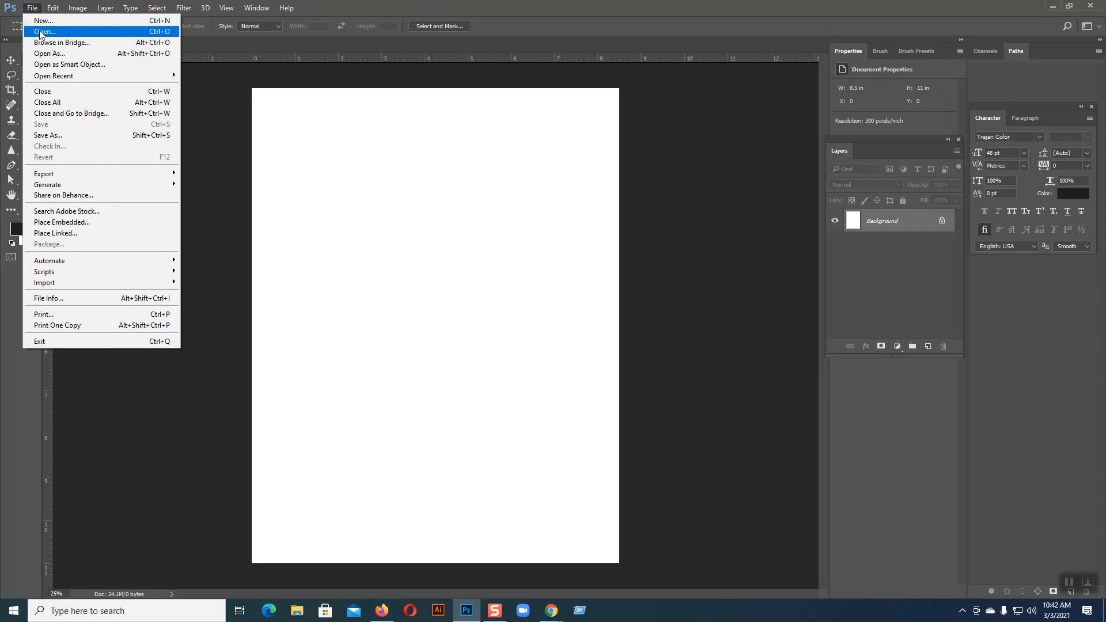
click(40, 34)
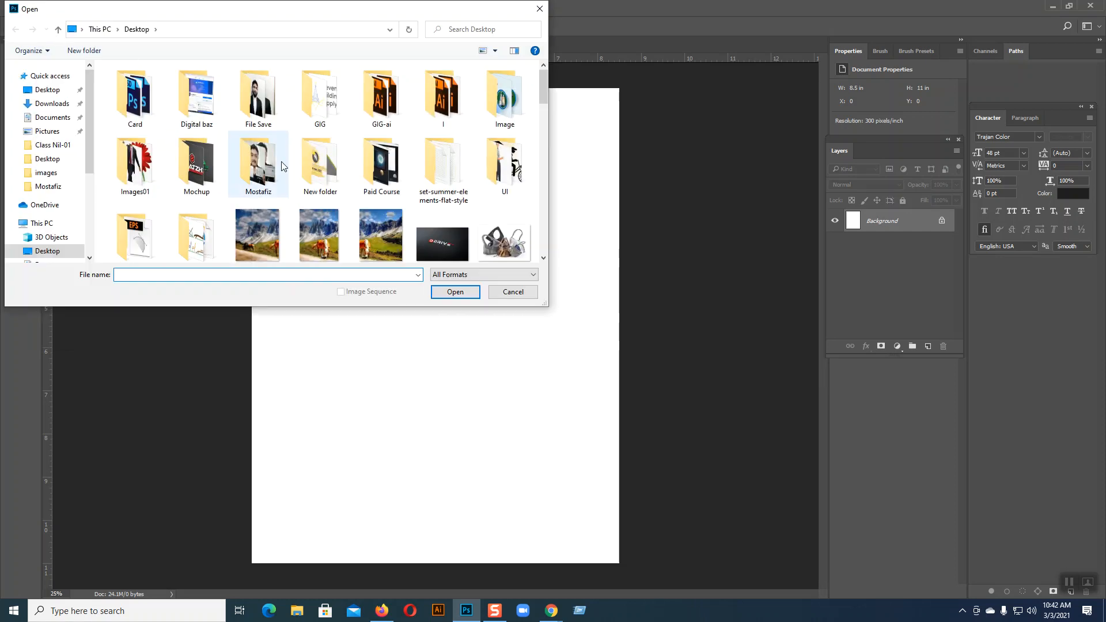
click(260, 229)
shift+click(385, 217)
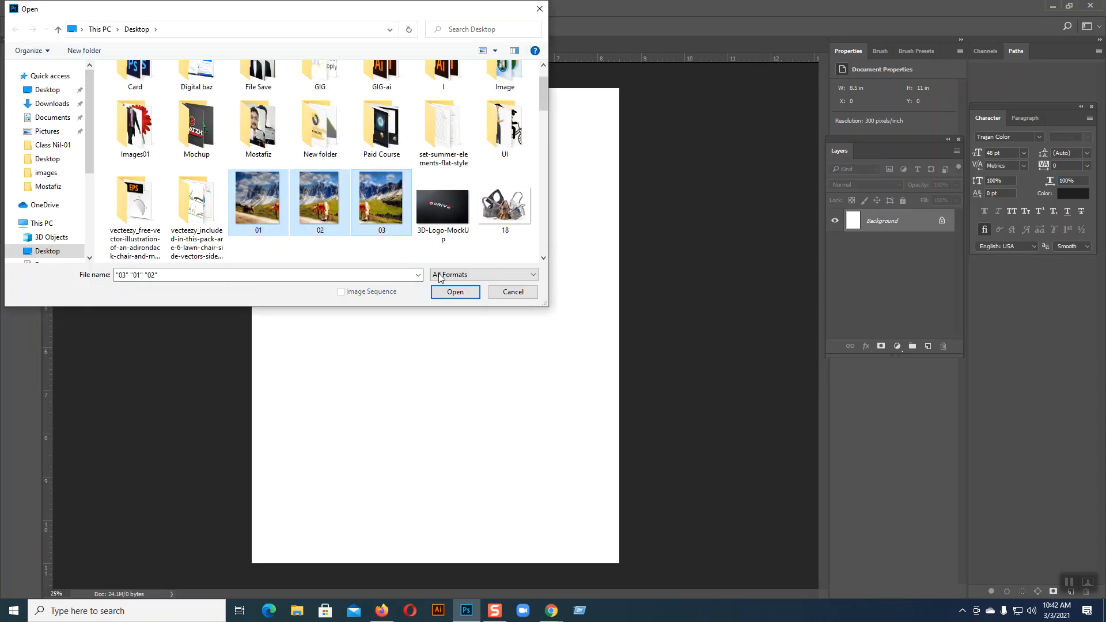
click(455, 291)
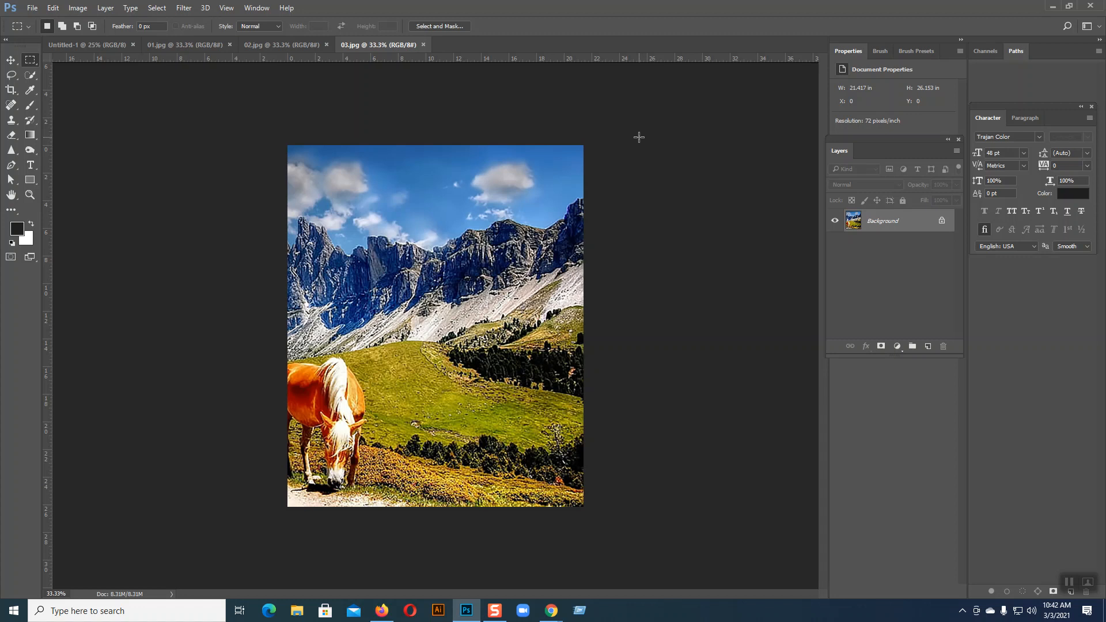
click(195, 46)
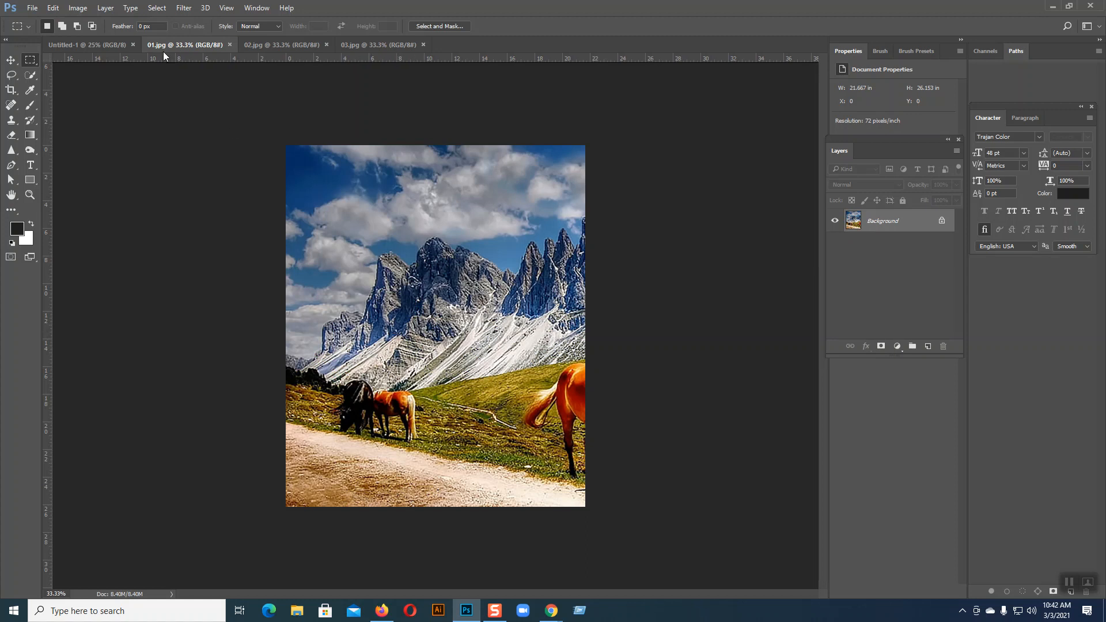
click(385, 45)
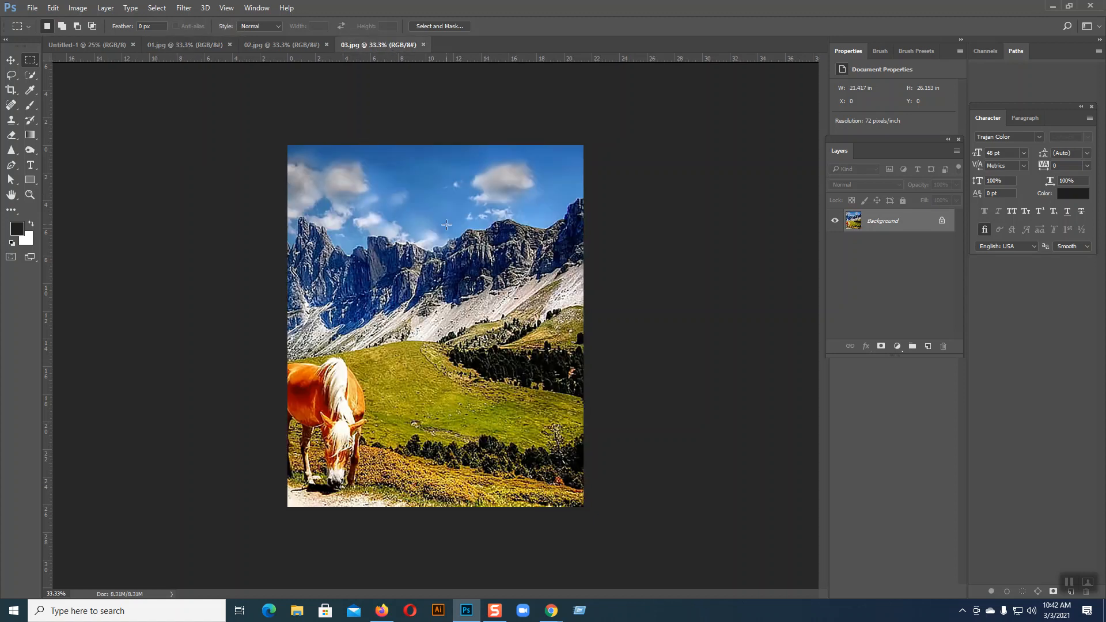
click(31, 8)
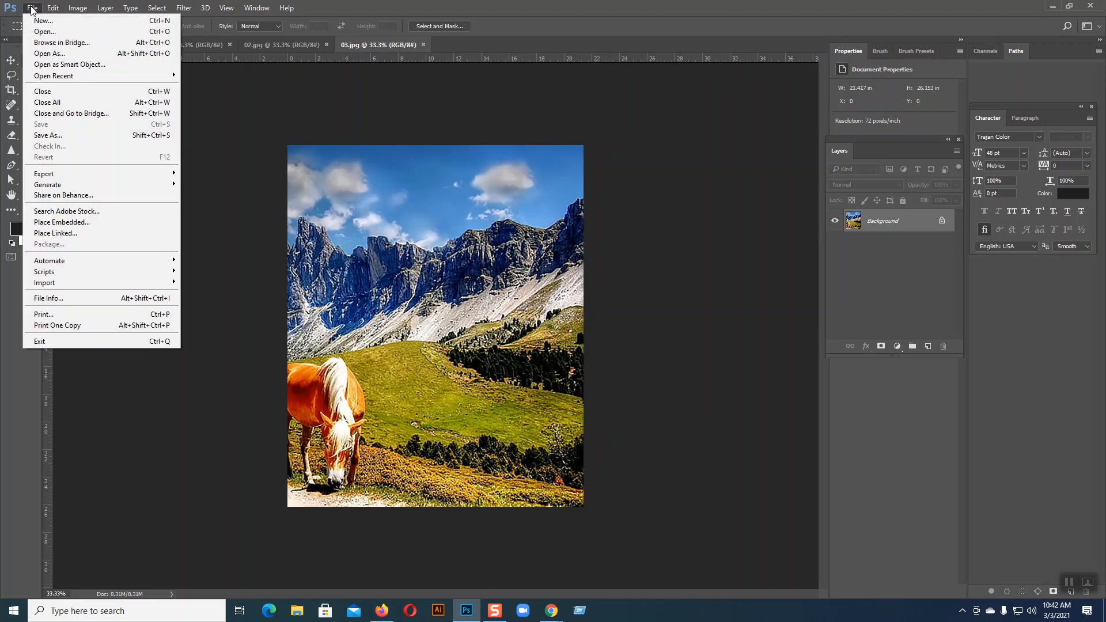
mouse_move(56, 266)
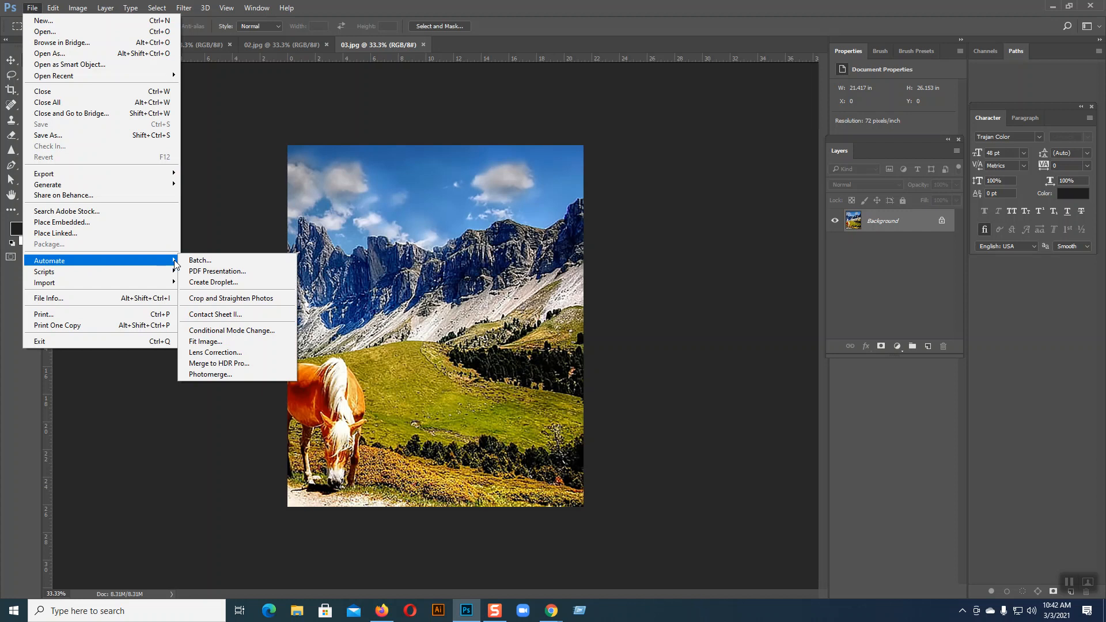
click(212, 376)
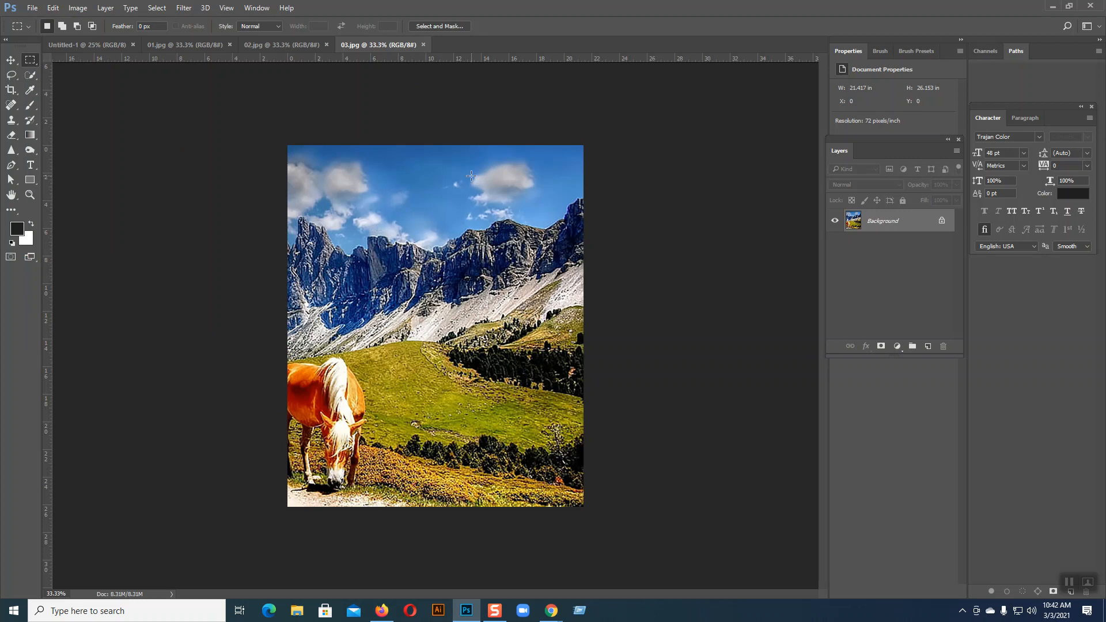
Photomerge the Desktop files 01.jpg, 02.jpg and 03.jpg into a panorama with the Auto layout and Blend Images Together.
click(30, 8)
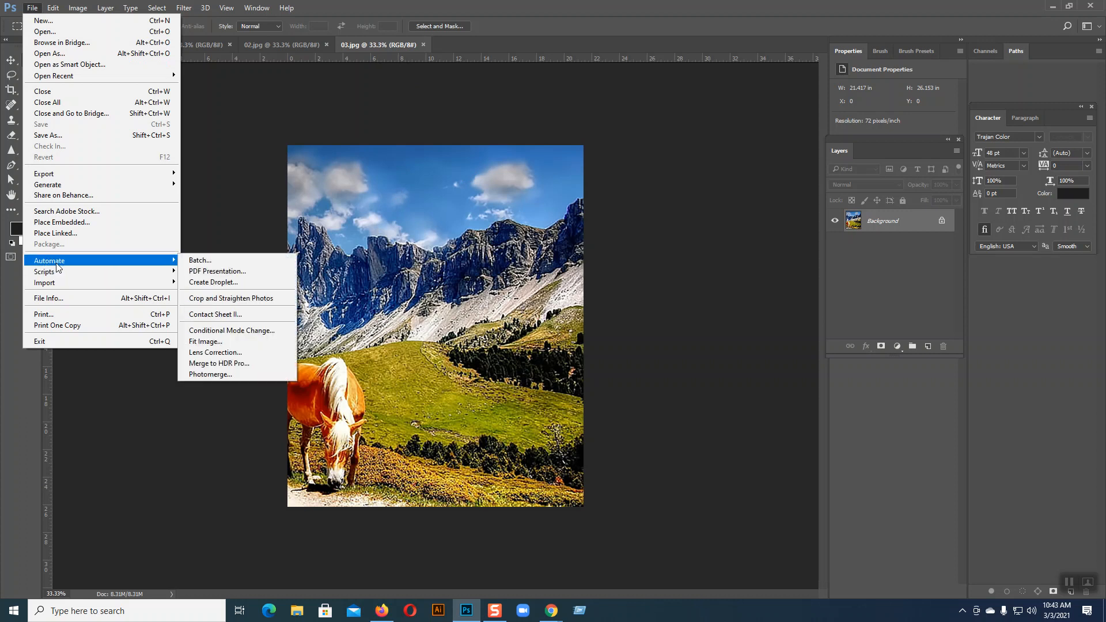
click(212, 375)
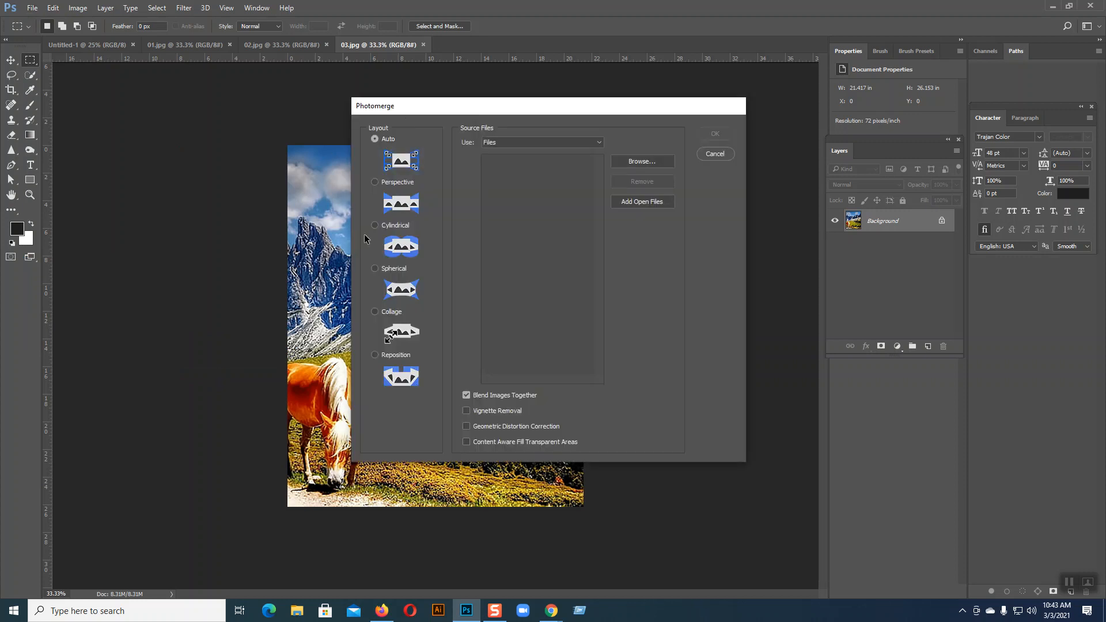
drag(558, 111, 454, 109)
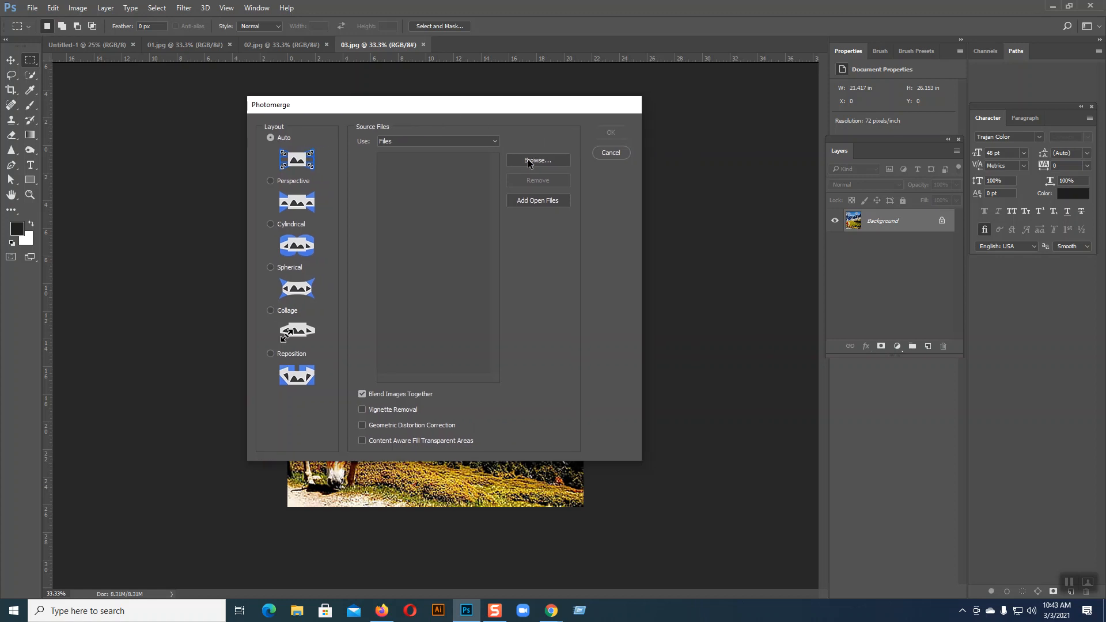
click(528, 160)
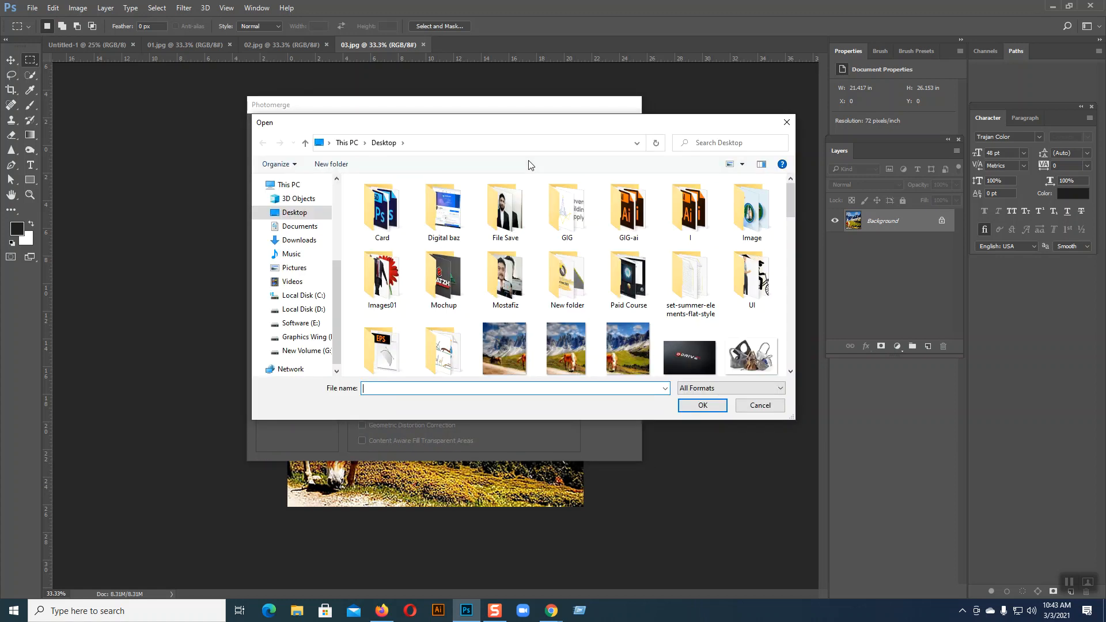
click(518, 363)
ctrl+click(568, 340)
ctrl+click(619, 325)
click(699, 405)
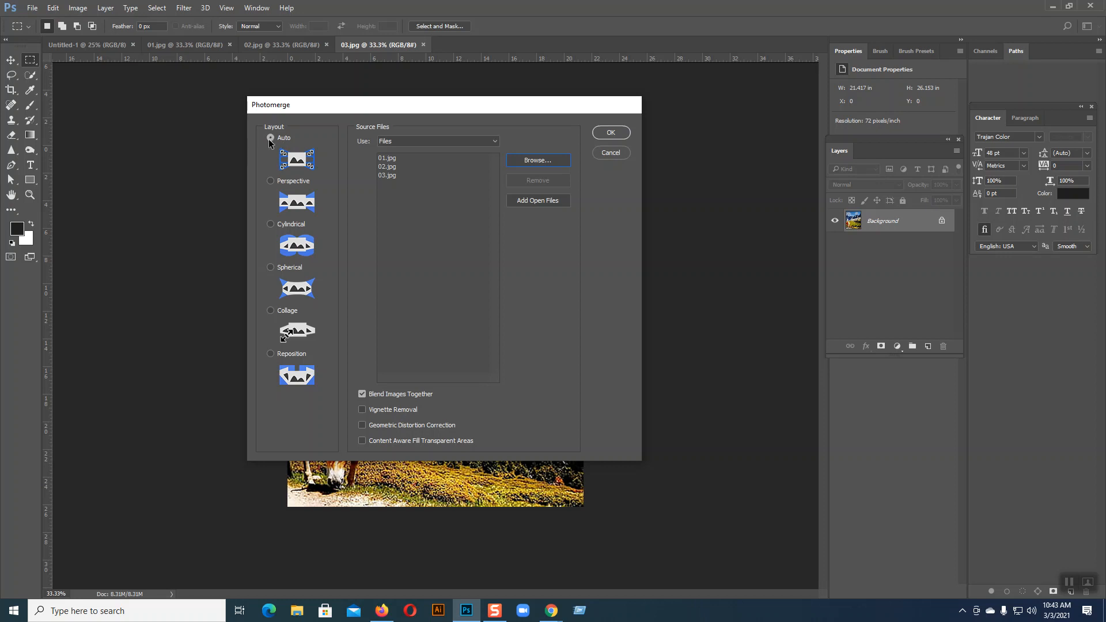
click(612, 131)
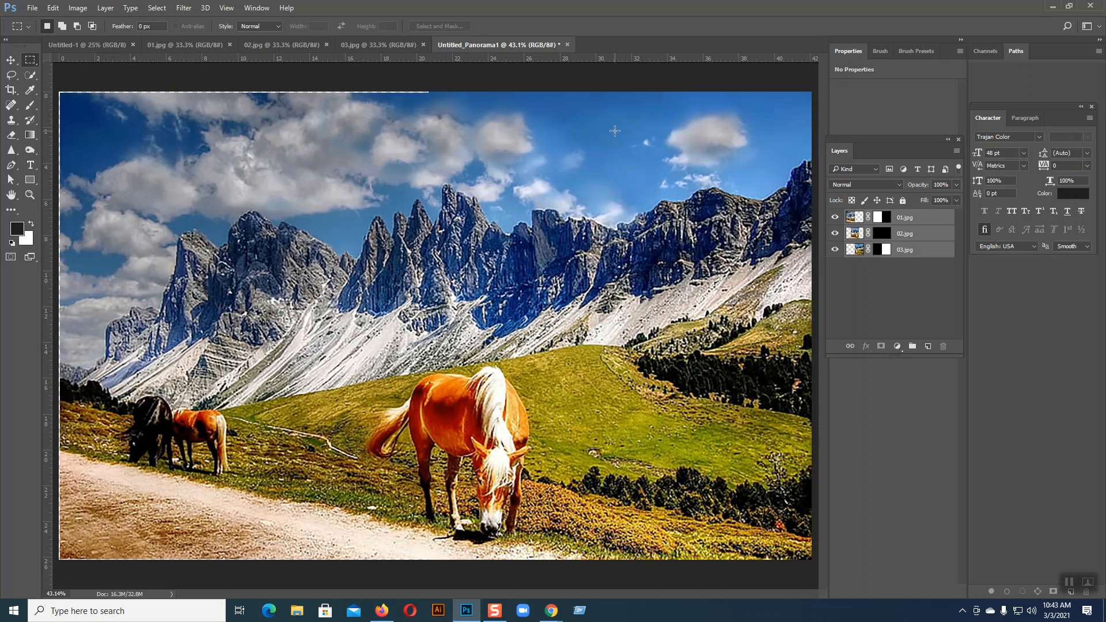
key(ctrl+minus)
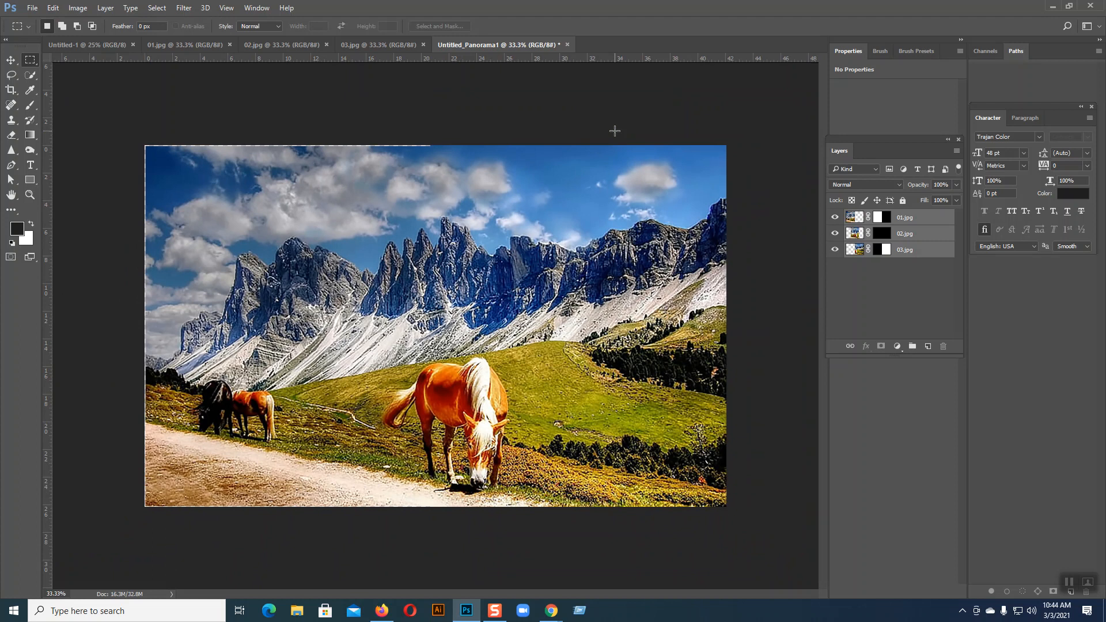
Examine which part of the panorama each layer contributes by hiding and showing 01.jpg, 02.jpg and 03.jpg.
click(836, 219)
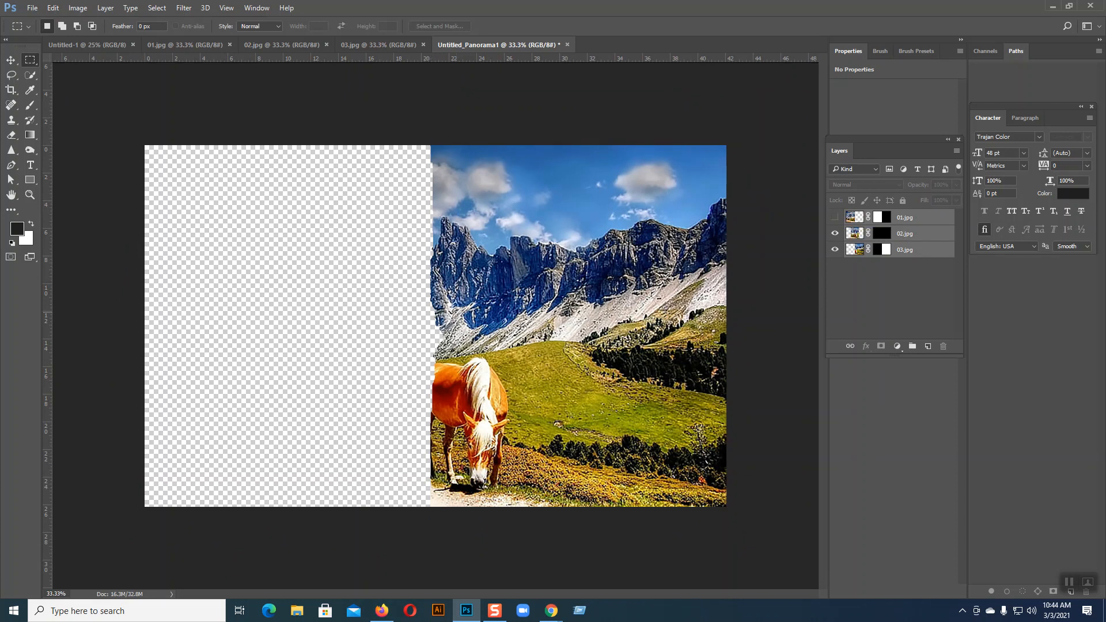
click(834, 218)
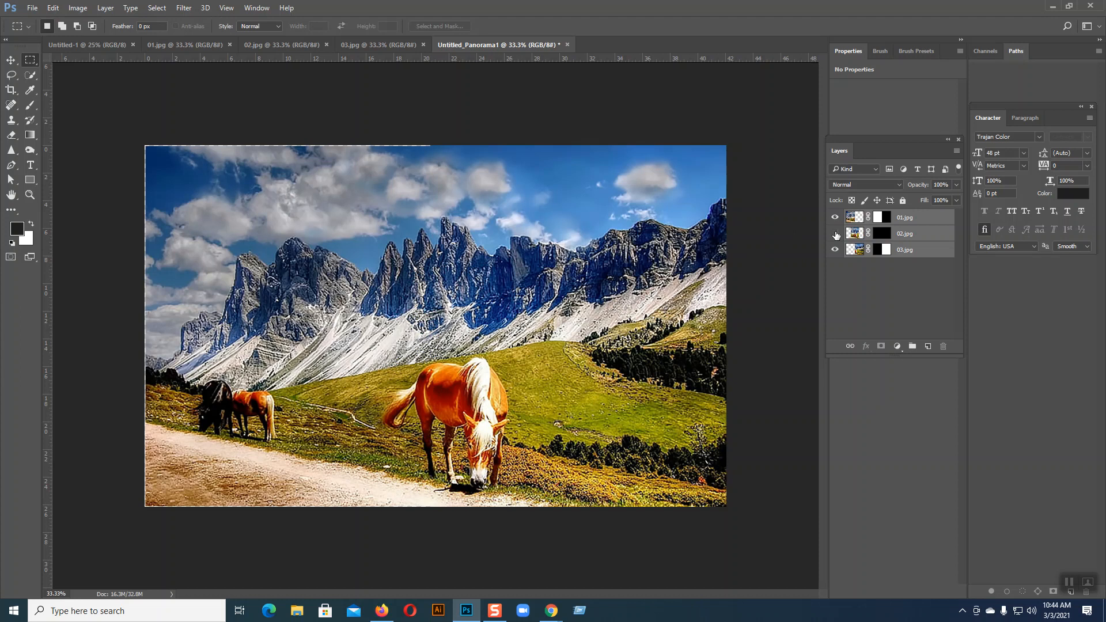
click(835, 218)
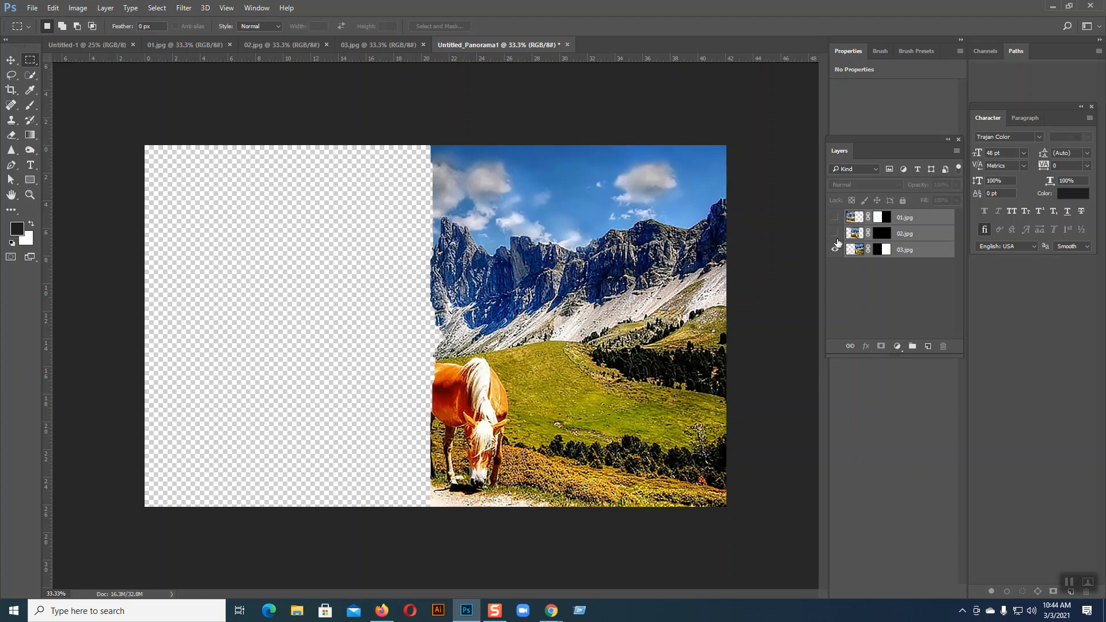
click(835, 234)
click(835, 233)
click(835, 249)
click(835, 250)
click(836, 250)
click(835, 250)
click(835, 250)
click(835, 250)
click(834, 234)
click(835, 217)
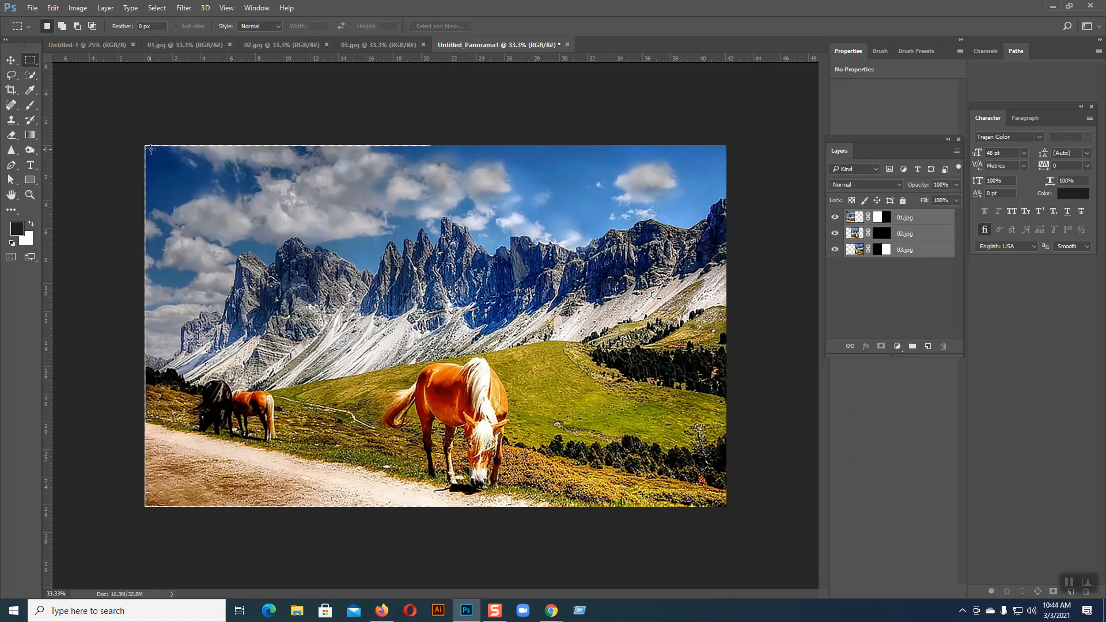
Merge the panorama's three masked layers 01.jpg, 02.jpg and 03.jpg into a single layer.
drag(152, 155, 734, 514)
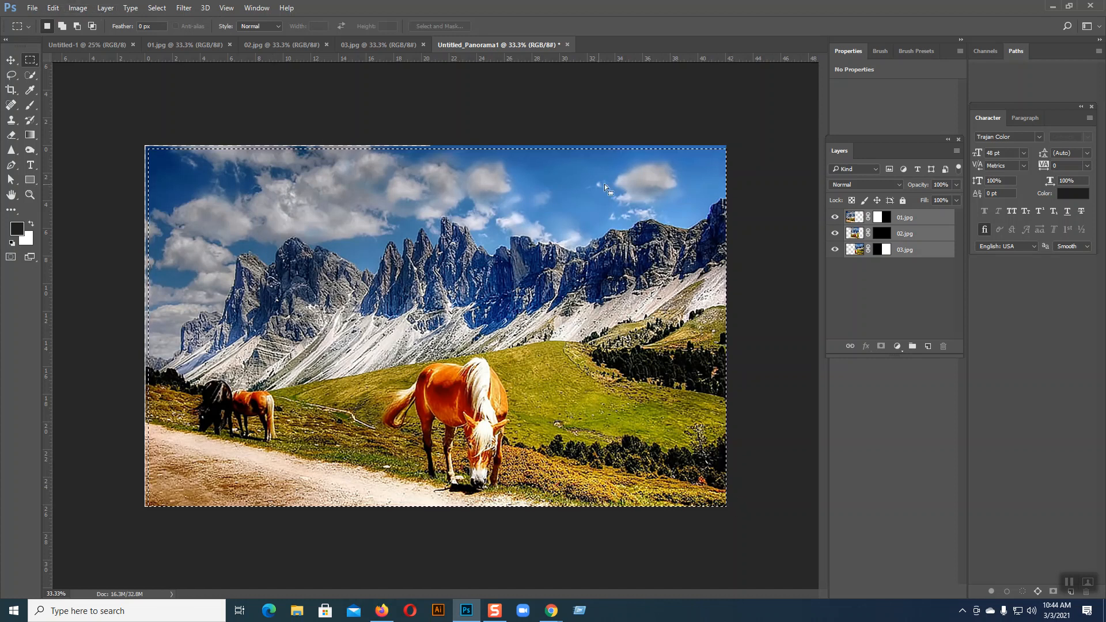
click(878, 289)
click(889, 254)
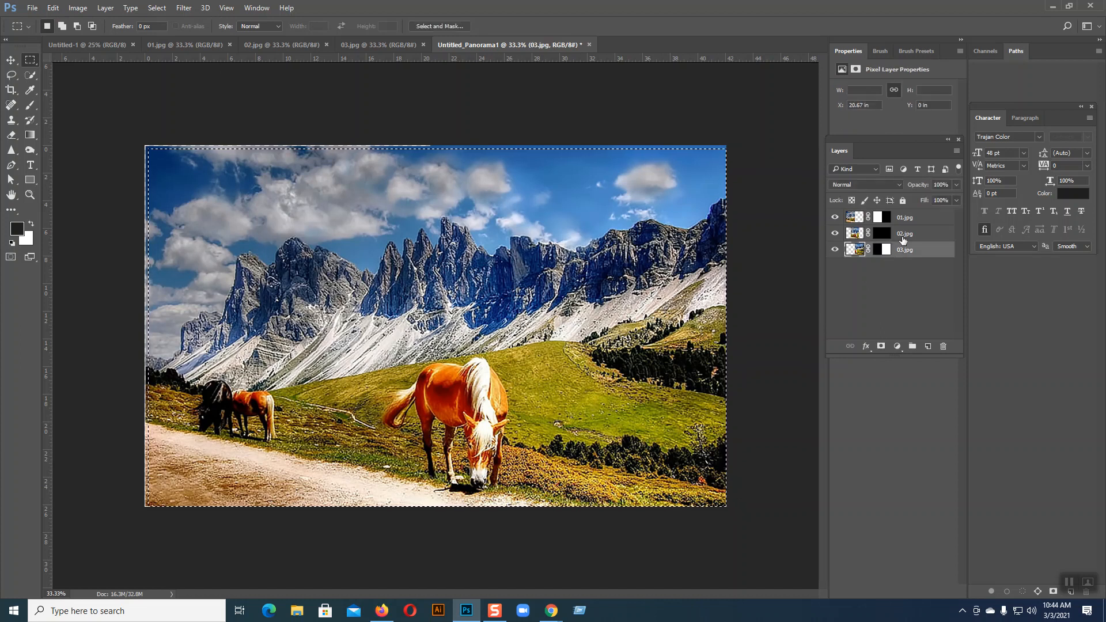
shift+click(904, 232)
click(904, 218)
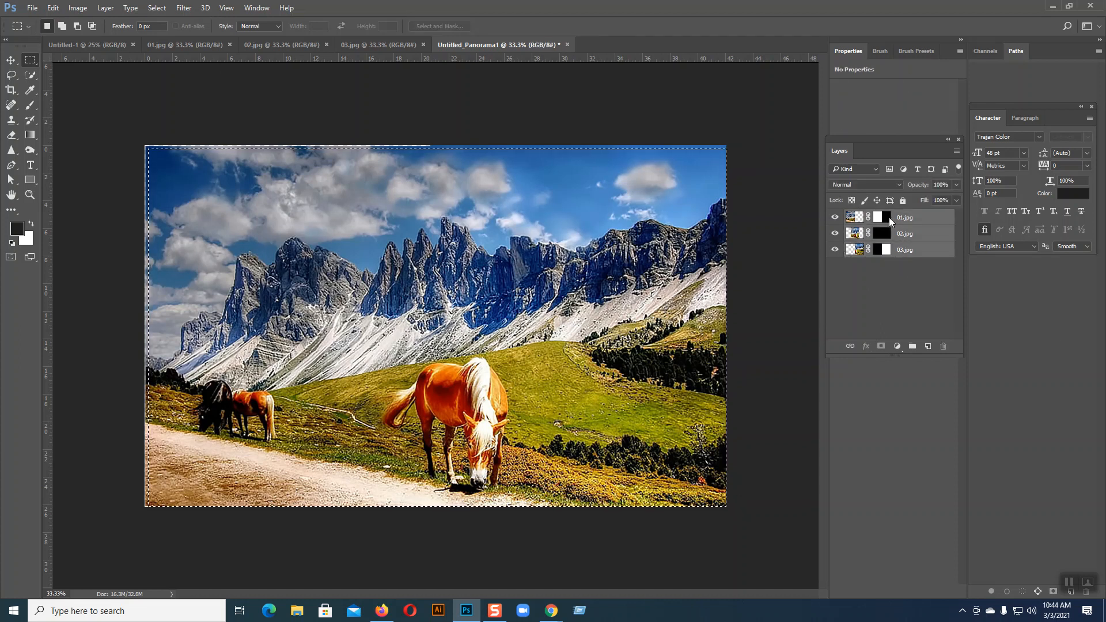
right_click(890, 216)
click(871, 281)
key(ctrl+d)
right_click(900, 232)
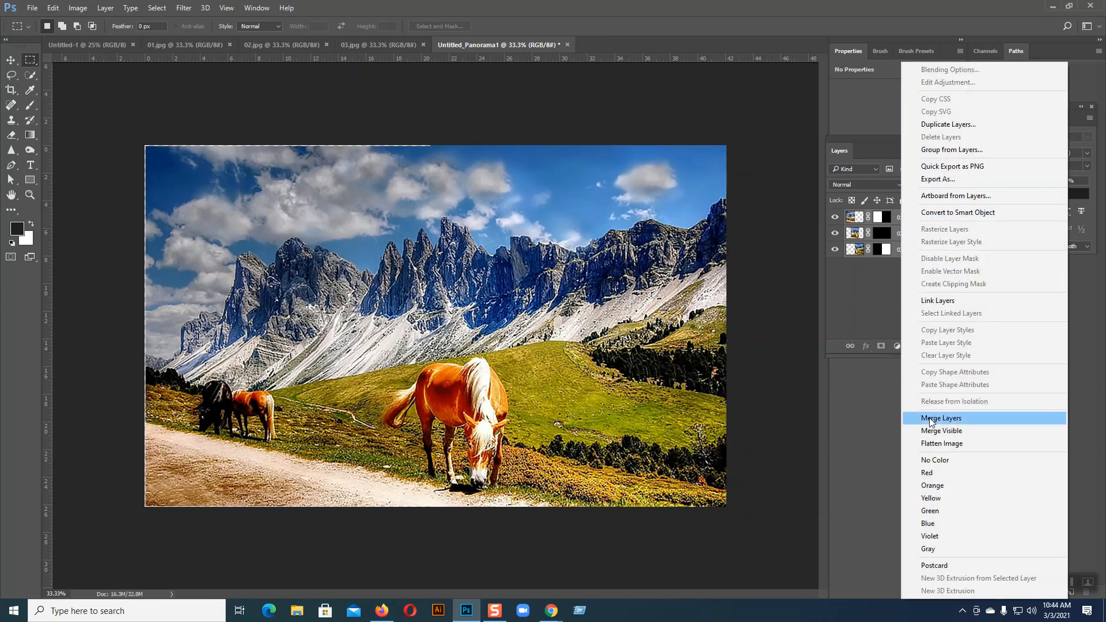
click(931, 419)
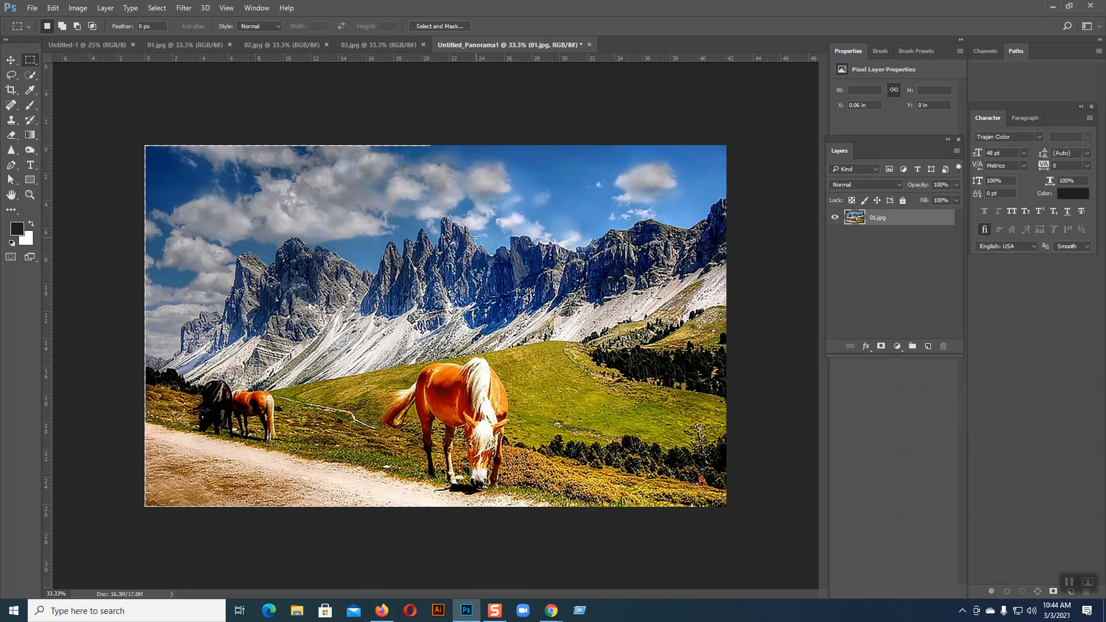
Crop the panorama to a rectangular selection just inside its uneven upper and left edges and clear the selection.
drag(148, 149, 730, 513)
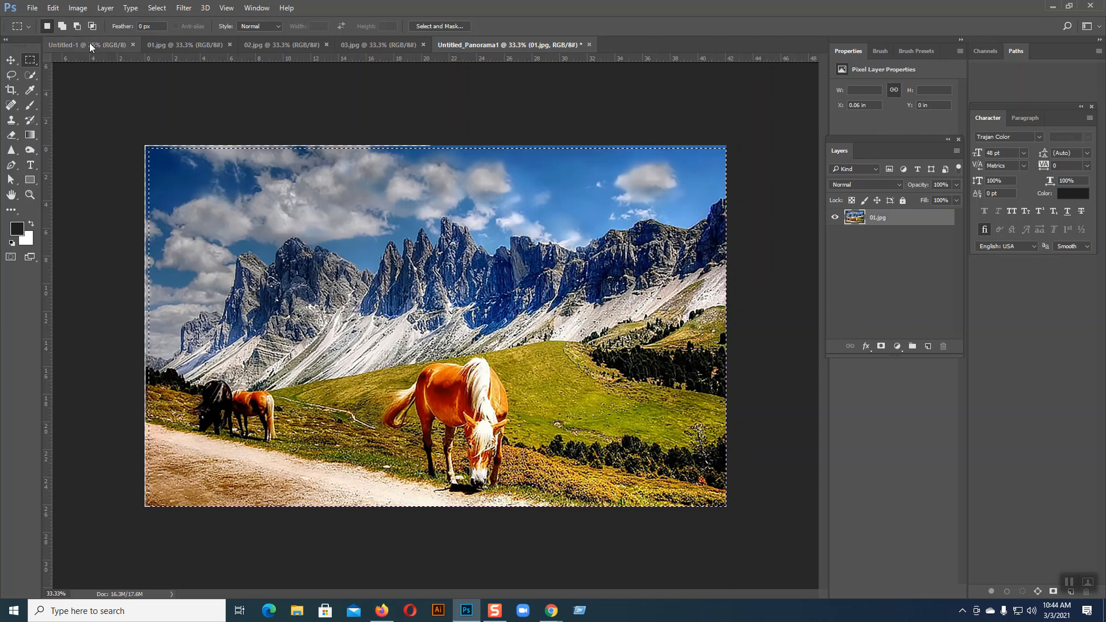
click(91, 9)
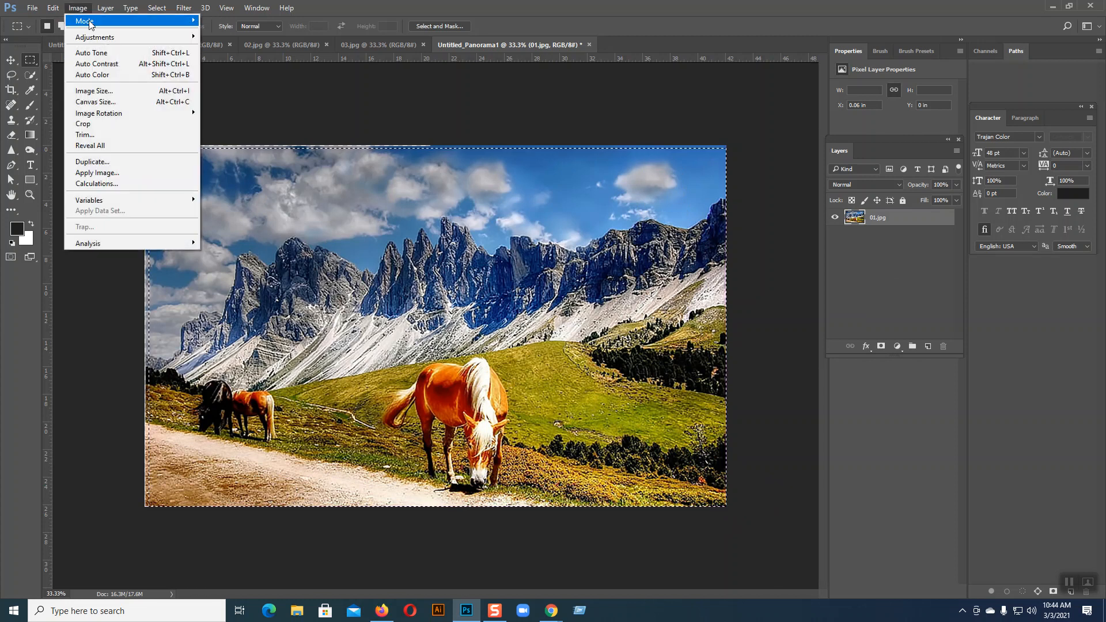
click(100, 121)
key(ctrl+d)
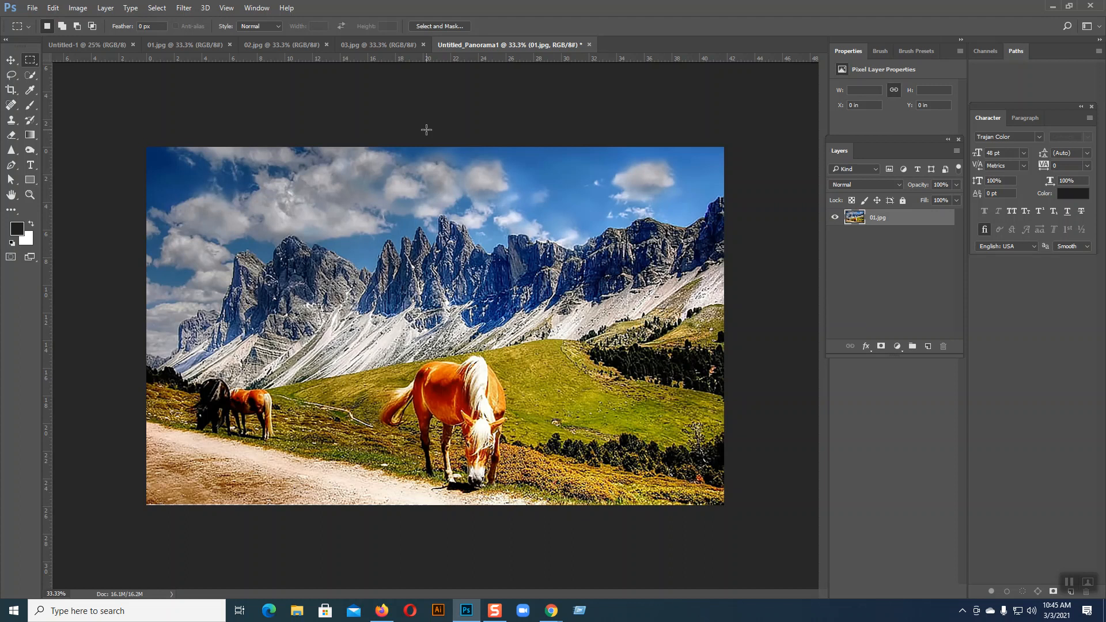
Copy the 02.jpg image onto 01.jpg as a new layer and close the 02.jpg document.
click(393, 45)
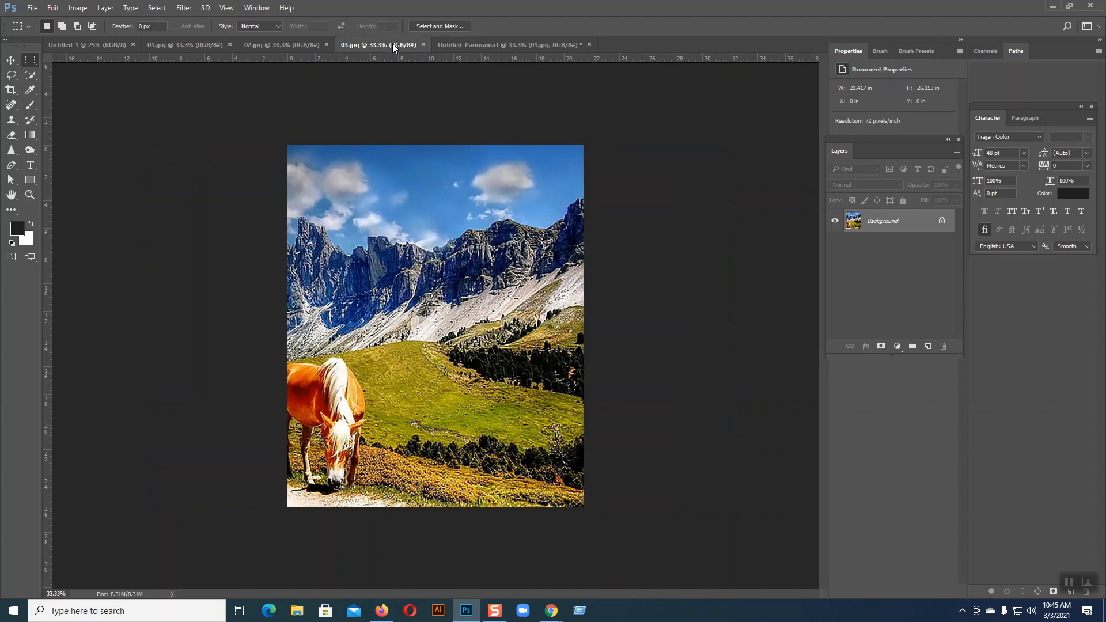
click(186, 44)
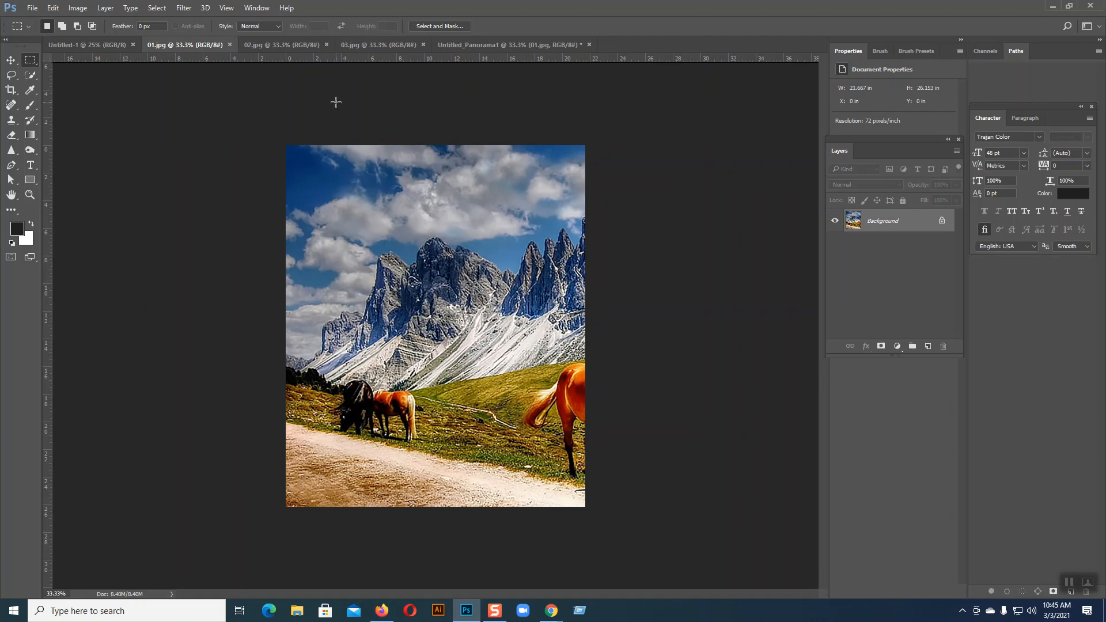
click(296, 45)
drag(296, 45, 658, 149)
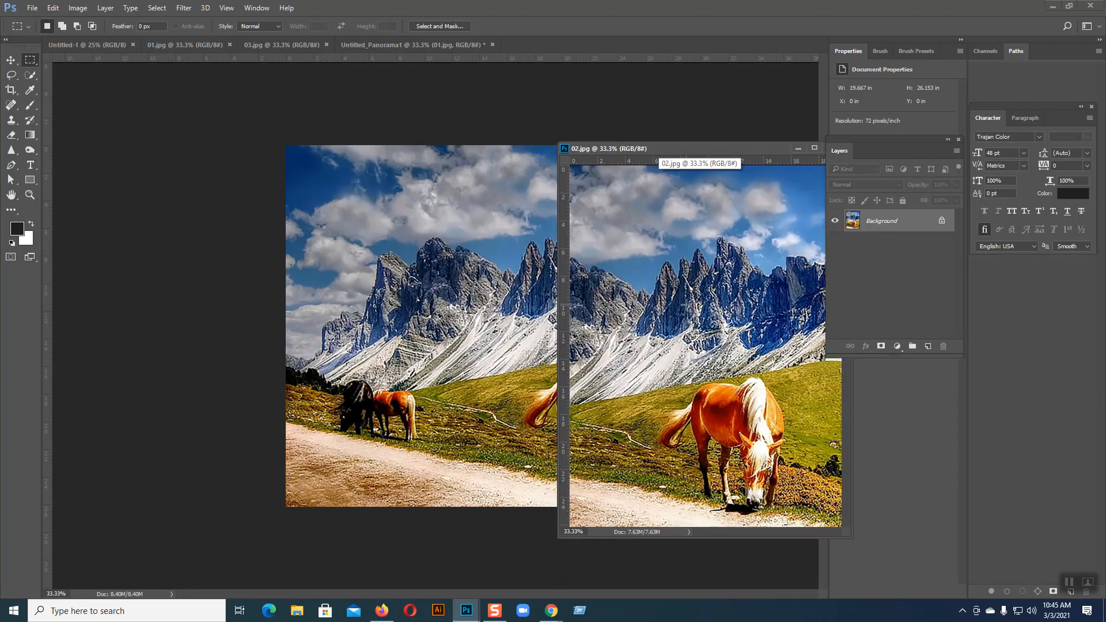
click(11, 60)
drag(664, 334, 392, 272)
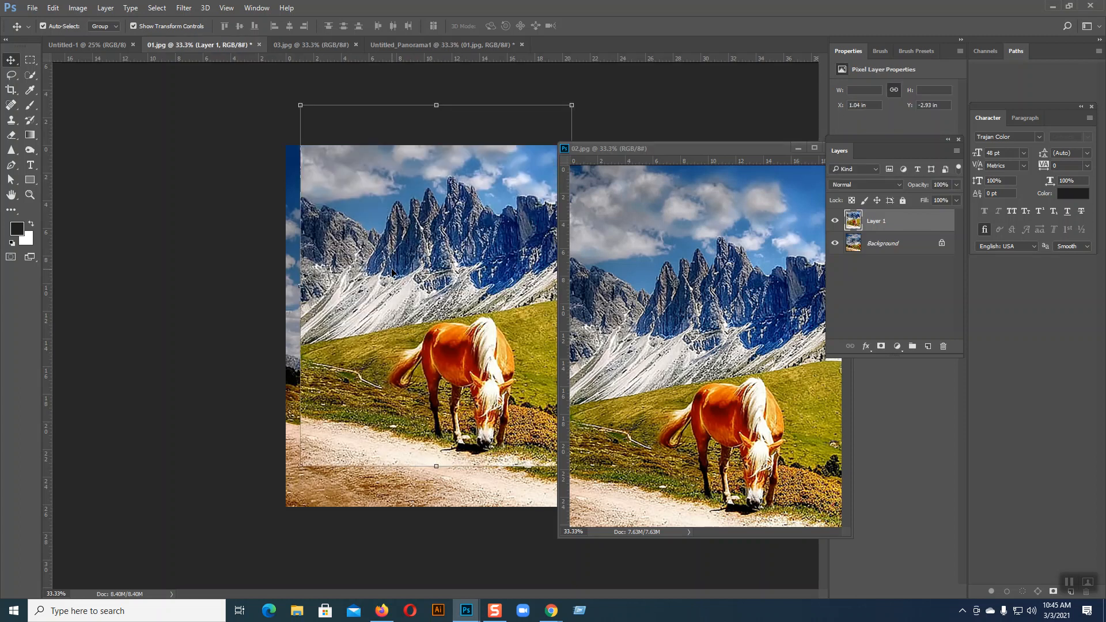
drag(675, 152, 482, 153)
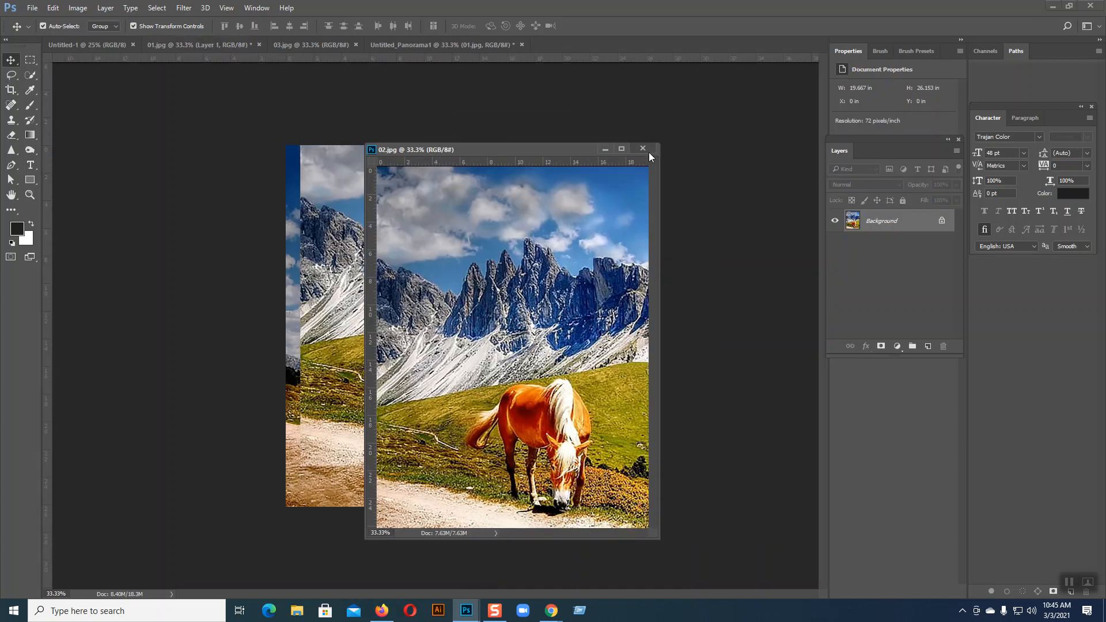
click(643, 148)
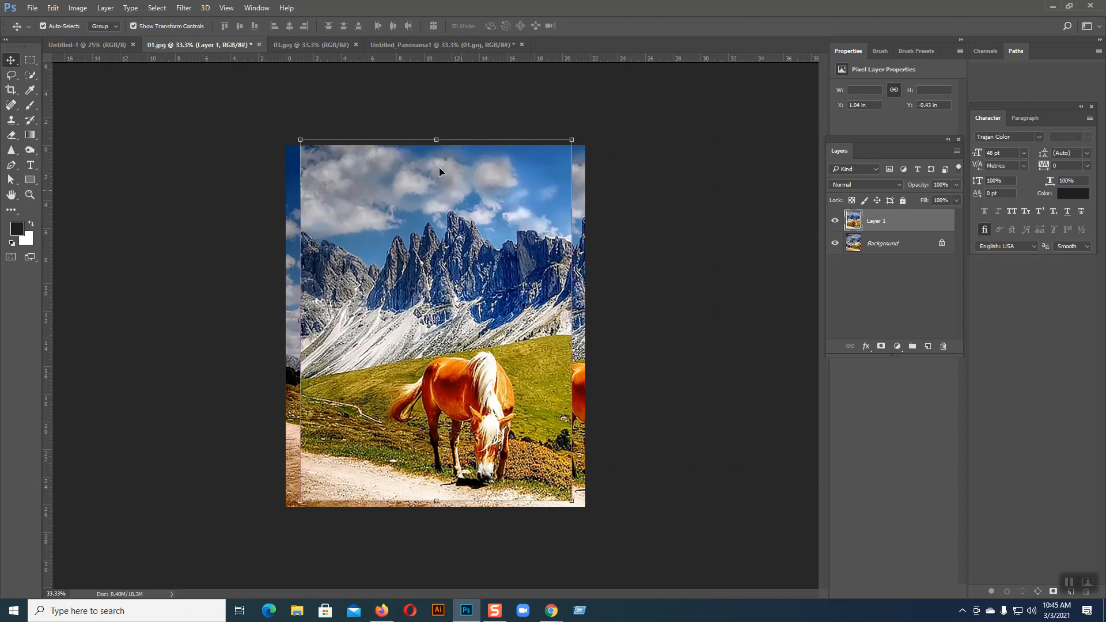
Copy the whole 03.jpg image onto 01.jpg as a new layer above the 02.jpg copy.
click(327, 44)
key(ctrl)
key(ctrl+a)
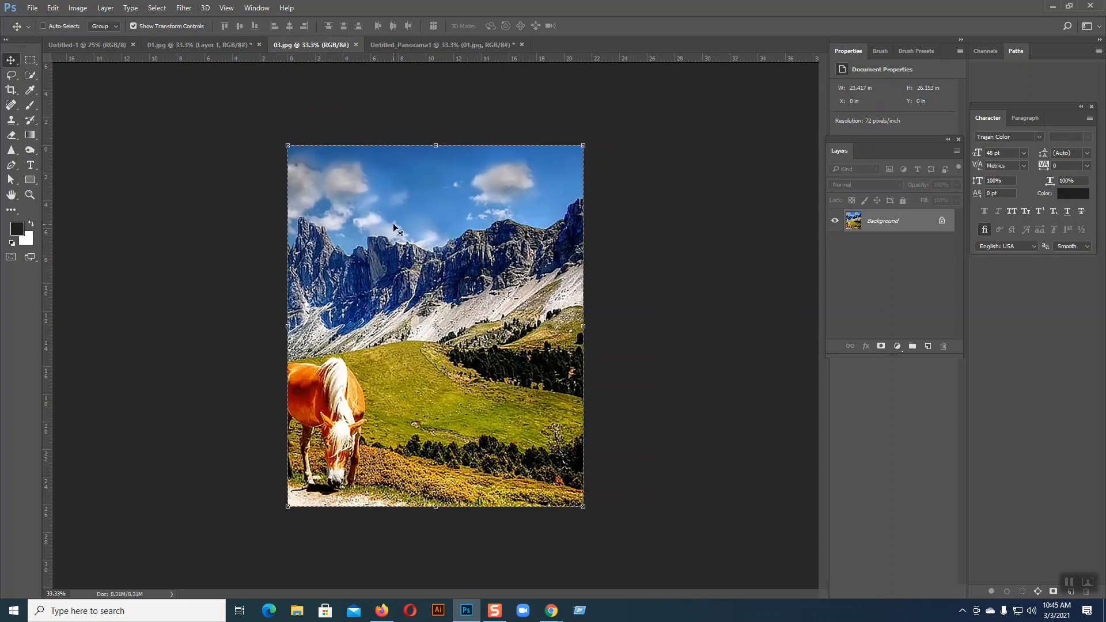
click(217, 45)
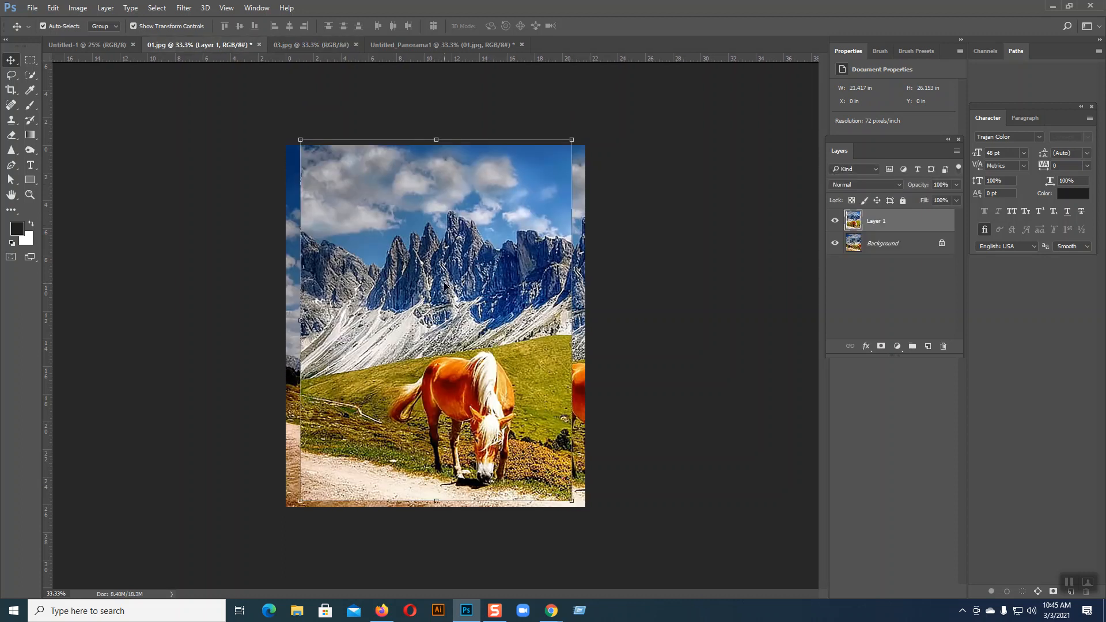
key(ctrl+v)
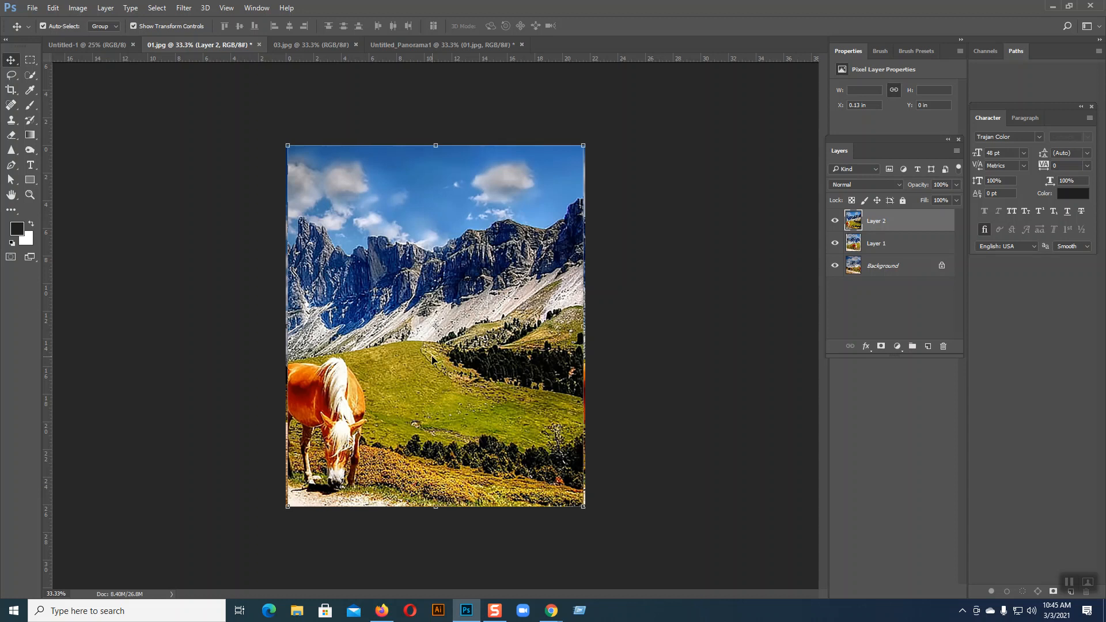
Convert the Background of 01.jpg to a regular layer and auto-align all three layers with the Auto projection.
click(940, 268)
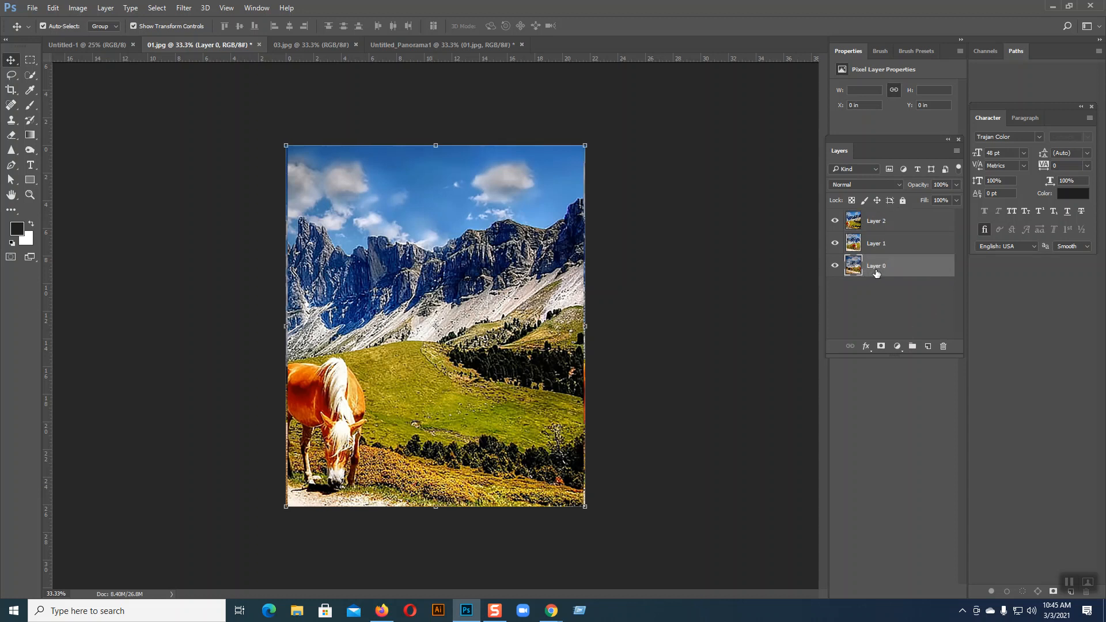
shift+click(880, 246)
shift+click(877, 224)
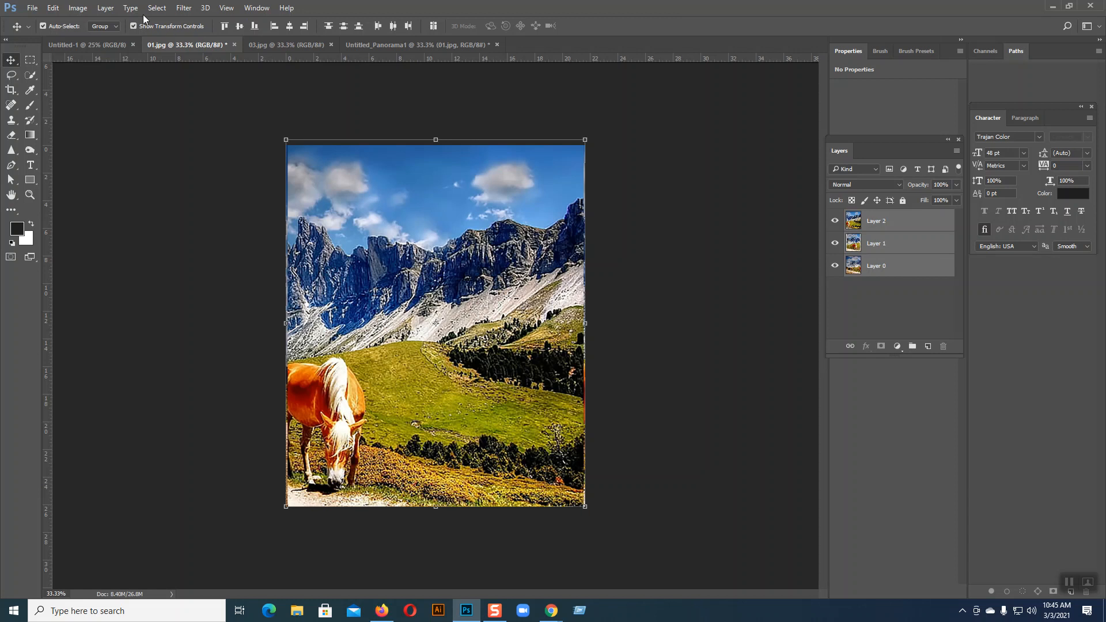
click(54, 7)
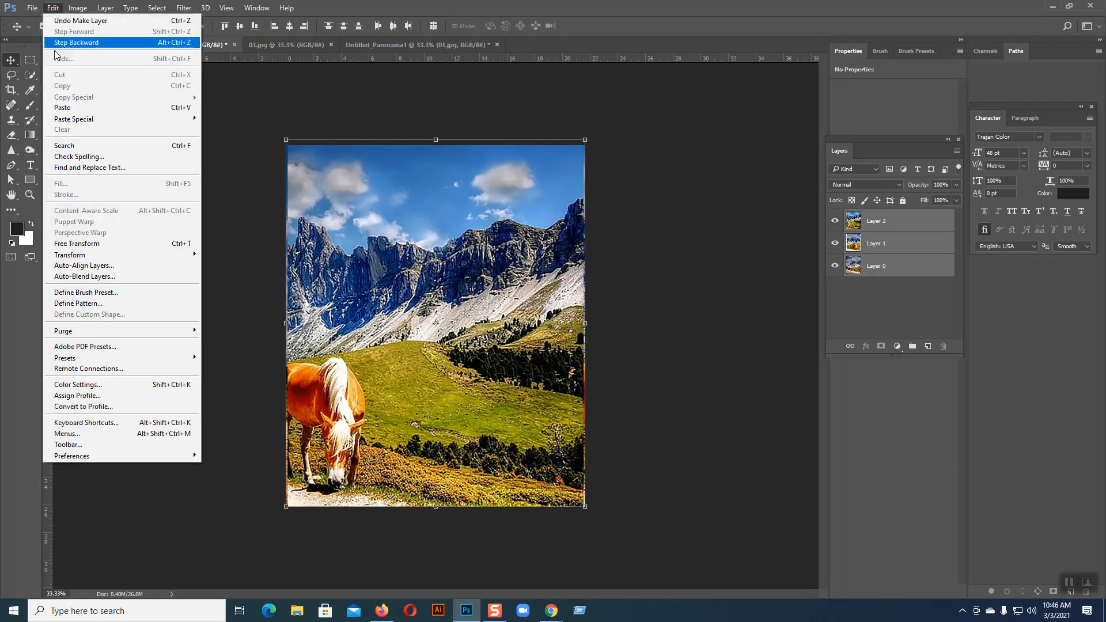
click(90, 269)
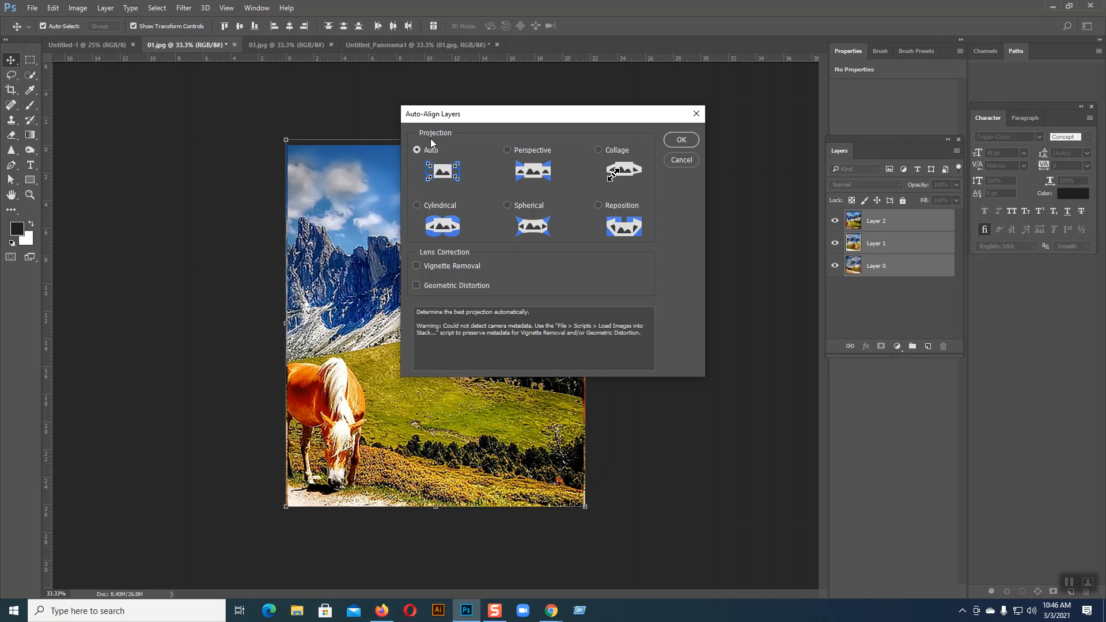
click(682, 140)
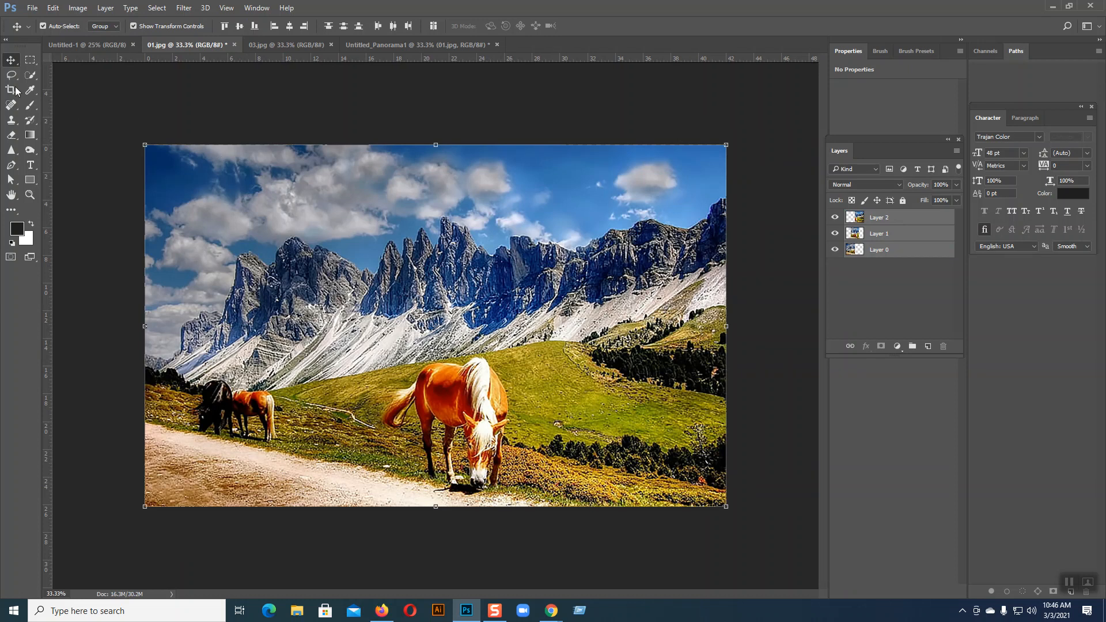
click(64, 79)
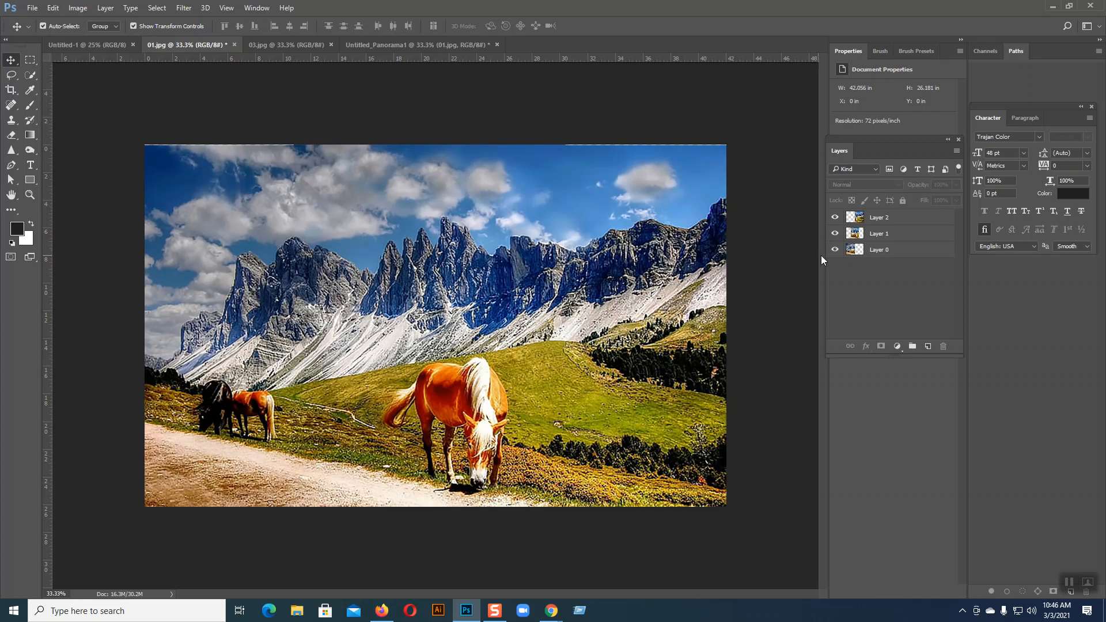
Examine which part of the aligned panorama each of the three layers covers by hiding and showing them.
click(834, 249)
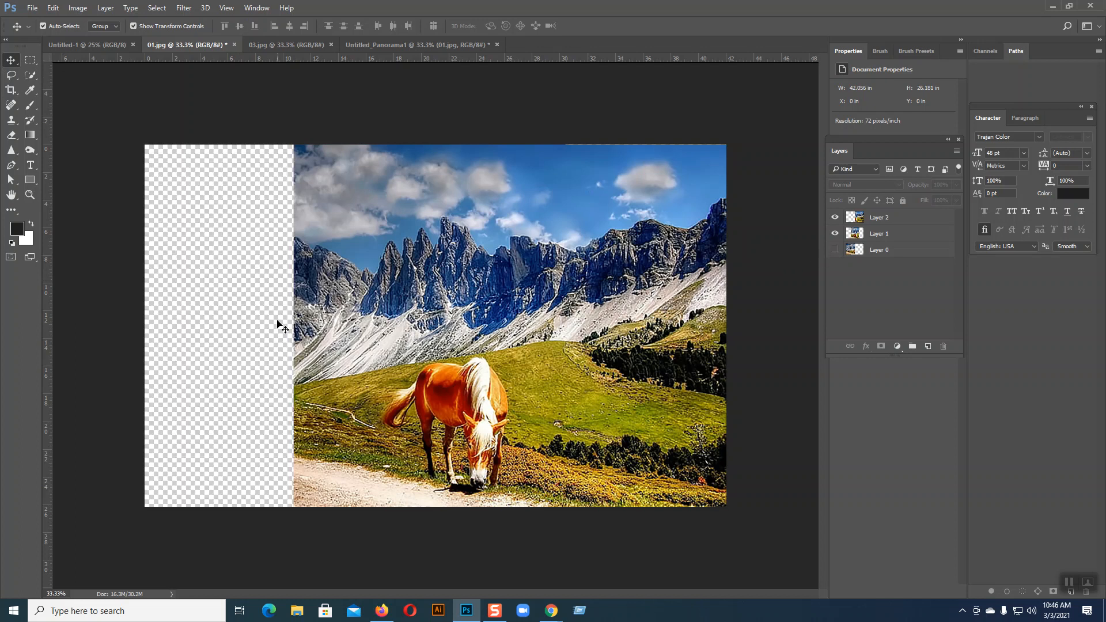
click(835, 233)
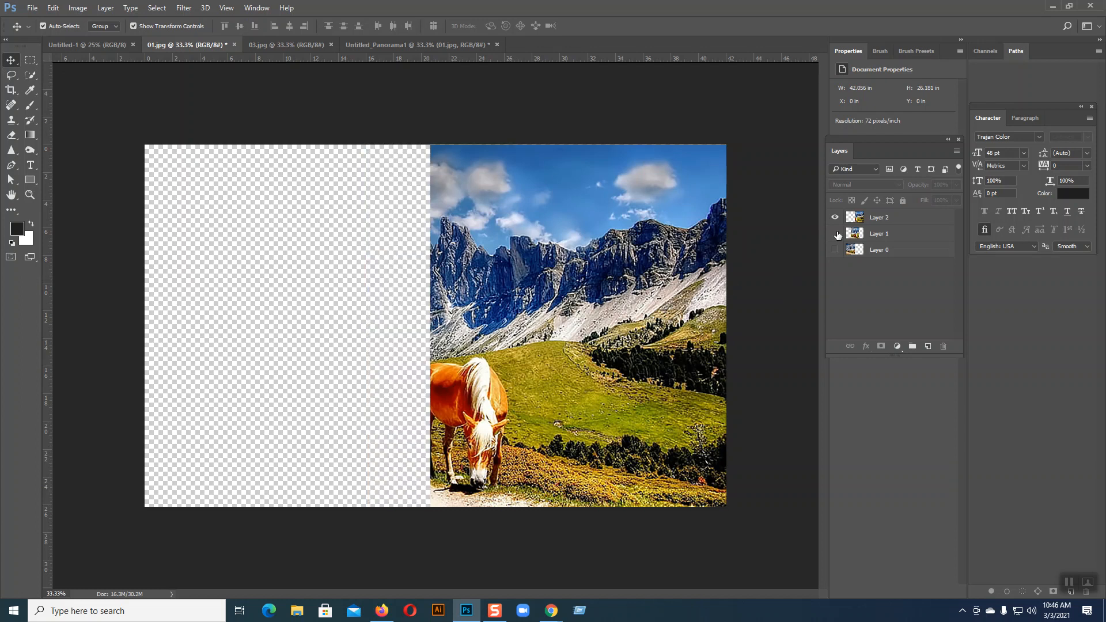
click(835, 217)
click(834, 217)
click(834, 233)
click(834, 249)
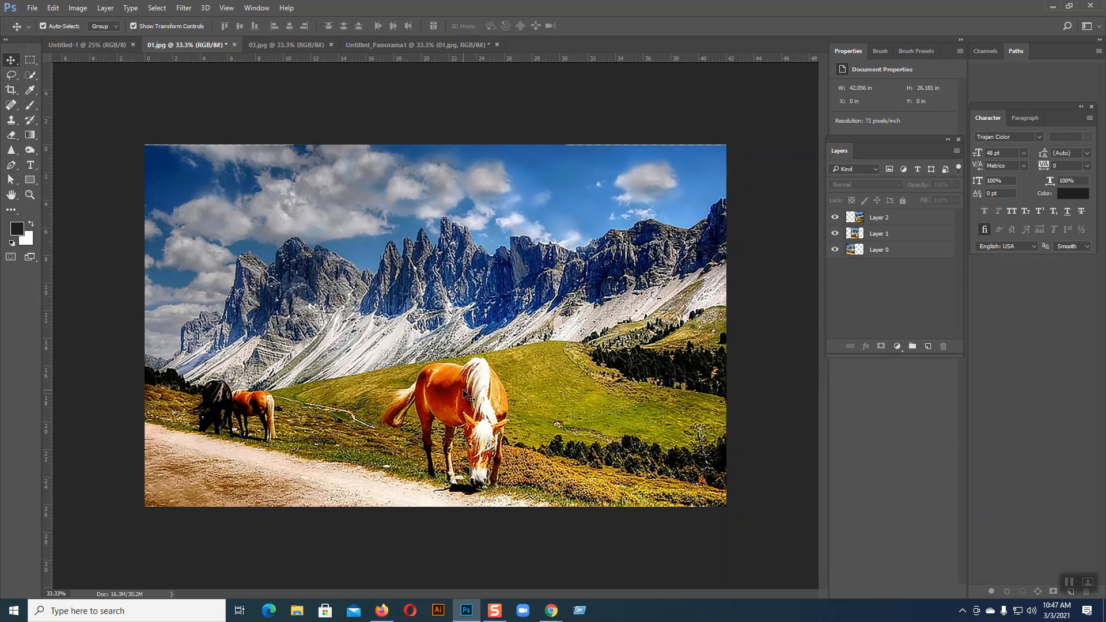
mouse_move(551, 611)
click(502, 570)
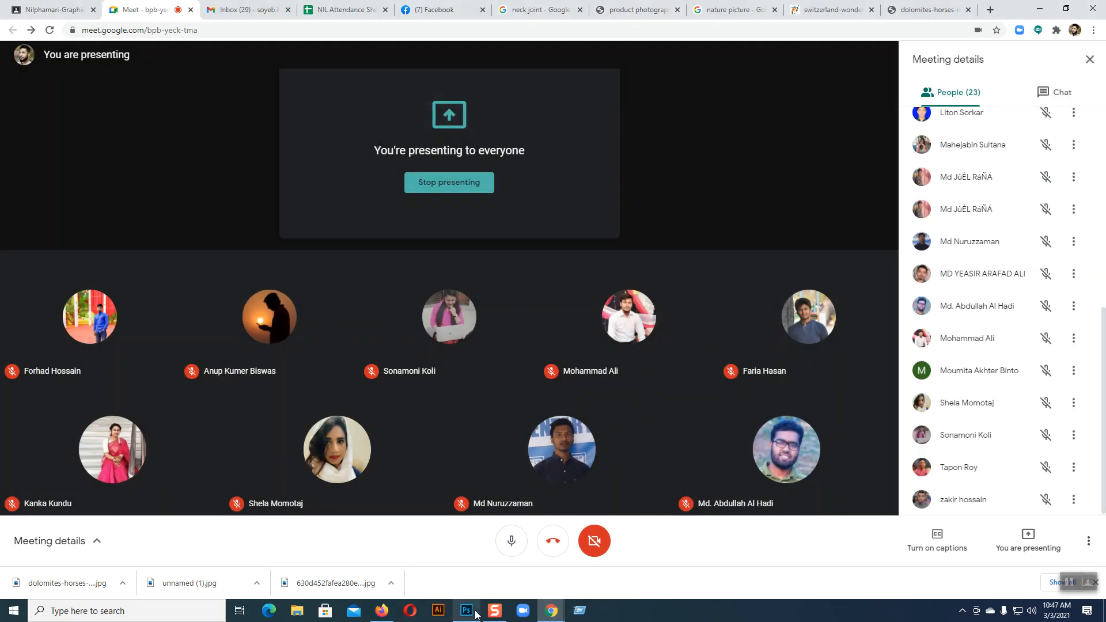
click(467, 611)
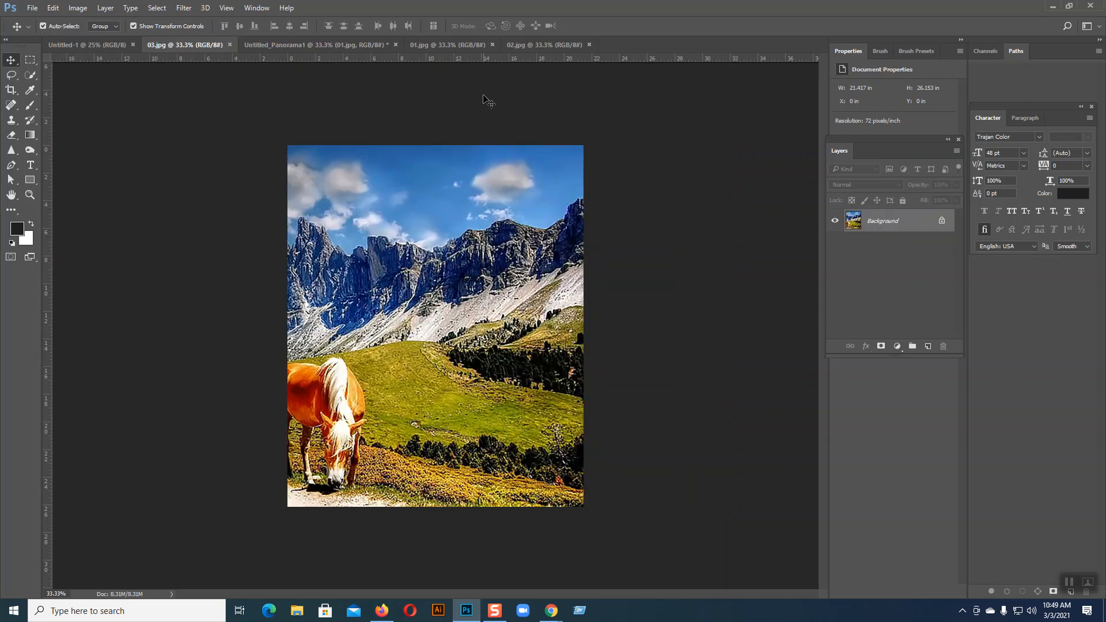
Copy the whole 01.jpg image onto 03.jpg as a new layer.
click(447, 44)
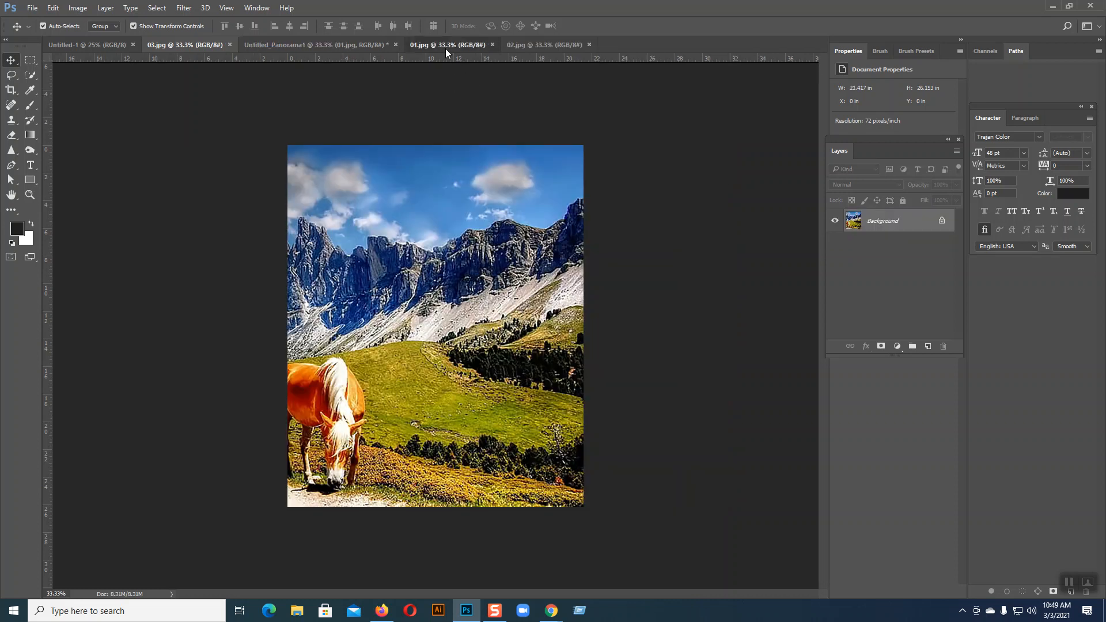
key(ctrl+a)
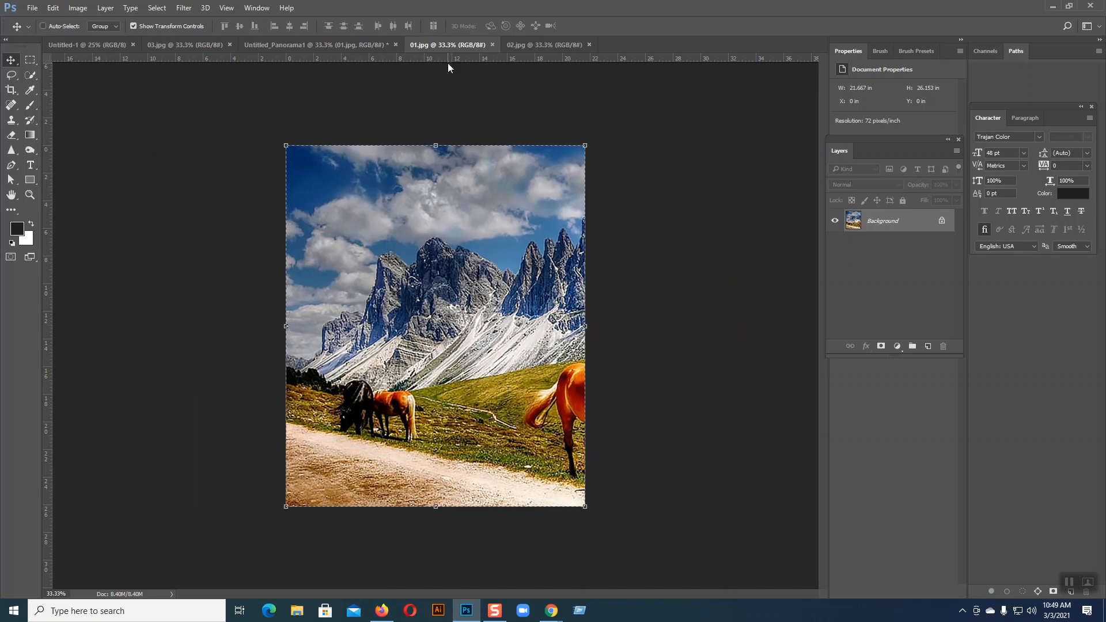
click(194, 46)
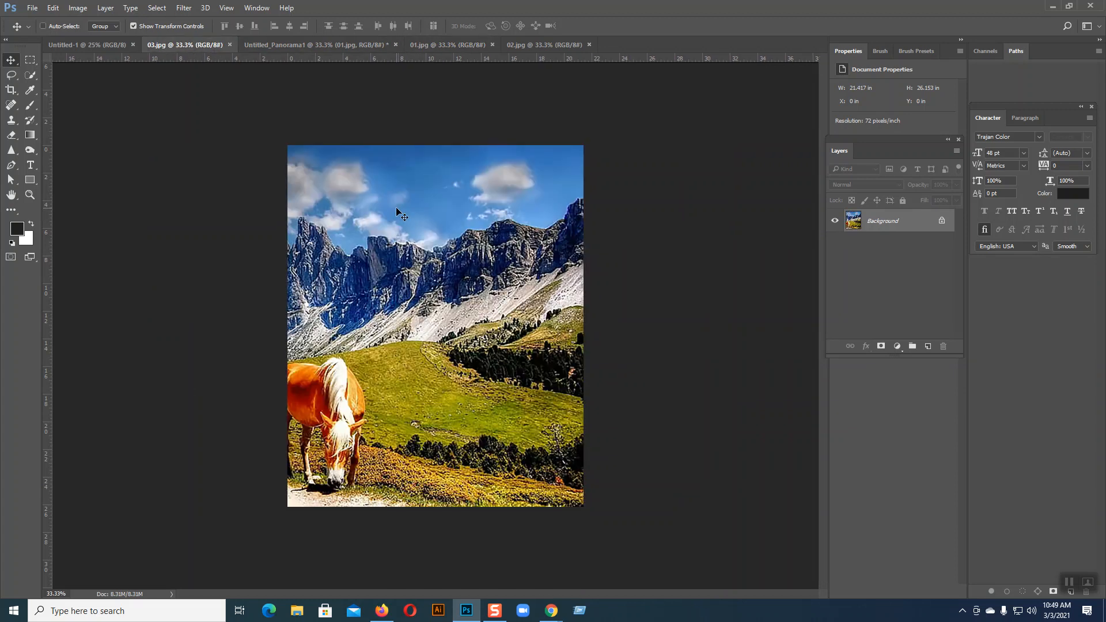
key(ctrl+v)
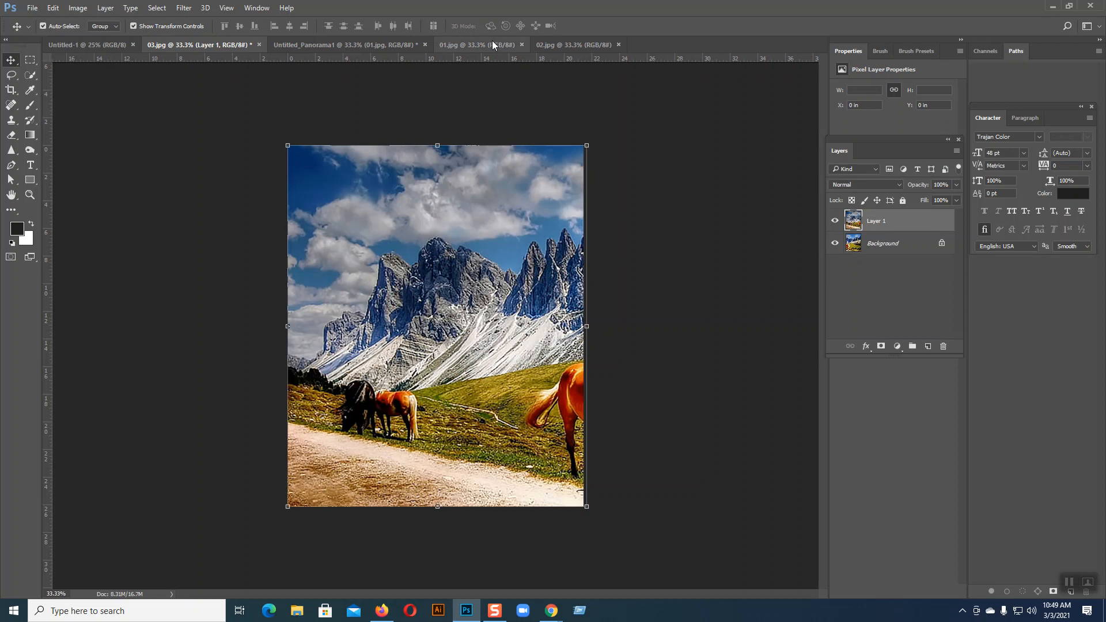
Copy the whole 02.jpg image onto 03.jpg as another layer and close the 01.jpg and 02.jpg documents.
click(492, 42)
click(562, 44)
key(ctrl+a)
drag(175, 69, 434, 274)
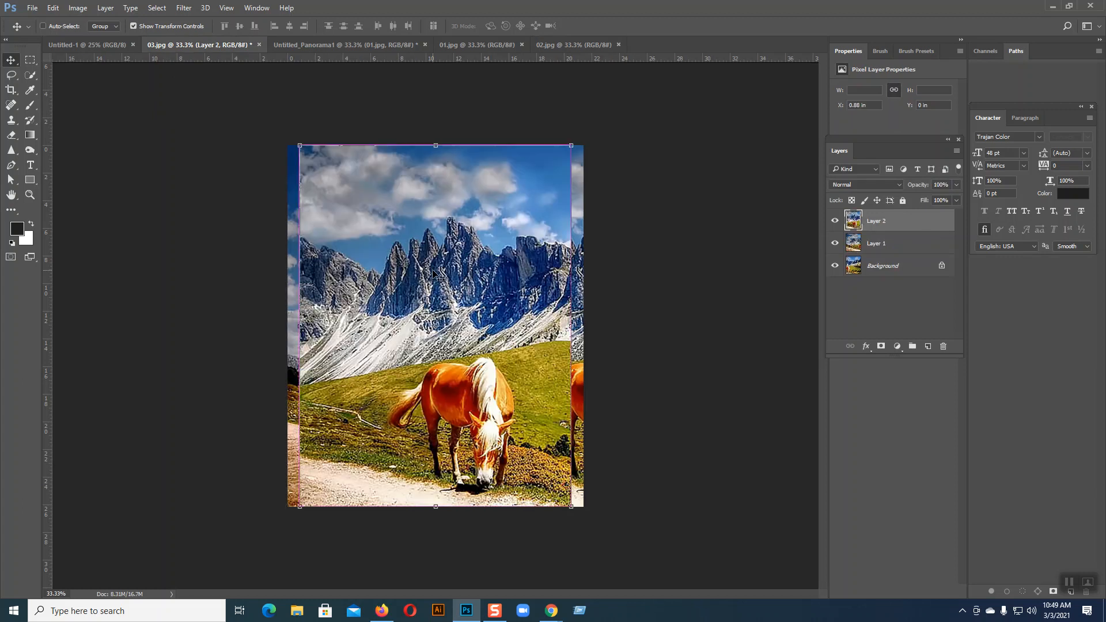
click(507, 45)
click(521, 45)
click(523, 45)
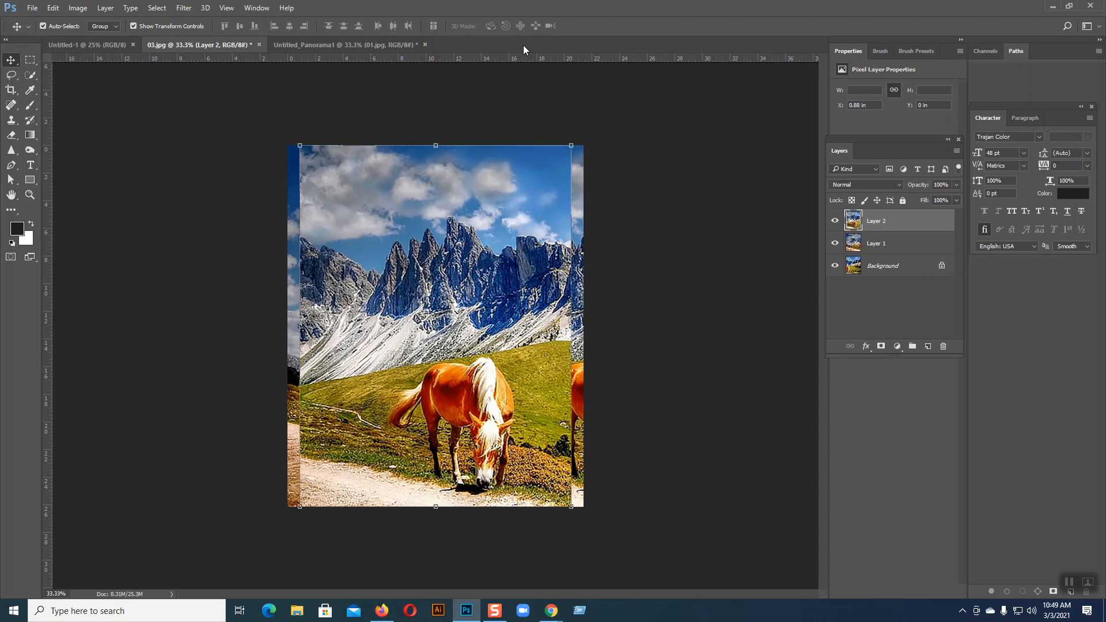
Convert the Background of 03.jpg to a regular layer and auto-align its three layers with the Auto projection.
click(940, 266)
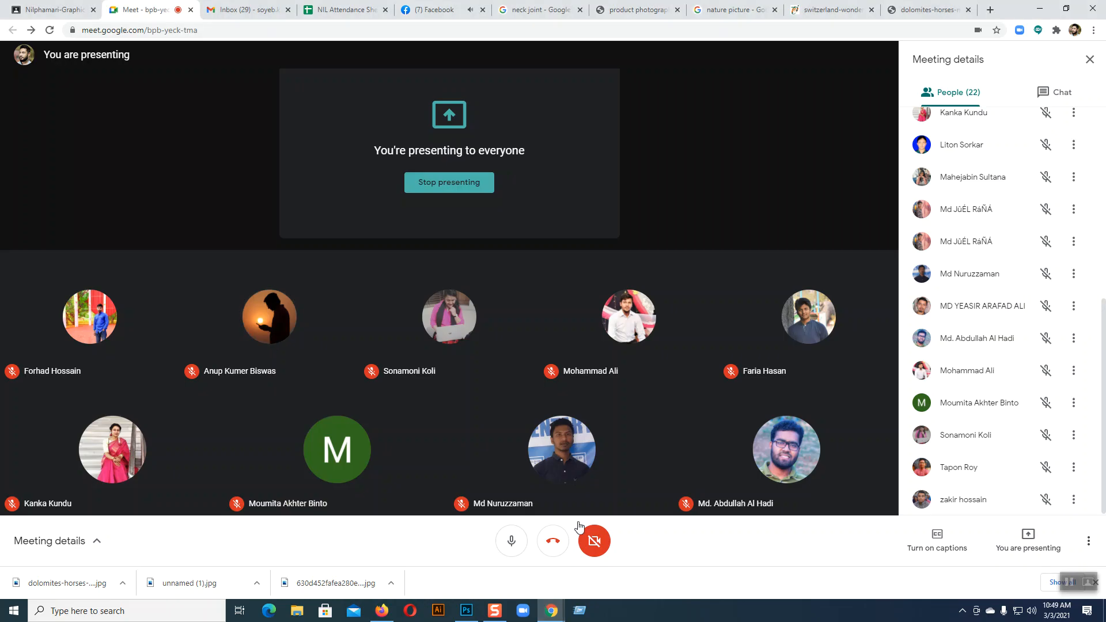
click(489, 556)
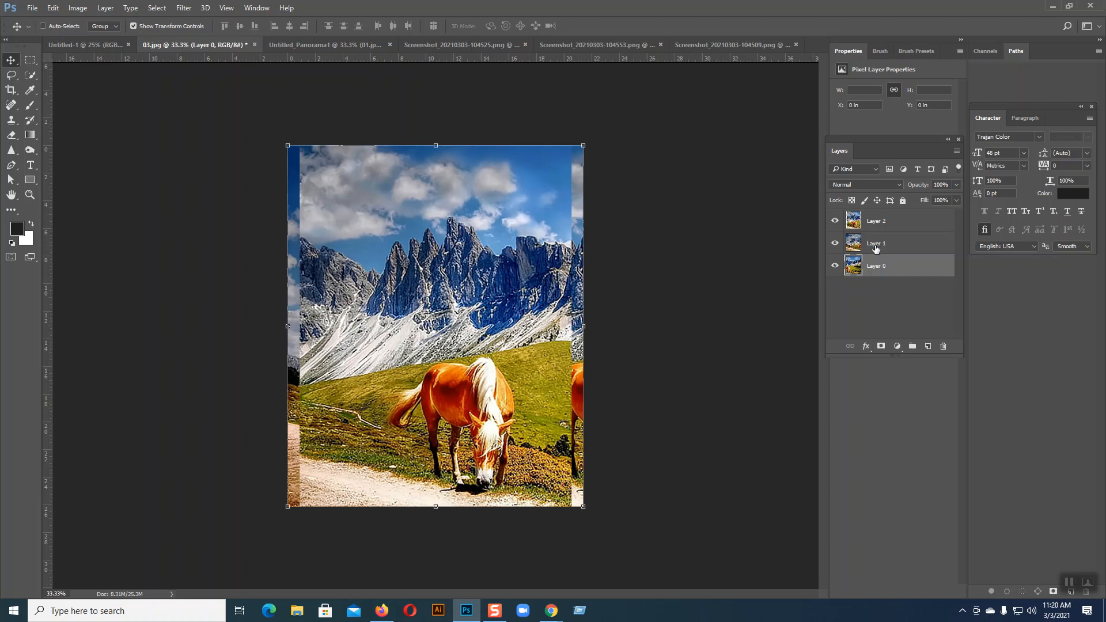
ctrl+click(875, 245)
ctrl+click(871, 220)
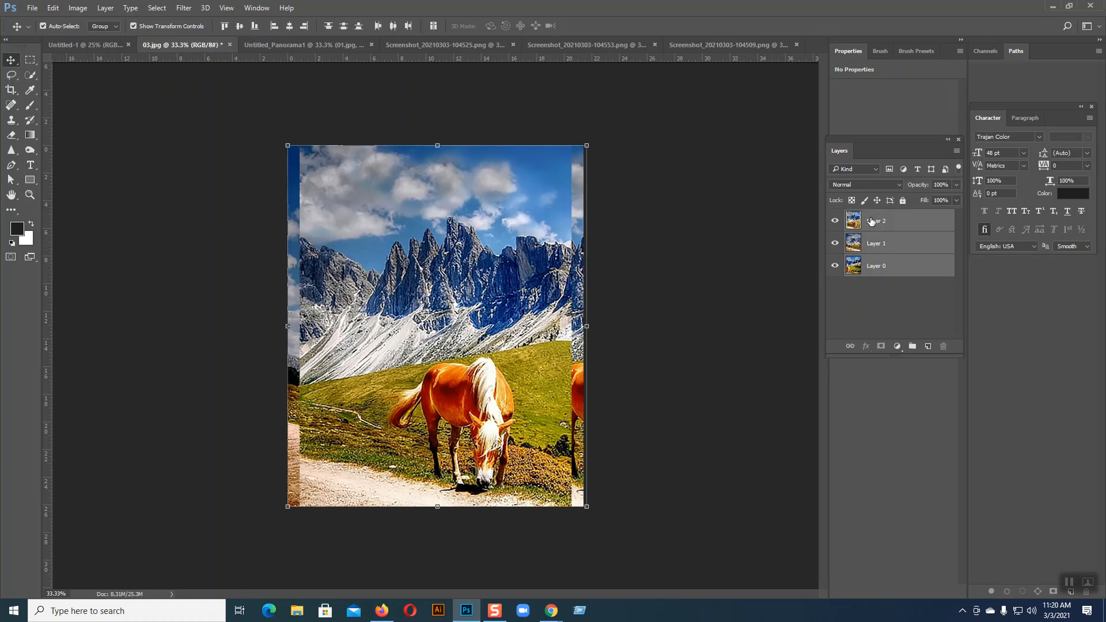
click(53, 8)
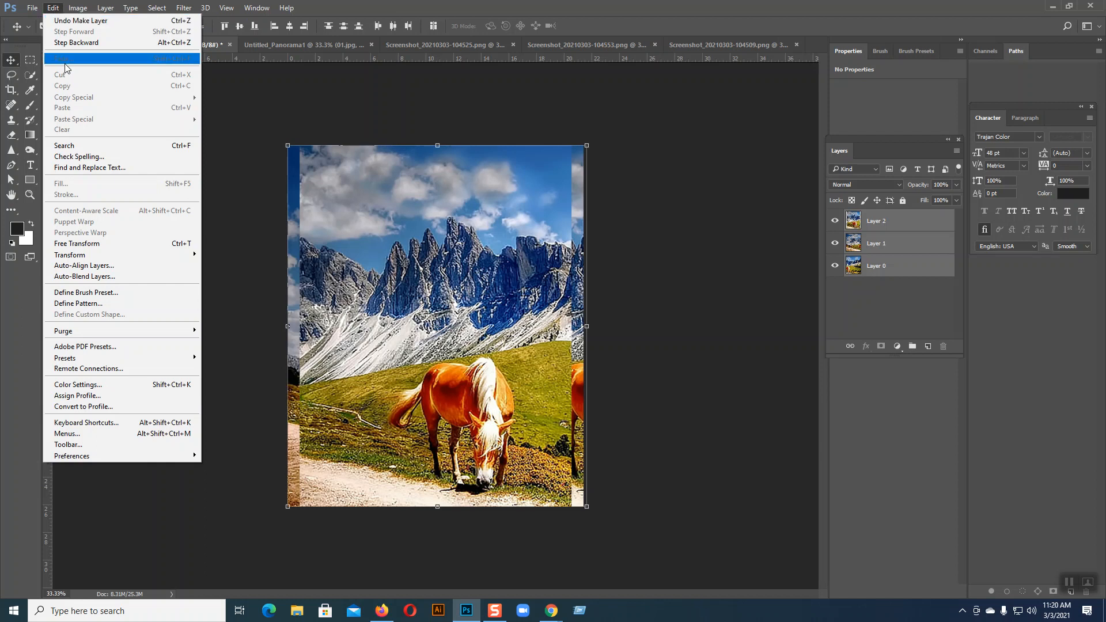
click(101, 267)
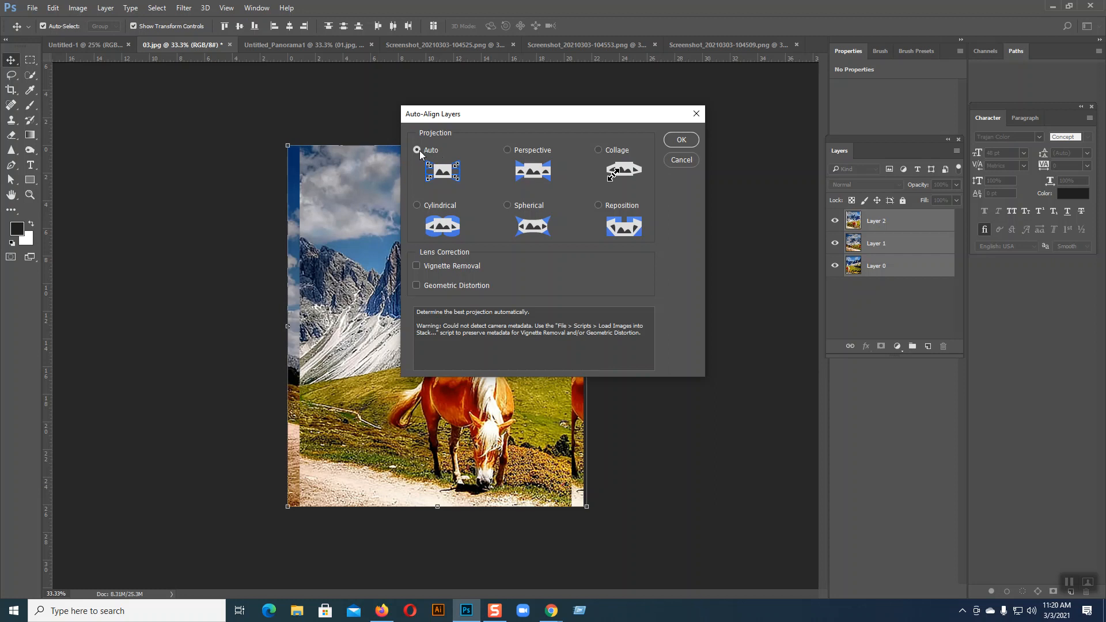
click(680, 141)
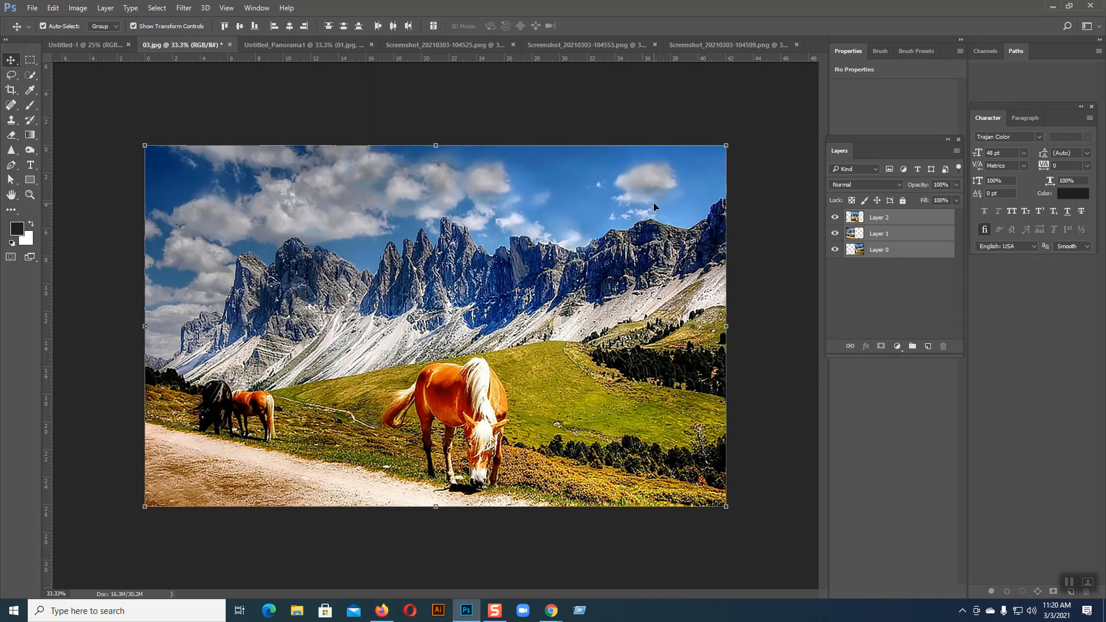
click(454, 126)
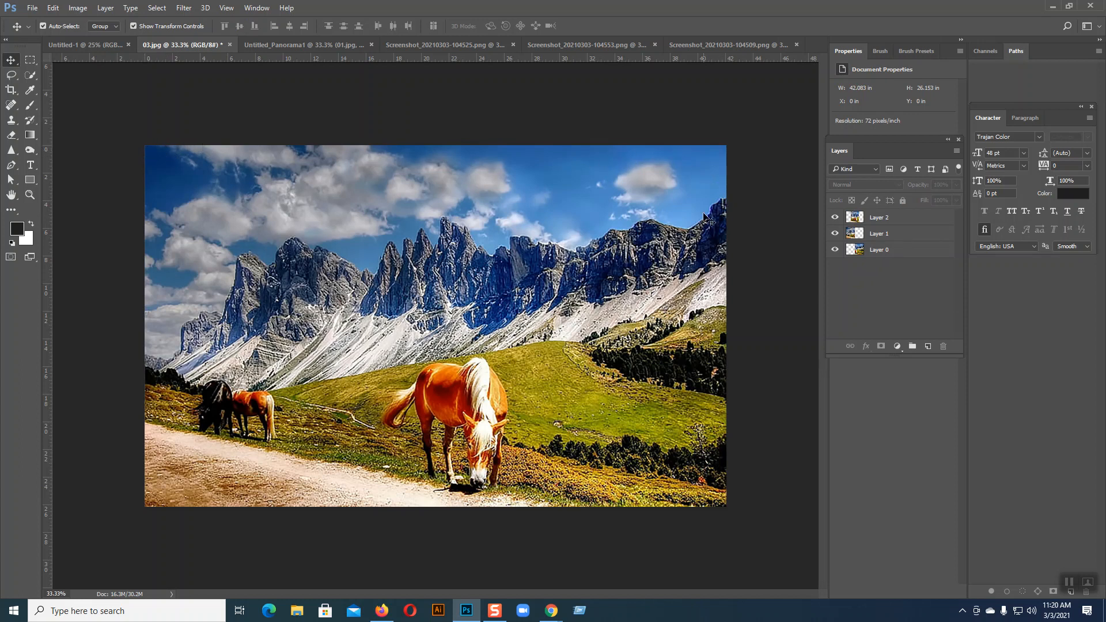
Merge the three aligned layers of 03.jpg into a single layer.
click(867, 251)
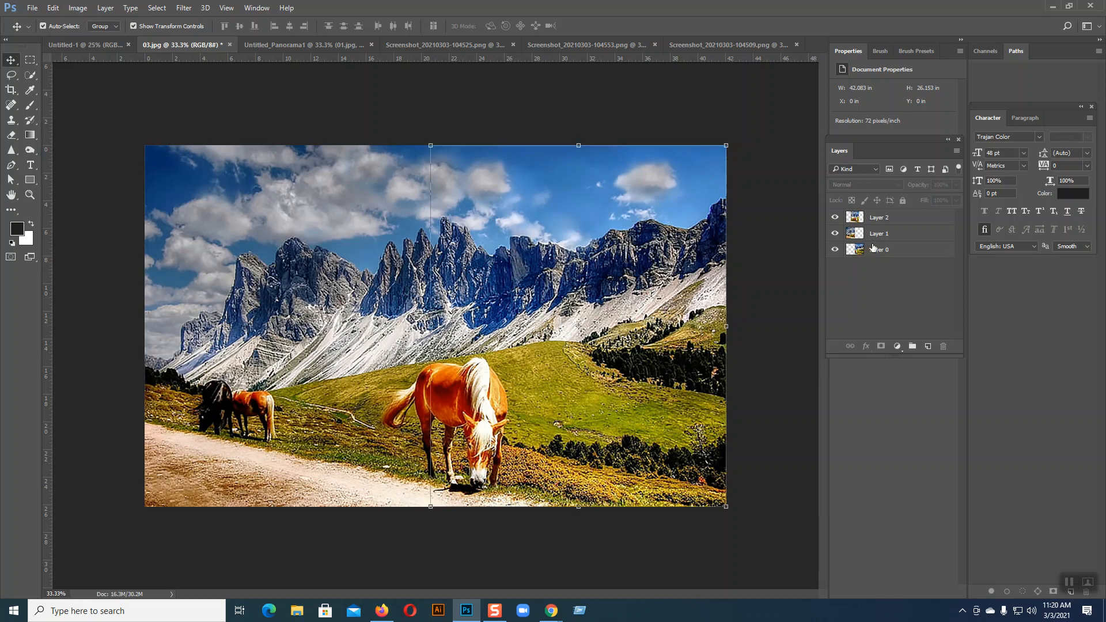
shift+click(873, 235)
shift+click(873, 219)
right_click(872, 221)
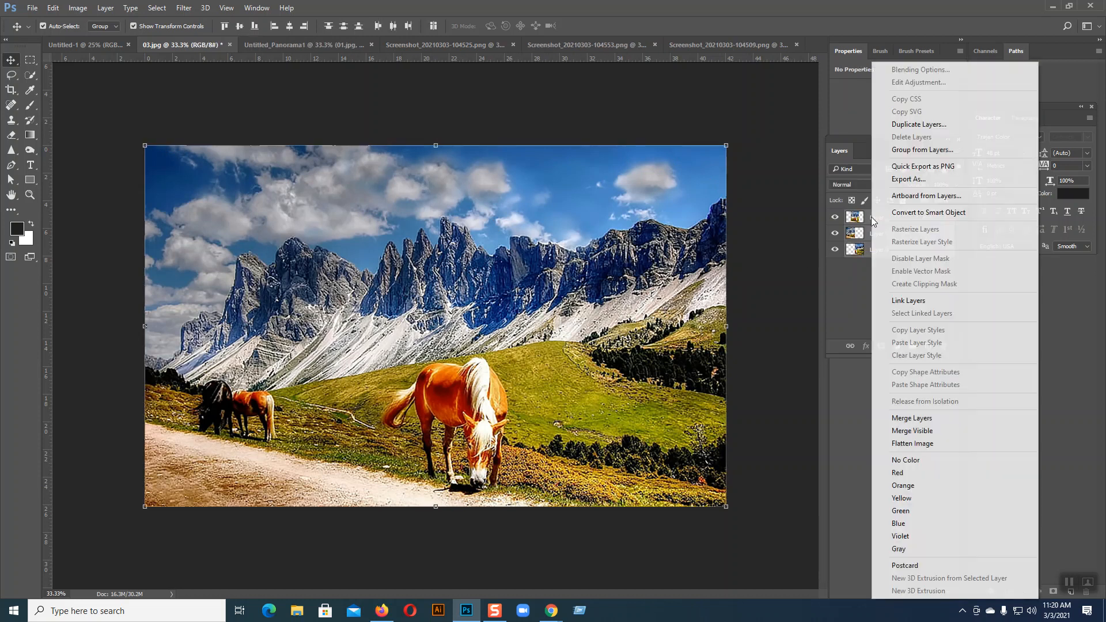
click(913, 416)
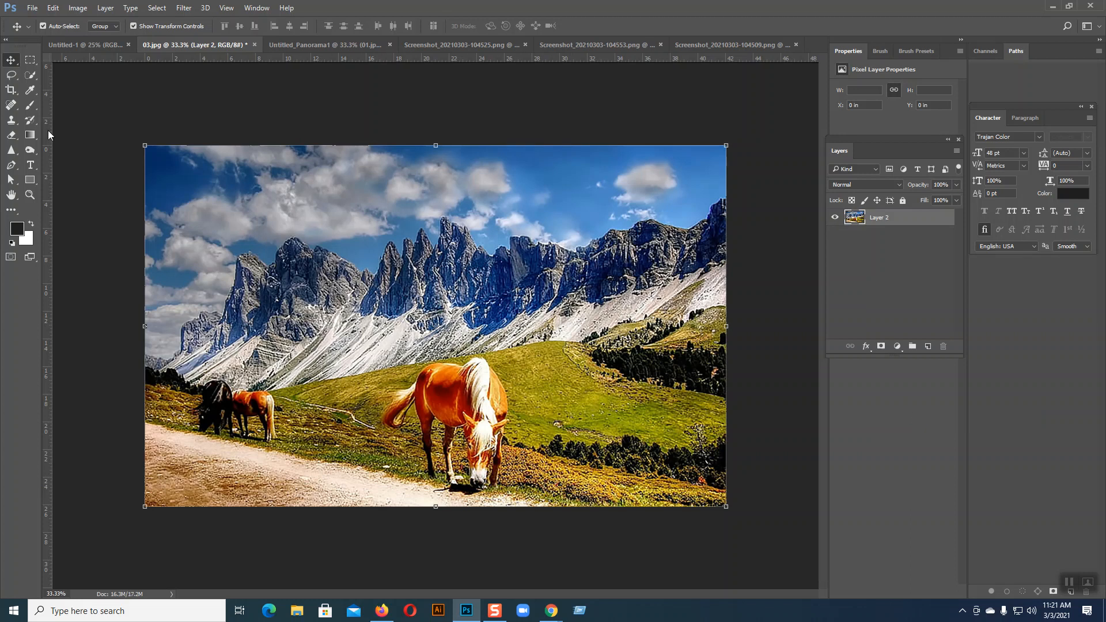
Crop the merged panorama to a rectangular selection just inside its edges and clear the selection.
click(30, 59)
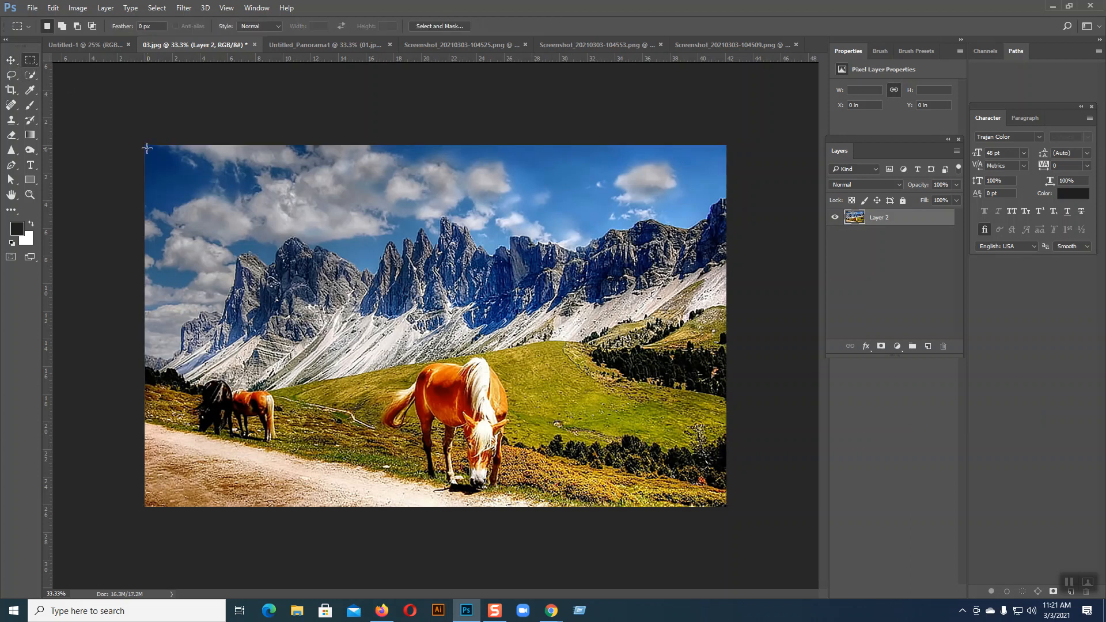
drag(146, 146, 726, 506)
click(73, 7)
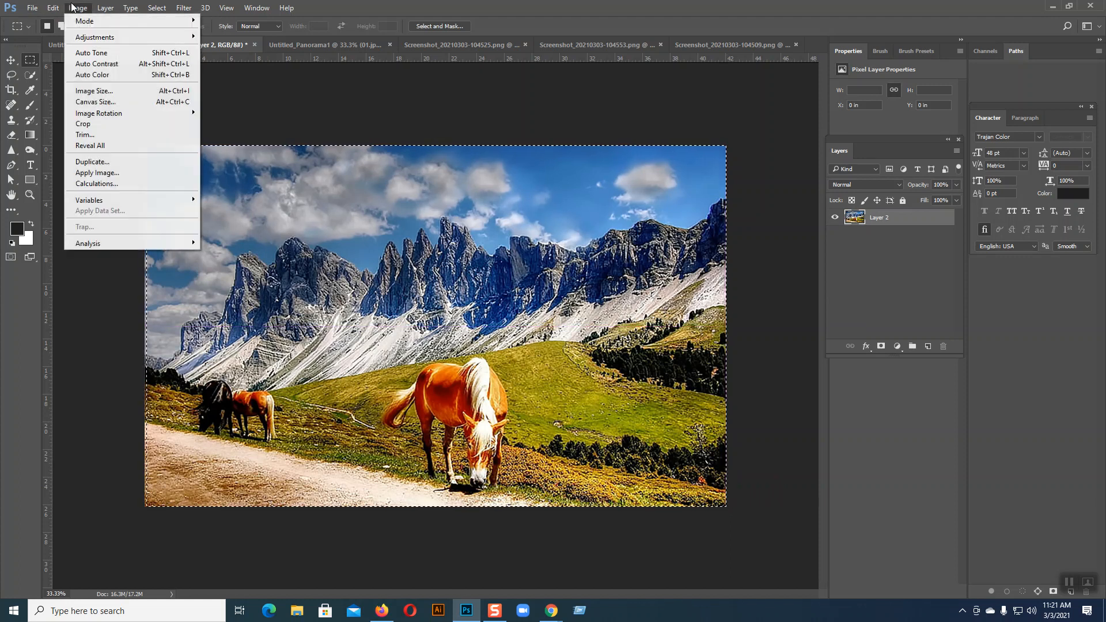
click(99, 122)
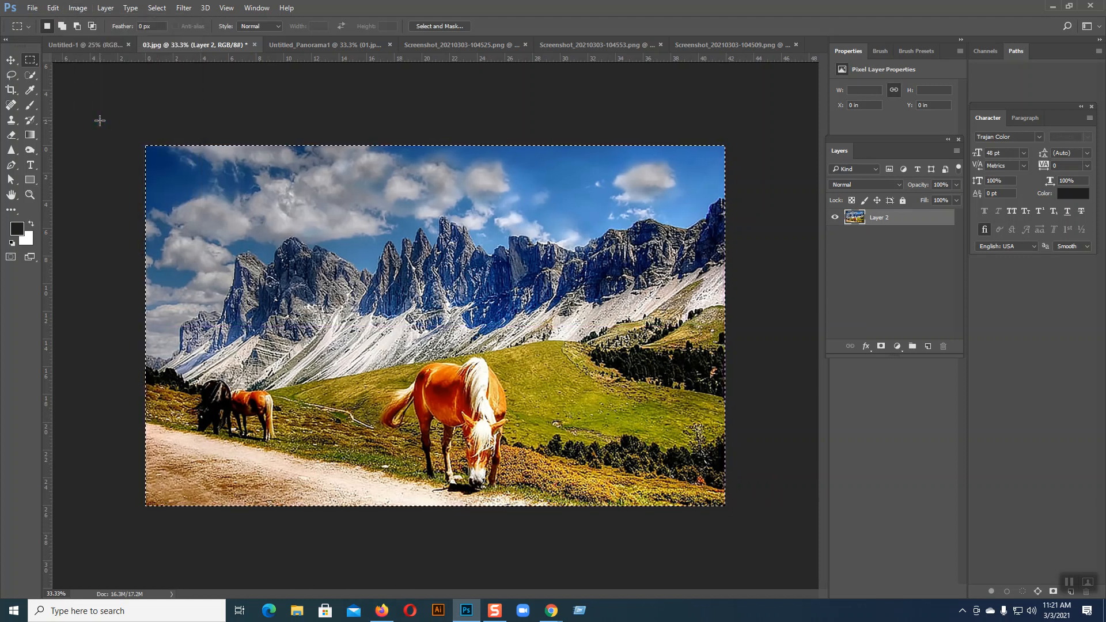
key(ctrl+d)
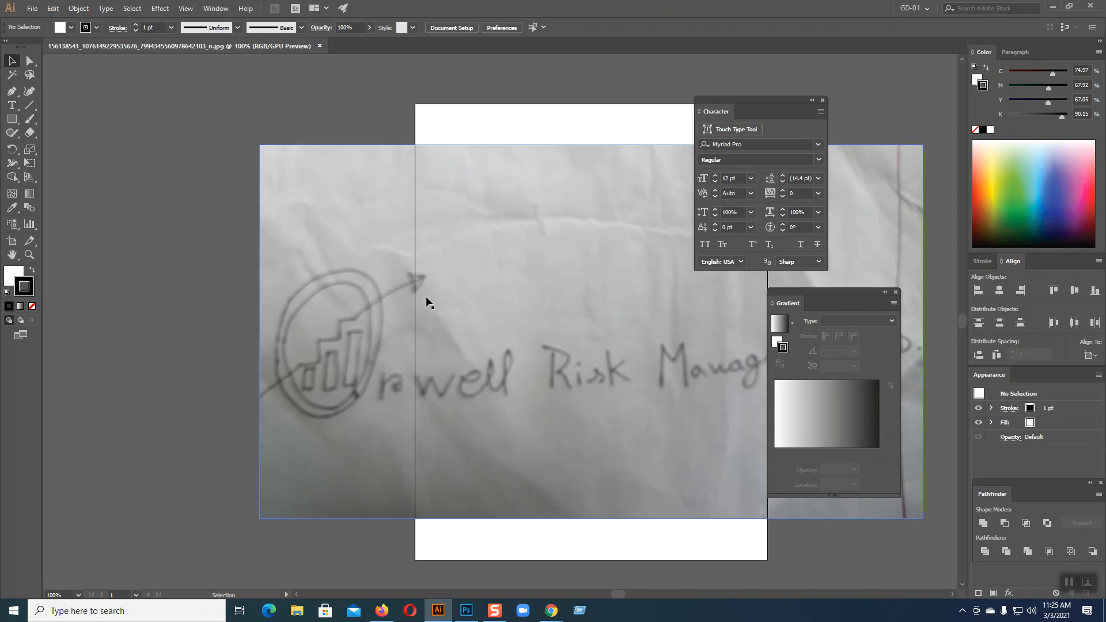
In Illustrator, move the floating Gradient and Character panels aside to uncover more of the logo sketch.
drag(850, 296, 960, 292)
drag(750, 106, 885, 94)
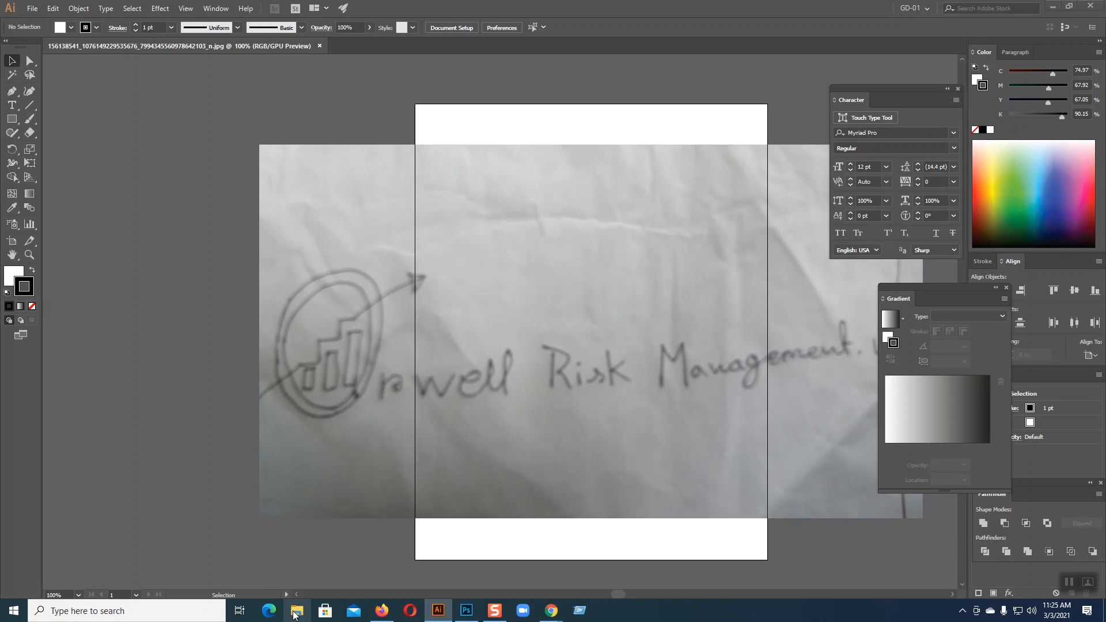
Open 4everlogoideas.pdf from the Downloads folder in File Explorer.
click(296, 612)
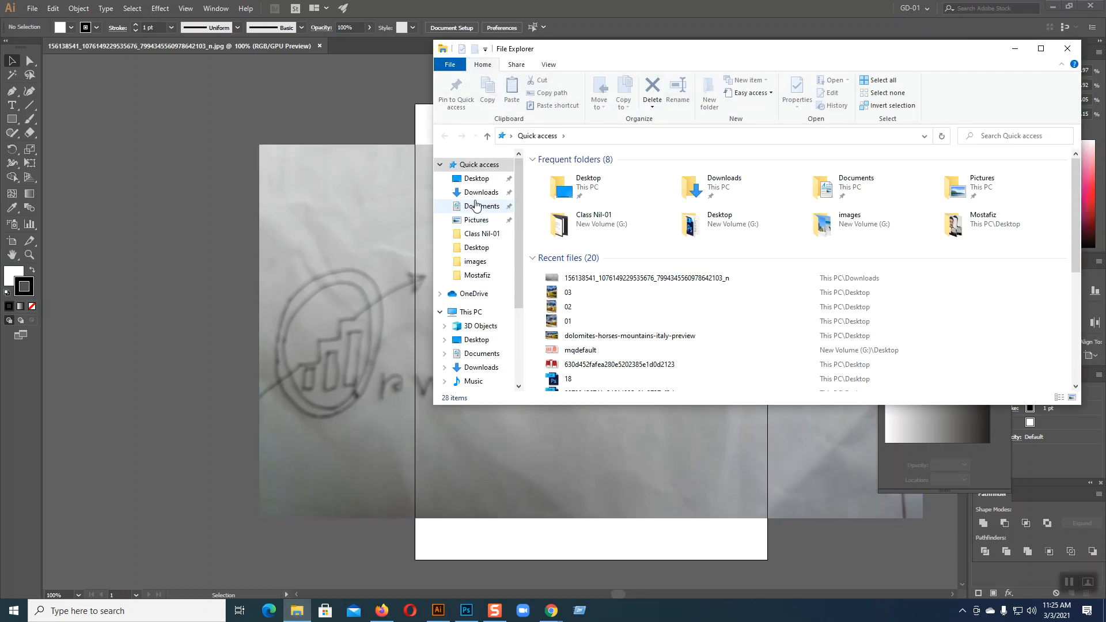
click(477, 192)
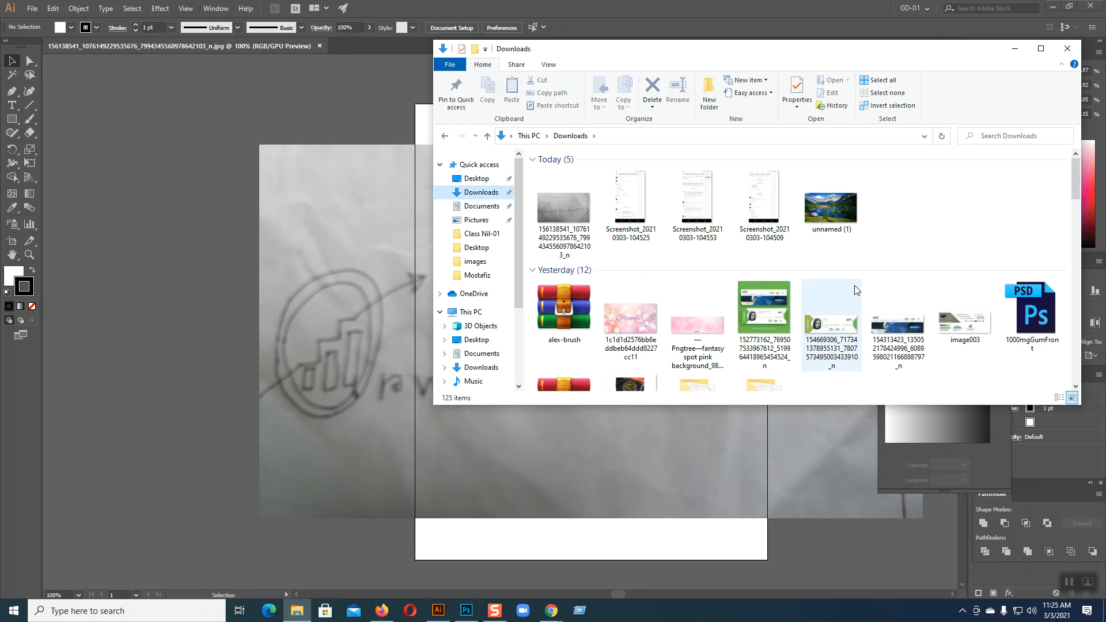
scroll(857, 291, down, 1)
scroll(857, 291, down, 5)
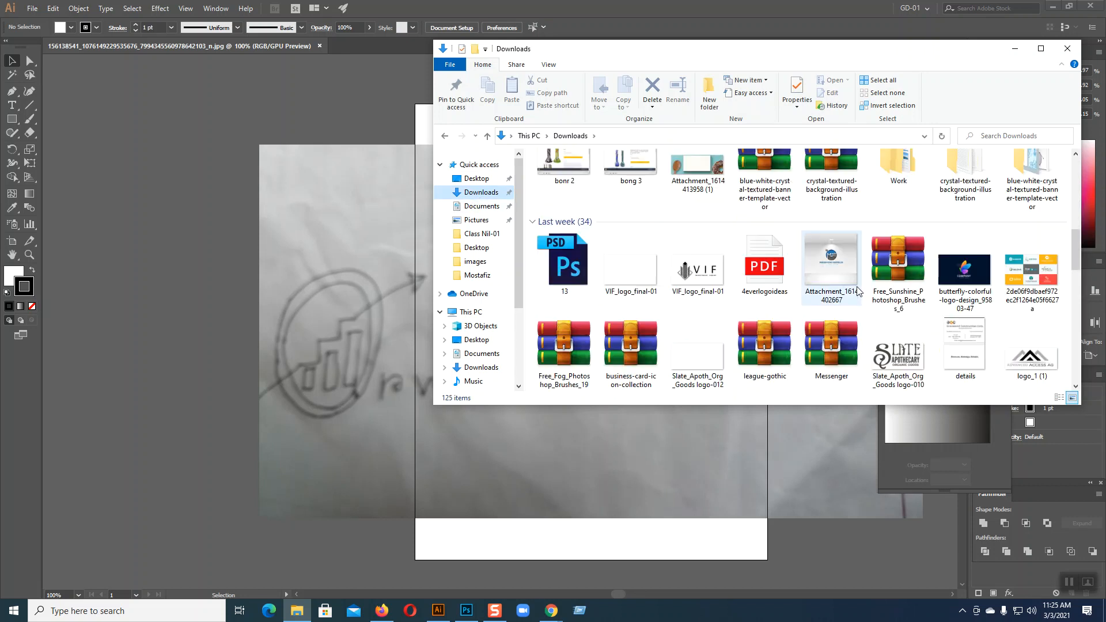
double_click(769, 272)
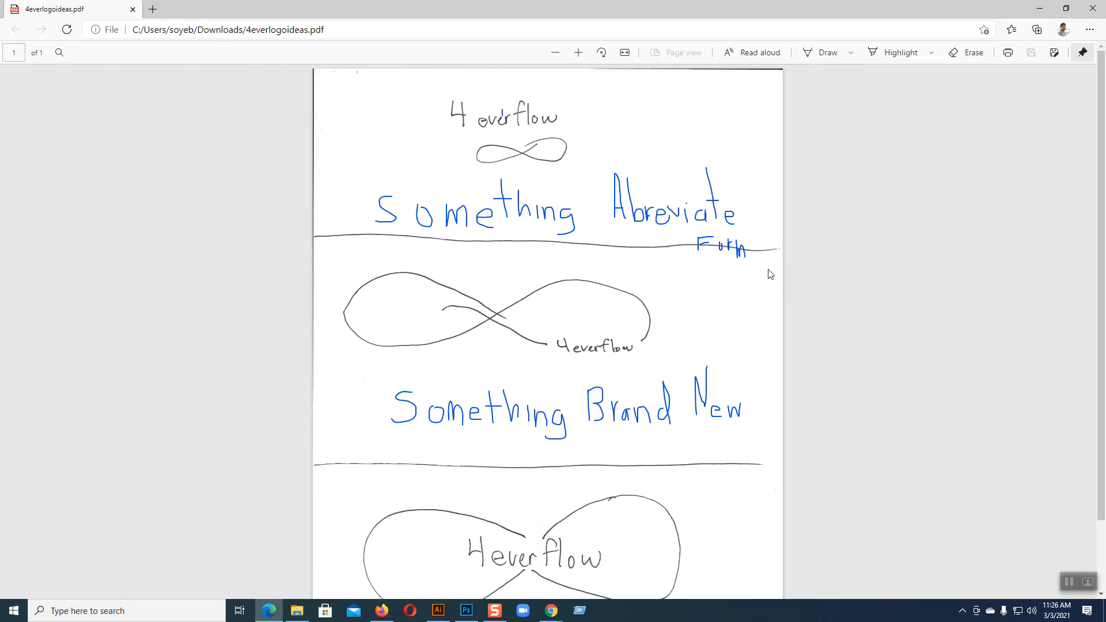
Examine the hand-drawn 4everflow infinity logo ideas in the PDF, and close the PDF and the Downloads folder window.
scroll(558, 314, down, 2)
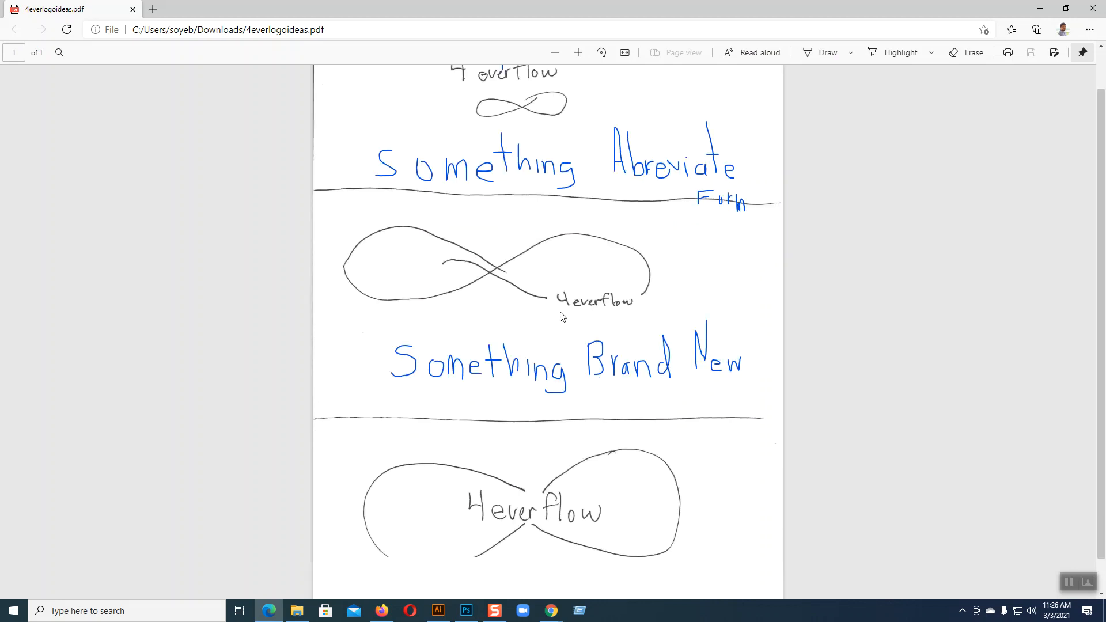
scroll(571, 367, up, 2)
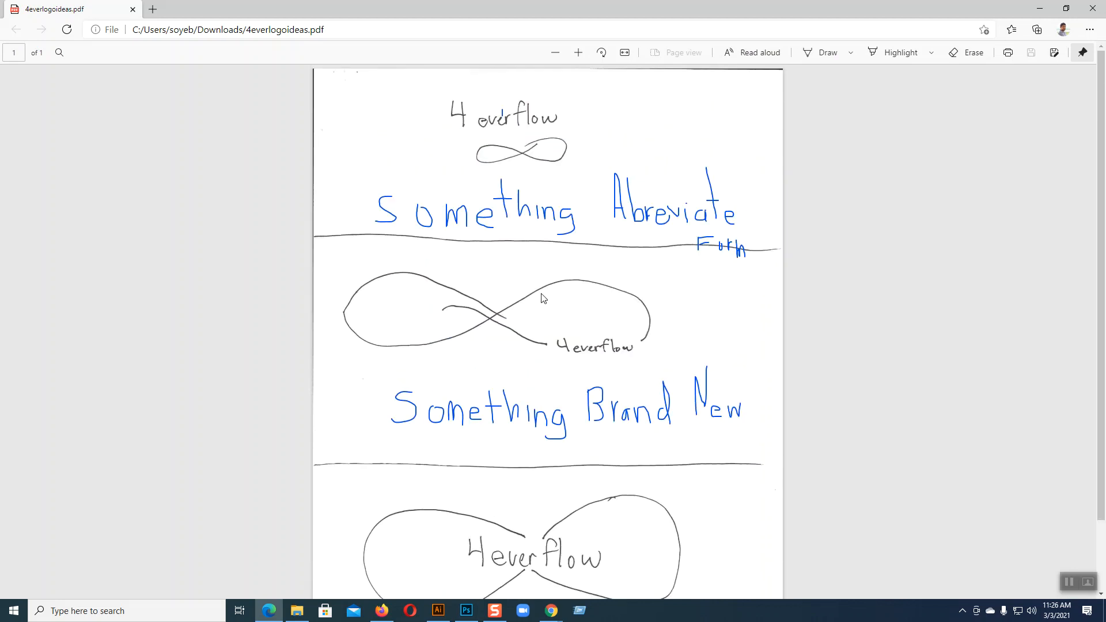
scroll(569, 327, down, 2)
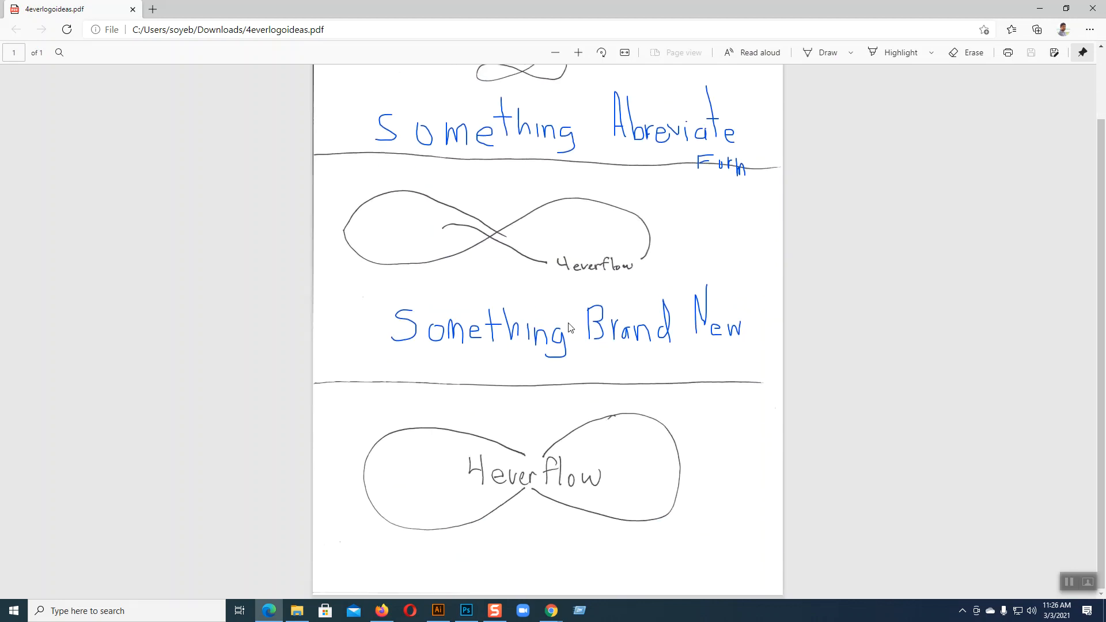
scroll(569, 327, up, 2)
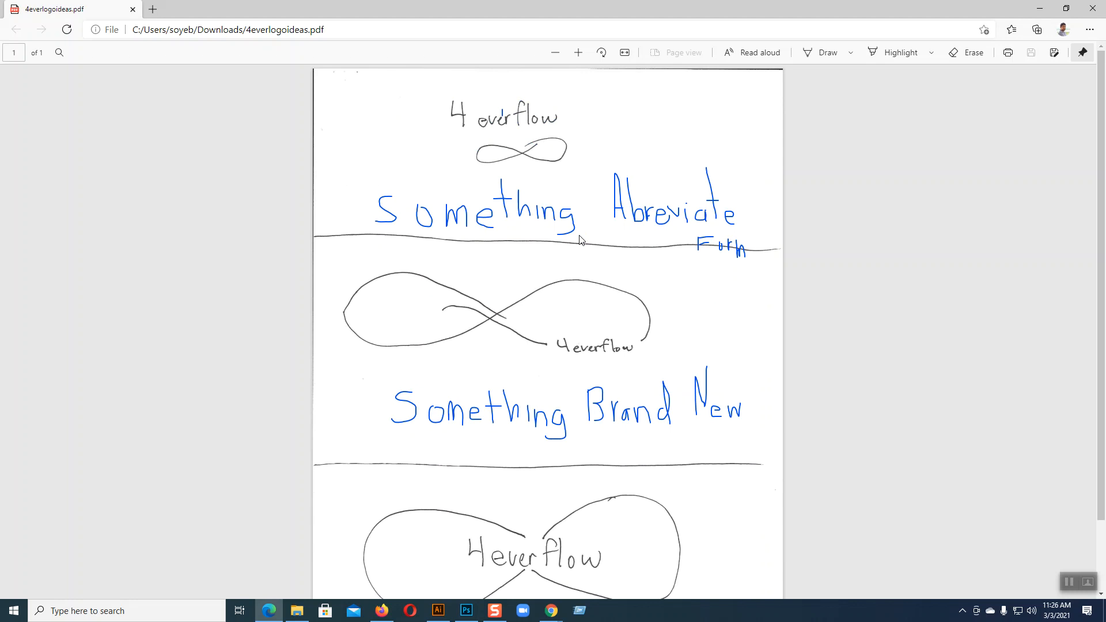
scroll(566, 424, down, 2)
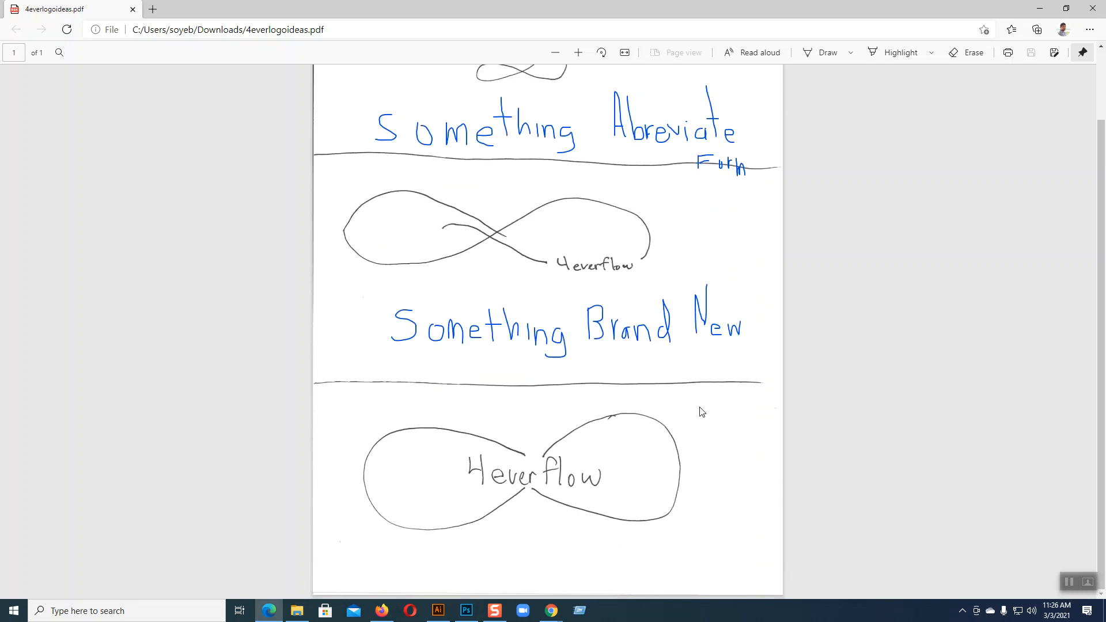
scroll(721, 411, up, 2)
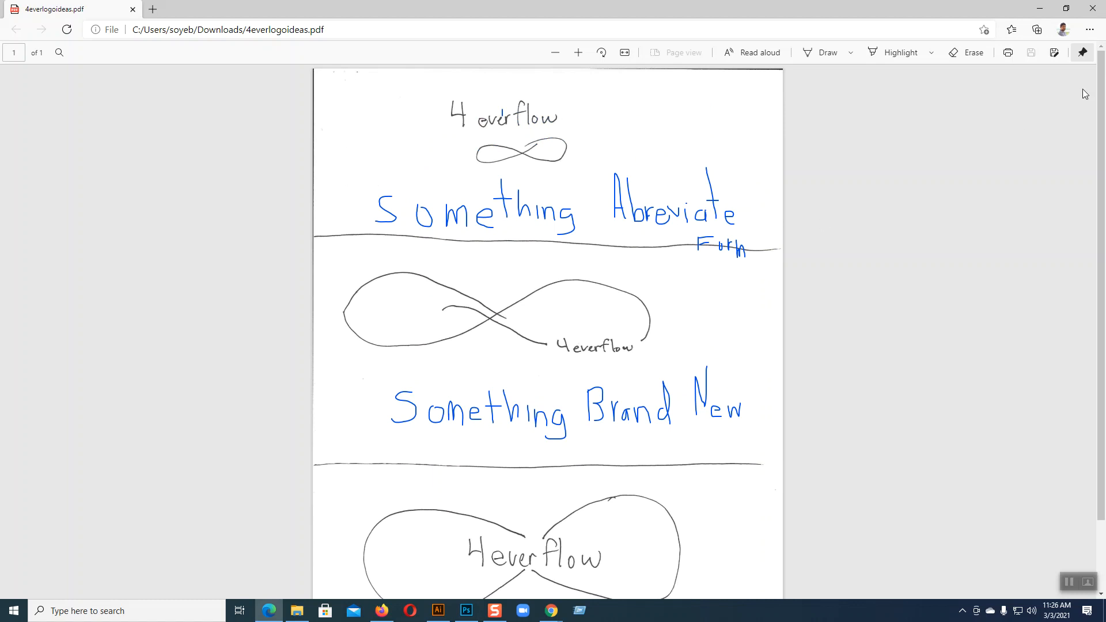
click(1092, 10)
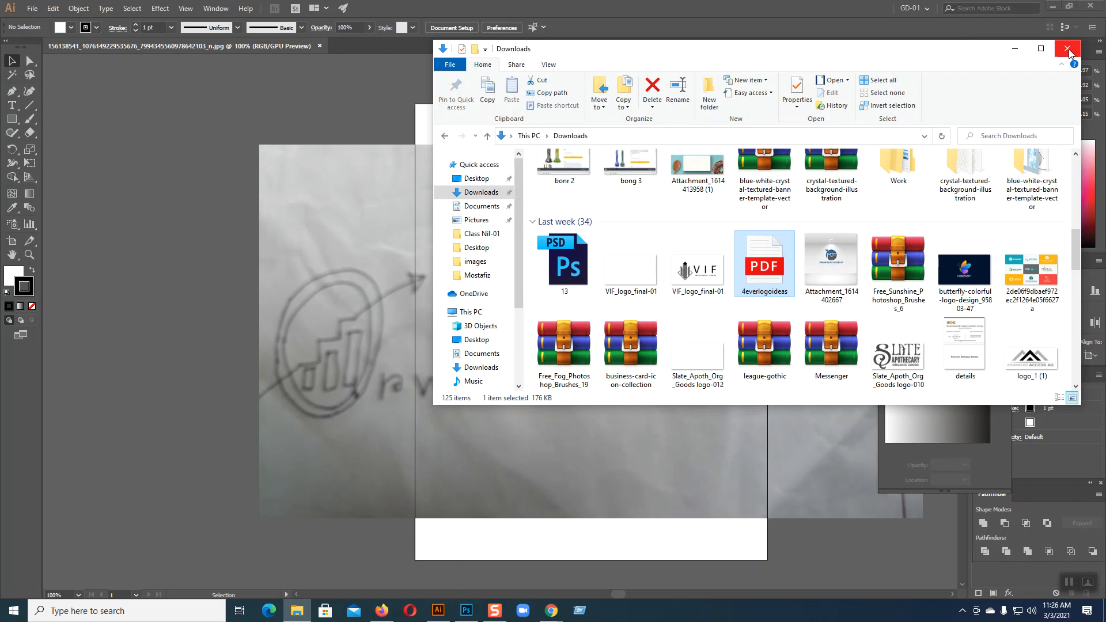
click(1066, 49)
Create a new portrait Letter document in Illustrator, 8.5 x 11 in, in CMYK Color mode.
click(572, 236)
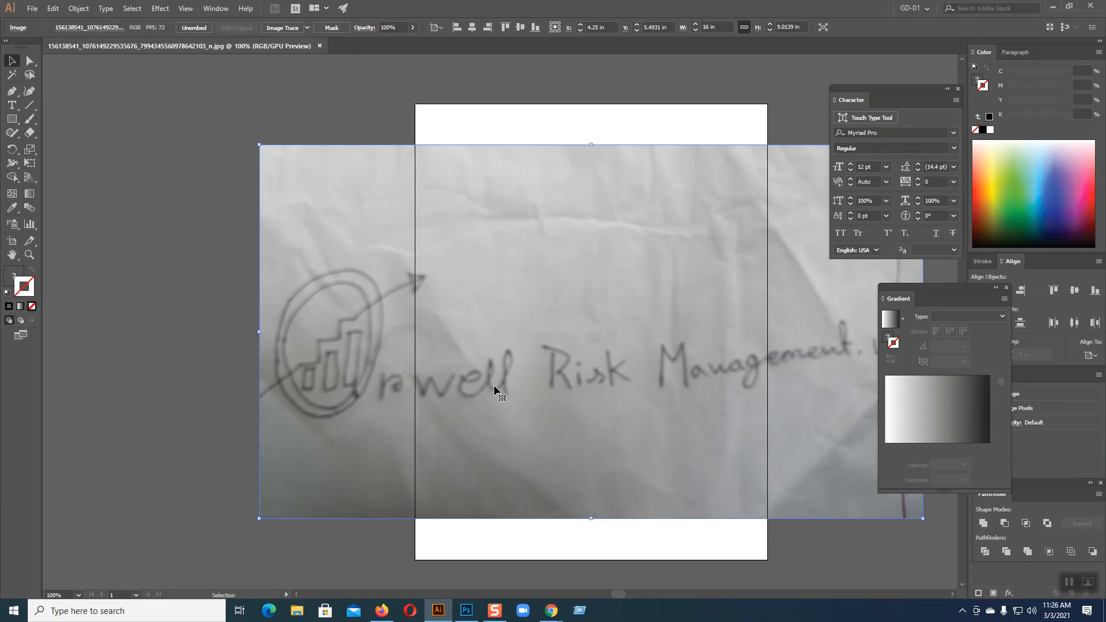
click(32, 8)
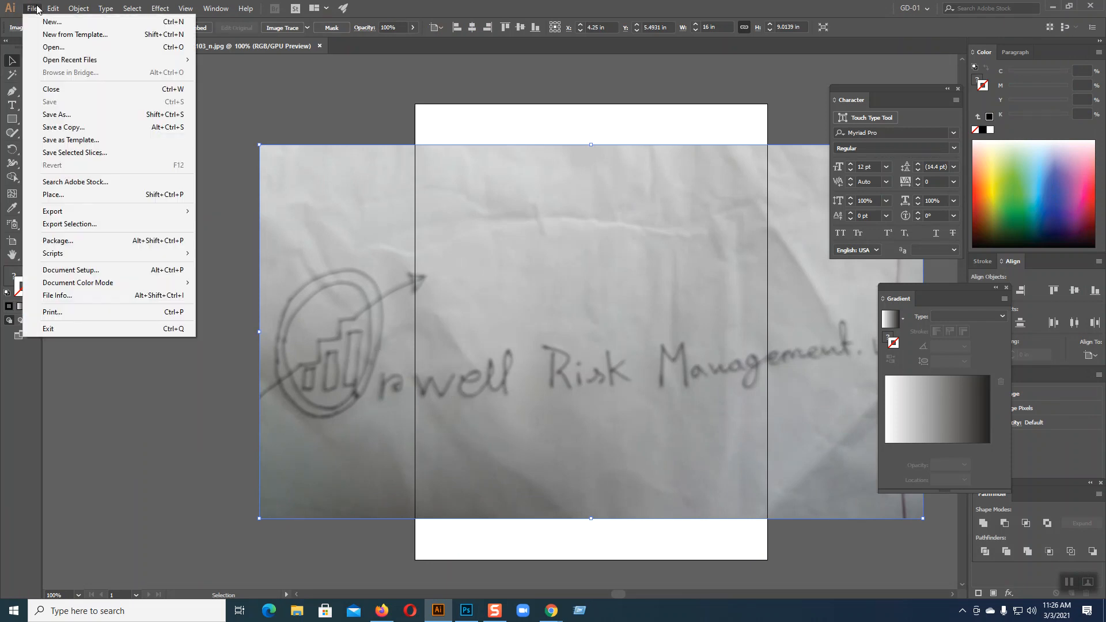
click(51, 22)
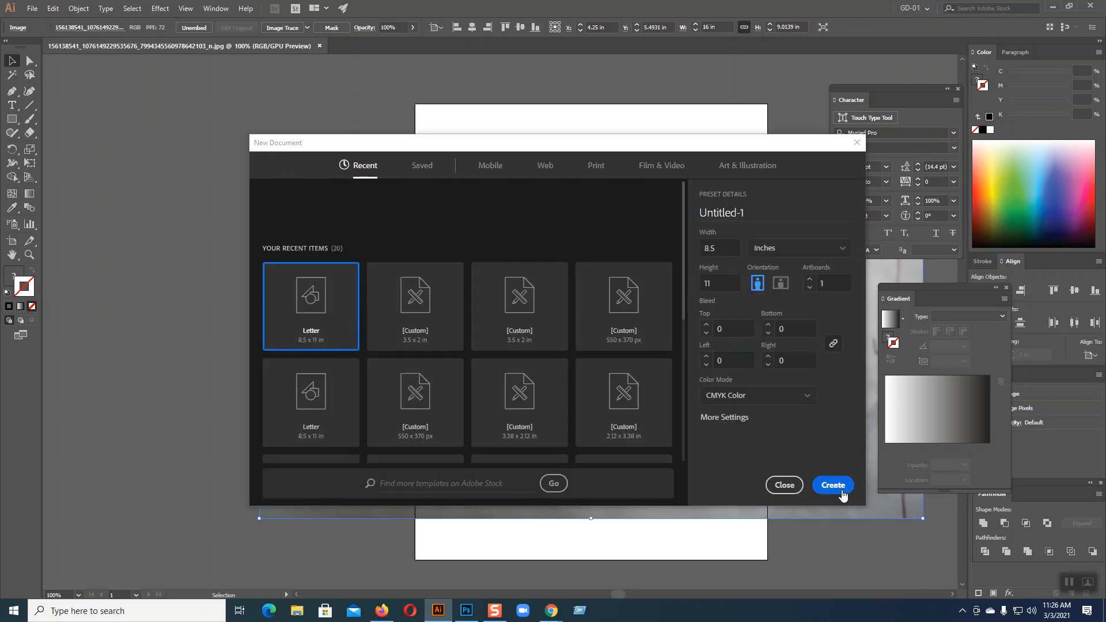
click(836, 486)
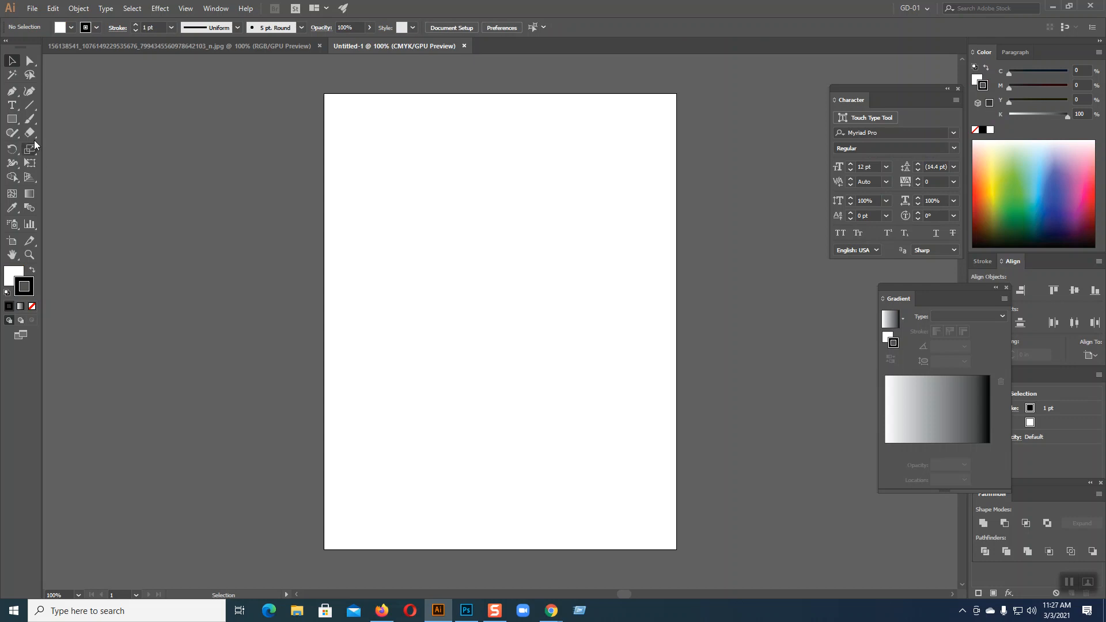
Draw a circle about 2.36 in across in the left half of the artboard with the Ellipse tool.
drag(12, 123, 54, 145)
drag(399, 276, 420, 324)
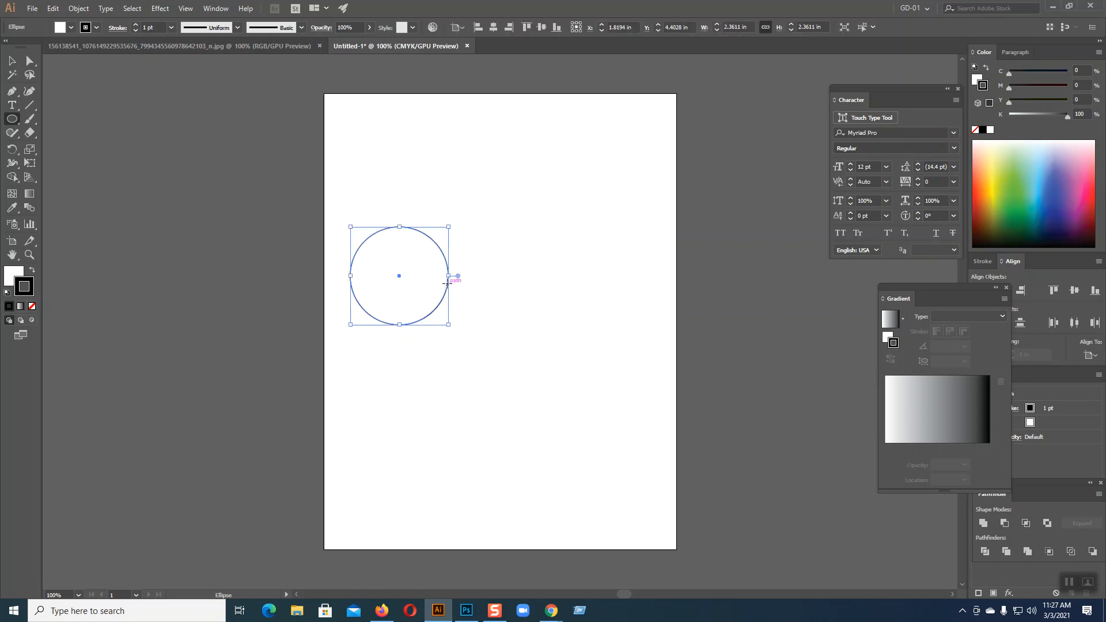
drag(447, 277, 438, 278)
key(ctrl+z)
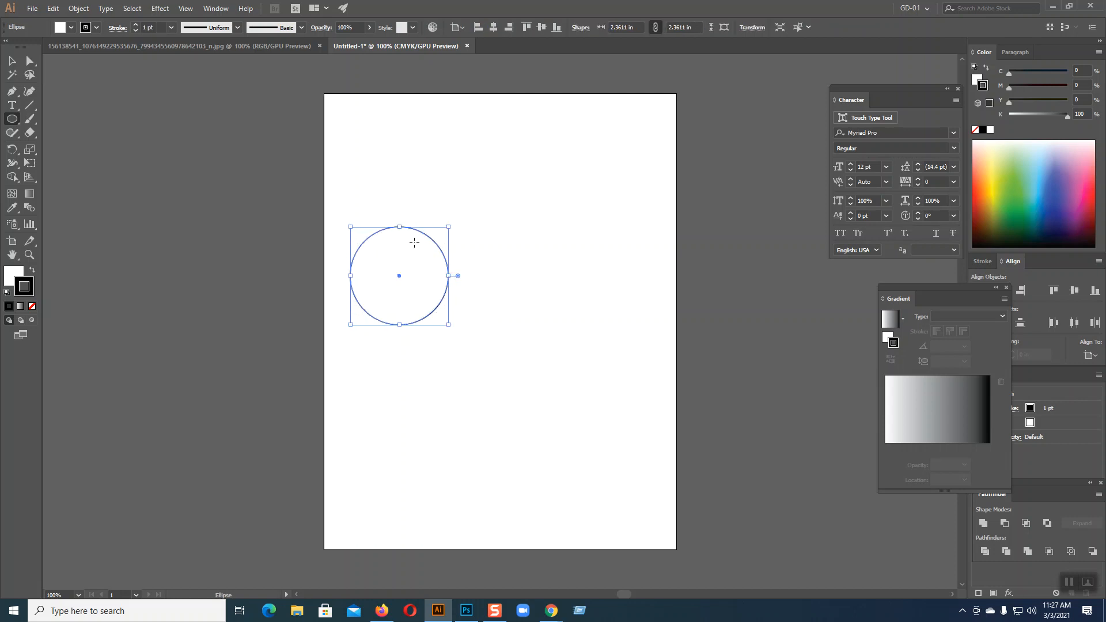
Shrink the circle about its centre to about 1.64 in and narrow it into an upright ellipse about 1.39 in wide.
drag(449, 226, 435, 240)
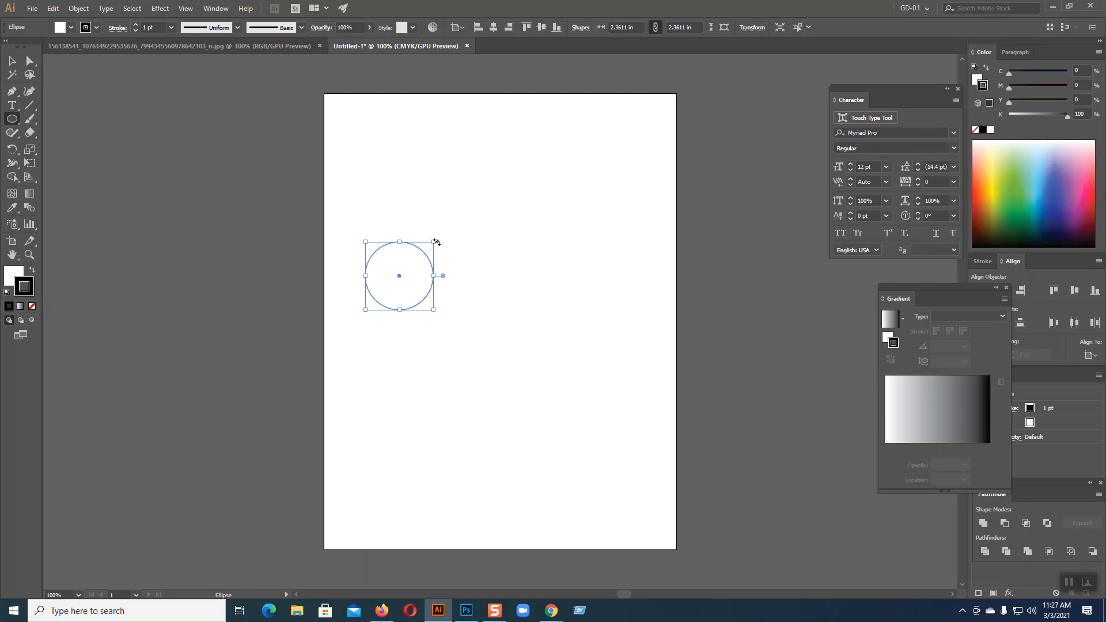
click(470, 285)
click(579, 325)
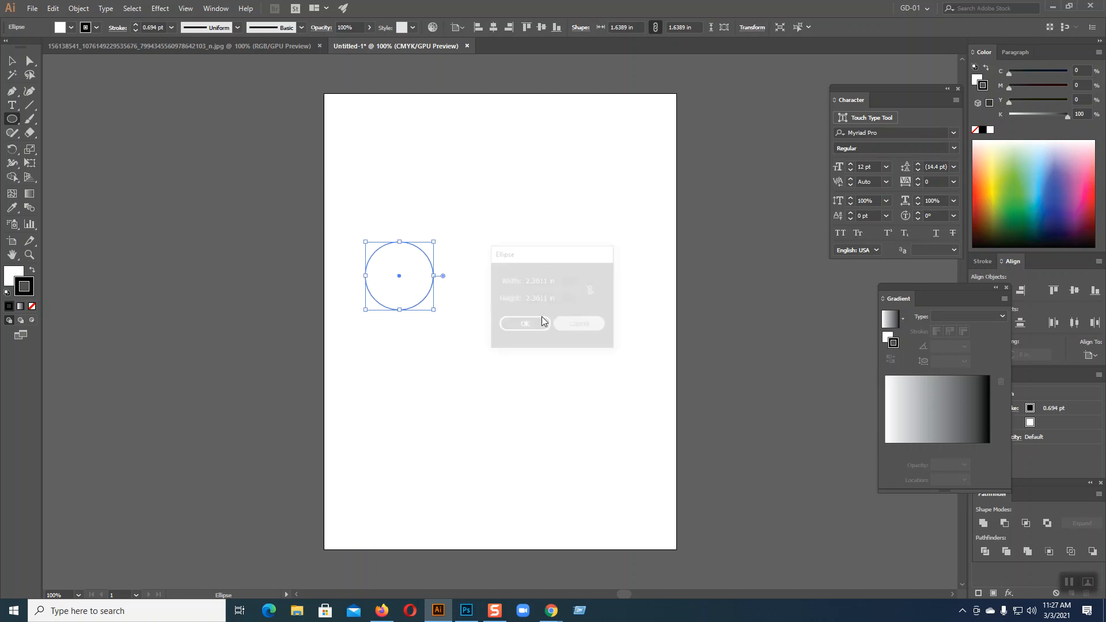
drag(434, 276, 428, 277)
click(12, 60)
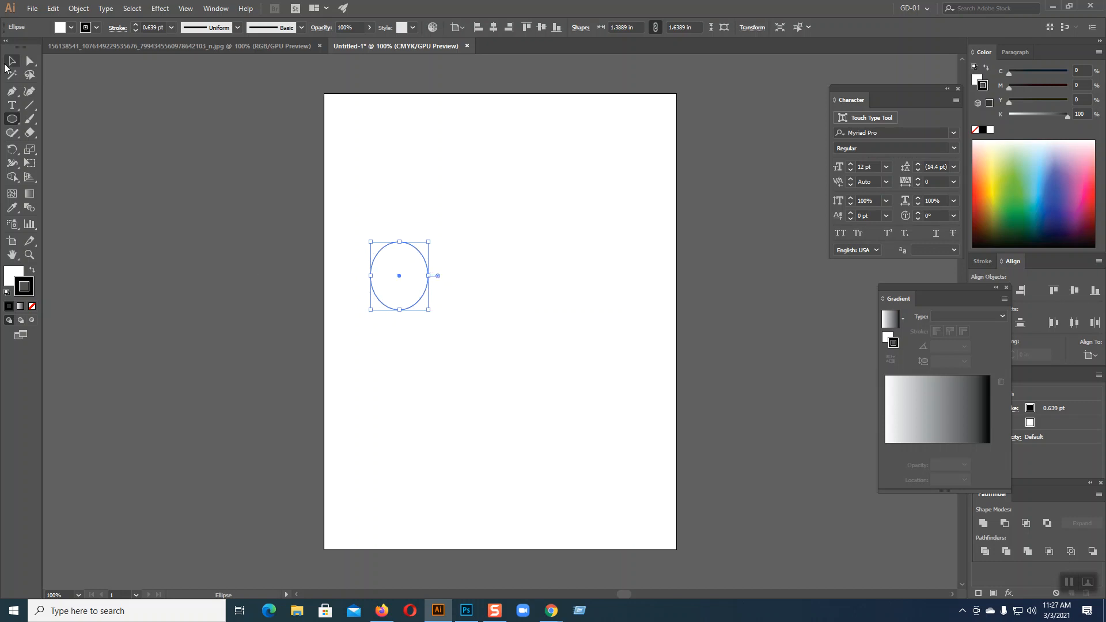
click(417, 326)
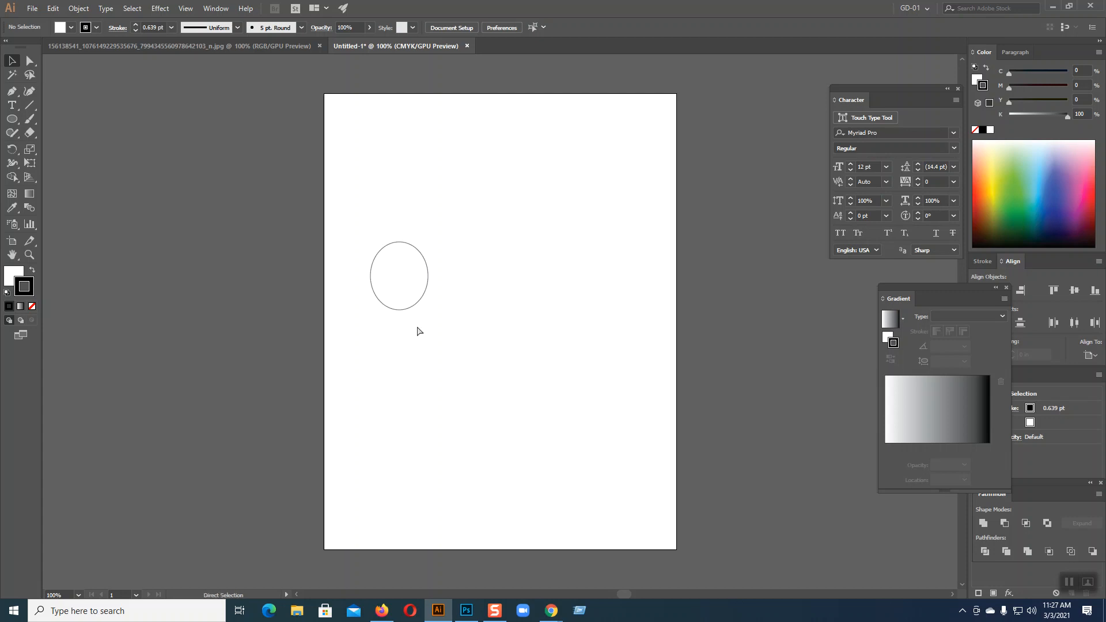
Draw a second circle about 1.53 in across below the upright ellipse and select it.
key(ctrl+plus)
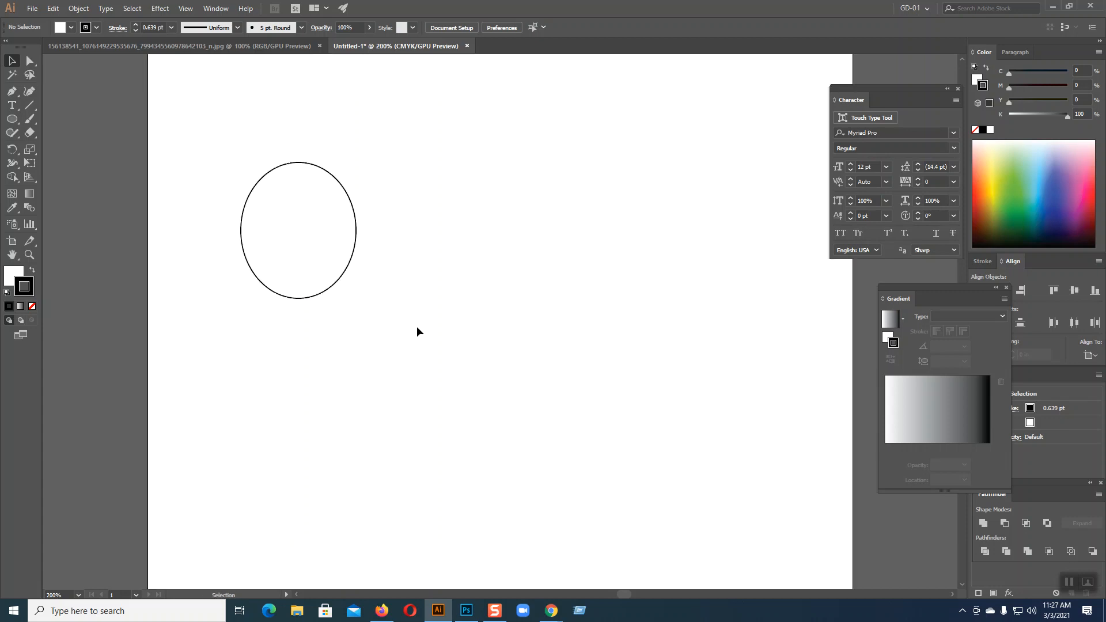
click(12, 119)
drag(291, 464, 355, 528)
click(12, 60)
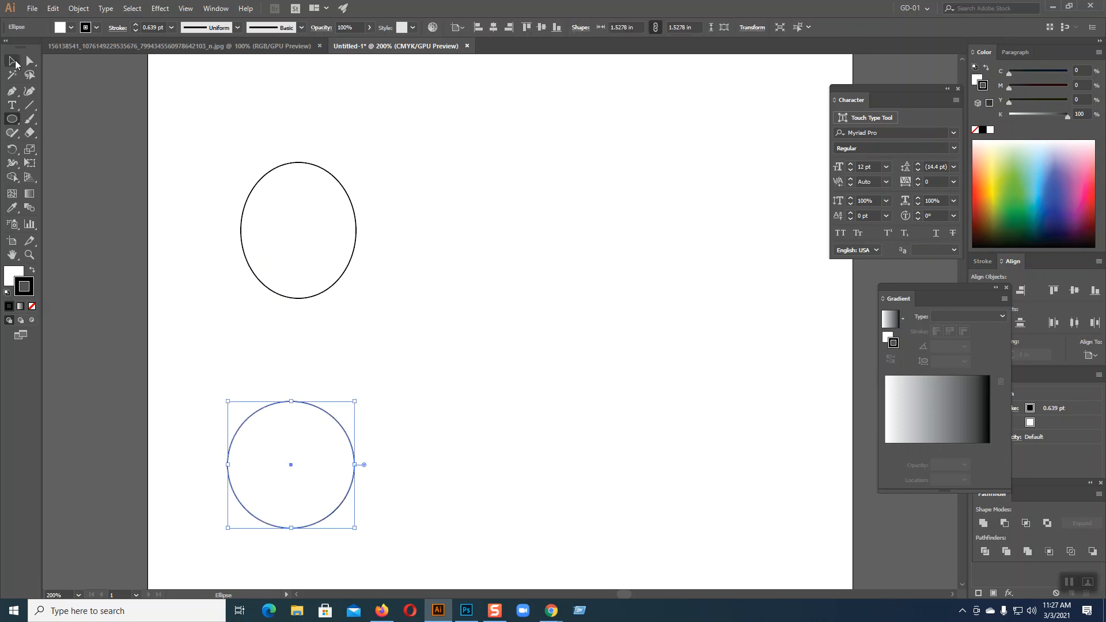
click(298, 322)
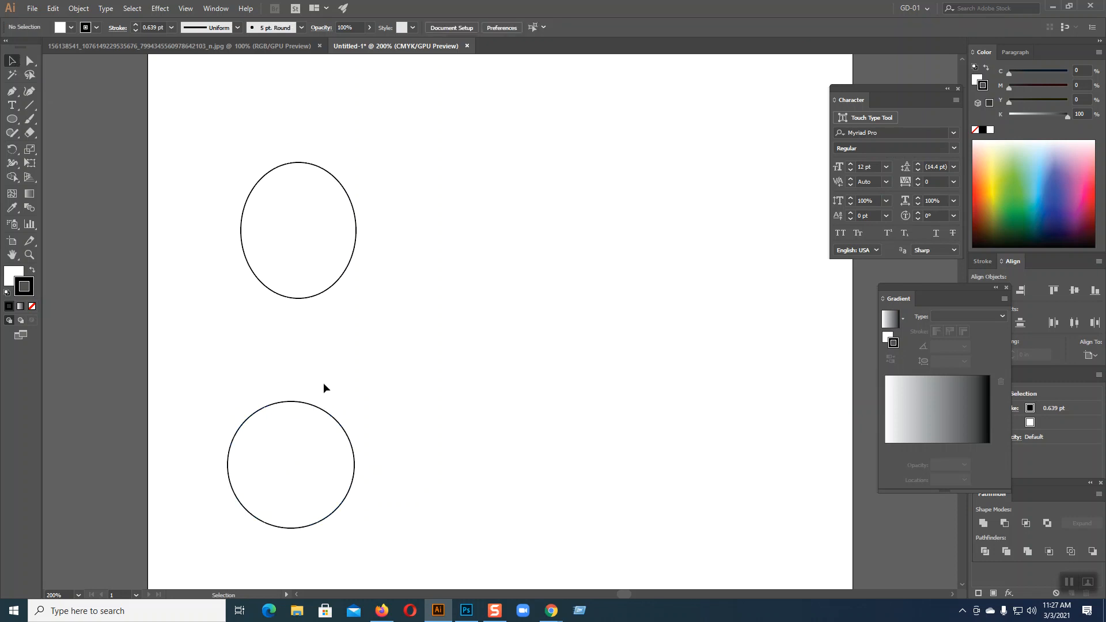
click(326, 412)
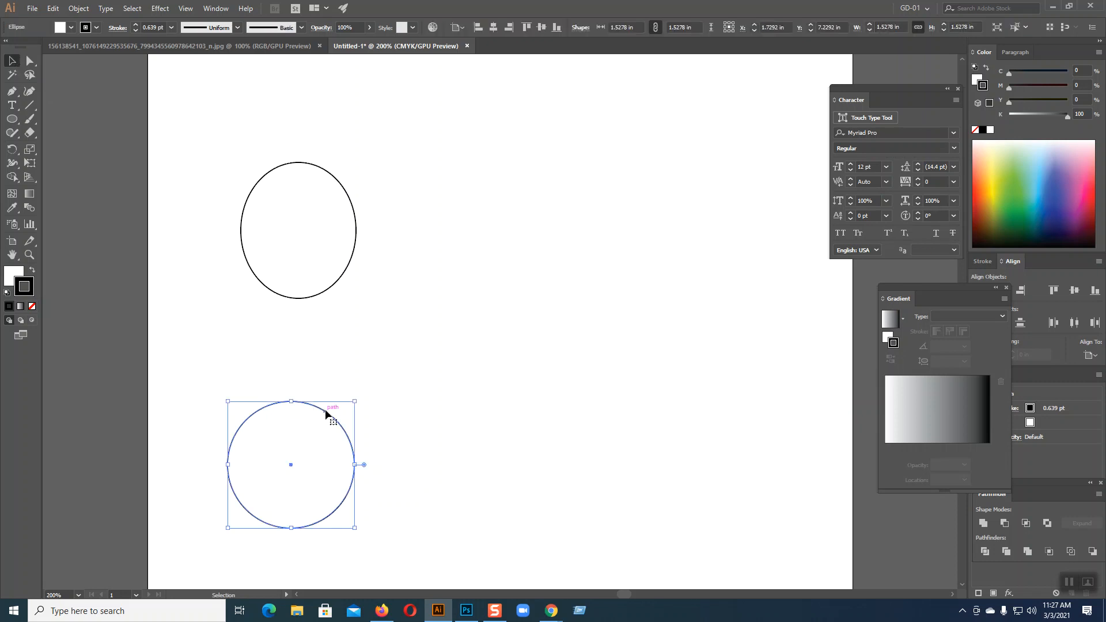
Switch to Chrome and examine the Google Images results for "management company logo" and their related images.
mouse_move(550, 610)
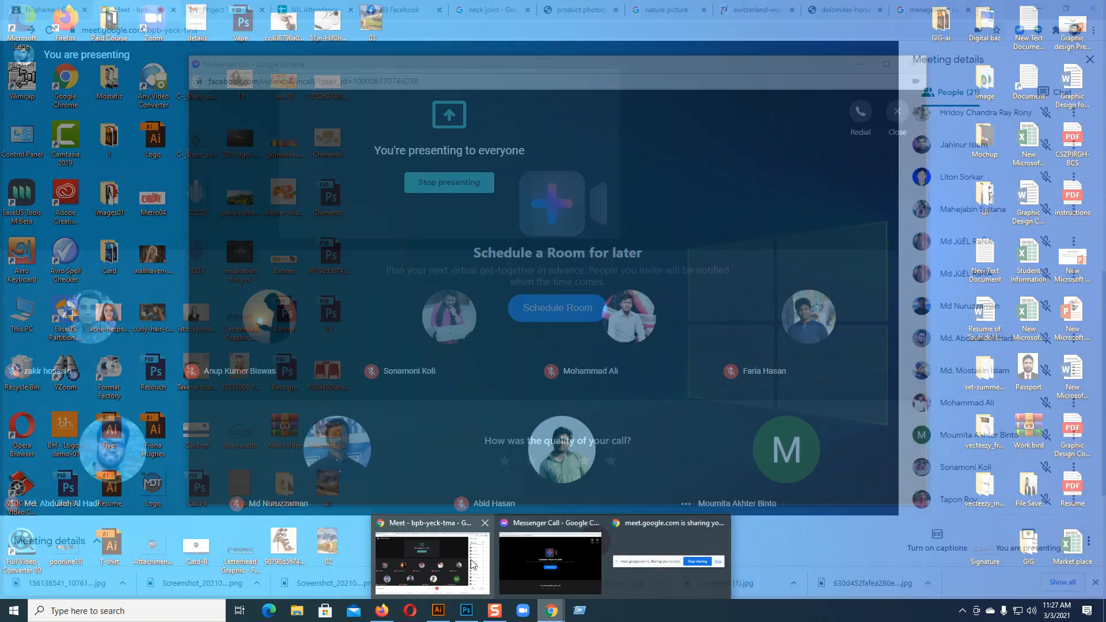
click(472, 565)
click(938, 10)
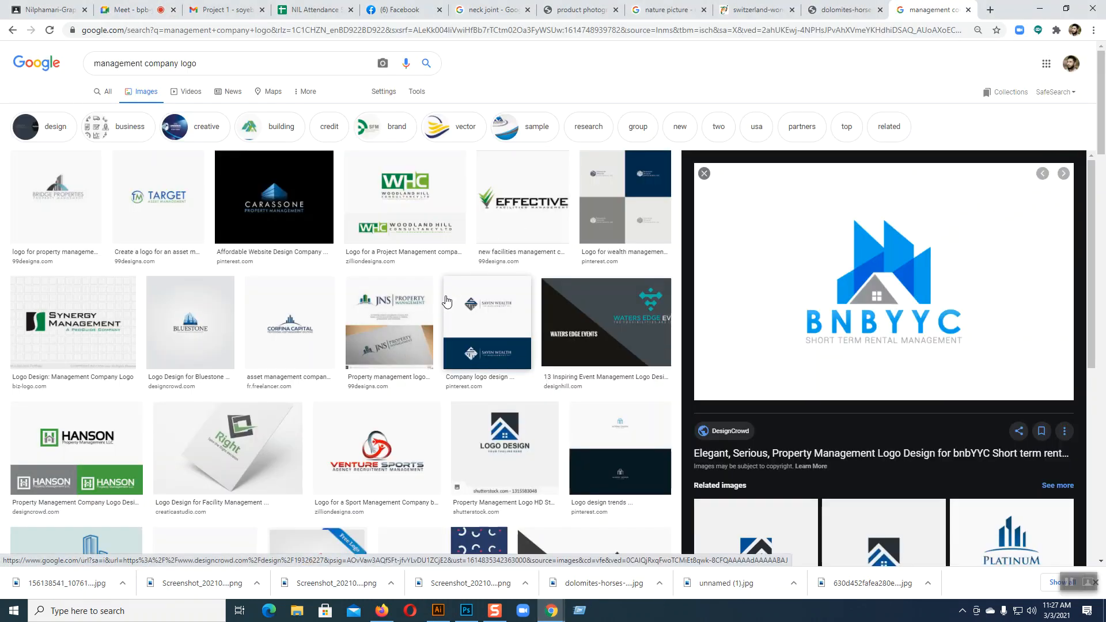
scroll(447, 300, down, 6)
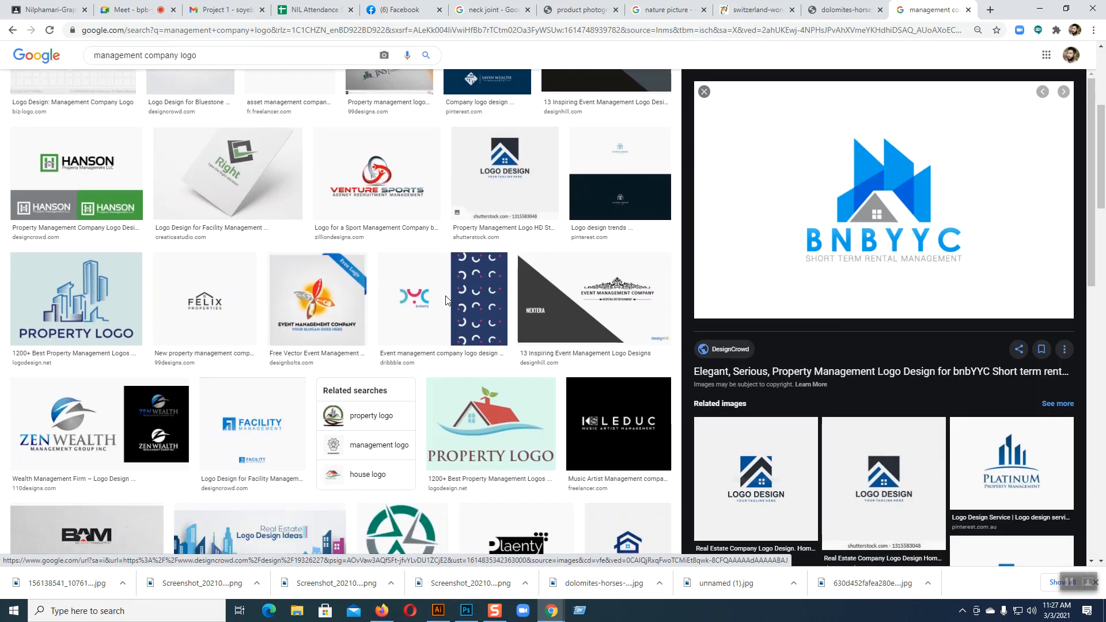
scroll(446, 300, down, 3)
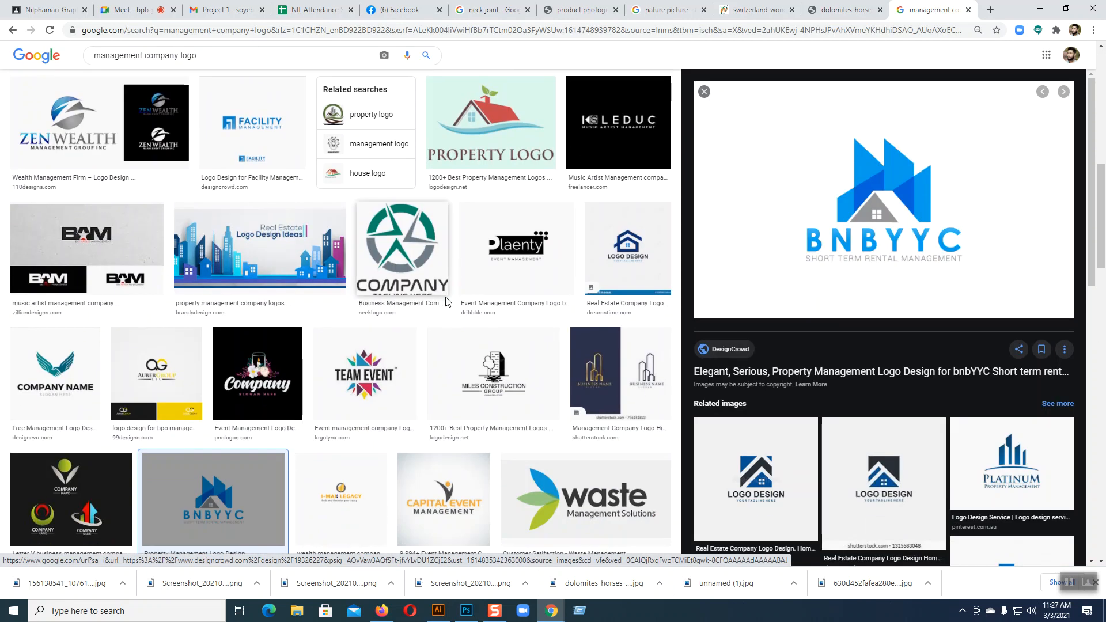
scroll(446, 301, down, 5)
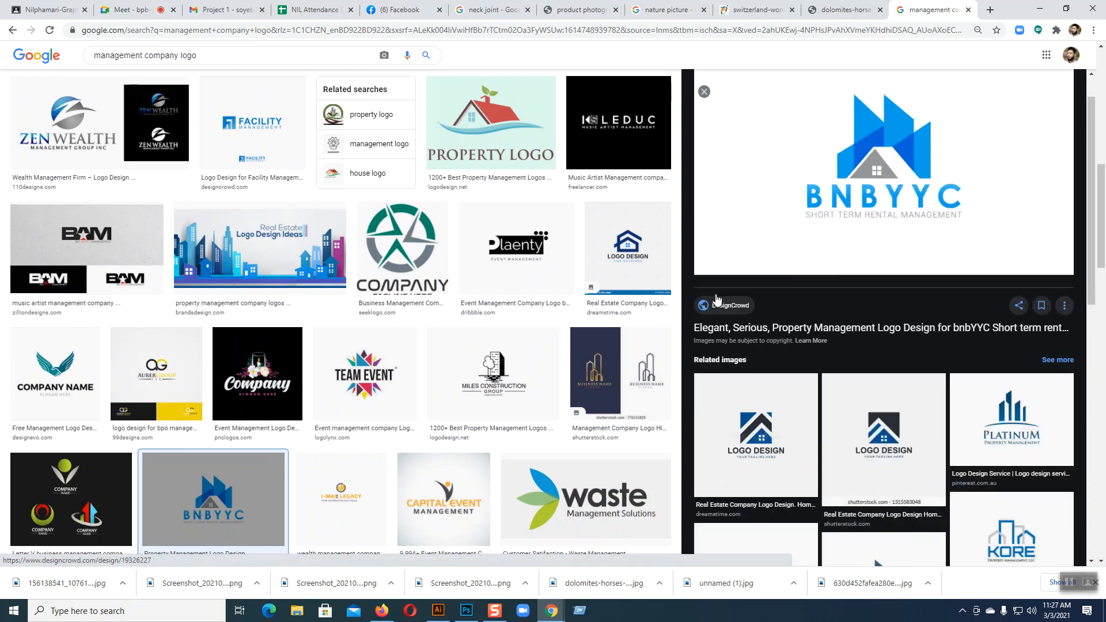
scroll(530, 311, up, 6)
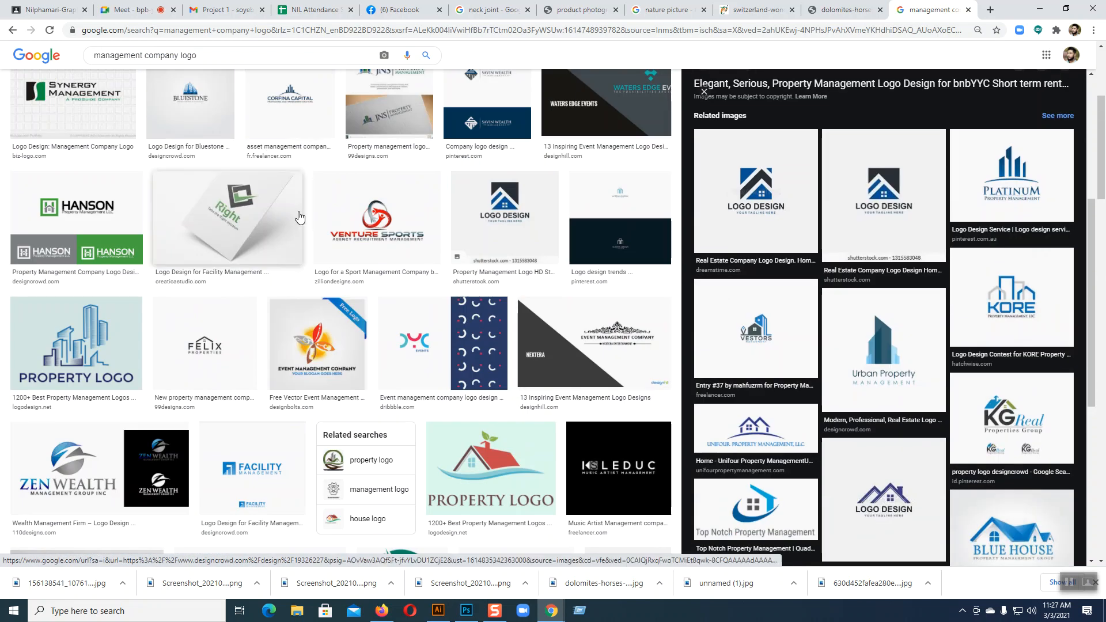
scroll(304, 221, up, 5)
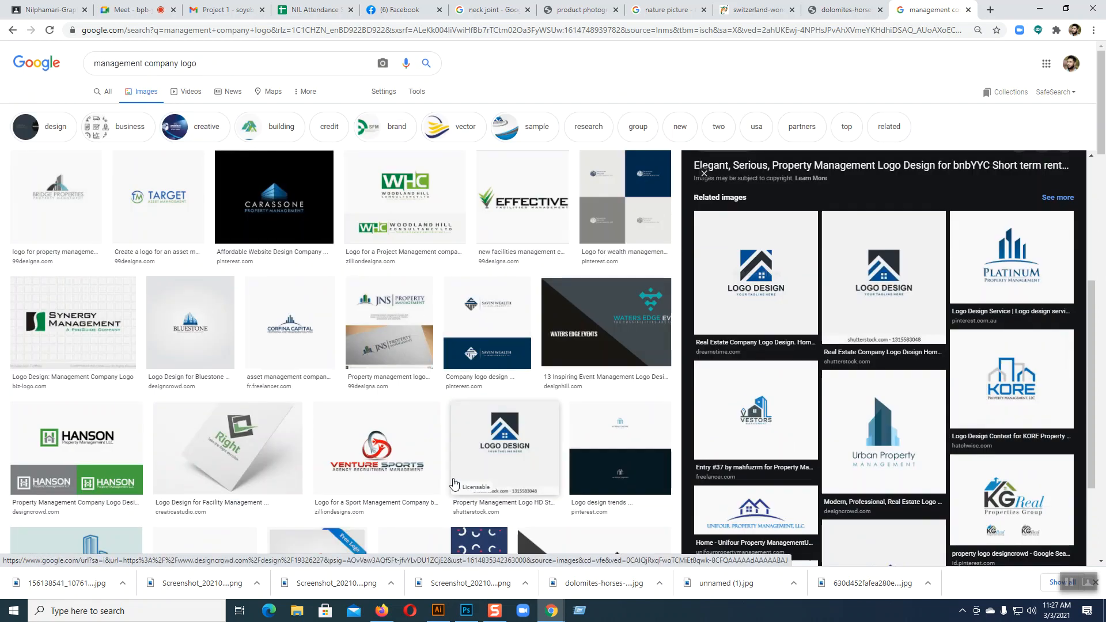
Switch back to Illustrator and check the logo sketch document before returning to Untitled-1.
click(438, 611)
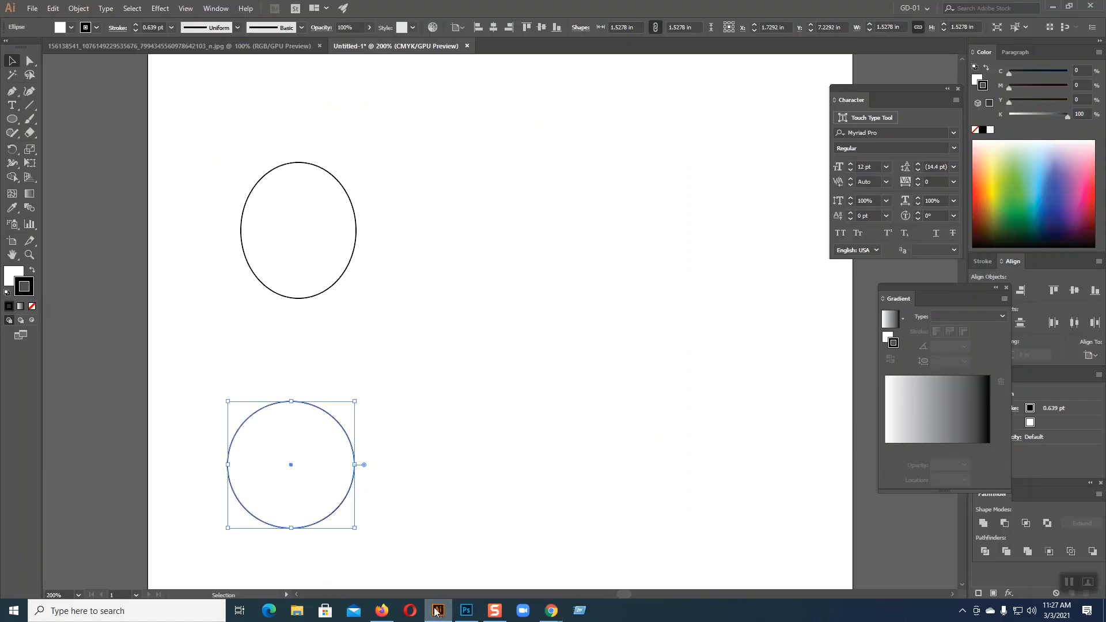
click(212, 46)
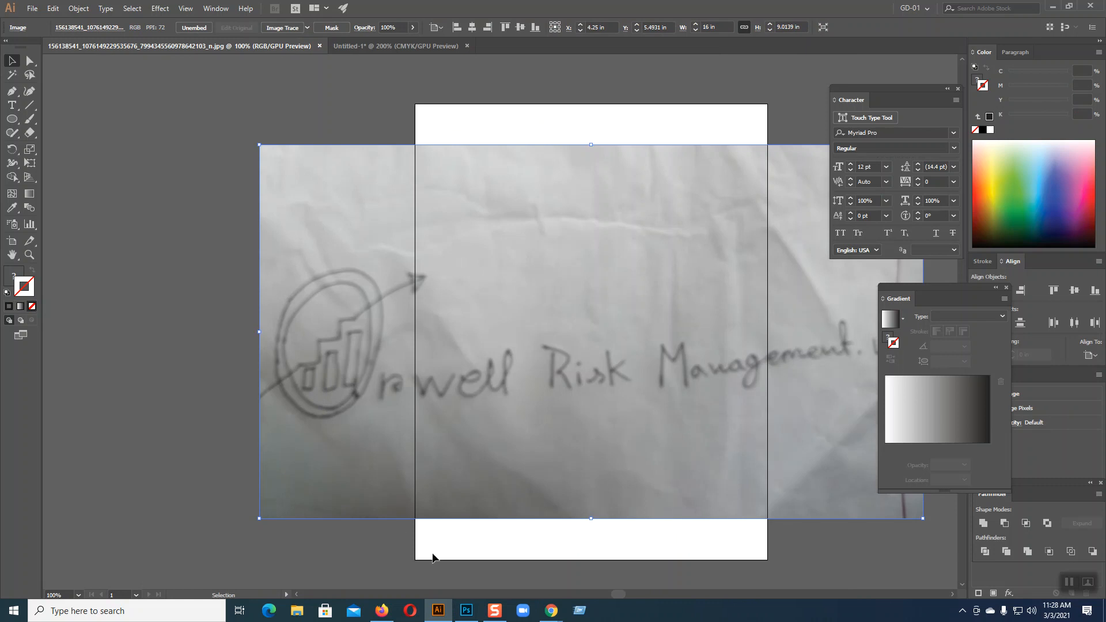
click(414, 42)
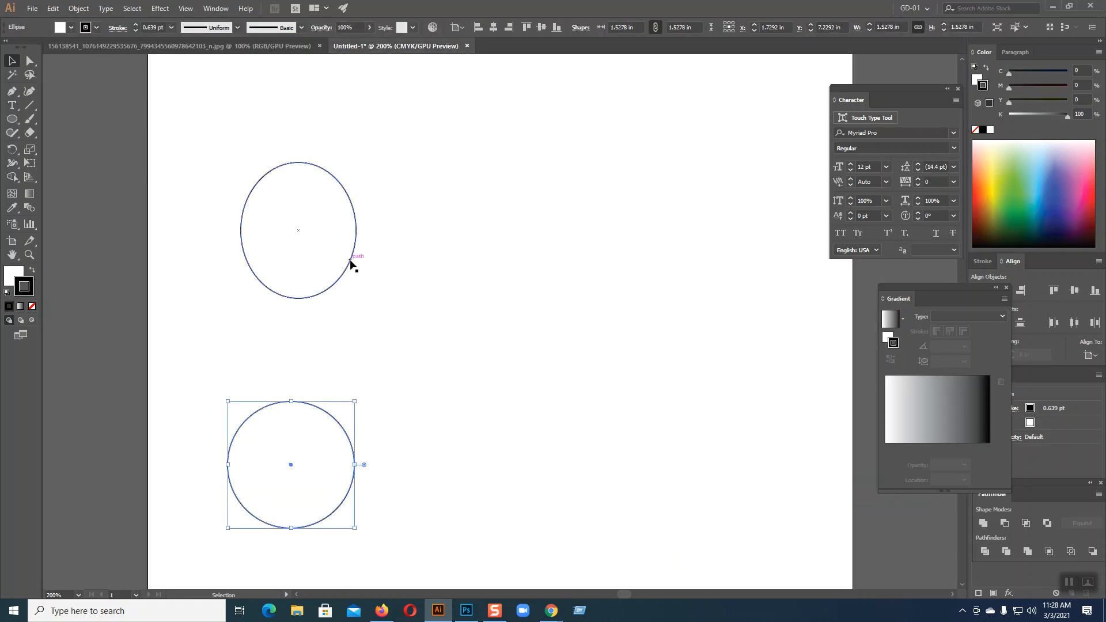
Offset the upper ellipse's path outward by 0.1389 in with miter joins.
click(351, 264)
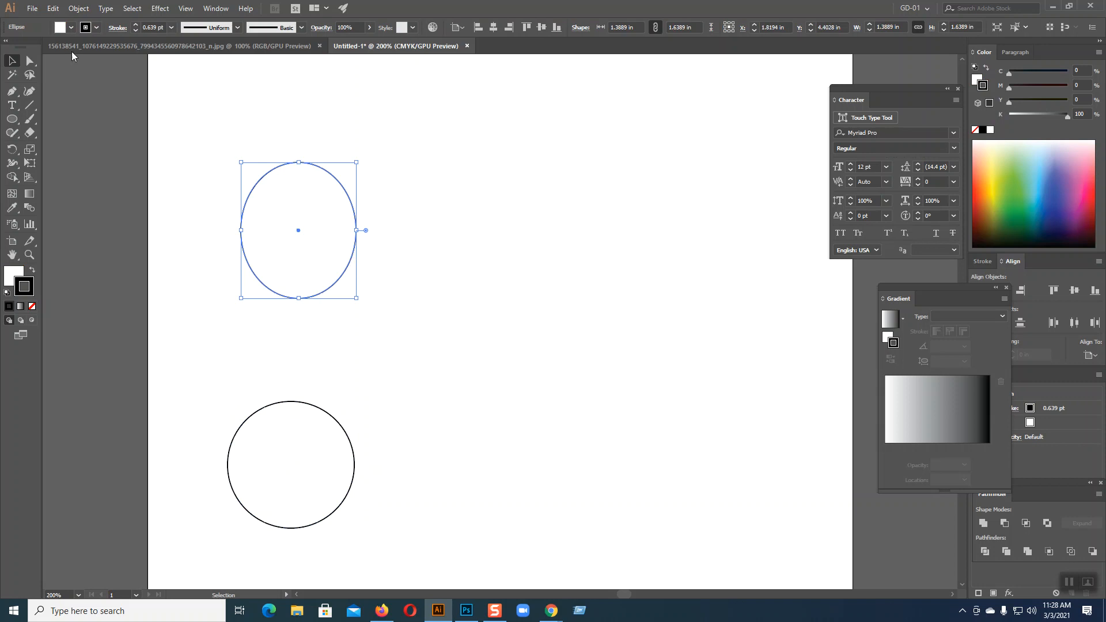
click(78, 8)
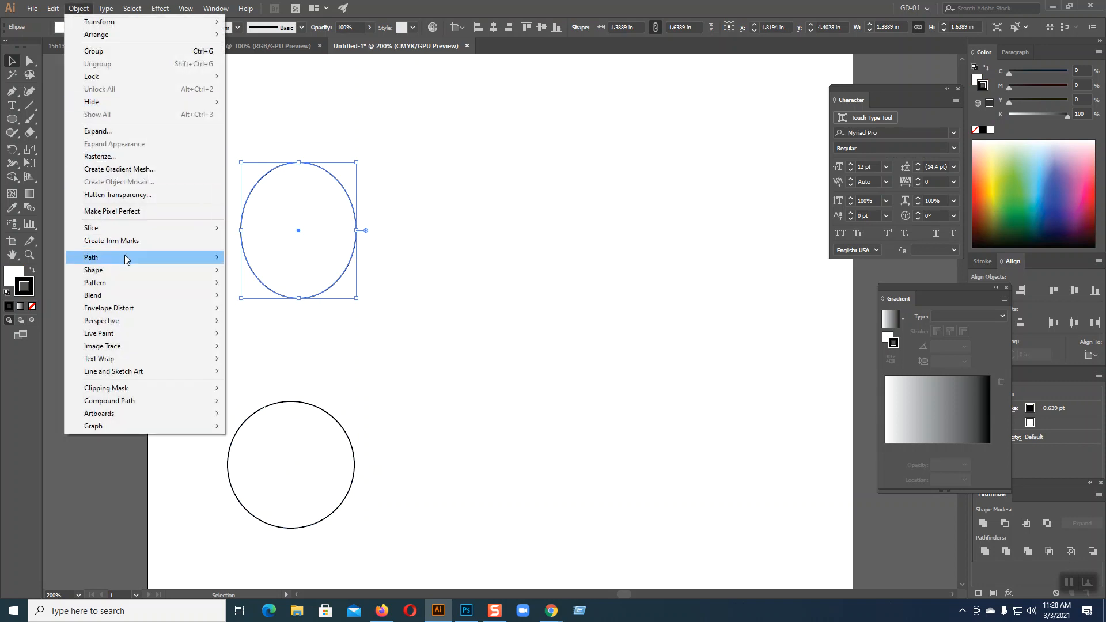
mouse_move(164, 261)
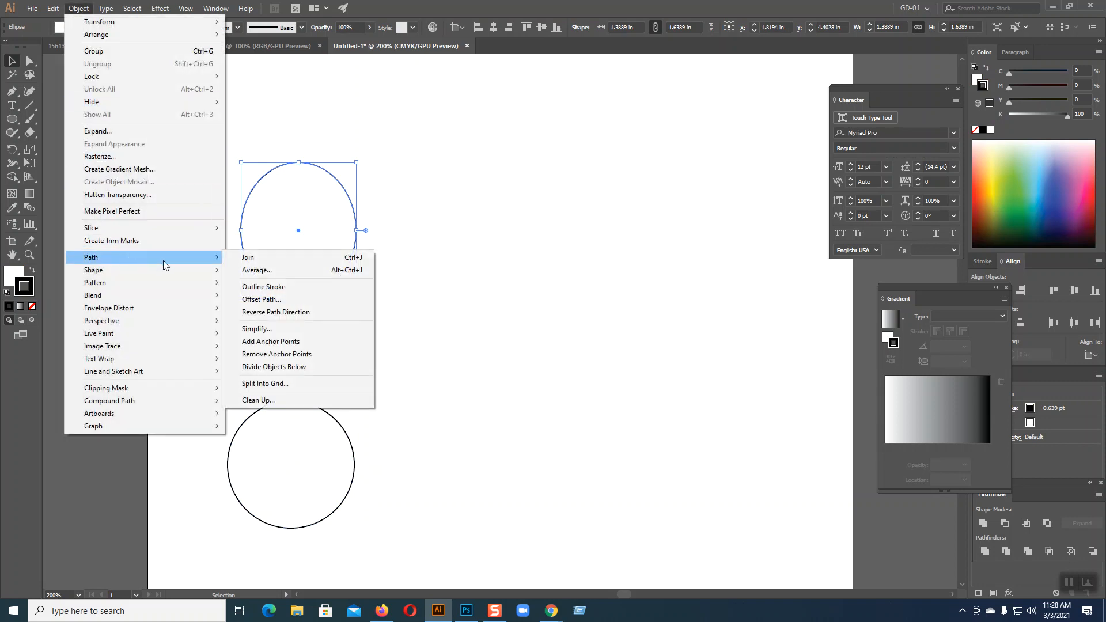
click(260, 299)
click(622, 161)
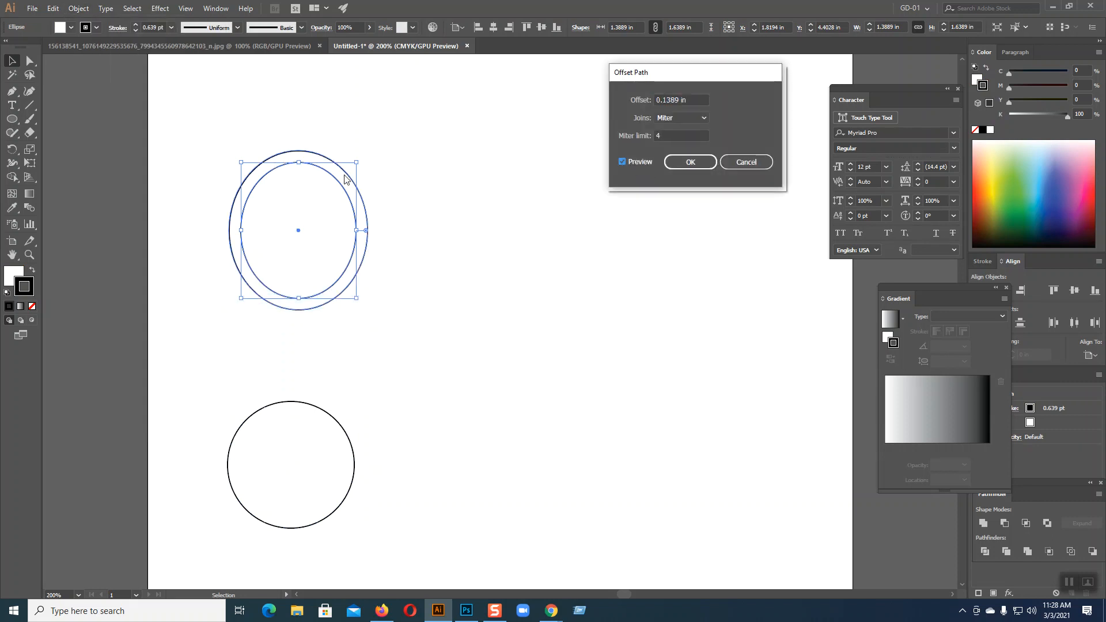
click(689, 165)
Remove the fill from the outer ellipse and set its stroke weight to 5 pt.
click(19, 270)
click(32, 306)
click(30, 294)
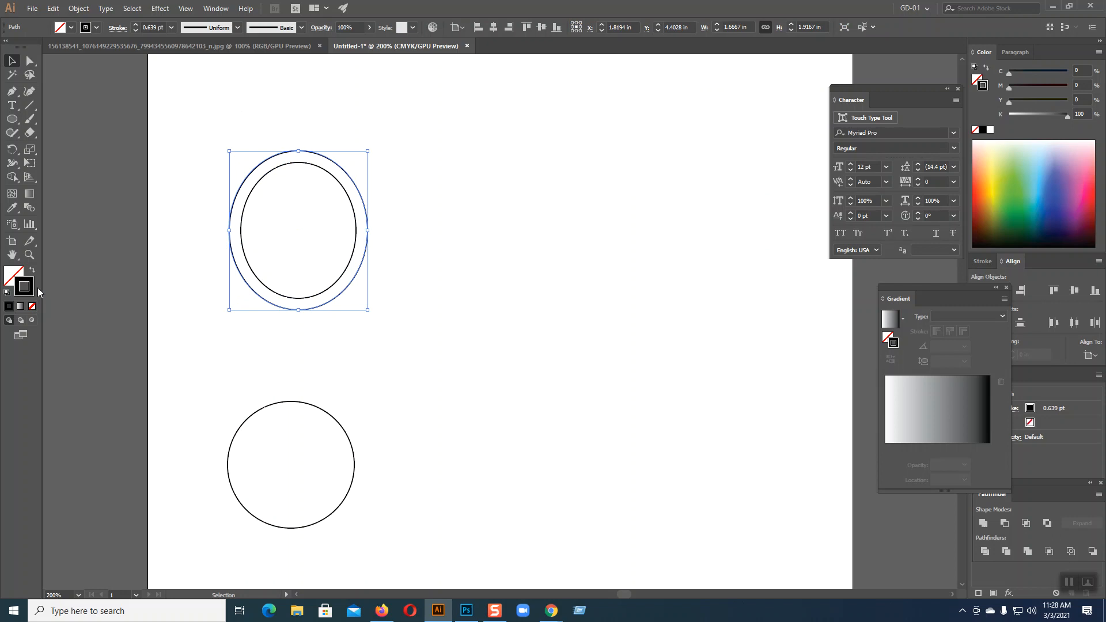
click(135, 25)
click(135, 25)
click(136, 25)
click(136, 25)
click(135, 25)
click(135, 25)
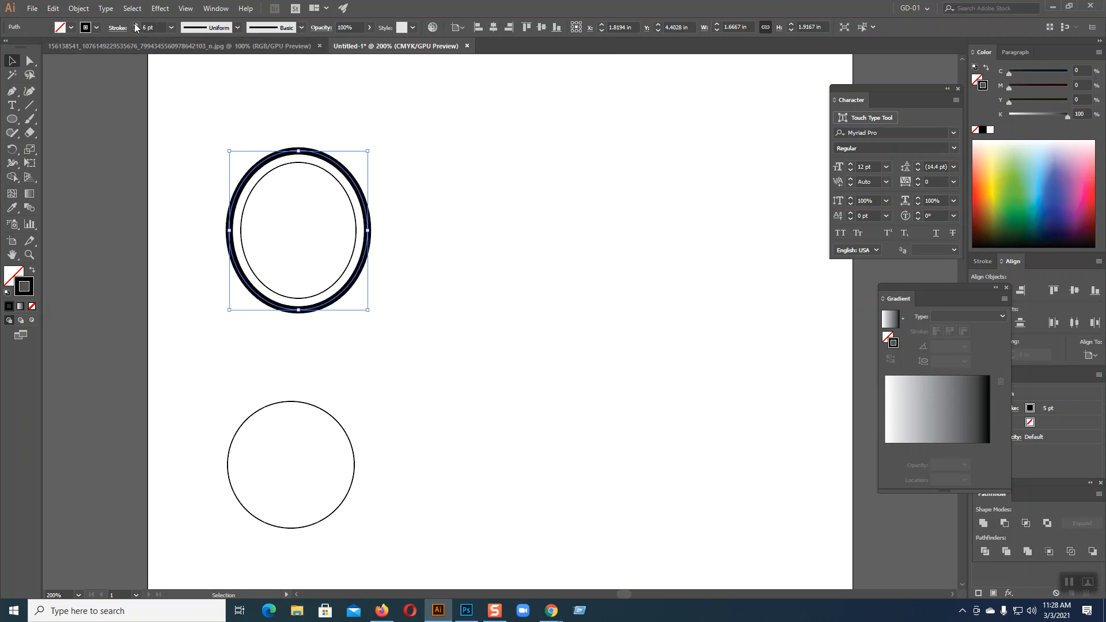
click(135, 30)
click(536, 269)
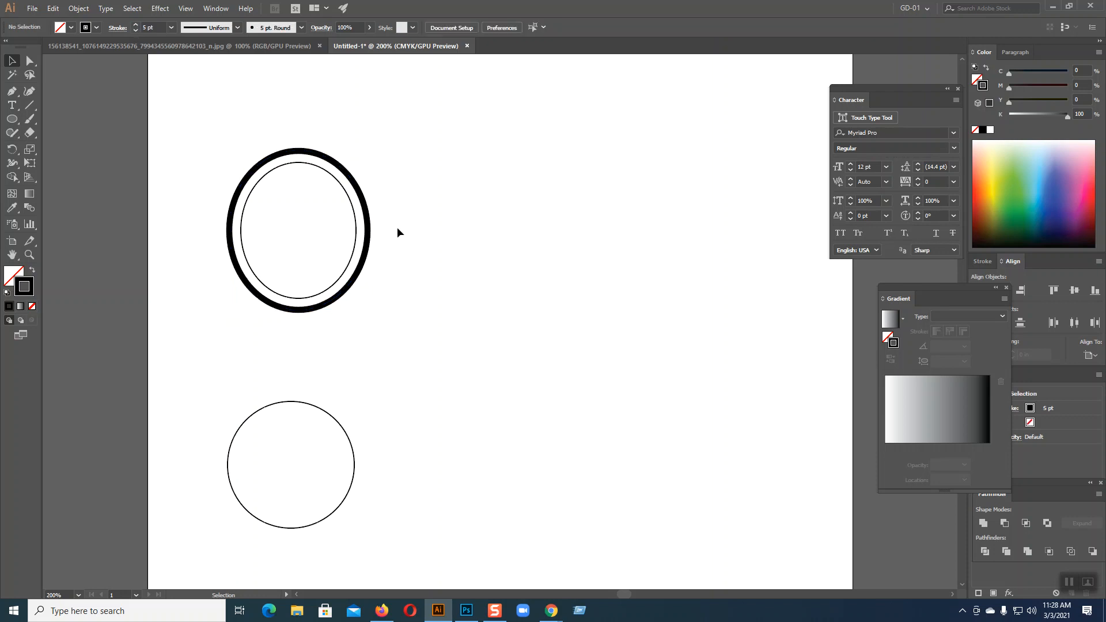
Offset the lower circle's path outward by 0.1389 in with miter joins.
click(369, 218)
click(331, 414)
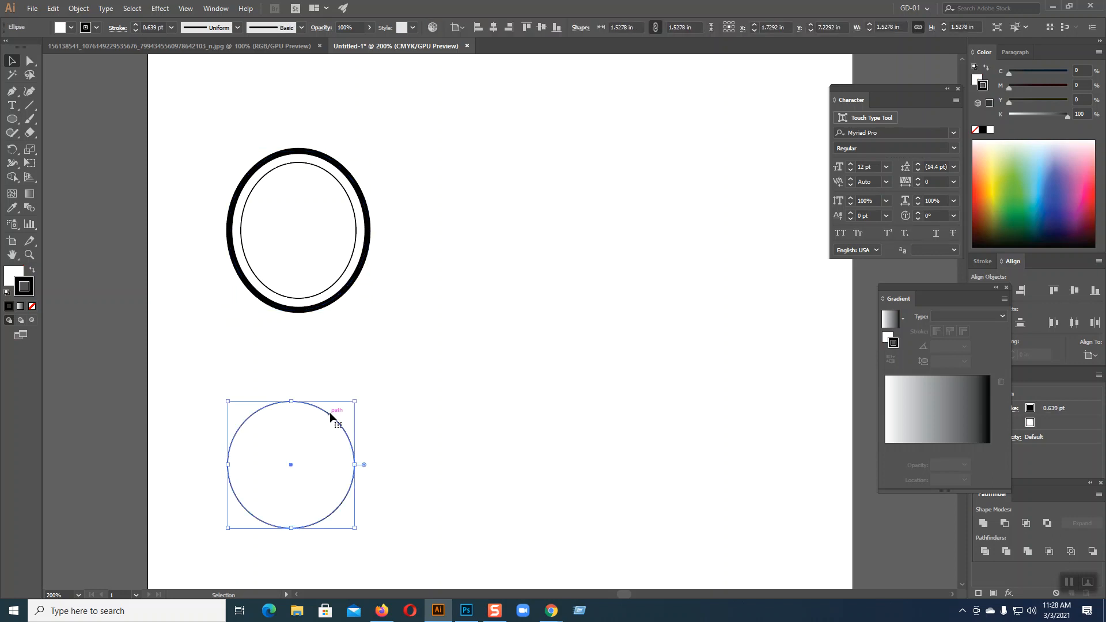
click(79, 8)
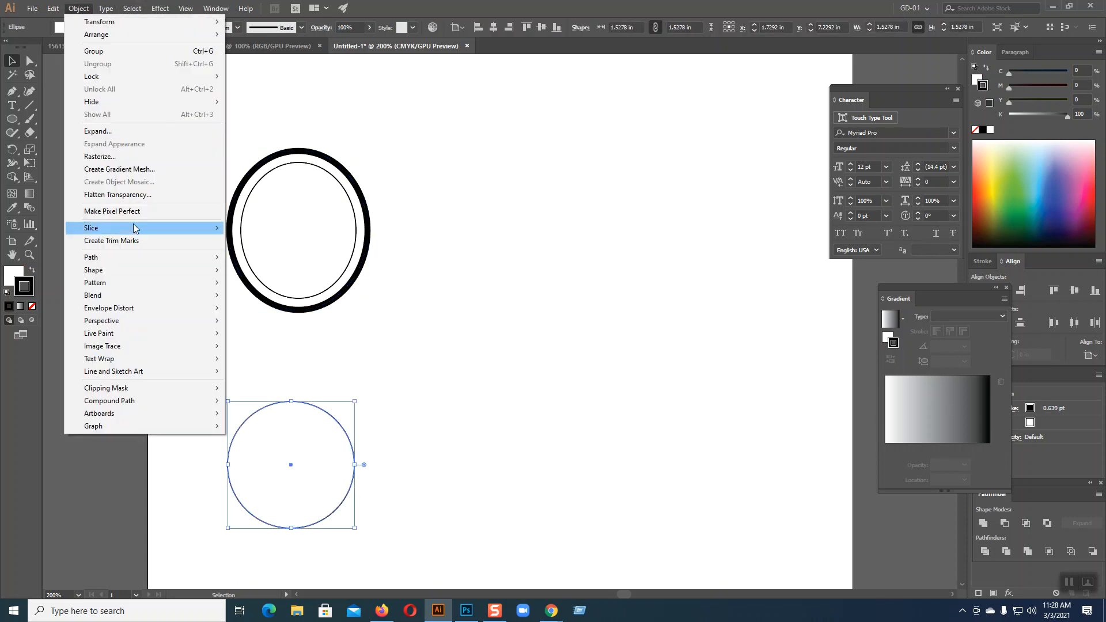
mouse_move(142, 259)
click(275, 299)
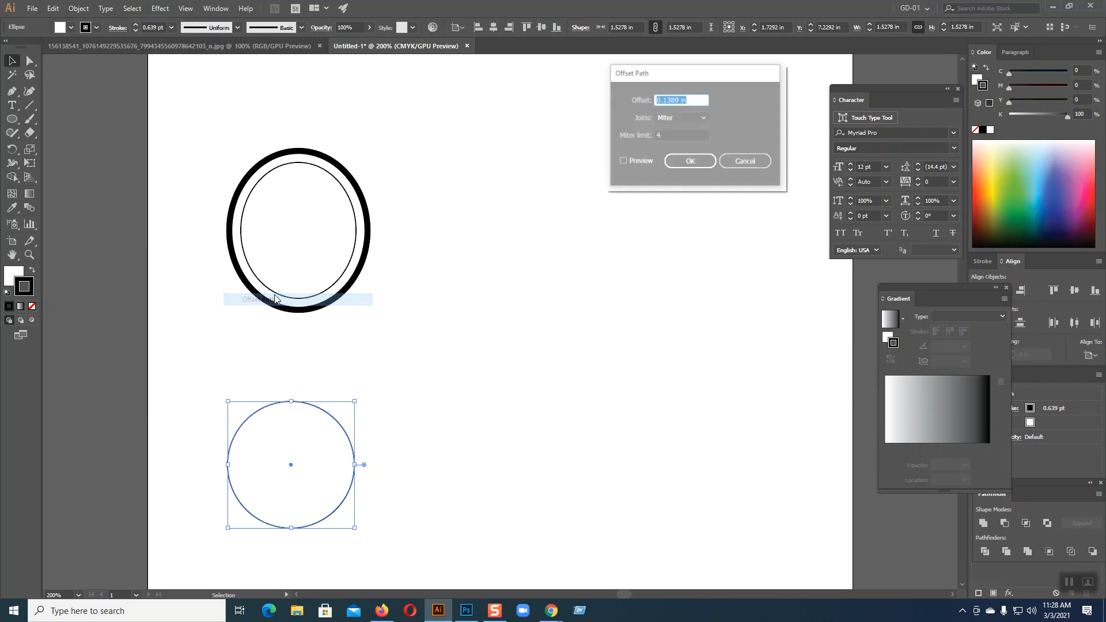
click(622, 161)
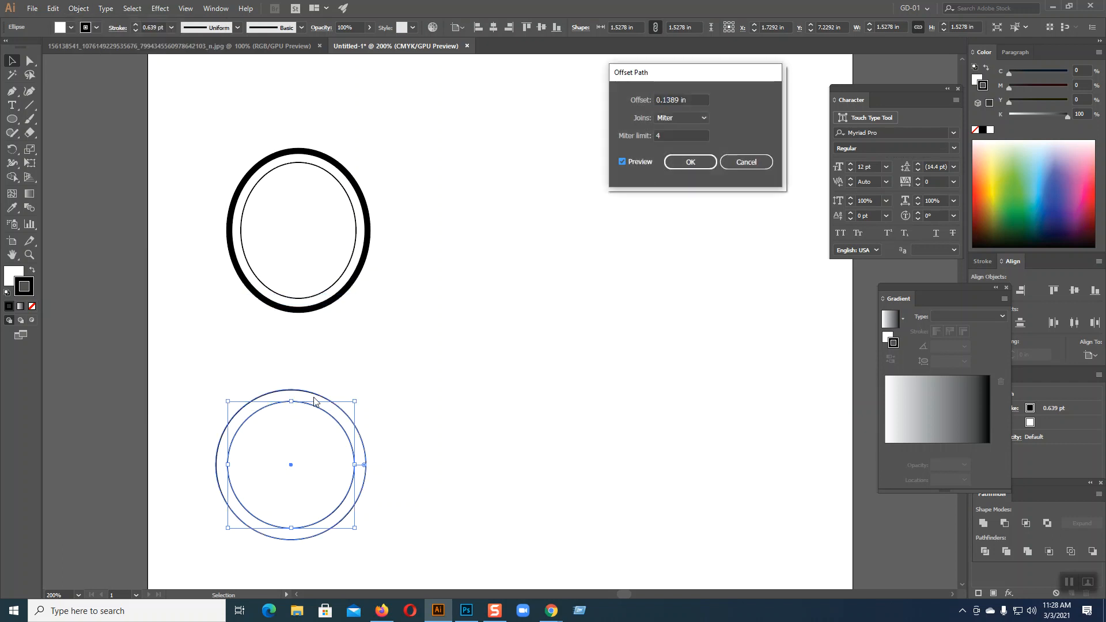
click(691, 162)
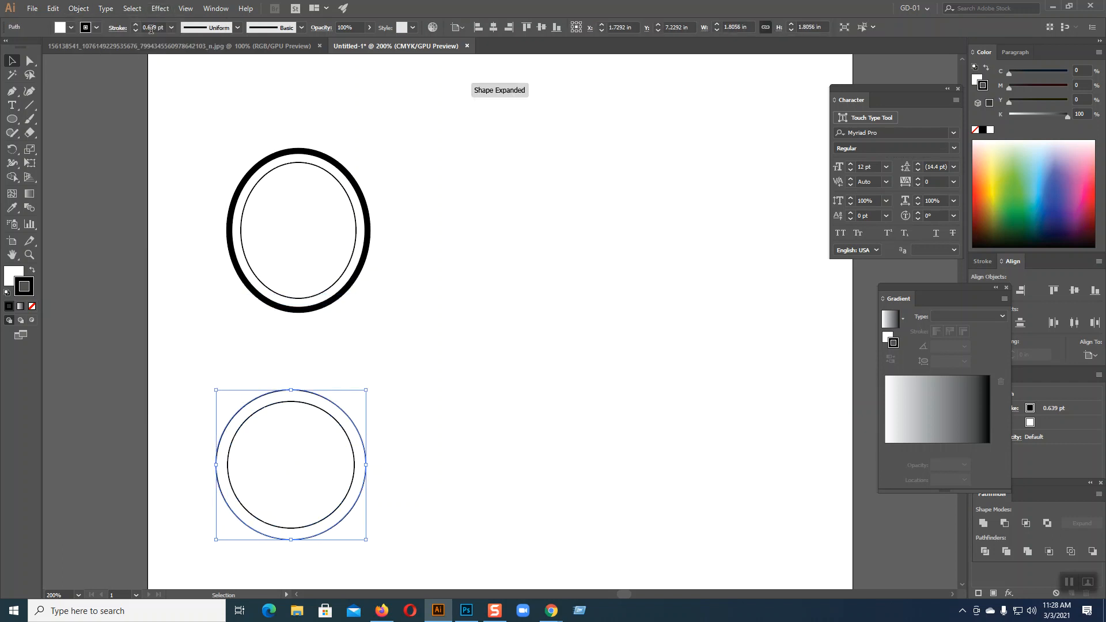
Set the outer circle's stroke weight to 5 pt to match the outer ellipse.
click(299, 154)
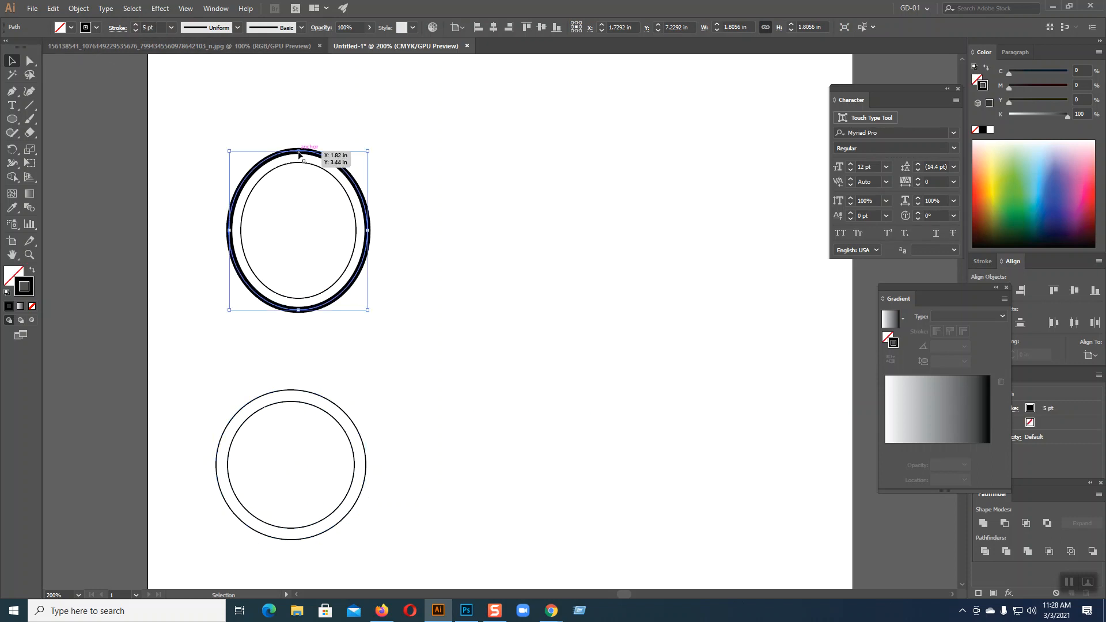
click(327, 399)
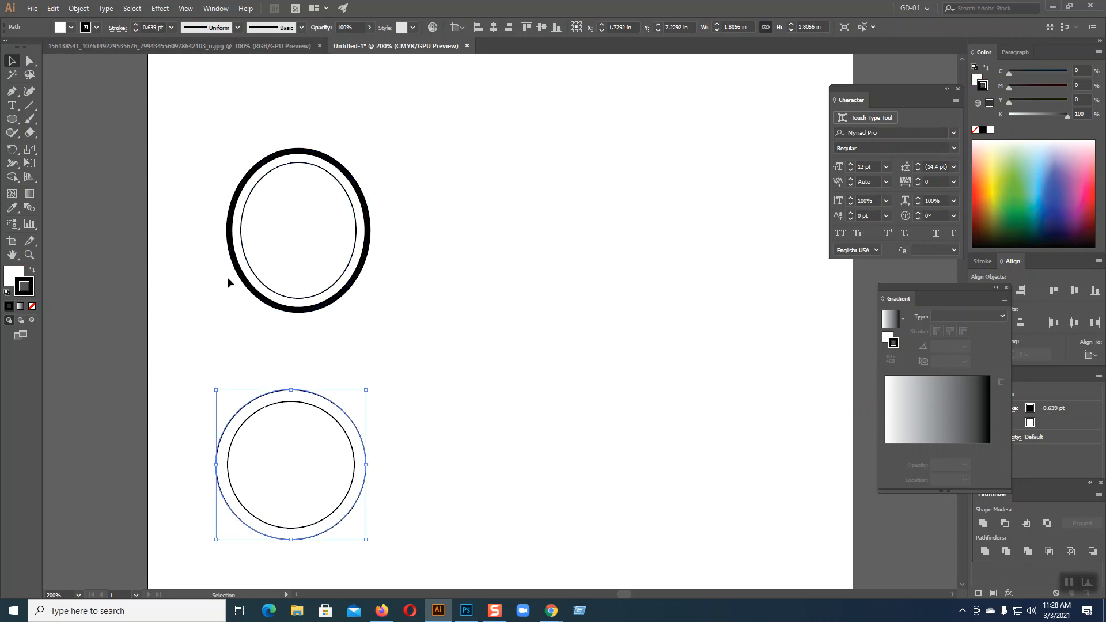
click(136, 24)
click(135, 24)
click(136, 25)
click(136, 25)
click(136, 25)
click(475, 291)
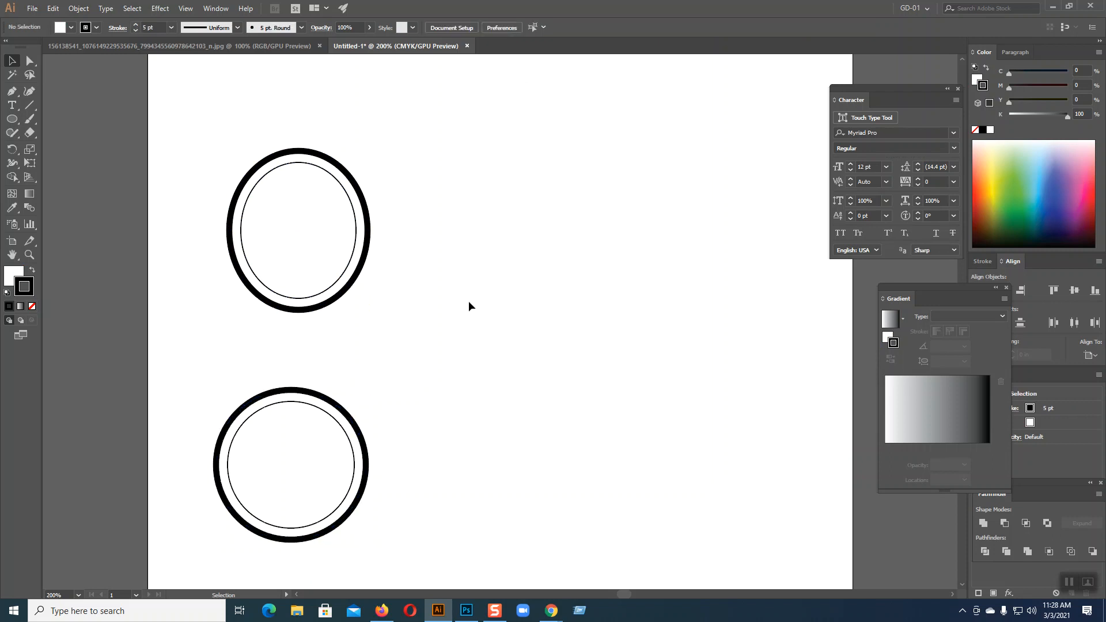
Turn the outer circle's stroke into a dashed line with 12 pt dashes and 2 pt gaps.
click(357, 426)
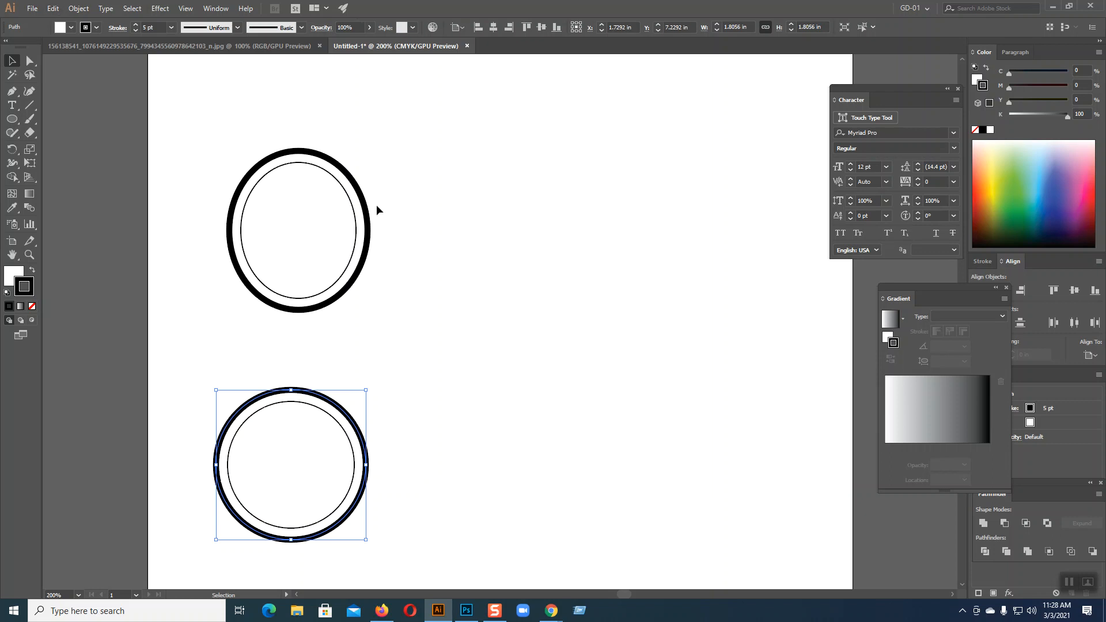
click(117, 27)
click(7, 107)
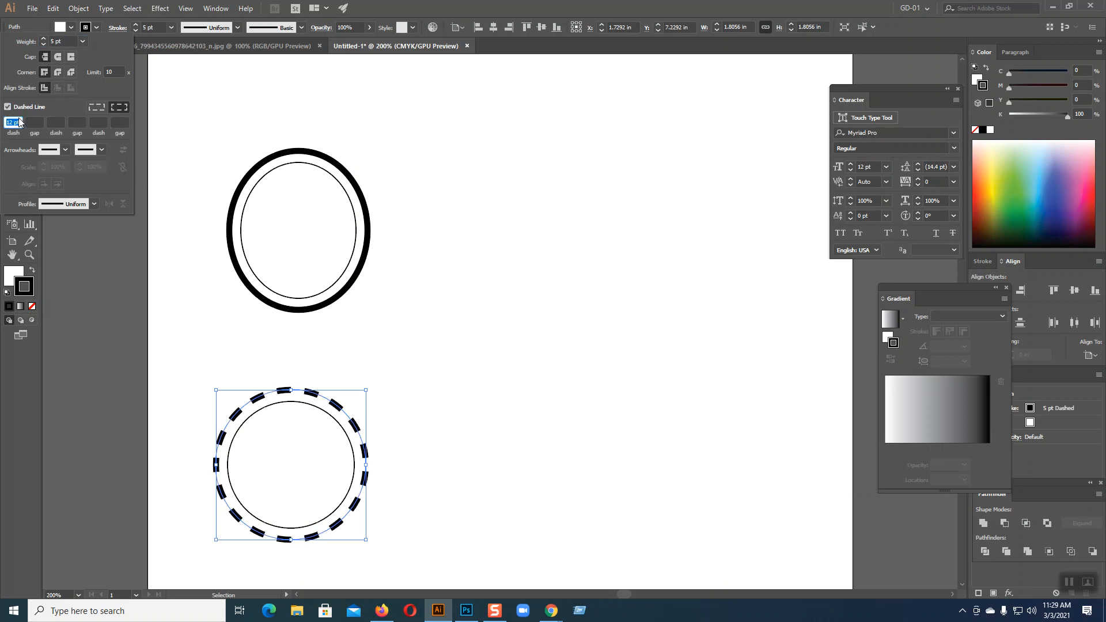
drag(14, 121, 5, 124)
click(37, 122)
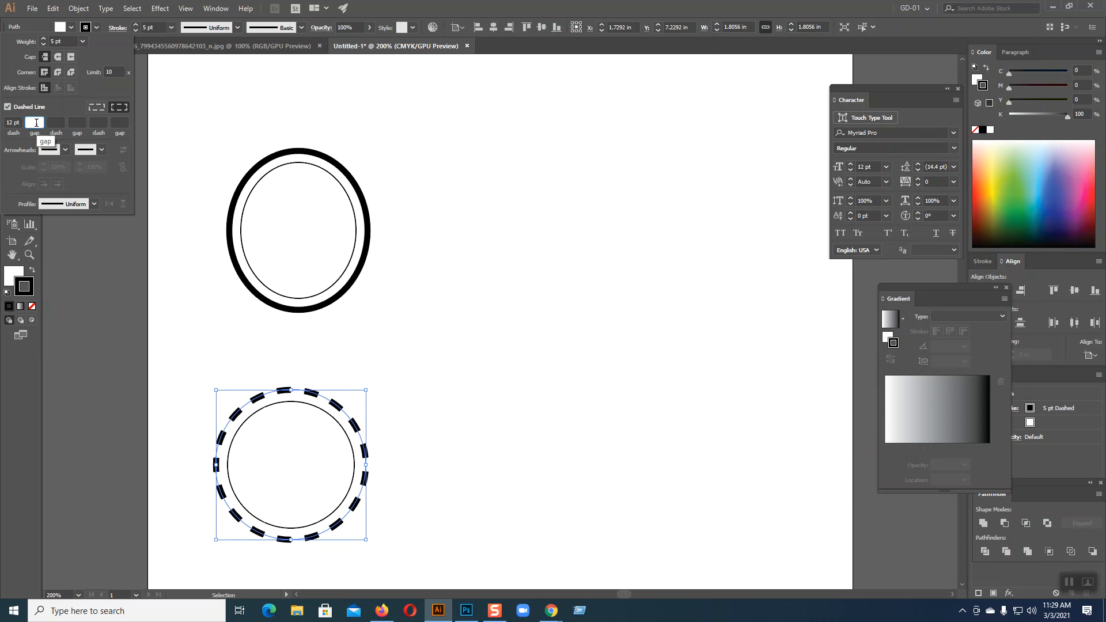
text(2)
click(281, 395)
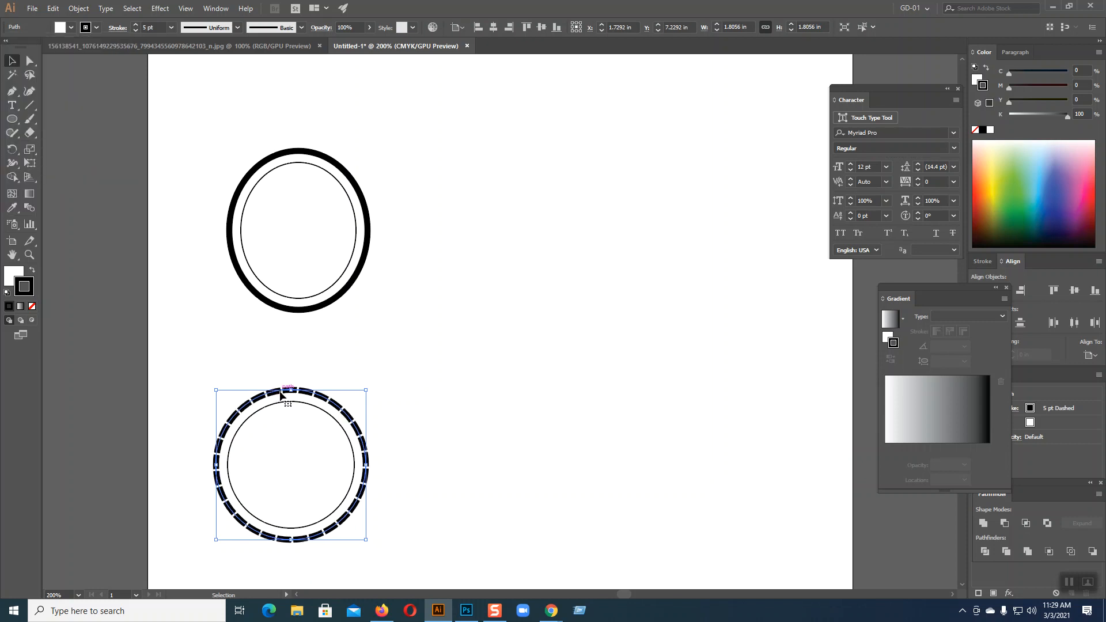
Try a 5 pt dash length on the outer circle's dashed stroke and undo it.
click(118, 28)
click(4, 123)
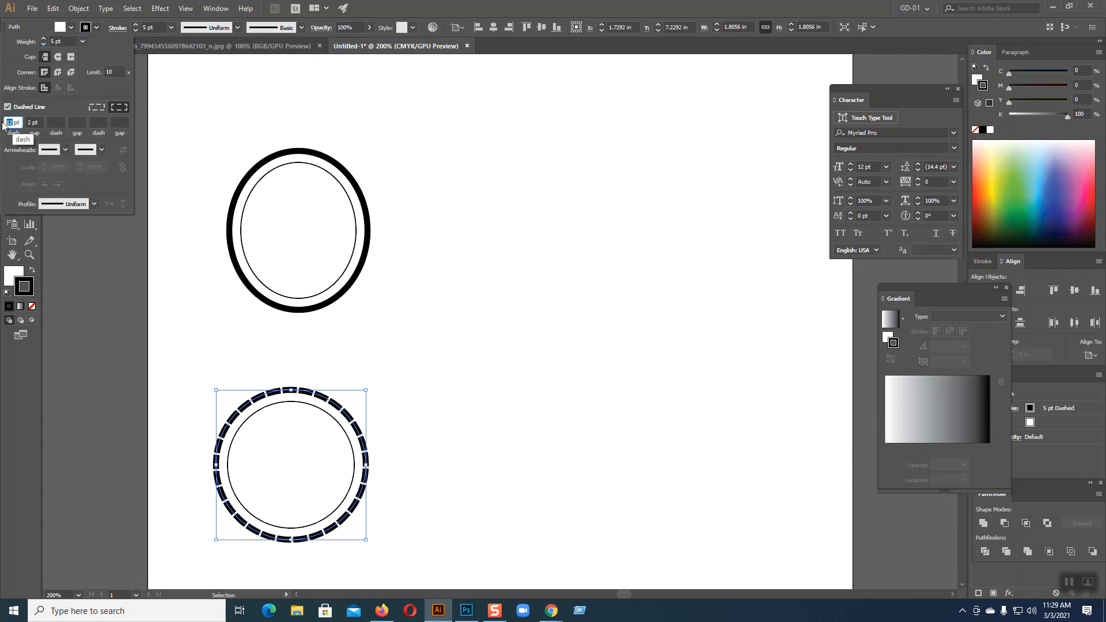
text(5)
click(260, 398)
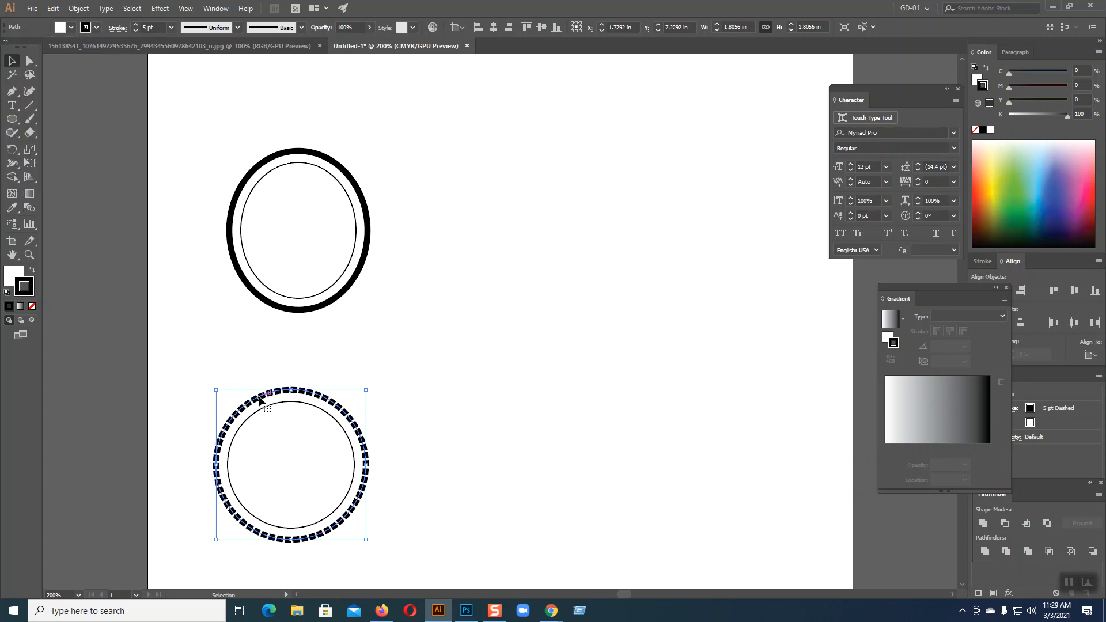
key(a)
key(v)
Set the dash length of the outer circle's stroke to 20 pt.
click(114, 29)
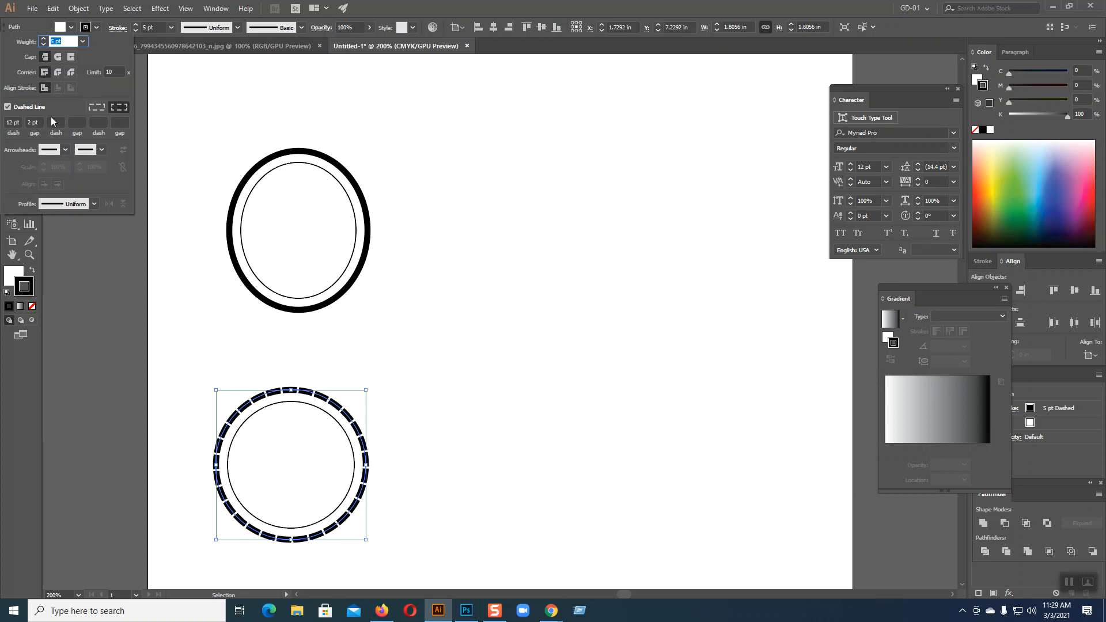
double_click(5, 122)
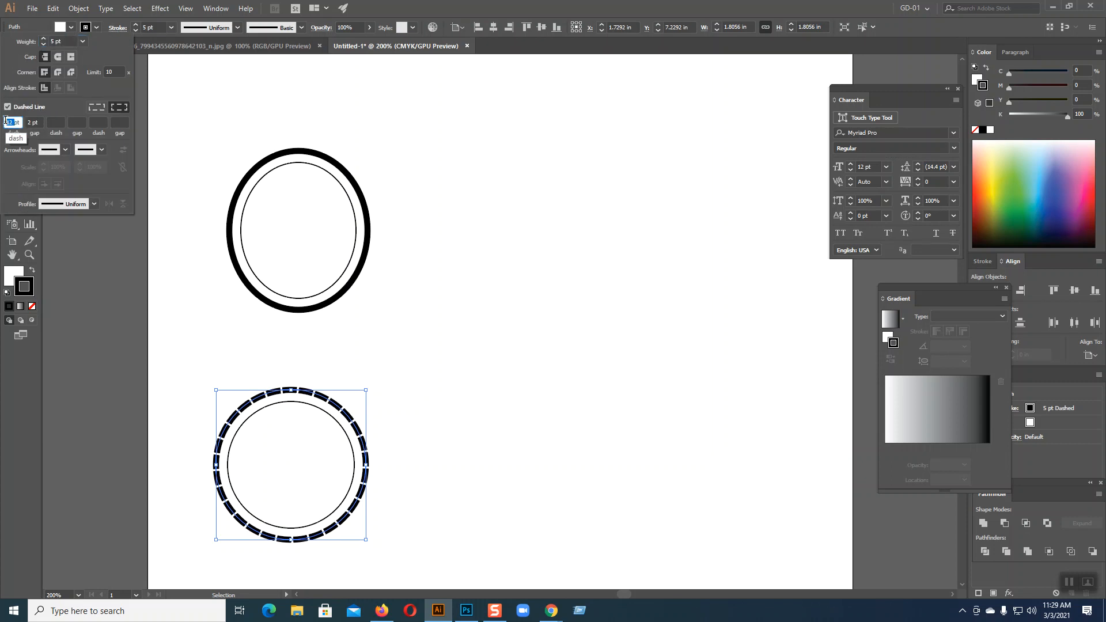
text(5)
text(2)
key(Return)
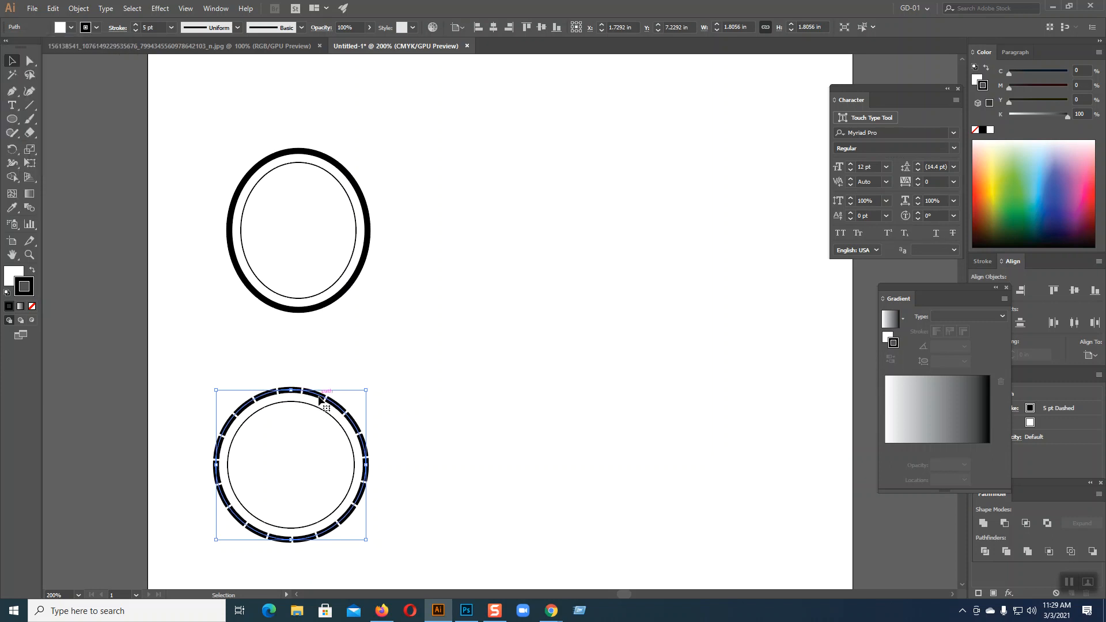
Set the outer circle's dashed stroke to 50 pt dashes with 10 pt gaps and deselect it.
click(110, 29)
double_click(12, 122)
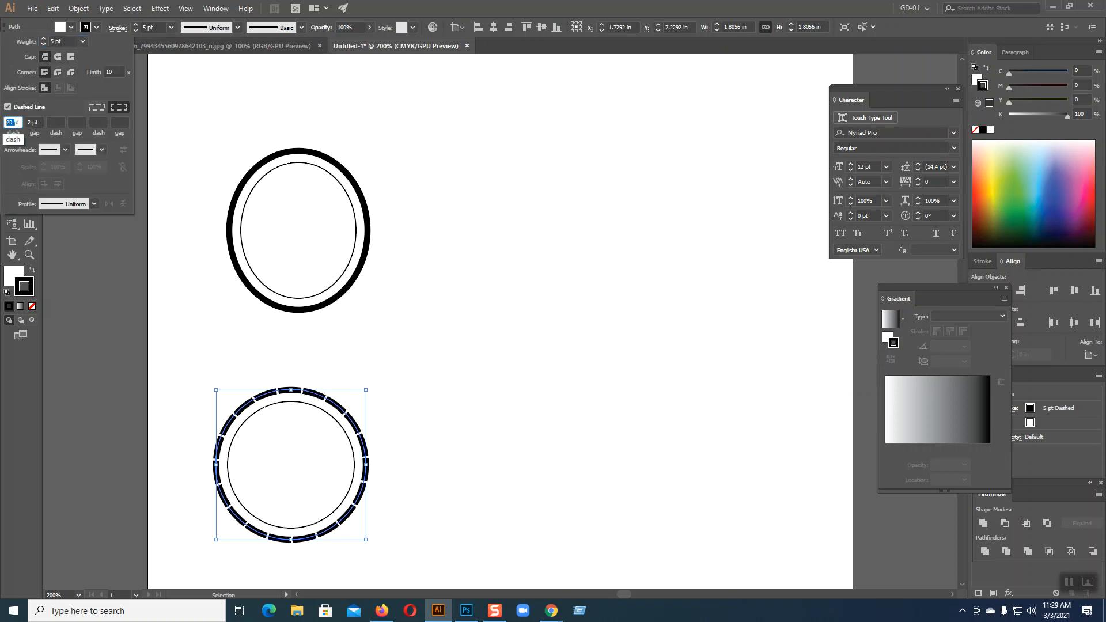
text(50)
key(Return)
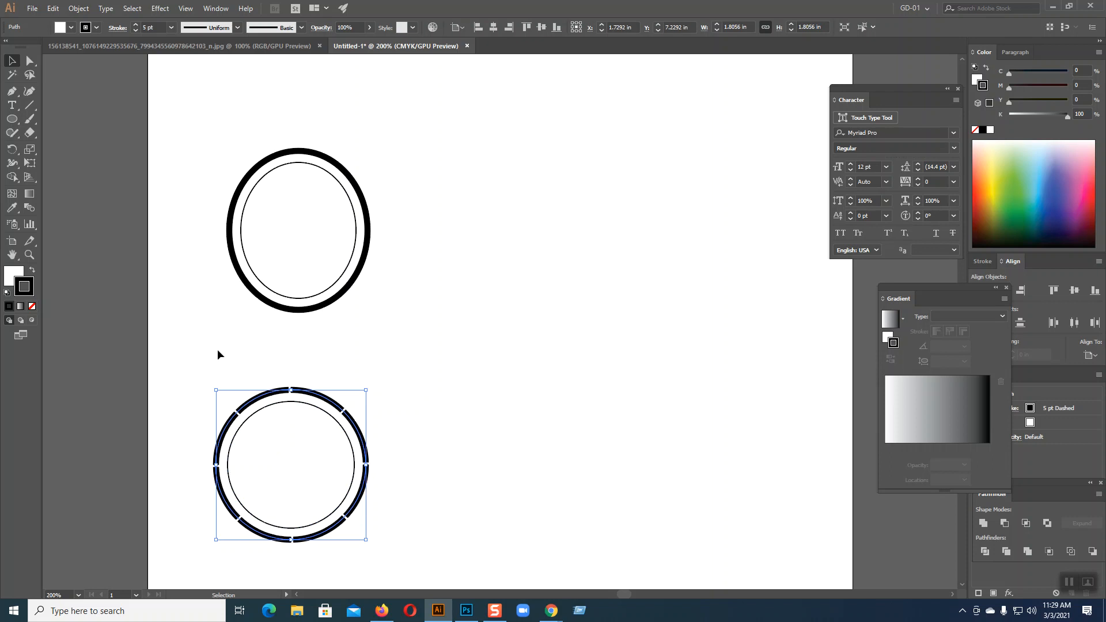
click(117, 28)
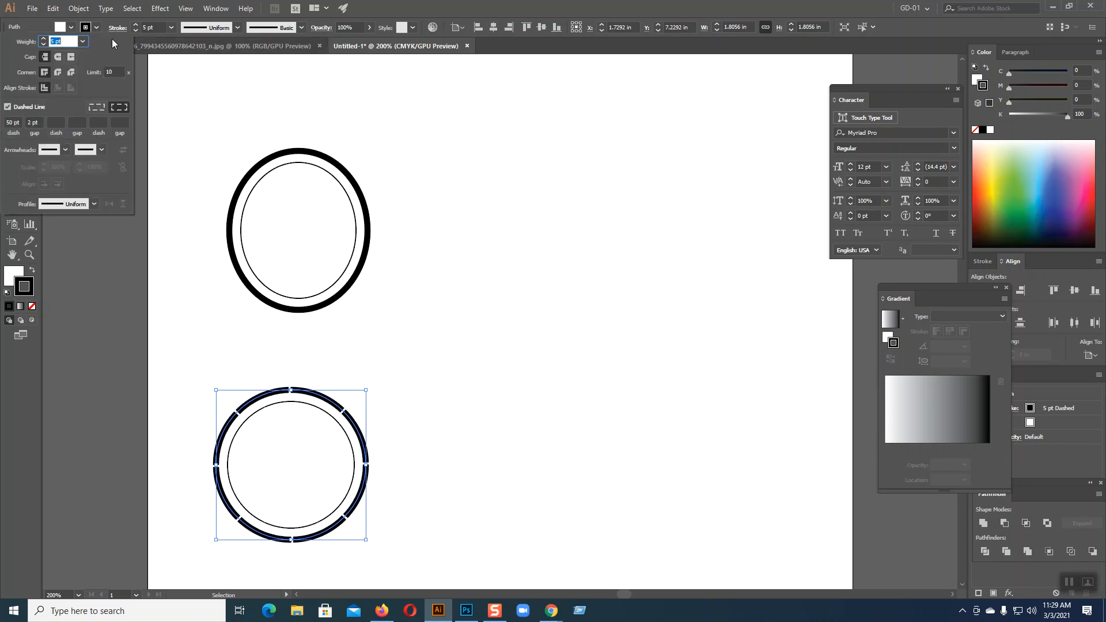
click(27, 123)
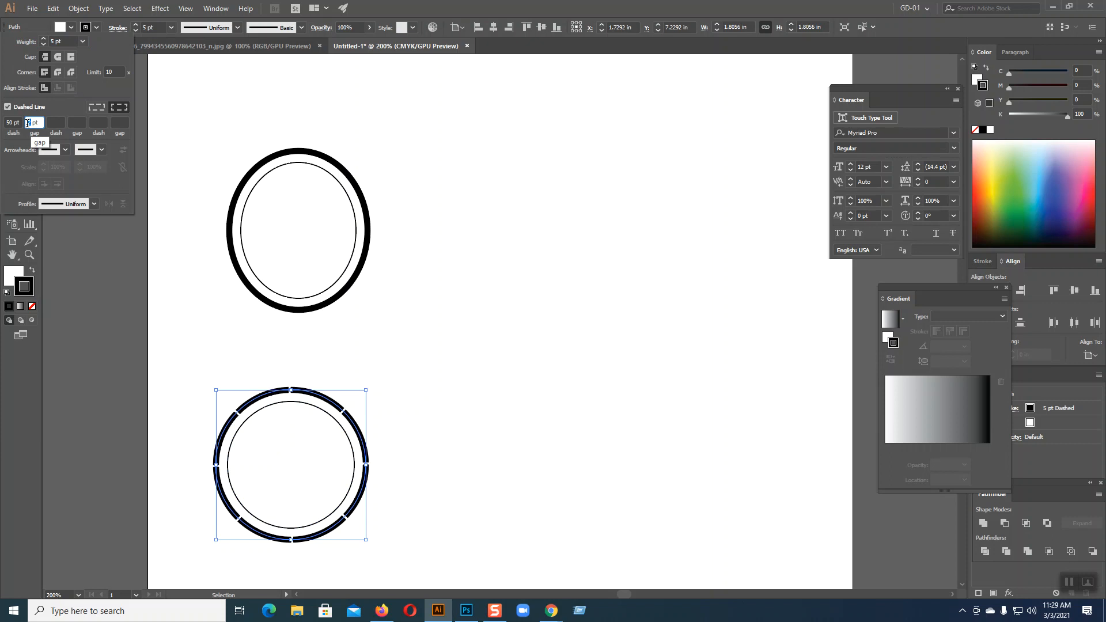
text(10)
click(266, 395)
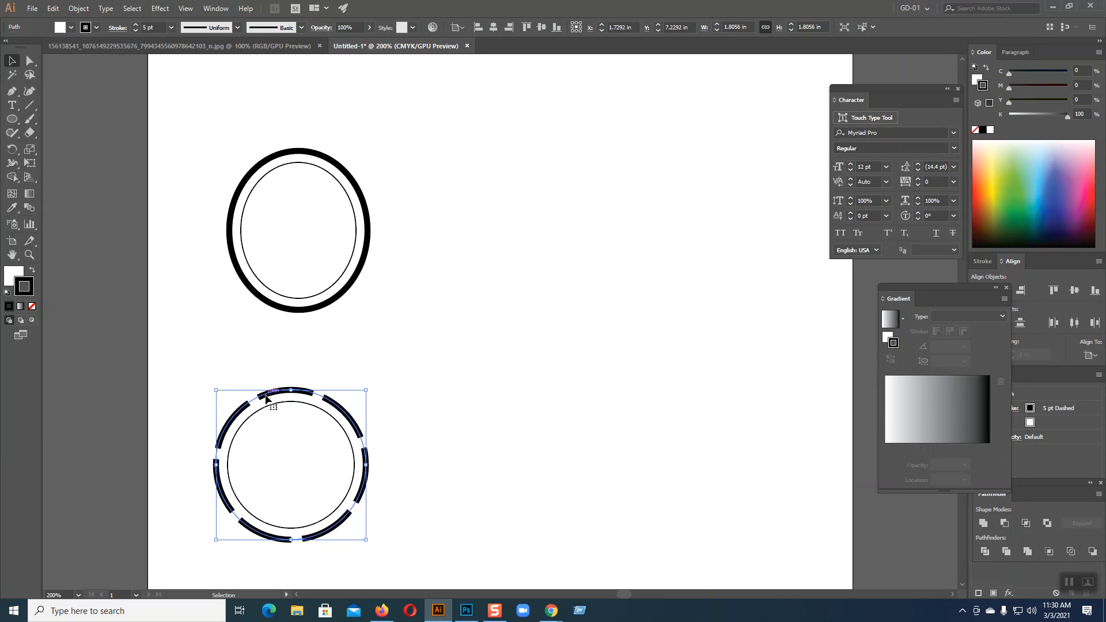
click(417, 412)
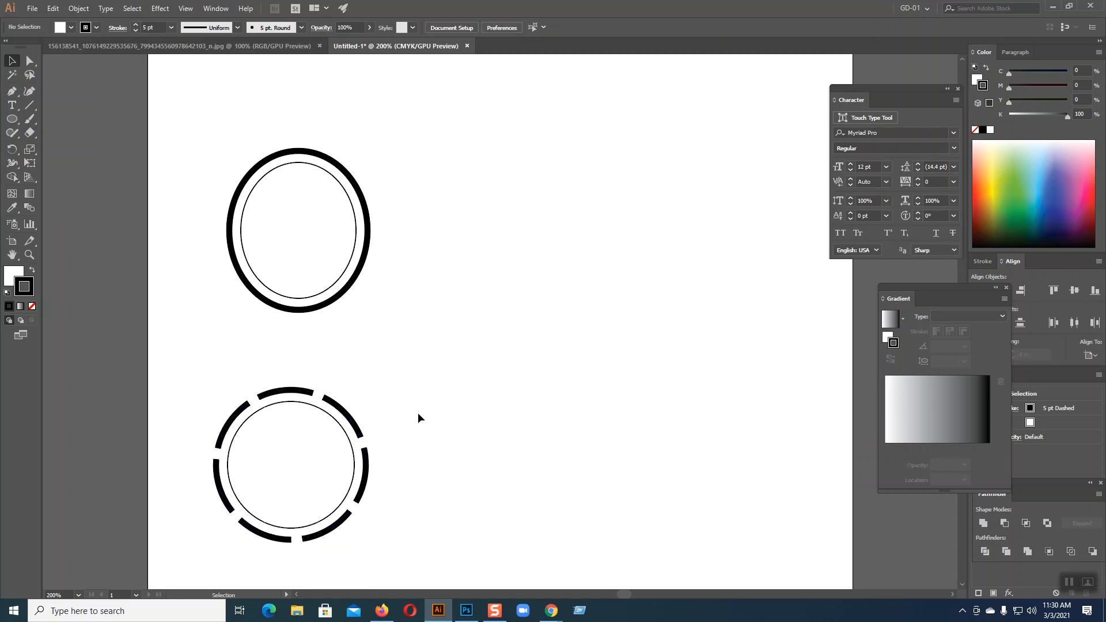
Apply a dashed stroke with 50 pt dashes and 10 pt gaps to the outer ellipse and deselect it.
scroll(417, 413, down, 1)
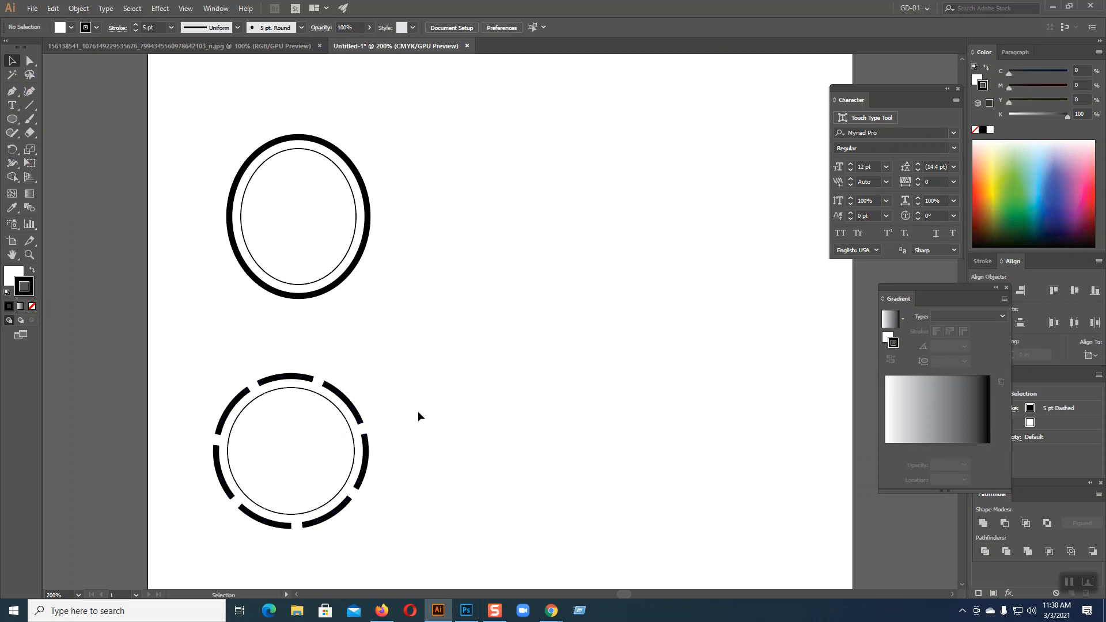
click(326, 291)
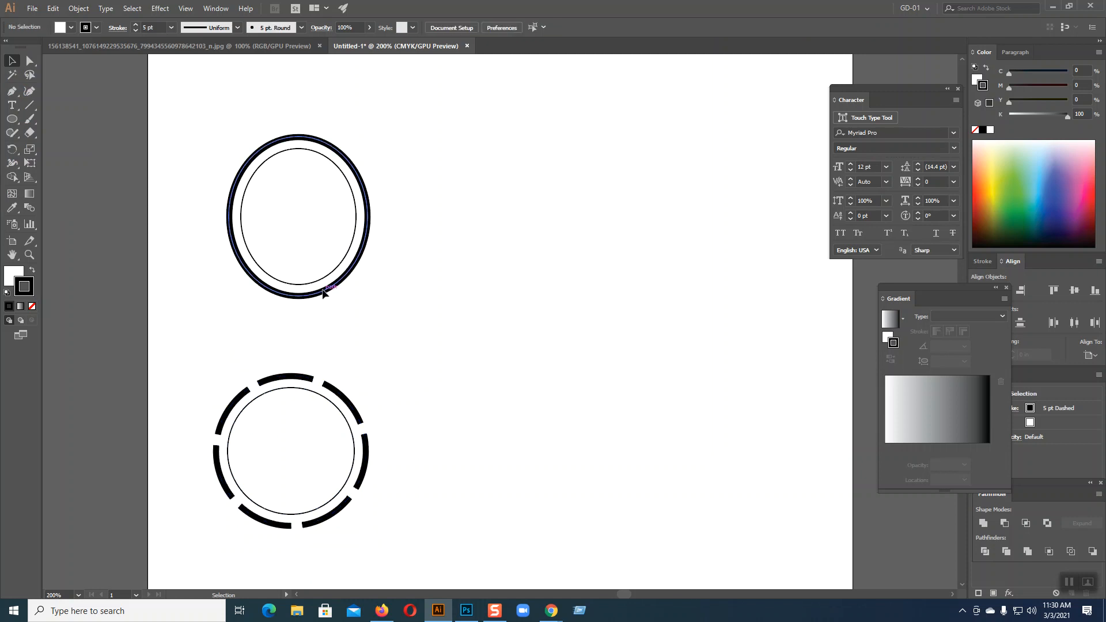
click(122, 30)
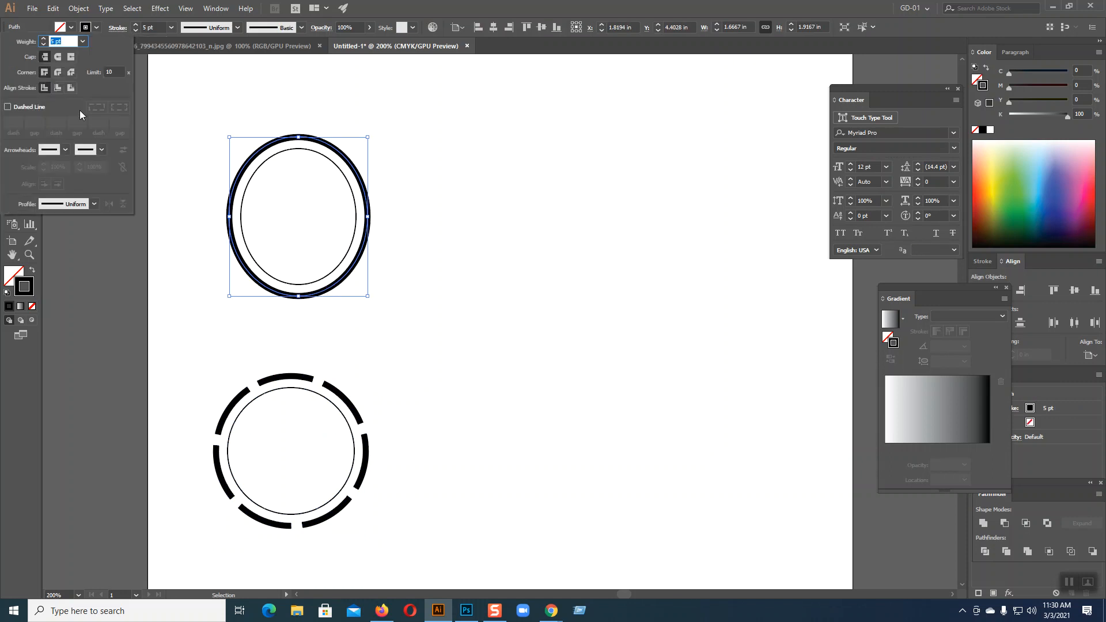
click(15, 108)
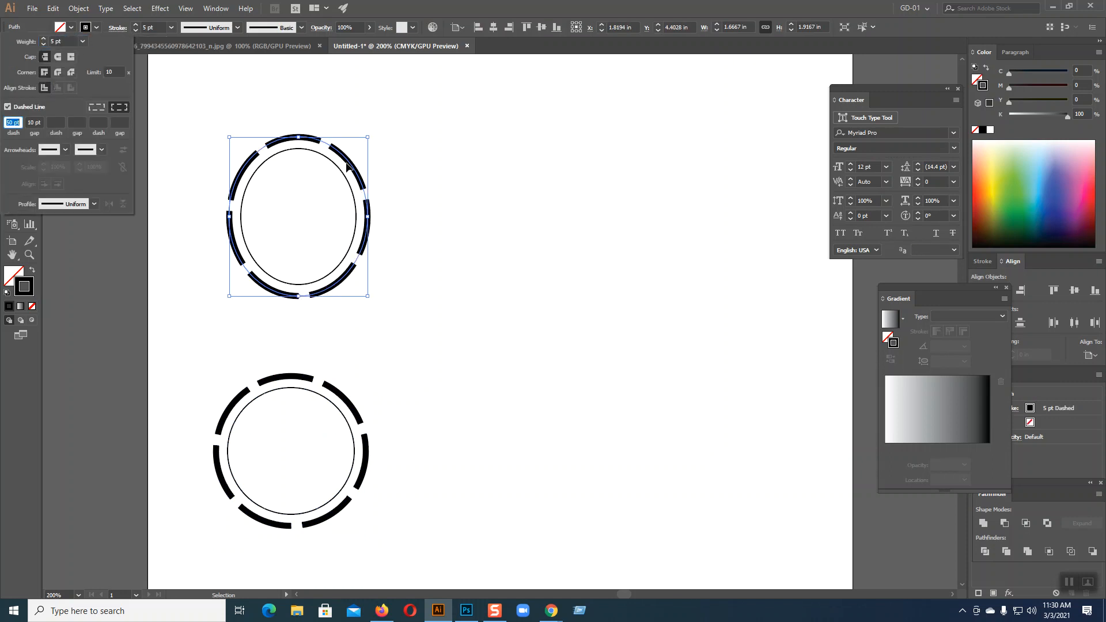
click(425, 227)
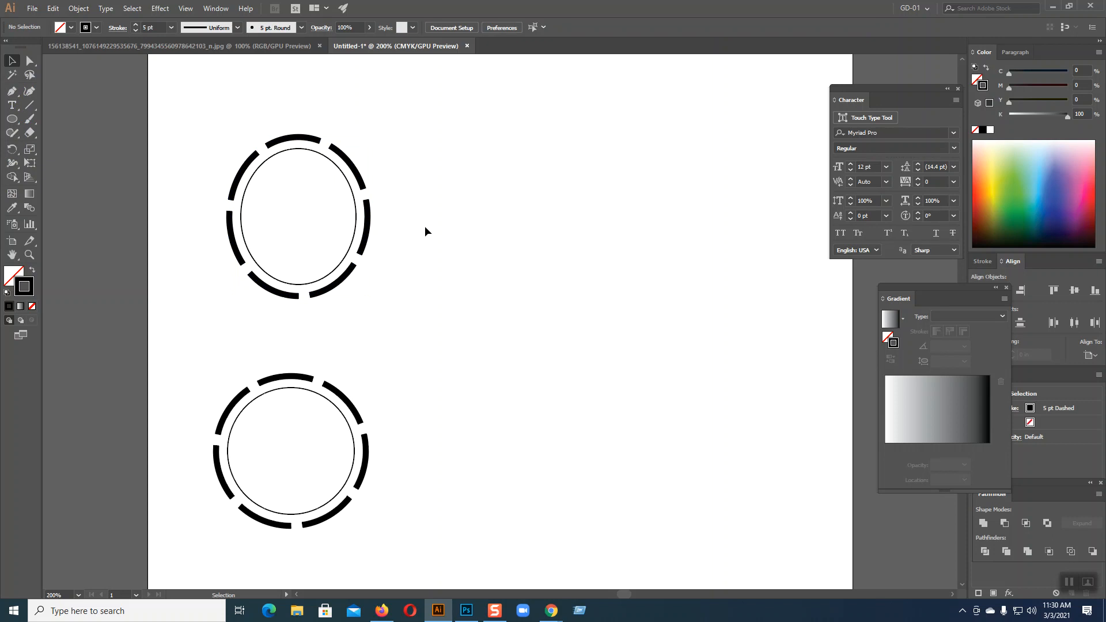
Draw a narrow vertical rectangle about 0.17 in wide and 0.82 in tall from the inner ellipse's centre to its lower edge.
click(355, 239)
click(354, 241)
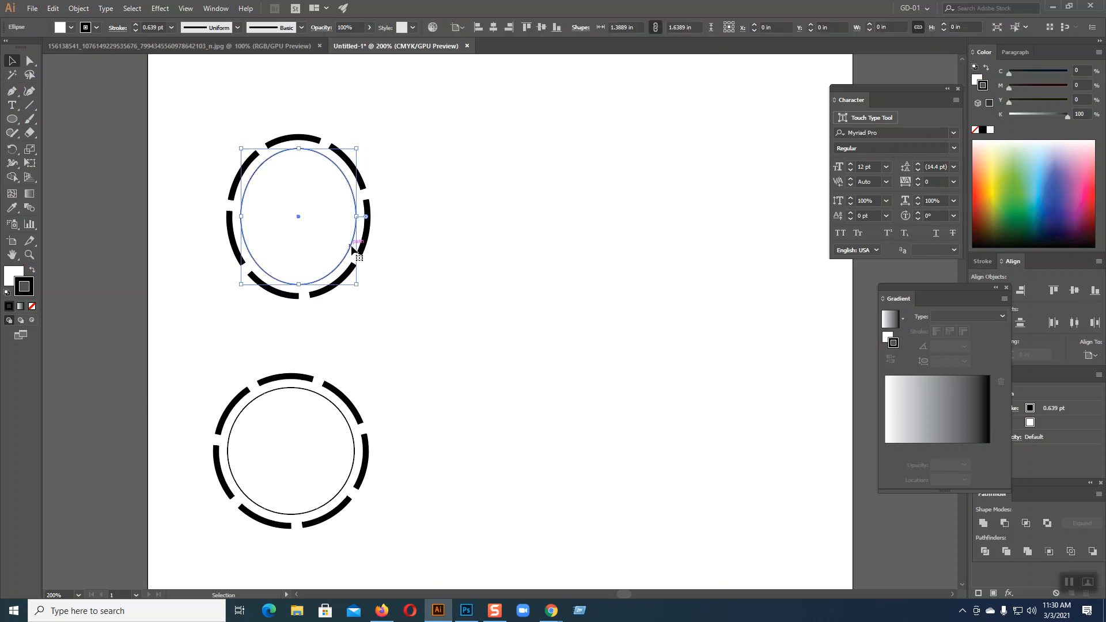
click(54, 187)
drag(12, 119, 64, 118)
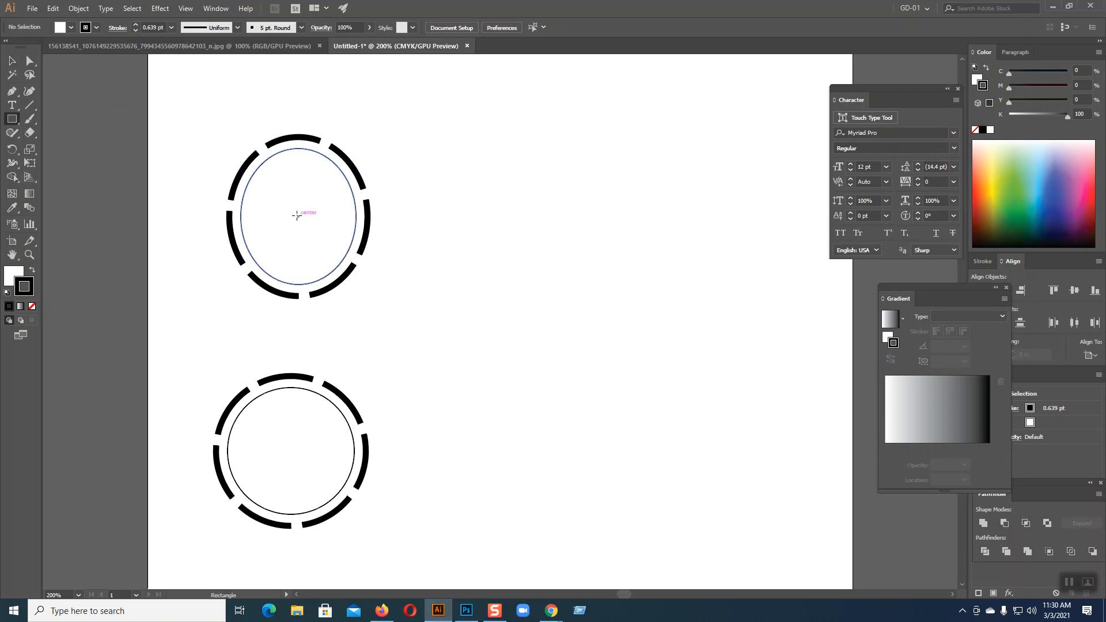
drag(298, 217, 313, 284)
click(11, 60)
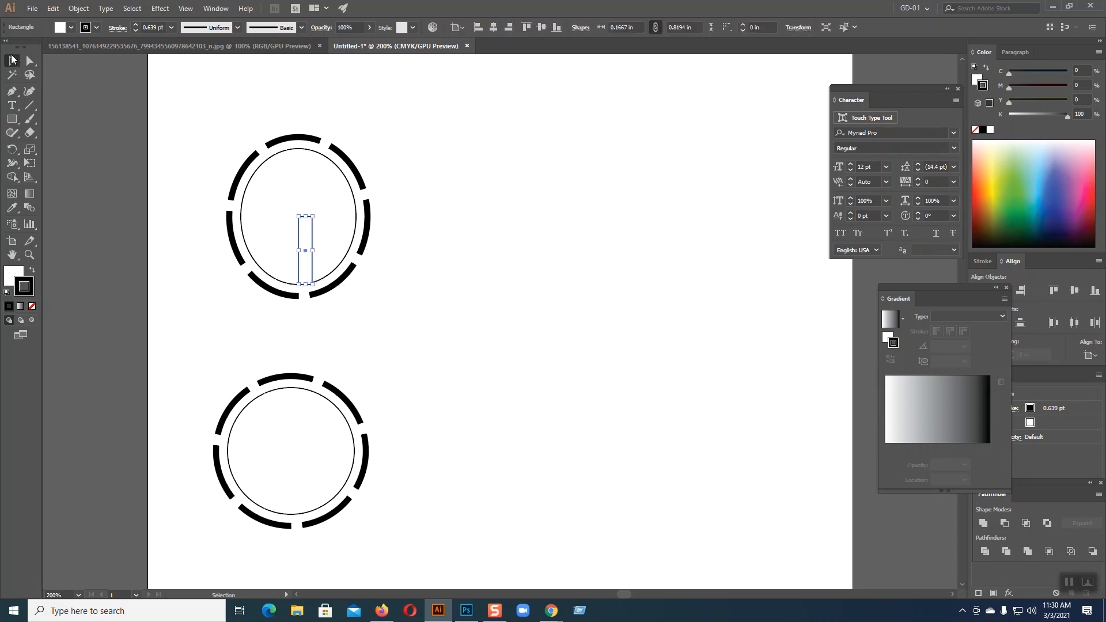
Give the narrow rectangle inside the ellipse a solid black fill and no stroke.
click(32, 270)
click(33, 306)
click(11, 280)
drag(406, 347, 347, 351)
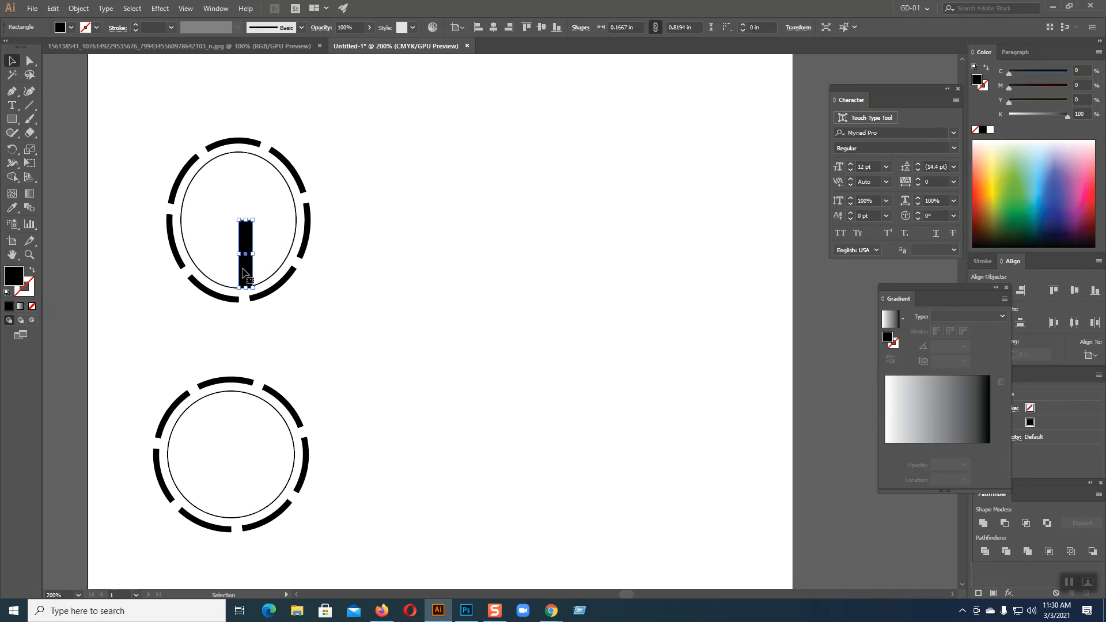
Duplicate the black bar into a row of three and heighten the middle bar to about 0.96 in and the right bar to 1.08 in.
mouse_move(242, 269)
mouse_down()
mouse_move(231, 273)
mouse_move(256, 269)
mouse_up()
key(ctrl+d)
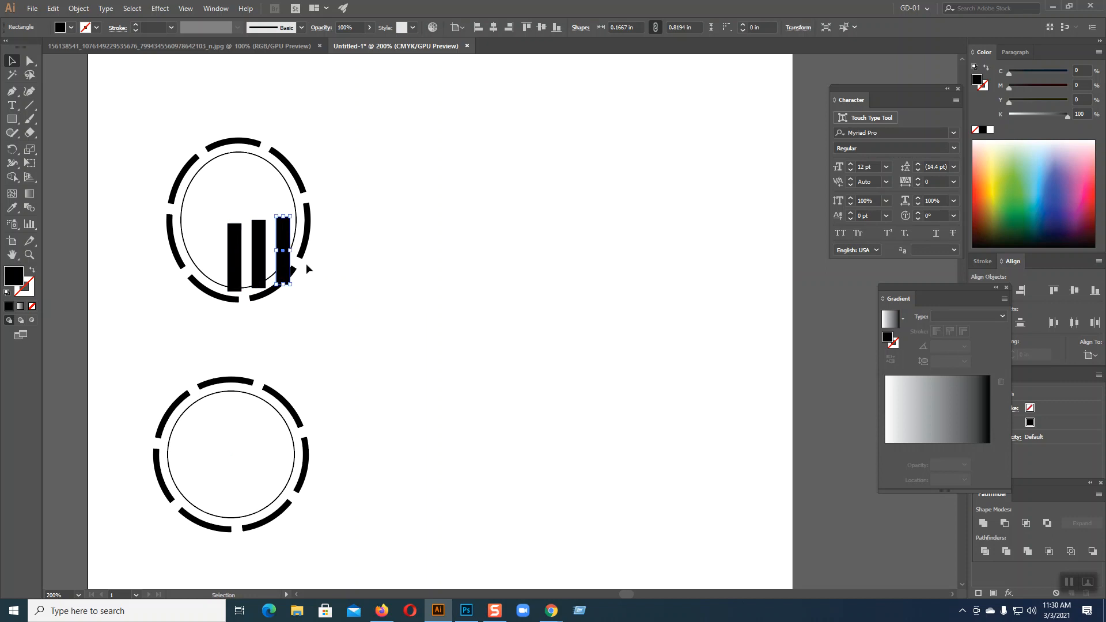
drag(283, 217, 258, 210)
click(267, 234)
key(ctrl+z)
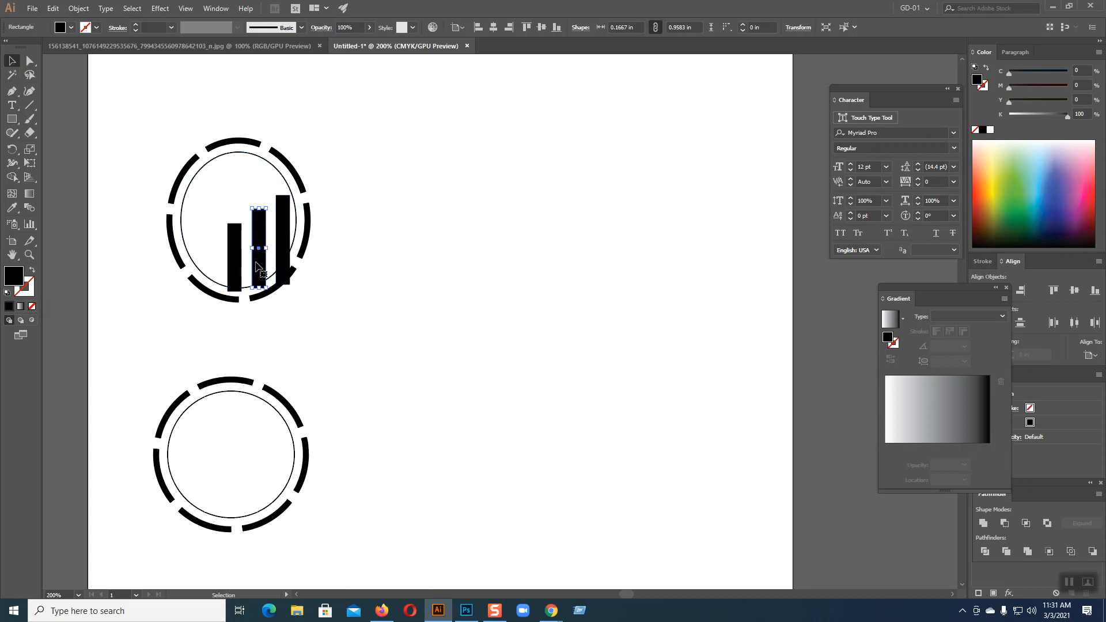
Shift the middle and right bars slightly to the left to narrow the gaps between the three bars.
drag(257, 266, 255, 266)
click(279, 265)
key(Left)
key(Left)
key(Left)
key(Left)
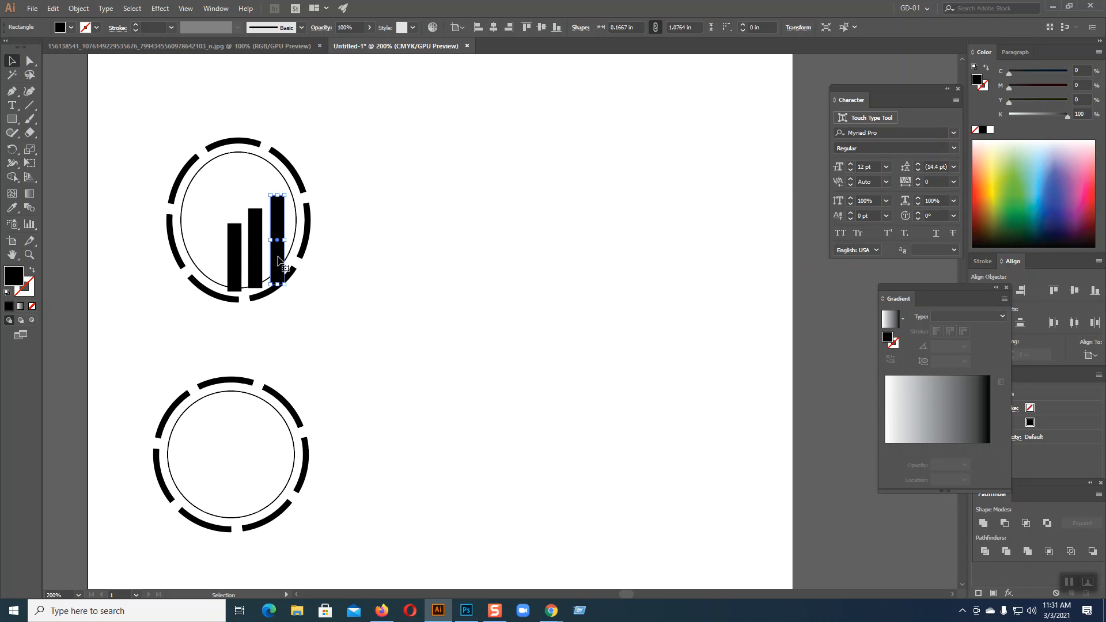
Distribute the three bars evenly in the horizontal direction relative to the selection, and deselect them.
shift+click(255, 260)
shift+click(233, 265)
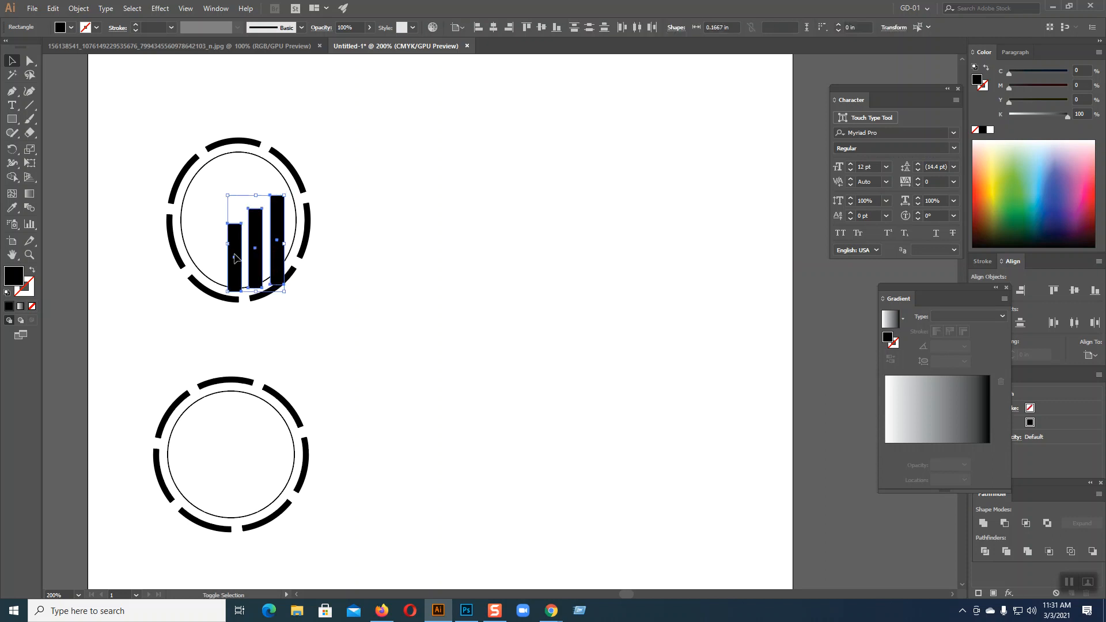
click(634, 25)
key(ctrl+z)
click(1090, 355)
click(1034, 369)
click(635, 27)
click(482, 296)
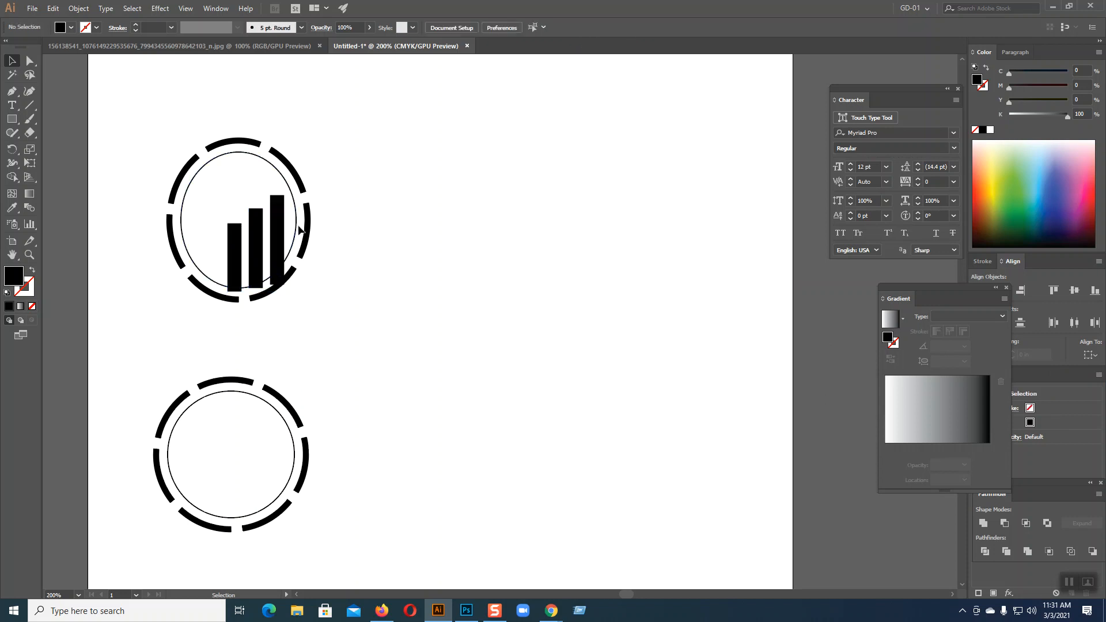
Try dividing the inner ellipse and the right bar with Pathfinder Divide, and undo it.
click(297, 232)
shift+click(281, 232)
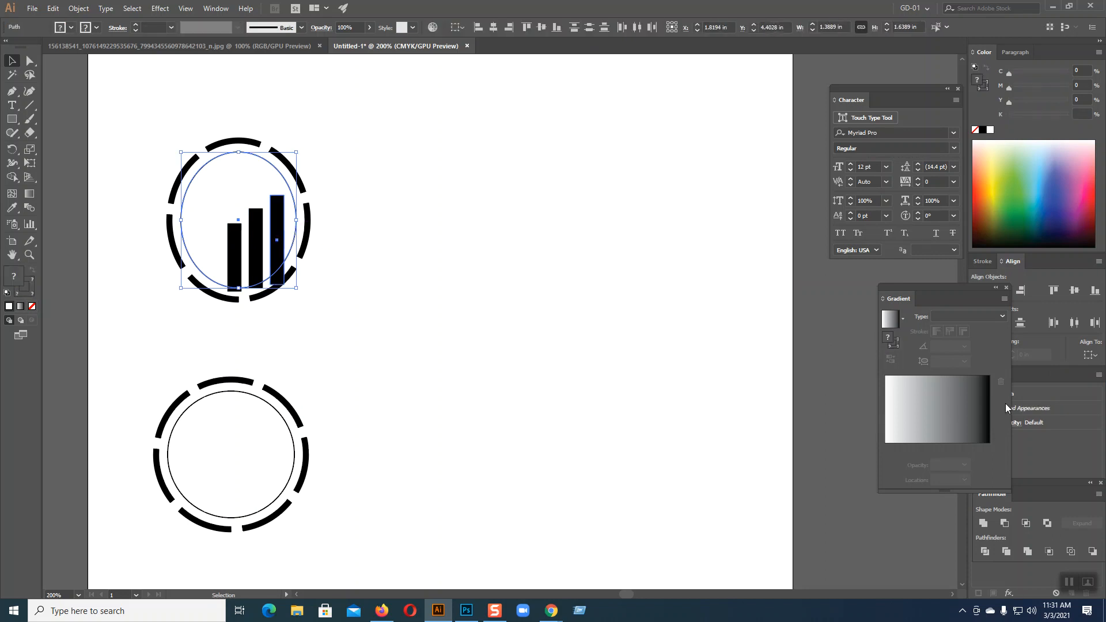
click(985, 552)
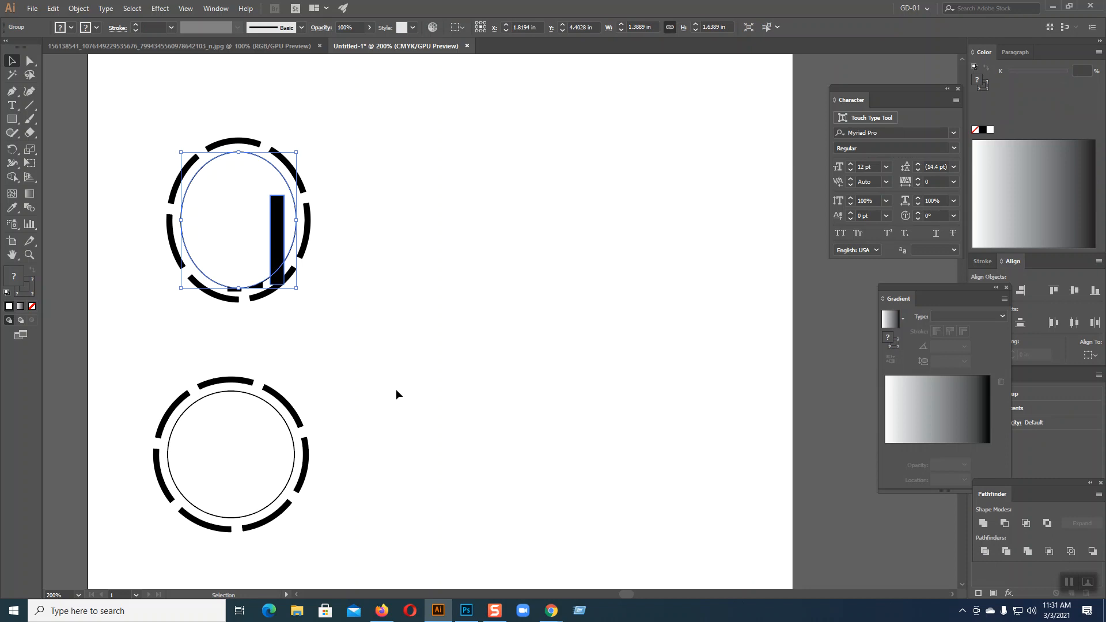
key(ctrl+z)
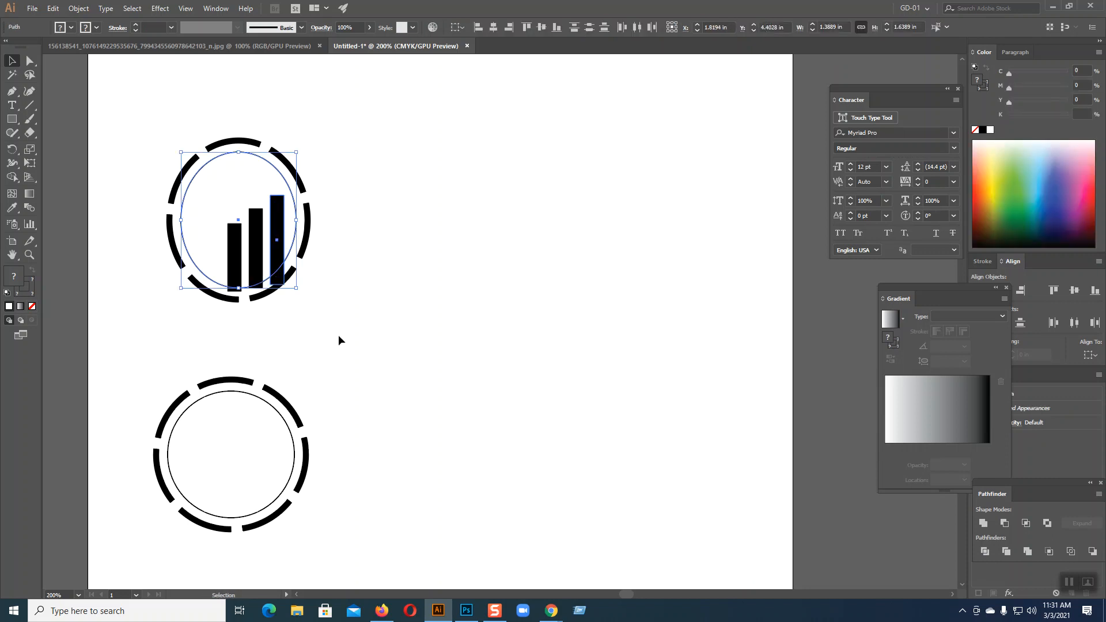
Add the middle and left bars to the selection of the inner ellipse and right bar.
shift+click(255, 245)
shift+click(238, 254)
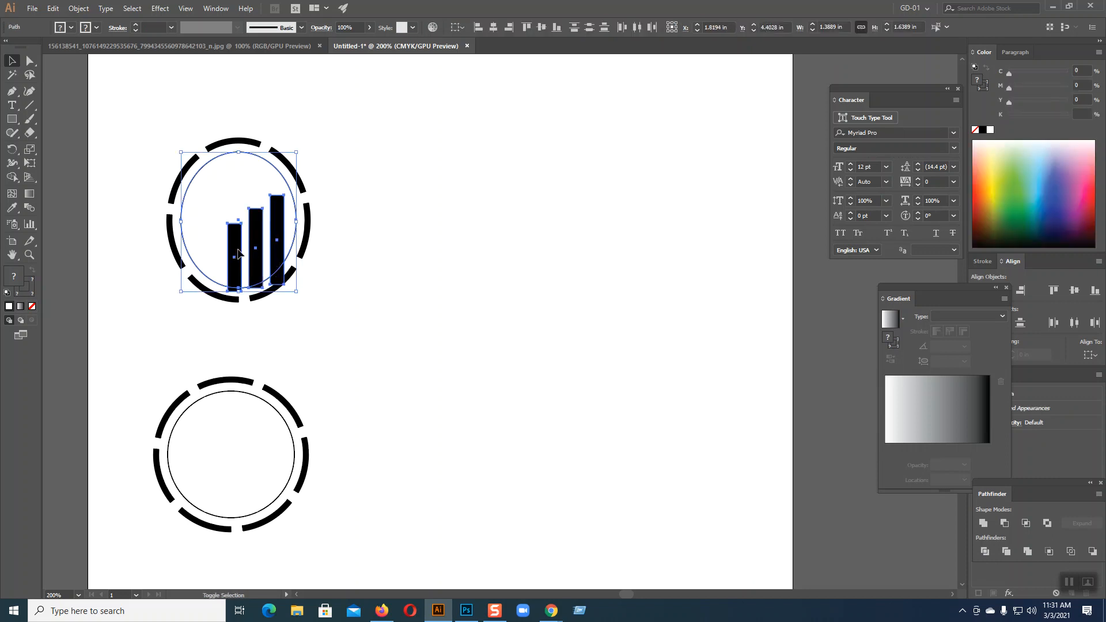
Divide the inner ellipse and three bars with Pathfinder, ungroup the result and delete the bar pieces extending below the ellipse.
click(985, 552)
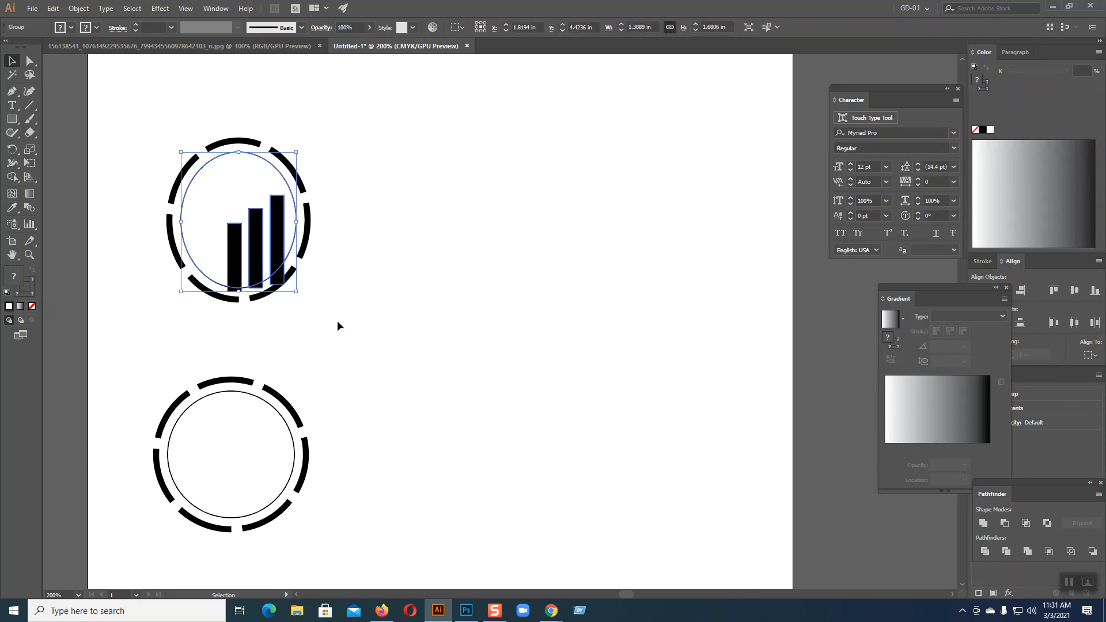
right_click(277, 242)
click(314, 324)
click(315, 275)
click(282, 280)
key(Delete)
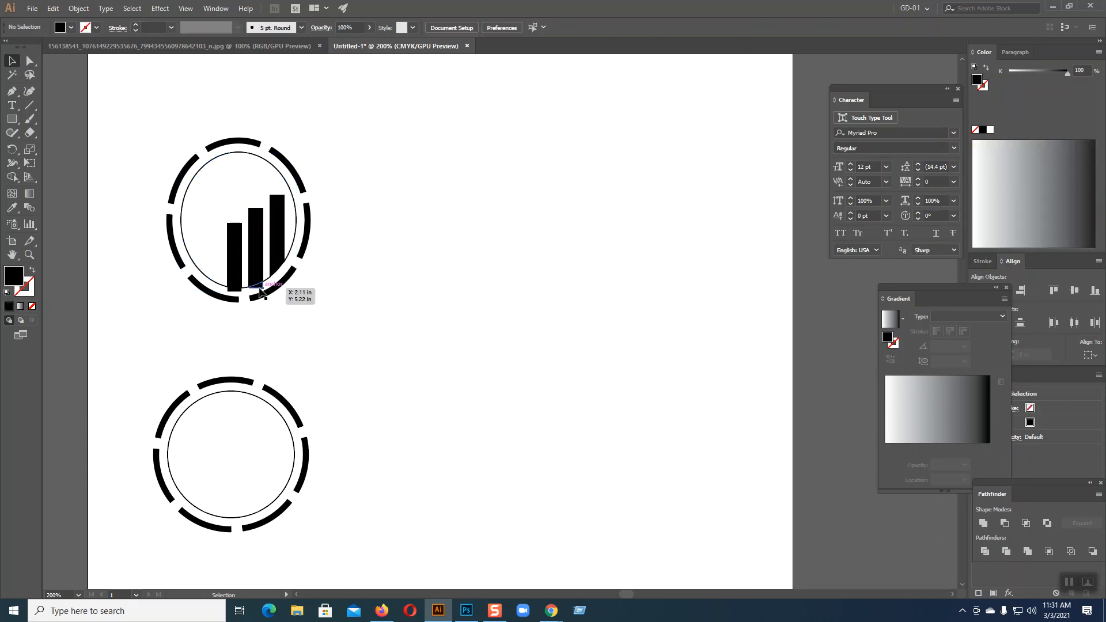
click(235, 292)
key(Delete)
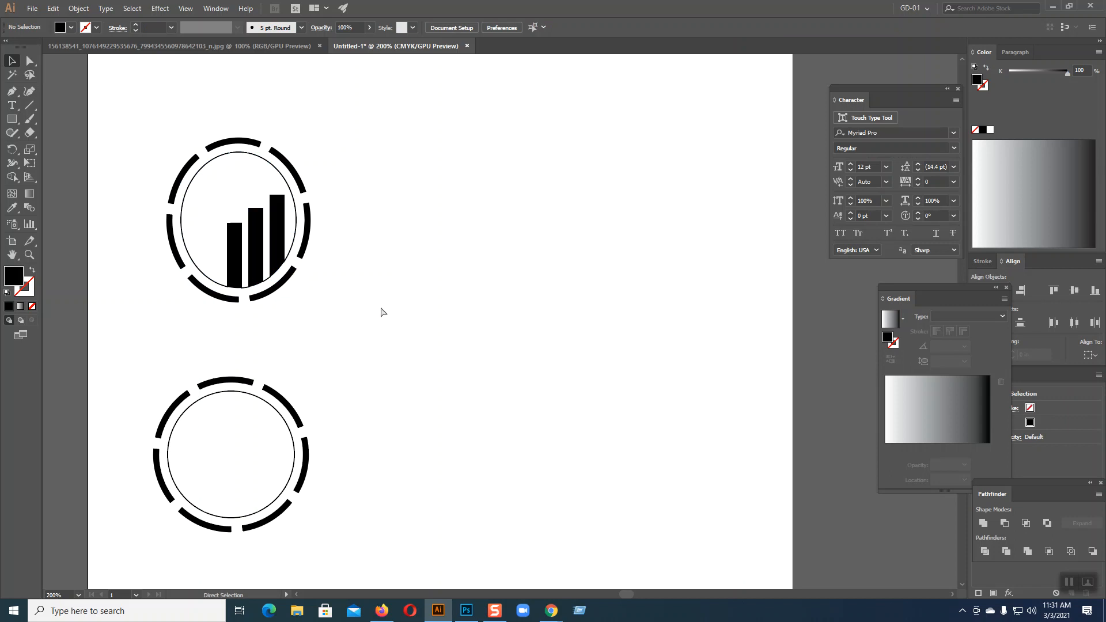
Remove the fill from the upper logo's inner ellipse, keeping its black outline.
key(ctrl+plus)
drag(401, 331, 554, 426)
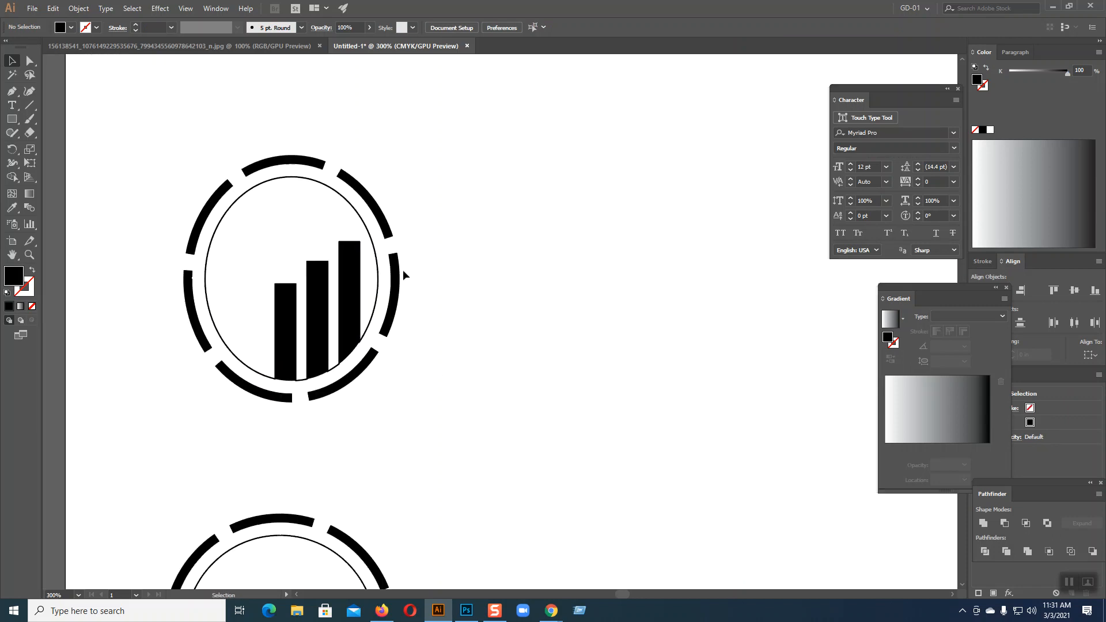
click(381, 269)
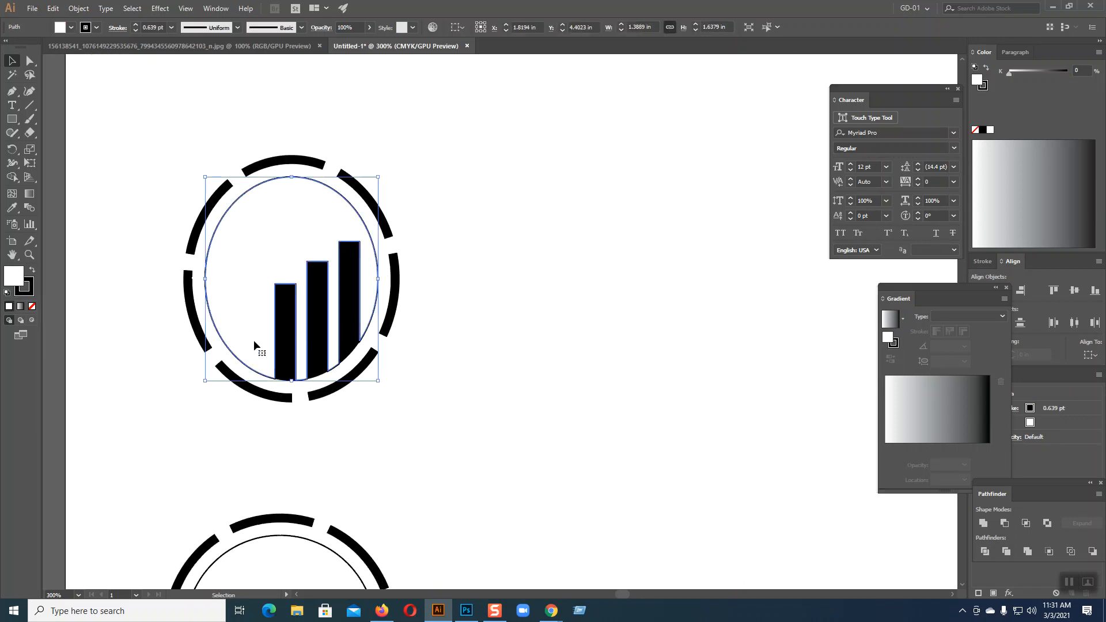
click(32, 307)
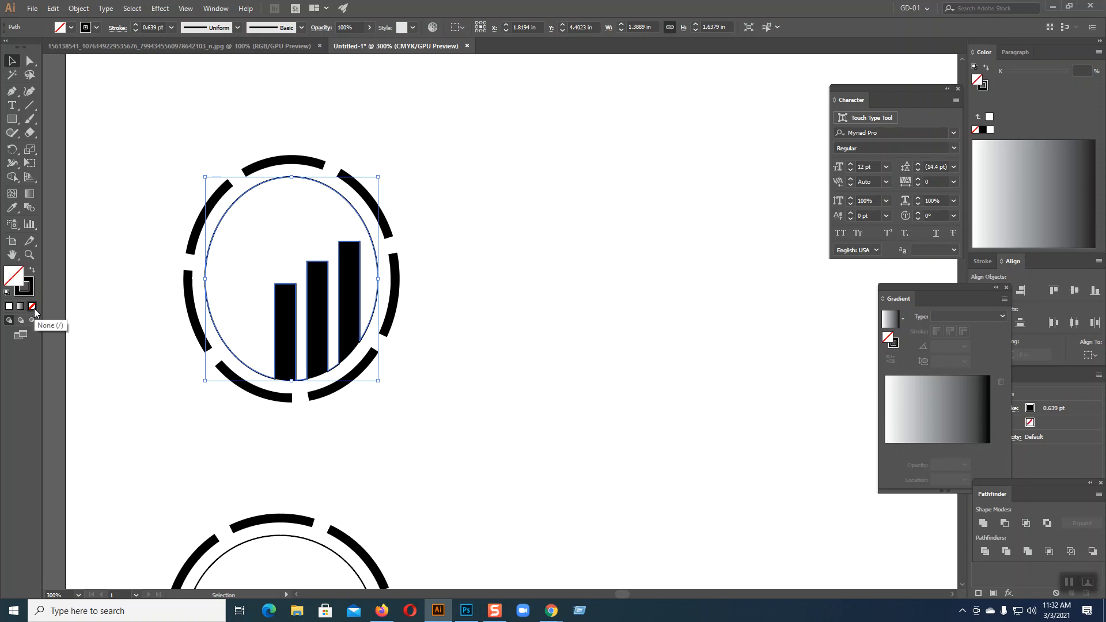
click(30, 288)
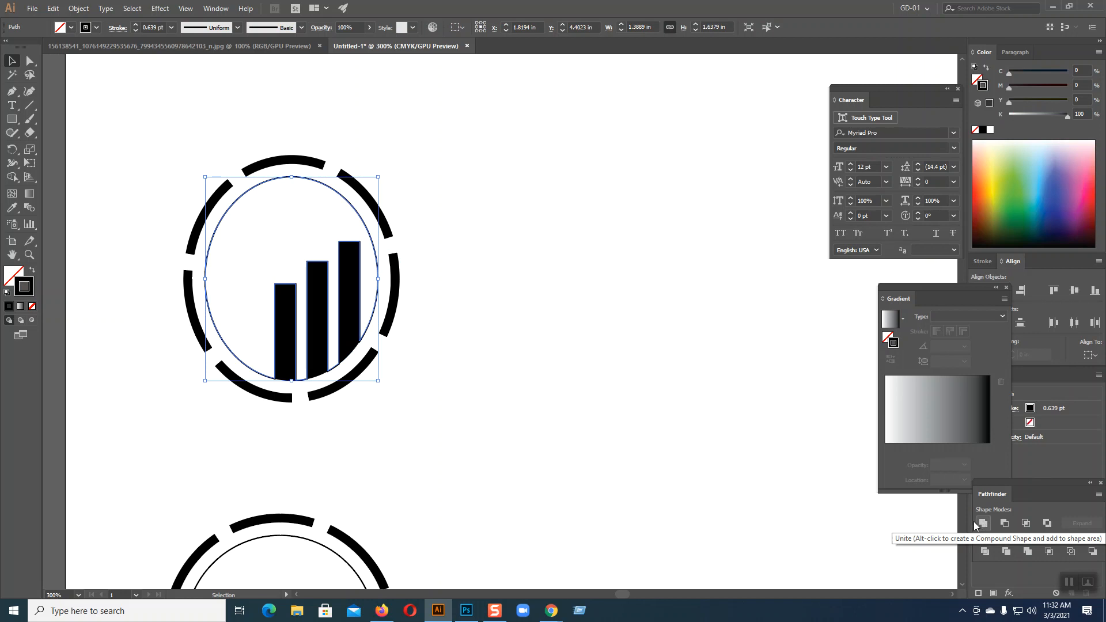
click(625, 462)
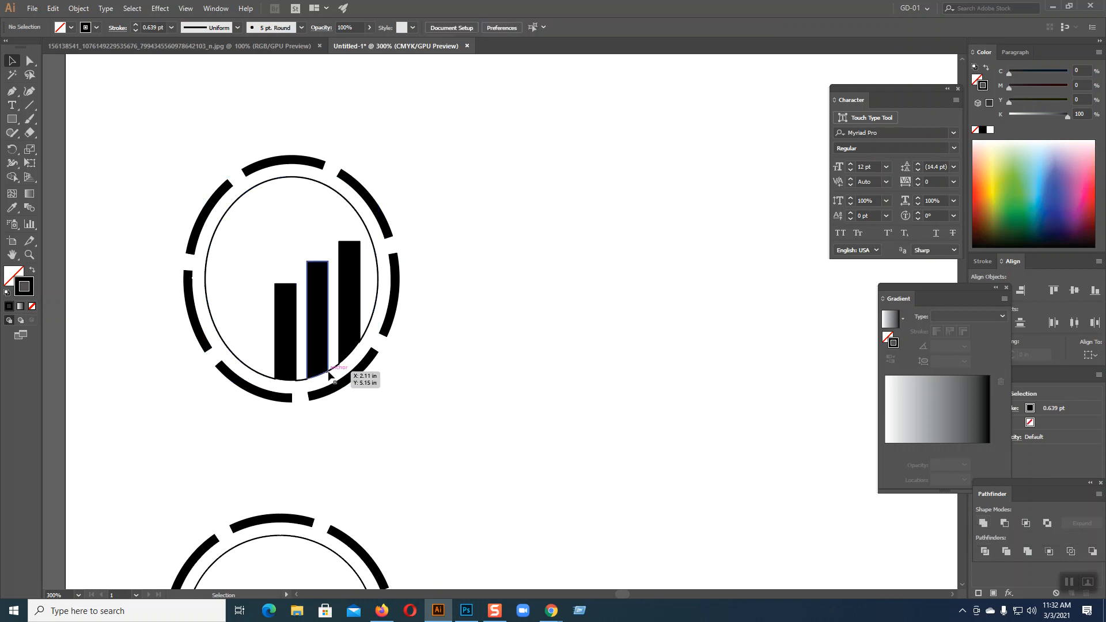
Try moving the inner ellipse outline away from the bars, and undo the move.
drag(261, 185, 514, 185)
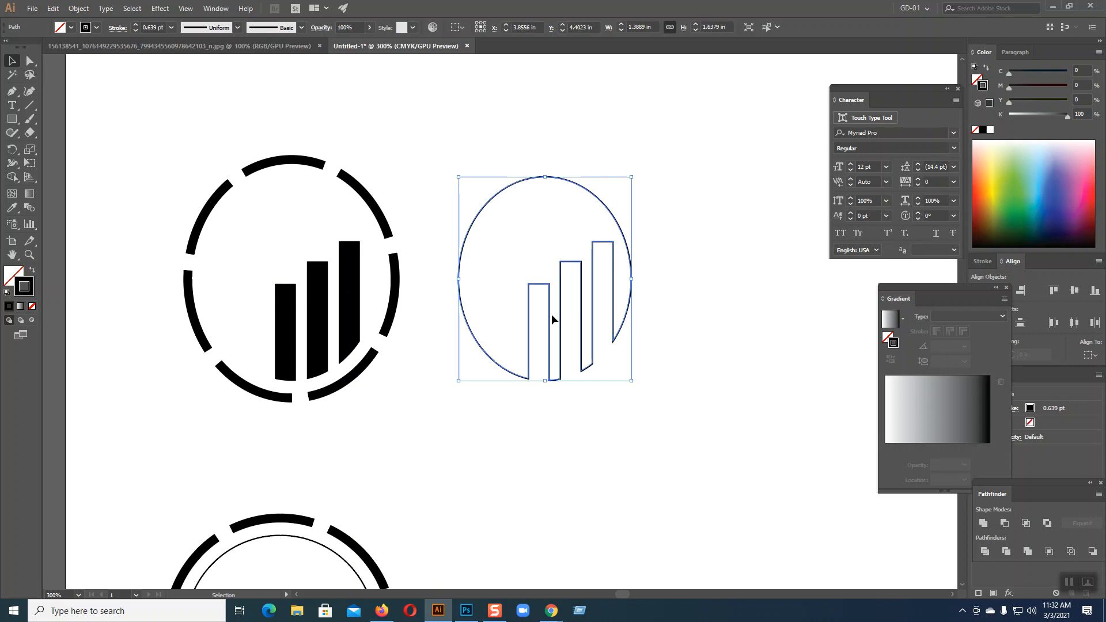
key(a)
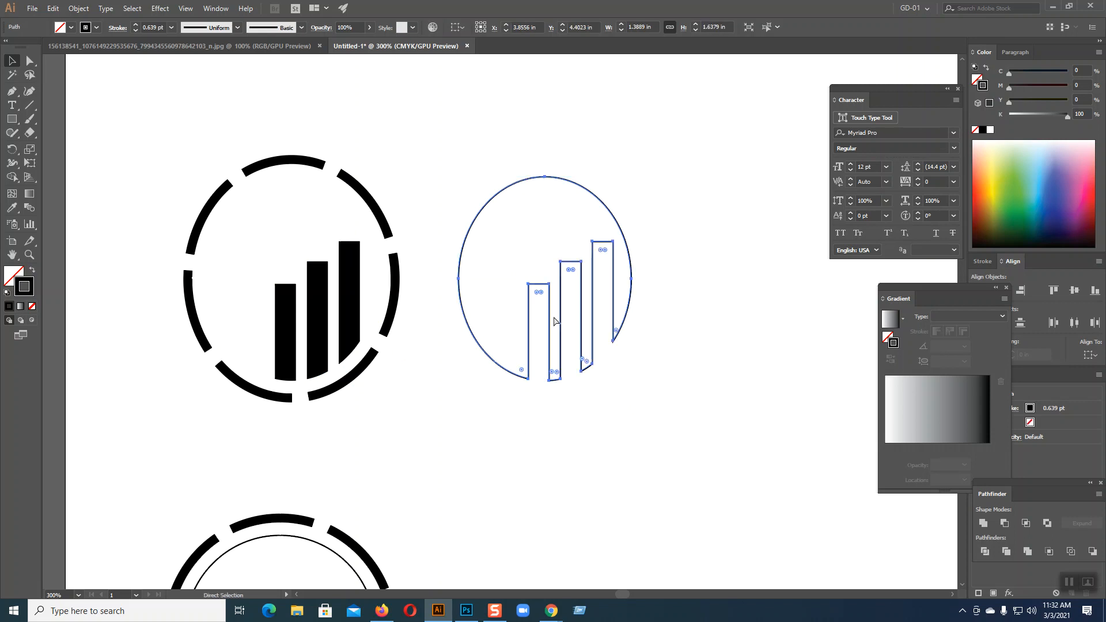
key(ctrl+z)
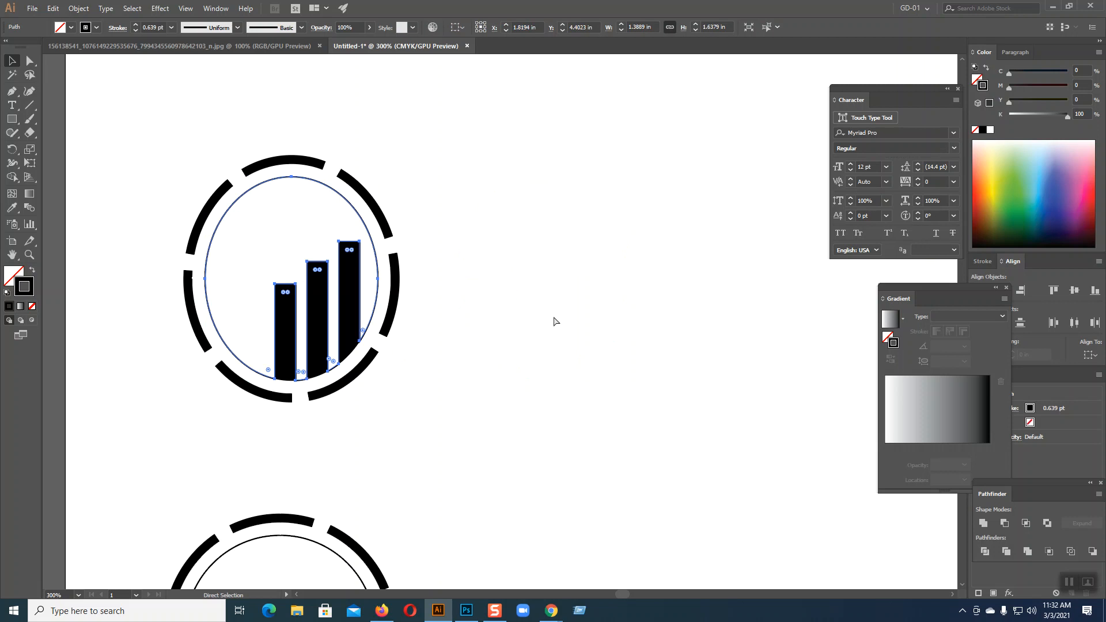
Undo the ellipse's fill removal, the deletion of the bar ends and the Divide operation, and clear the selection.
key(ctrl+z)
key(ctrl+z)
key(ctrl+z)
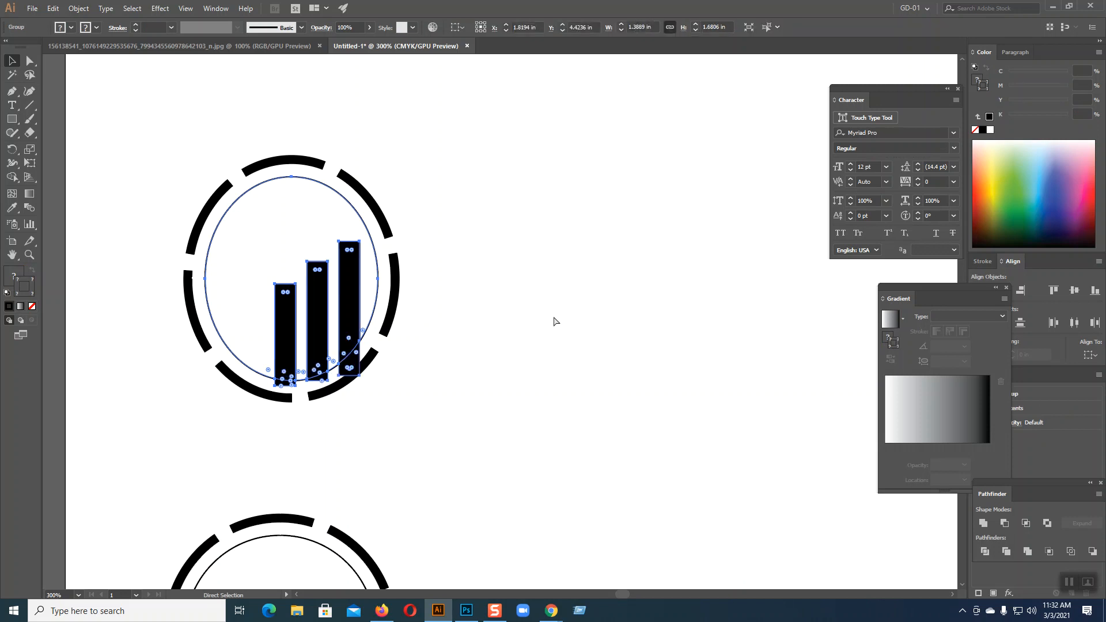
click(554, 318)
click(369, 321)
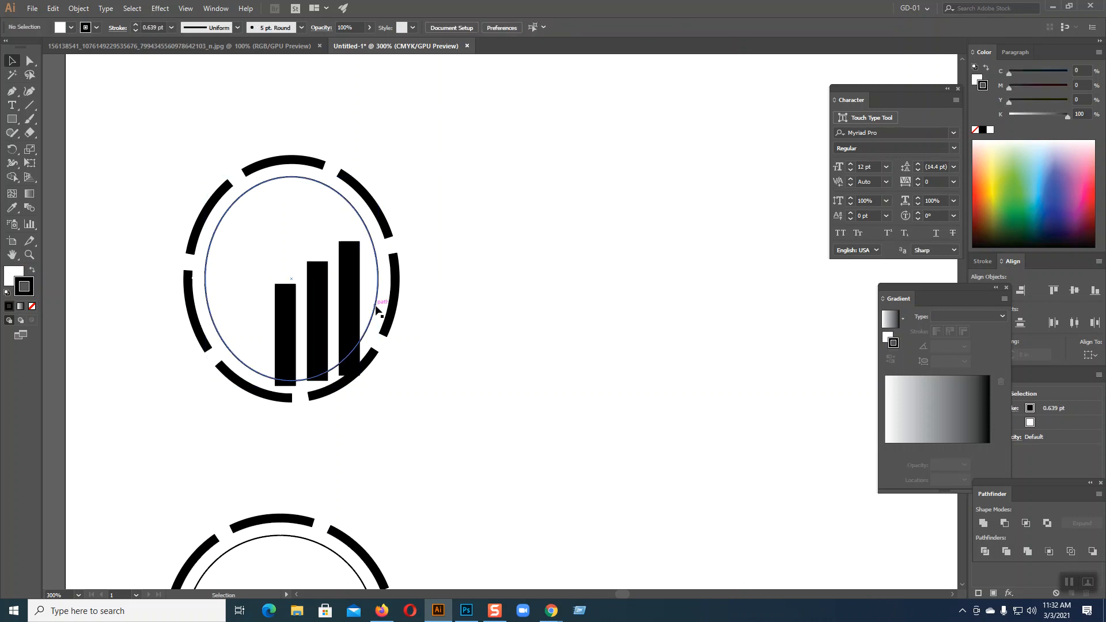
click(517, 412)
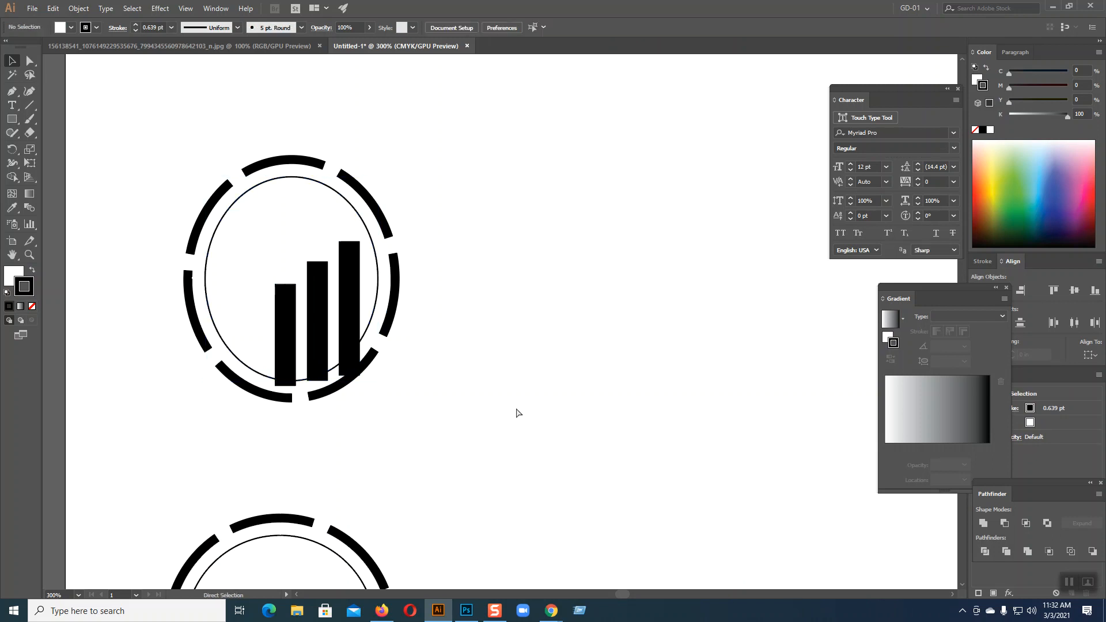
Select the three bars together with the inner ellipse, apply Pathfinder Divide and ungroup the pieces.
click(358, 318)
shift+click(319, 317)
shift+click(286, 322)
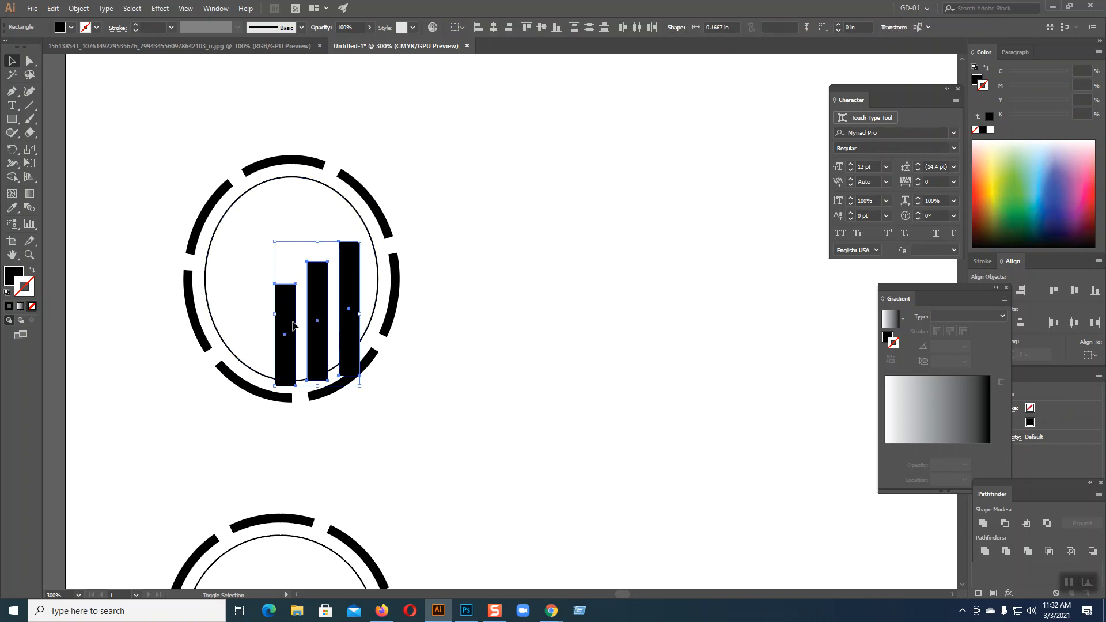
shift+click(376, 307)
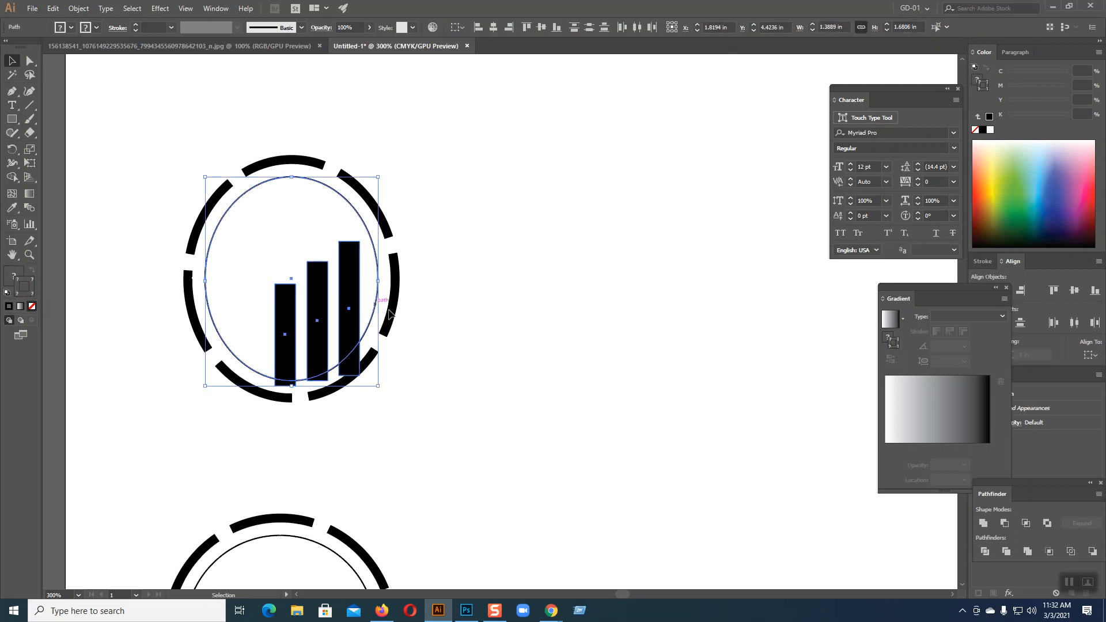
click(984, 552)
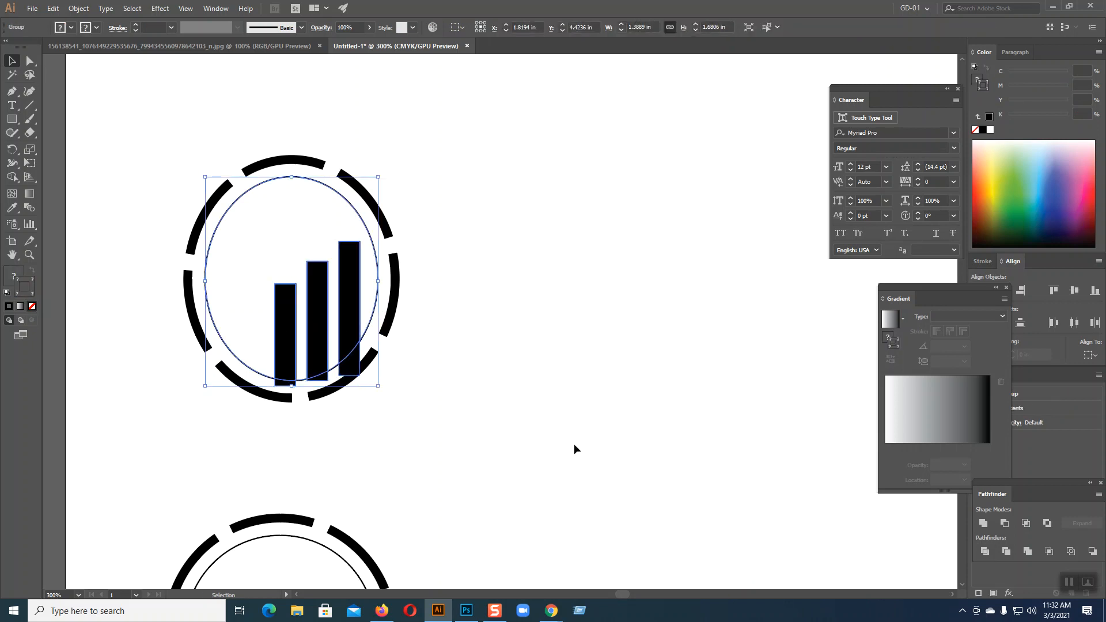
right_click(352, 312)
click(396, 390)
click(546, 374)
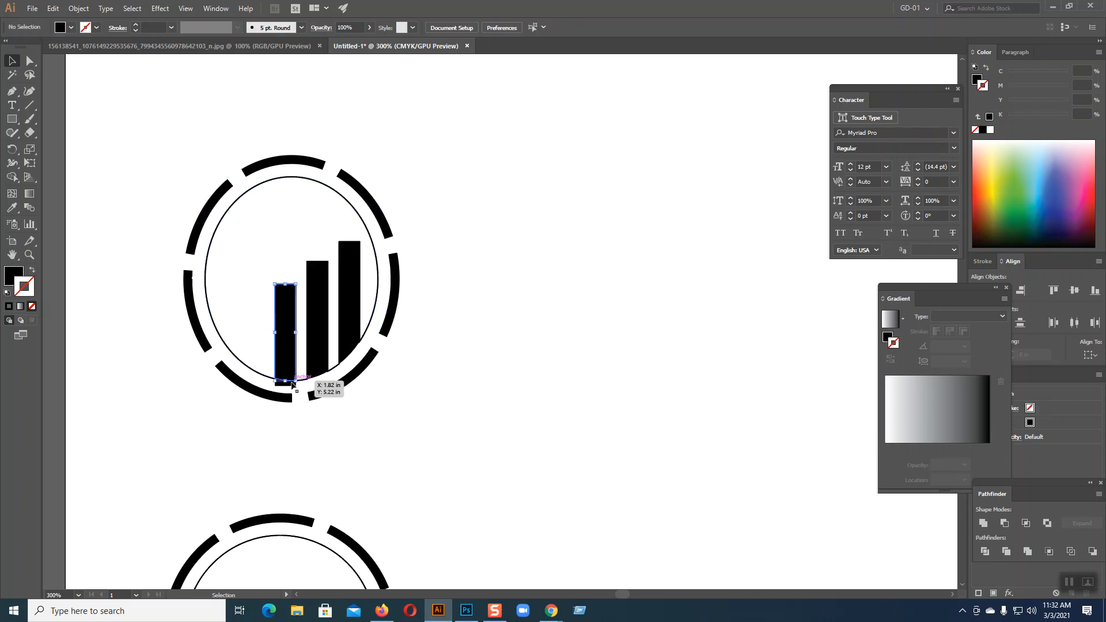
Delete the leftover bar pieces protruding below the inner ellipse.
click(351, 392)
click(292, 383)
key(Delete)
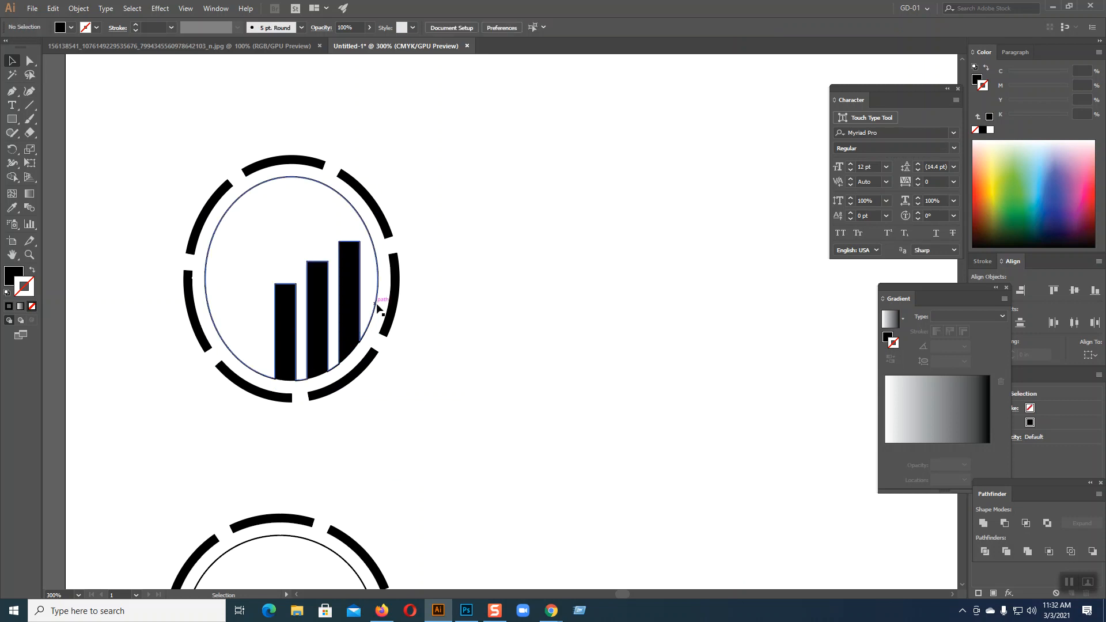
Try deleting the upper logo's inner ellipse, and undo the deletion.
click(375, 304)
key(Delete)
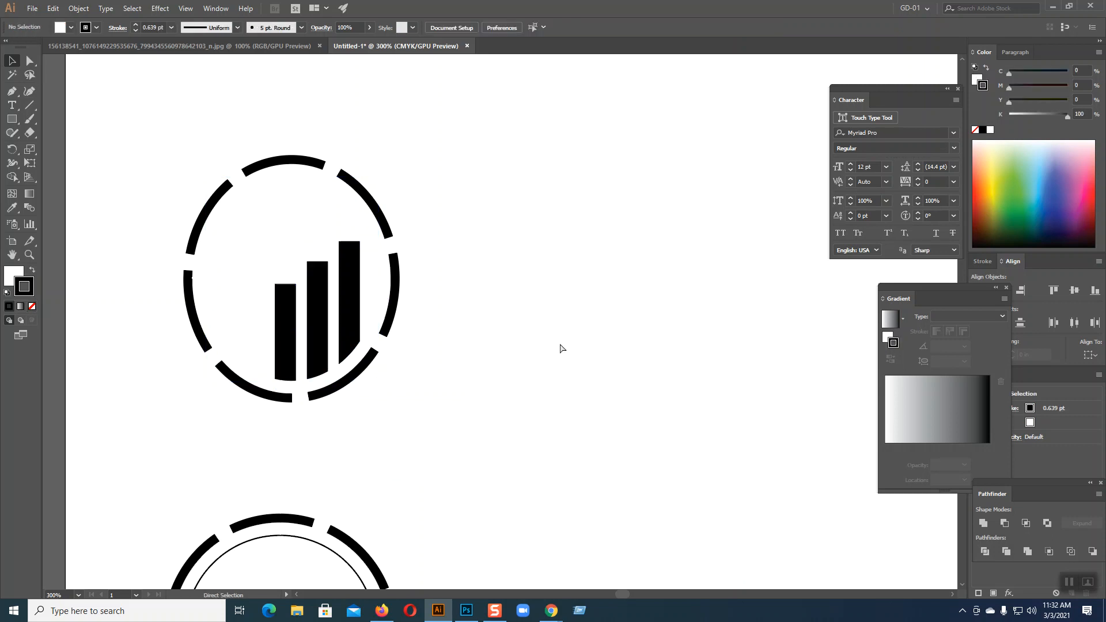
key(ctrl+z)
click(569, 344)
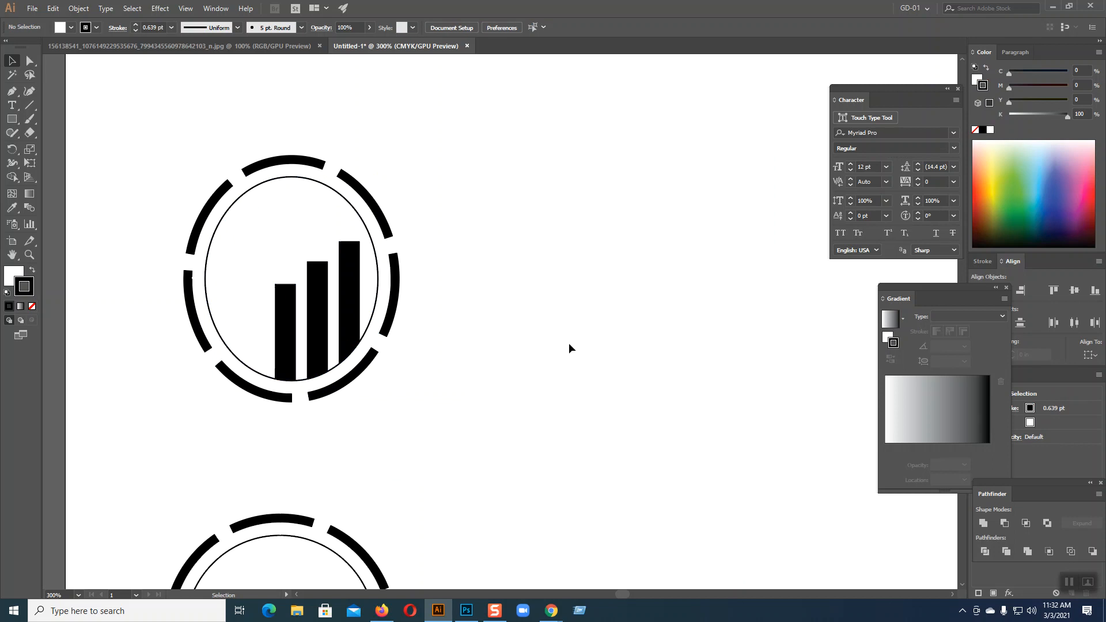
Examine the hand-drawn logo sketch in the other document and return to the logo artwork.
click(277, 46)
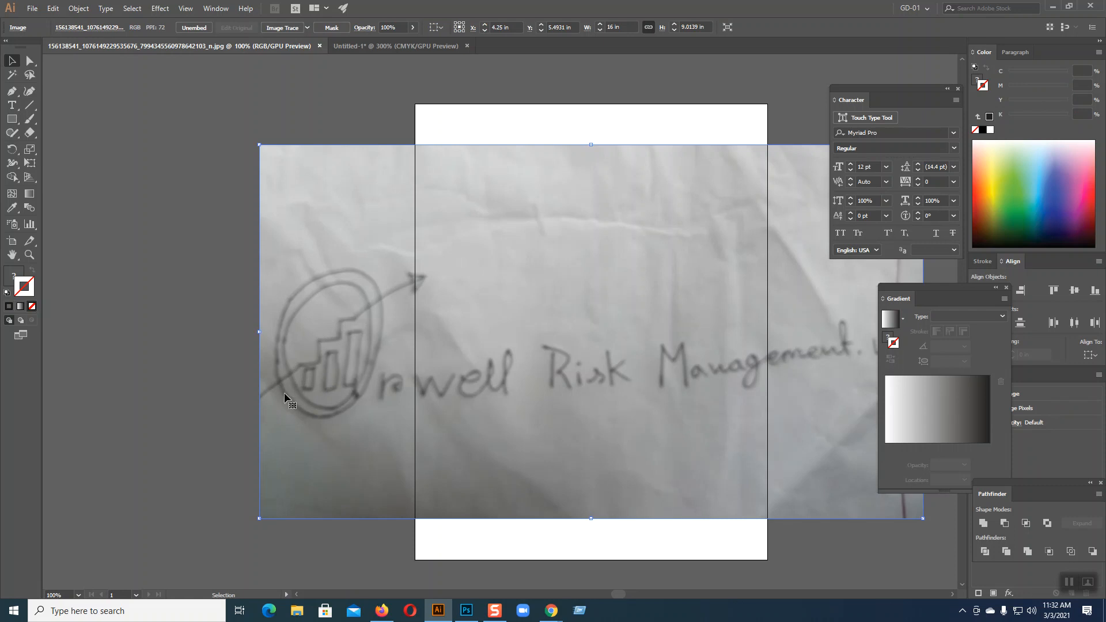
click(207, 354)
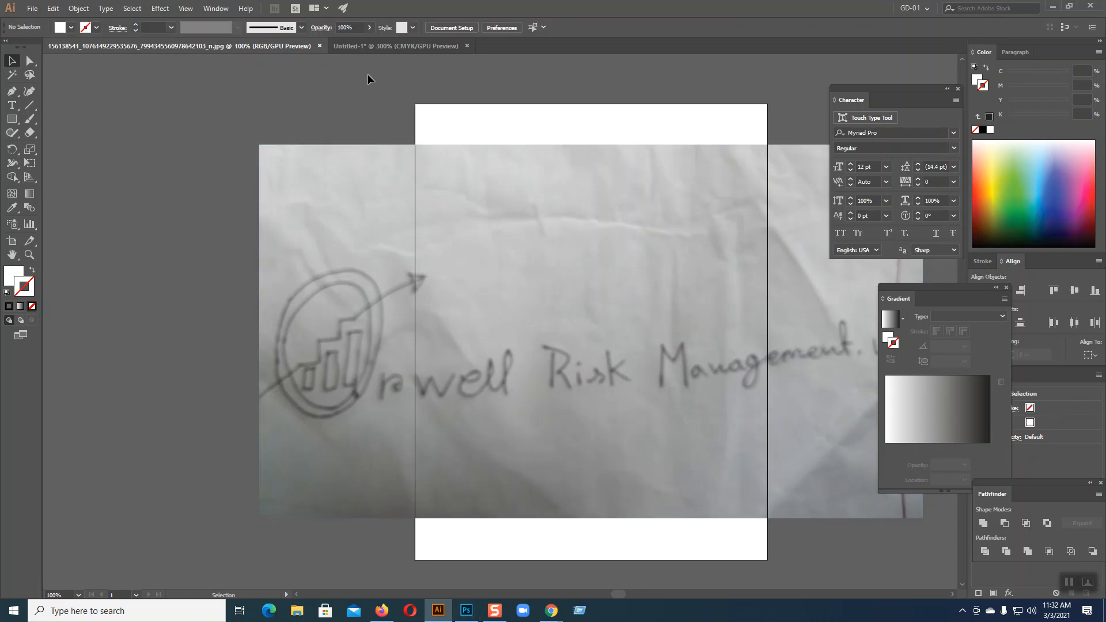
click(368, 48)
Copy the shortest bar of the upper logo into the lower part of the empty dashed circle.
drag(435, 357, 560, 157)
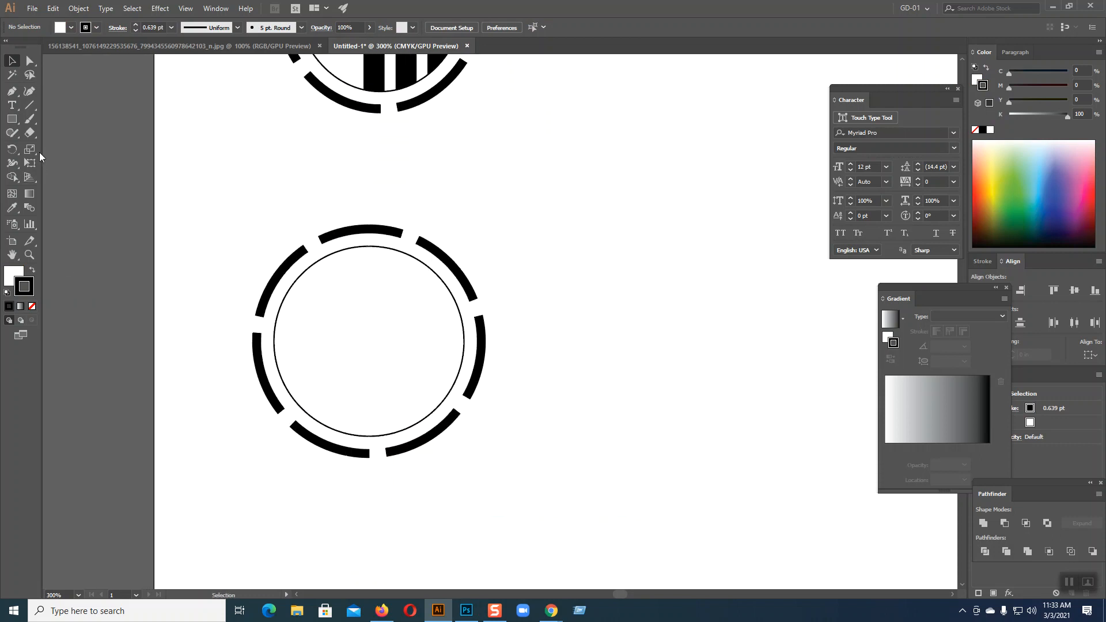
click(372, 80)
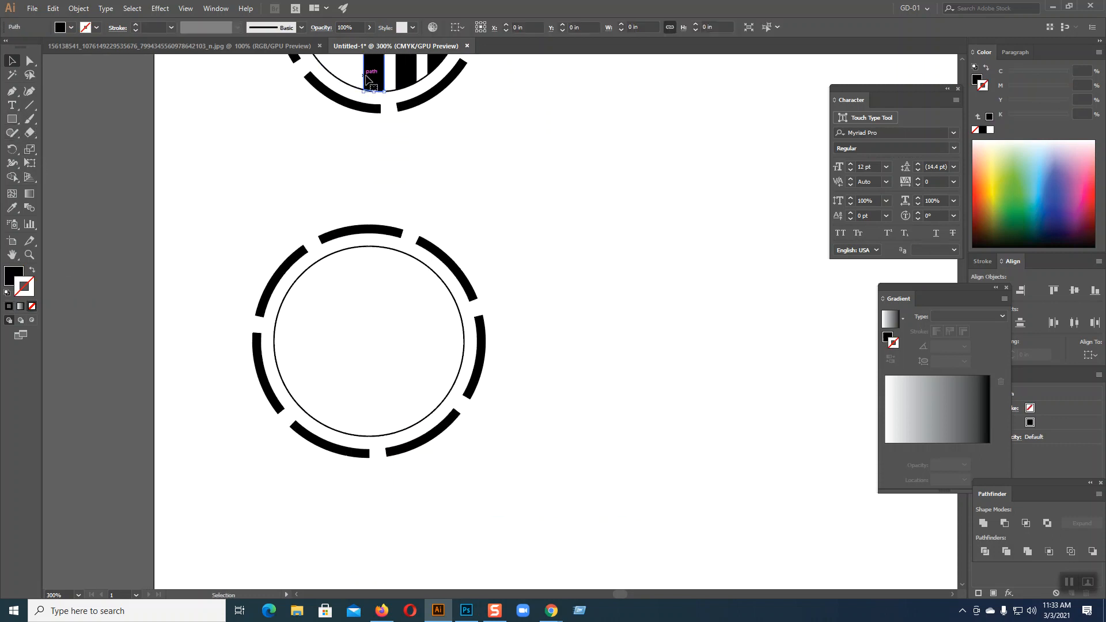
drag(372, 80, 339, 413)
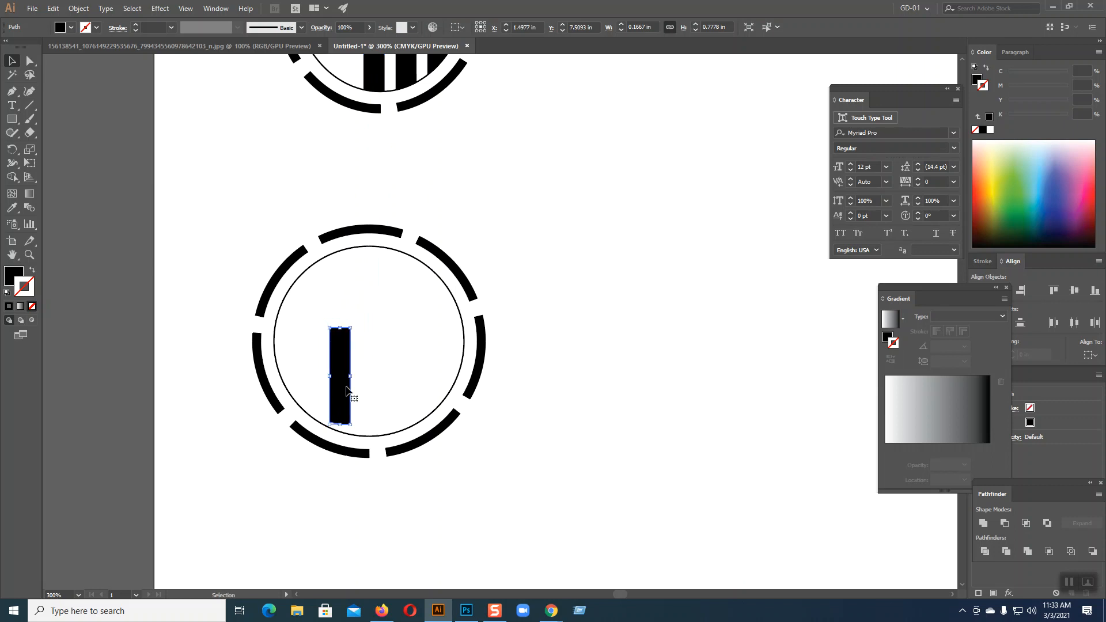
Add three evenly spaced copies of the bar to its right and widen the last copy to about 0.21 in.
drag(349, 395, 377, 391)
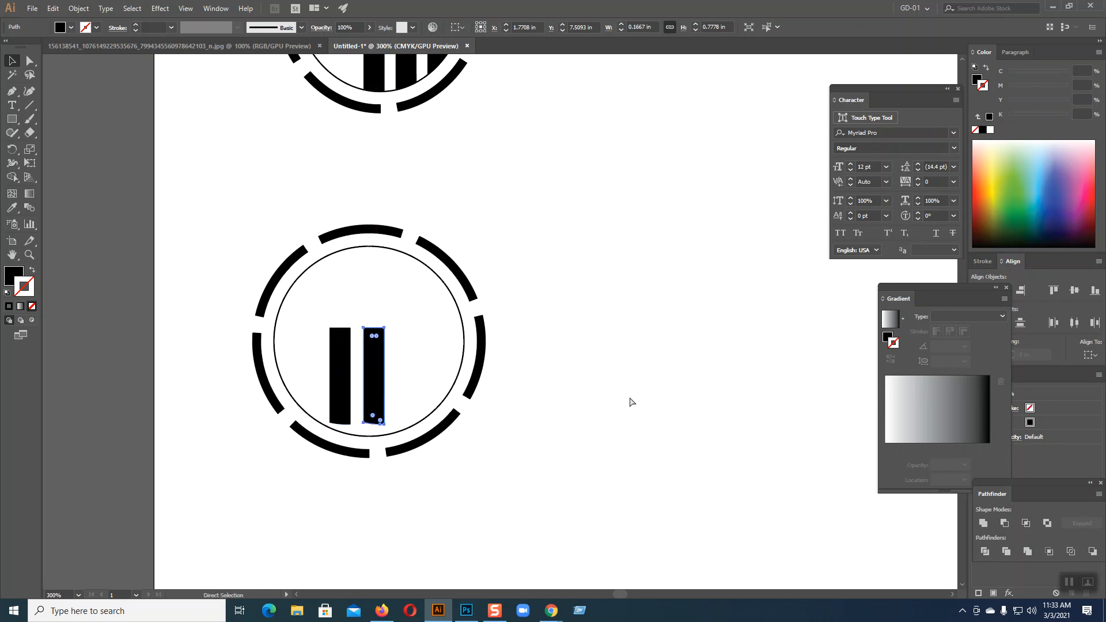
key(ctrl+d)
key(ctrl+d)
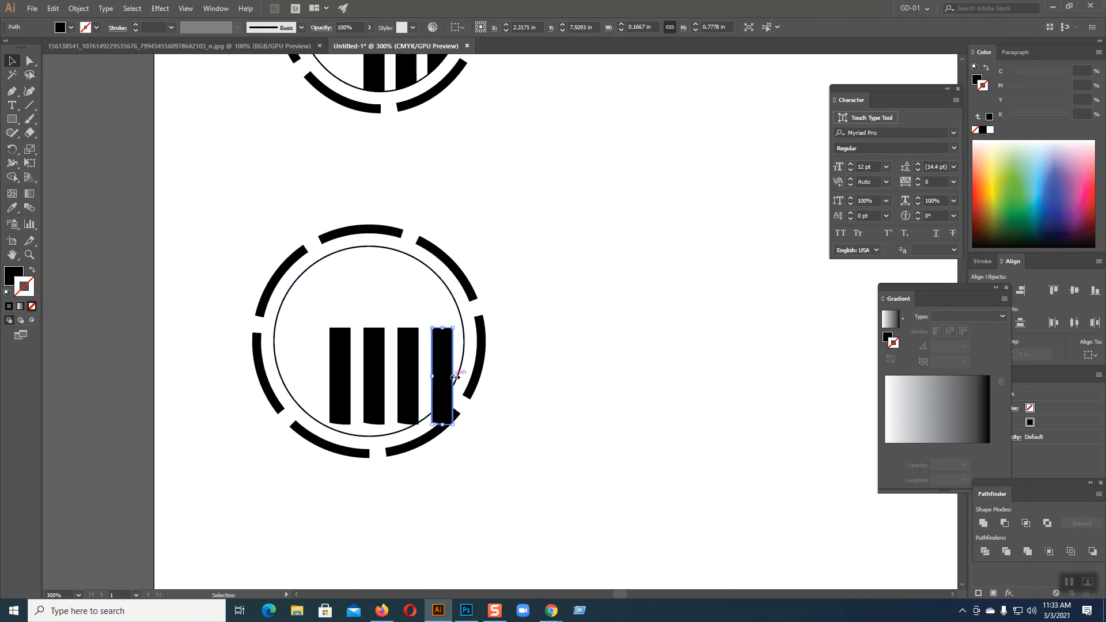
drag(454, 377, 455, 377)
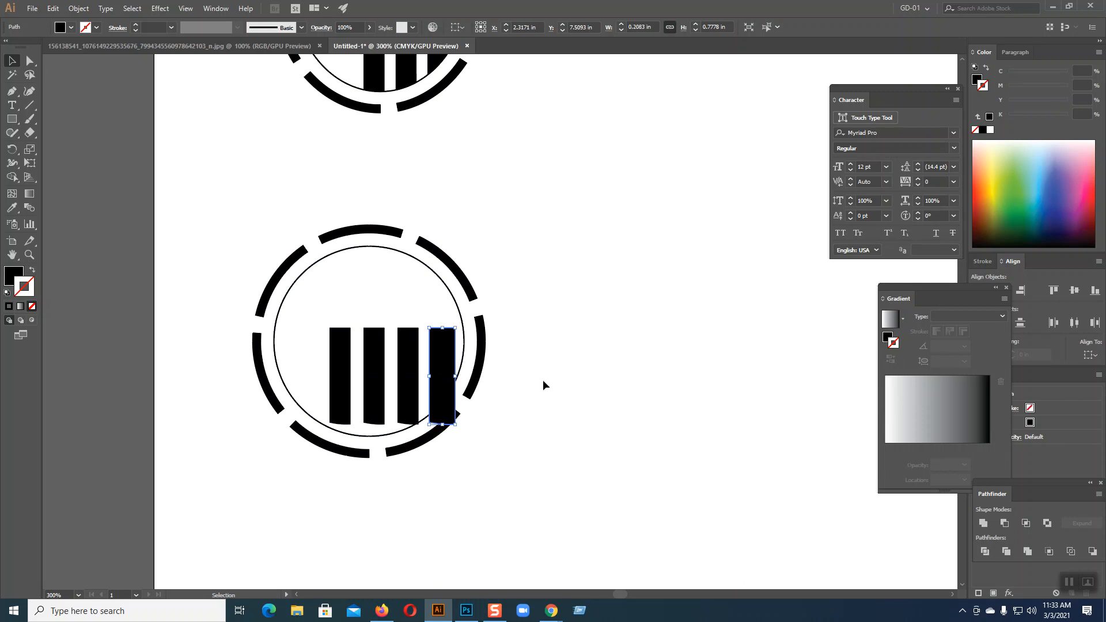
Delete the three duplicated bars from the lower circle, keeping only the leftmost one.
key(Delete)
right_click(413, 377)
click(507, 438)
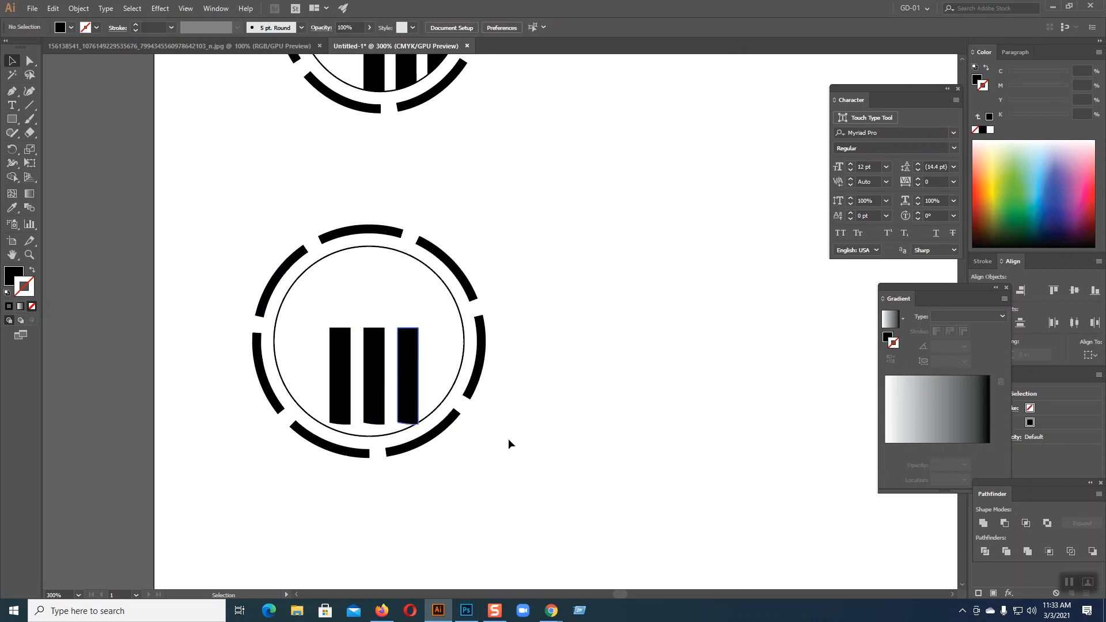
click(416, 395)
key(Delete)
click(372, 387)
key(Delete)
Nudge the remaining bar slightly to the right inside the lower circle, to about X 1.54 in.
click(344, 387)
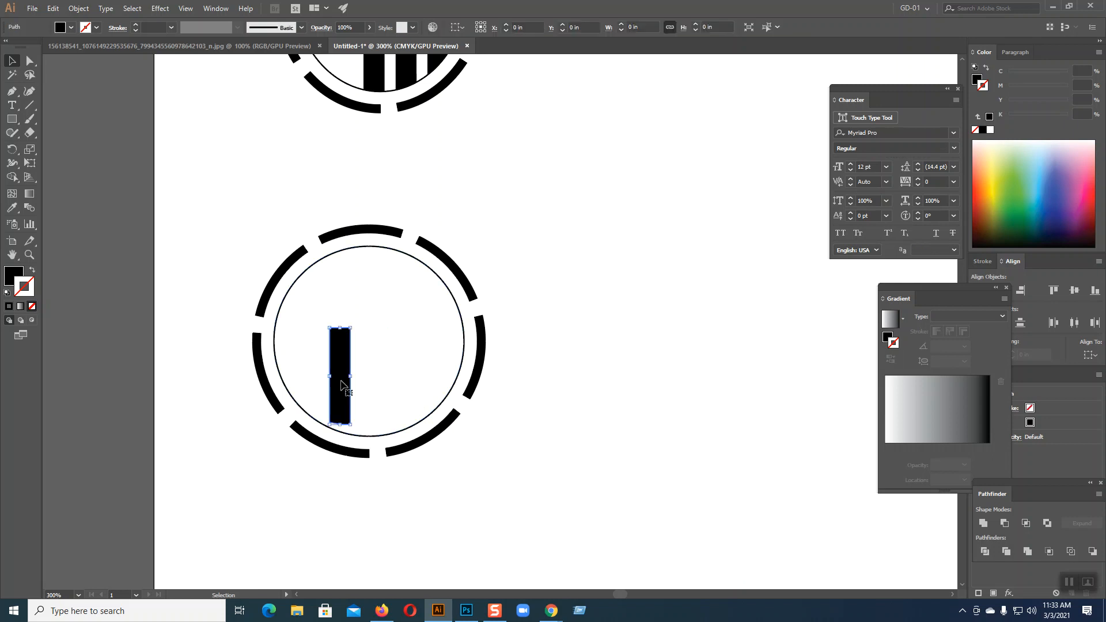
key(Left)
key(Right)
key(Right)
key(Right)
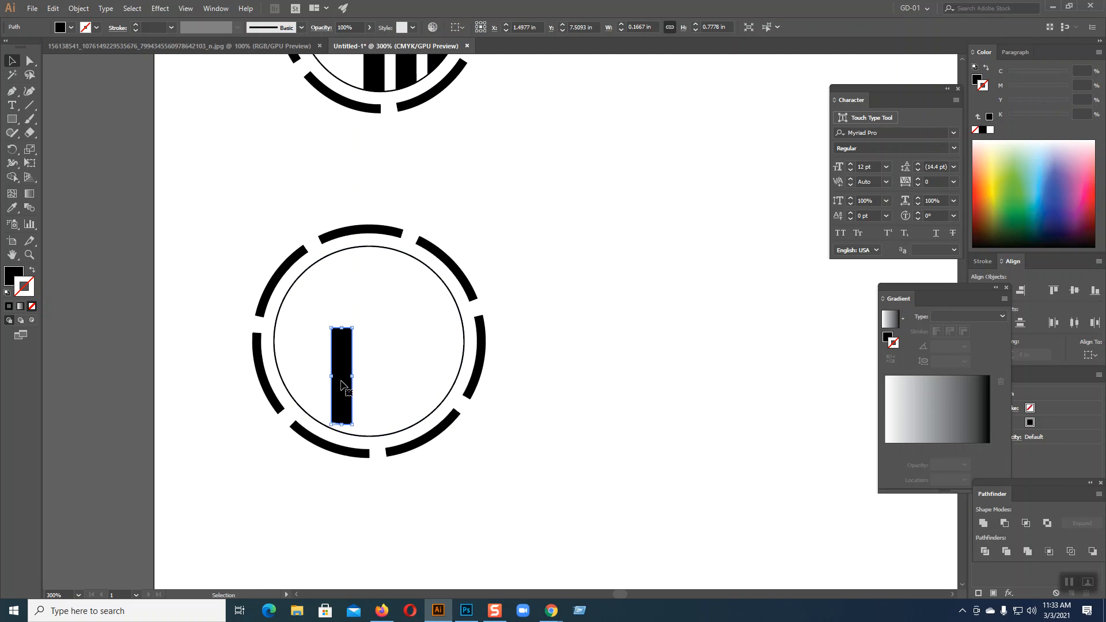
key(Up)
key(Up)
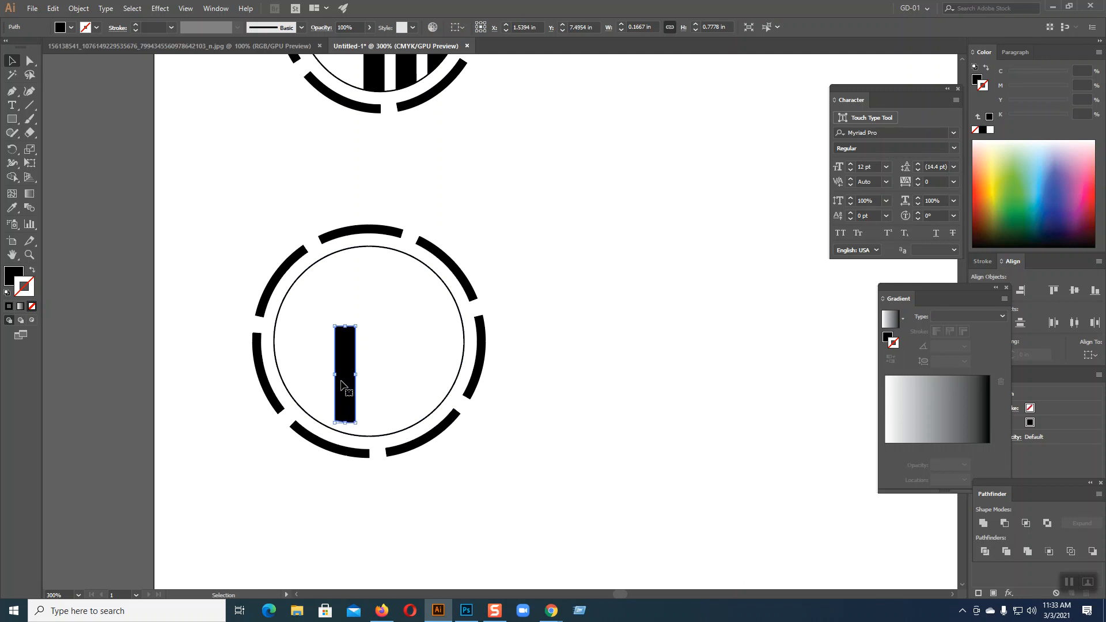
key(Down)
Copy the bar to its right within the lower circle and widen the copy to about 0.28 in.
drag(344, 383, 394, 377)
key(a)
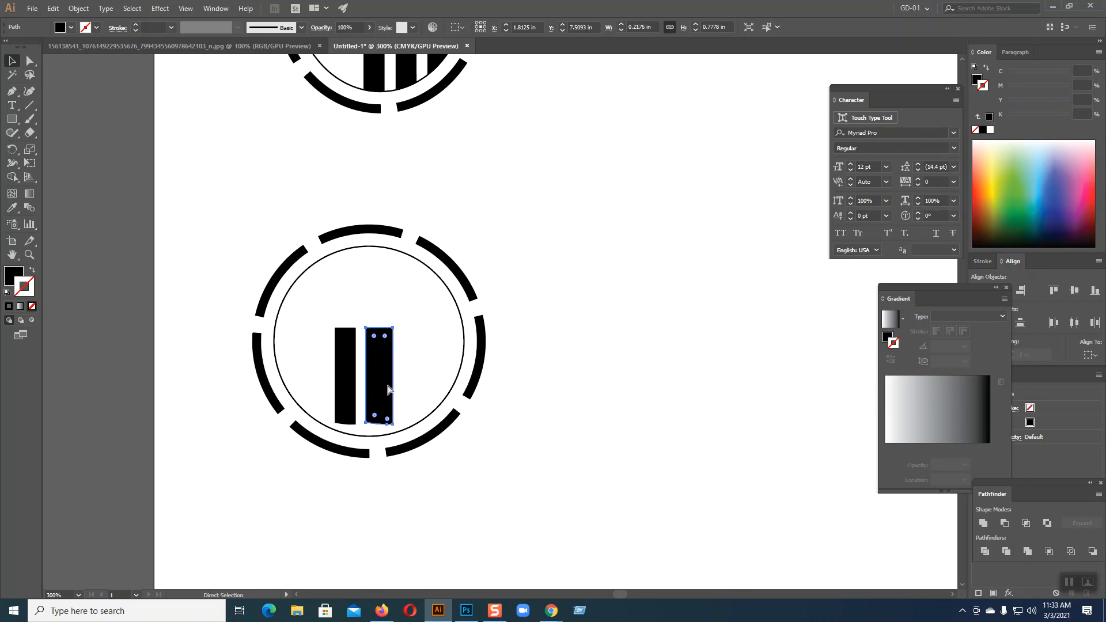
key(ctrl+d)
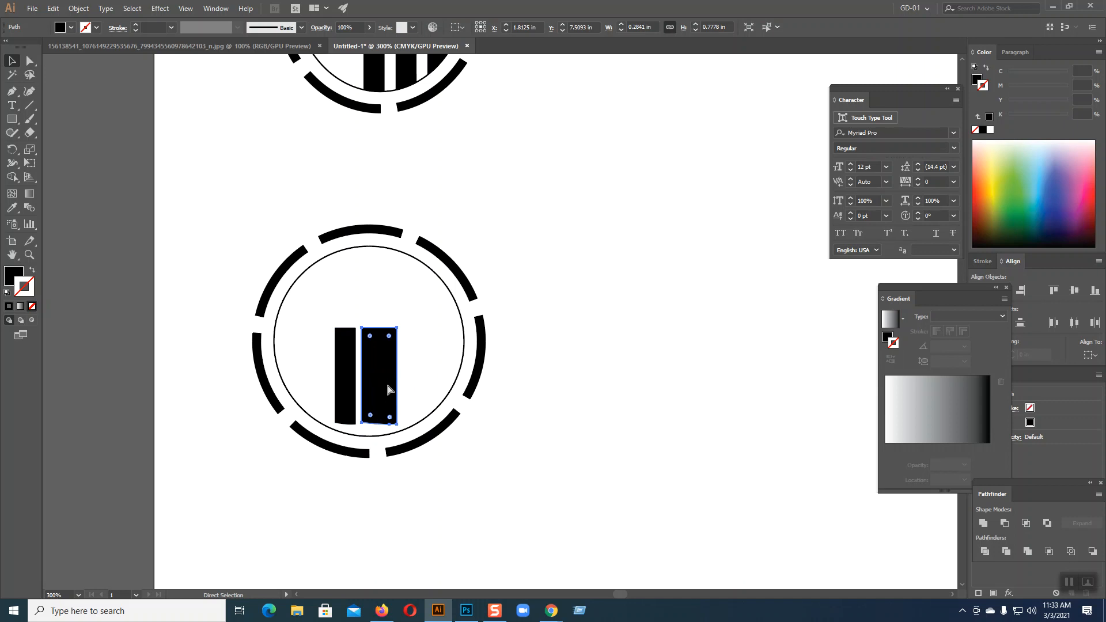
Undo the second bar's corner distortion, then copy that bar to its right and widen the copy to about 0.25 in.
key(ctrl+z)
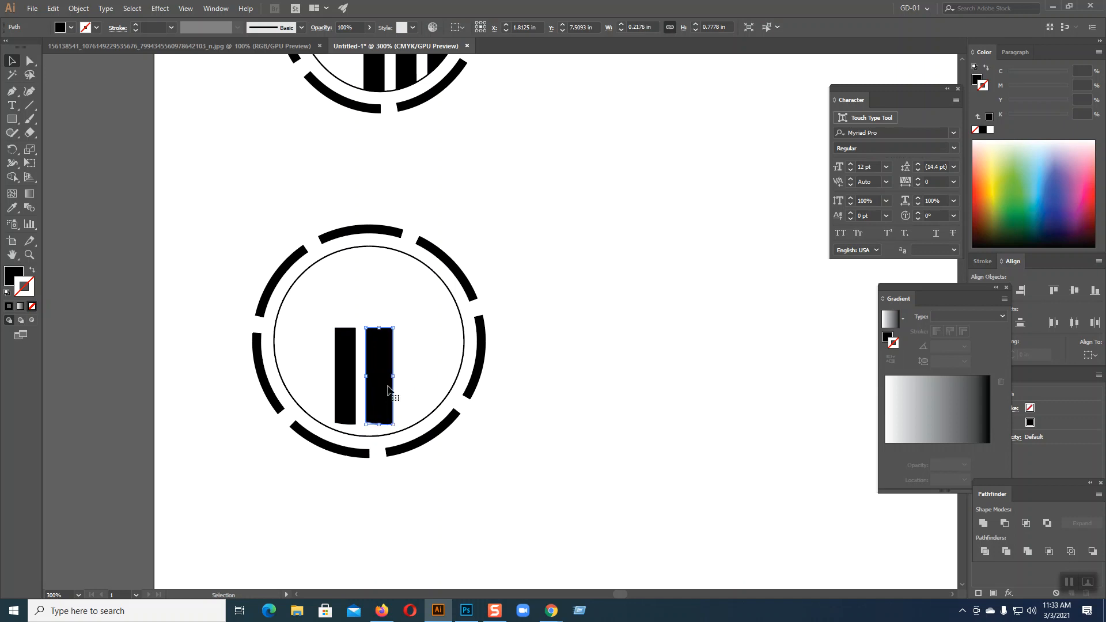
drag(388, 390, 424, 390)
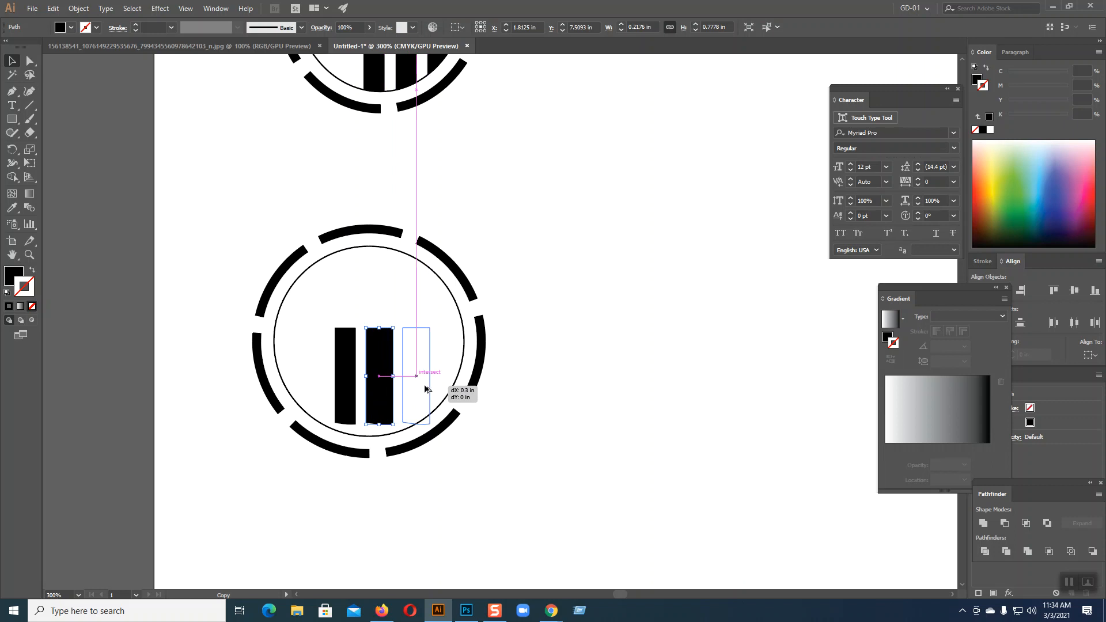
drag(426, 390, 436, 378)
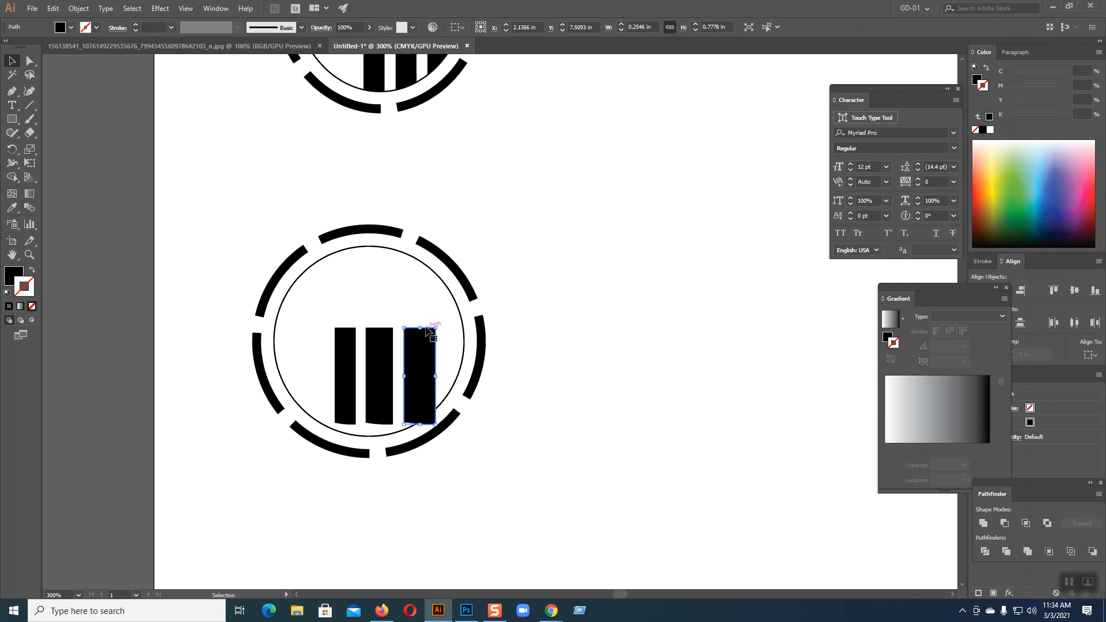
Stagger the bar heights inside the lower circle by raising the third and middle bars' tops and lowering the first bar's top.
drag(420, 327, 423, 296)
click(382, 345)
drag(379, 326, 346, 340)
click(352, 361)
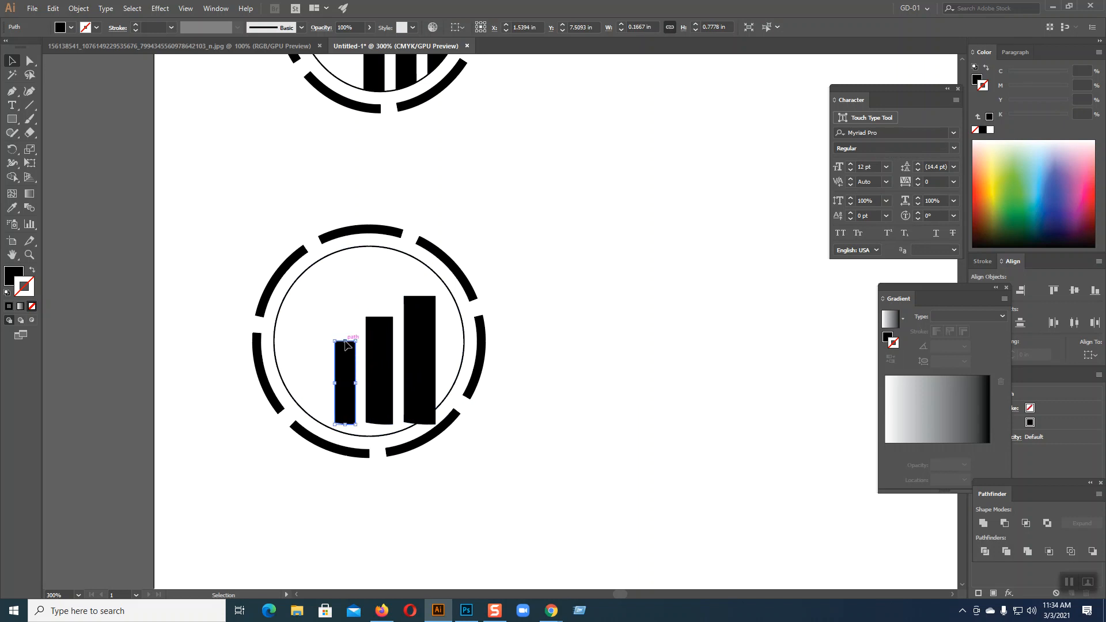
click(562, 353)
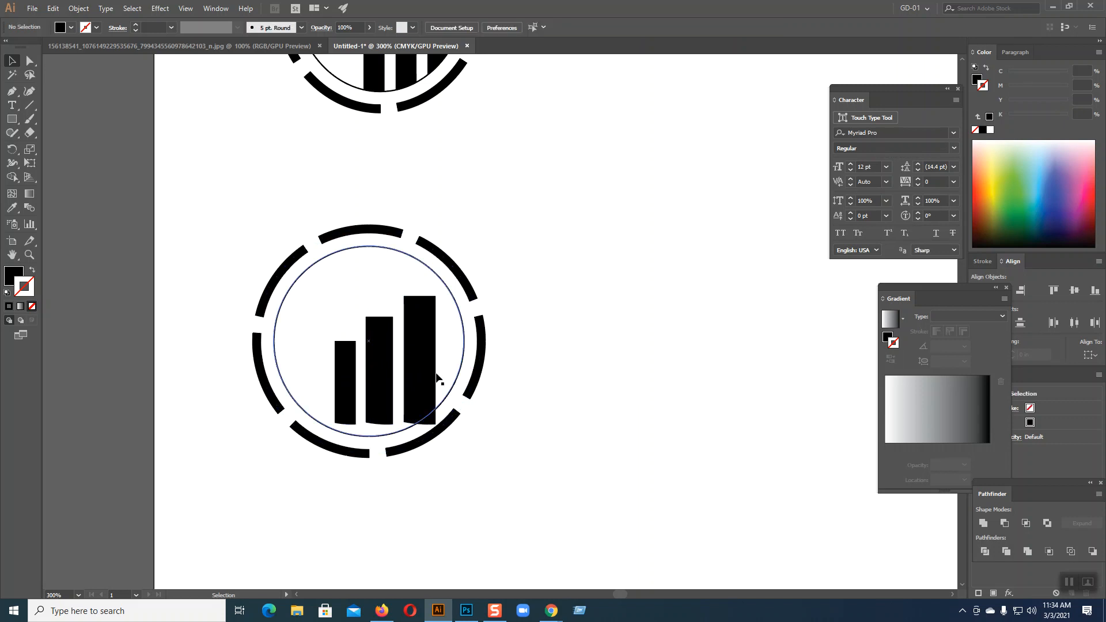
Add a smaller concentric copy of the thin inner circle, about 1.33 in in diameter.
click(464, 369)
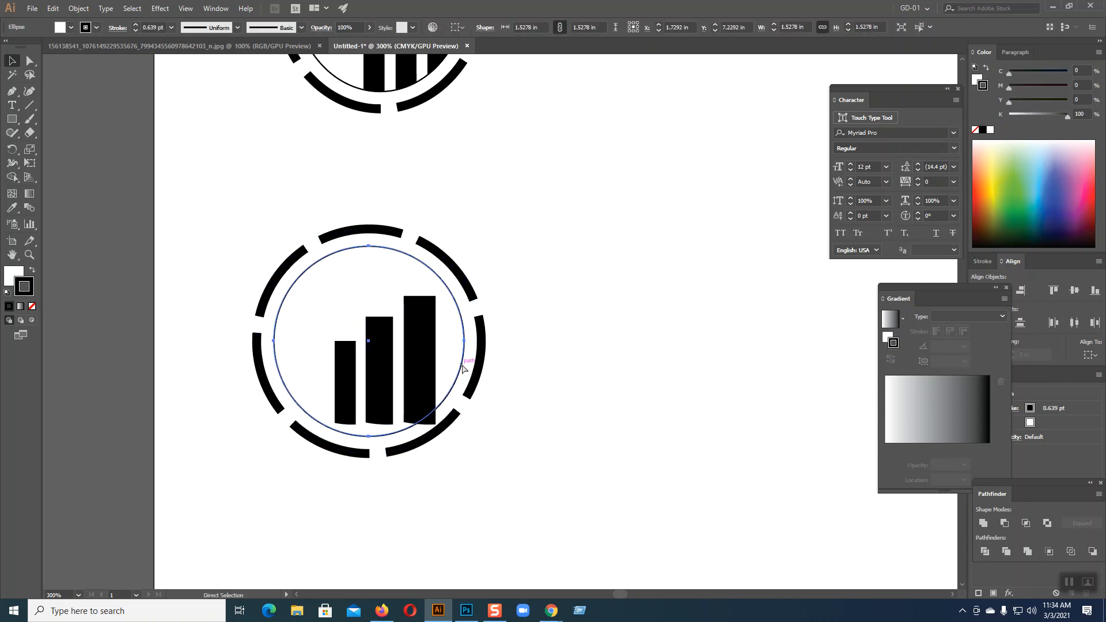
key(v)
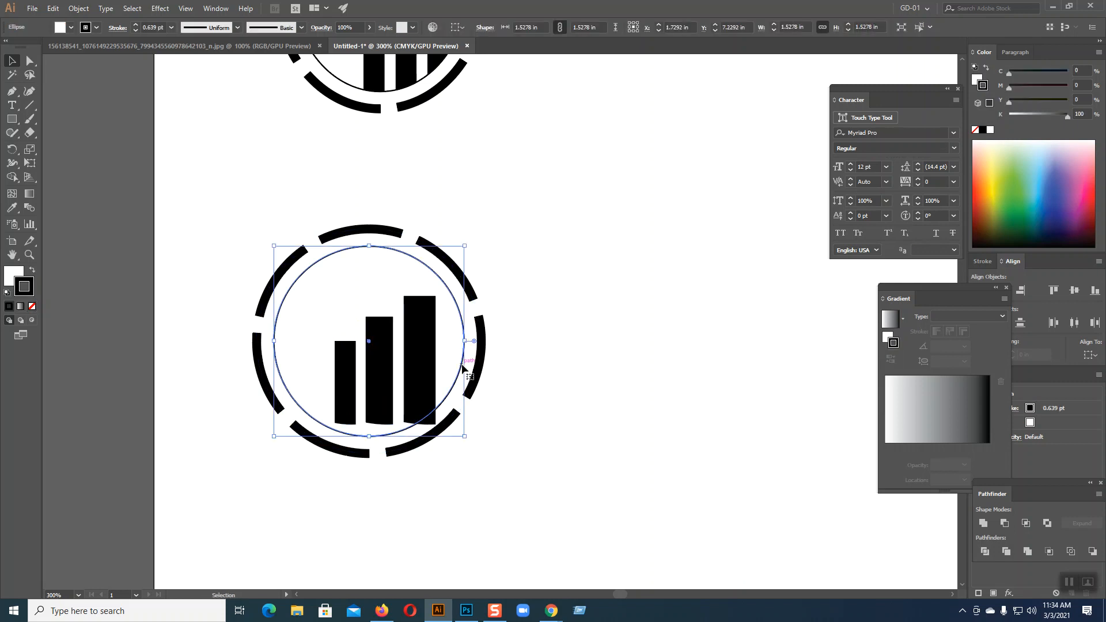
mouse_move(465, 244)
mouse_down()
mouse_move(458, 255)
mouse_move(468, 257)
mouse_up()
click(547, 316)
Extend the middle bar downward to about 0.89 in high and apply Pathfinder Divide to the three bars and the smaller circle.
click(384, 377)
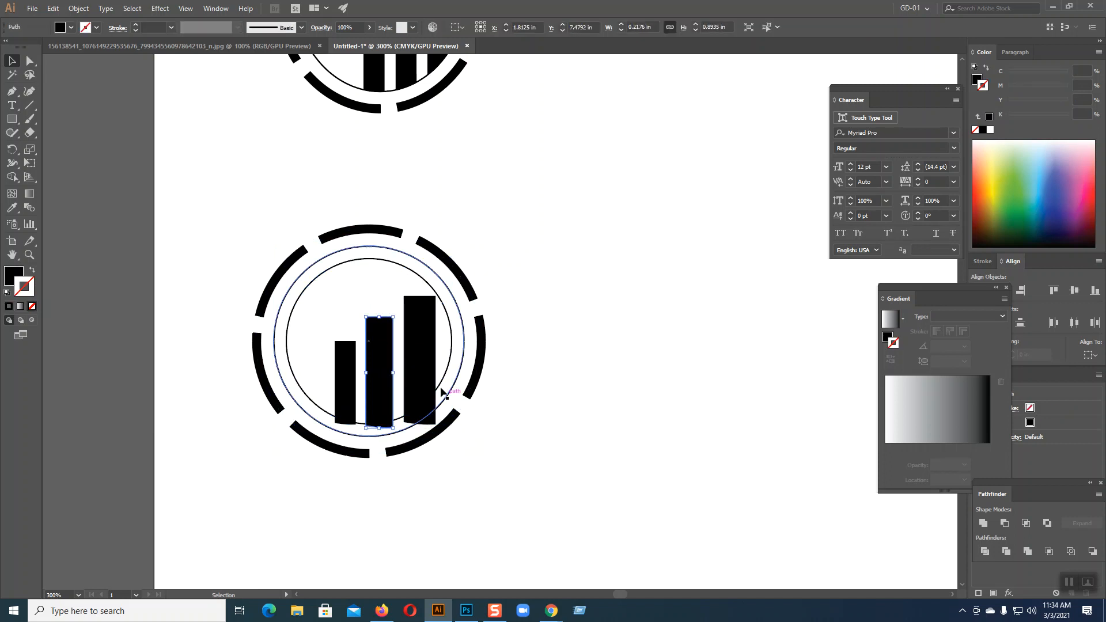
click(431, 360)
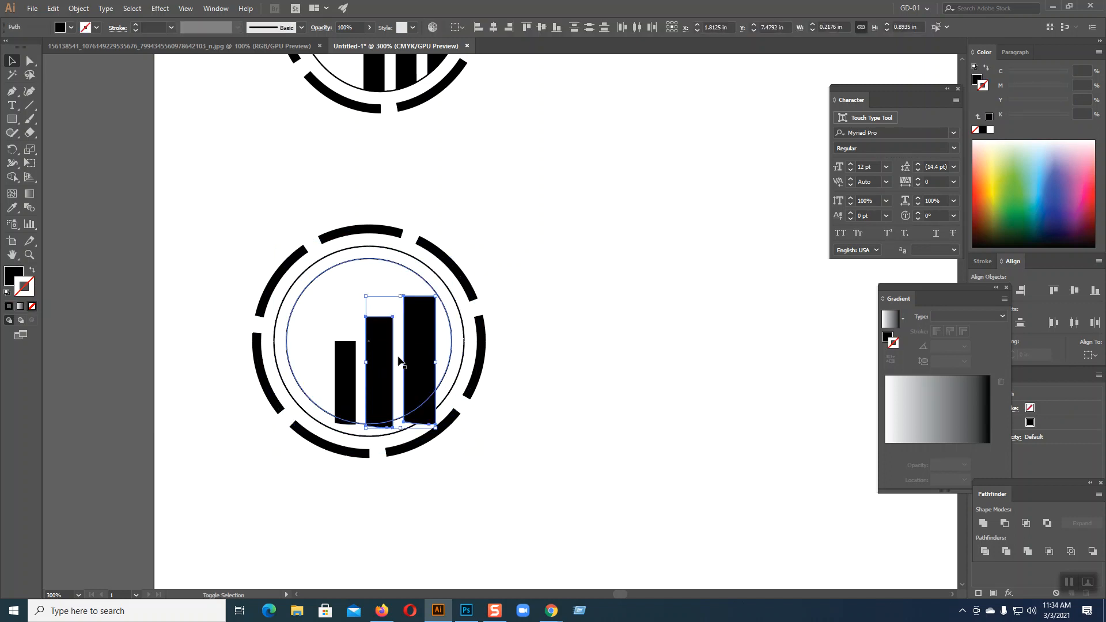
shift+click(344, 378)
shift+click(383, 372)
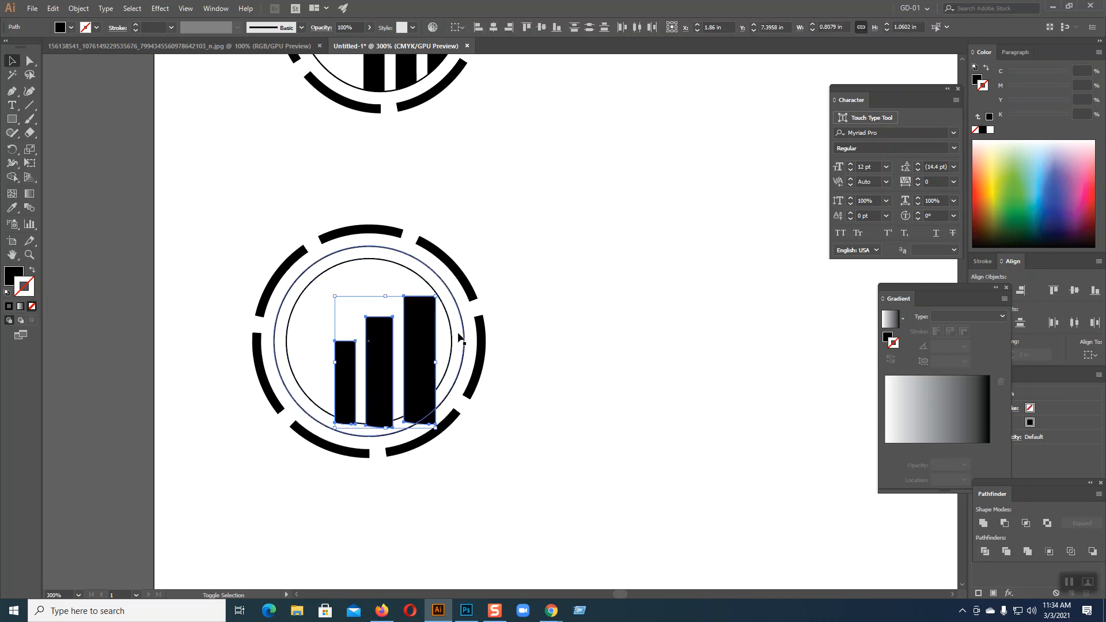
shift+click(459, 338)
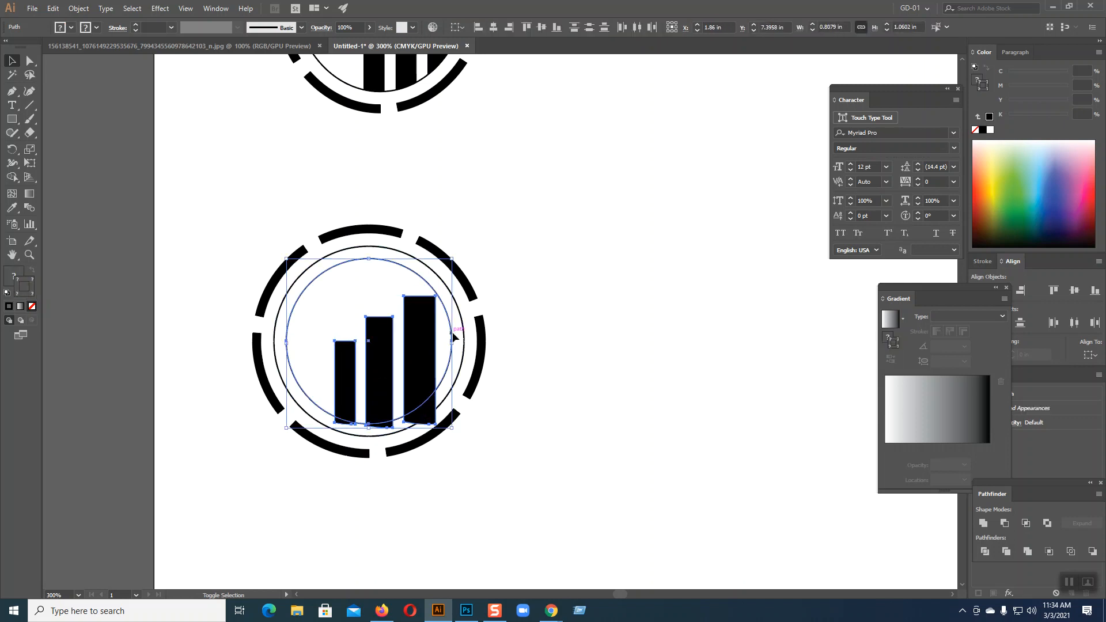
click(981, 557)
Ungroup the divided shapes and delete the bar ends outside the smaller circle along with the leftover circle piece.
right_click(430, 375)
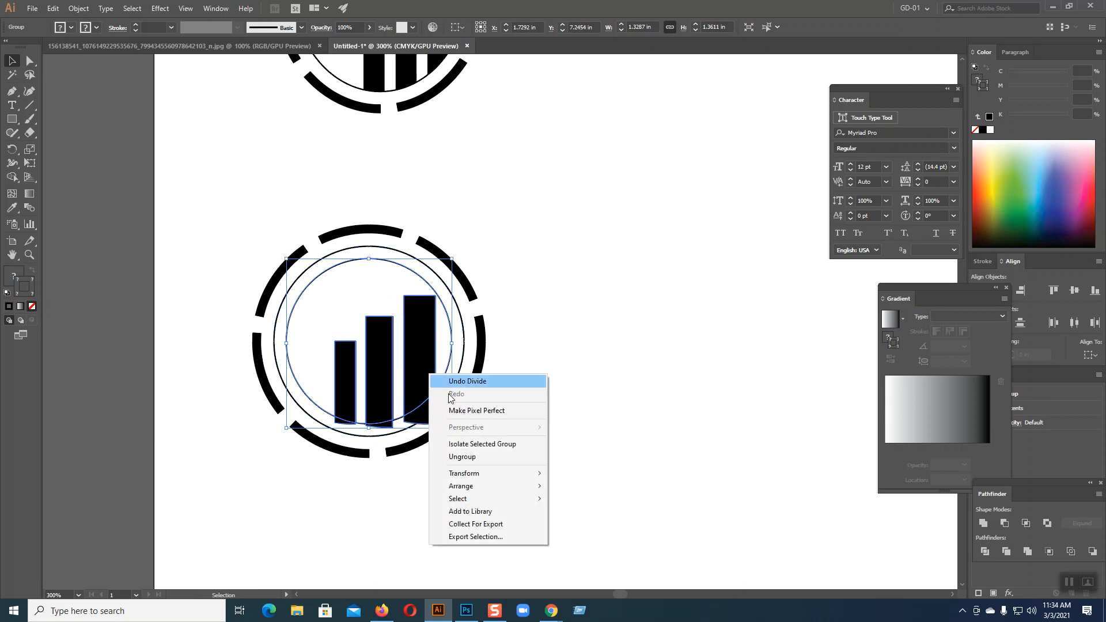
click(469, 457)
click(493, 455)
click(429, 420)
key(Delete)
click(378, 424)
key(Delete)
click(344, 420)
key(Delete)
click(316, 403)
key(Delete)
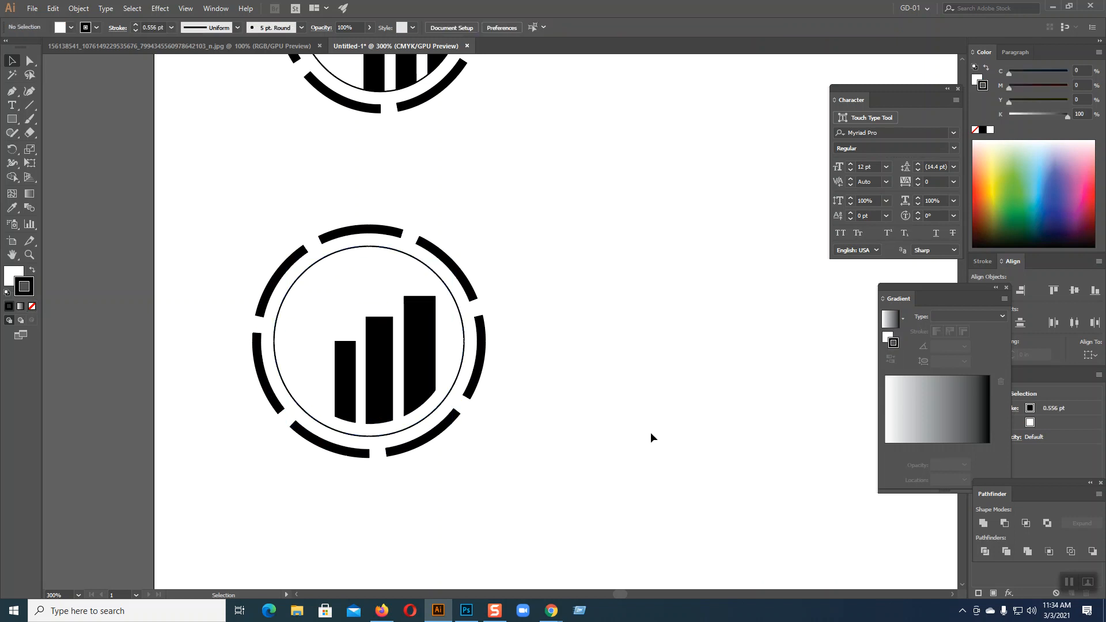
Set the fill of the remaining thin circle around the trimmed bars to none.
scroll(652, 434, up, 2)
drag(335, 391, 459, 425)
key(ctrl+z)
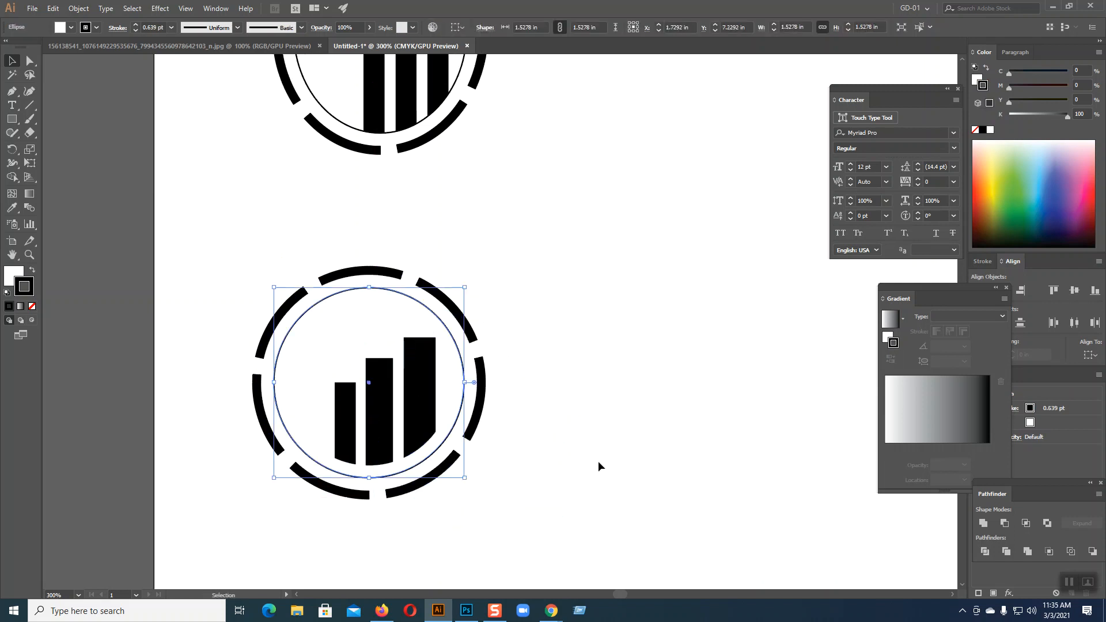
key(x)
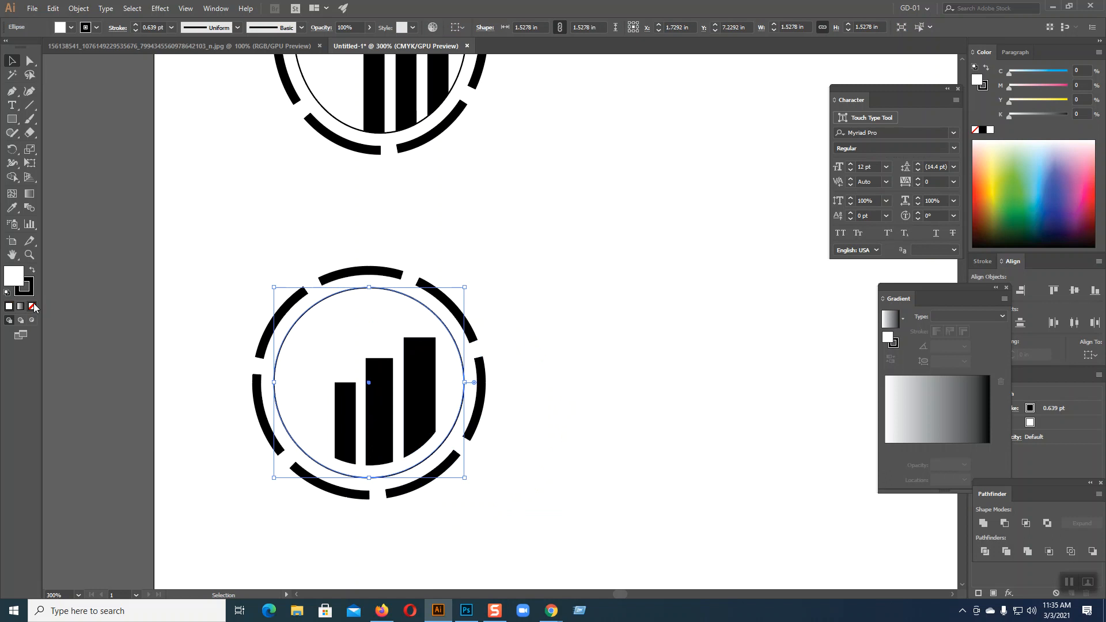
click(33, 306)
Enlarge the three trimmed bars together from their centre to about 0.89 in wide and 1.13 in high.
click(346, 420)
shift+click(373, 418)
shift+click(425, 403)
drag(440, 335, 445, 332)
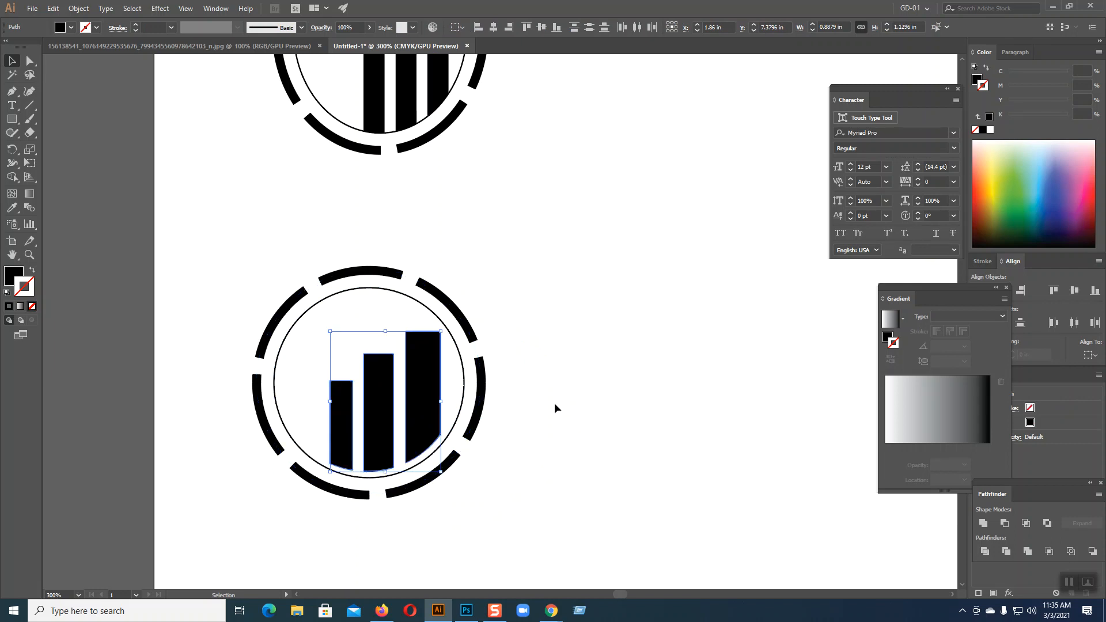
click(554, 408)
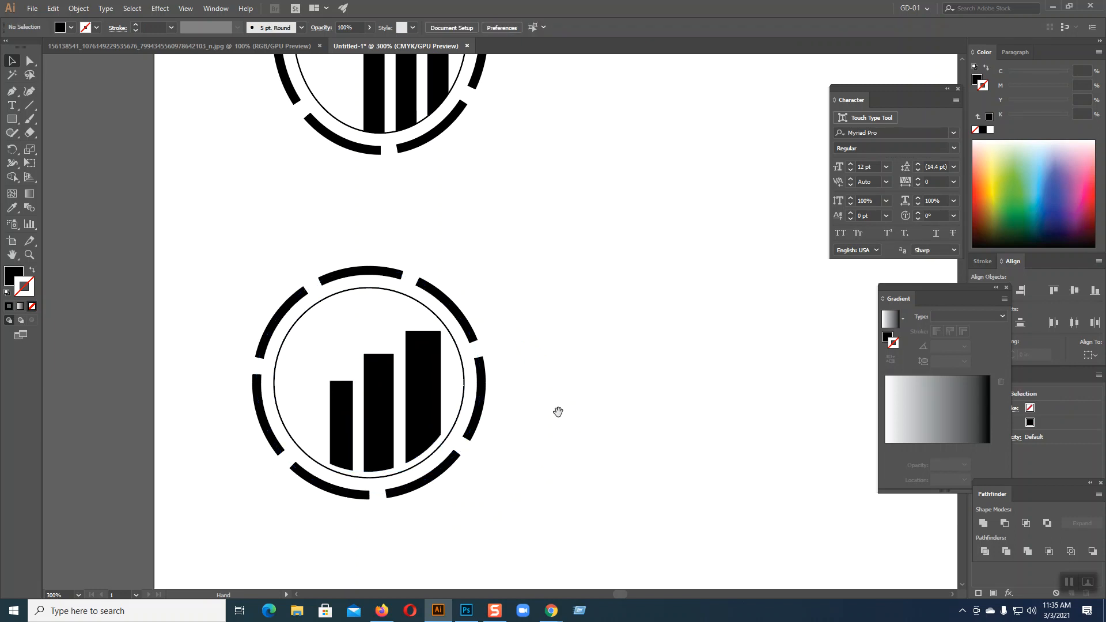
scroll(557, 404, down, 2)
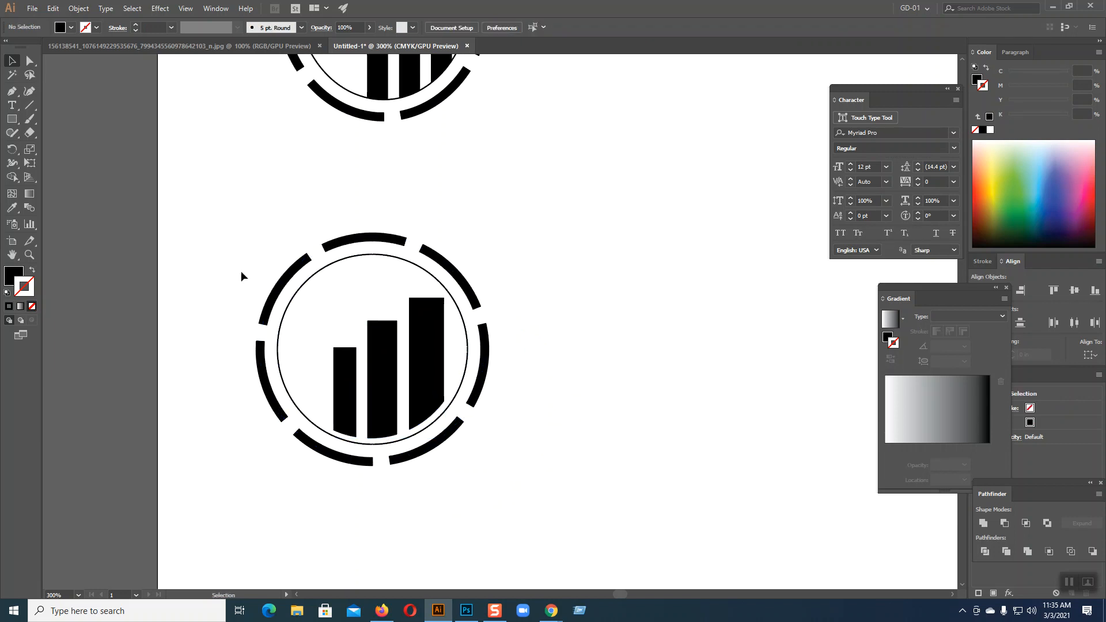
Check the arrow and bar layout in the hand-drawn logo sketch and return to the Untitled-1 artwork.
click(190, 46)
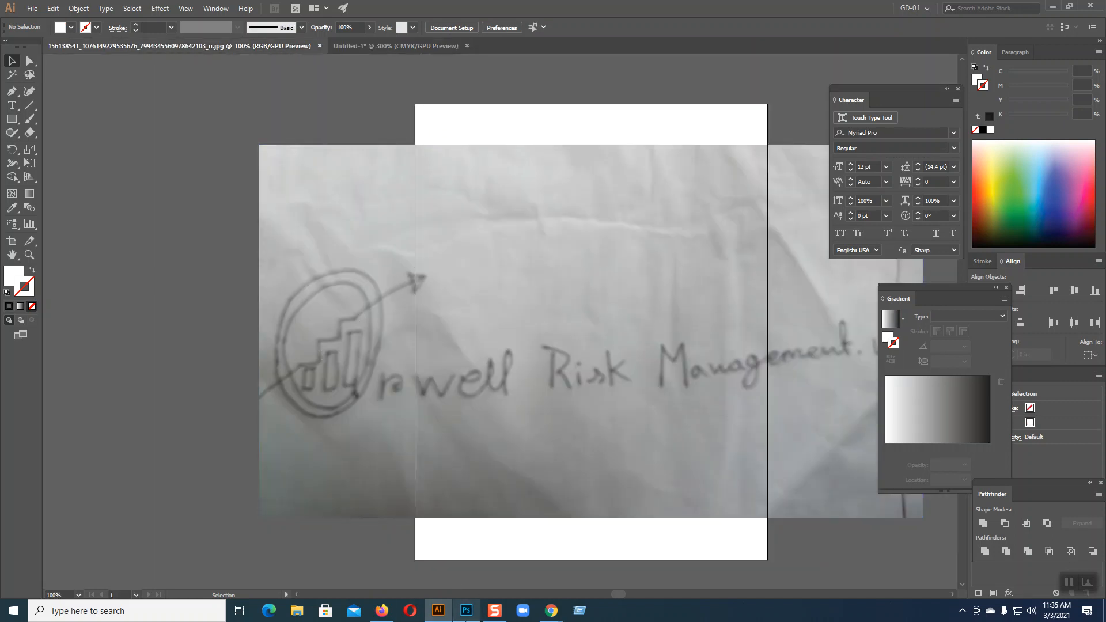
click(467, 615)
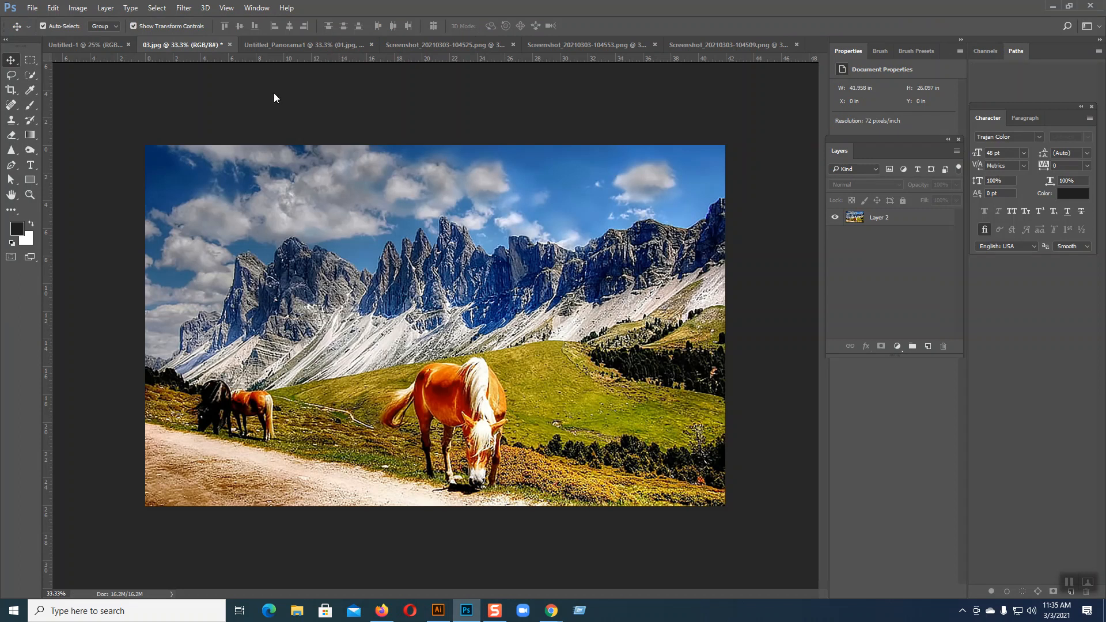
click(439, 610)
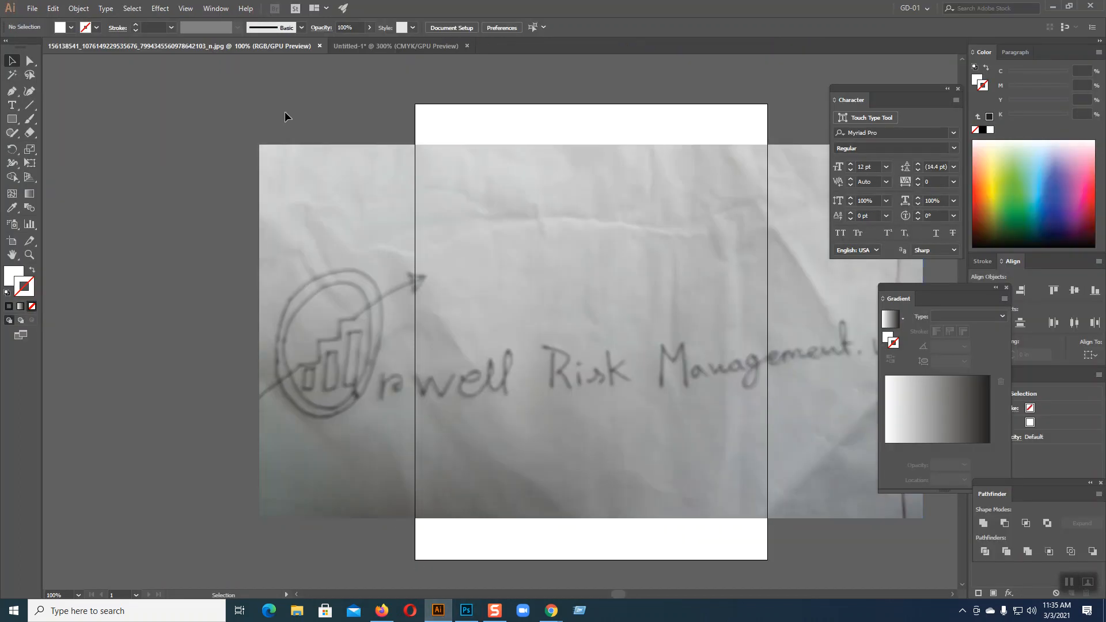
click(417, 46)
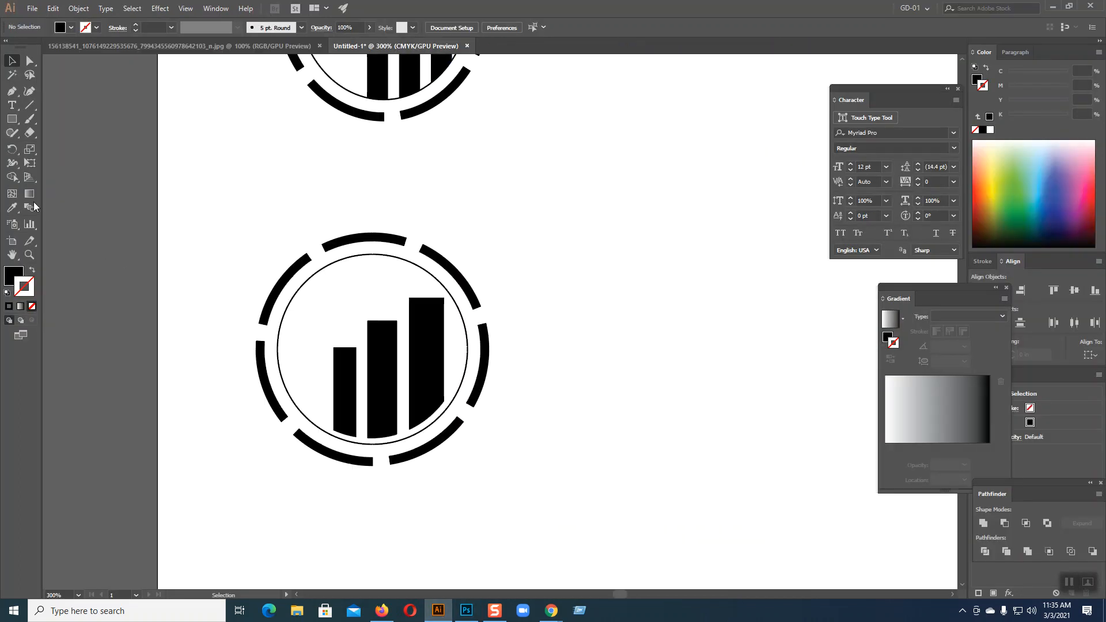
Draw an open stepped Pen path rising over the three bar tops, with diagonal ends beyond the dashed circle, about 2.11 in wide.
click(13, 91)
click(246, 392)
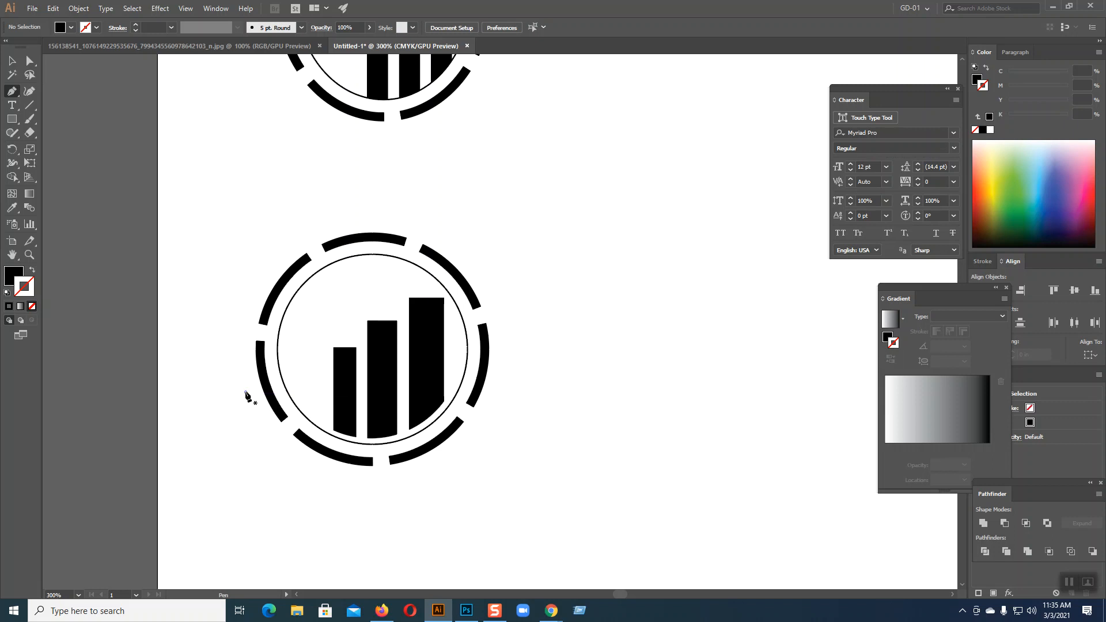
click(325, 341)
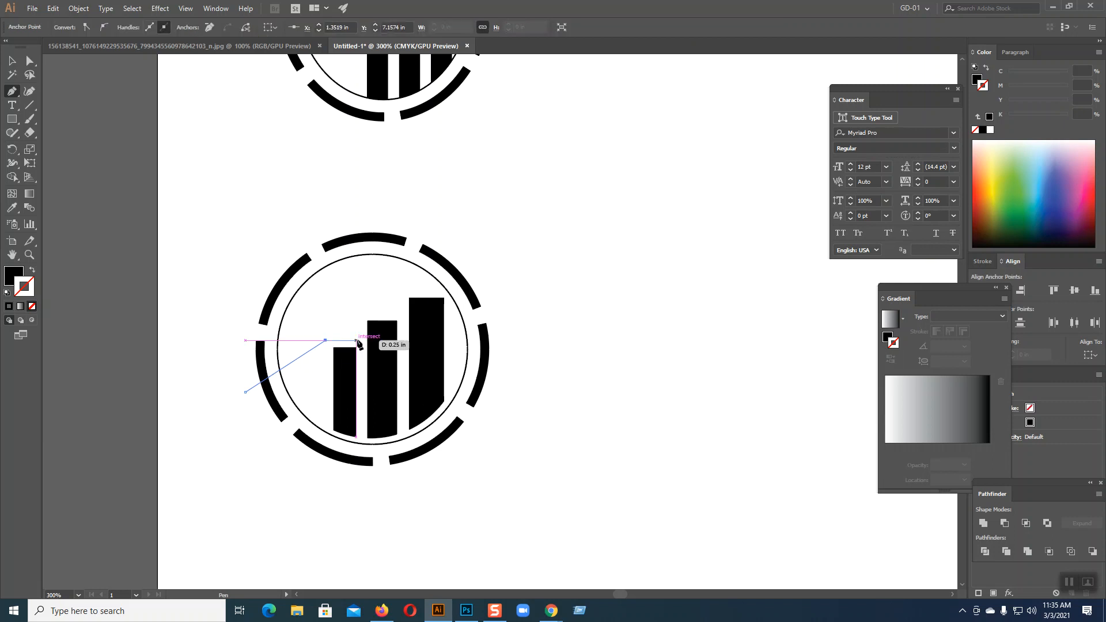
click(357, 340)
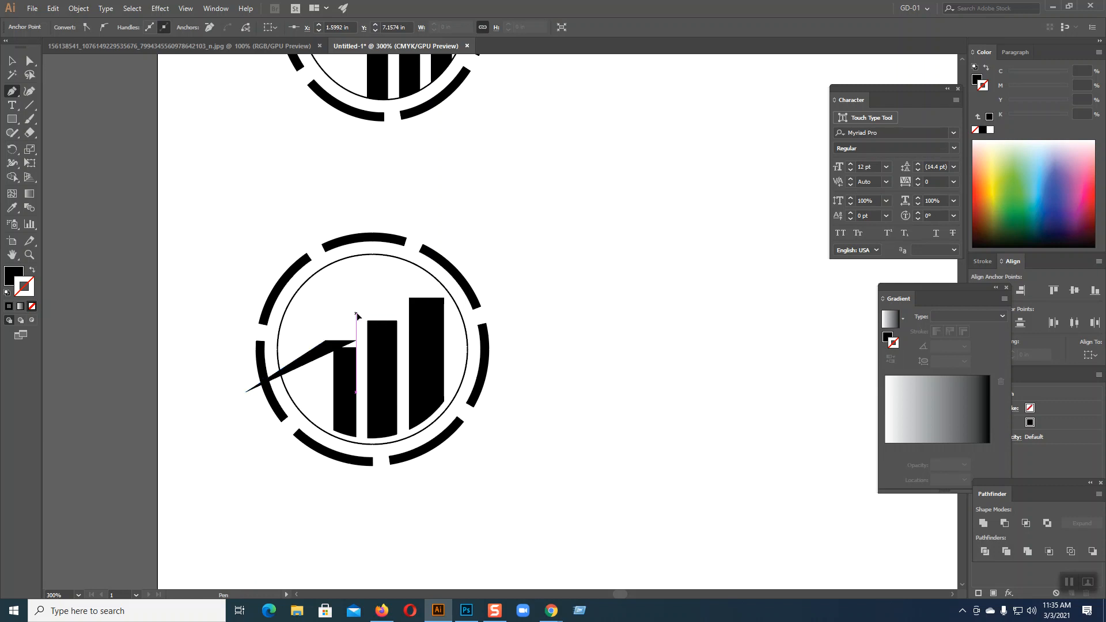
click(355, 314)
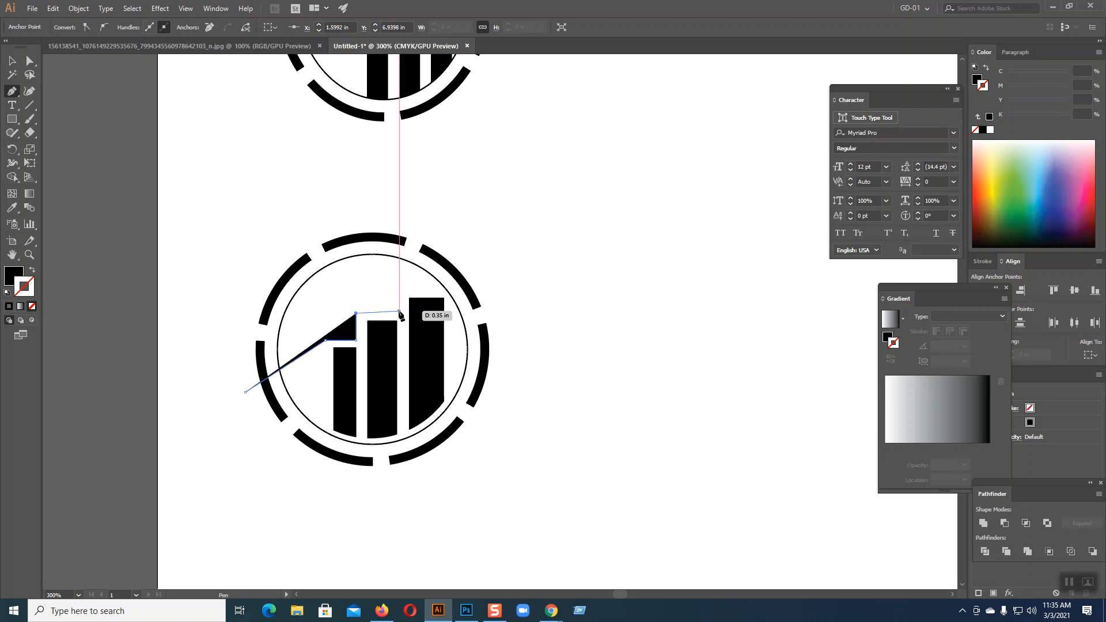
click(397, 313)
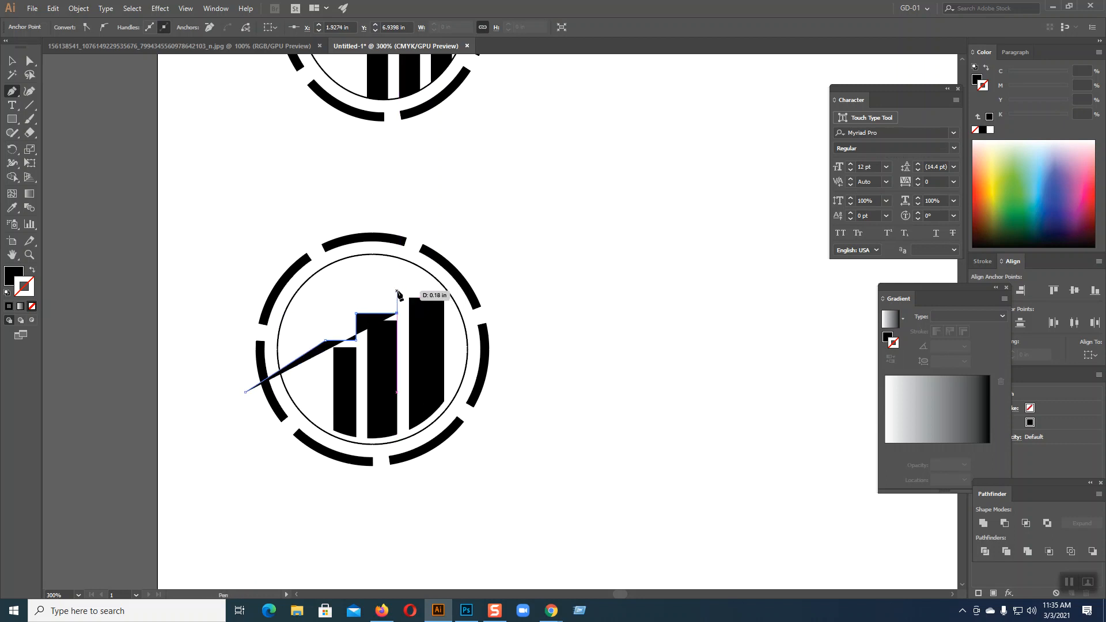
click(397, 289)
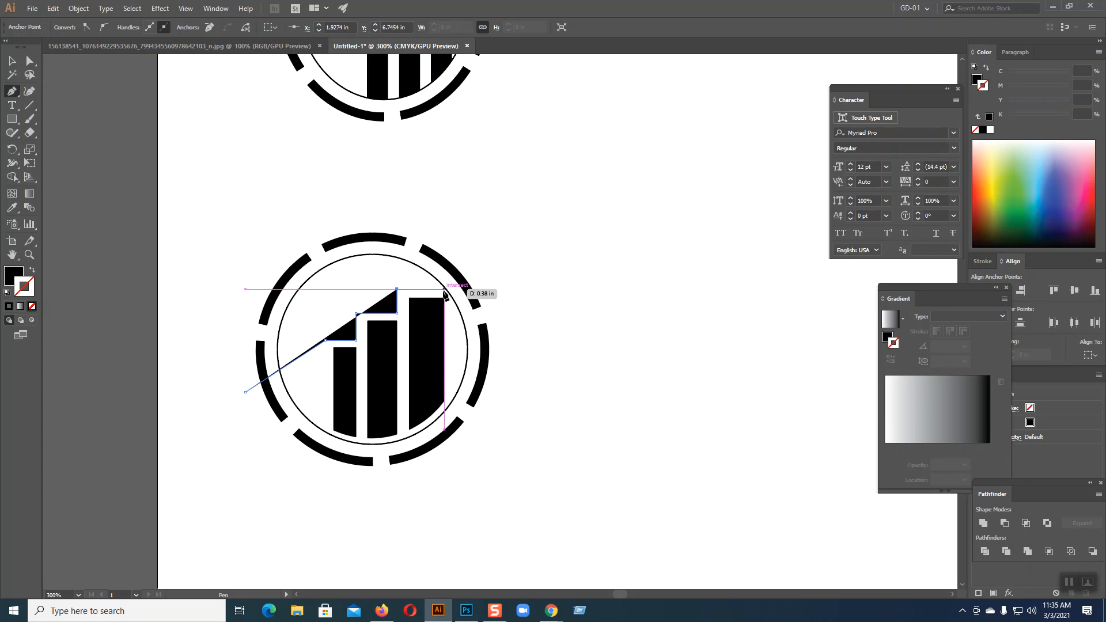
click(444, 289)
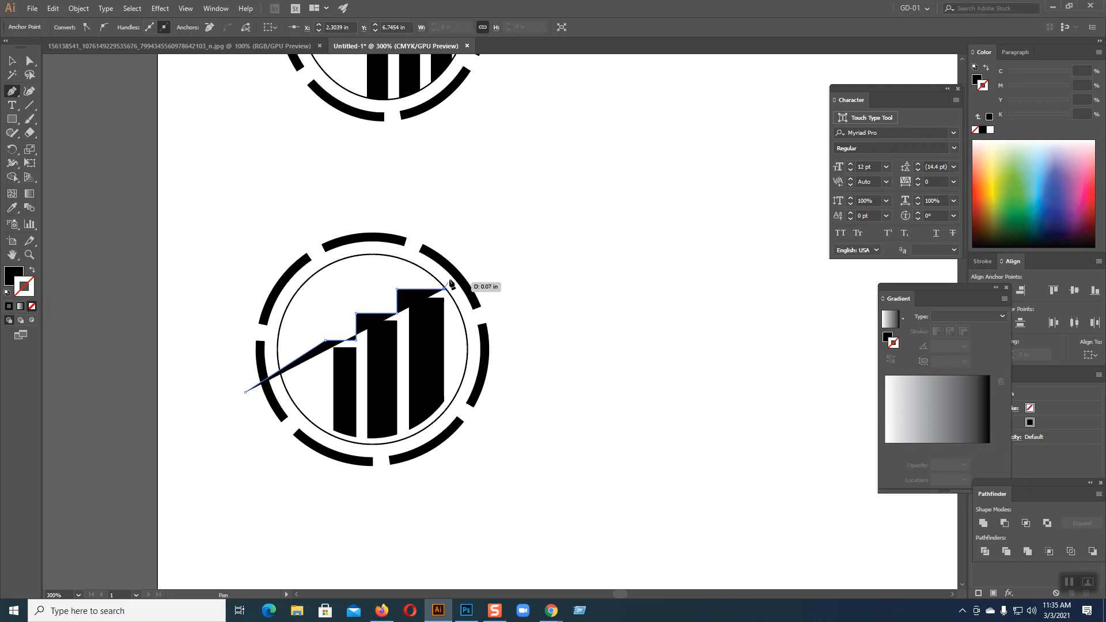
click(508, 254)
ctrl+click(548, 324)
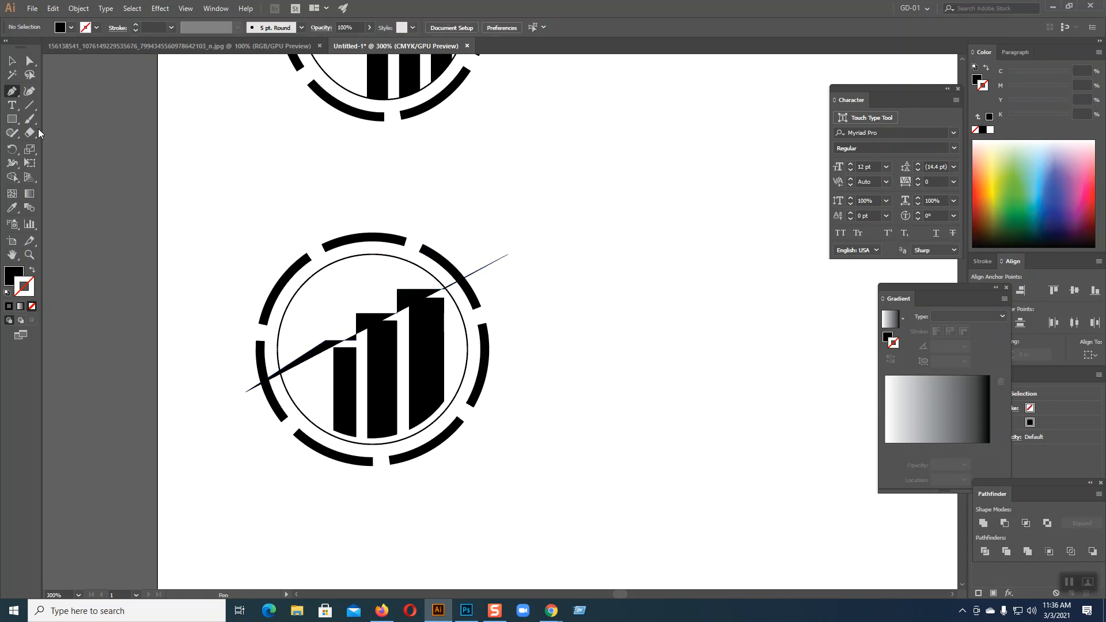
Swap the stepped path's fill and stroke so that it has no fill and a 1 pt black stroke.
click(12, 60)
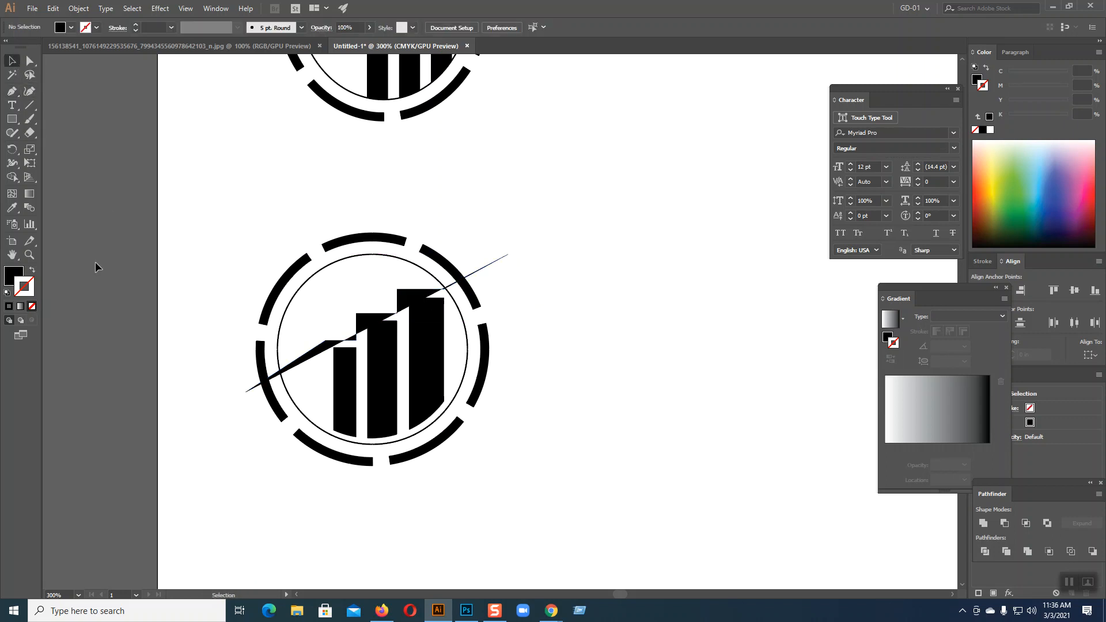
click(282, 377)
click(34, 273)
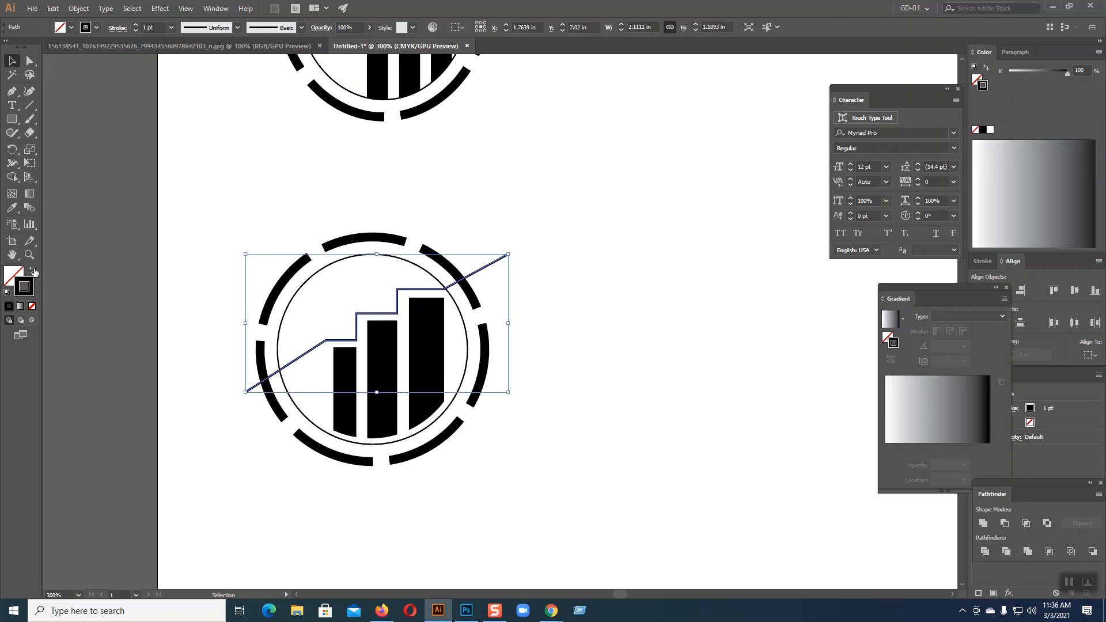
click(82, 335)
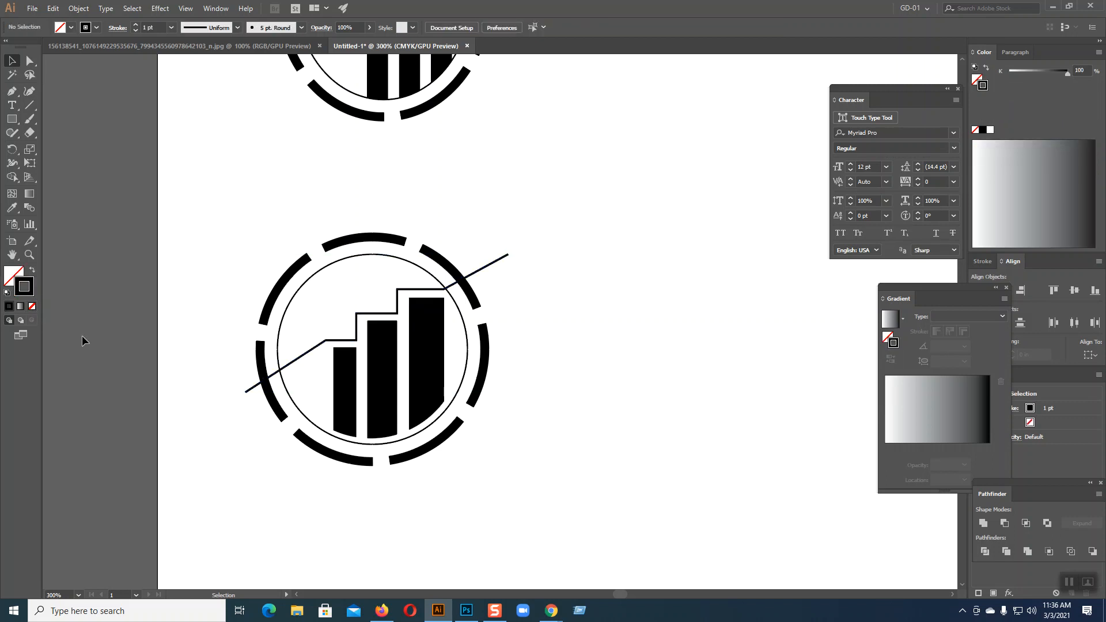
Draw a diagonal line from the stepped path's upper end down to beyond the circle's lower left, about 2.23 by 1.25 in.
click(30, 107)
drag(508, 254, 231, 413)
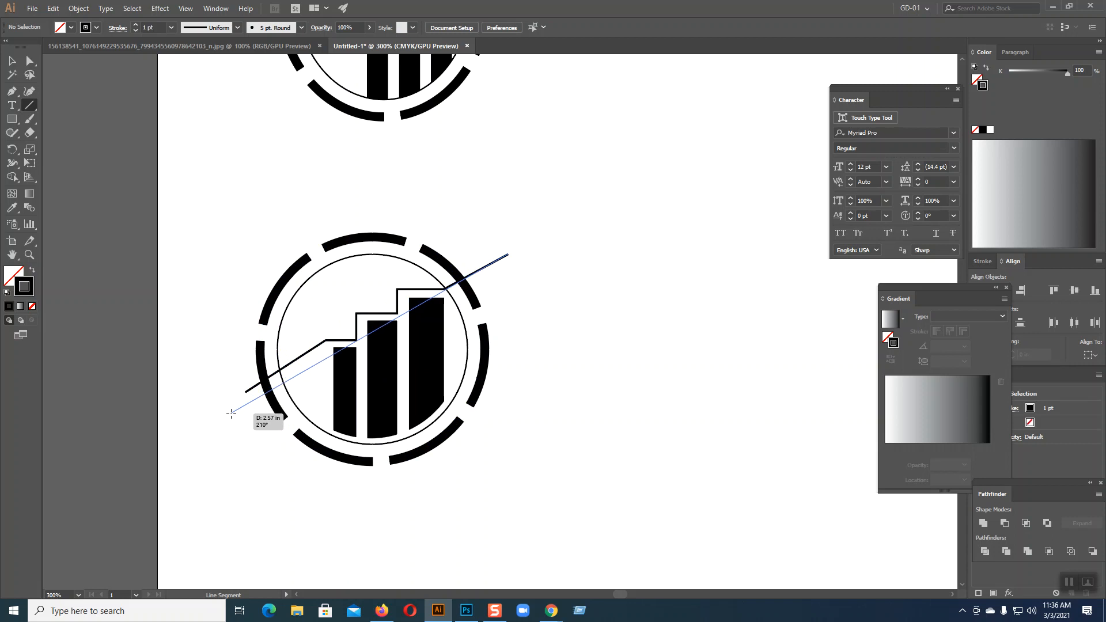
drag(231, 413, 230, 410)
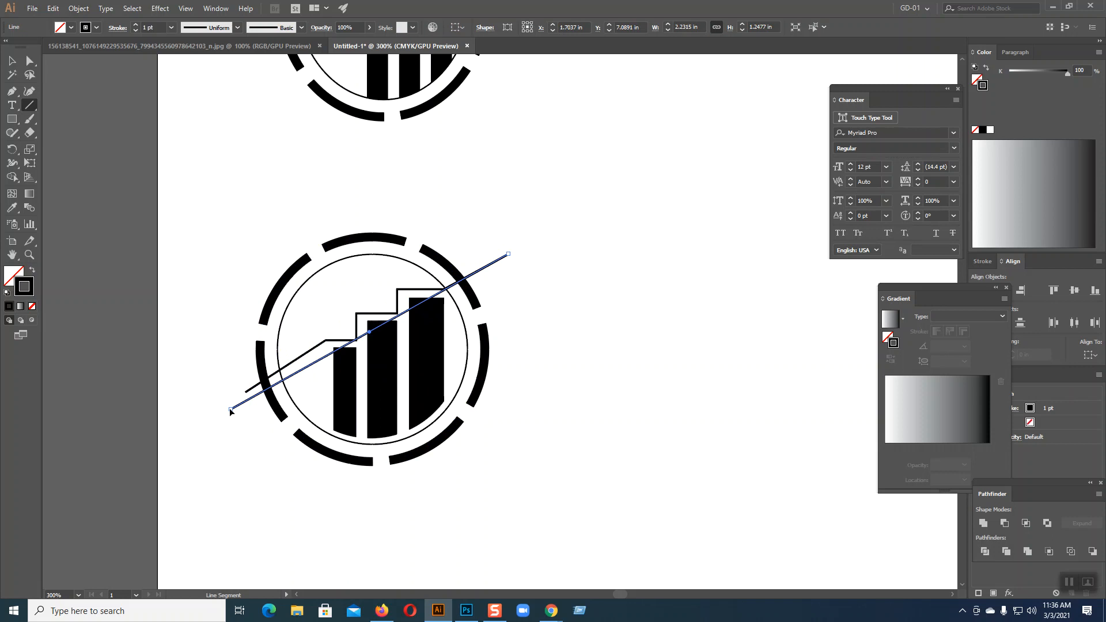
Delete the stepped path above the bars, keeping the straight diagonal line.
click(12, 60)
click(307, 355)
key(Delete)
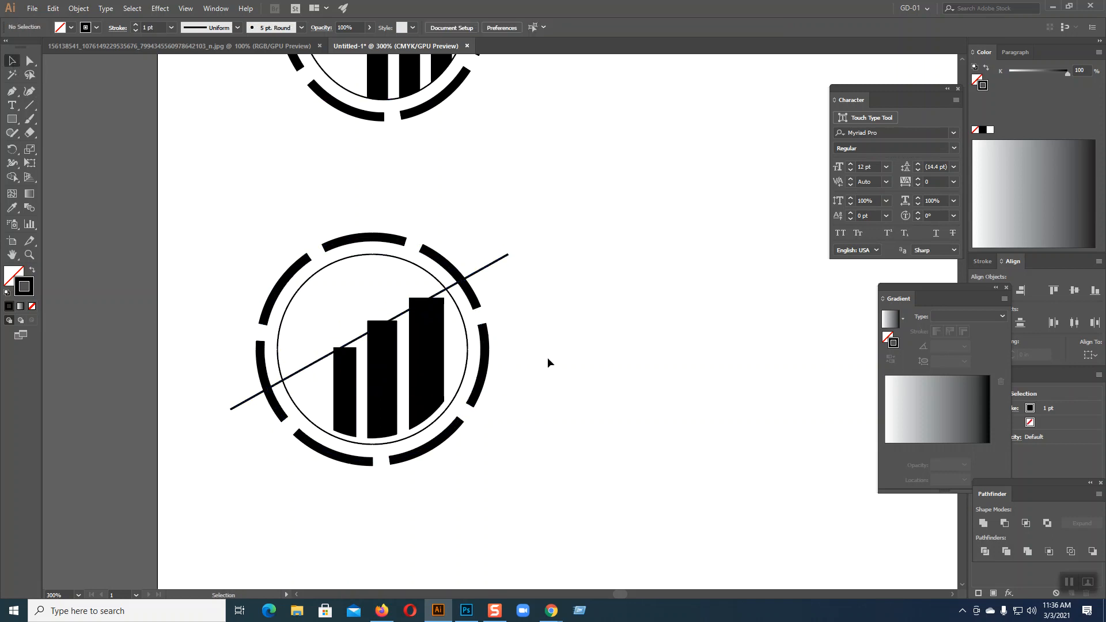
Add five anchor points along the diagonal line, from just outside the shortest bar to the far edge of the tallest bar.
click(13, 93)
click(326, 358)
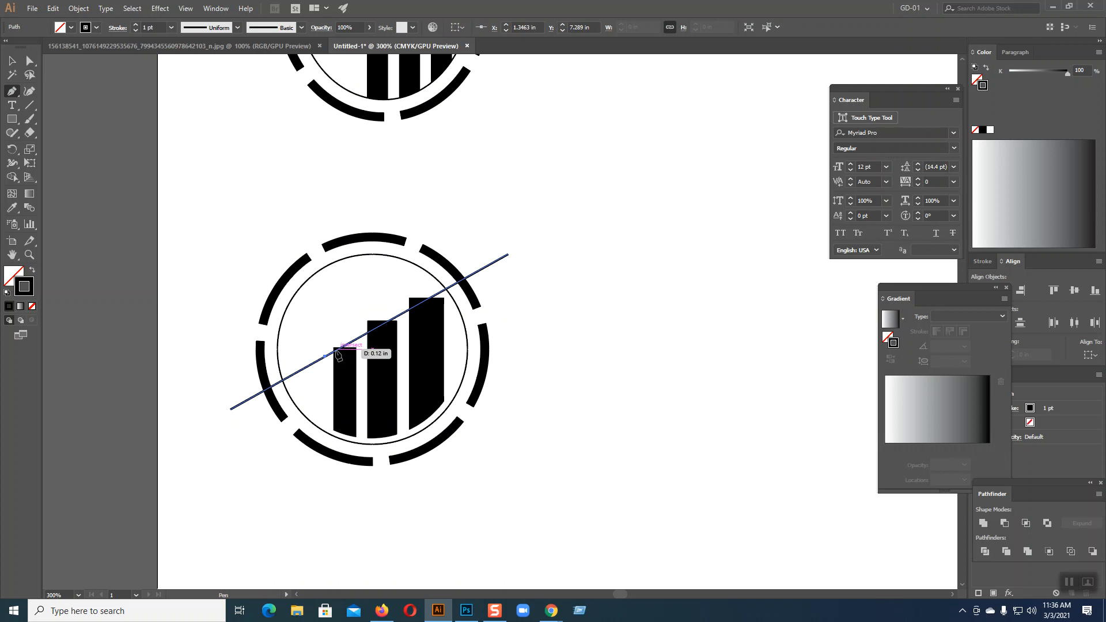
click(11, 63)
click(309, 365)
drag(11, 90, 55, 105)
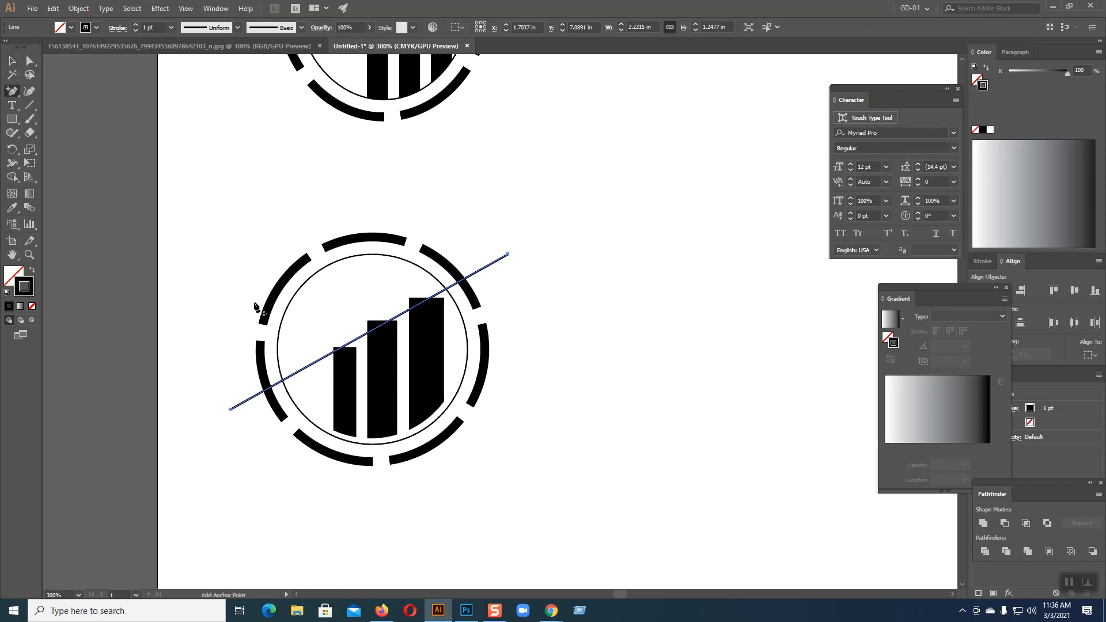
click(321, 360)
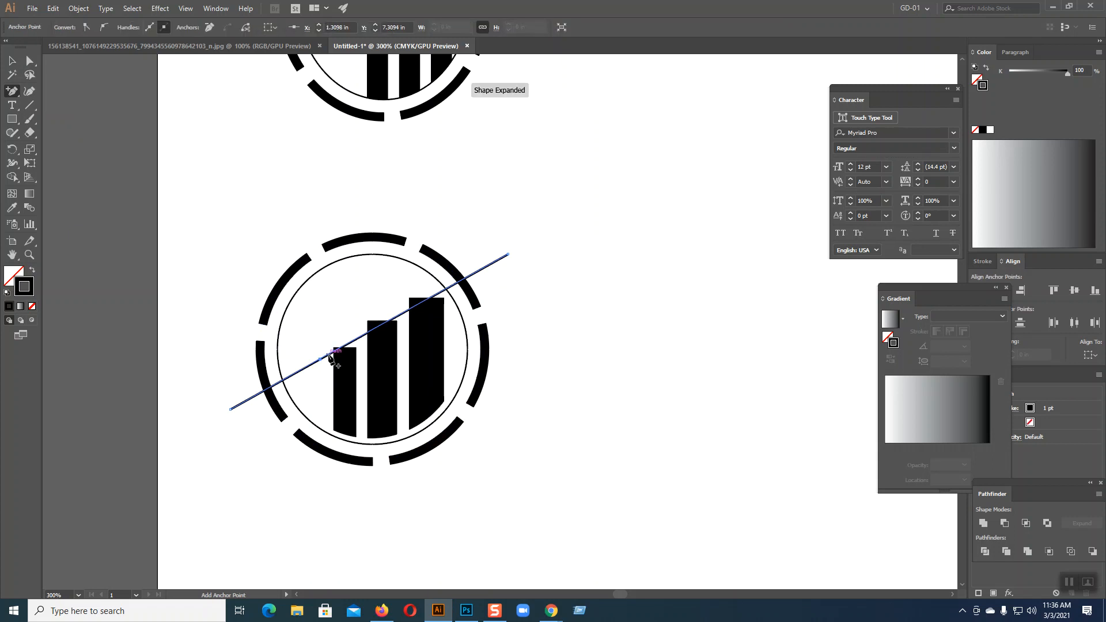
click(331, 356)
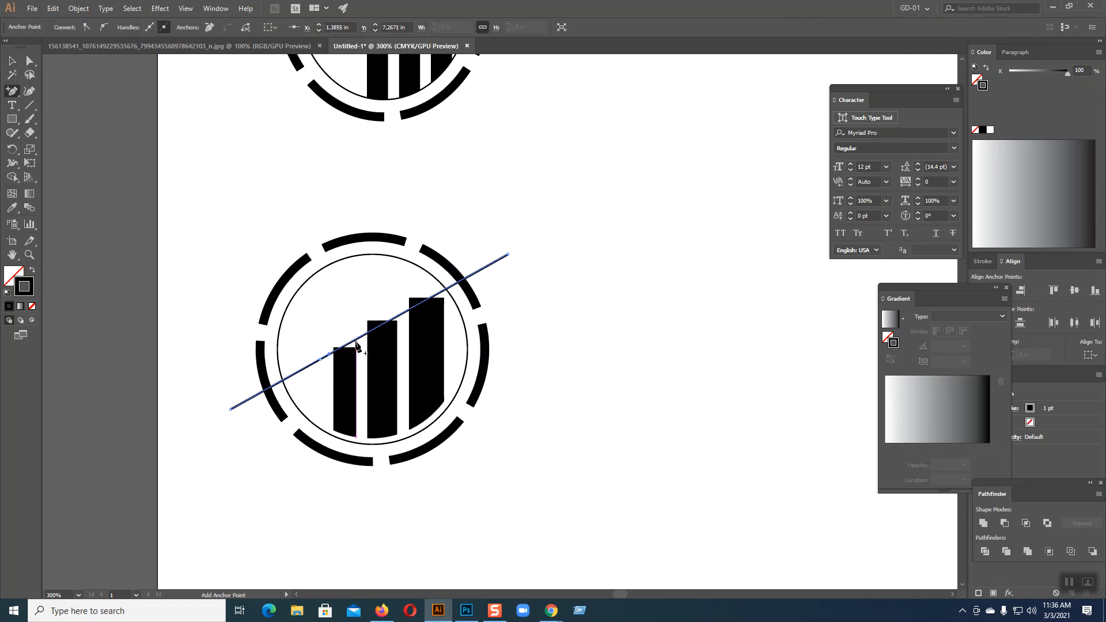
click(363, 336)
click(405, 311)
click(441, 294)
Move the line's first anchor points to form right-angled steps above the shortest and middle bars.
click(30, 61)
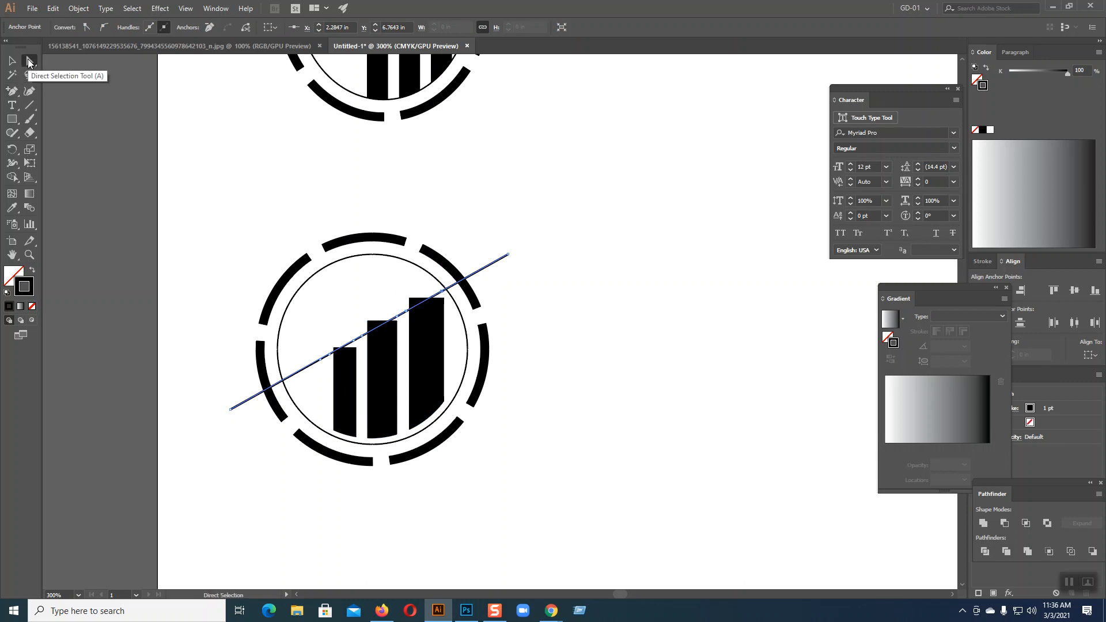
key(ctrl+=)
key(ctrl+=)
key(ctrl+=)
drag(202, 489, 201, 456)
drag(180, 508, 201, 492)
drag(288, 448, 266, 388)
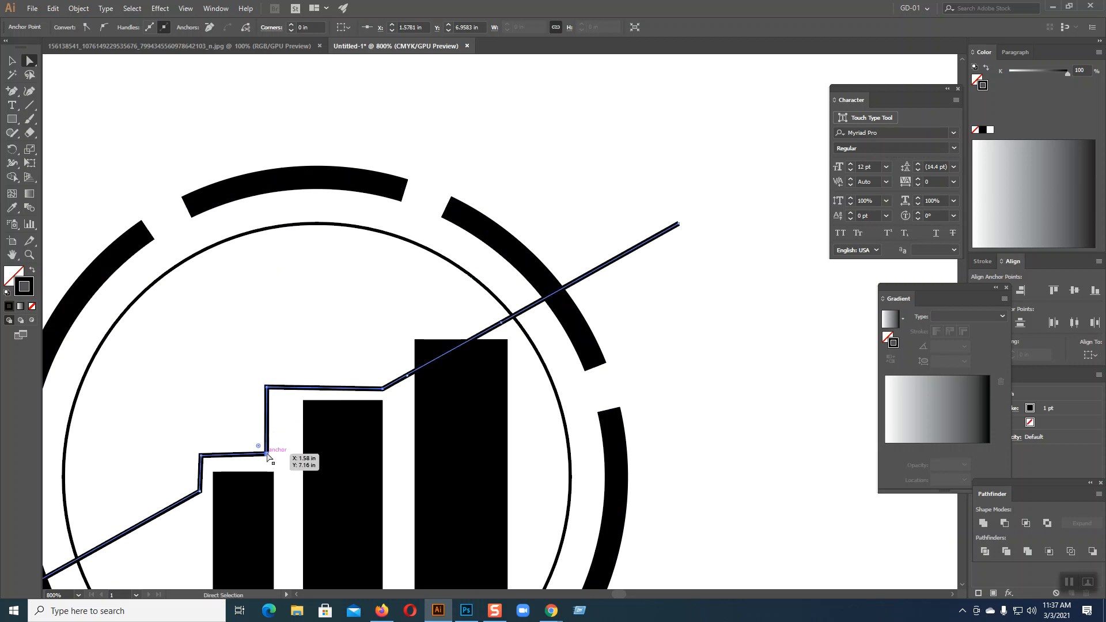
drag(266, 455, 273, 454)
drag(267, 387, 274, 391)
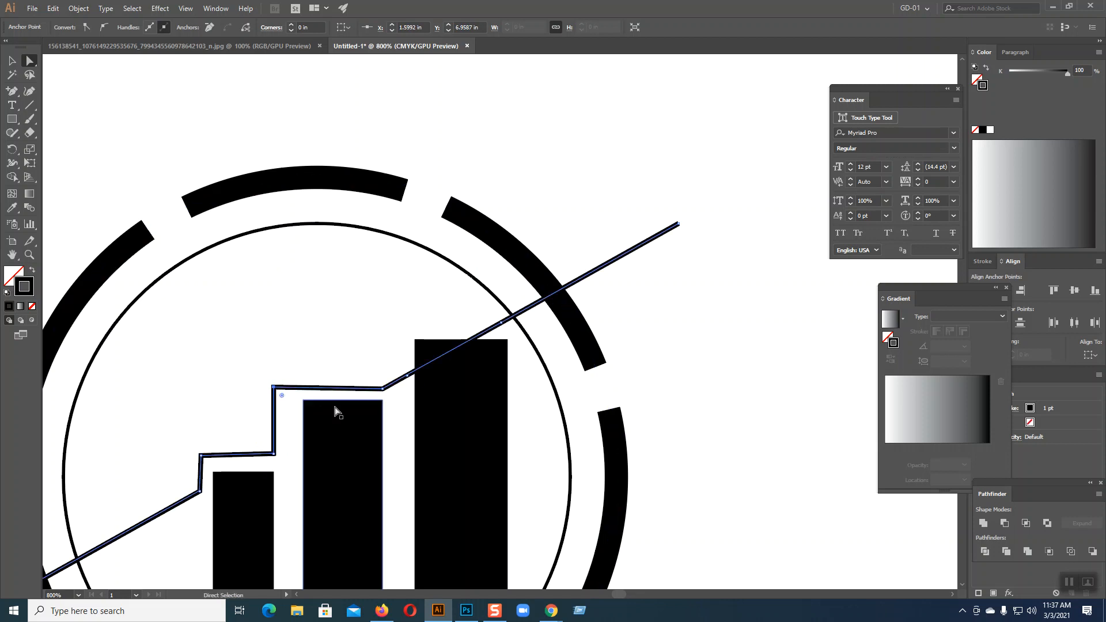
Straighten the tread above the middle bar and reposition the remaining anchor points to form the step above the tallest bar.
drag(383, 389, 381, 388)
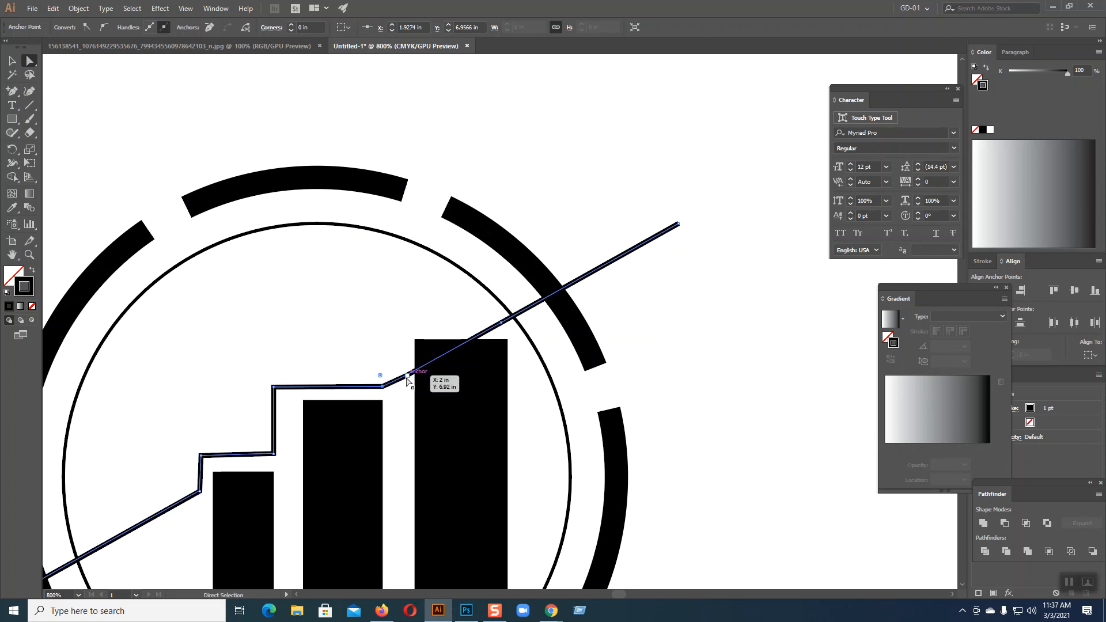
drag(406, 379, 382, 328)
drag(502, 324, 508, 329)
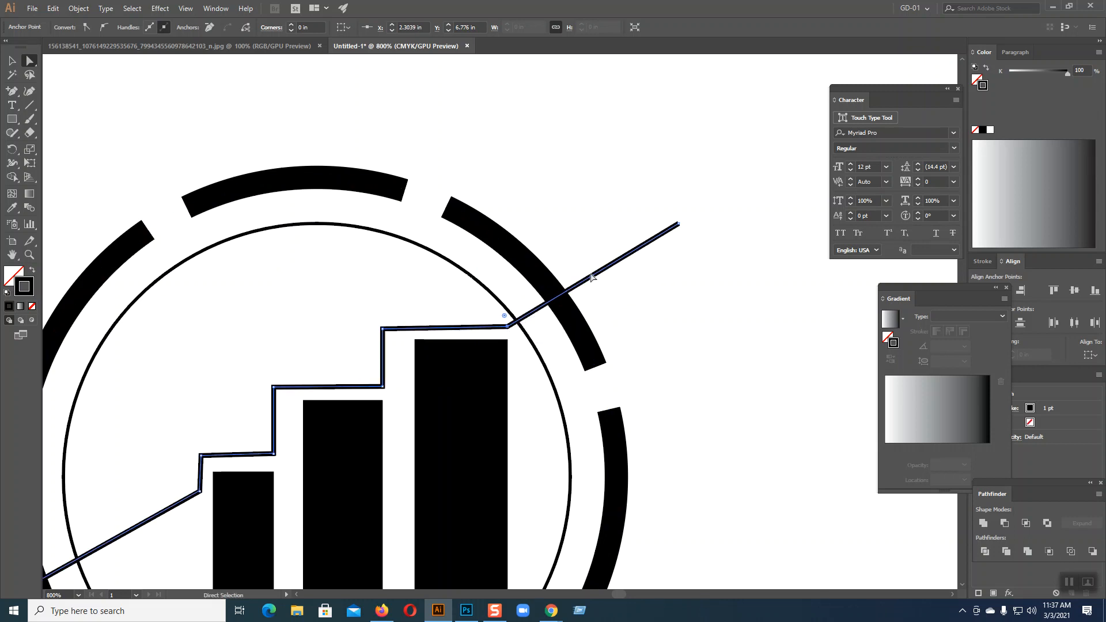
Check the rising arrow's shape in the hand-drawn logo sketch and return to the Untitled-1 artwork.
key(ctrl+minus)
key(ctrl+minus)
key(ctrl+minus)
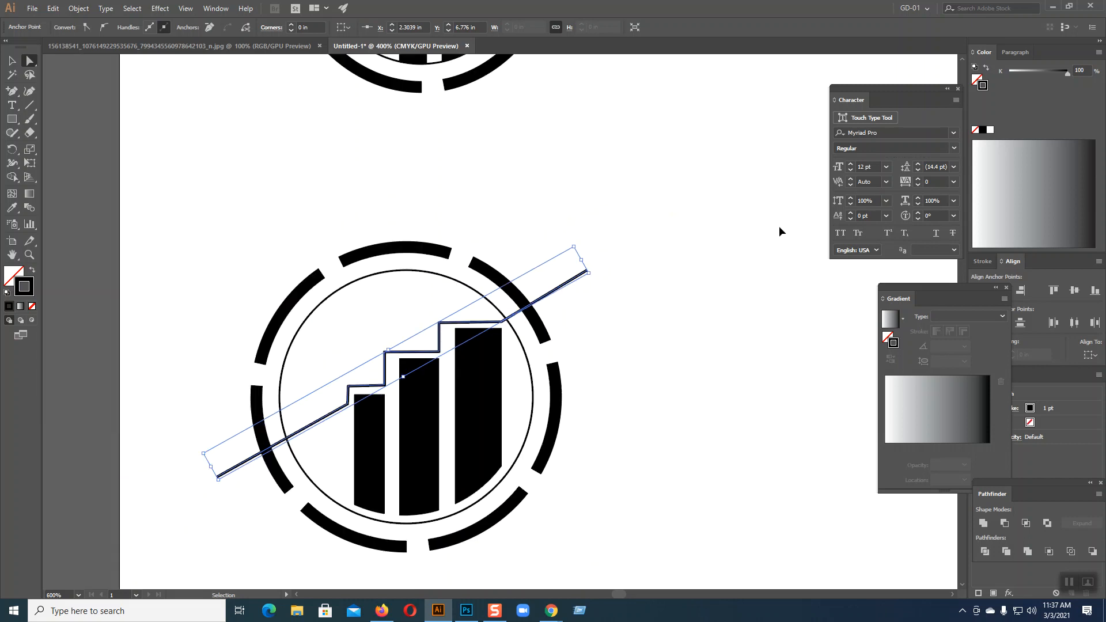
click(11, 61)
click(199, 48)
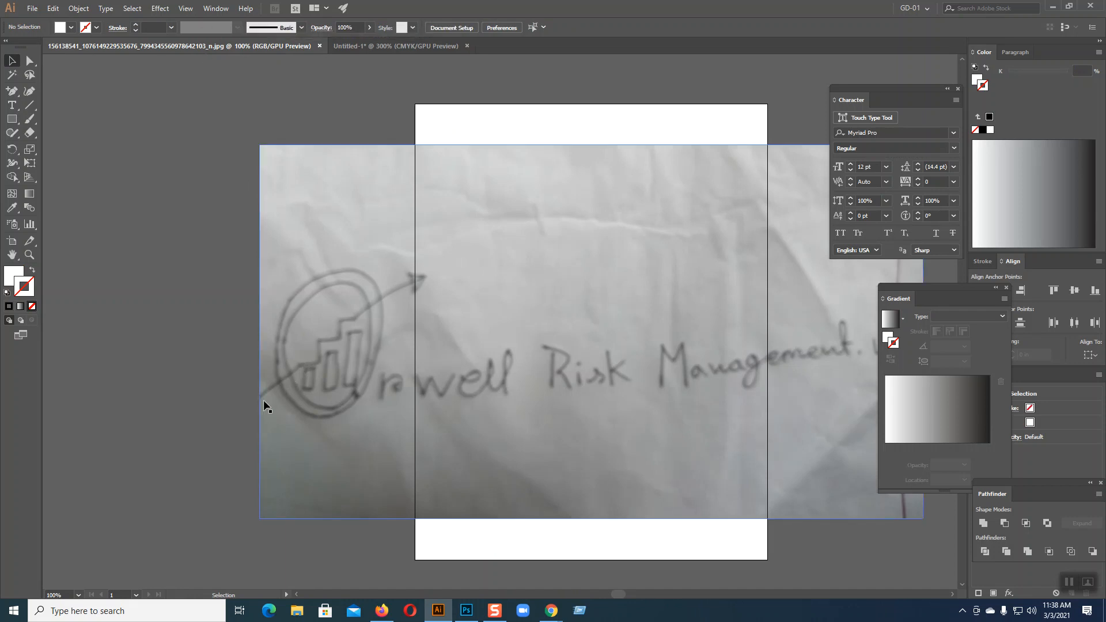
click(364, 45)
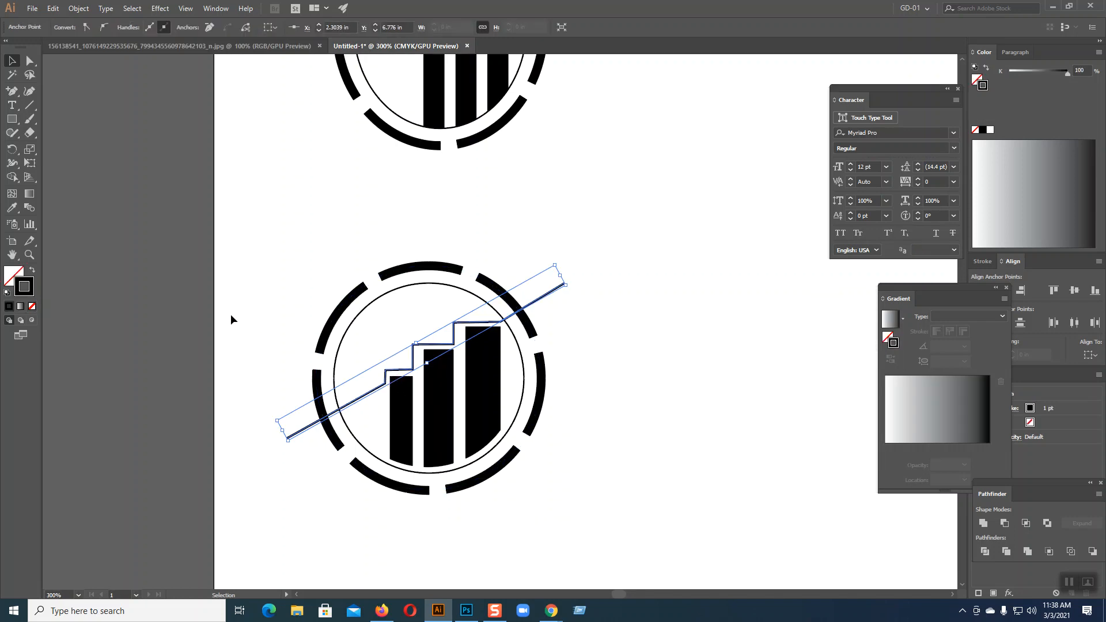
Delete the anchor point at the foot of the first riser so the lower diagonal joins the shortest bar's tread directly.
drag(12, 90, 57, 119)
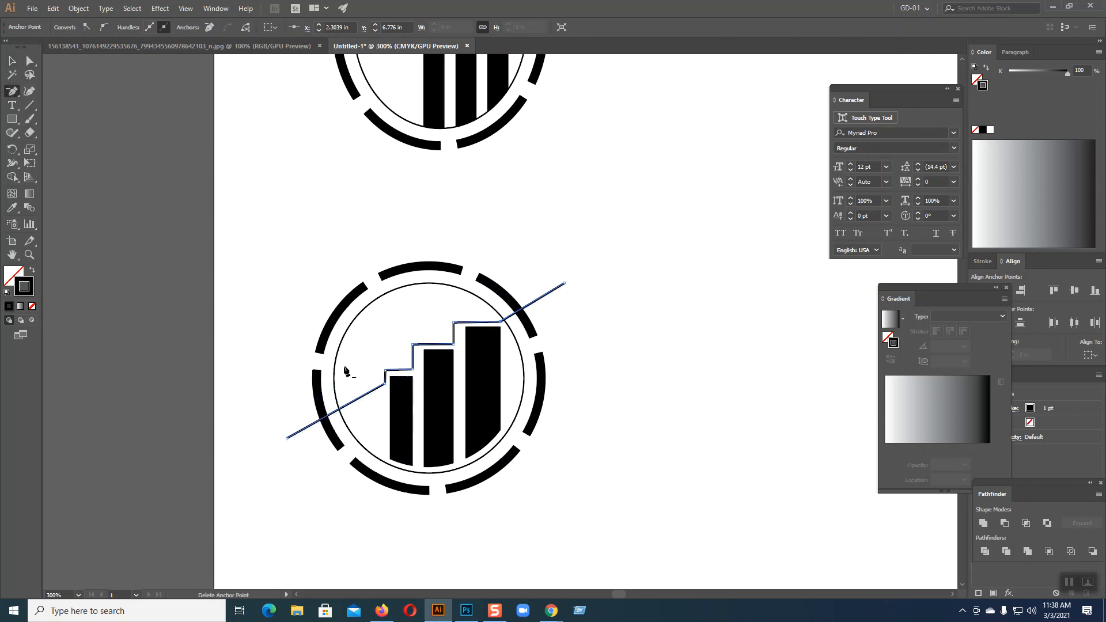
click(385, 383)
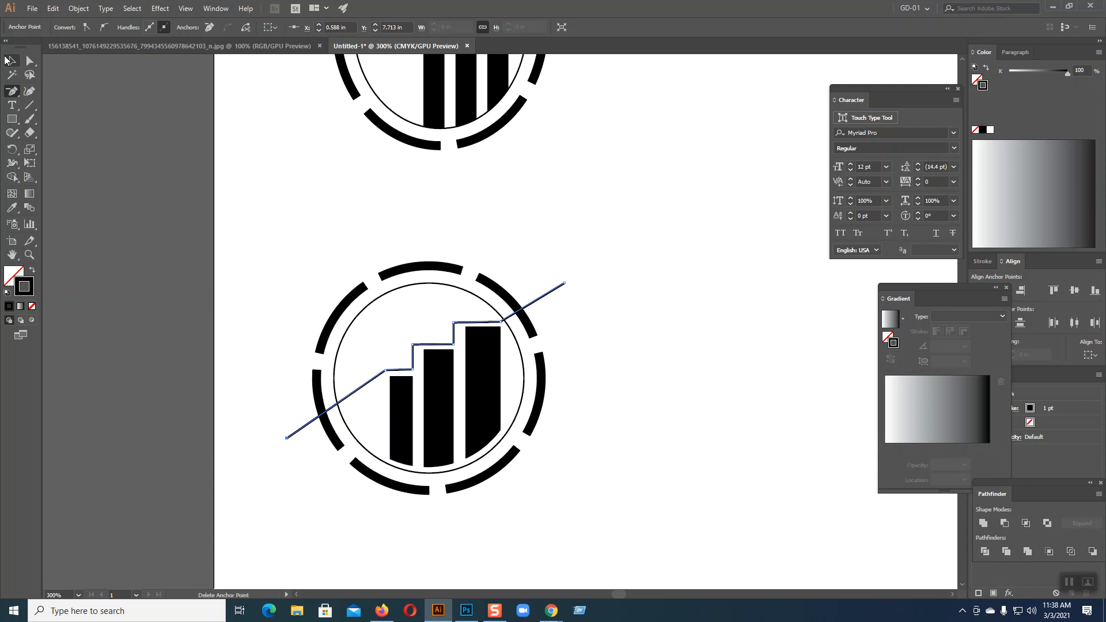
click(92, 186)
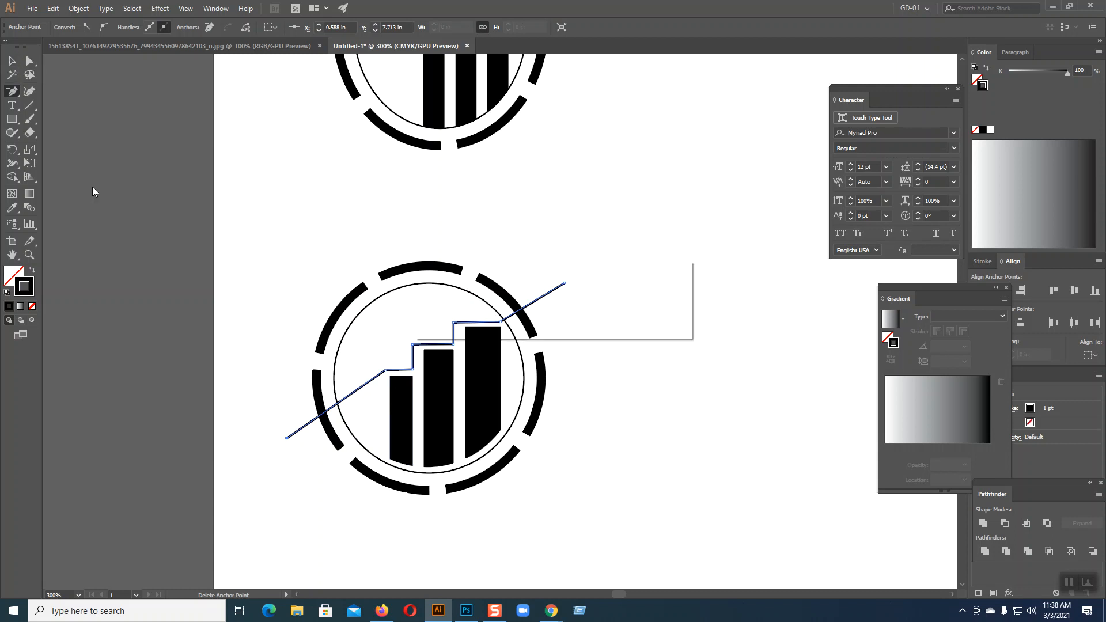
click(676, 325)
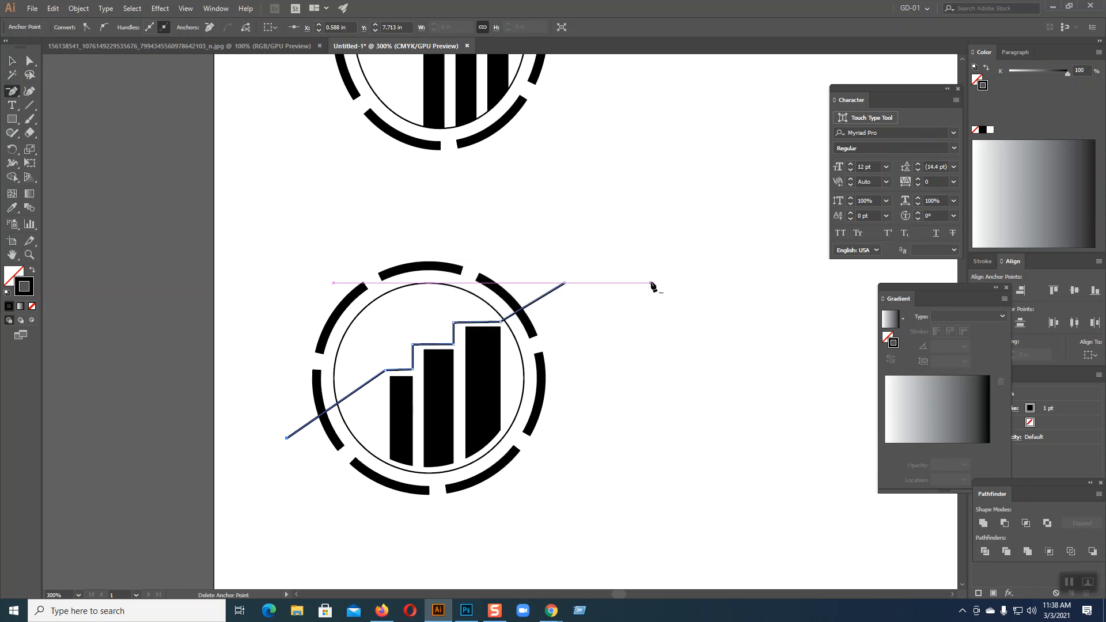
click(13, 61)
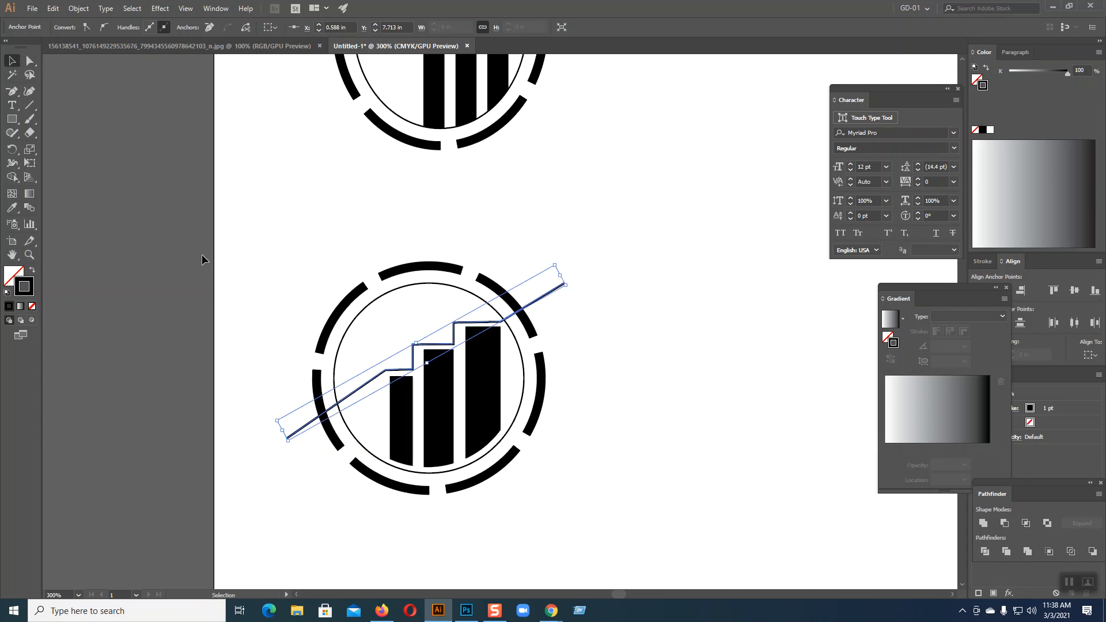
click(201, 254)
Nudge the stepped path's lower-left end point up to Y 7.5463 in and deselect the path.
click(29, 60)
click(287, 439)
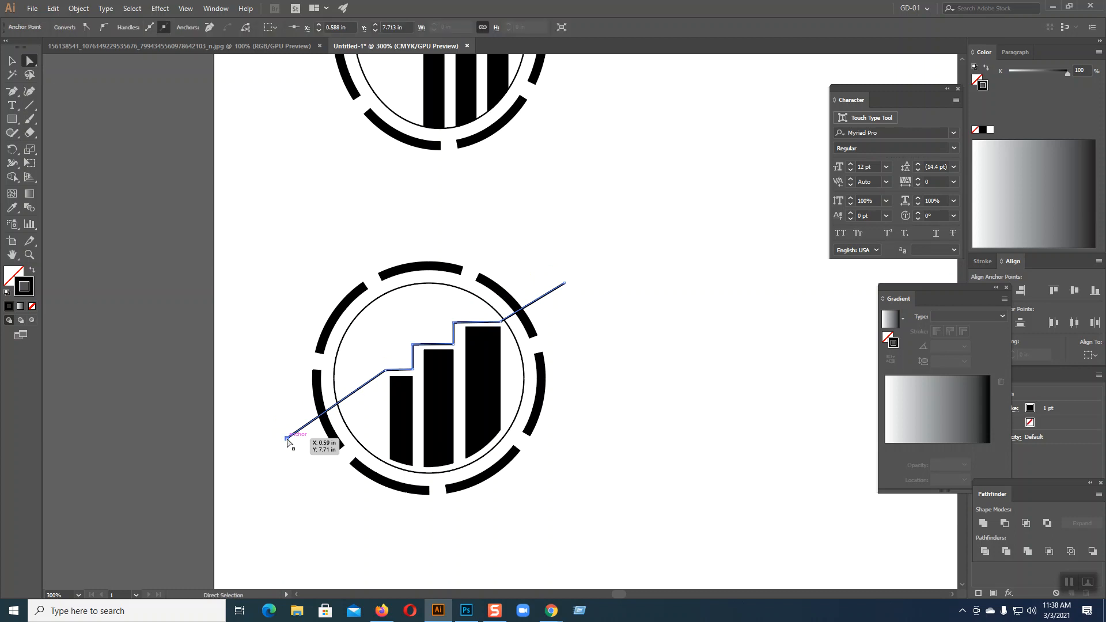
key(Up)
key(Up)
key(Up)
key(Up)
key(Up)
key(Up)
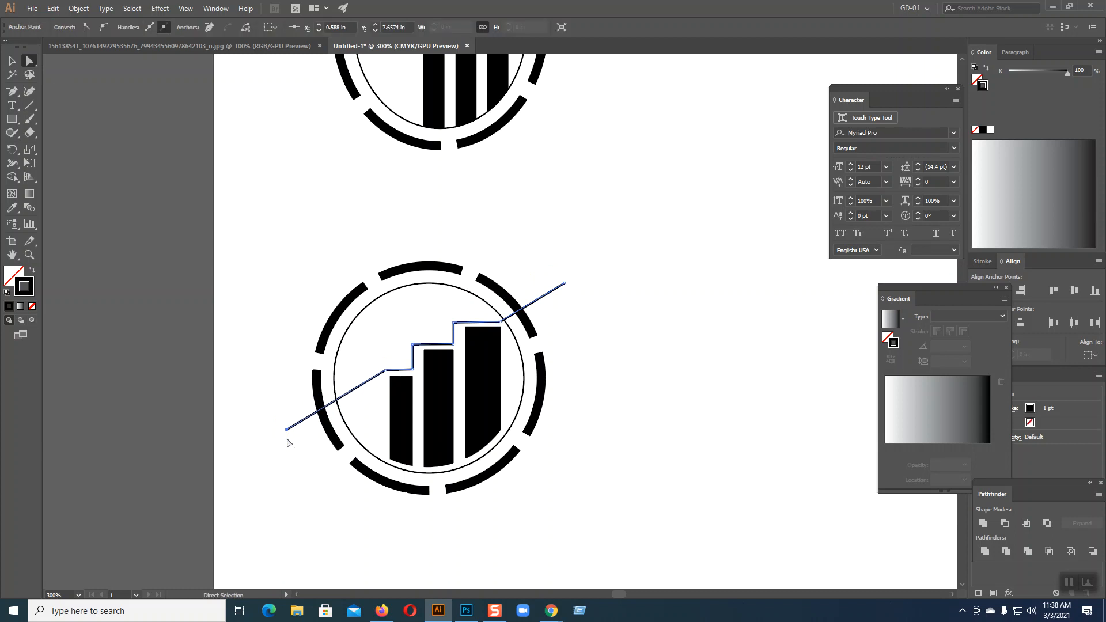
key(Up)
key(Up)
key(Up)
key(Up)
key(Up)
key(Up)
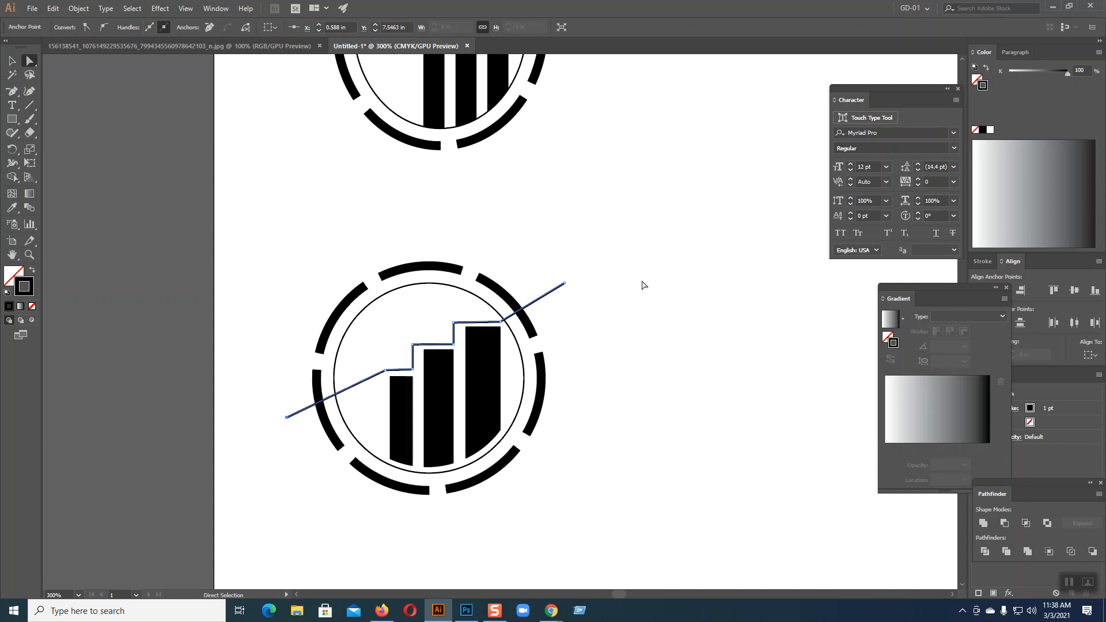
click(9, 61)
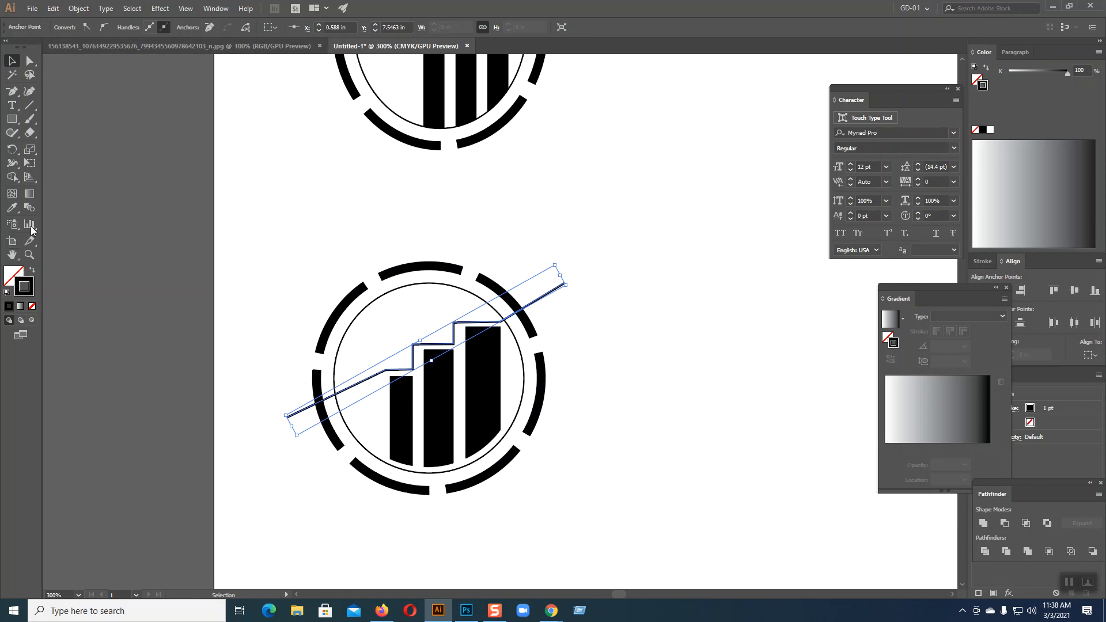
click(213, 205)
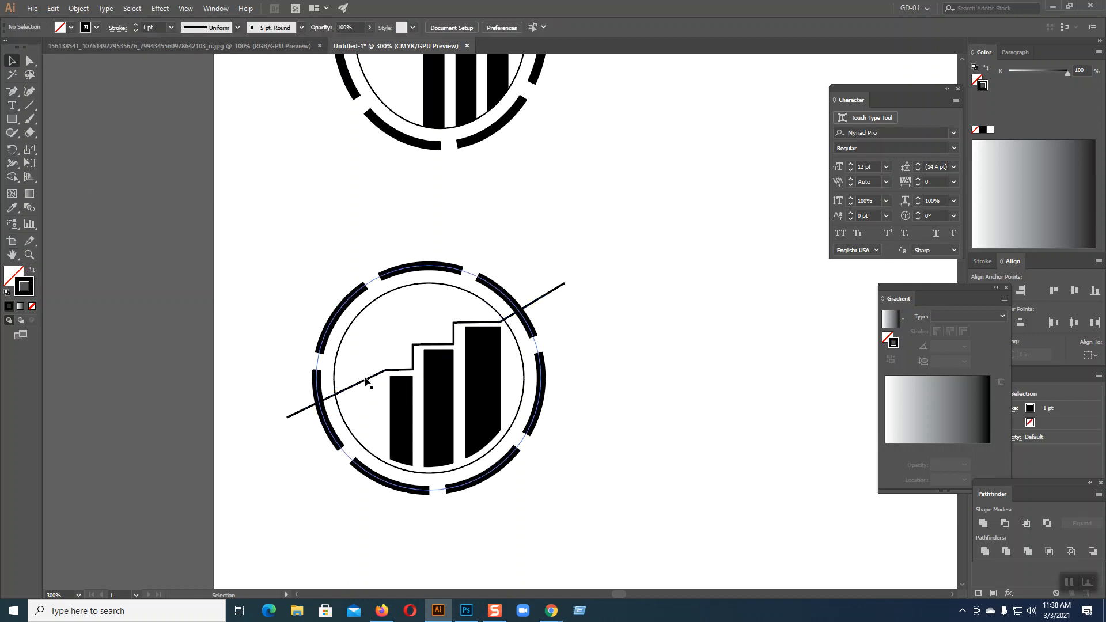
Give the stepped path a 3 pt stroke and nudge it up to Y 6.9641 in.
click(366, 381)
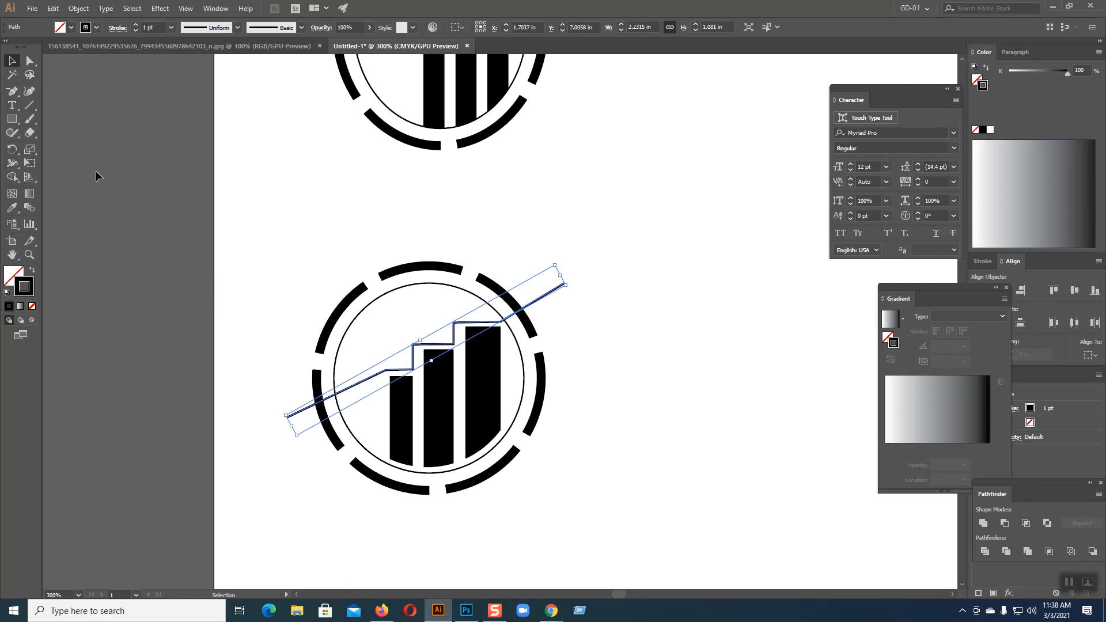
click(135, 26)
click(135, 26)
key(Up)
key(Up)
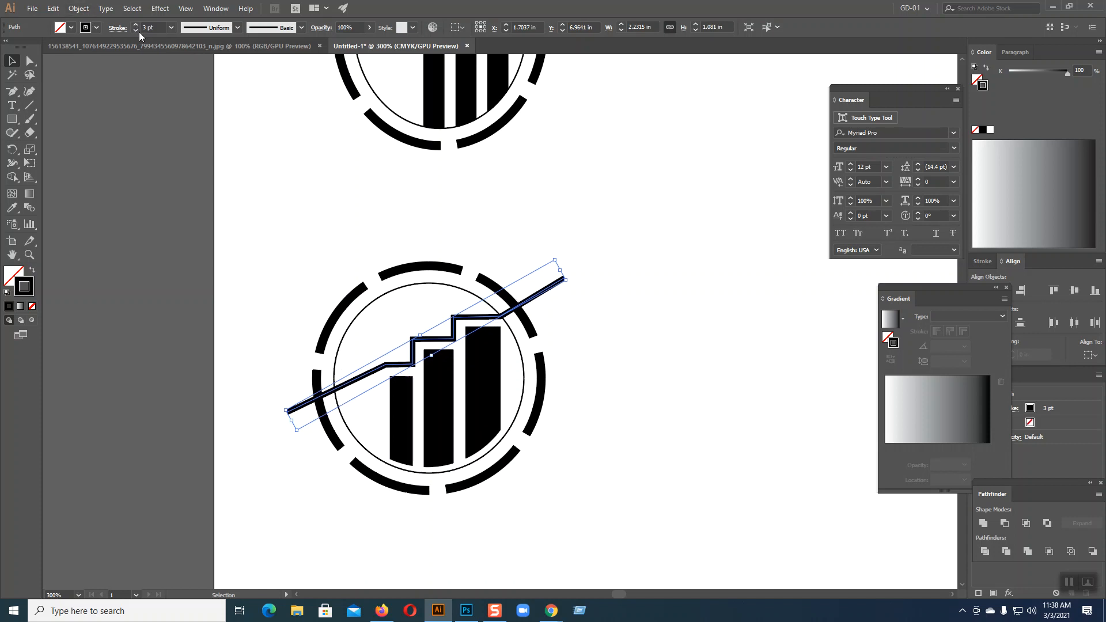
Check the arrow in the sketch and try the Arrow 7 arrowhead on the path's end point, resetting it to None.
click(233, 48)
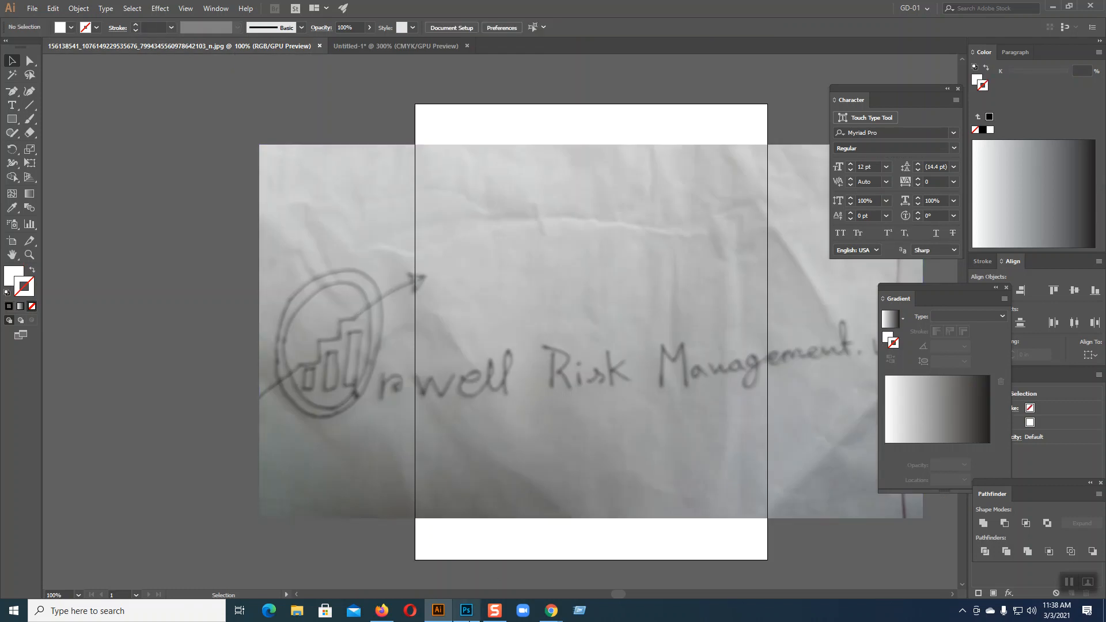
click(372, 45)
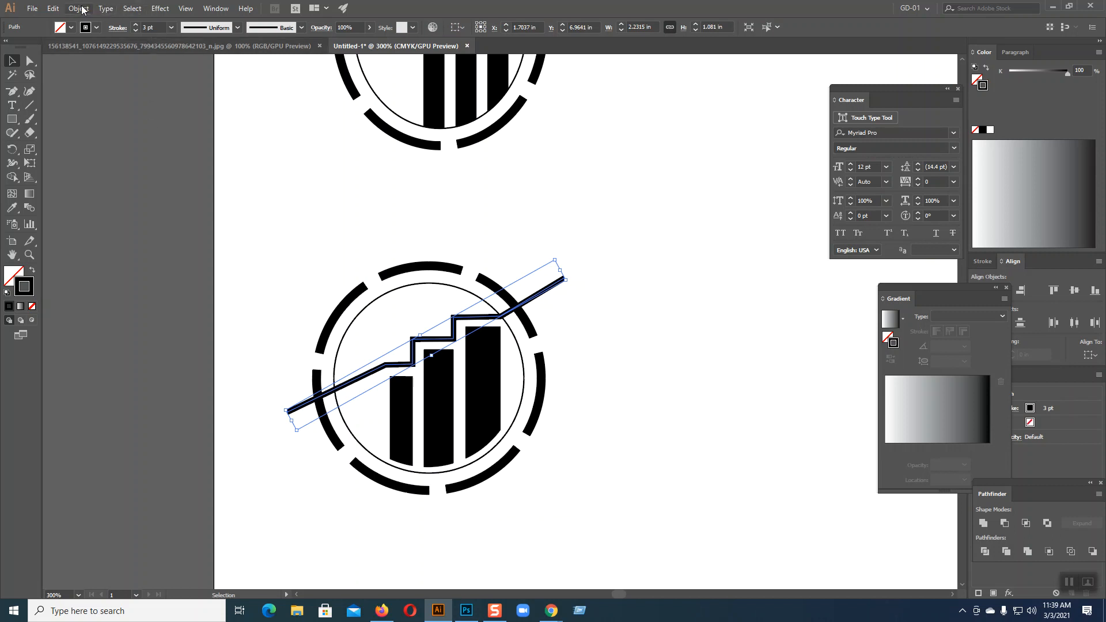
click(114, 27)
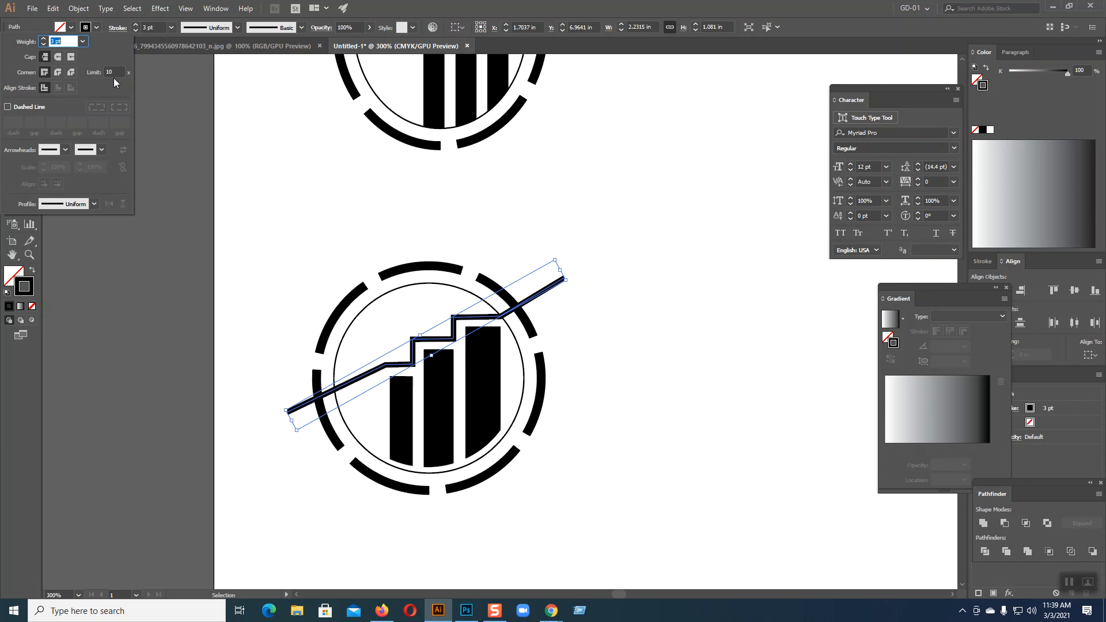
click(102, 149)
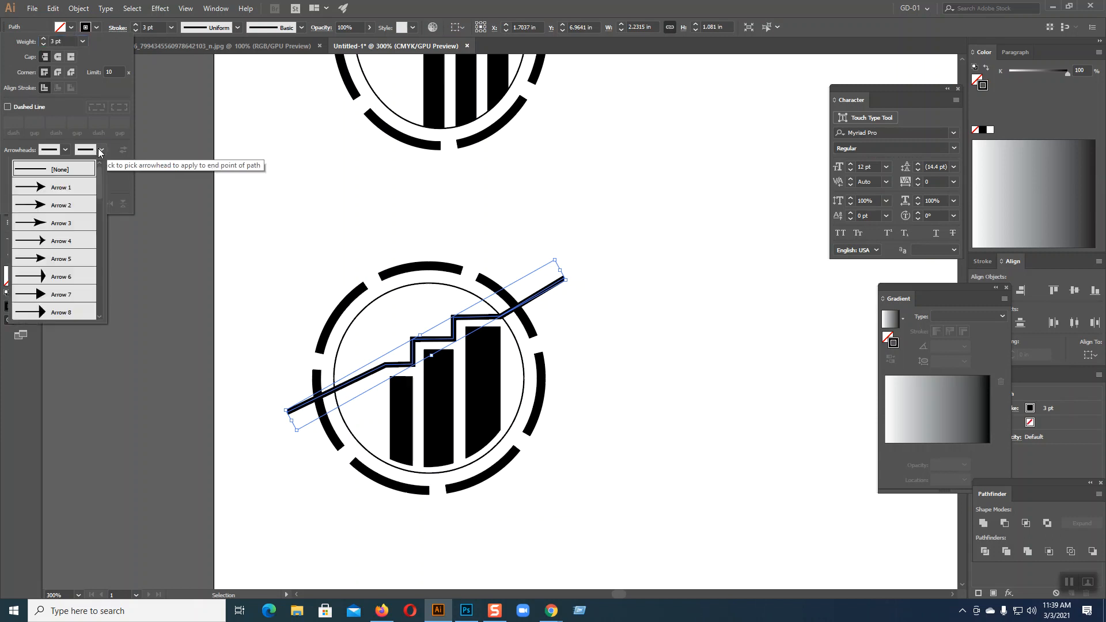
click(41, 295)
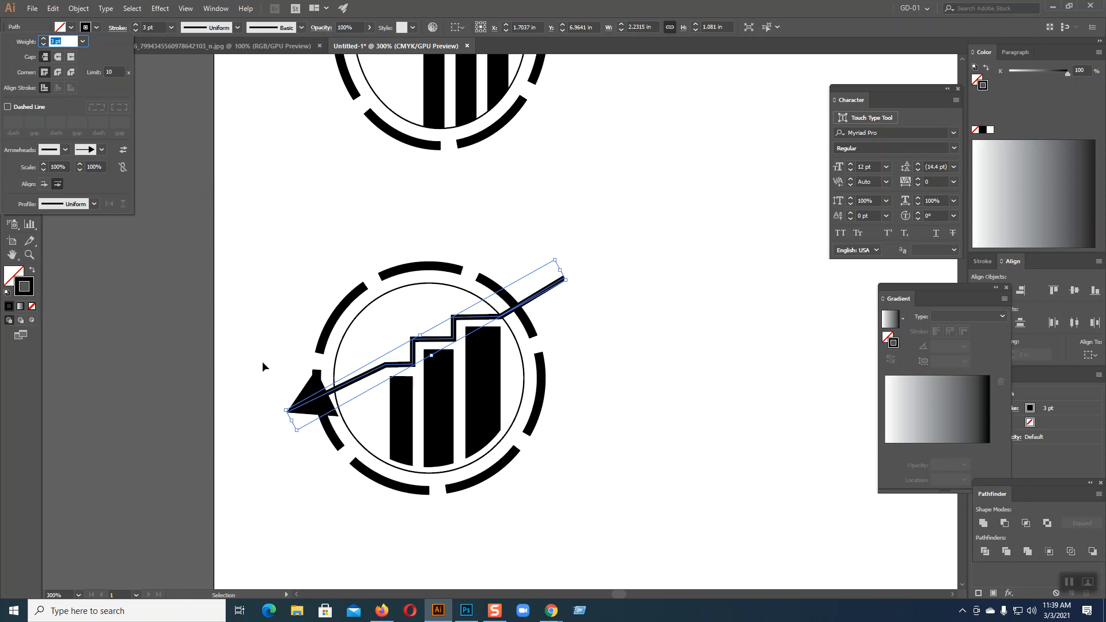
key(a)
key(v)
click(100, 149)
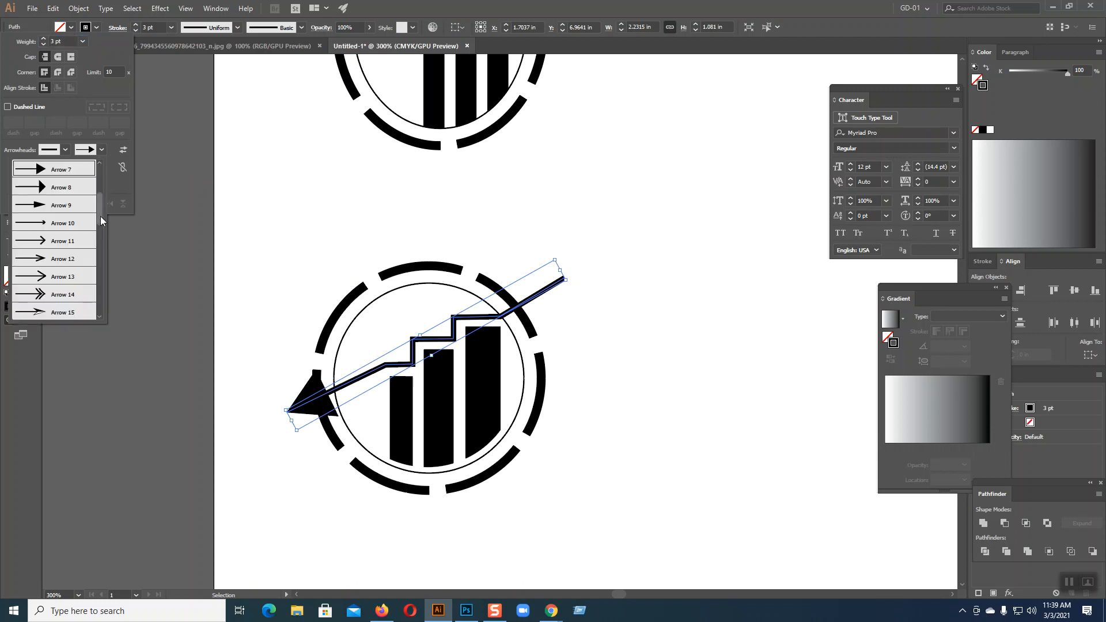
click(52, 169)
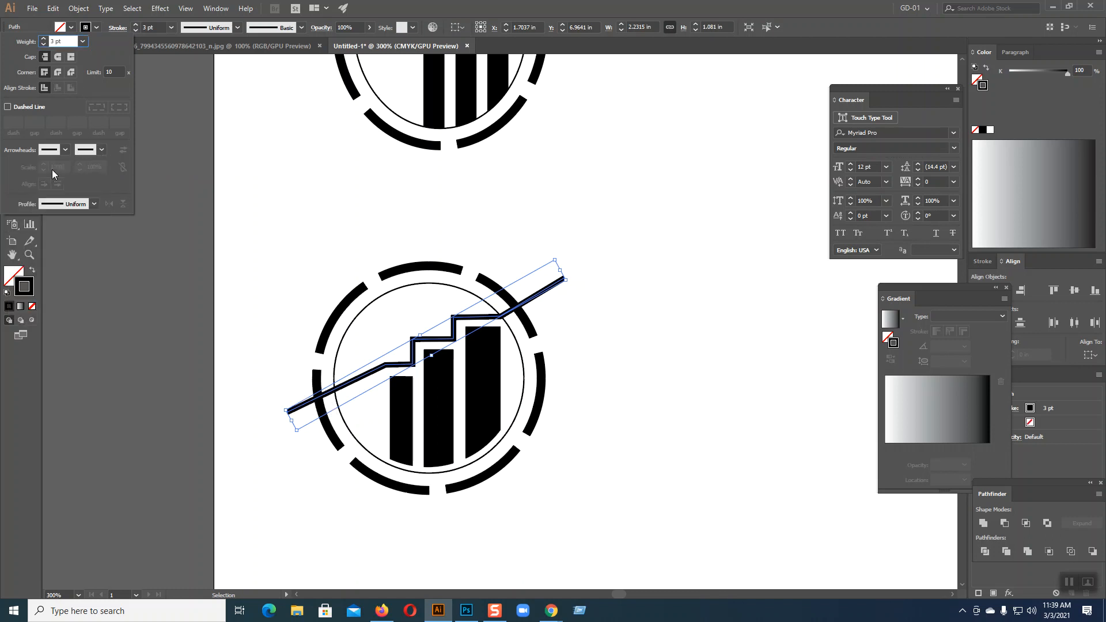
Apply the Arrow 7 arrowhead to the stepped path's start point and scale it to 67%.
click(65, 150)
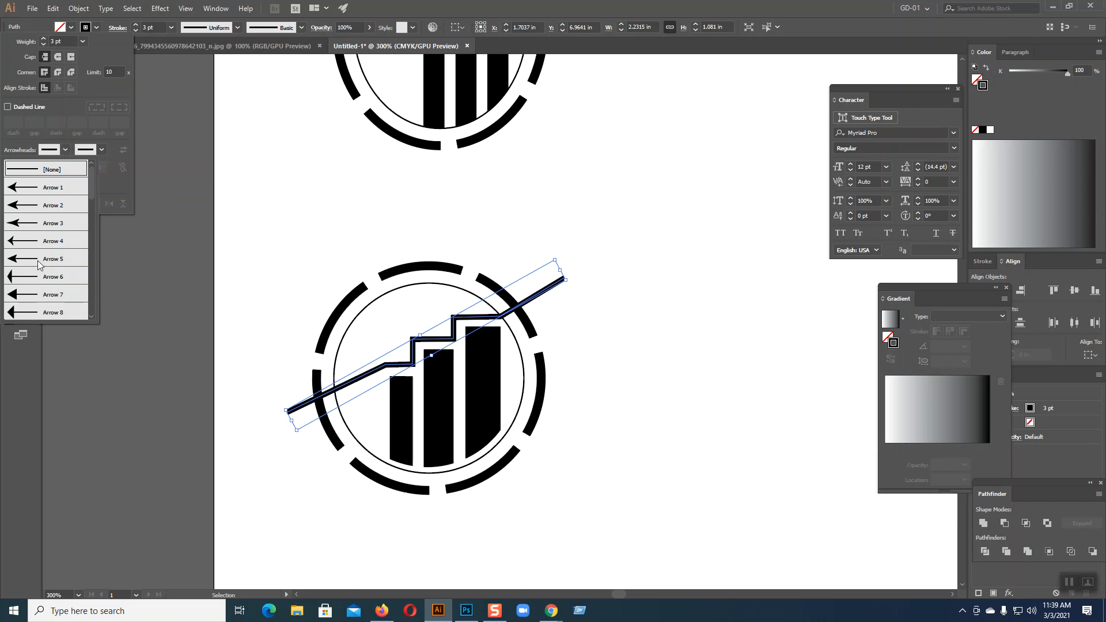
click(26, 296)
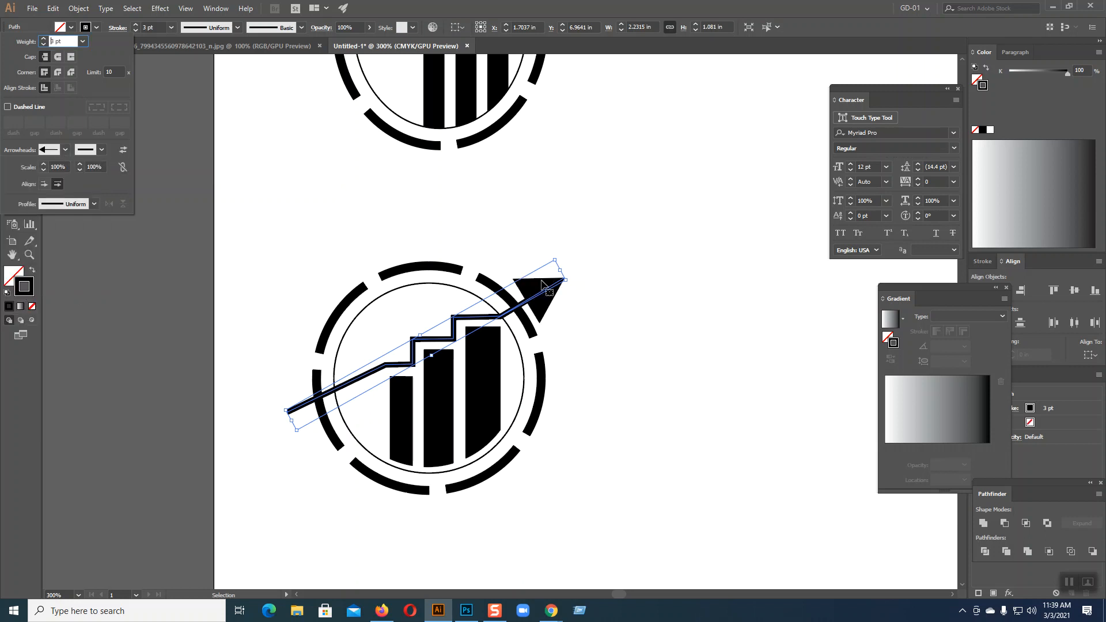
click(44, 169)
click(44, 169)
click(44, 169)
click(44, 169)
click(44, 169)
click(44, 170)
click(44, 170)
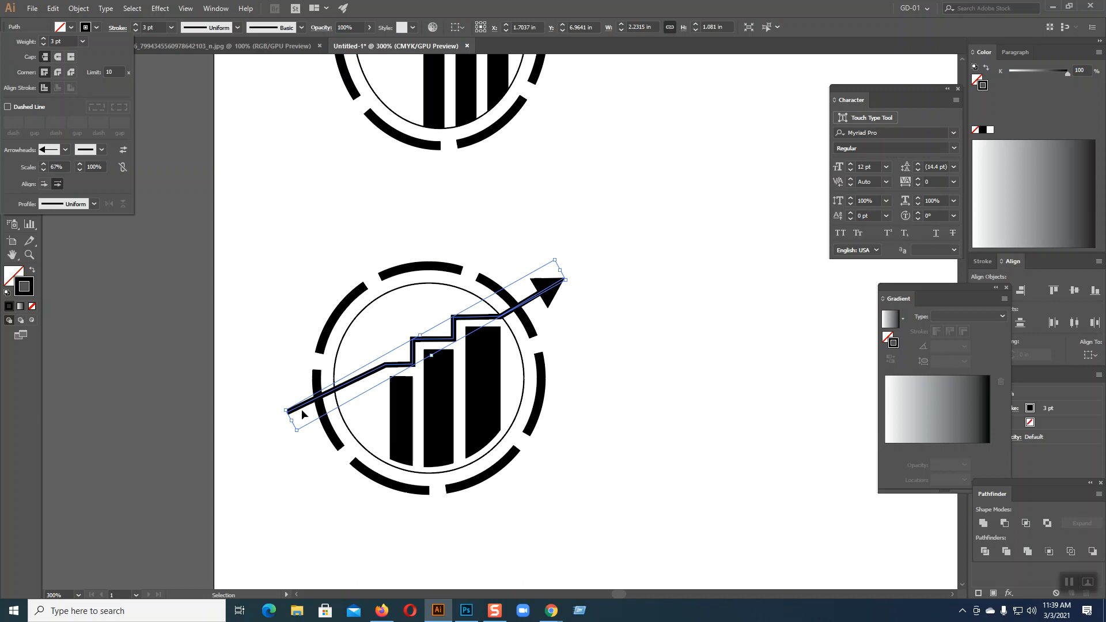
Apply the Arrow 23 arrowhead to the stepped path's end point and scale it to 67%.
click(102, 149)
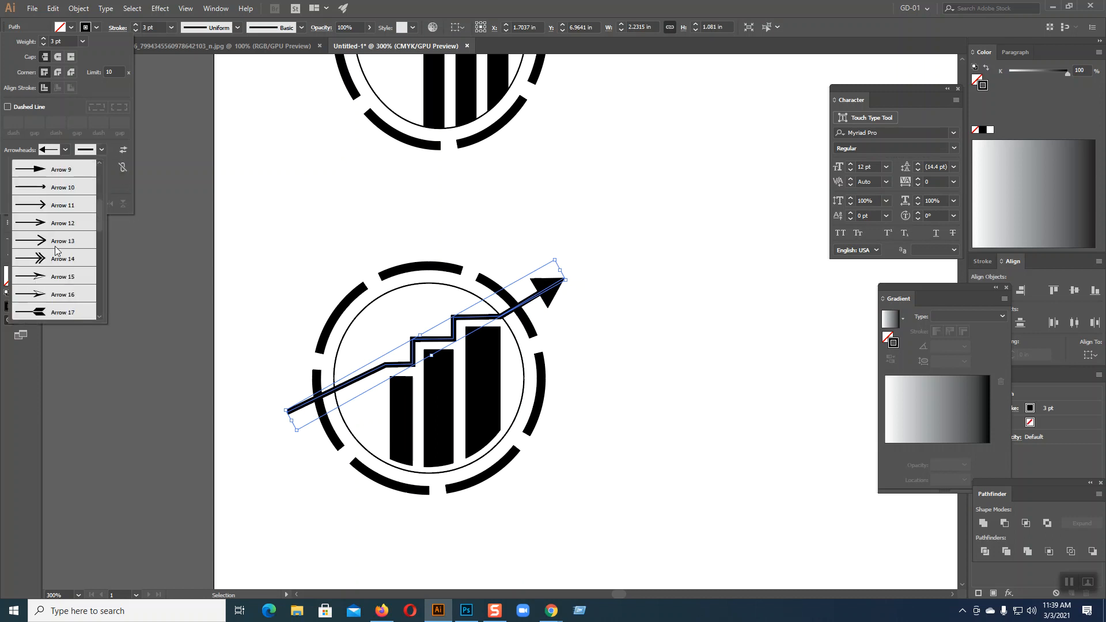
scroll(54, 246, down, 1)
scroll(54, 247, down, 2)
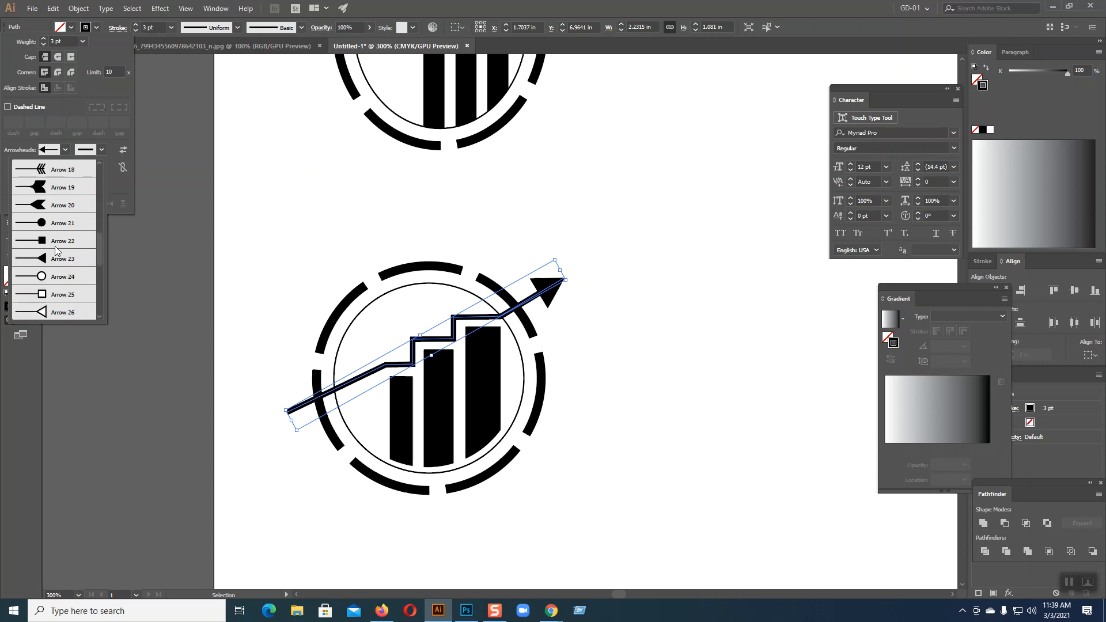
click(39, 259)
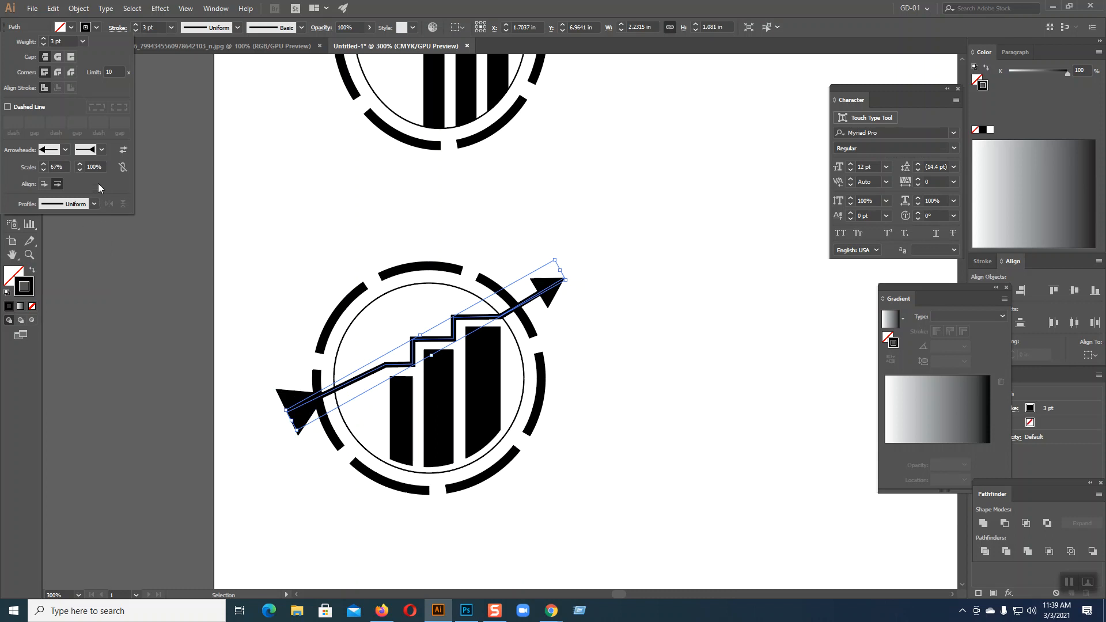
click(80, 170)
drag(81, 171, 82, 170)
click(81, 162)
click(81, 163)
click(80, 163)
click(81, 163)
click(81, 163)
click(642, 316)
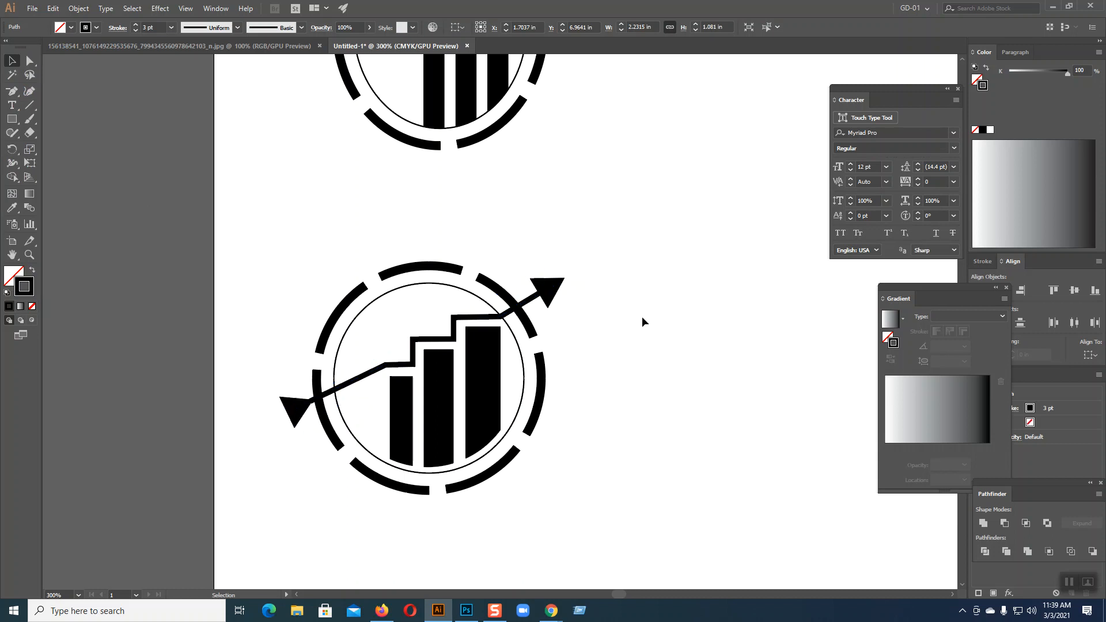
click(641, 316)
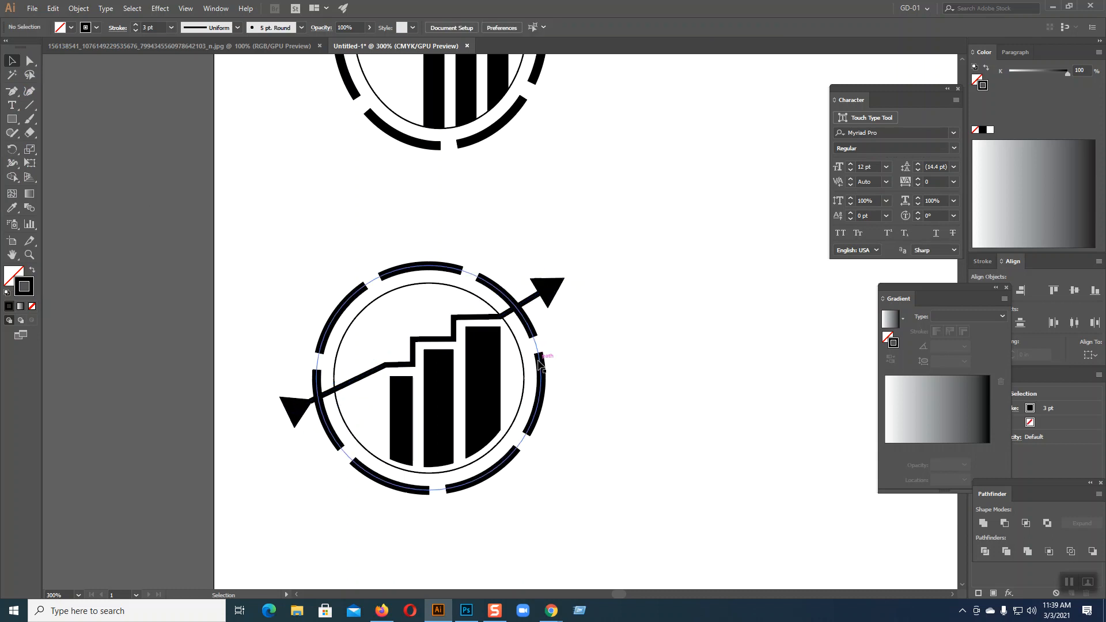
Rotate the dashed outer circle counterclockwise so one of its gaps lines up with the arrow line's upper-right crossing.
click(544, 383)
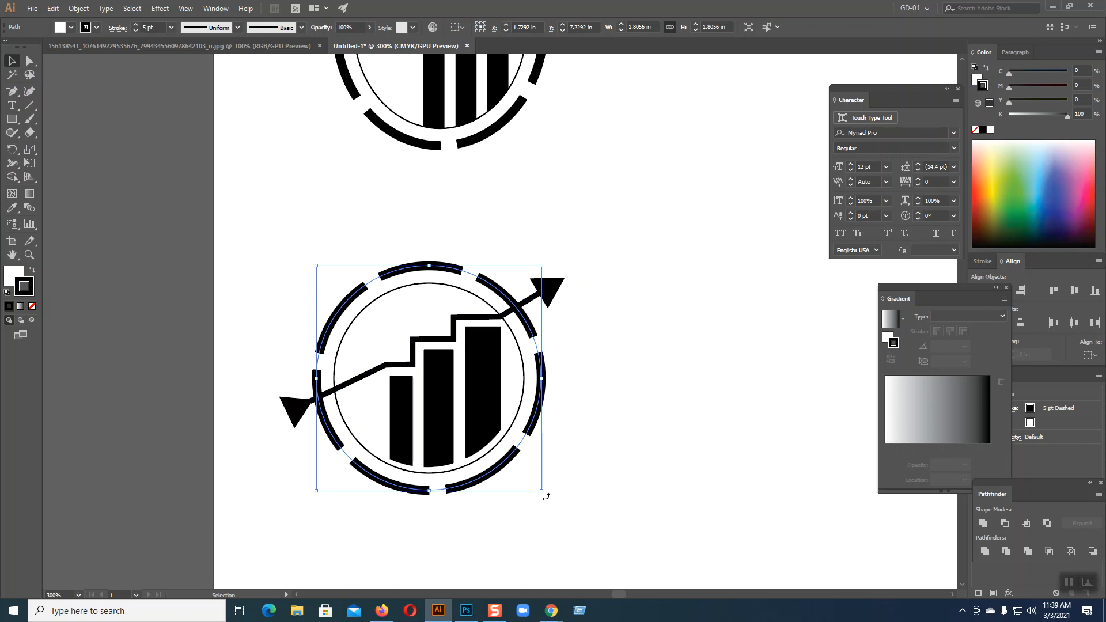
drag(545, 496, 575, 465)
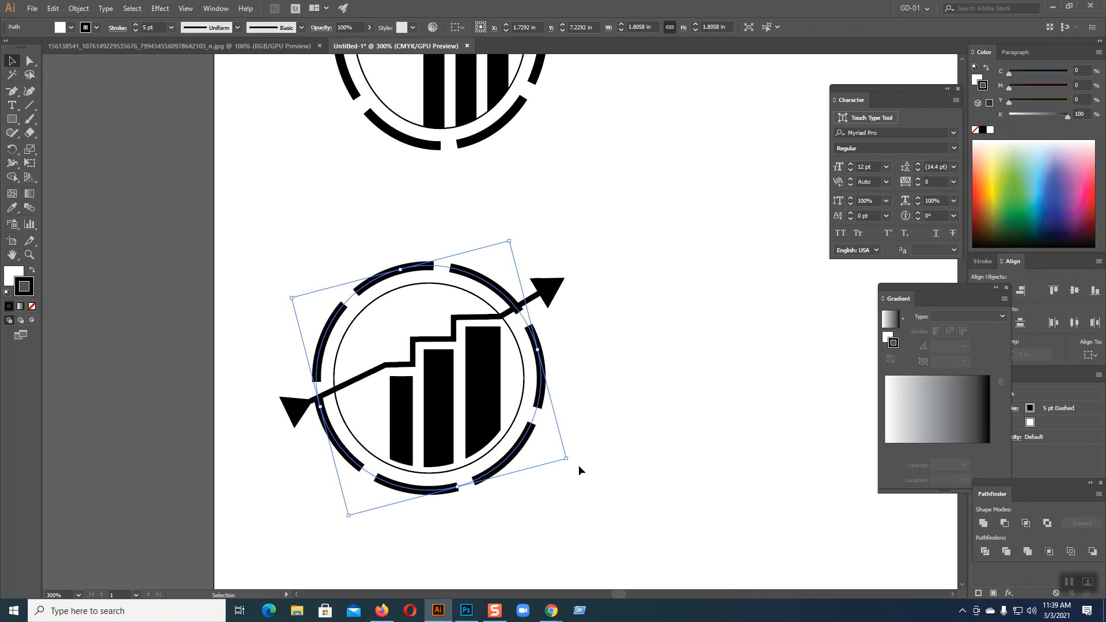
drag(569, 455, 583, 452)
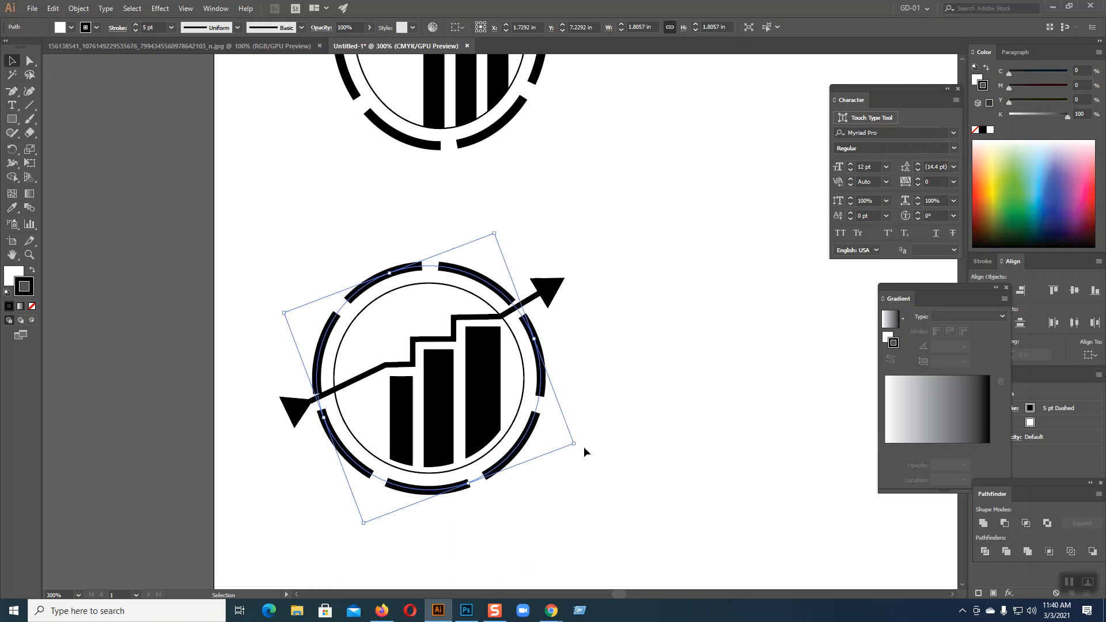
drag(579, 448, 582, 450)
click(621, 439)
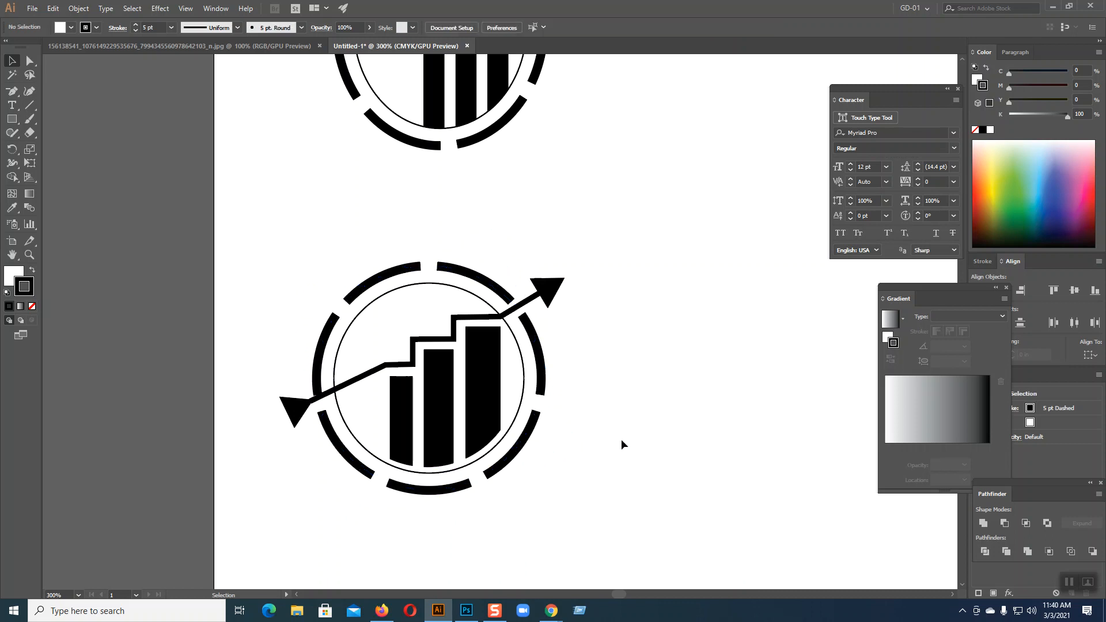
click(542, 381)
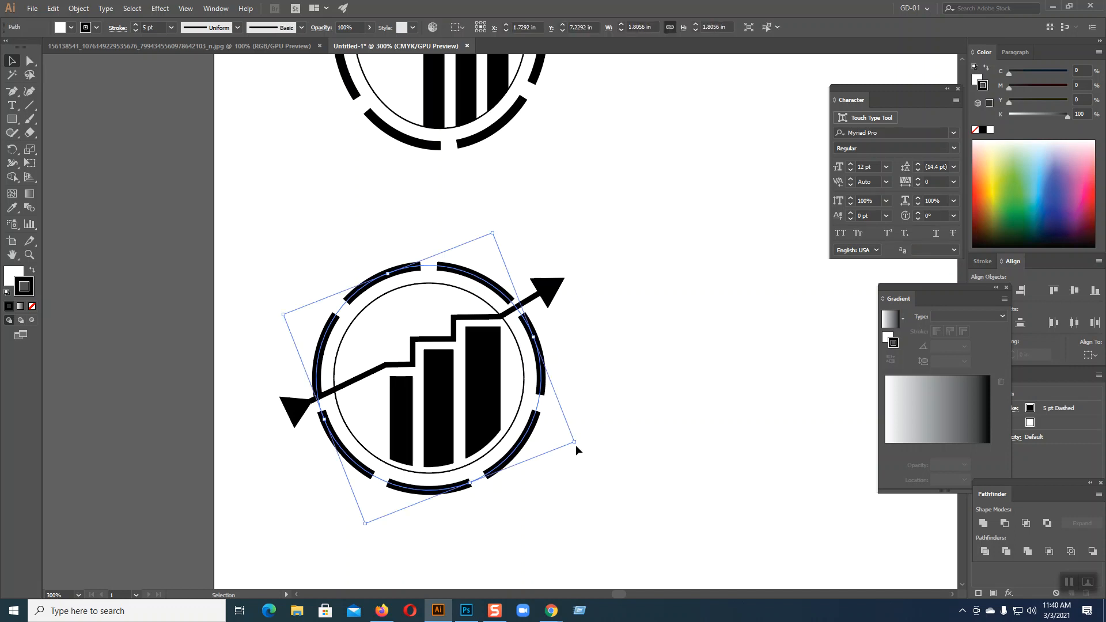
drag(580, 447, 587, 444)
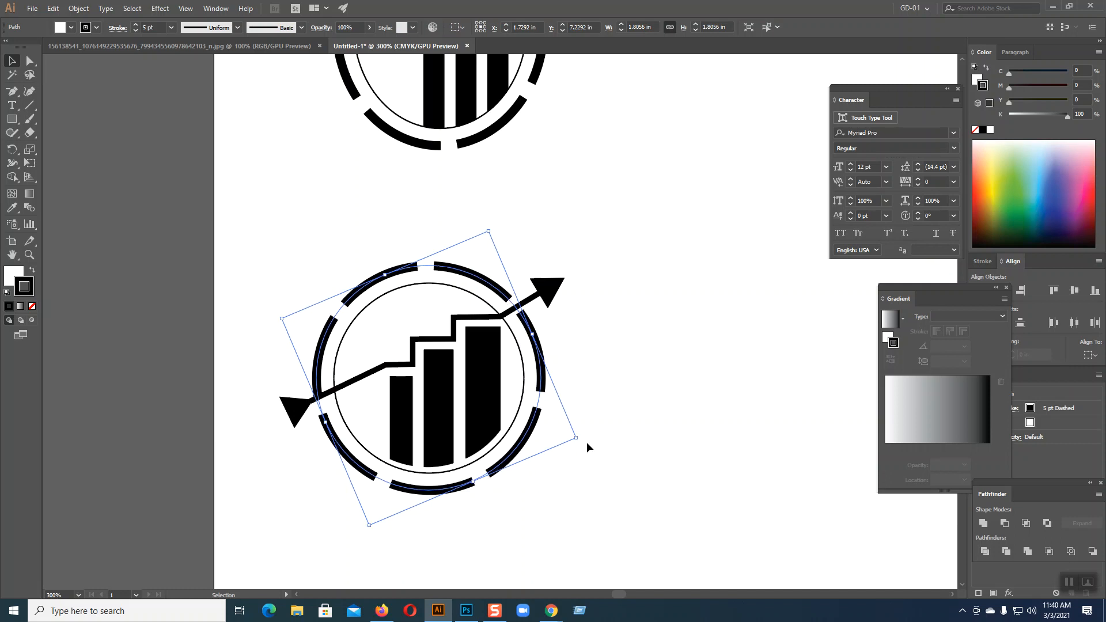
click(598, 350)
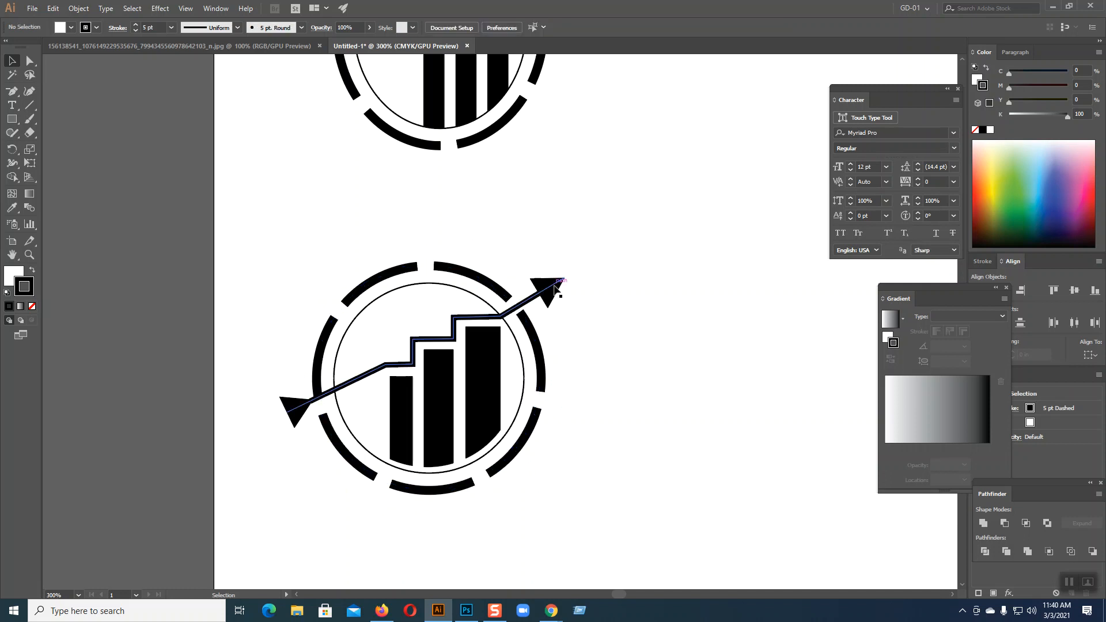
Try extending the stepped path's arrowheads beyond its ends, returning to arrow tips placed at the path ends.
click(555, 286)
click(609, 338)
key(a)
key(ctrl+minus)
key(ctrl+plus)
key(ctrl+plus)
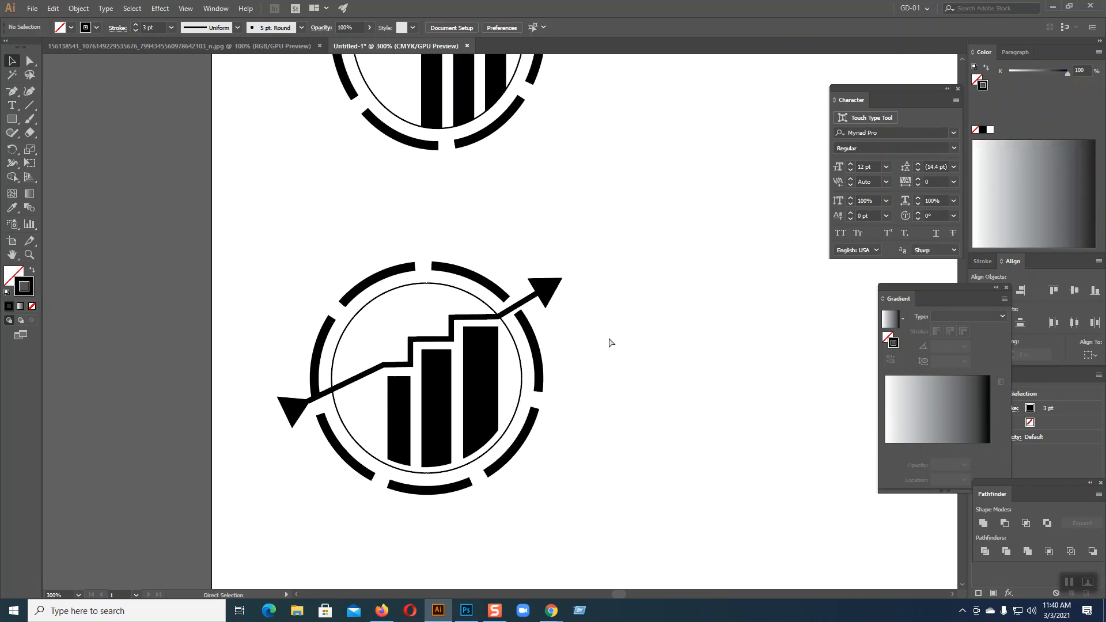
key(v)
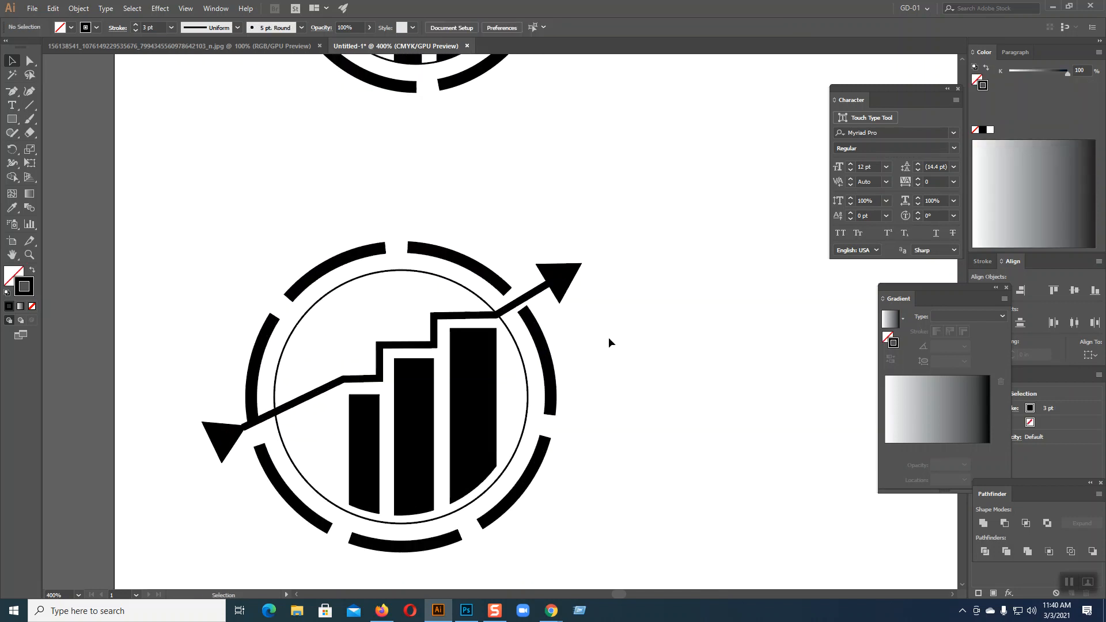
click(377, 379)
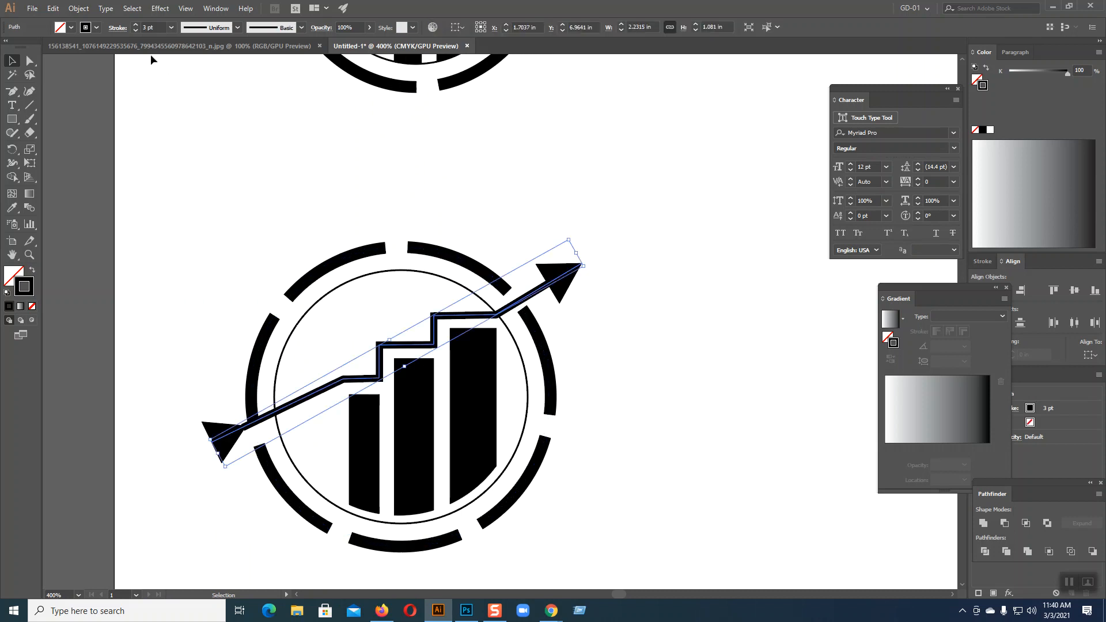
click(117, 27)
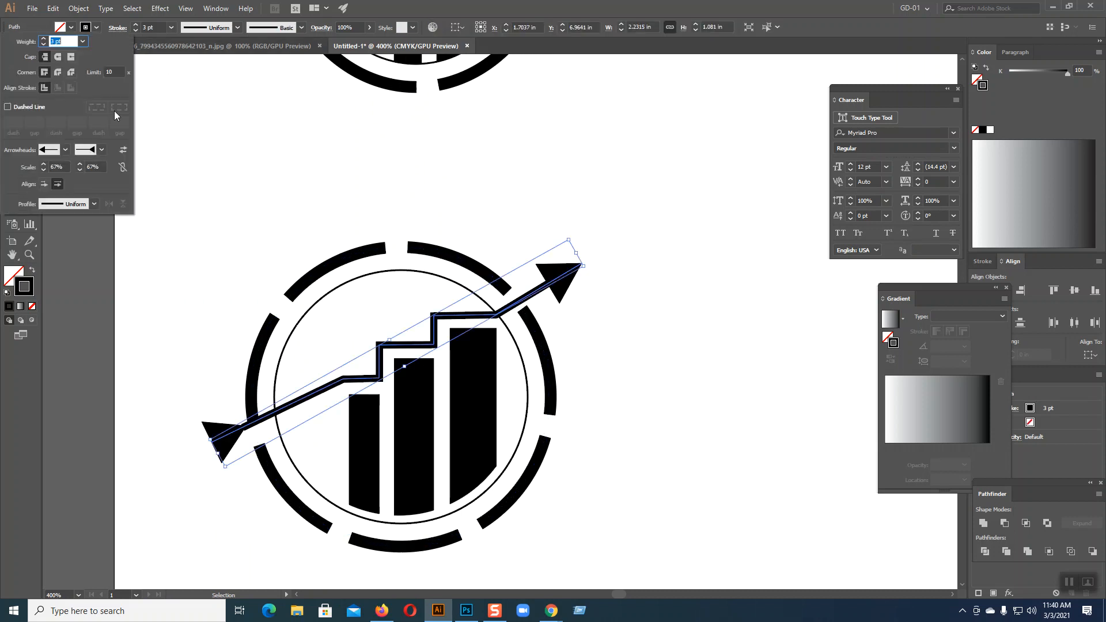
click(45, 182)
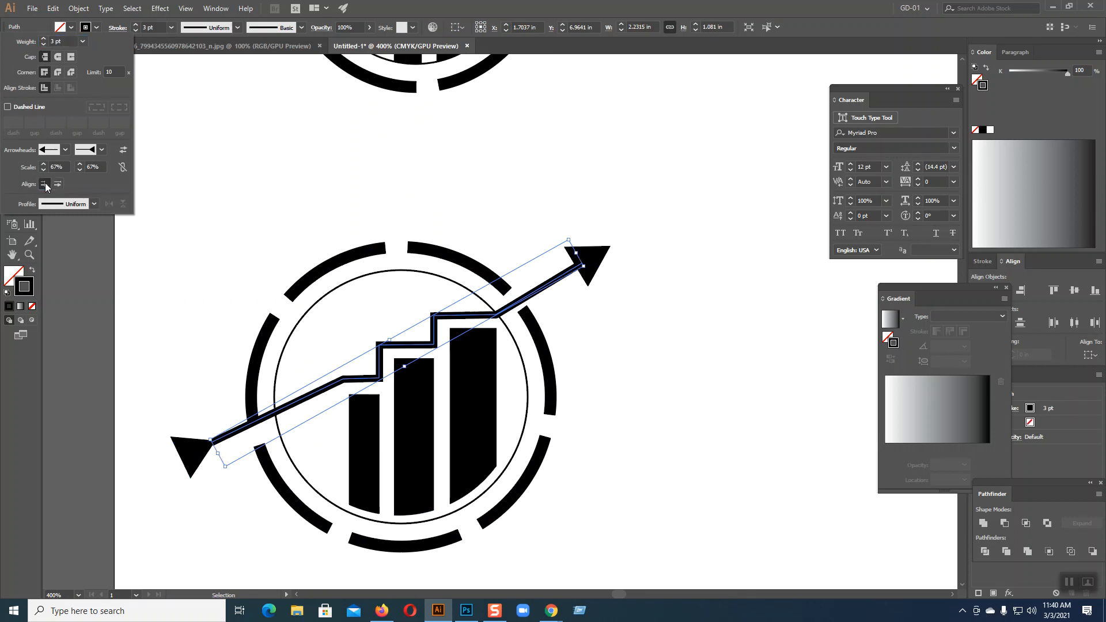
click(58, 184)
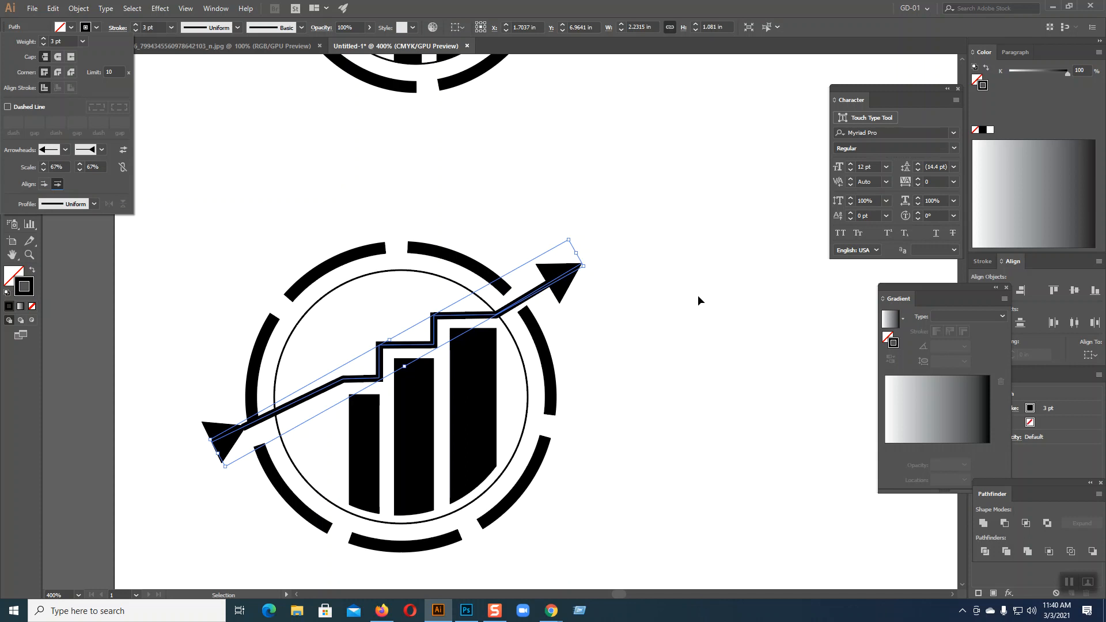
click(679, 302)
click(679, 302)
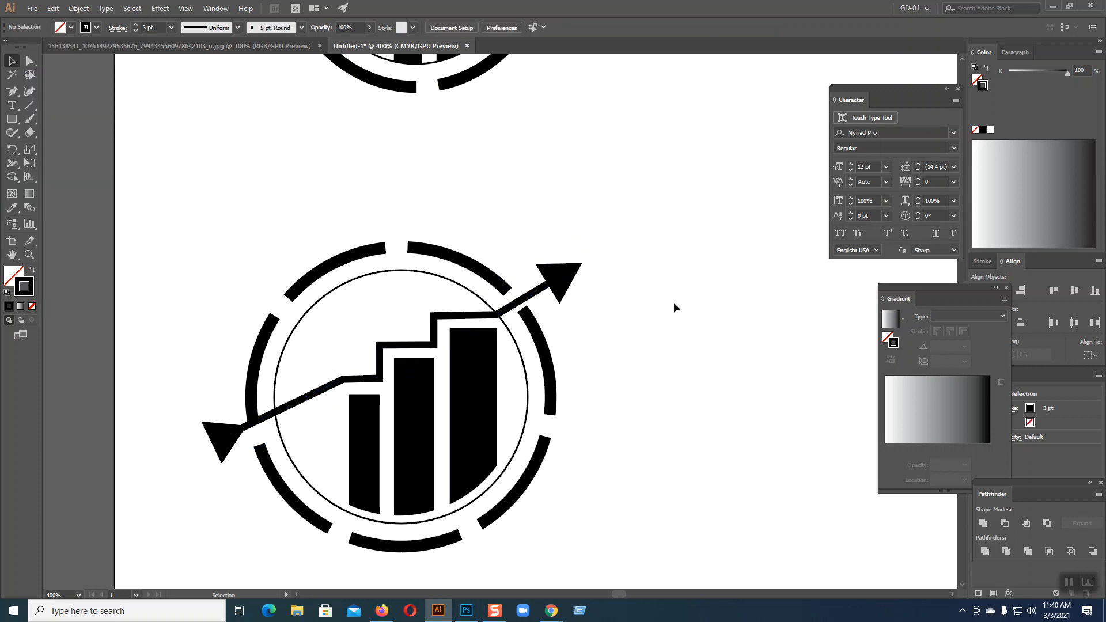
Try outlining the stepped arrow's stroke and uniting the pieces into one shape, undoing both operations.
click(573, 278)
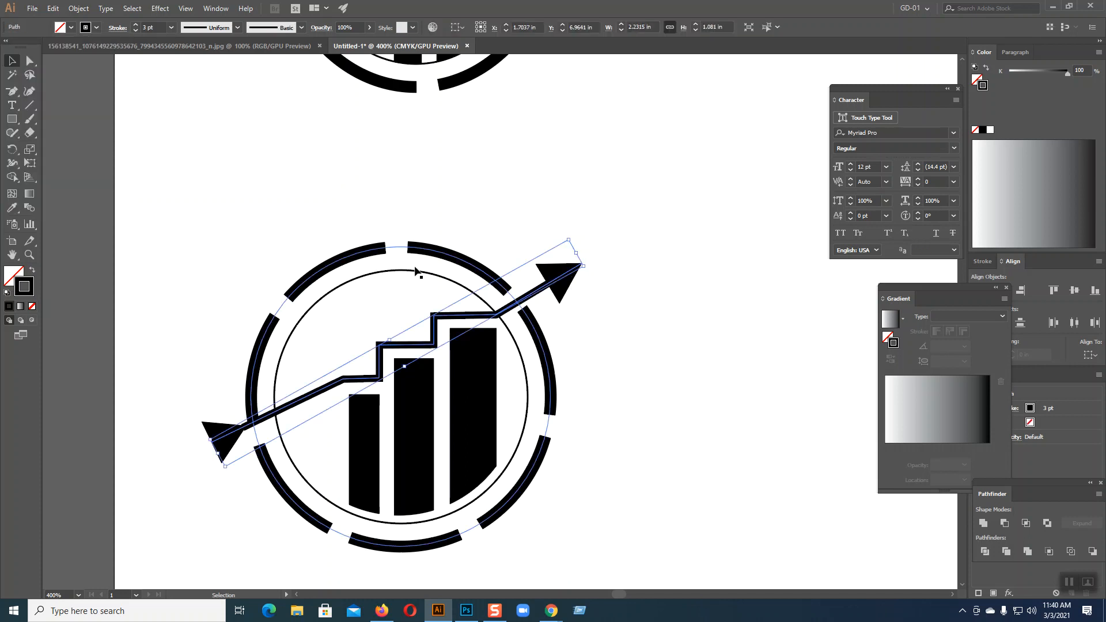
click(78, 8)
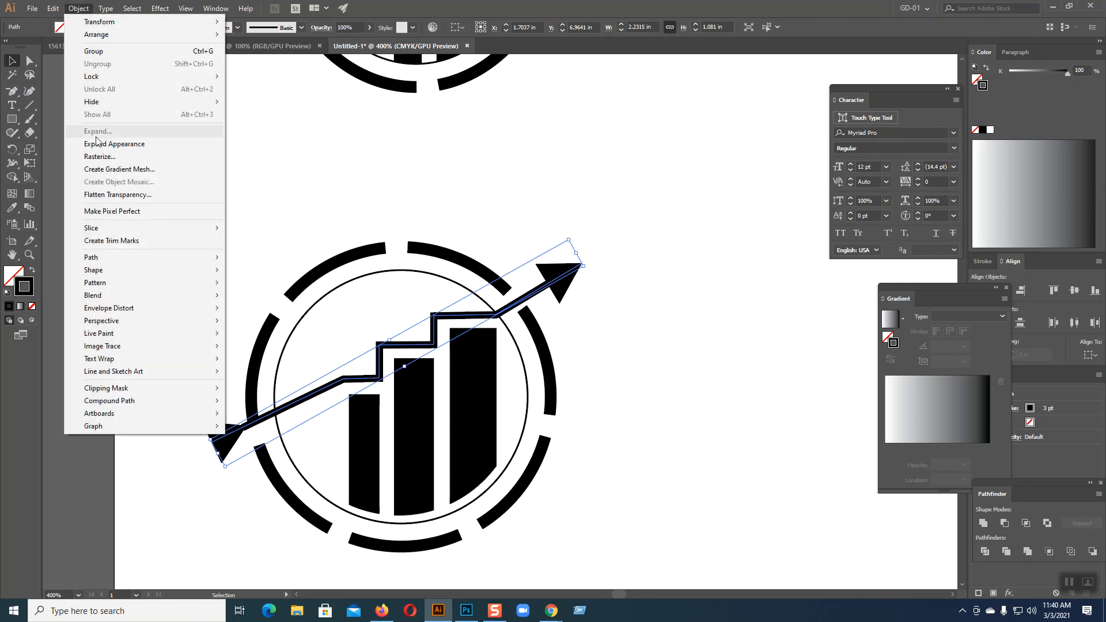
mouse_move(122, 258)
click(260, 287)
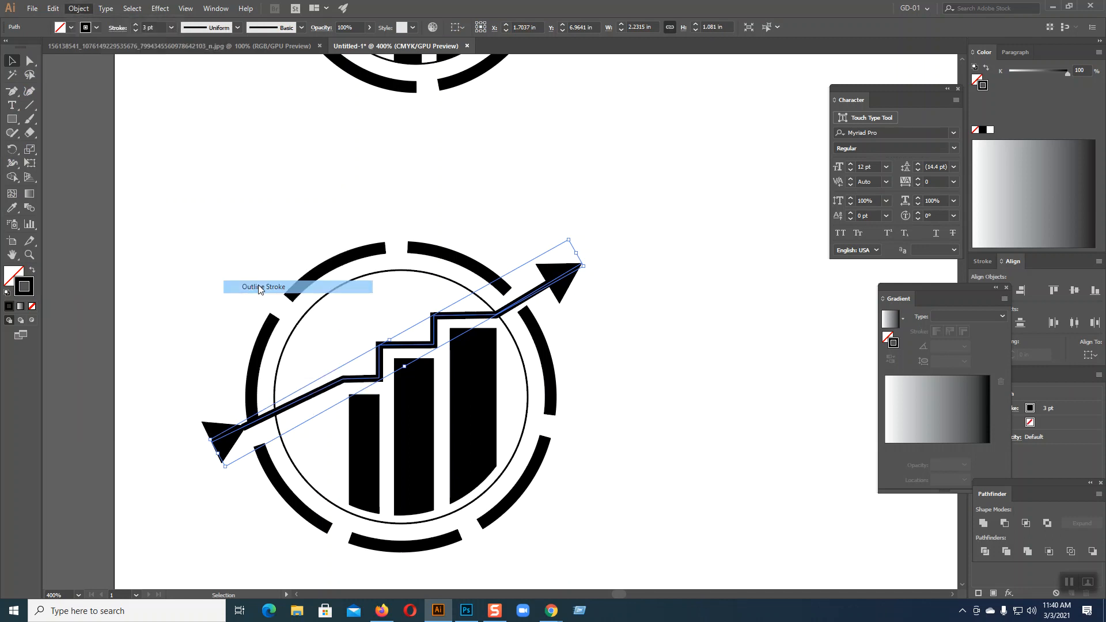
click(984, 524)
click(775, 424)
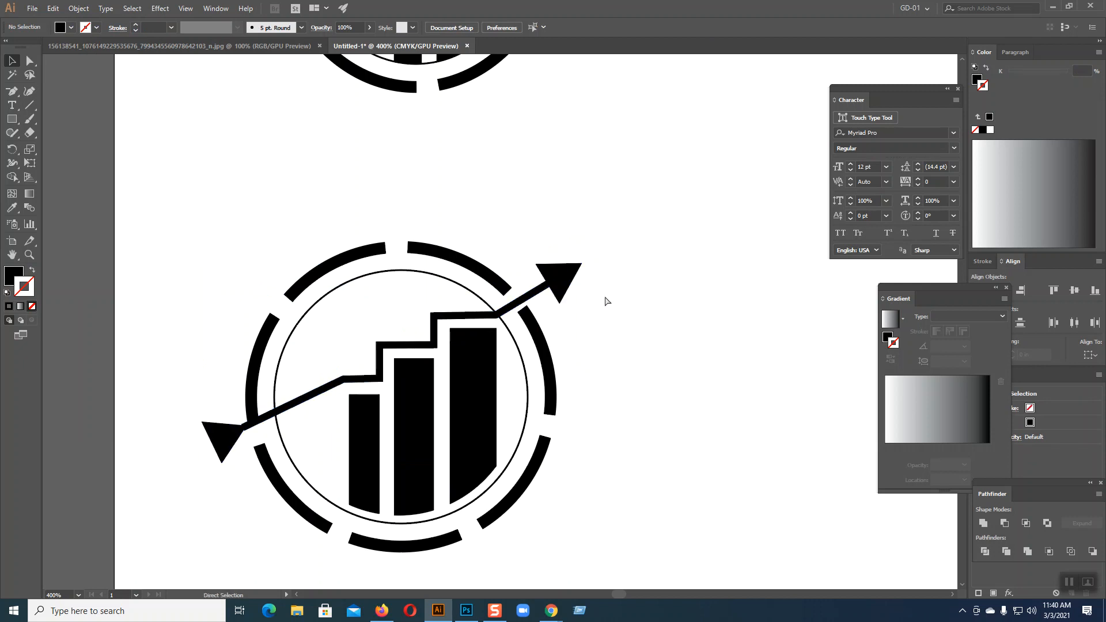
key(ctrl+z)
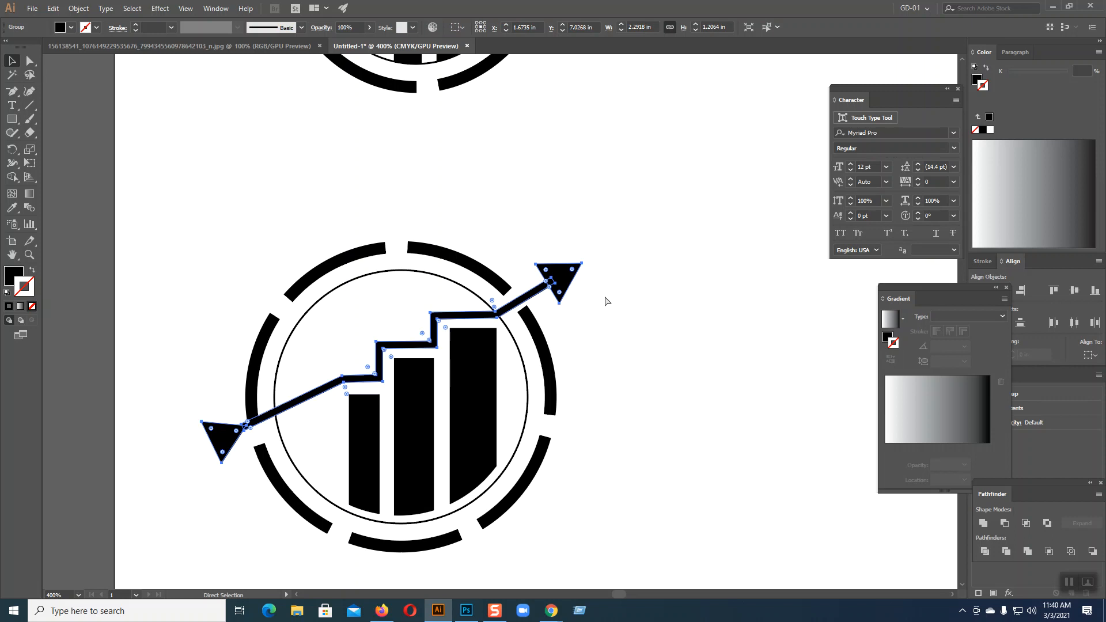
key(ctrl+z)
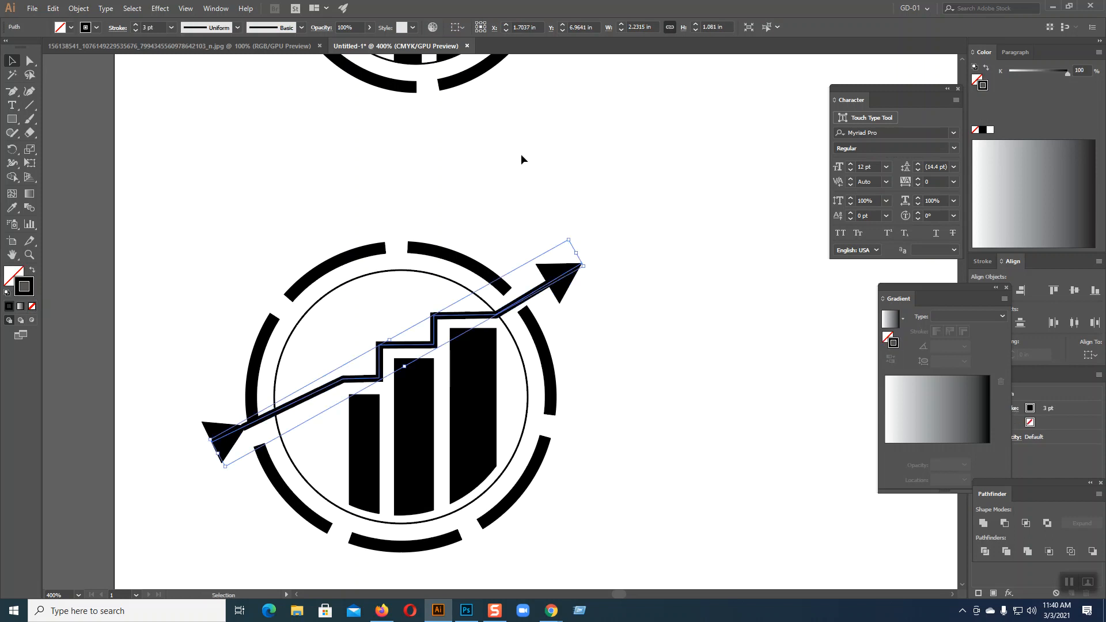
Move the anchor point at the stepped arrow's upper-right tip to about X 2.7569 in, Y 6.3819 in.
click(29, 62)
click(634, 289)
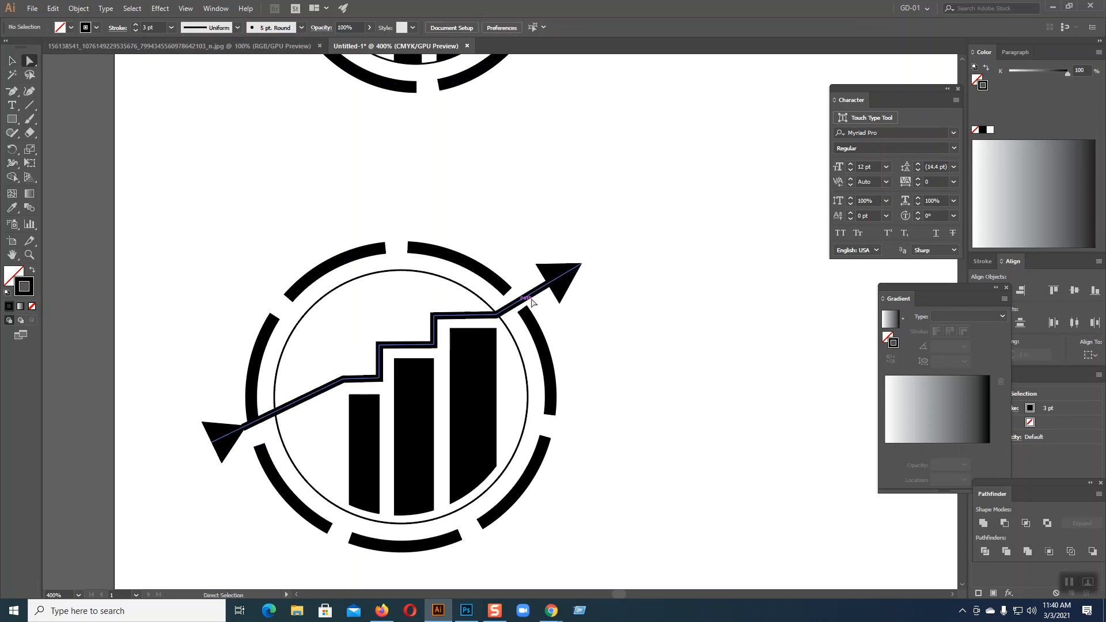
click(582, 265)
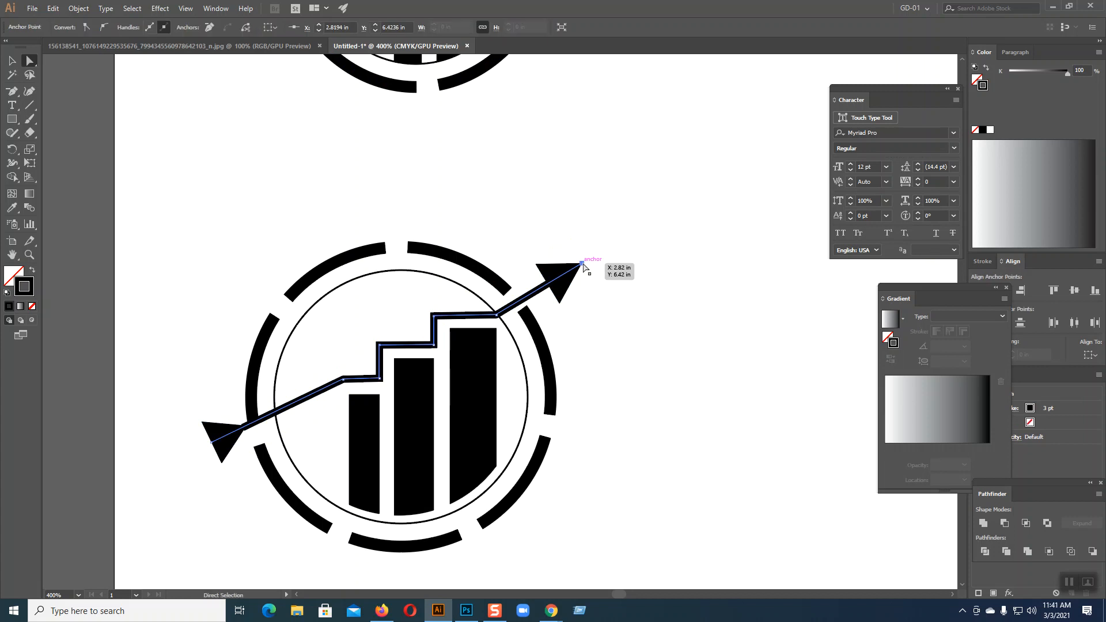
drag(582, 264, 572, 259)
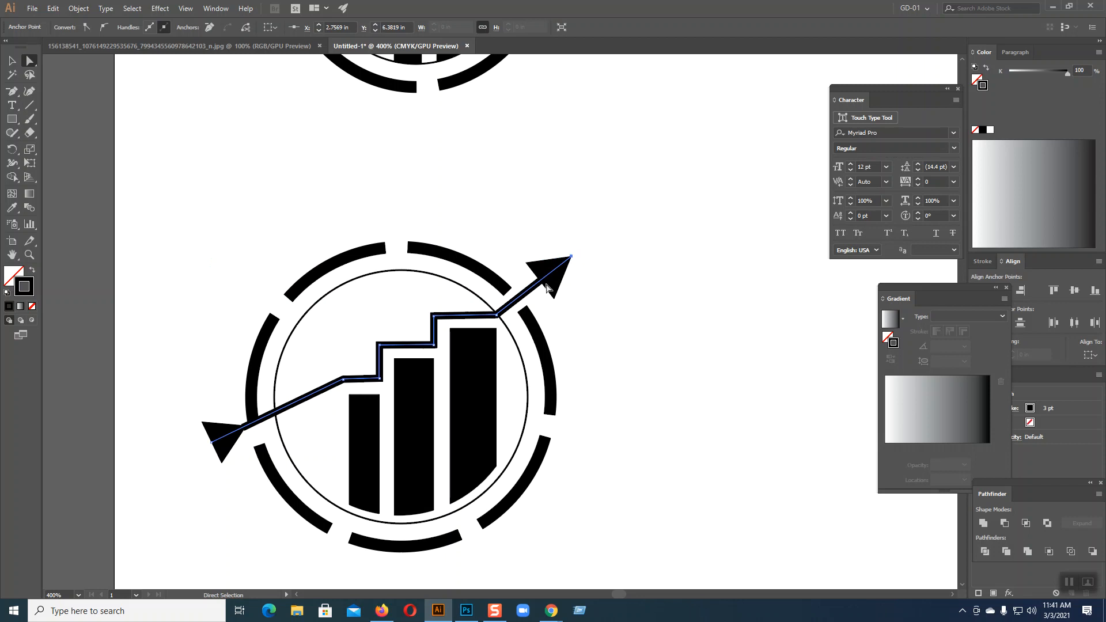
Give the dashed outer circle's stroke round caps and deselect it.
click(12, 61)
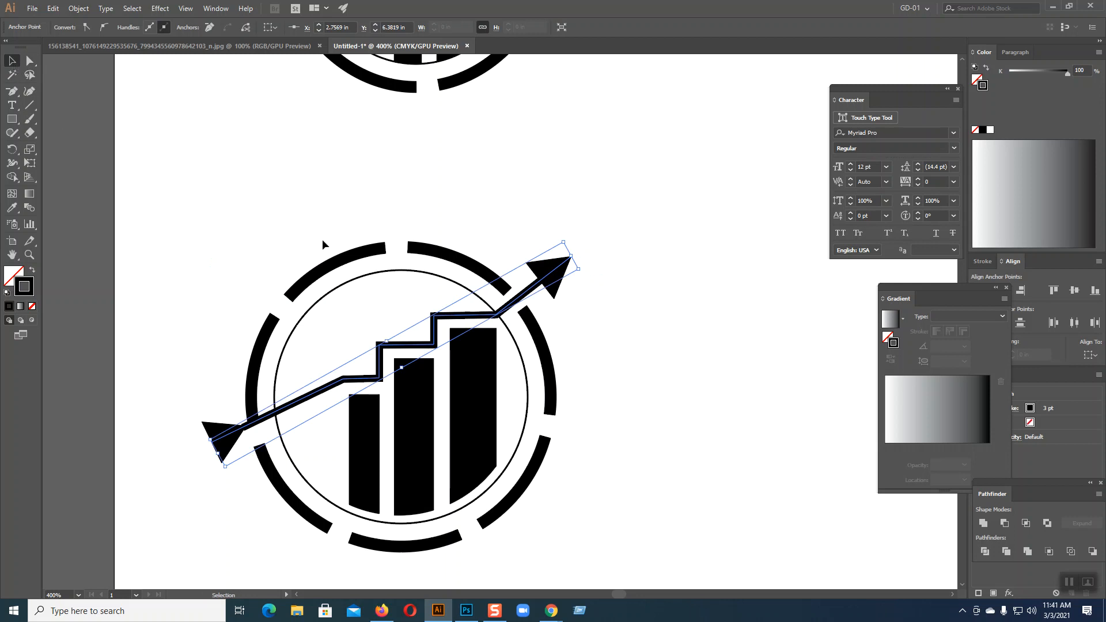
click(343, 260)
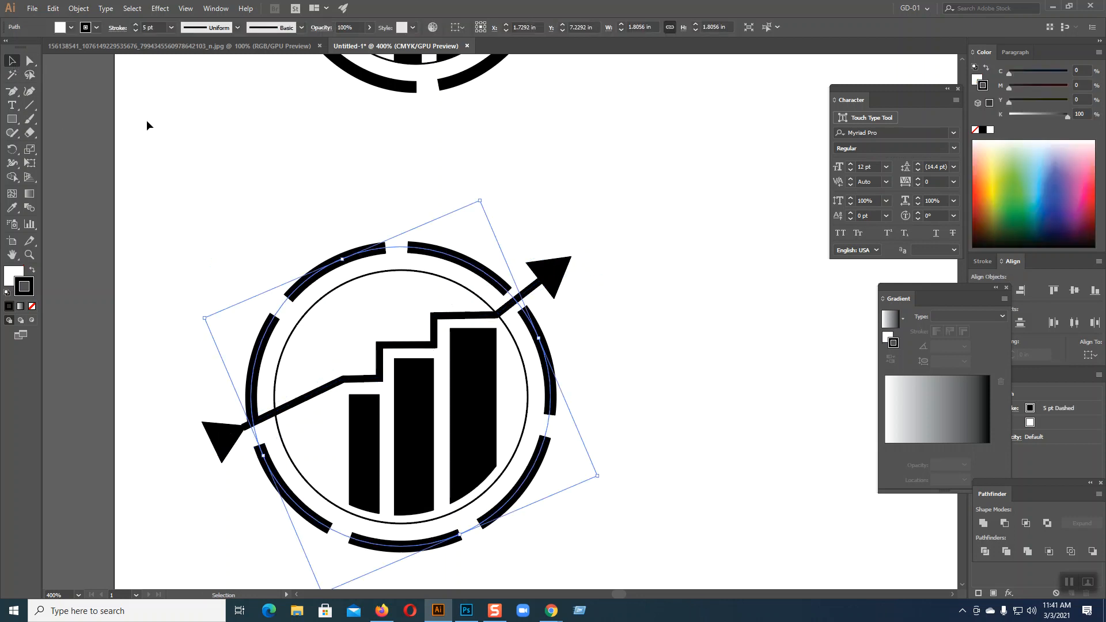
click(118, 29)
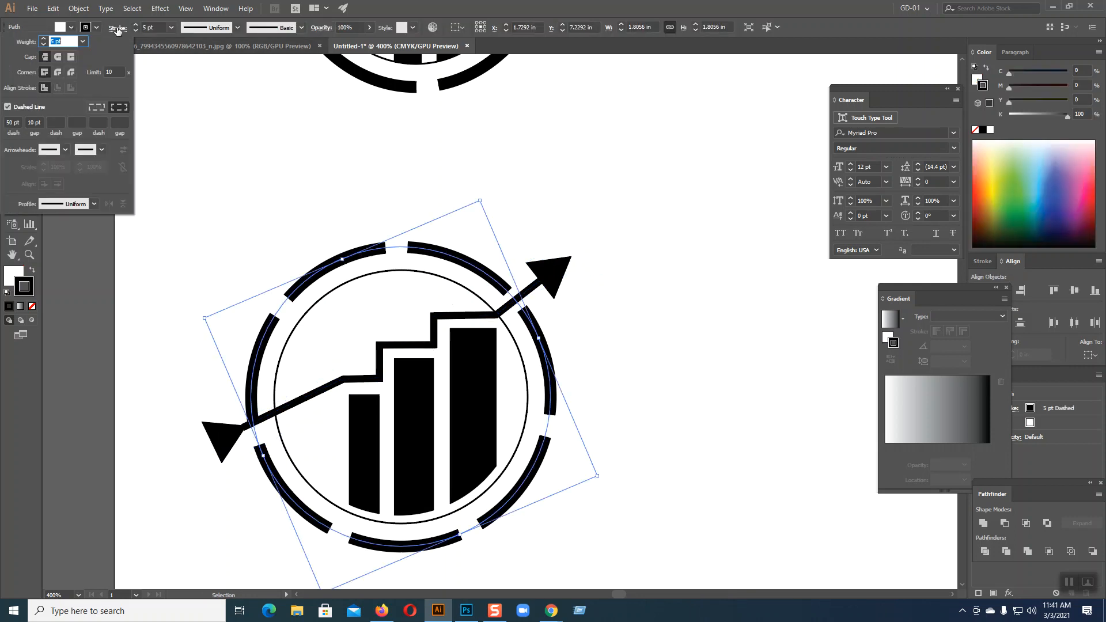
click(57, 57)
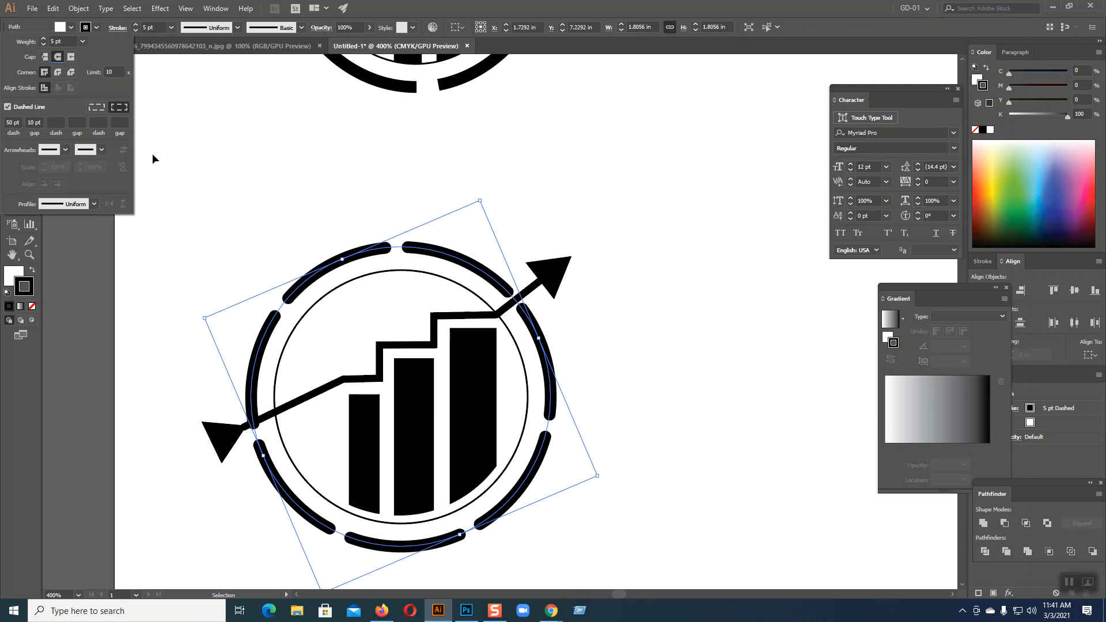
click(254, 121)
click(254, 121)
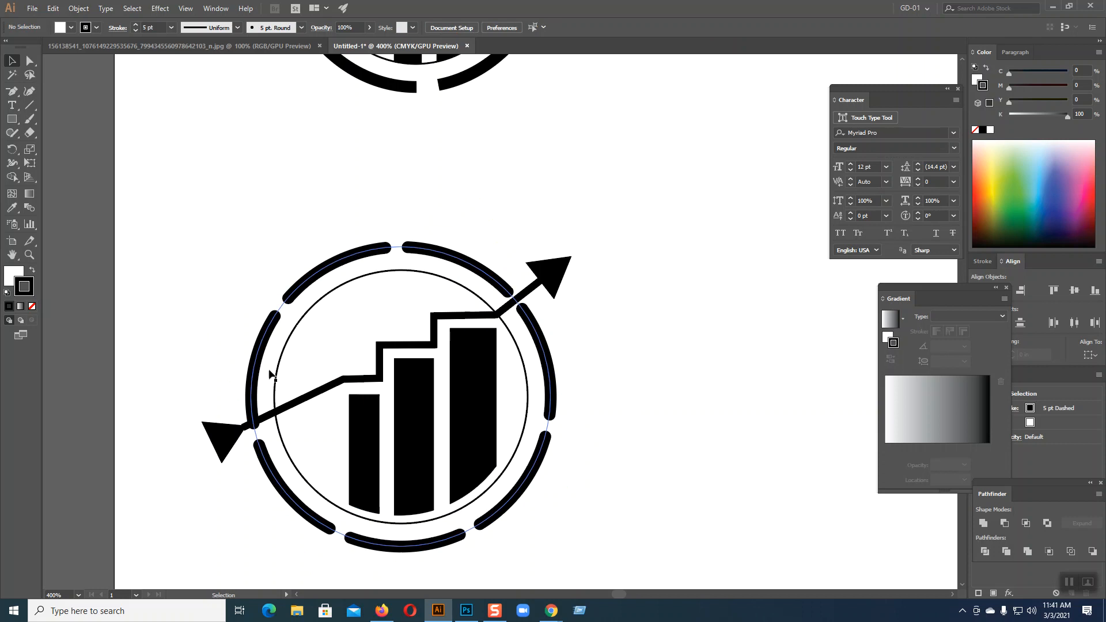
Move the anchor point at the stepped arrow's lower-left tip to about X 0.5972 in, Y 7.533 in, and deselect the path.
key(a)
key(ctrl+plus)
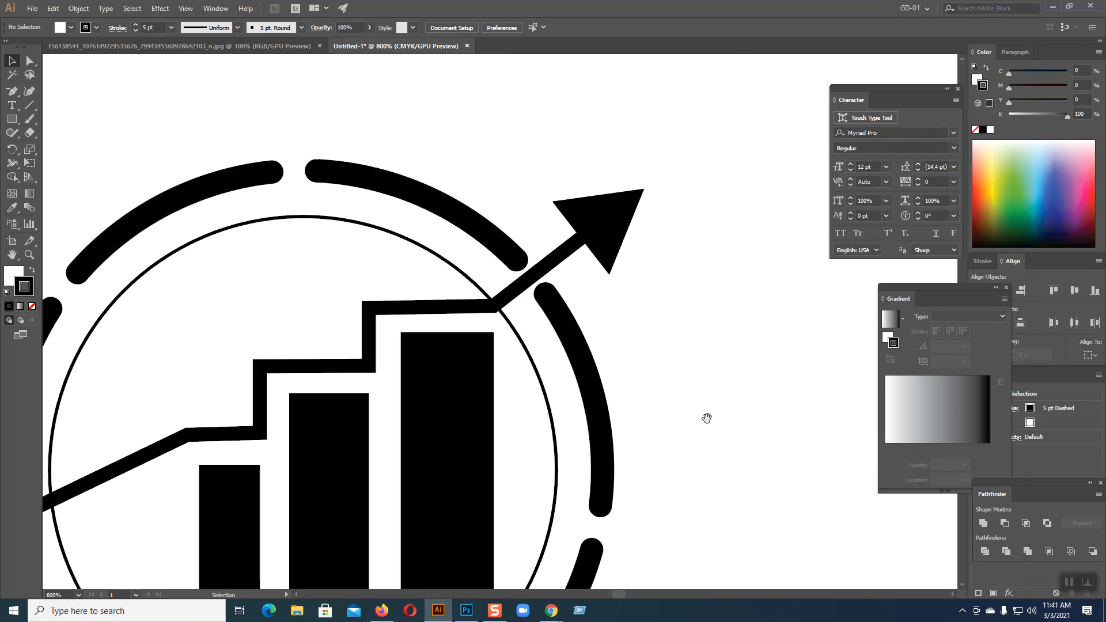
drag(499, 363, 770, 201)
key(v)
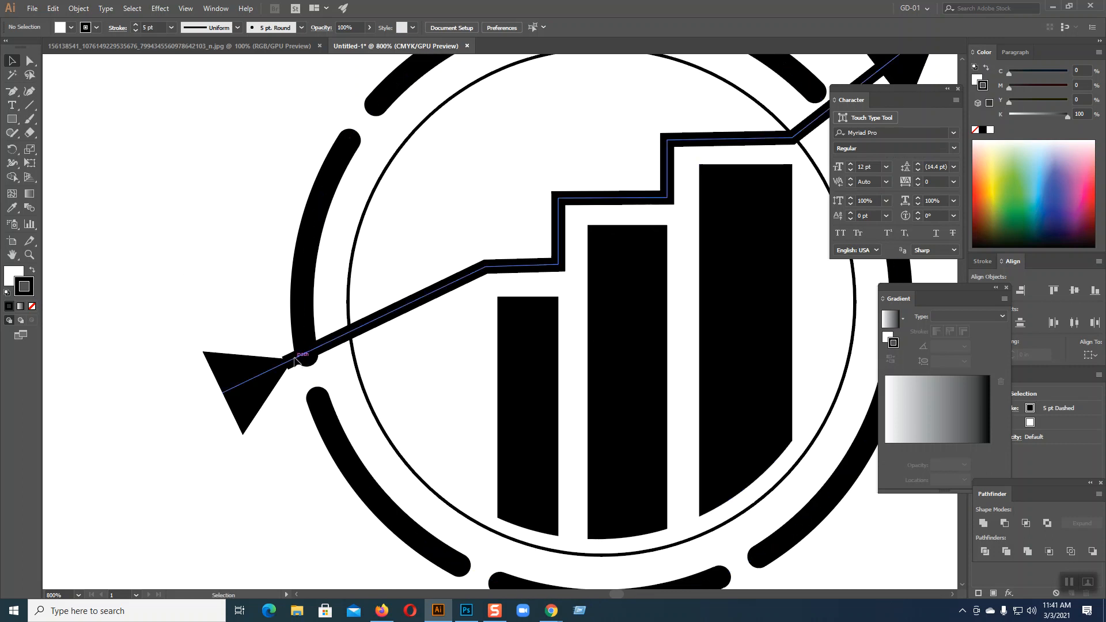
click(297, 363)
click(29, 60)
click(173, 272)
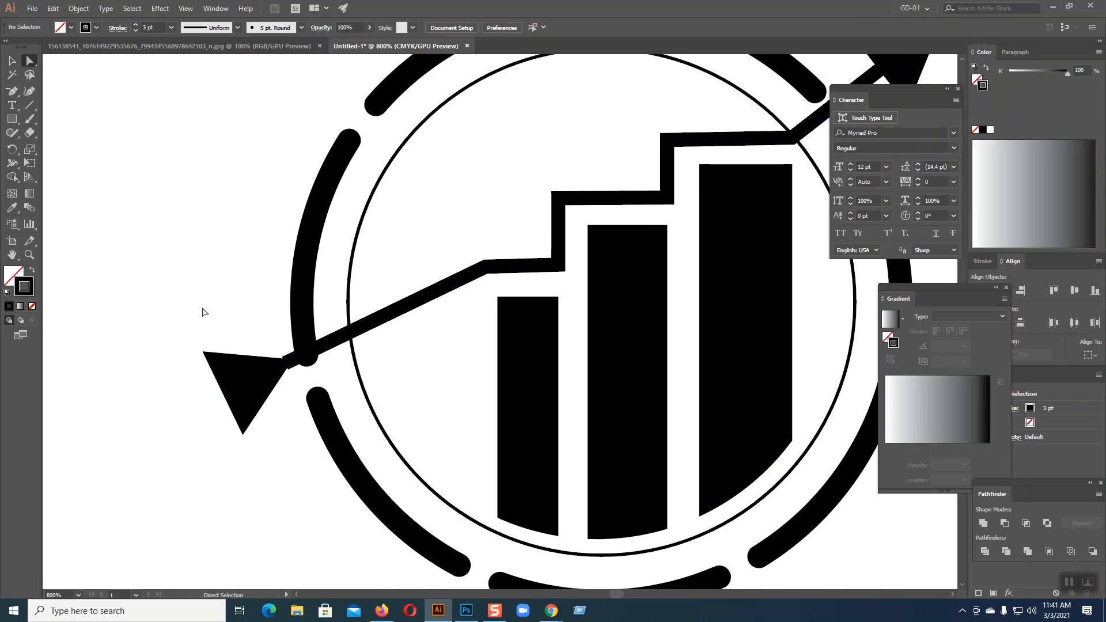
drag(224, 395, 226, 402)
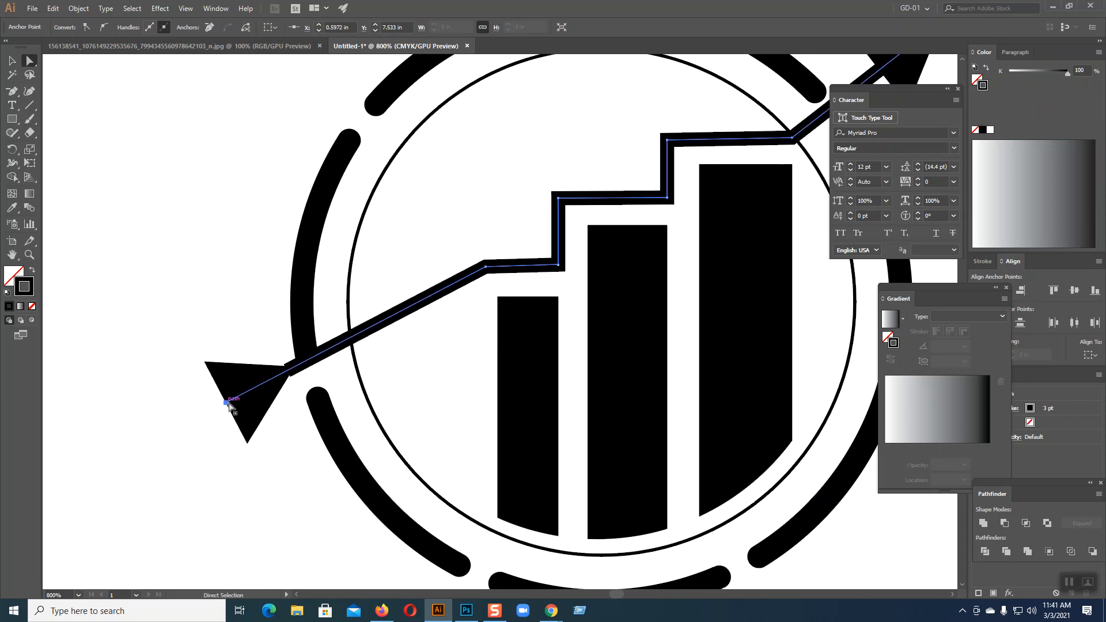
click(168, 295)
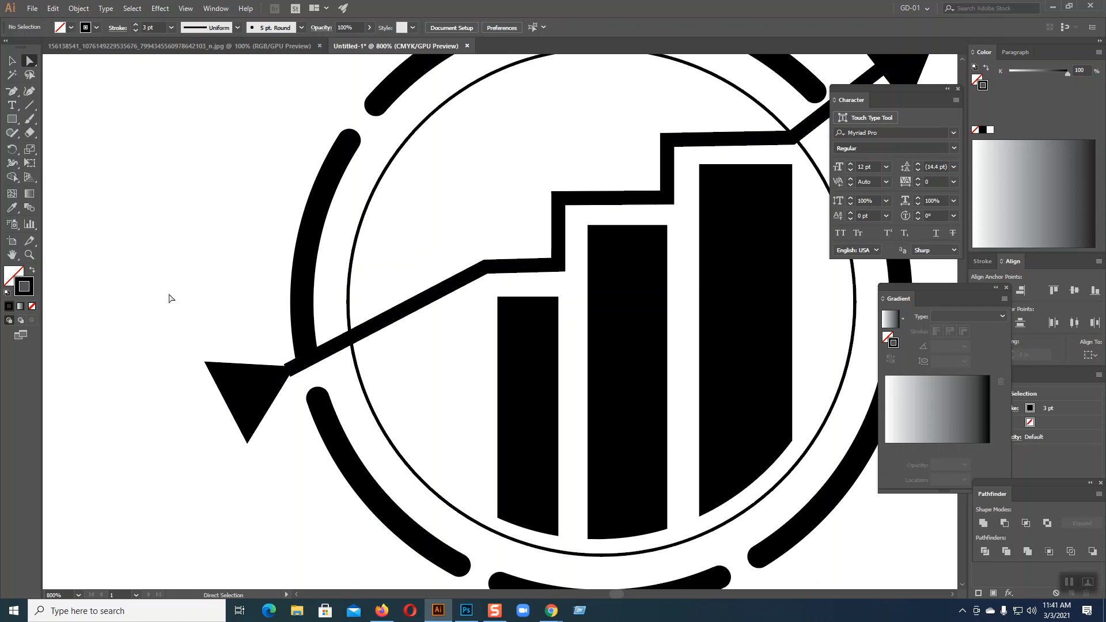
Try thickening the stepped arrow's stroke to 5 pt, undoing the weight changes and deselecting it.
key(ctrl+minus)
key(ctrl+minus)
key(ctrl+minus)
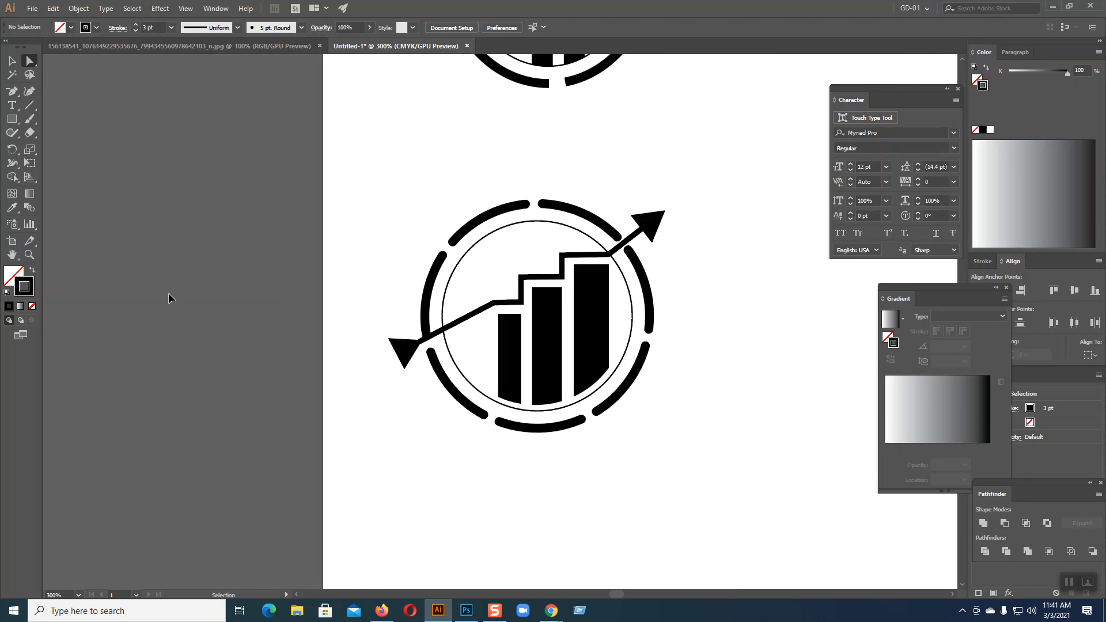
key(space)
drag(732, 307, 607, 306)
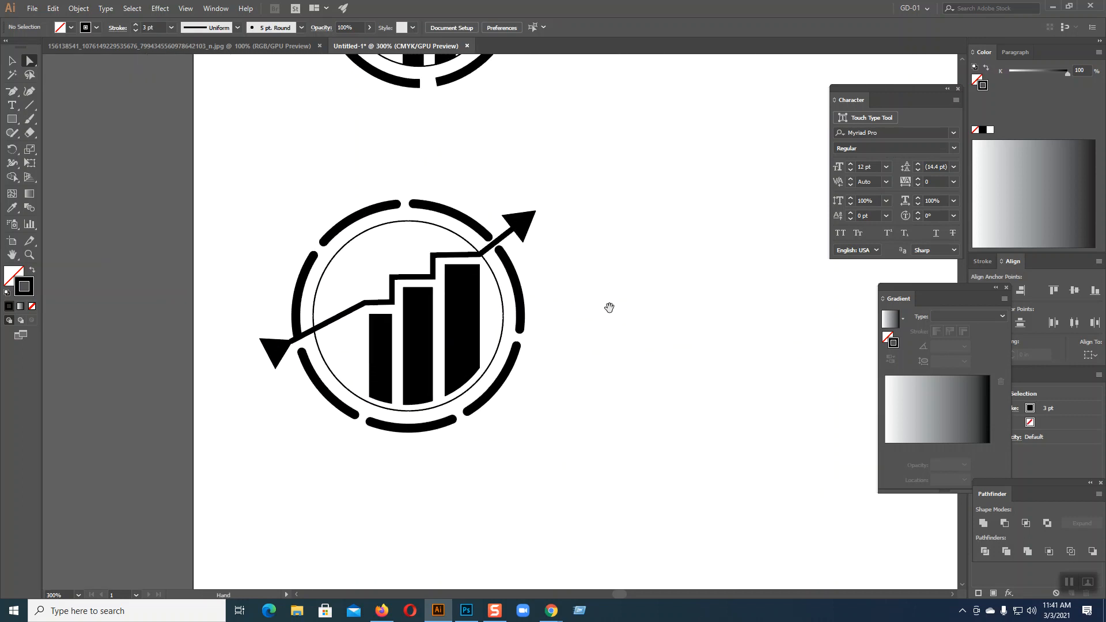
click(13, 61)
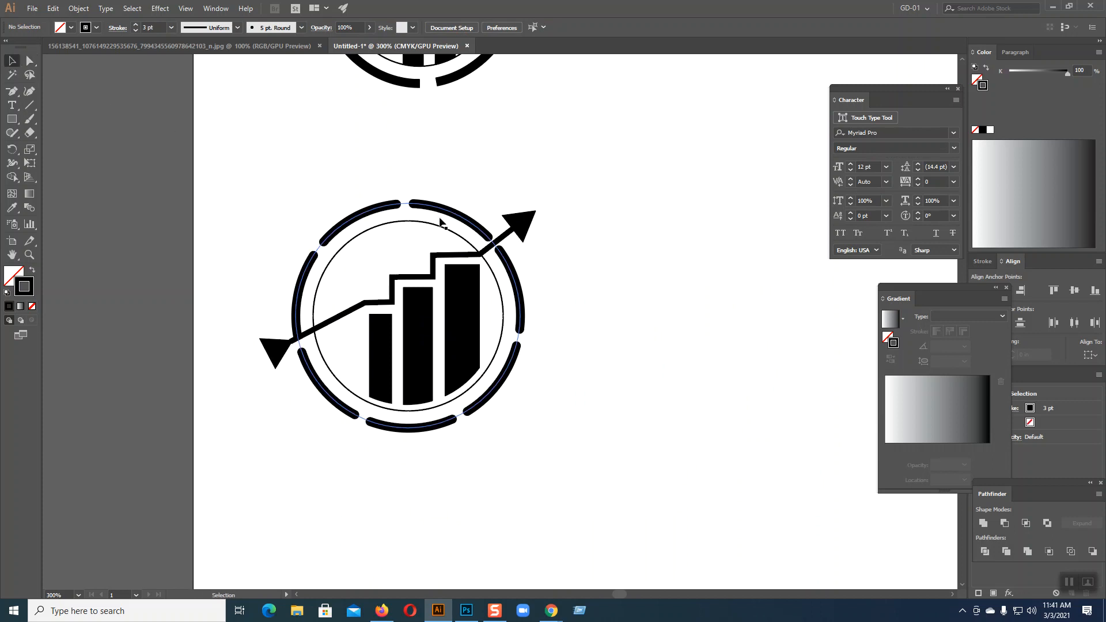
click(468, 220)
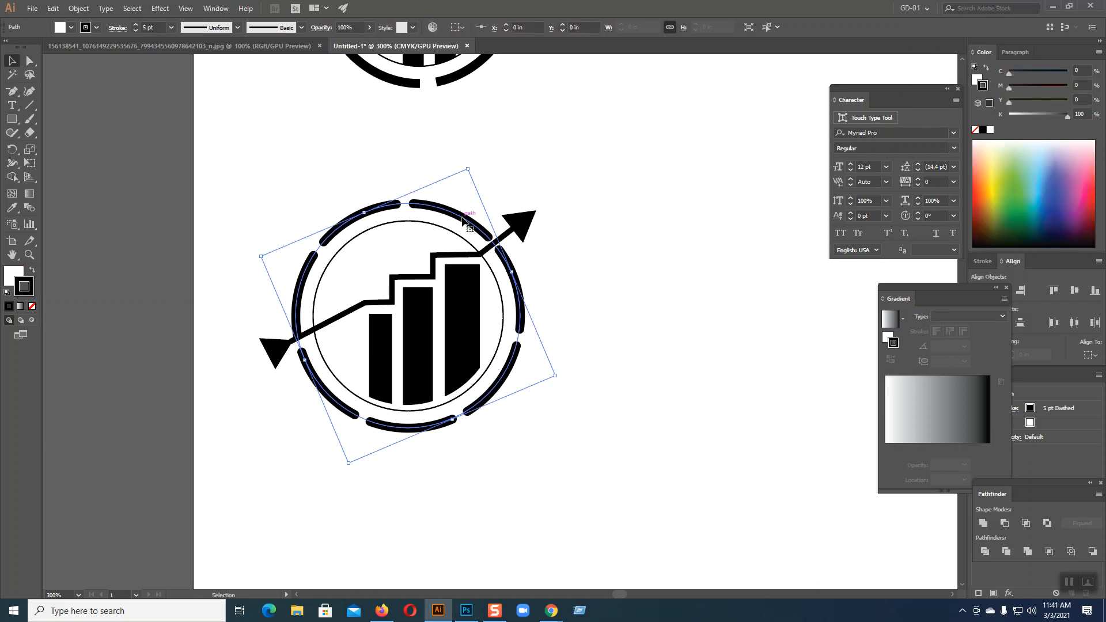
click(515, 229)
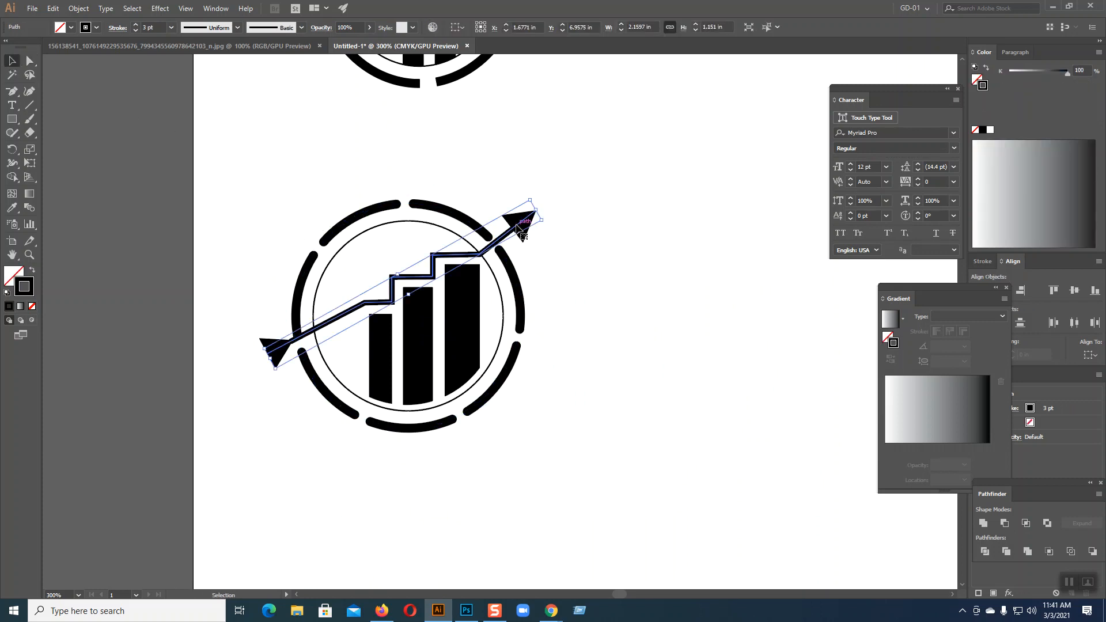
click(133, 26)
click(133, 26)
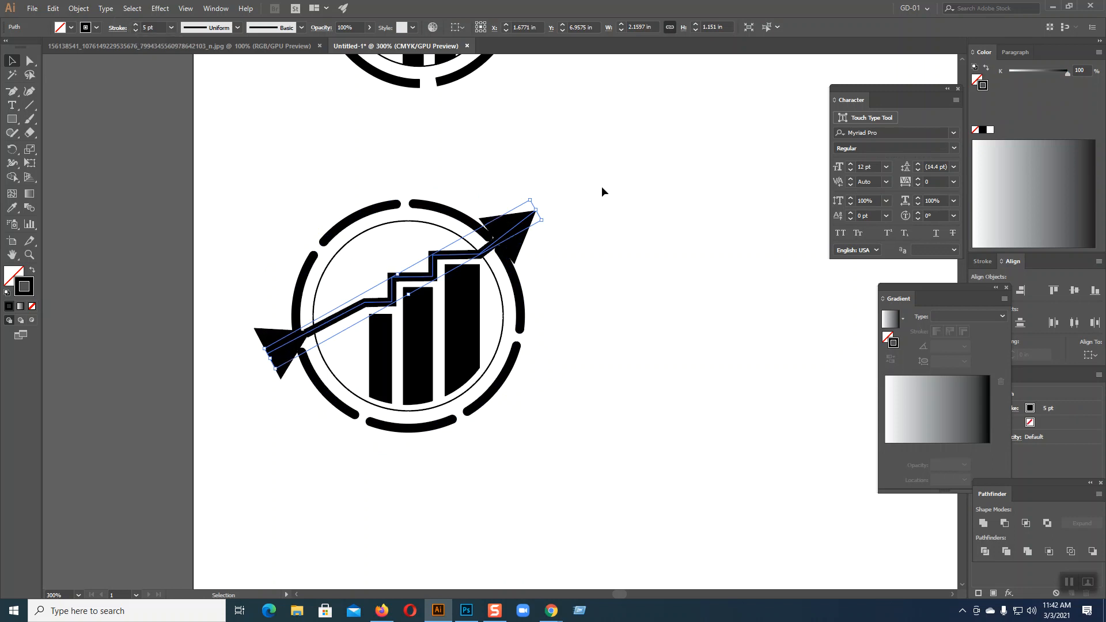
key(ctrl+z)
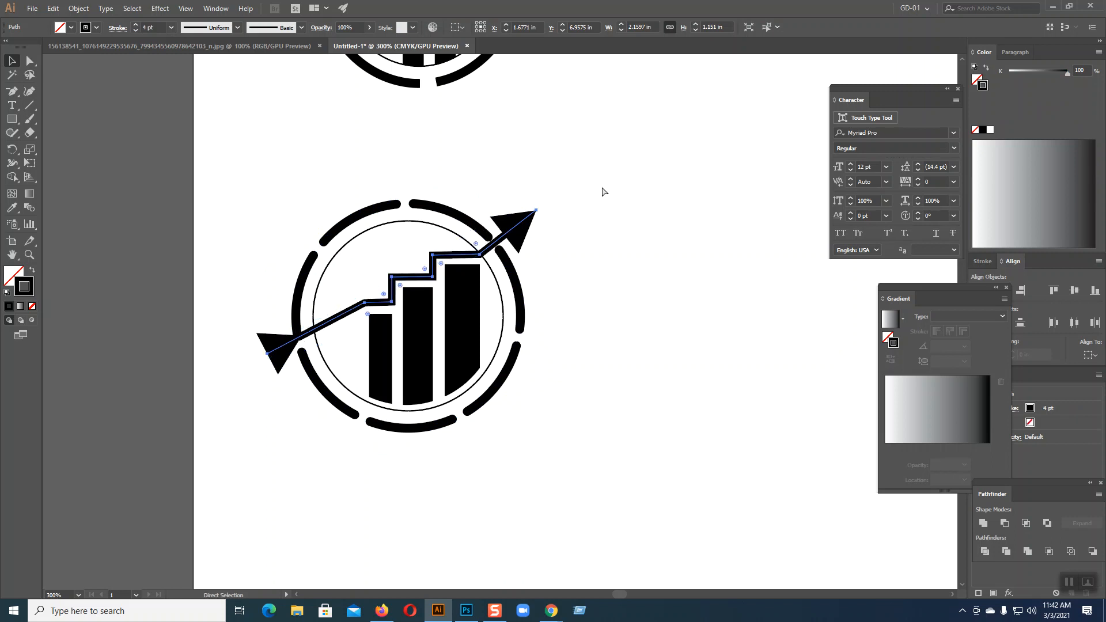
key(ctrl+z)
click(611, 218)
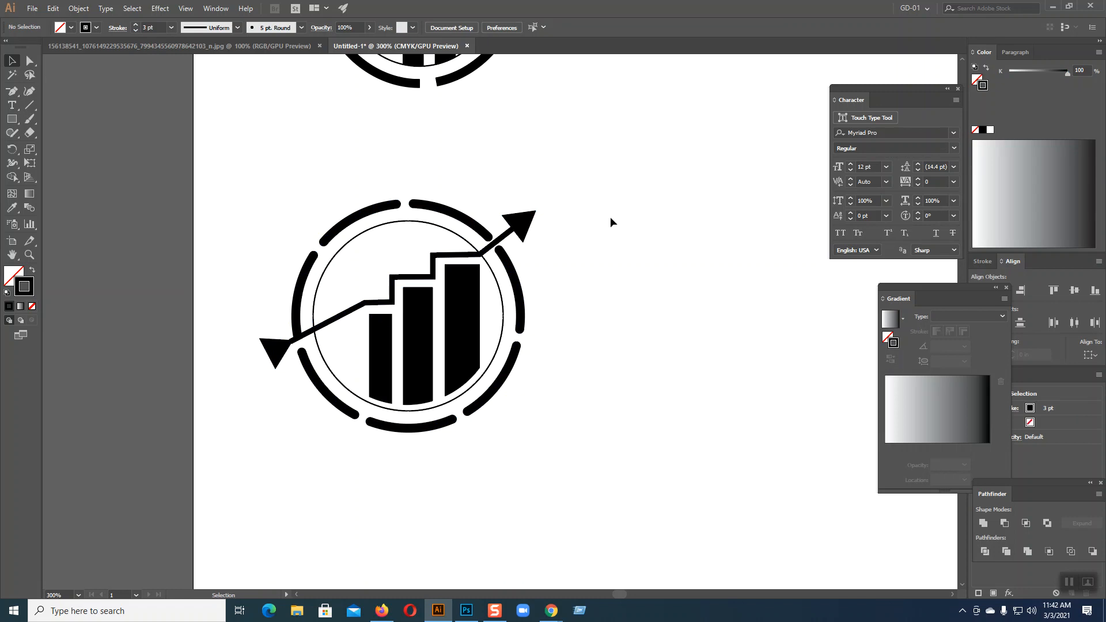
Check the hand-drawn logo sketch in the other document against the stepped arrow in the icon.
click(263, 46)
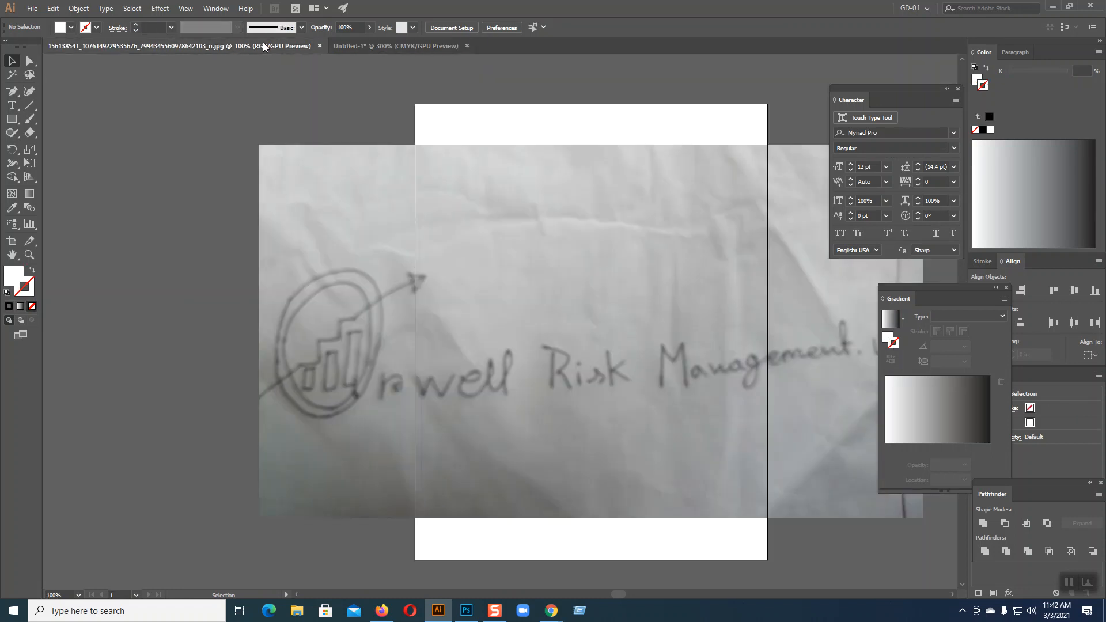
click(382, 46)
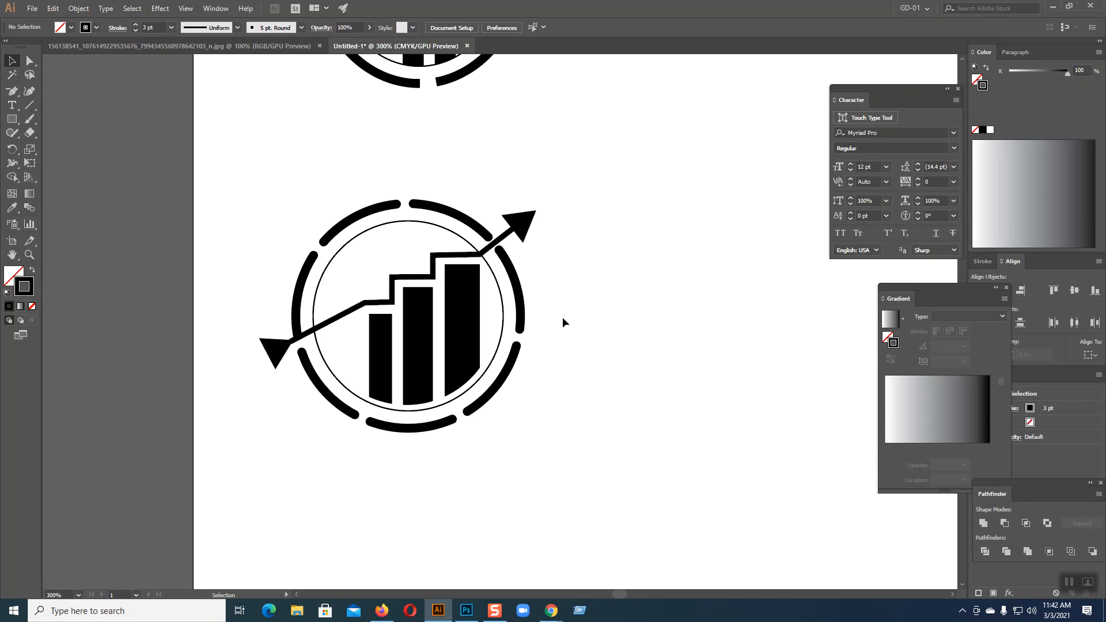
click(396, 293)
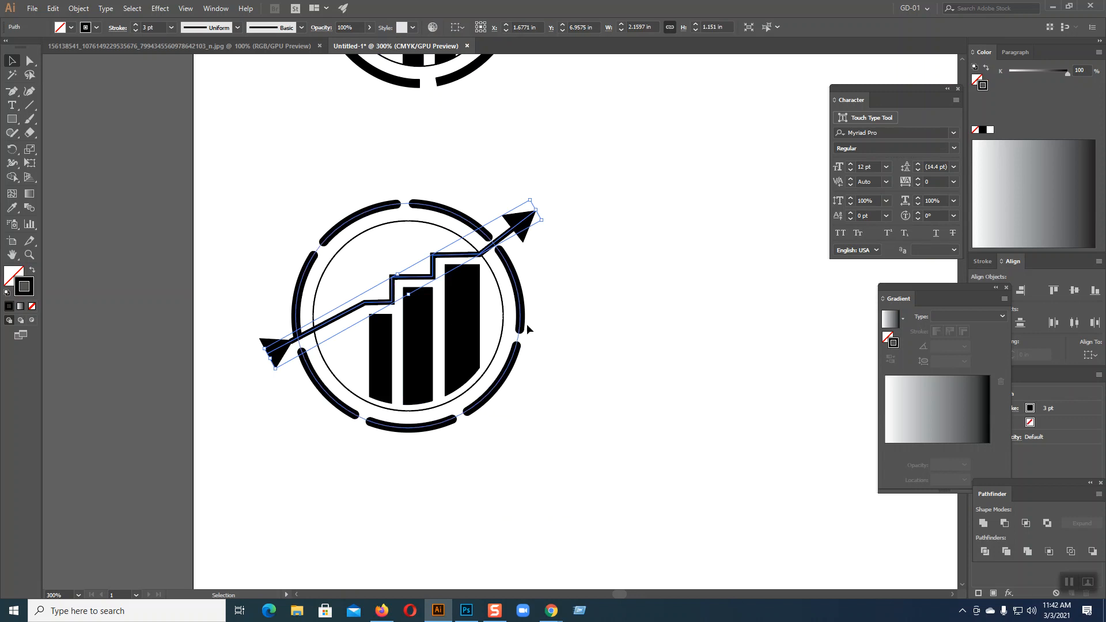
click(576, 324)
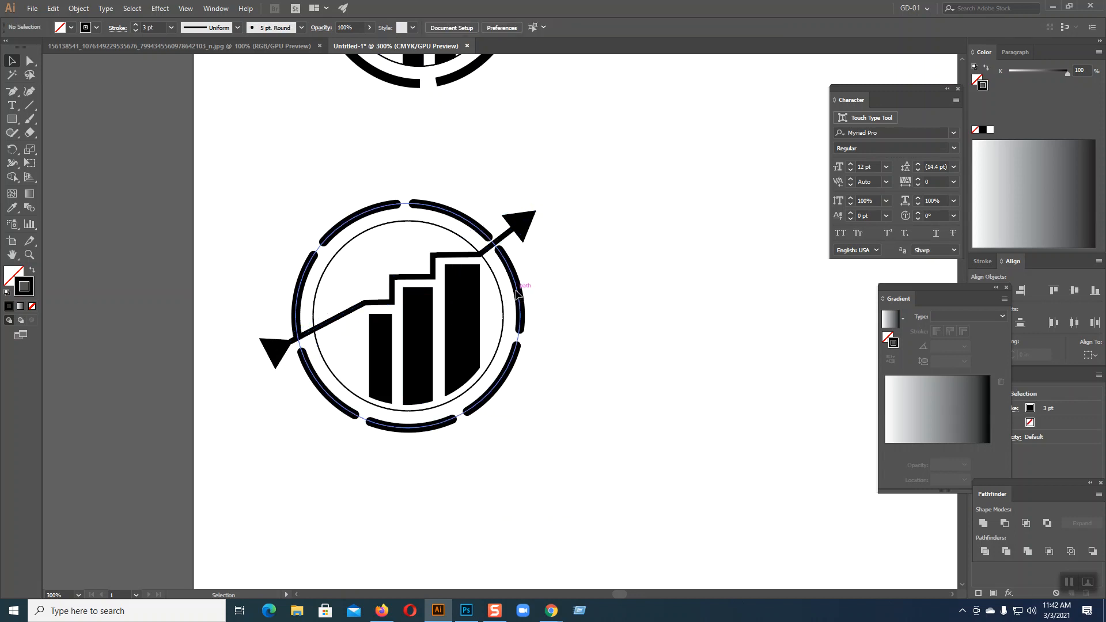
Try a 3 pt stroke on the dashed outer circle, returning its weight to 5 pt.
click(521, 295)
click(134, 30)
click(135, 30)
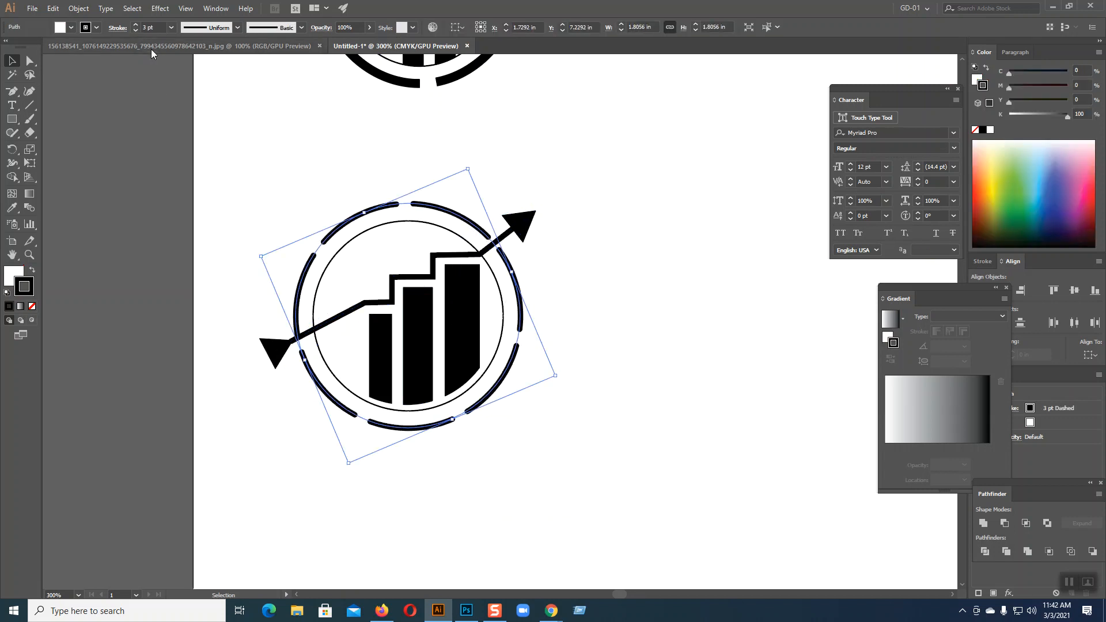
click(648, 276)
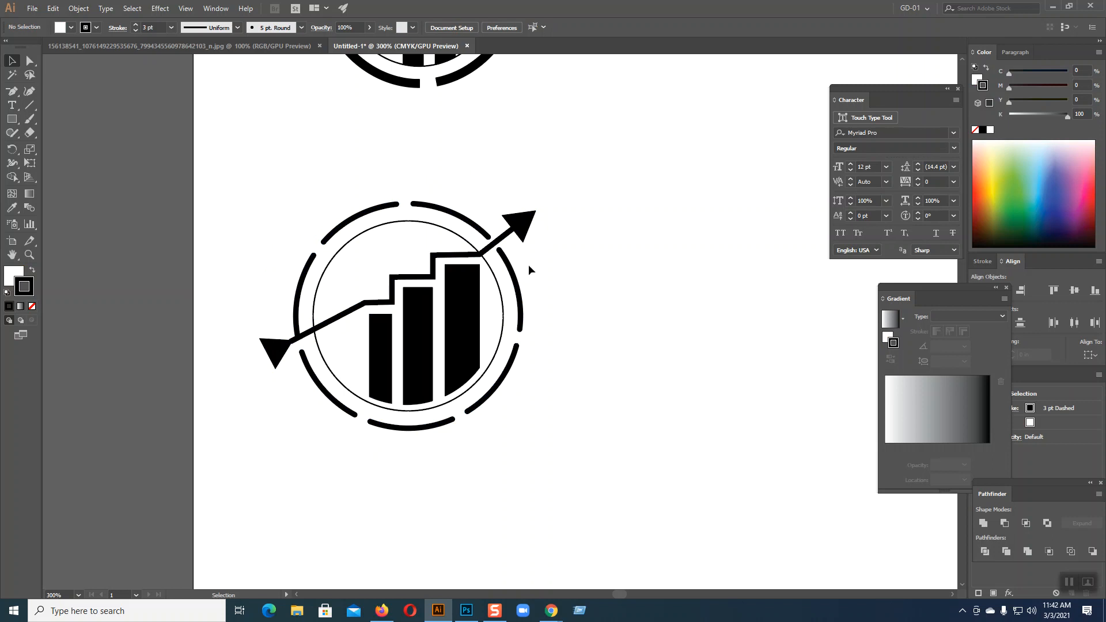
click(515, 274)
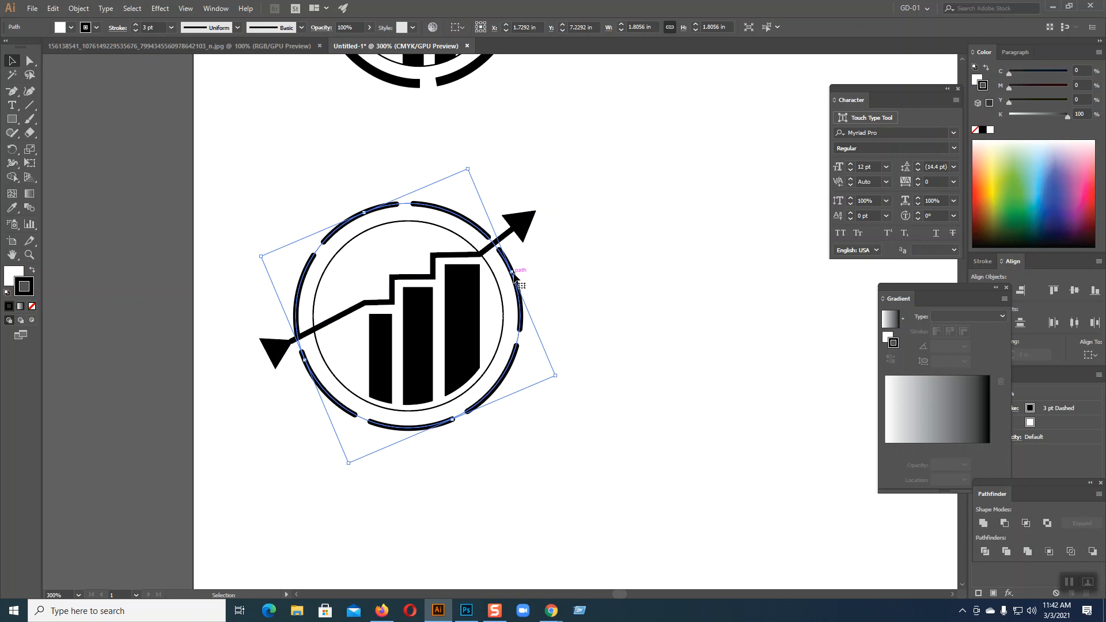
click(575, 265)
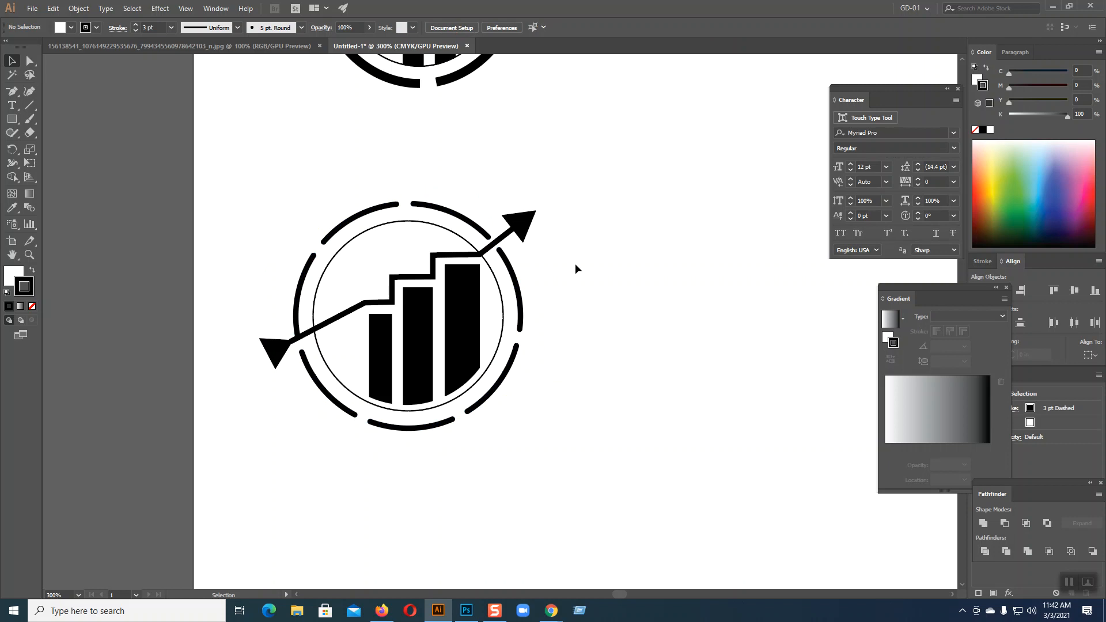
click(514, 276)
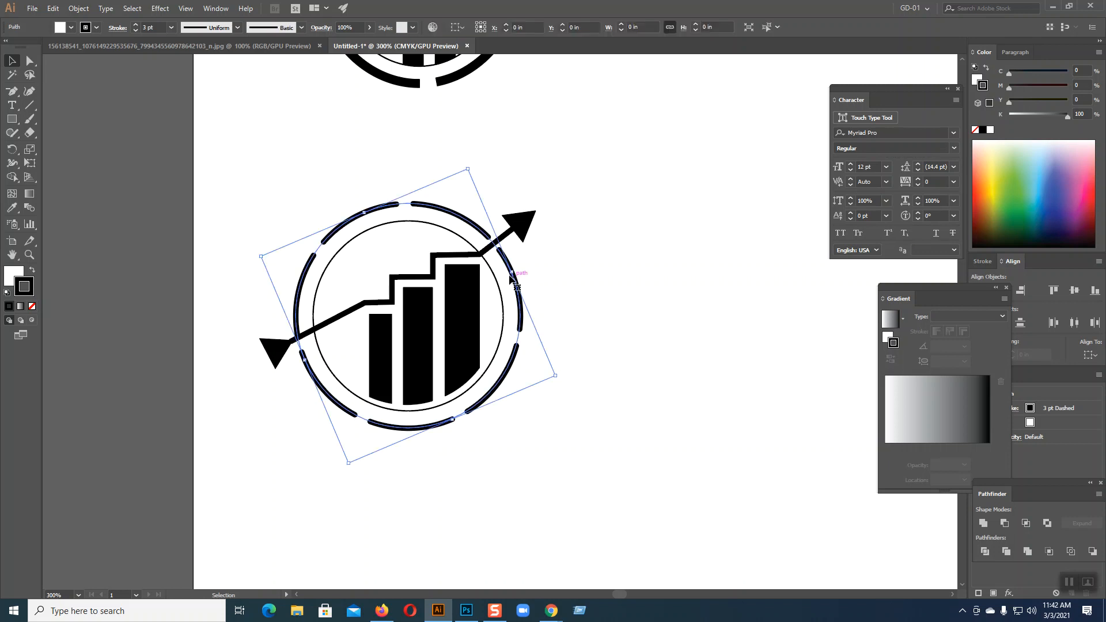
click(135, 25)
click(611, 267)
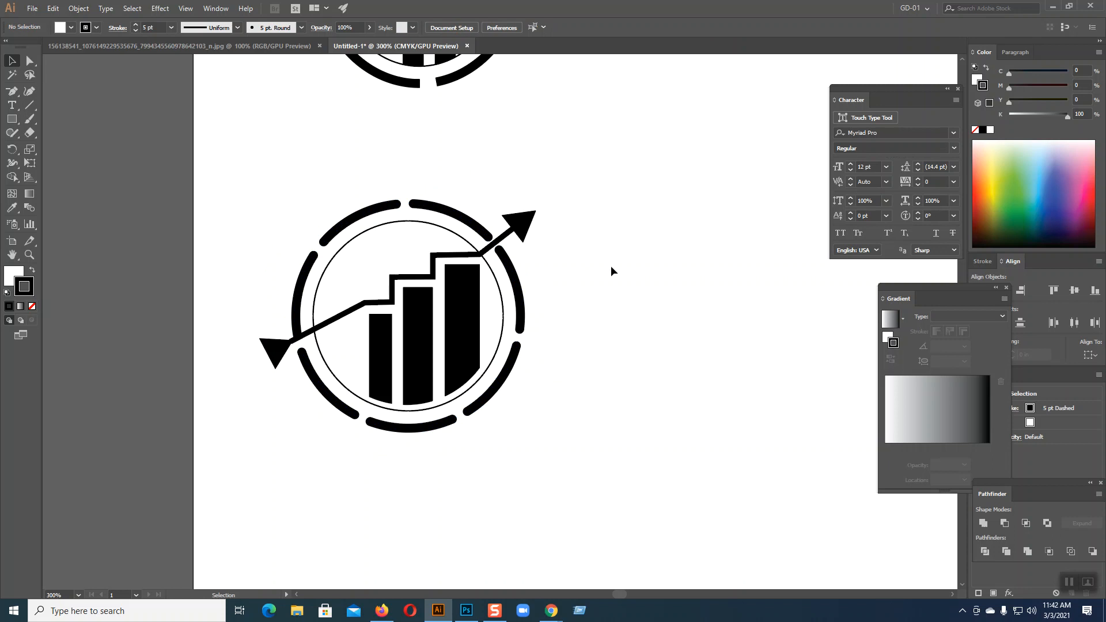
Convert the stepped arrow's stroke into a filled shape with Outline Stroke and deselect it.
click(525, 232)
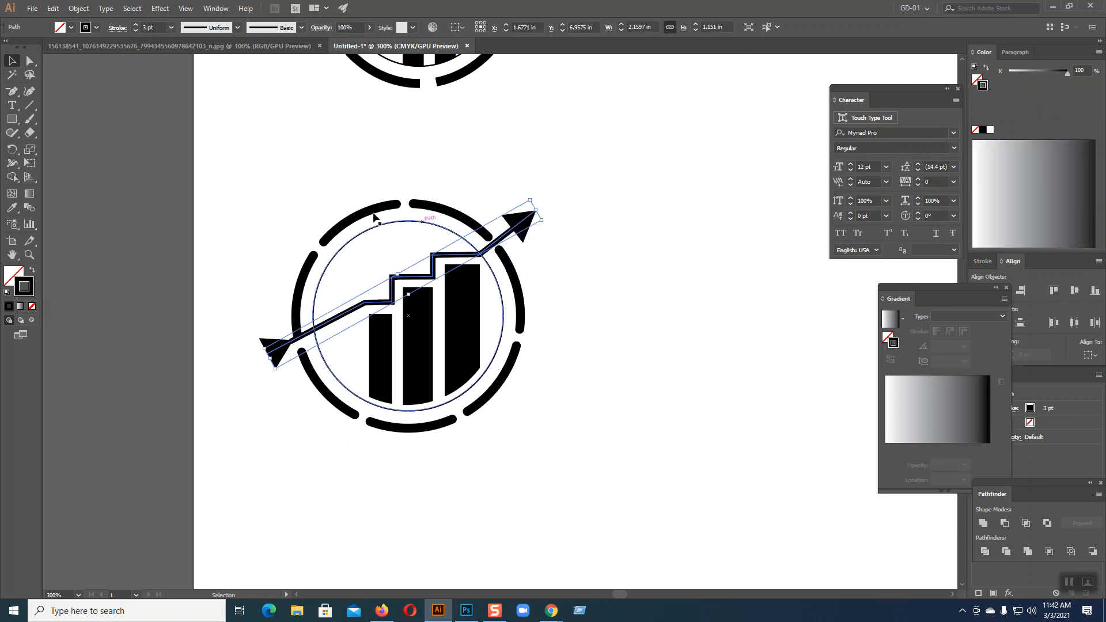
click(79, 8)
mouse_move(186, 258)
click(277, 287)
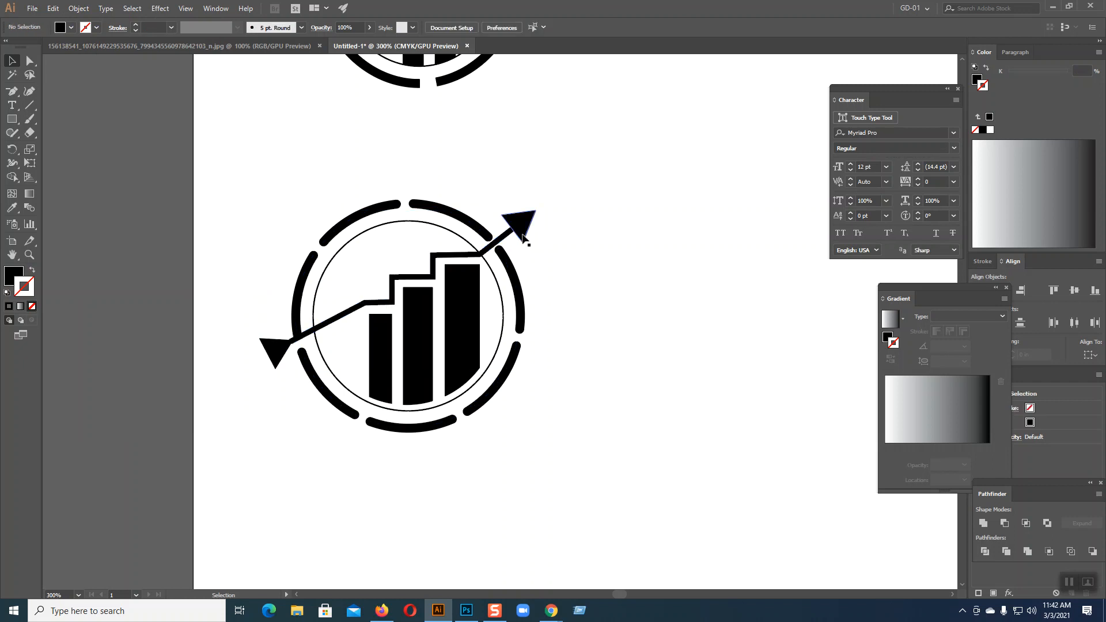
click(679, 381)
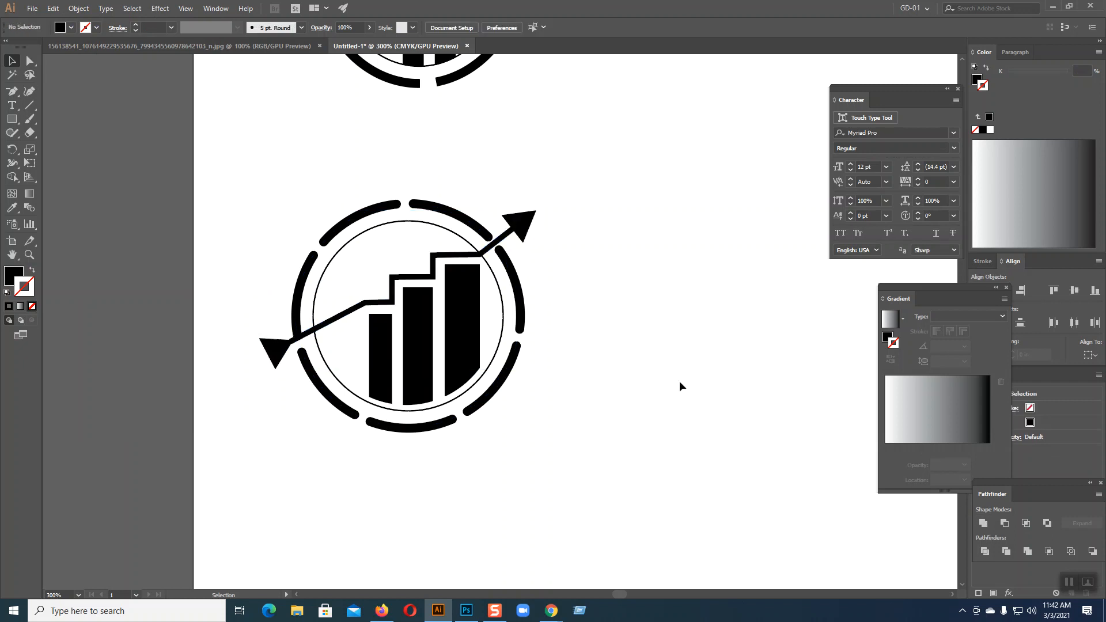
Outline the dashed outer circle's stroke so its dashes become filled shapes, and deselect them.
click(523, 320)
click(78, 9)
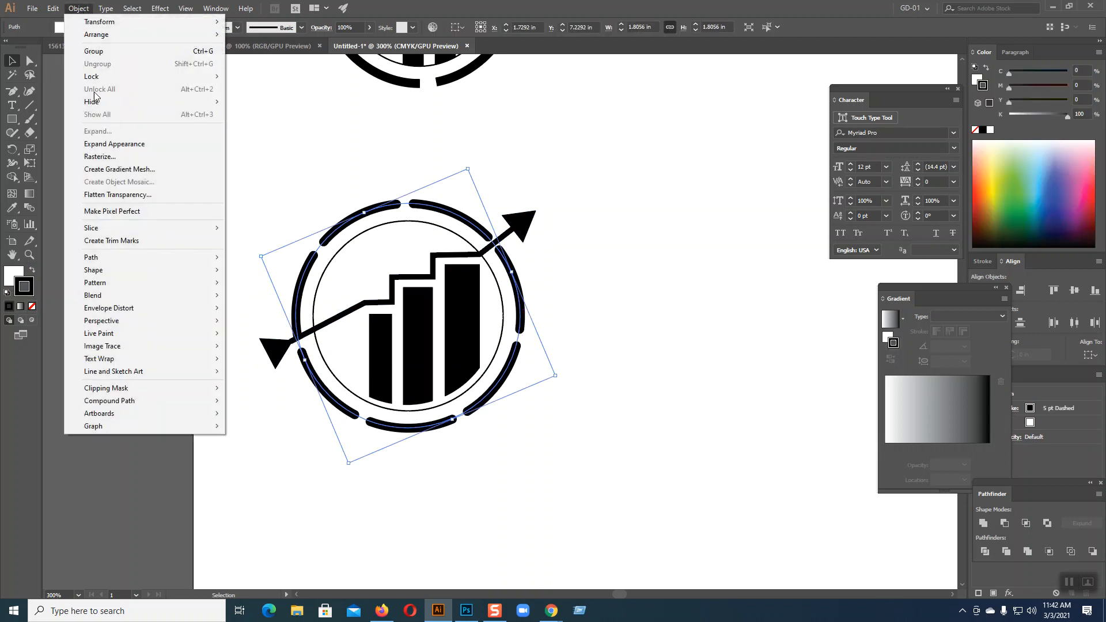
mouse_move(124, 258)
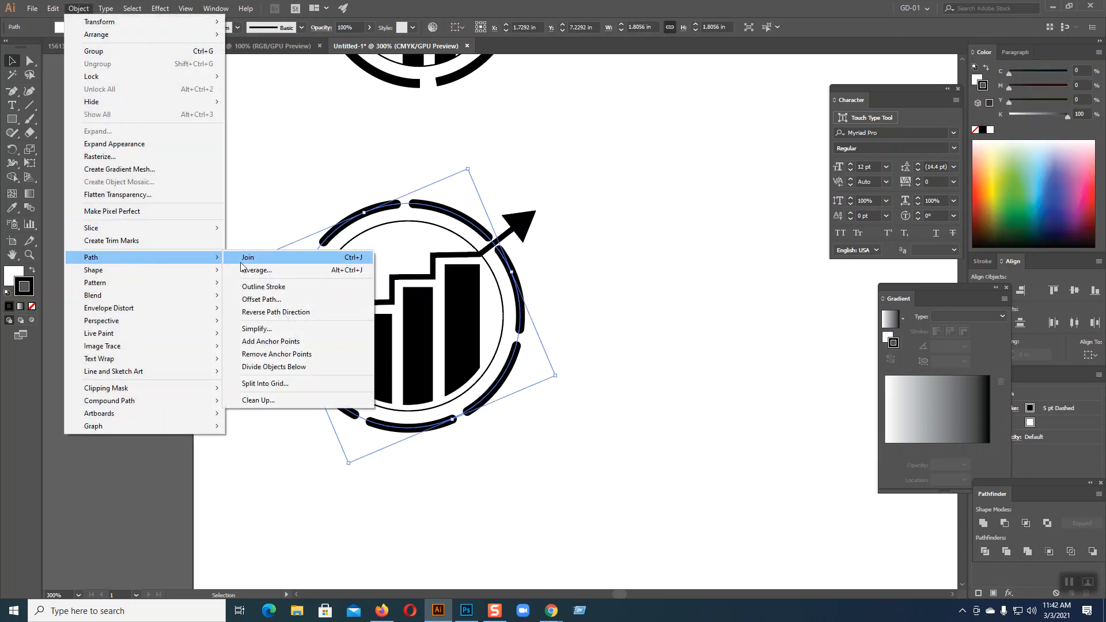
click(263, 286)
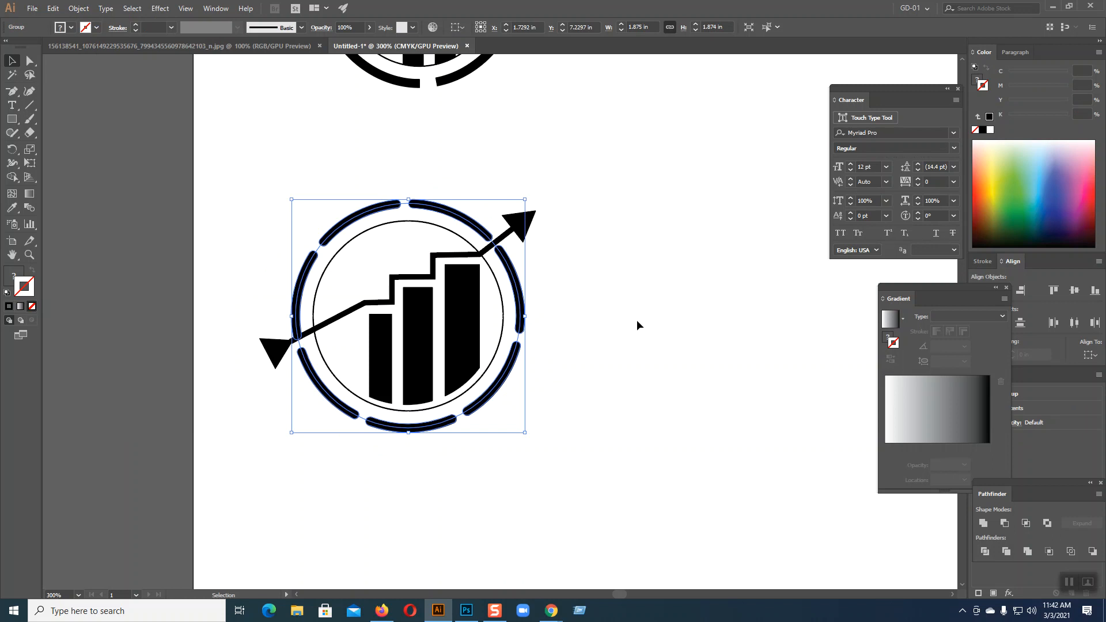
click(636, 320)
click(520, 284)
click(619, 317)
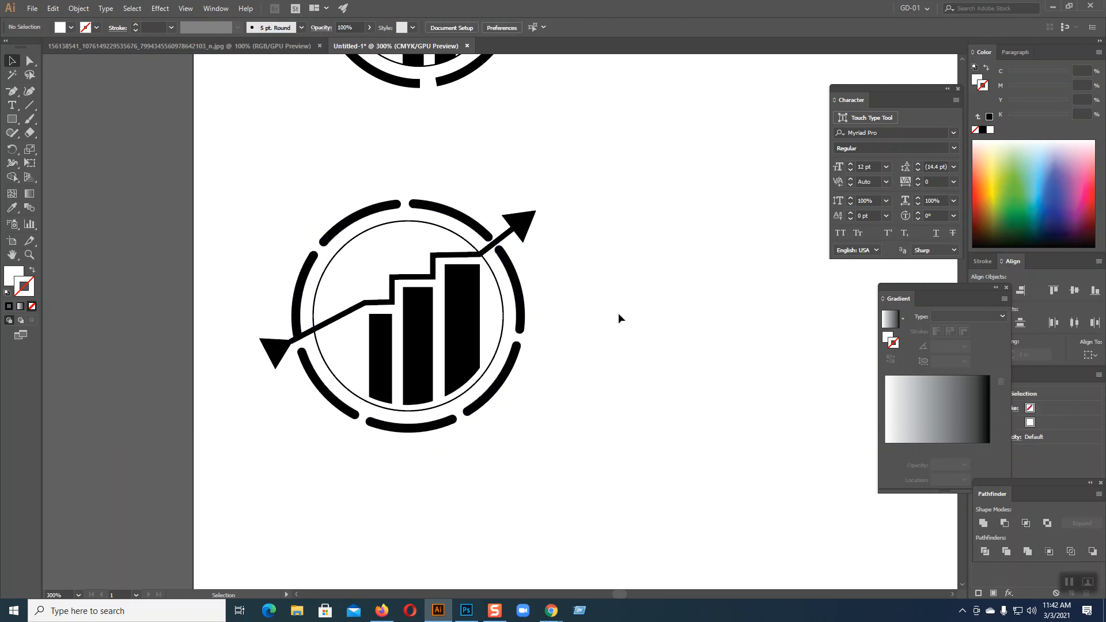
Outline the thin inner circle's stroke into a filled ring and deselect it.
click(361, 398)
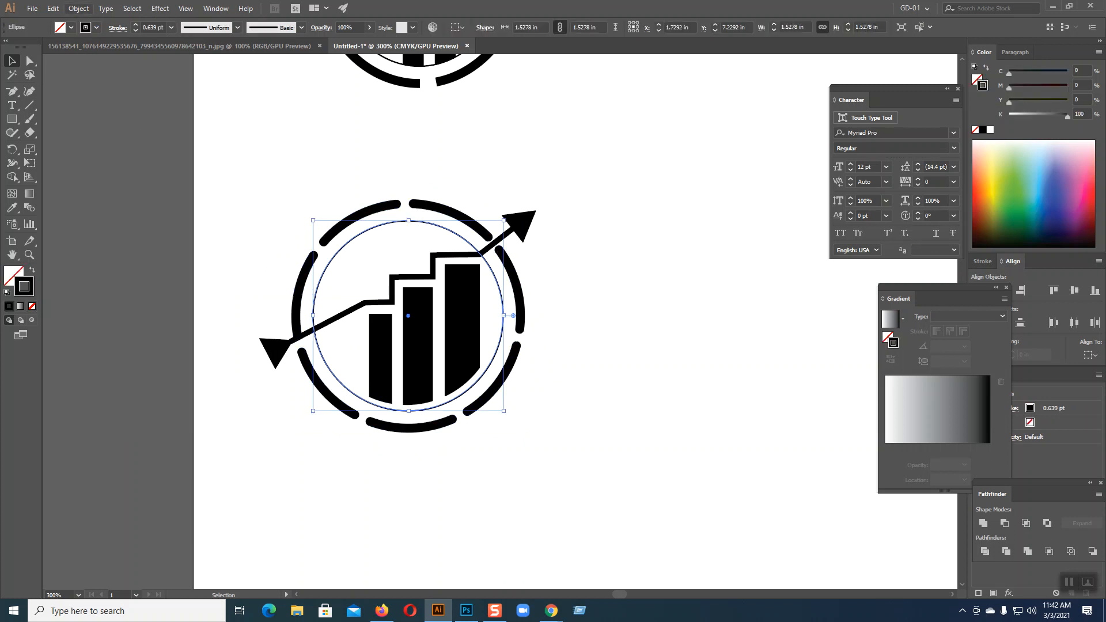
click(78, 8)
mouse_move(132, 264)
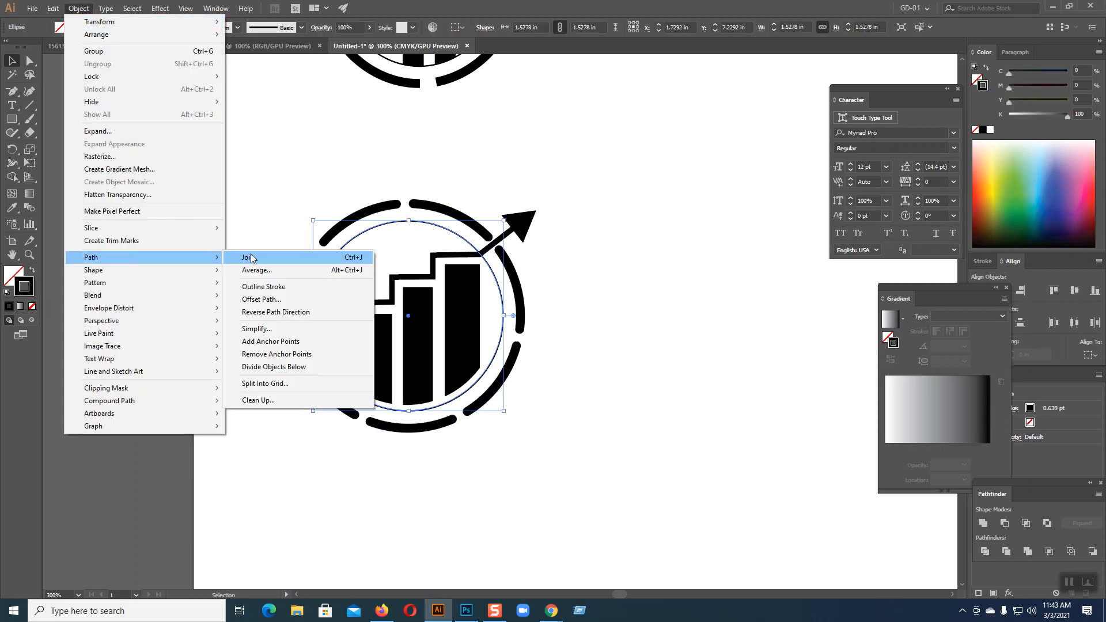
click(259, 286)
click(608, 312)
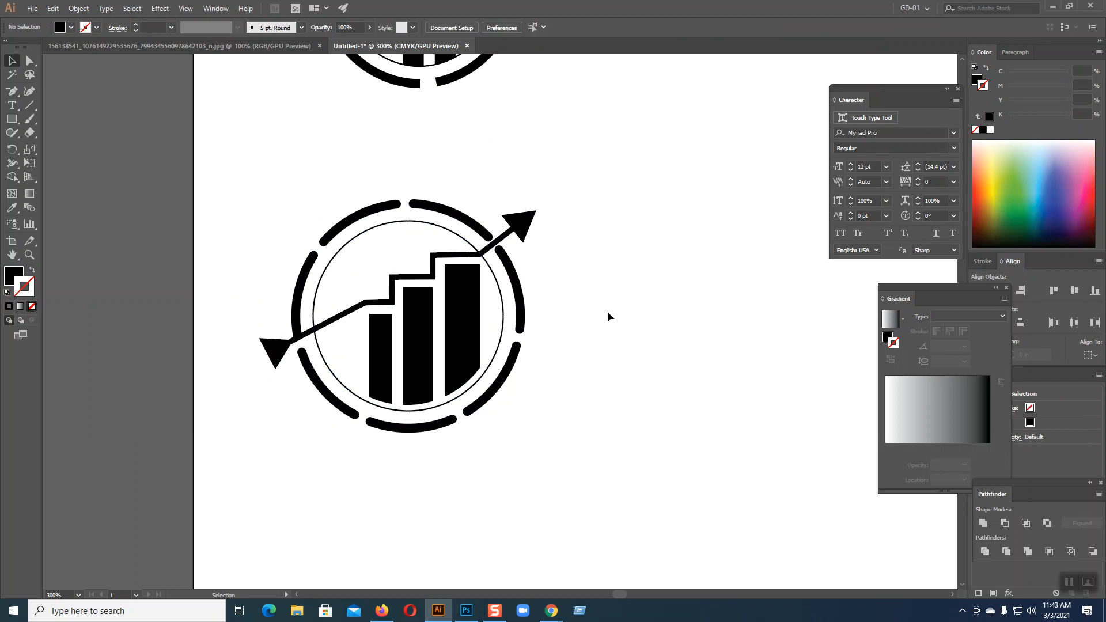
Check the company name in the hand-drawn sketch document, returning to the logo document.
key(space)
drag(608, 312, 435, 275)
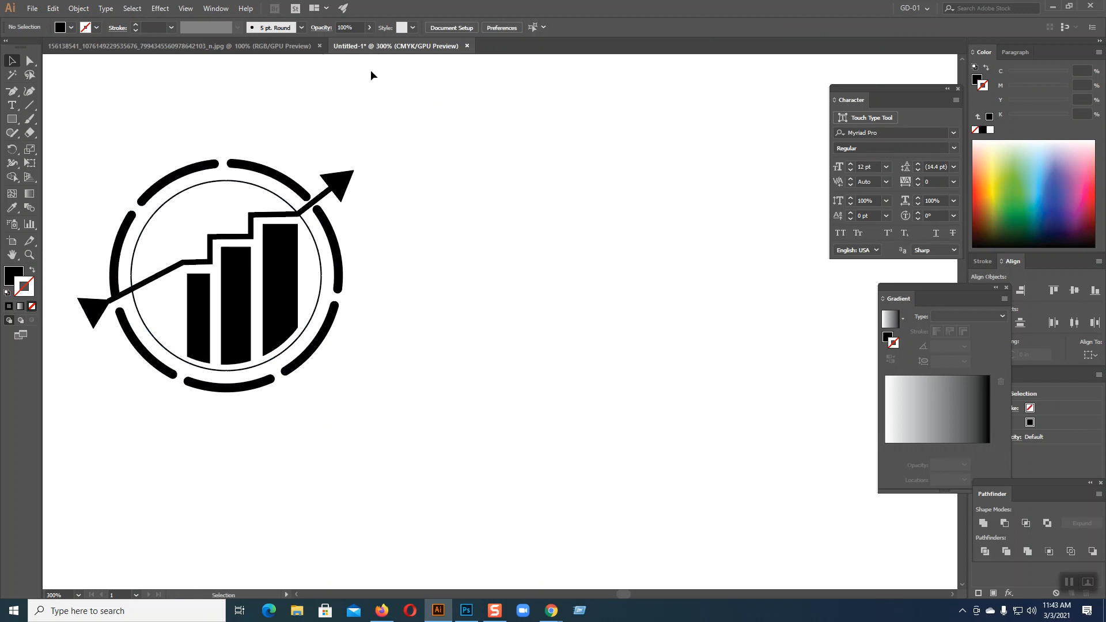
click(262, 45)
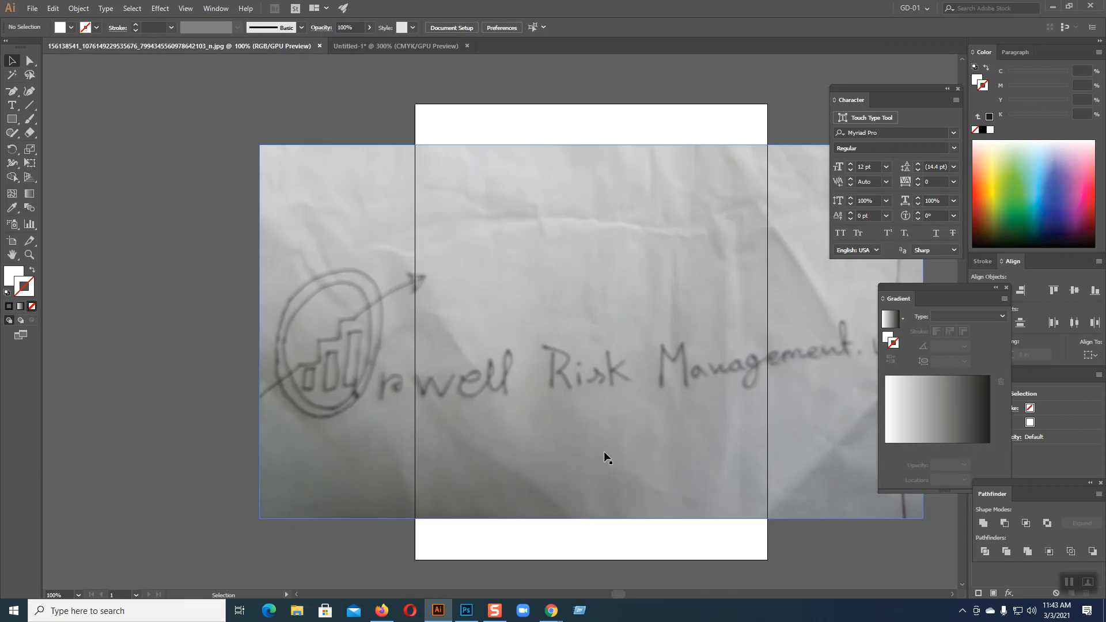
click(424, 48)
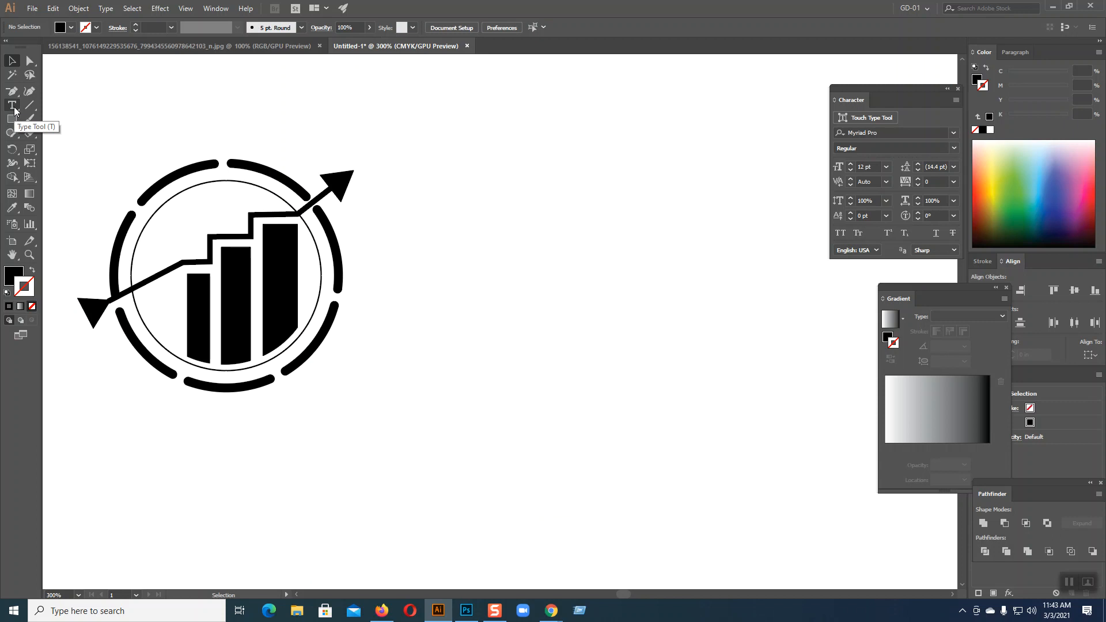
Show the rulers, place two horizontal guides across the emblem's middle and just below its base, and lock them.
key(ctrl+minus)
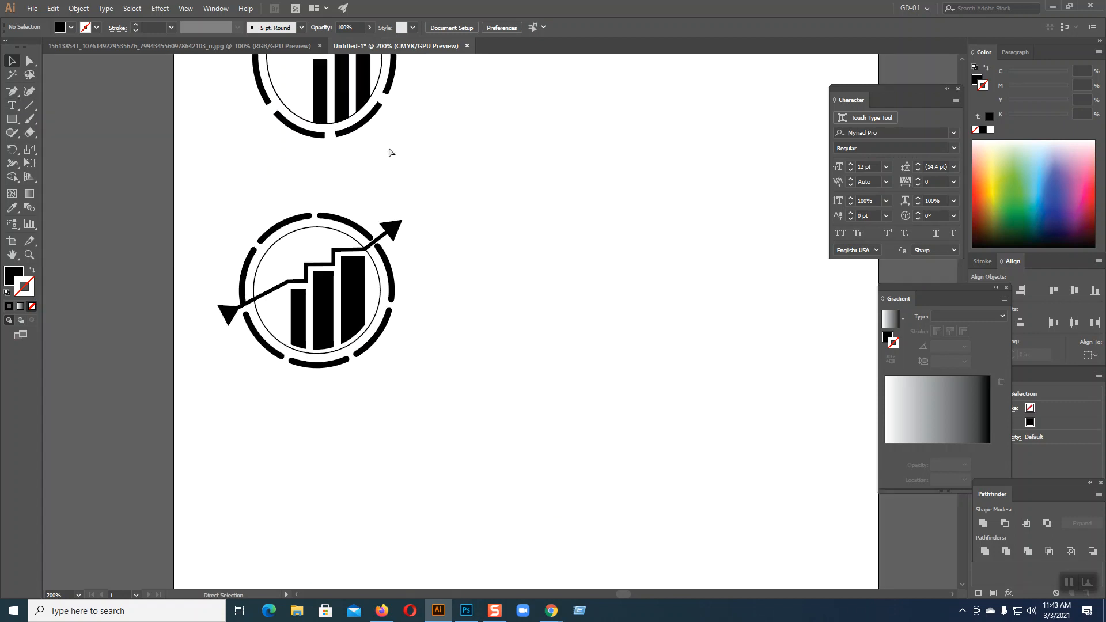
key(a)
key(ctrl+r)
key(v)
drag(509, 63, 426, 271)
drag(437, 63, 394, 369)
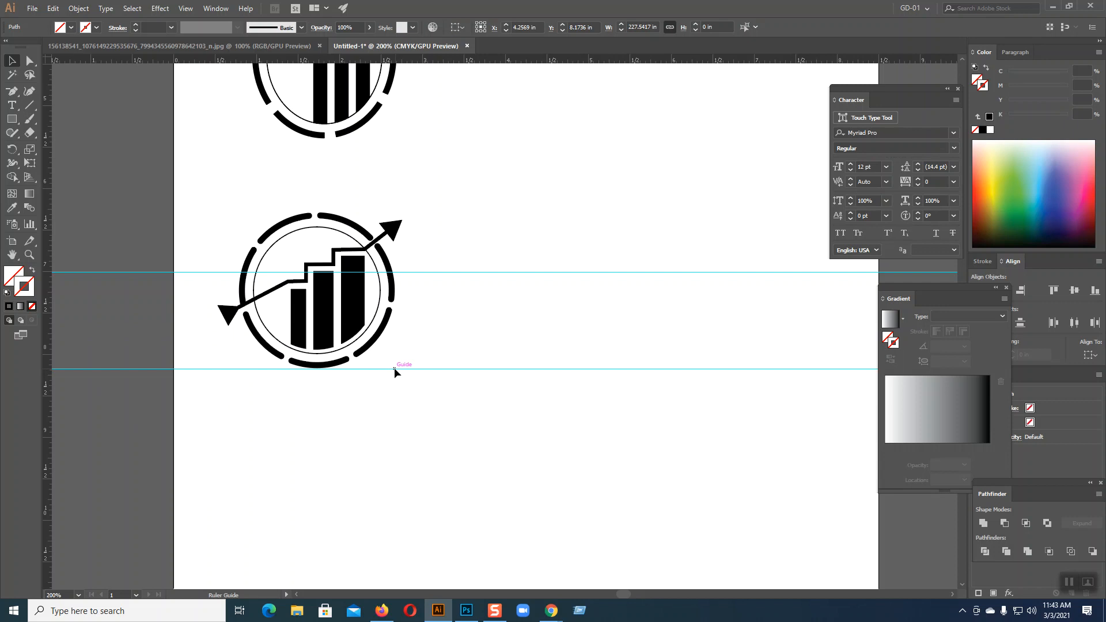
key(space)
drag(380, 242, 378, 239)
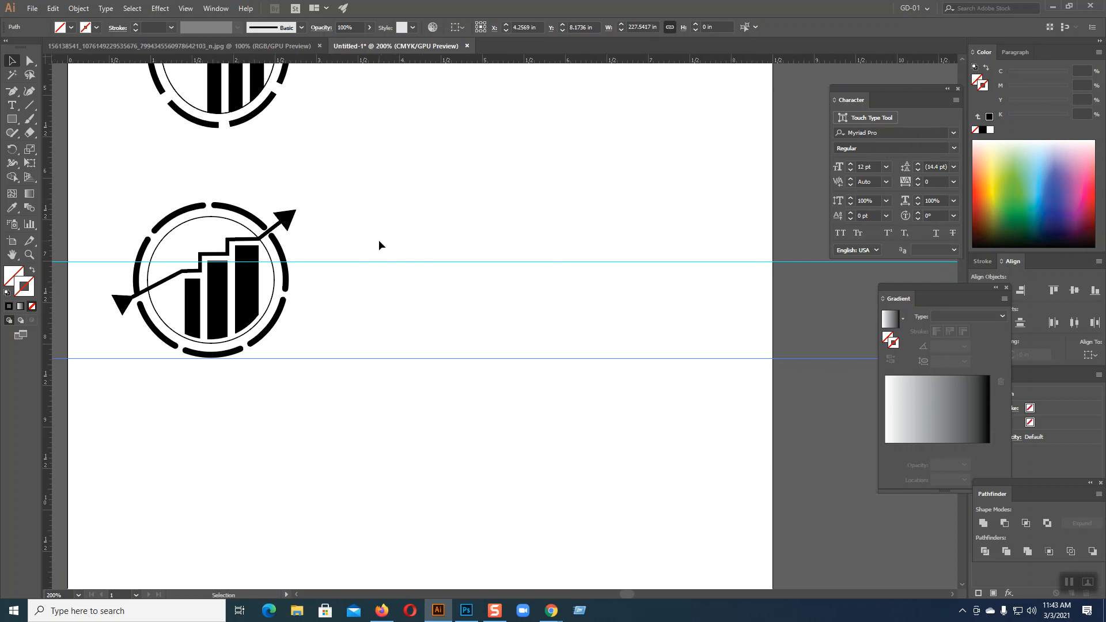
right_click(403, 164)
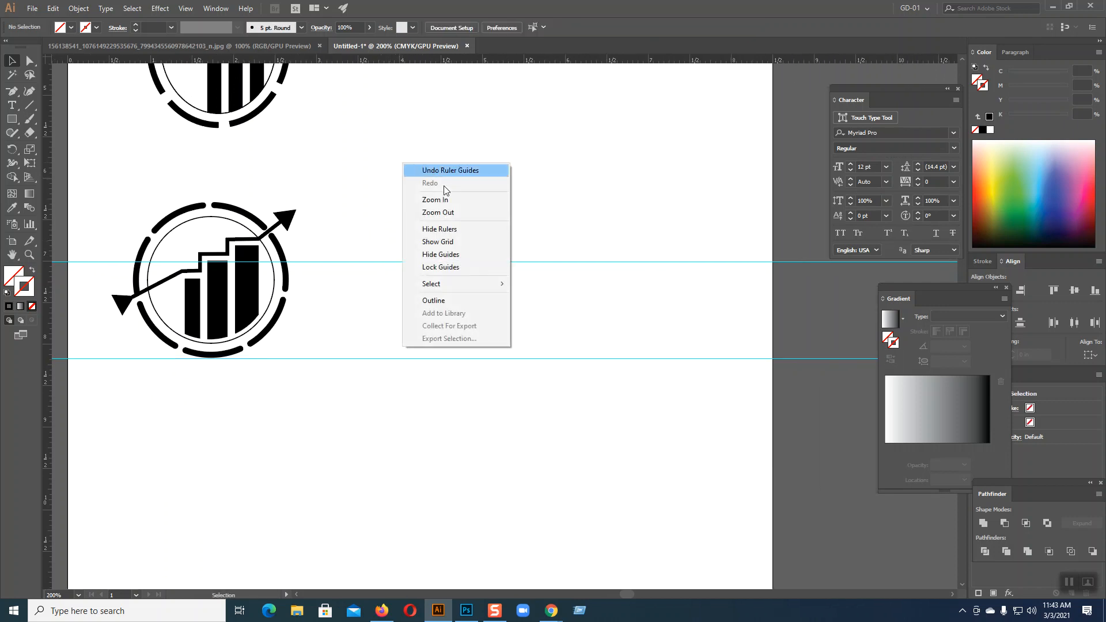
click(444, 266)
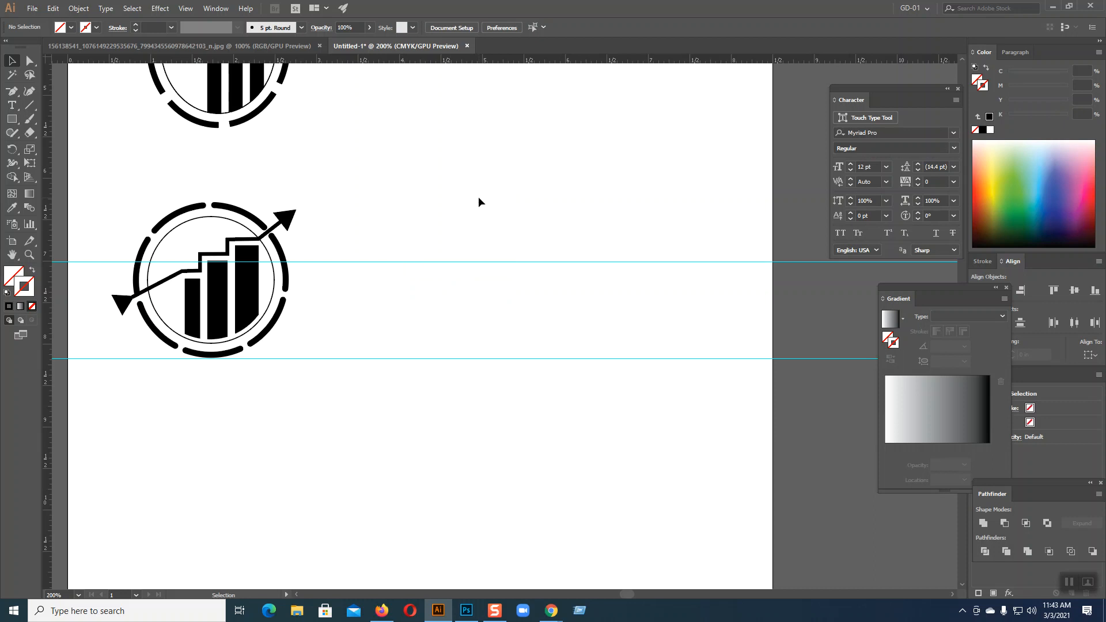
Draw a rectangle about 0.26 by 0.96 in beside the emblem, fill it black, and form a stem with a horizontal bar above.
key(m)
drag(305, 277, 326, 358)
click(12, 61)
click(13, 280)
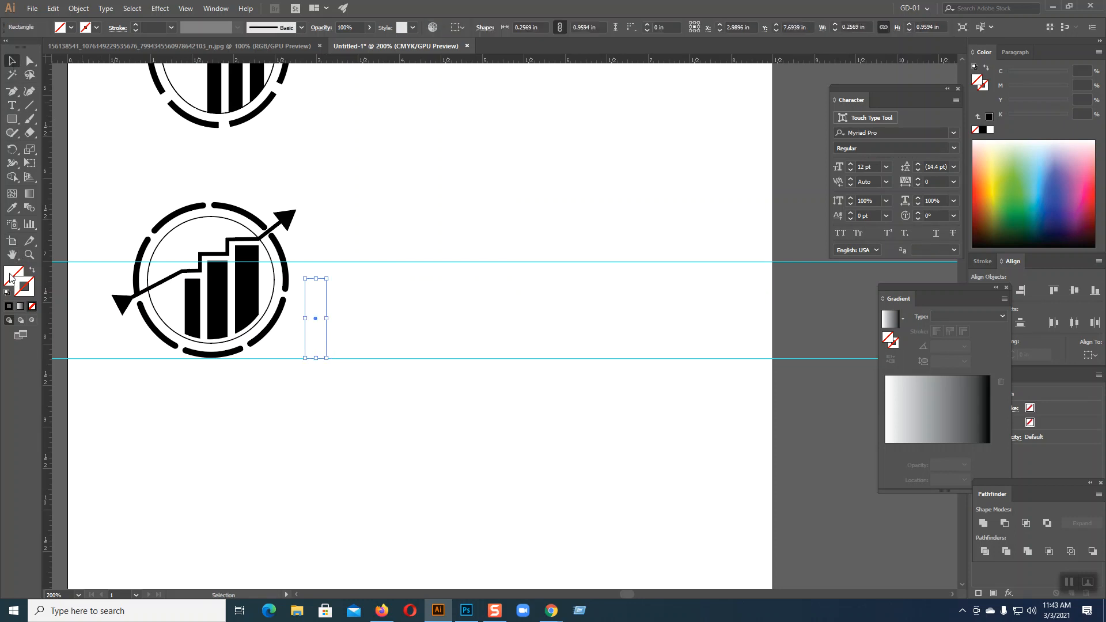
click(9, 306)
drag(316, 278, 385, 269)
click(462, 240)
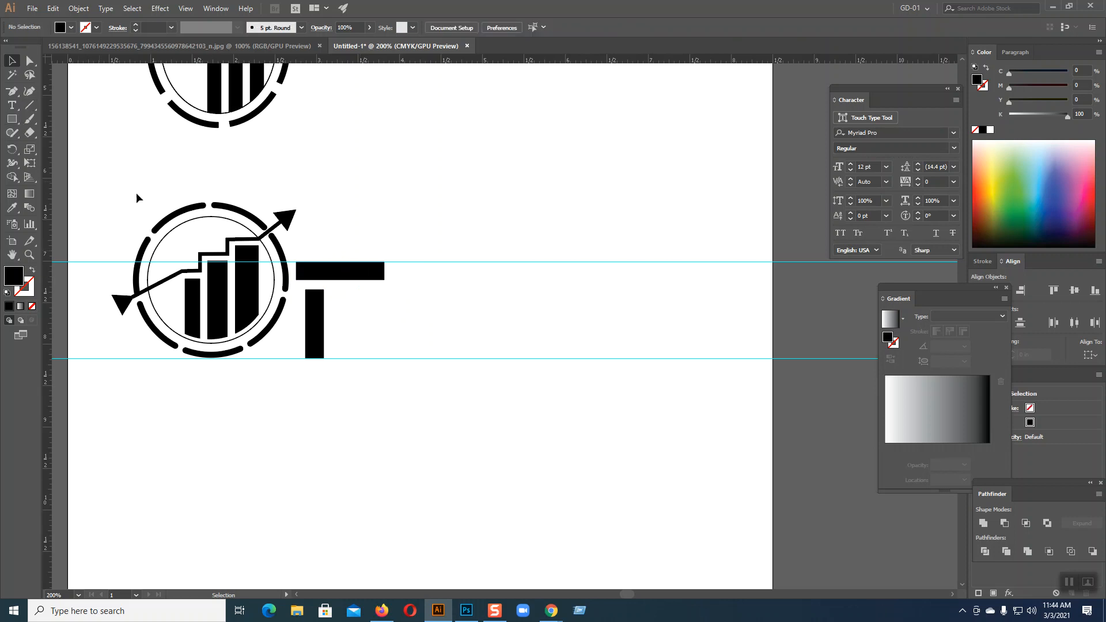
Place a short copy of the stem at the horizontal bar's far end, unite both pieces into a hook, and deselect.
drag(318, 330, 370, 276)
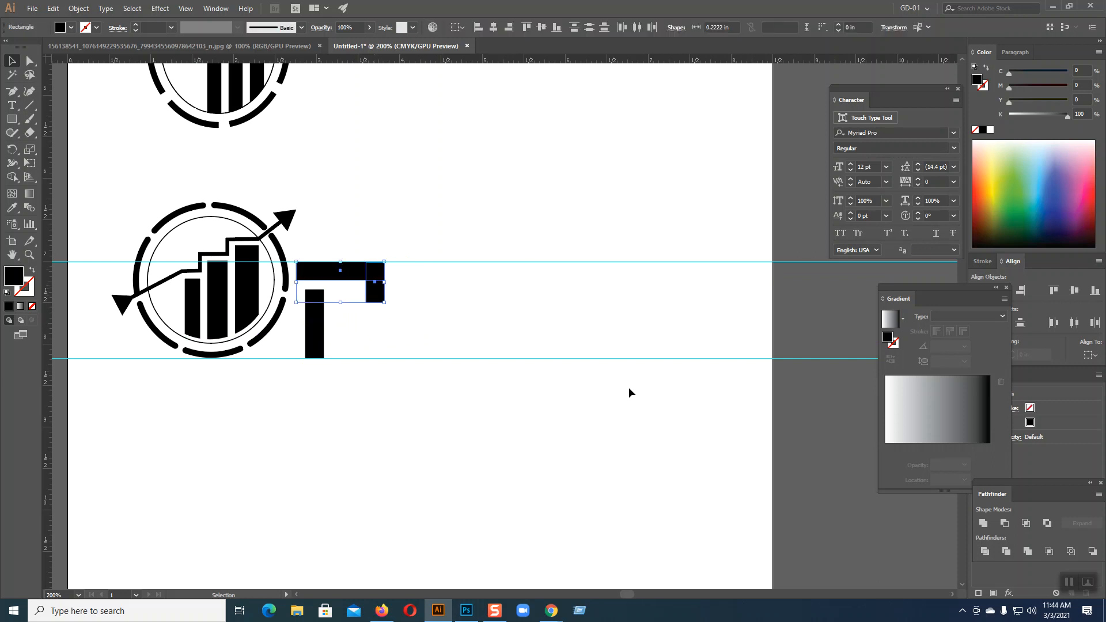
click(983, 524)
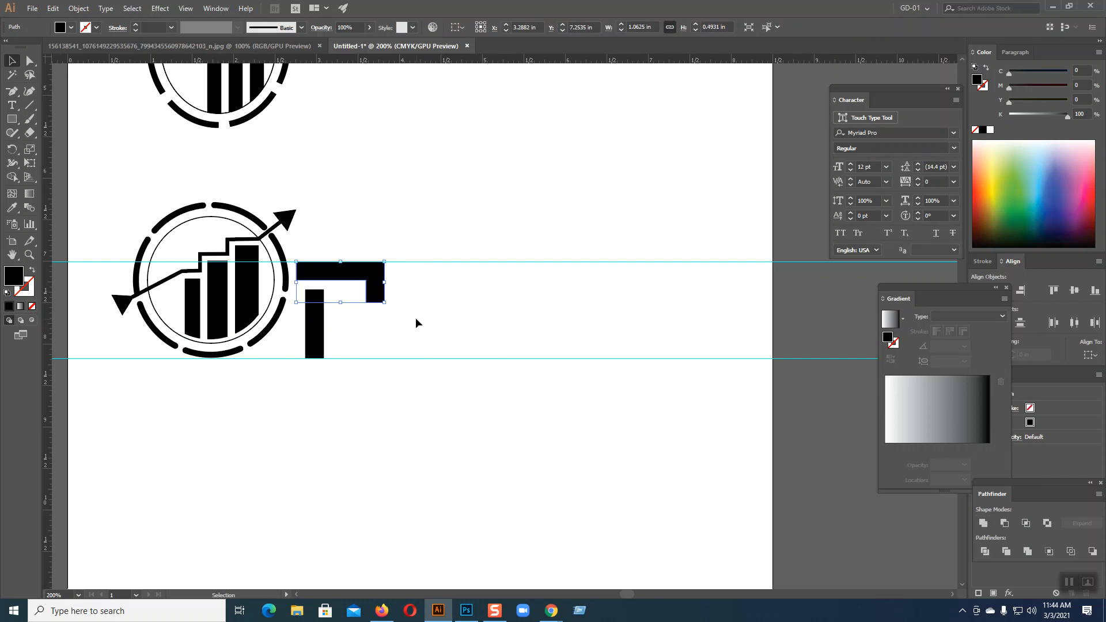
click(30, 60)
click(416, 185)
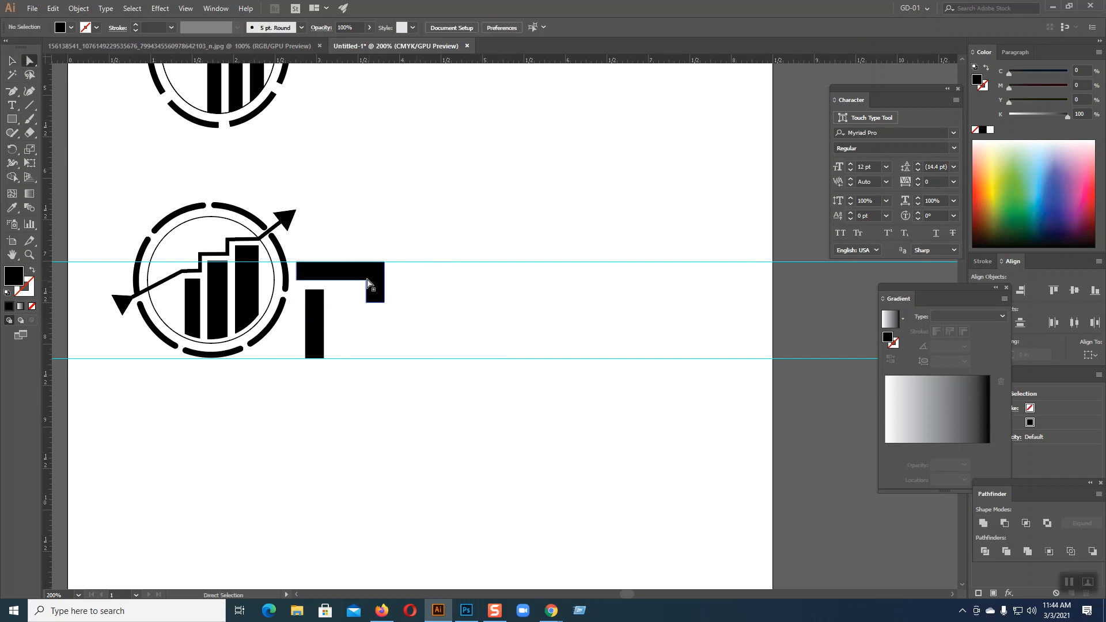
Round the outer and inner corners of the hook shape's bend, making a curved arm for the letter r.
click(385, 262)
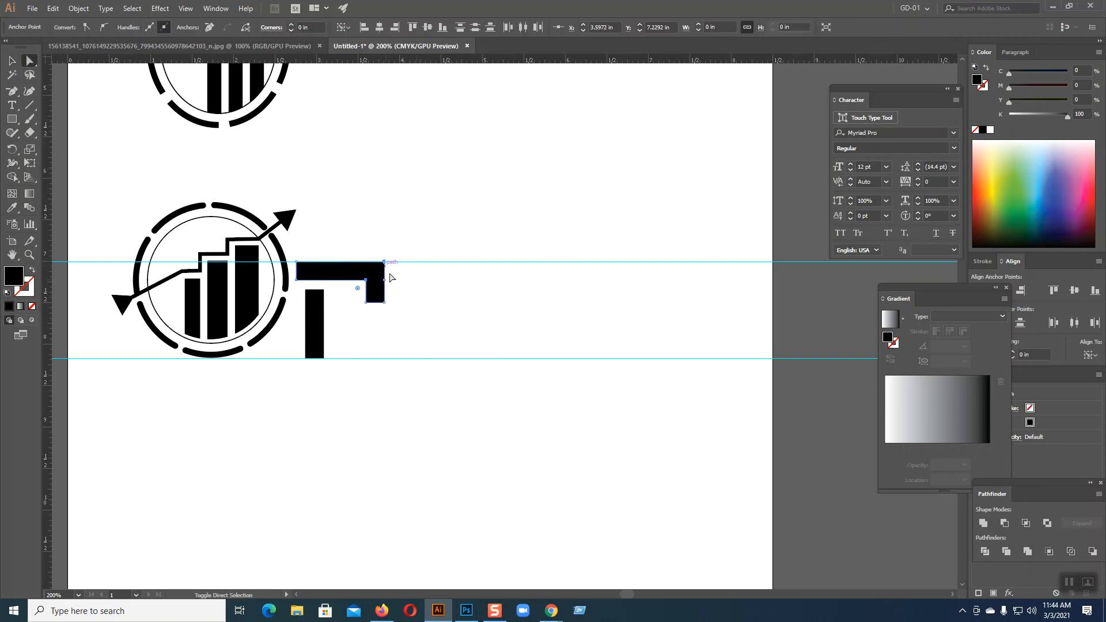
click(414, 284)
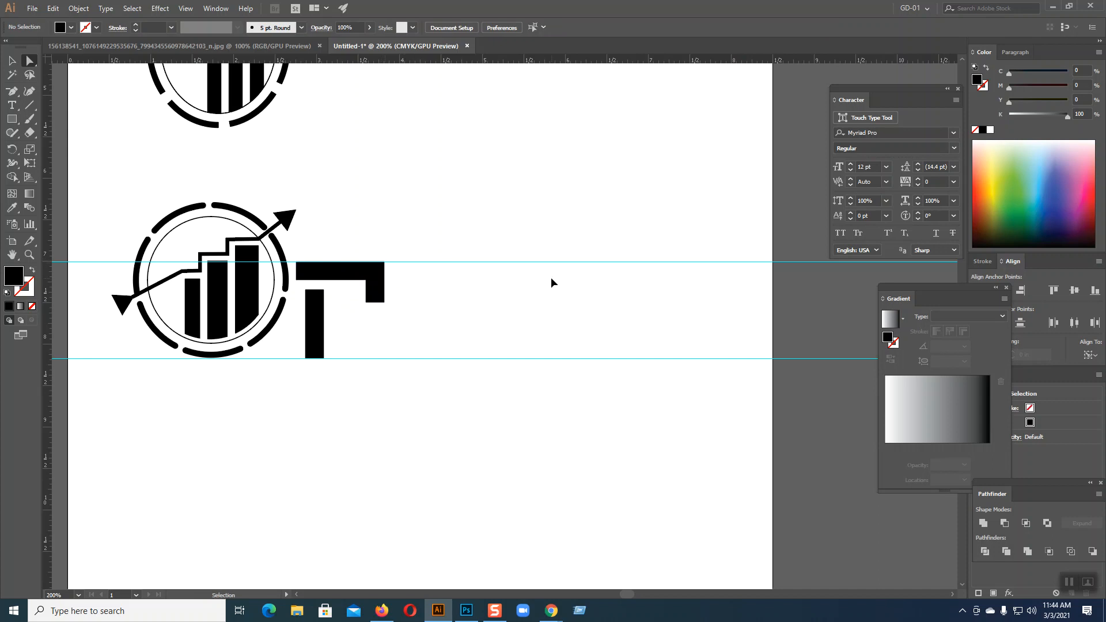
scroll(550, 278, up, 4)
drag(467, 247, 765, 351)
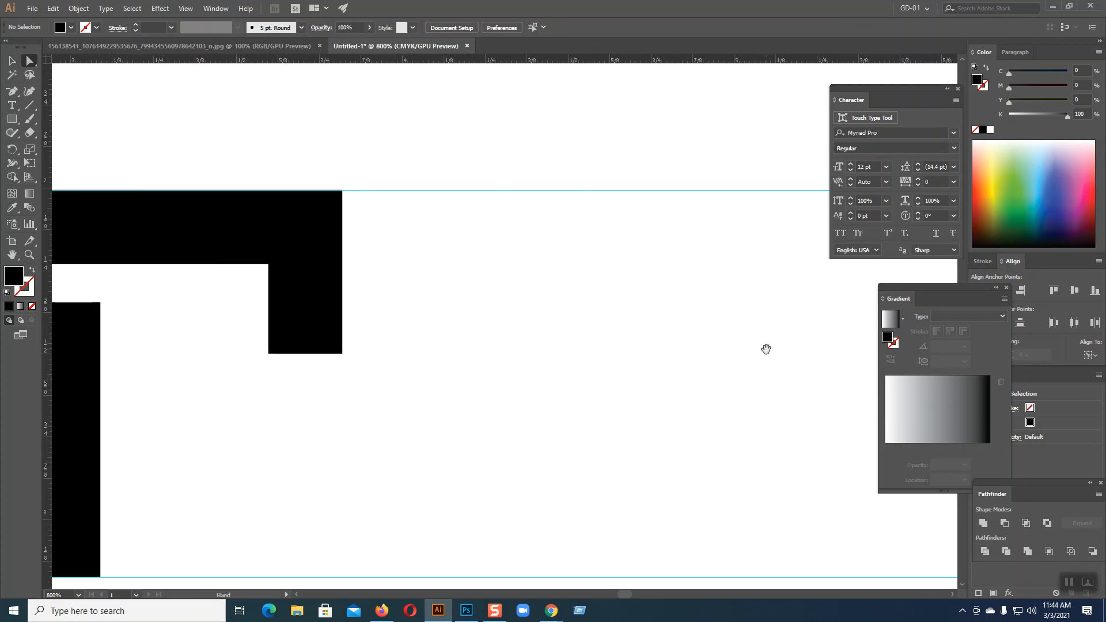
click(331, 262)
key(p)
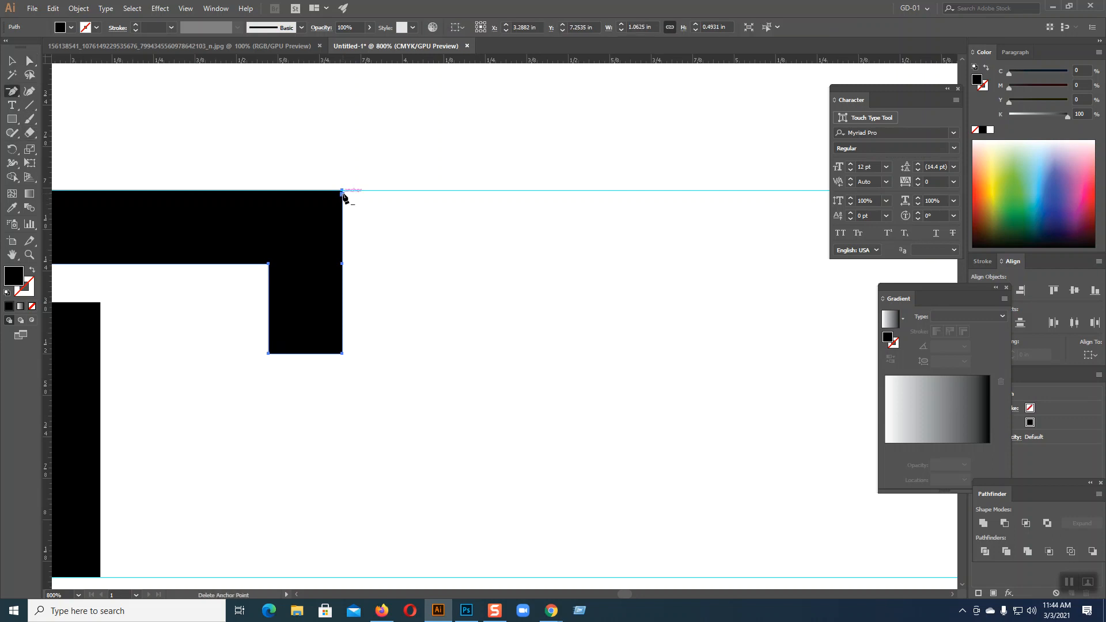
ctrl+click(343, 192)
click(30, 62)
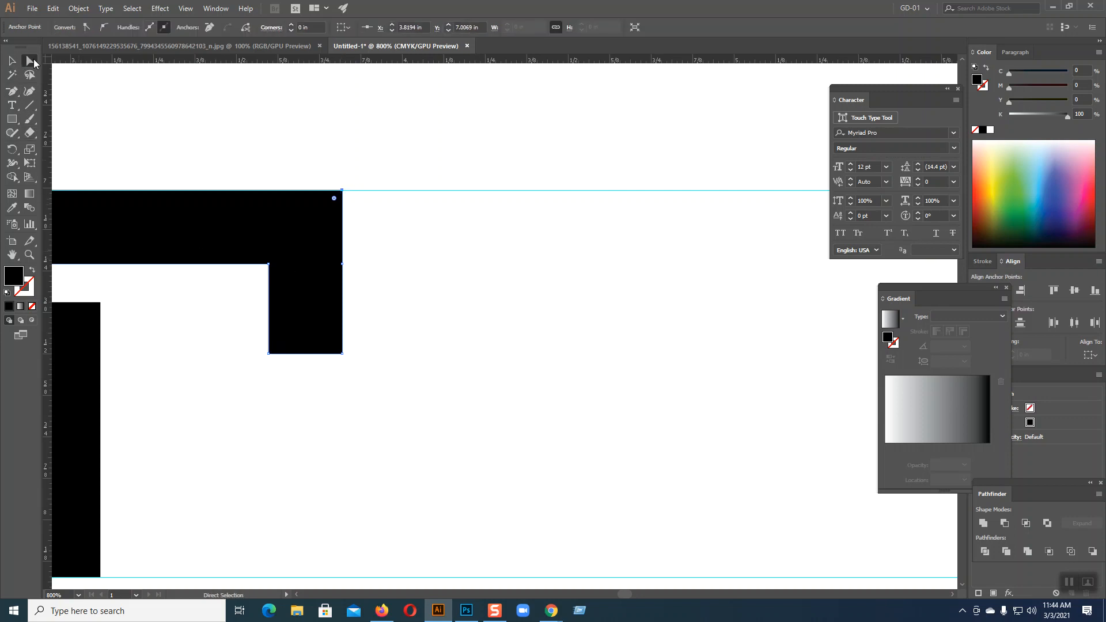
shift+click(269, 264)
drag(264, 271, 182, 339)
click(461, 299)
drag(442, 341, 684, 311)
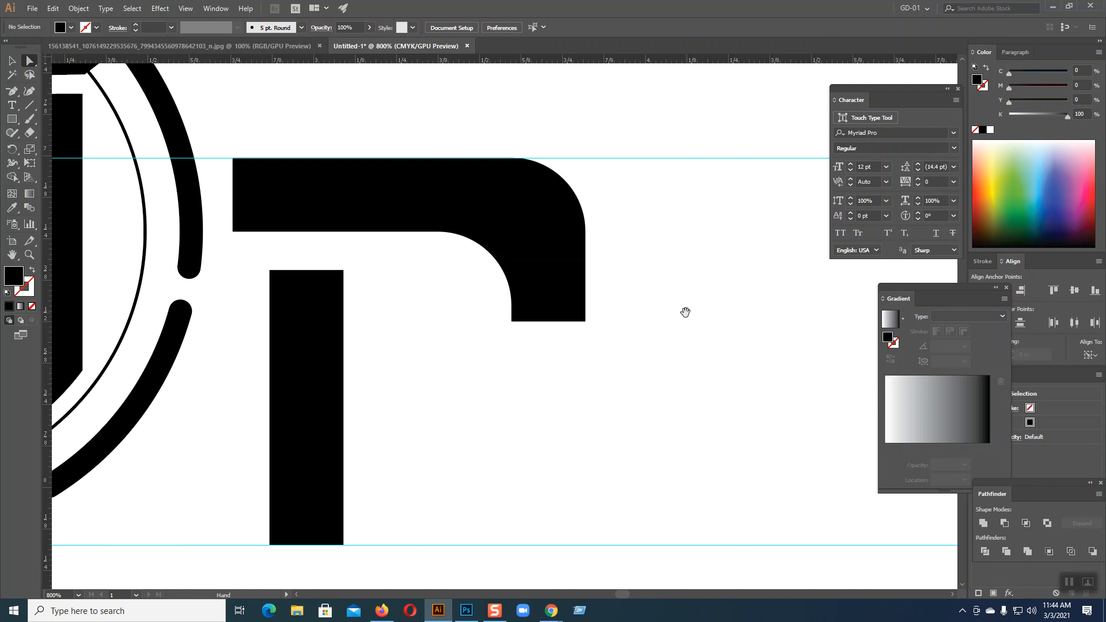
Round the corners at the curved arm's lower end with a radius of about 0.04 in and deselect.
click(12, 60)
click(370, 216)
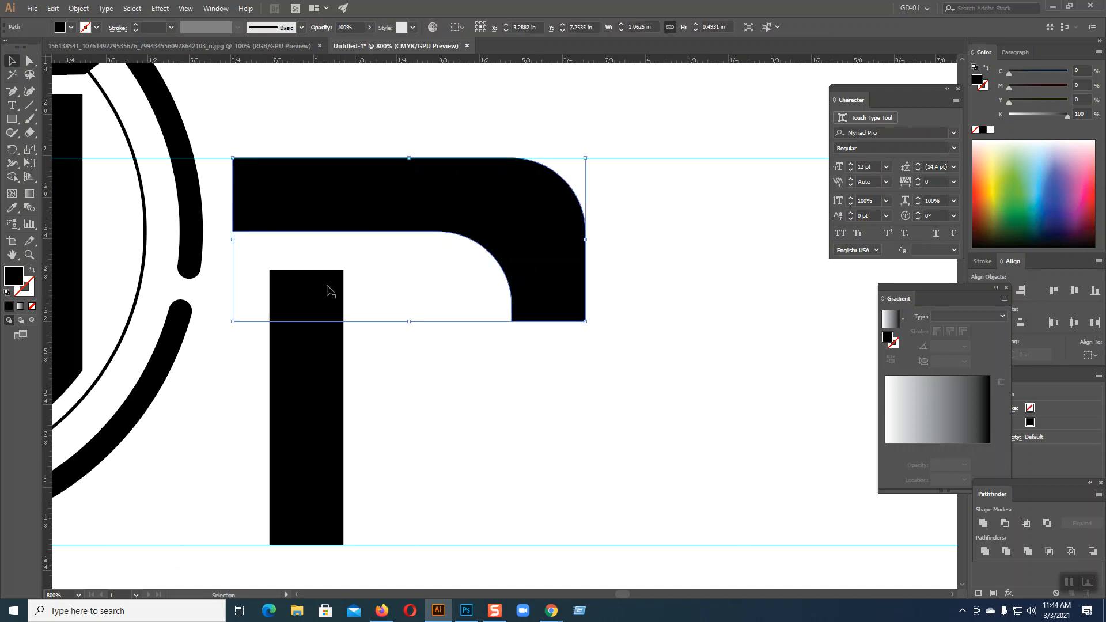
click(387, 385)
click(336, 353)
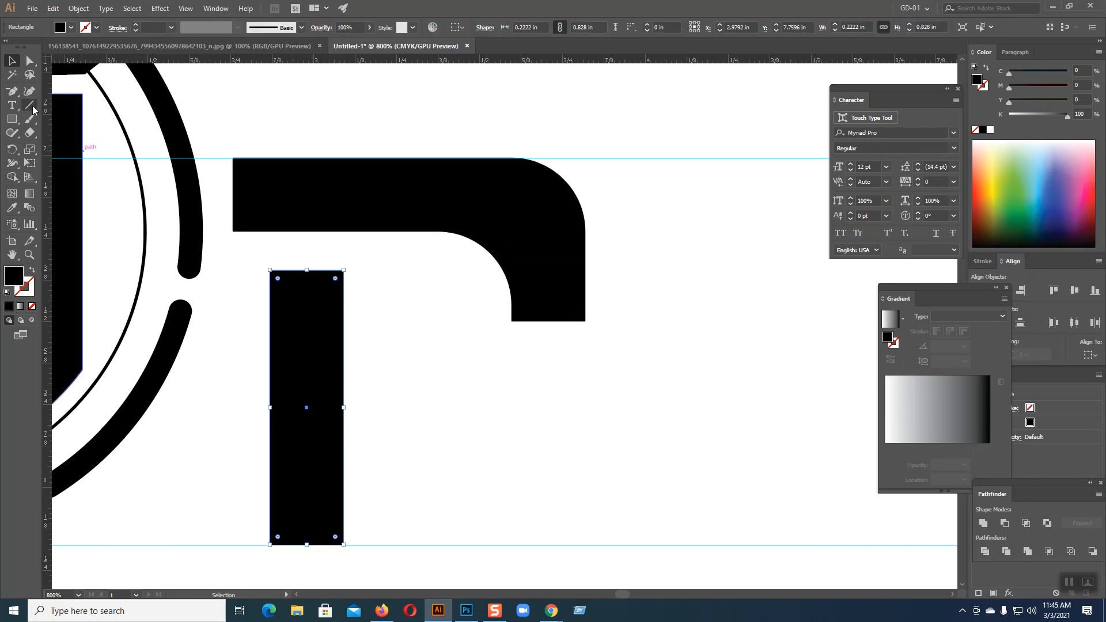
click(32, 62)
click(511, 321)
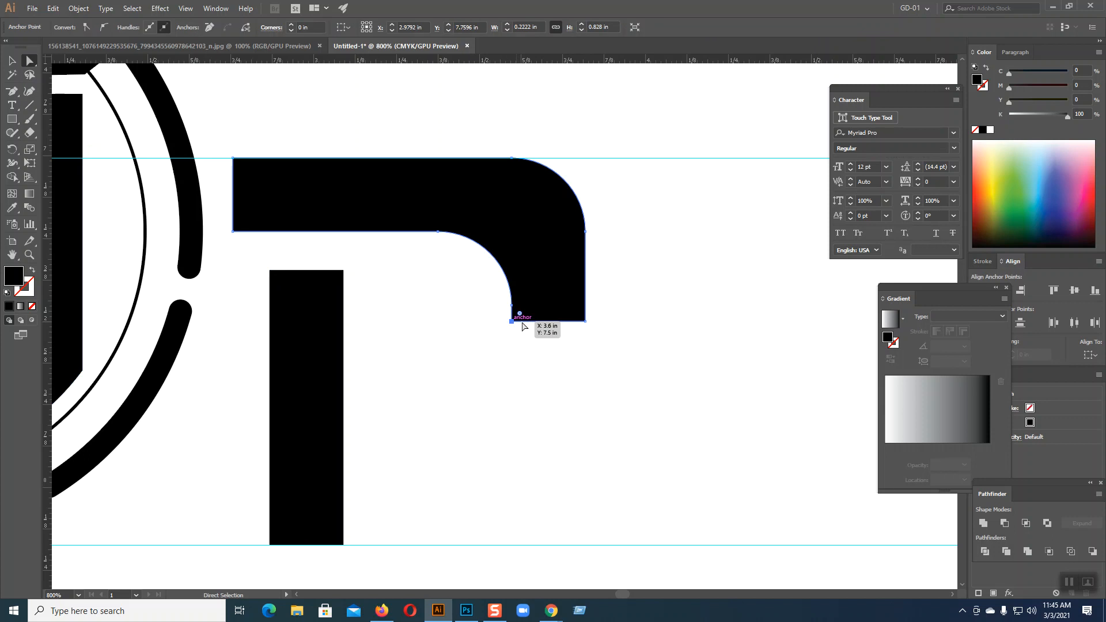
drag(522, 315, 523, 309)
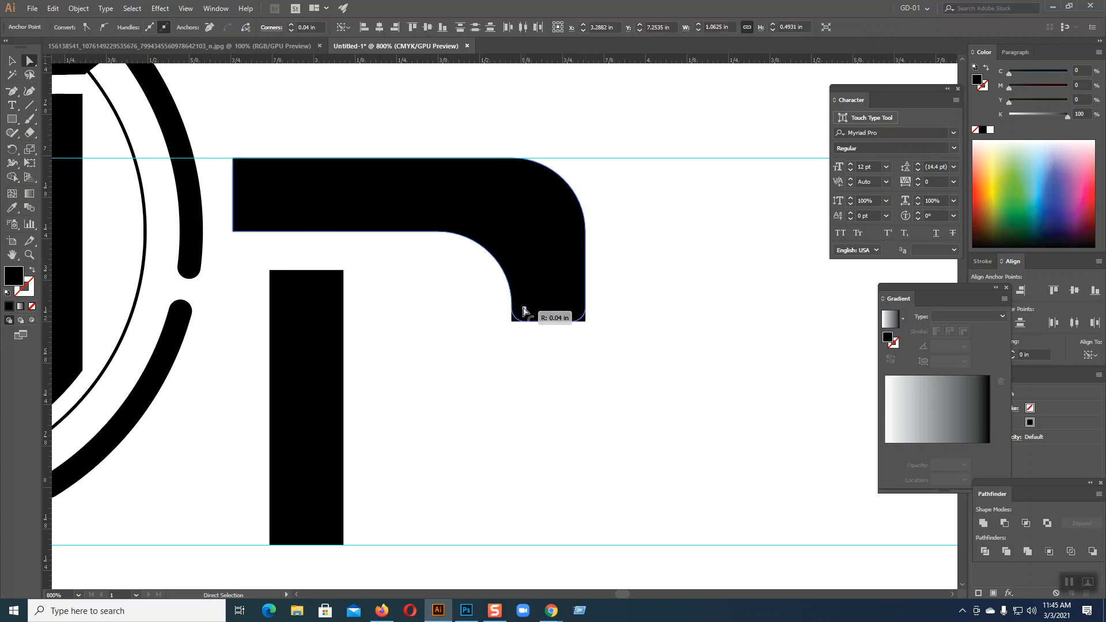
click(580, 395)
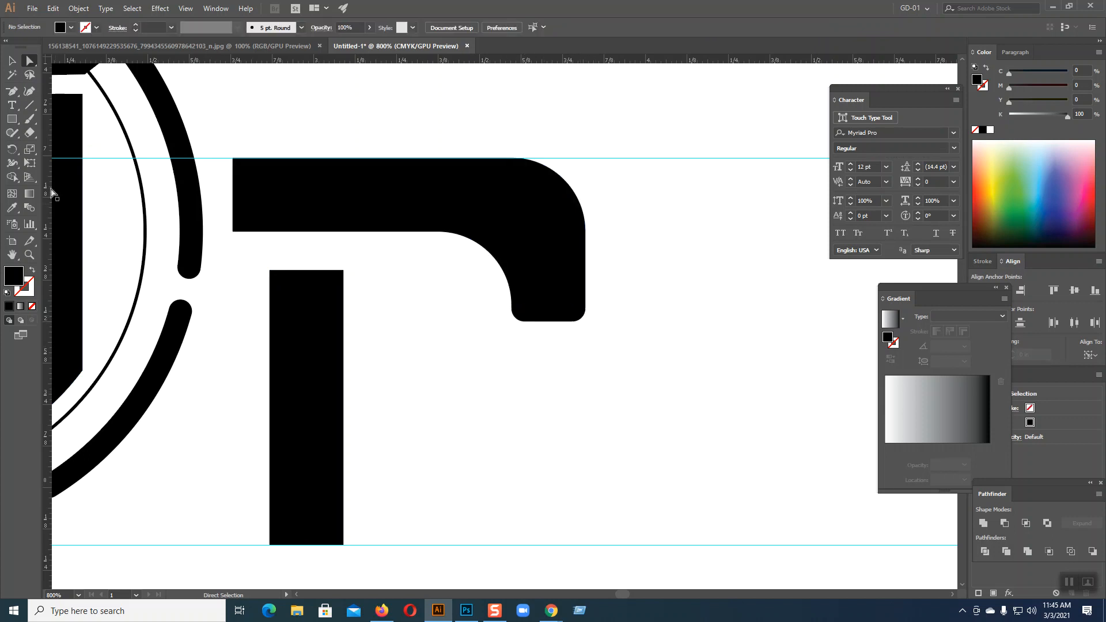
Delete the hand-built letter r shapes beside the emblem.
click(15, 61)
key(a)
key(ctrl+minus)
key(ctrl+minus)
key(ctrl+minus)
key(ctrl+minus)
key(ctrl+minus)
key(ctrl+equal)
key(ctrl+equal)
key(v)
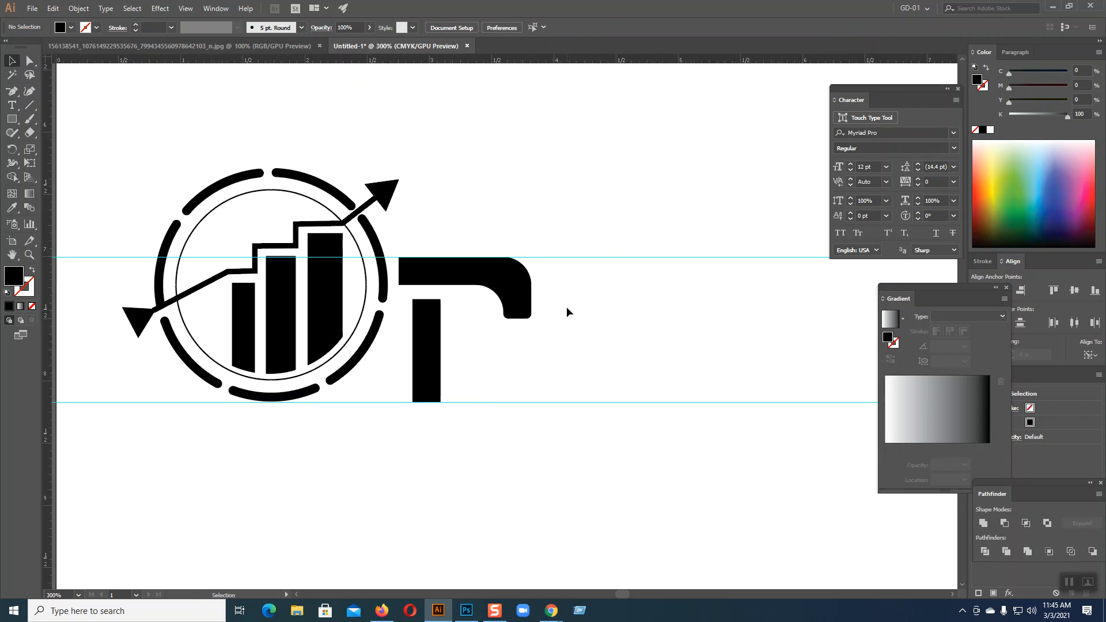
drag(566, 282, 432, 387)
key(Delete)
Add the text "rwell Risk Managment" beside the emblem between the two guides.
key(t)
click(428, 290)
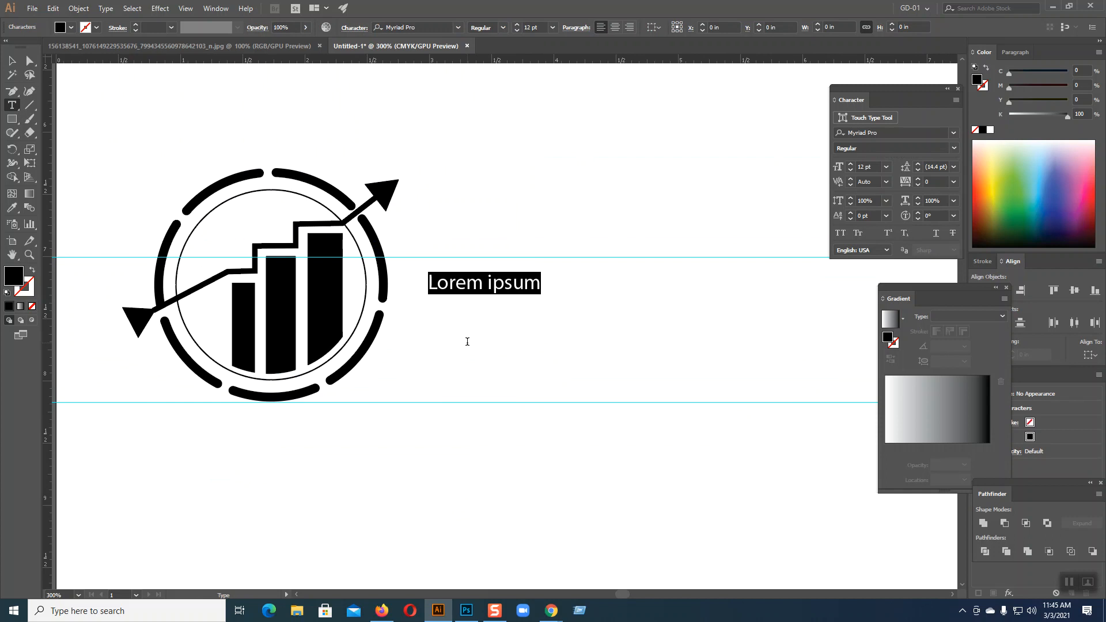
text(rwell)
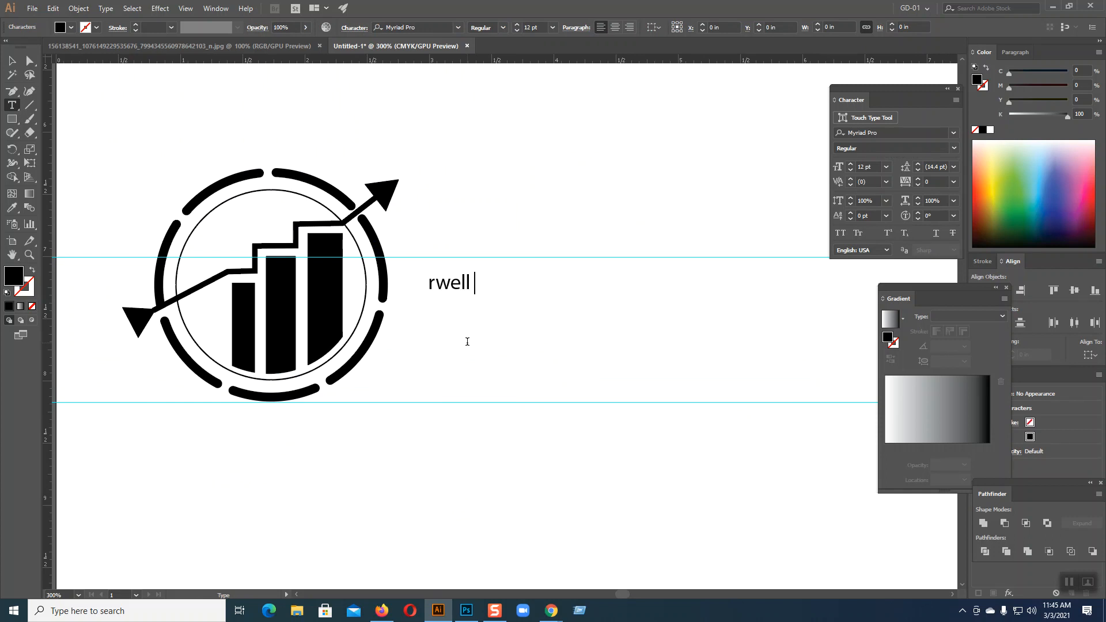
text( Risk Managment)
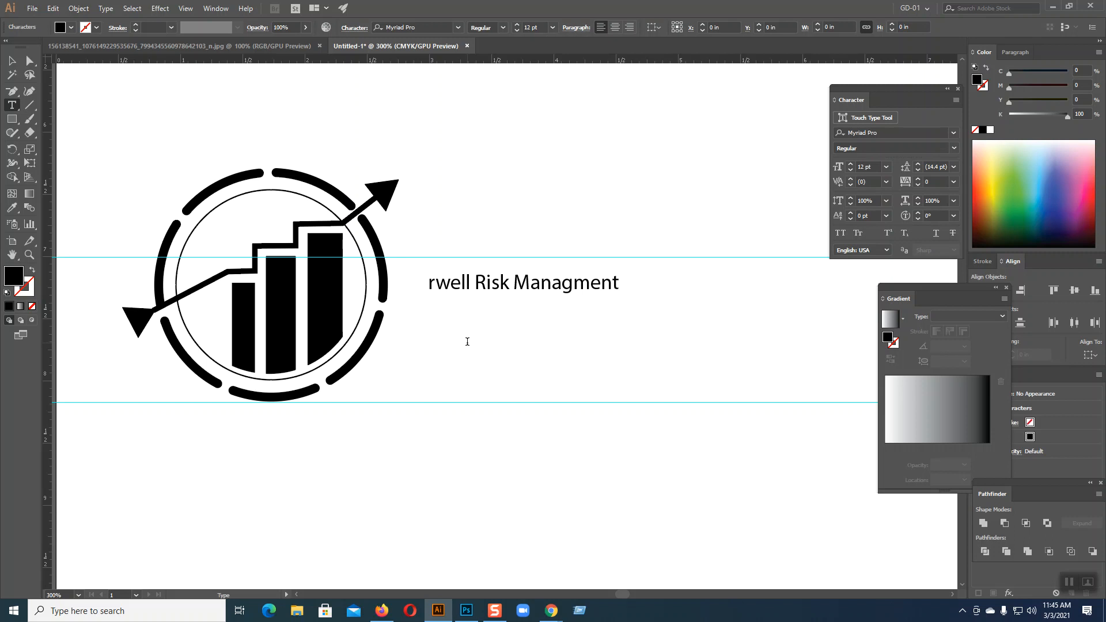
Switch to the Chrome image search and copy the word "management" from the query.
mouse_move(552, 609)
click(434, 554)
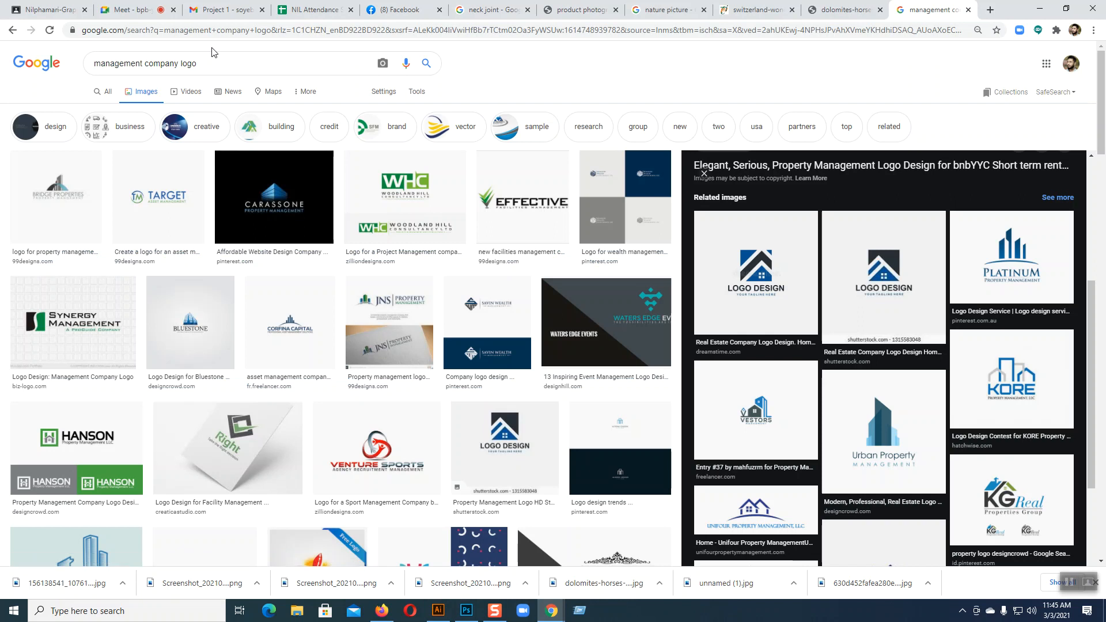
drag(95, 62, 141, 61)
right_click(138, 61)
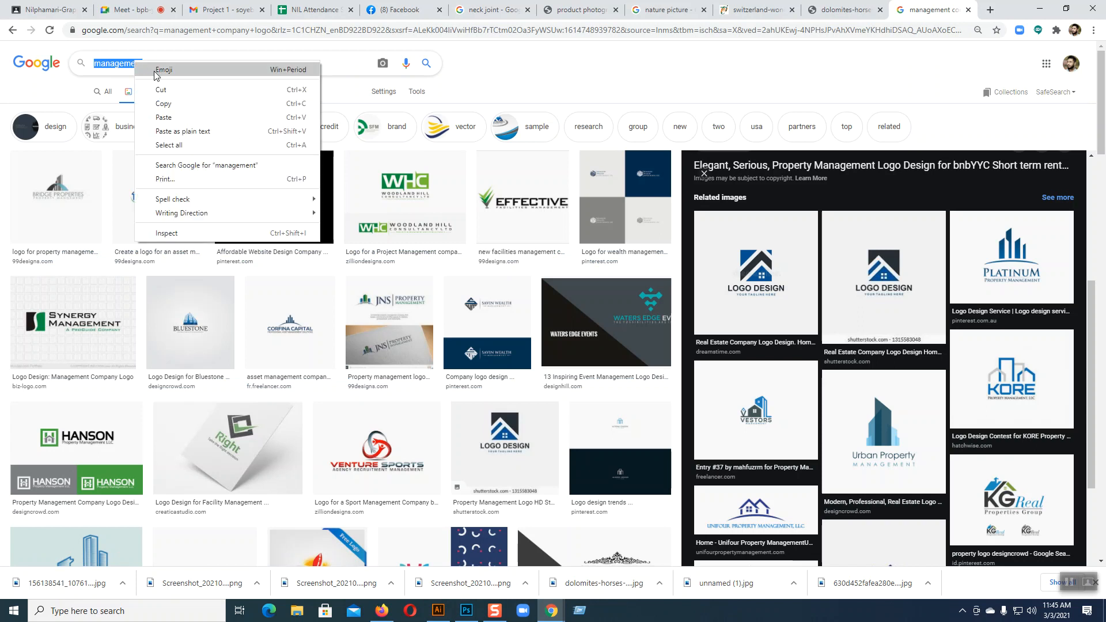
click(168, 103)
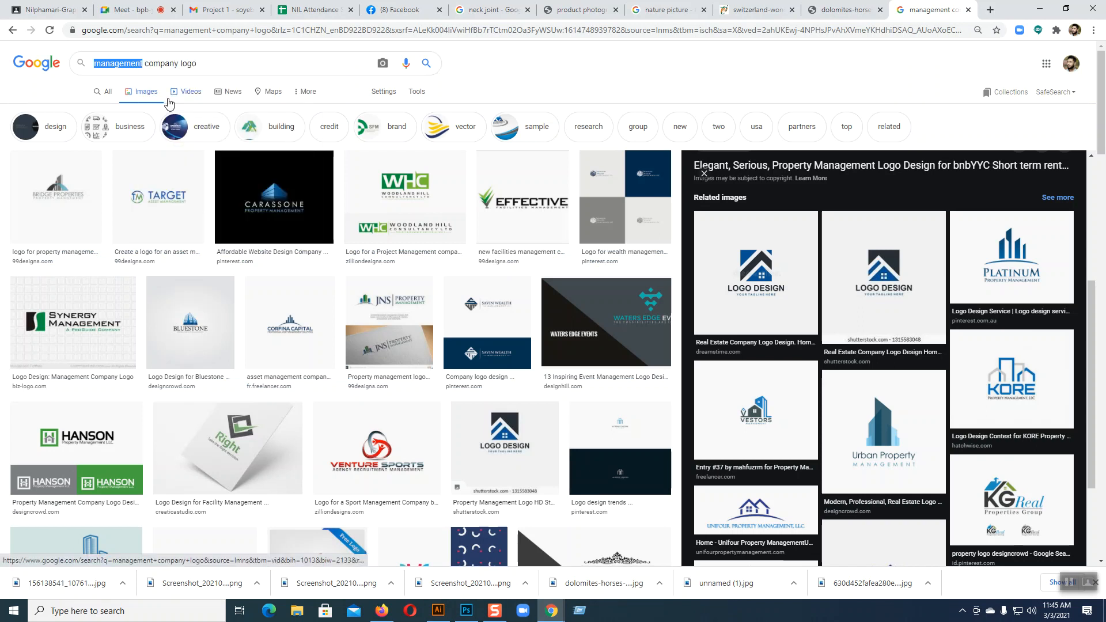
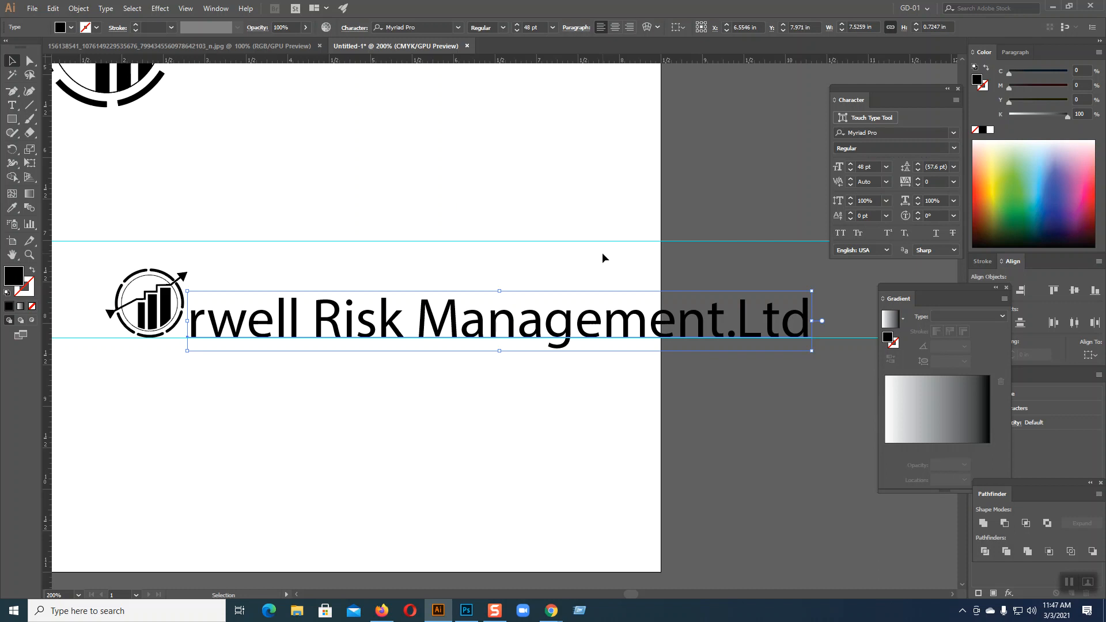
Try successive fonts on the company name text, from Niagara Engraved through Oswald Regular and Palatino Linotype to Poor Richard.
click(953, 135)
key(Down)
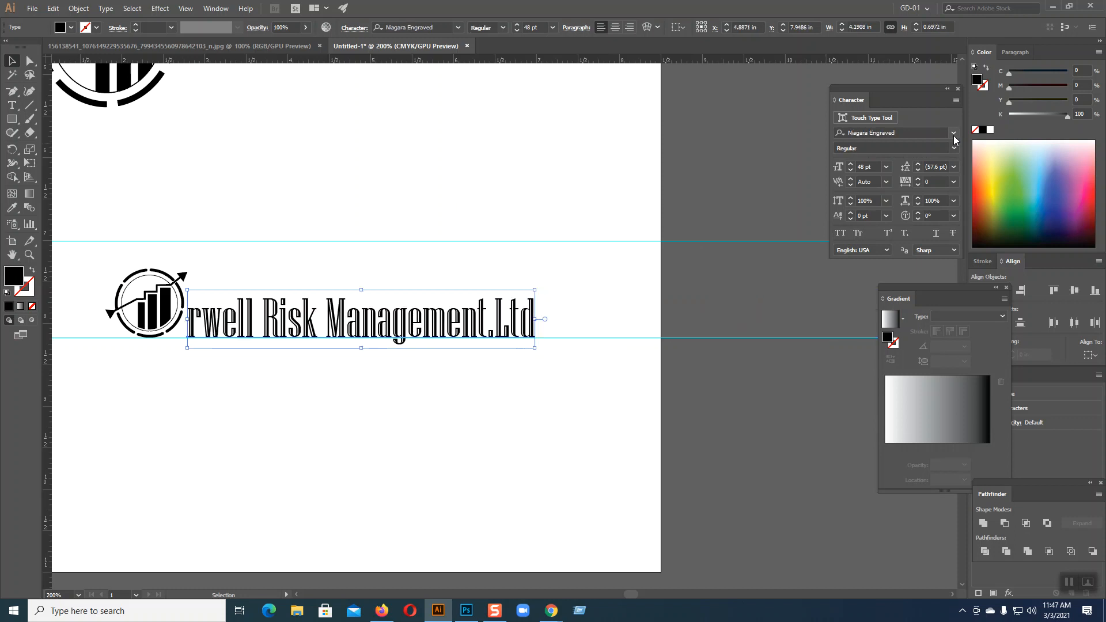
key(Down)
key(Down)
key(Down)
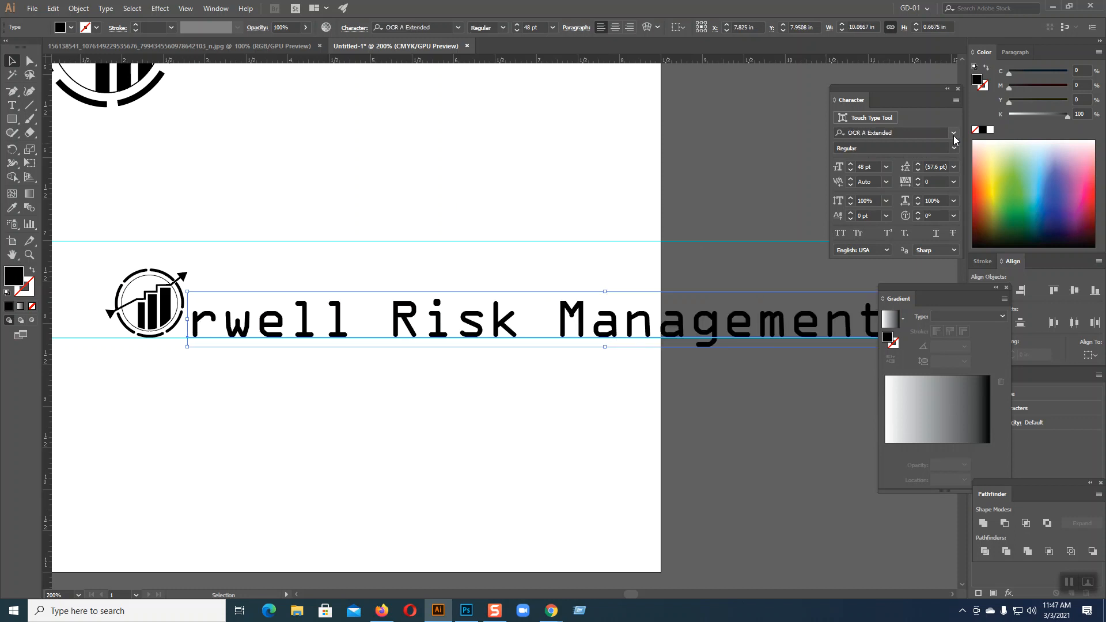
key(Down)
key(Down)
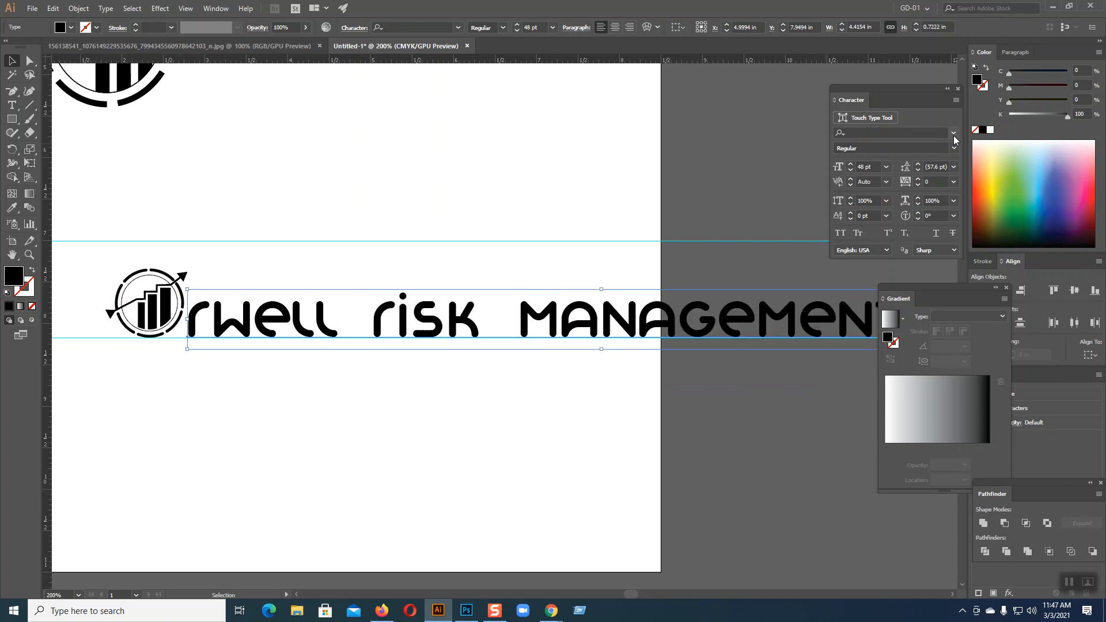
key(Down)
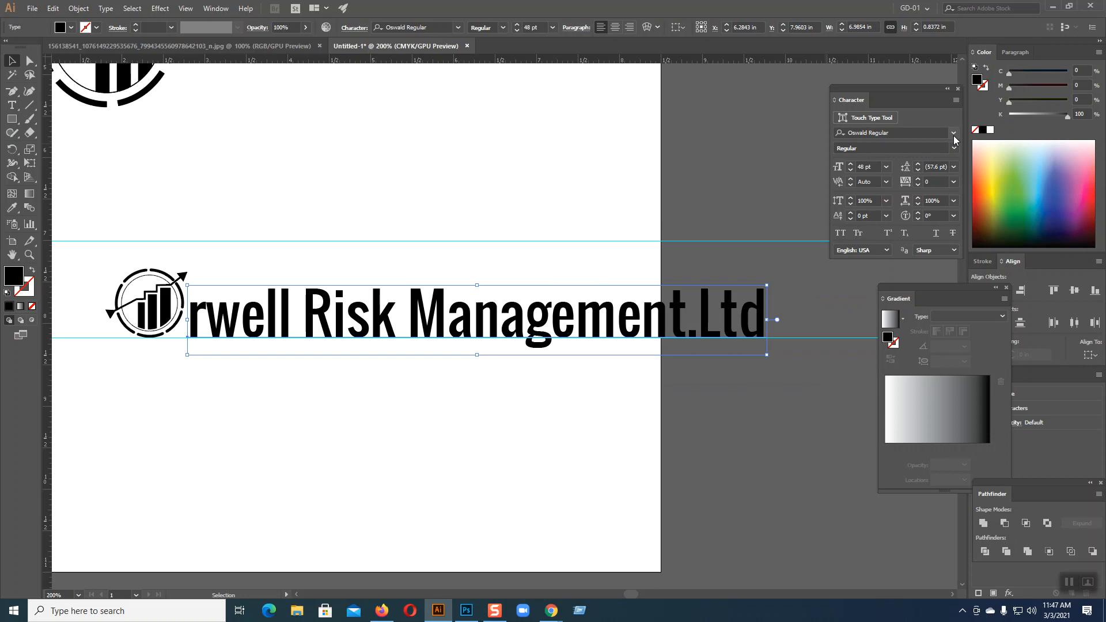
key(Down)
key(Down)
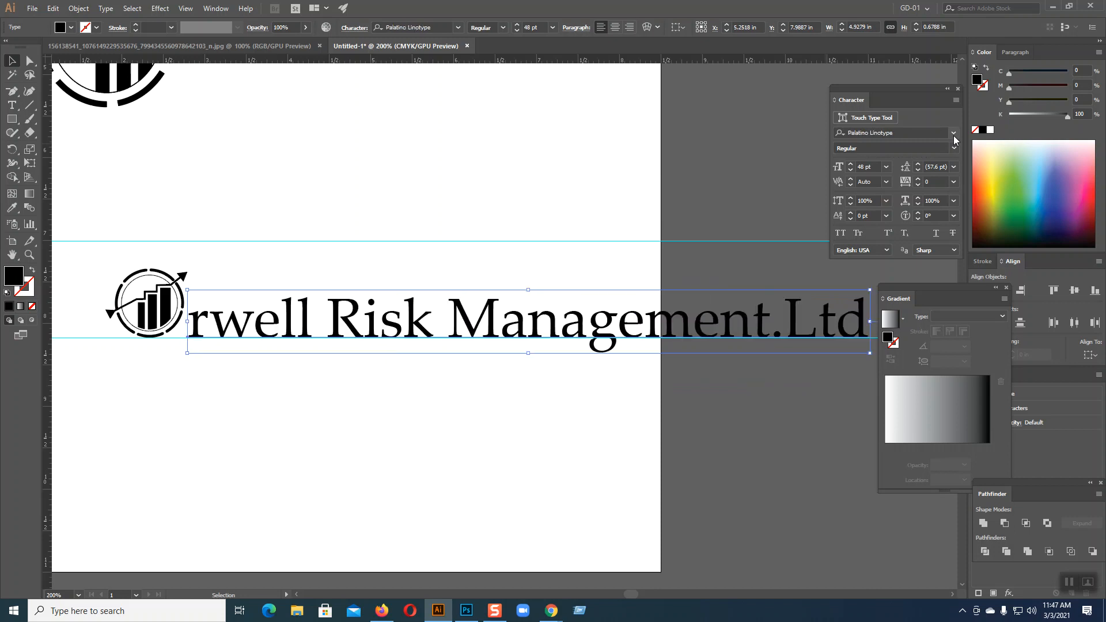
key(Down)
key(Down)
key(Down)
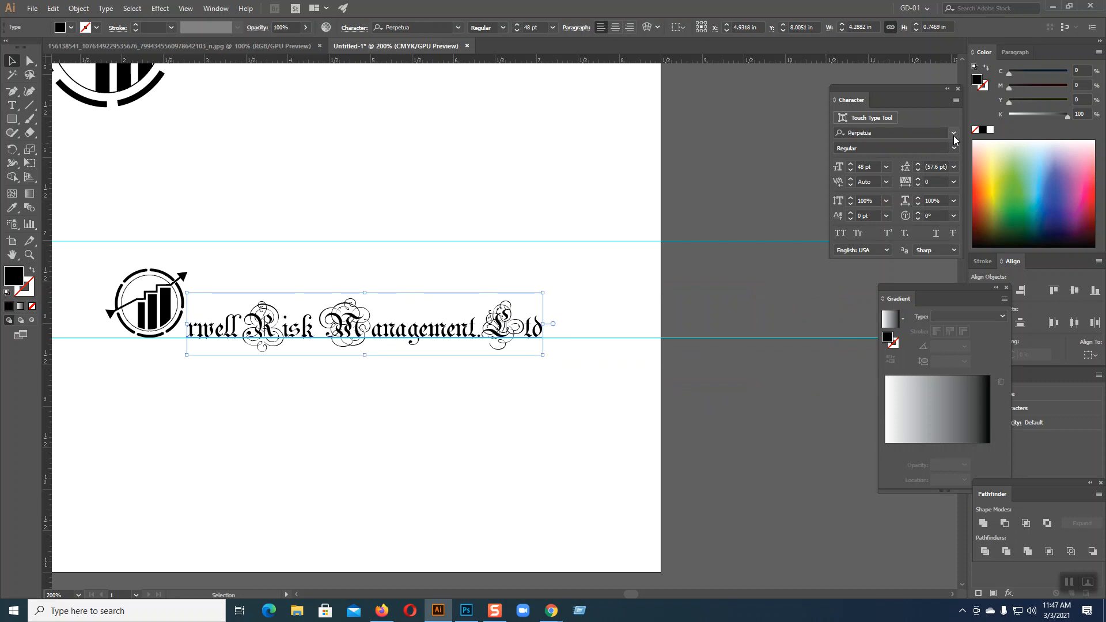
key(Down)
key(Down)
key(Down)
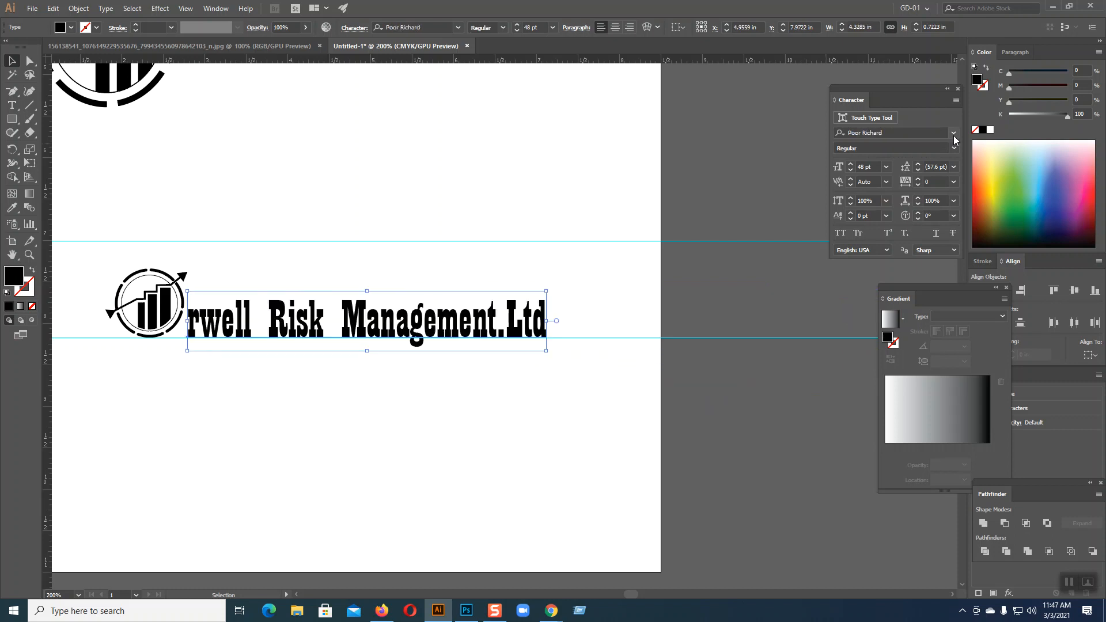
key(Down)
key(Up)
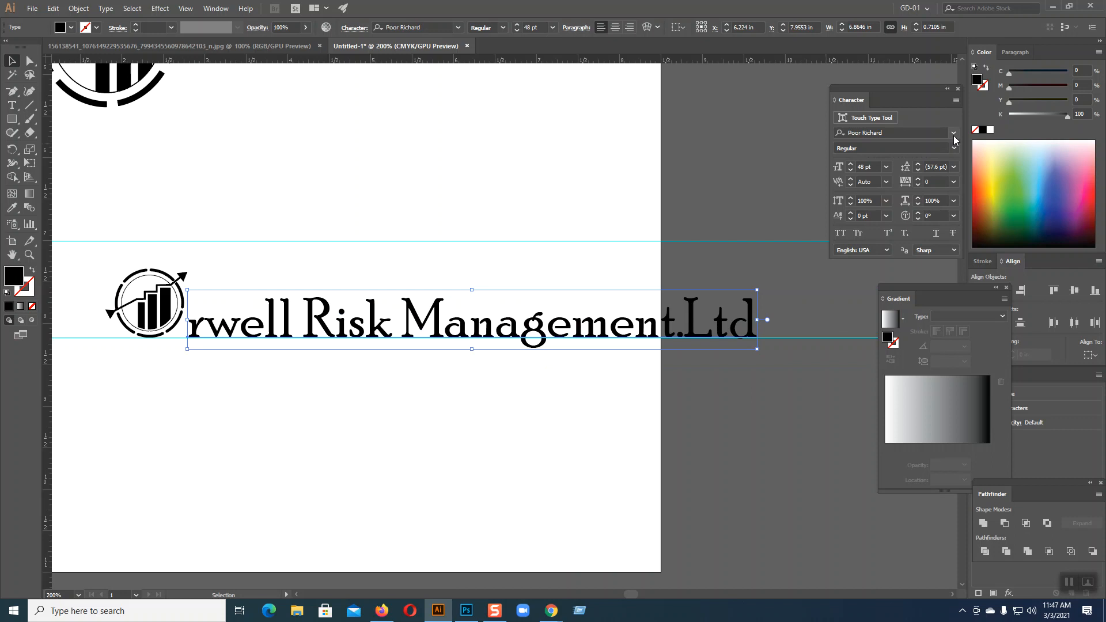
click(953, 148)
click(953, 149)
Set the company name text in the Adlinnaka Bold Demo font and check its available styles.
click(953, 134)
scroll(918, 173, up, 20)
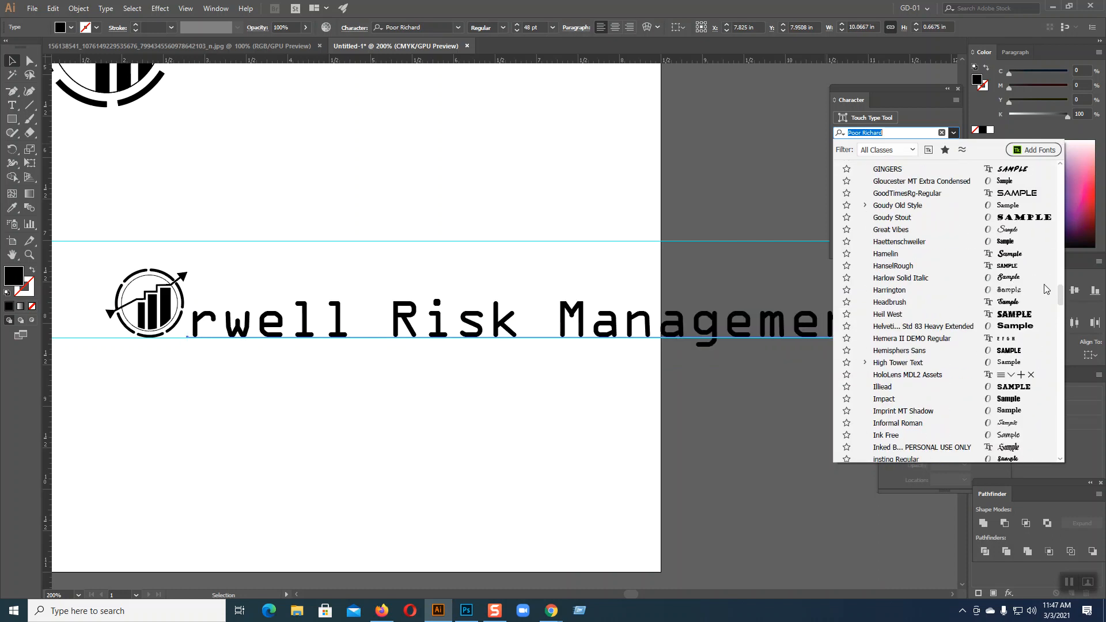
scroll(979, 288, up, 15)
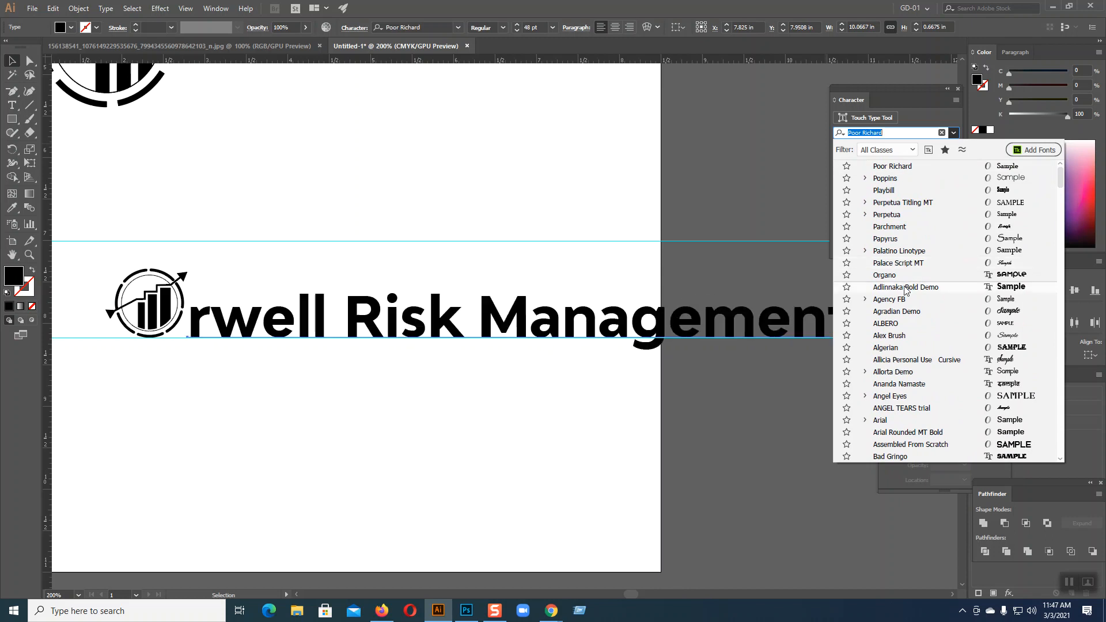
click(905, 287)
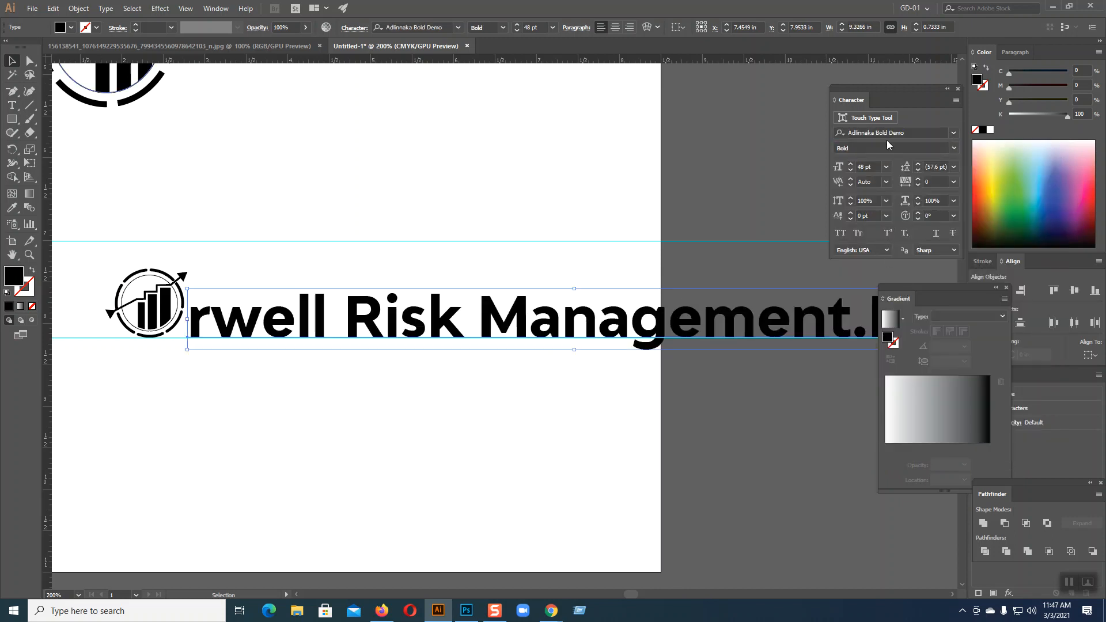
click(959, 147)
click(959, 148)
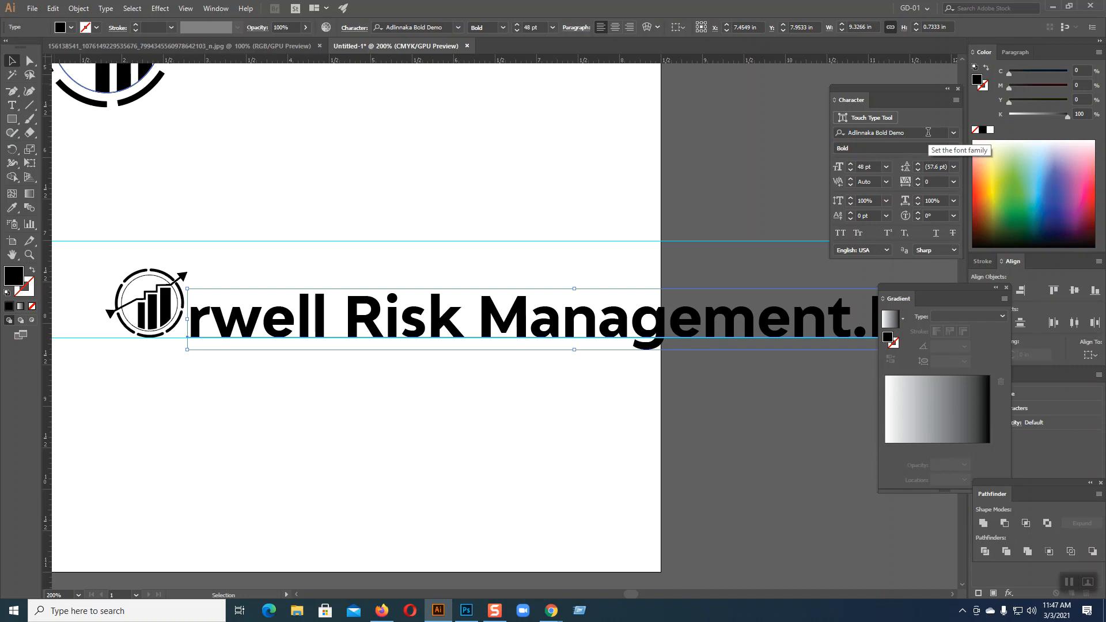
Preview the fonts following Adlinnaka Bold Demo on the company name one after another, ending on CCElephantmenGreat Bold Italic.
scroll(928, 132, down, 1)
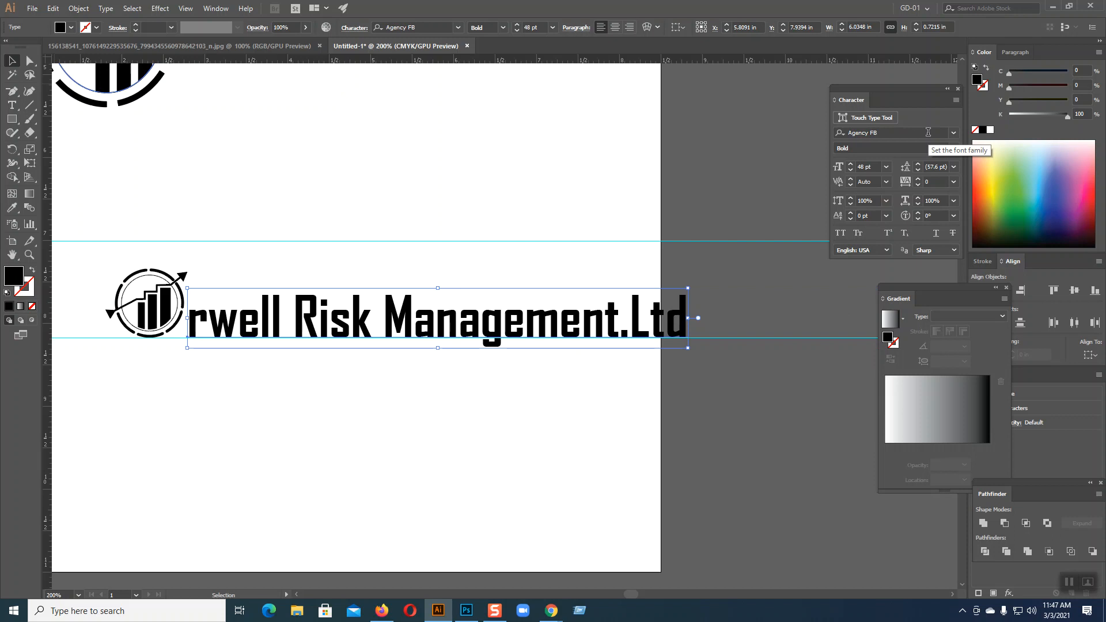
scroll(928, 132, down, 2)
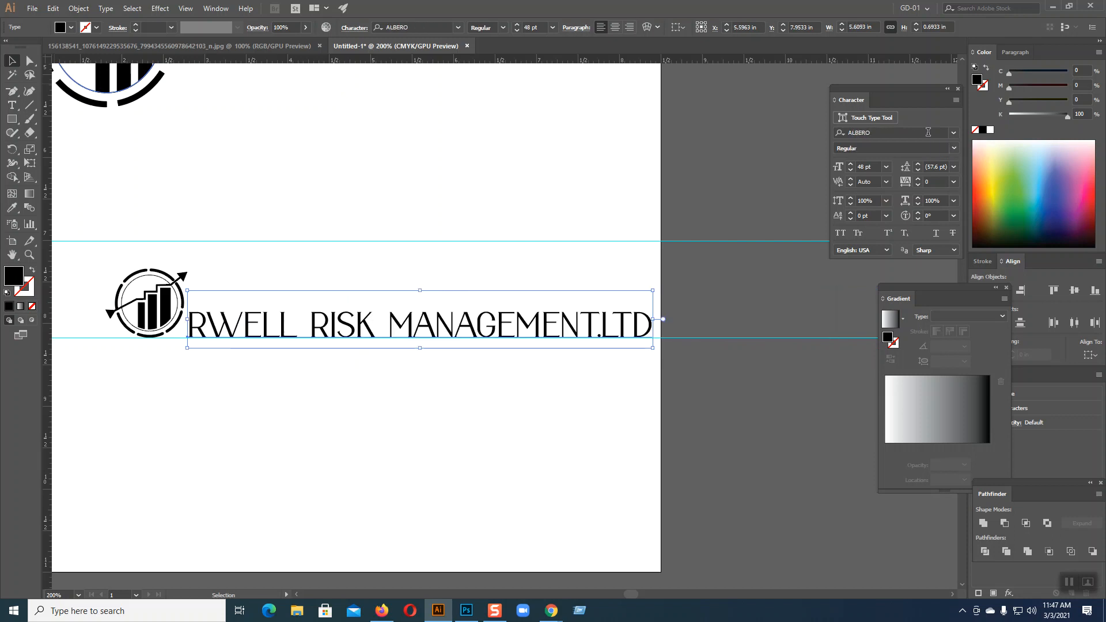
scroll(928, 132, down, 3)
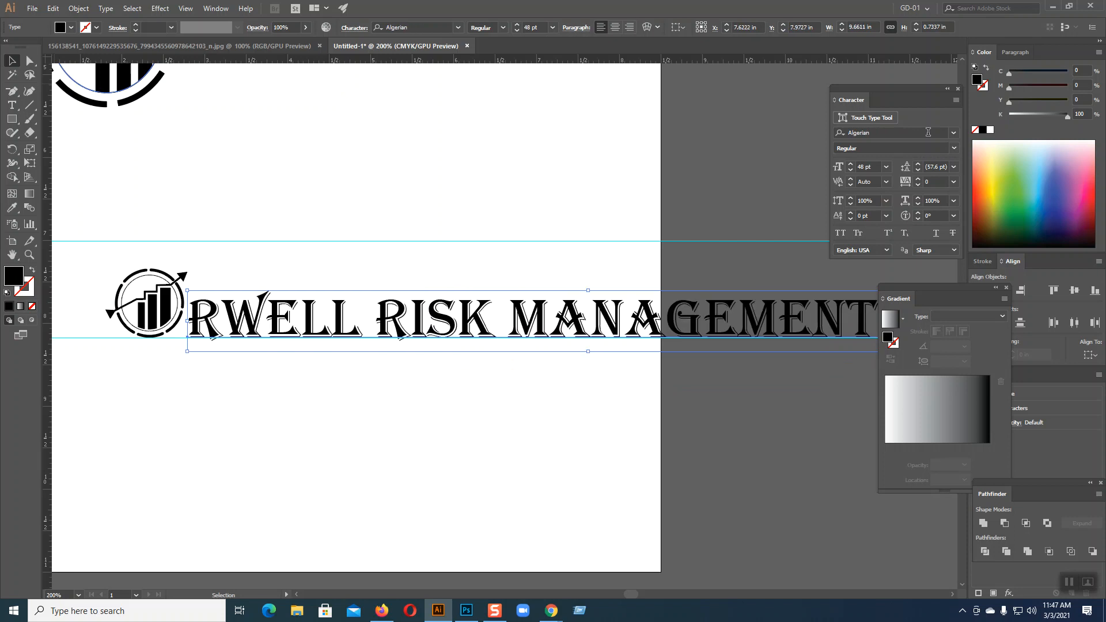
scroll(927, 132, down, 1)
scroll(927, 131, down, 2)
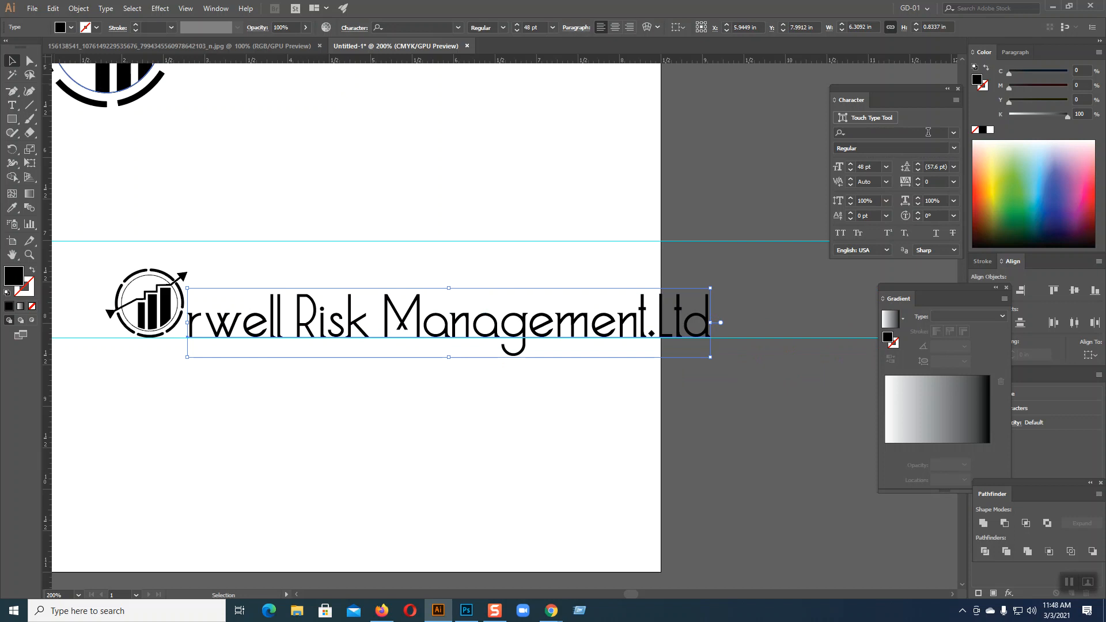
scroll(928, 132, down, 3)
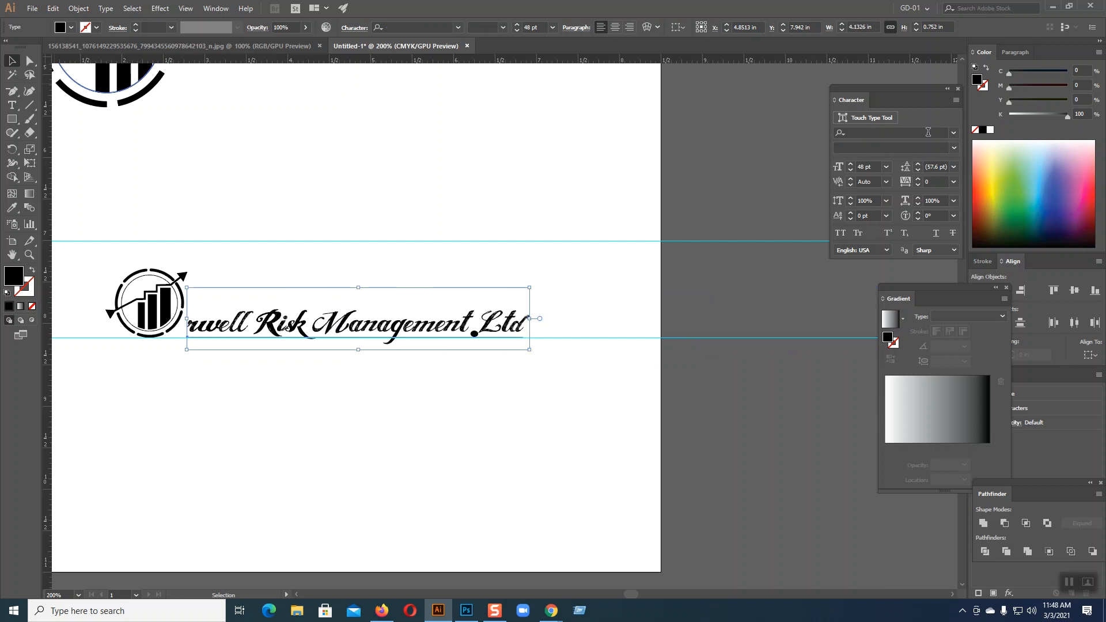
scroll(928, 132, down, 1)
scroll(928, 132, down, 2)
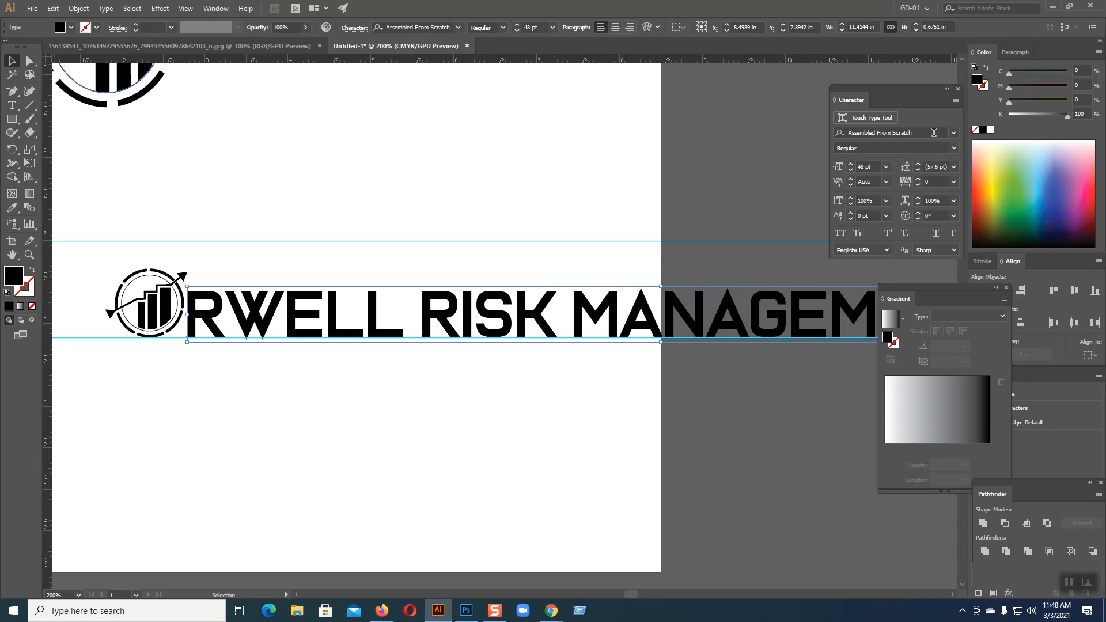
scroll(933, 132, down, 1)
scroll(933, 133, down, 2)
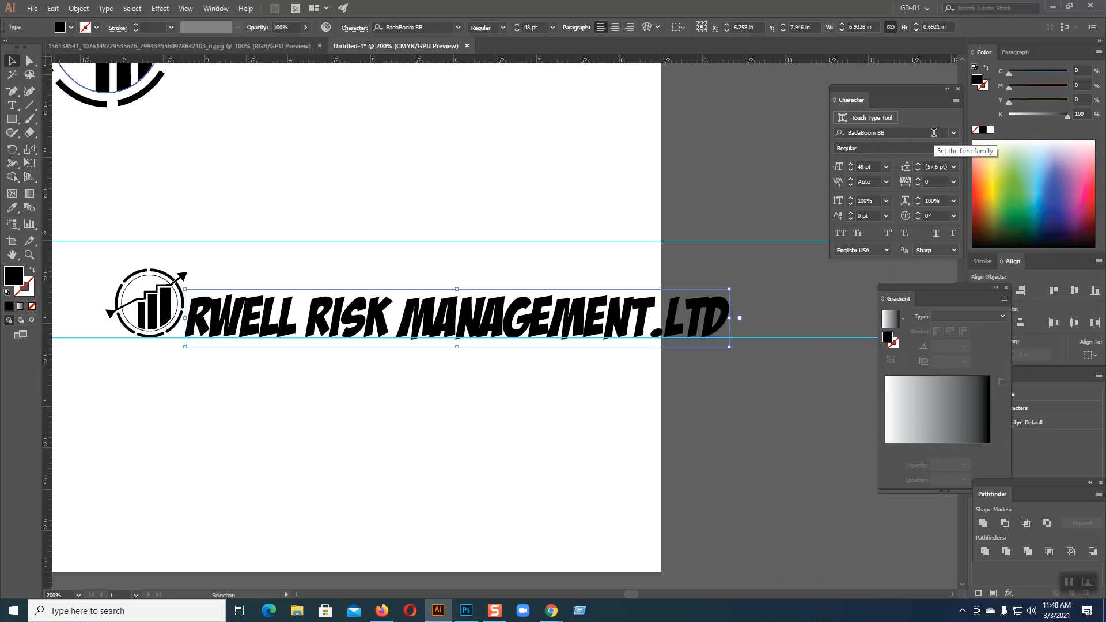
scroll(933, 133, down, 2)
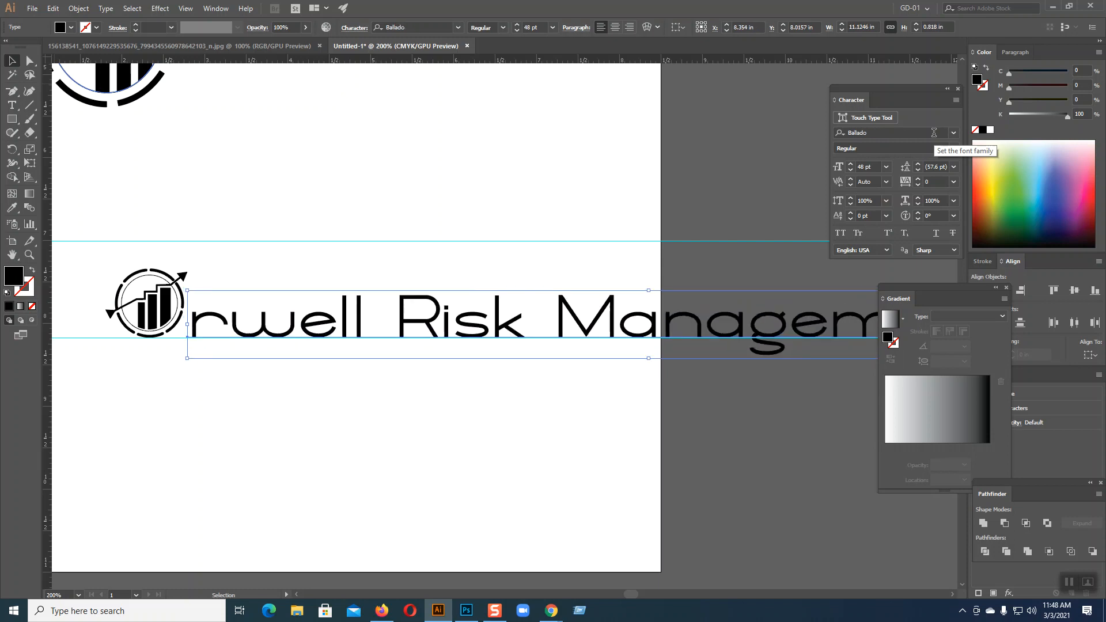
scroll(934, 132, down, 3)
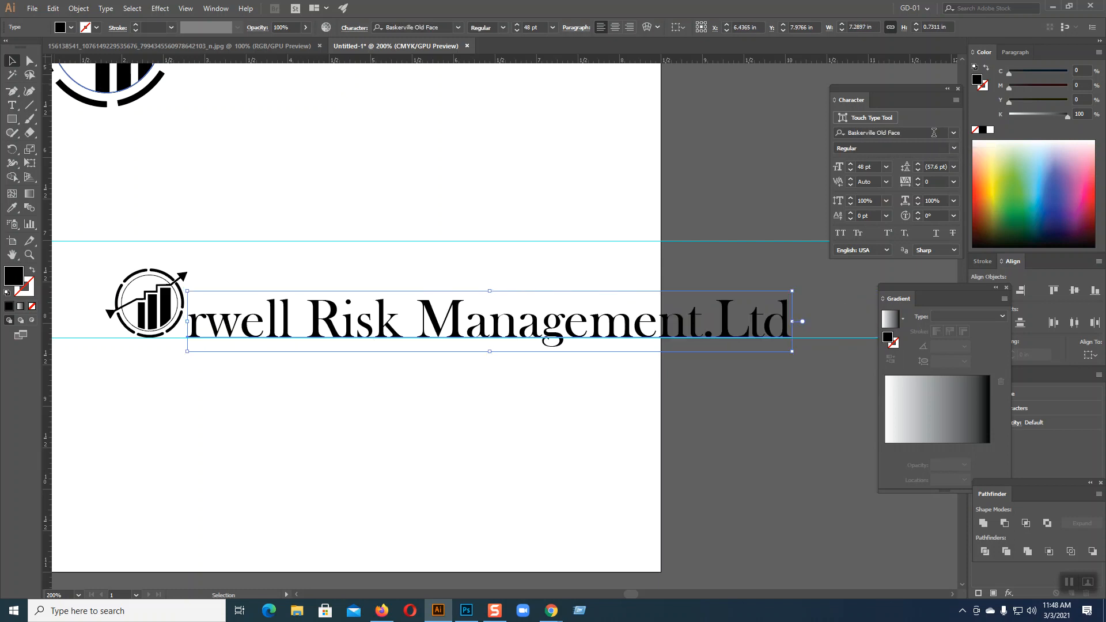
scroll(934, 132, down, 3)
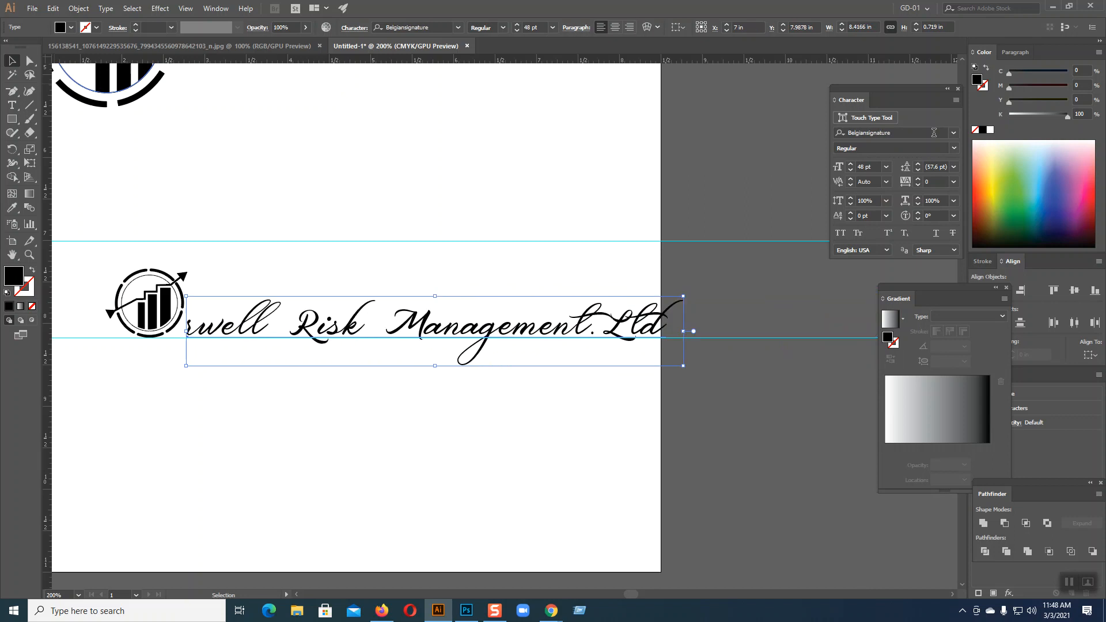
scroll(934, 132, down, 3)
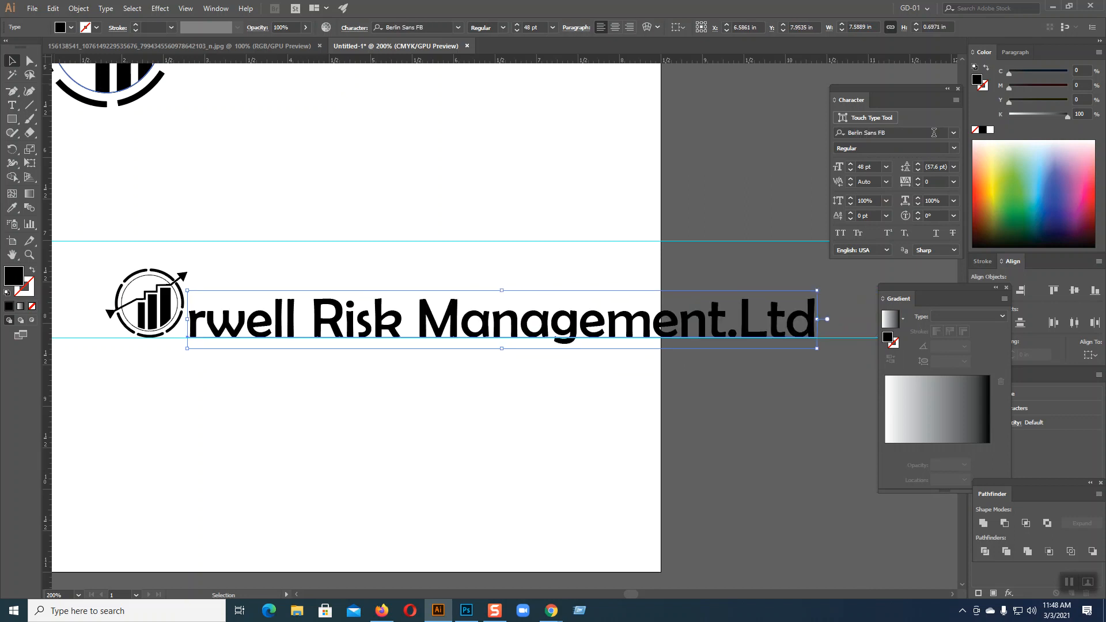
scroll(933, 133, down, 3)
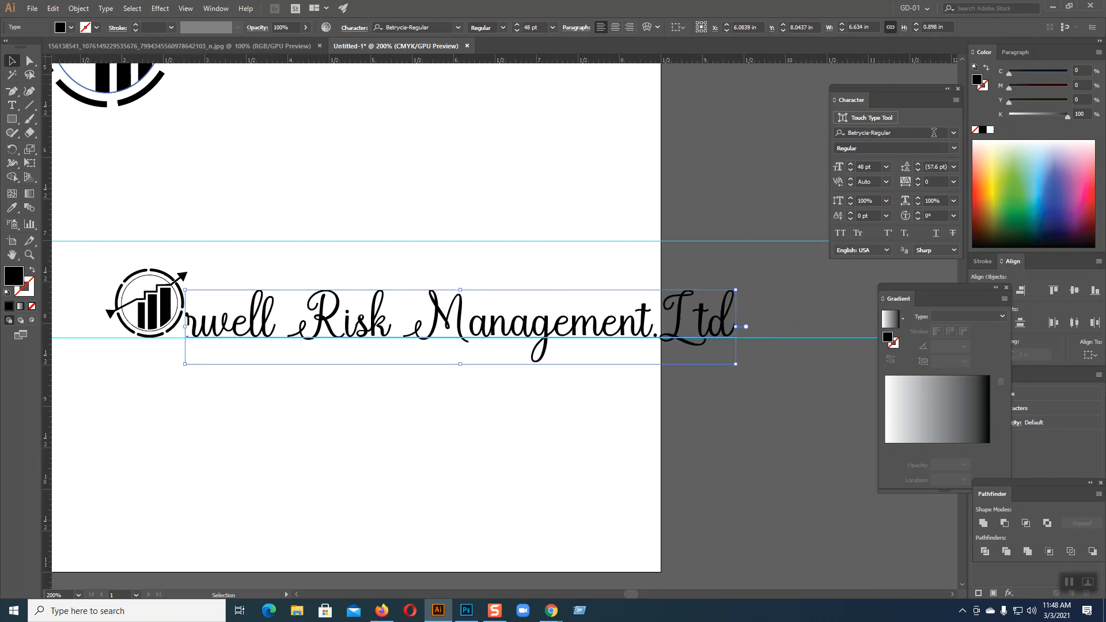
scroll(934, 133, down, 3)
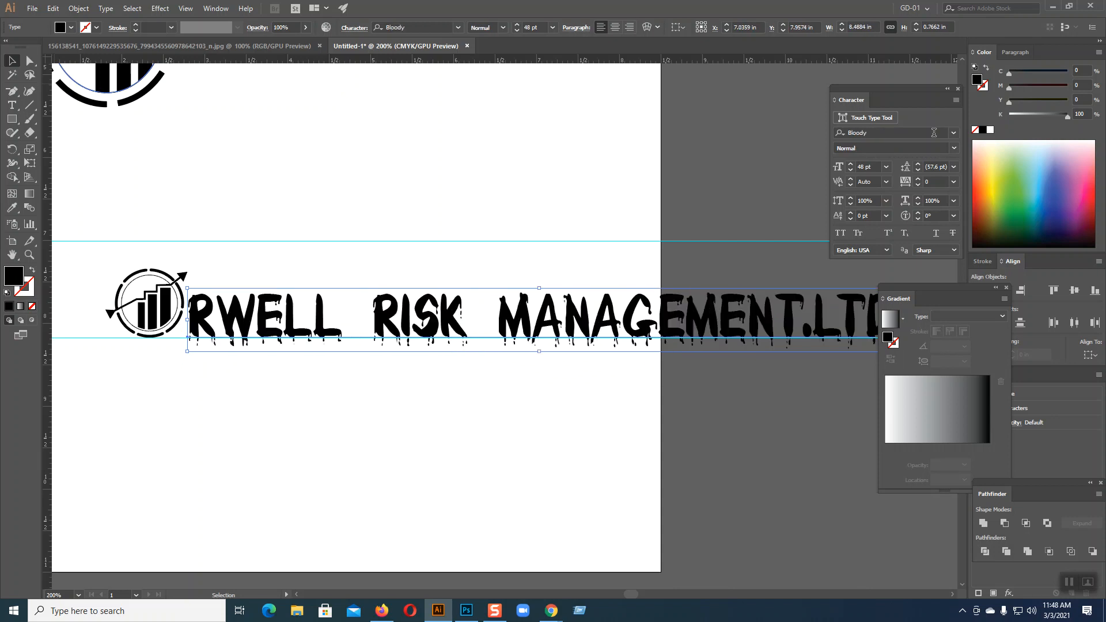
scroll(934, 133, down, 3)
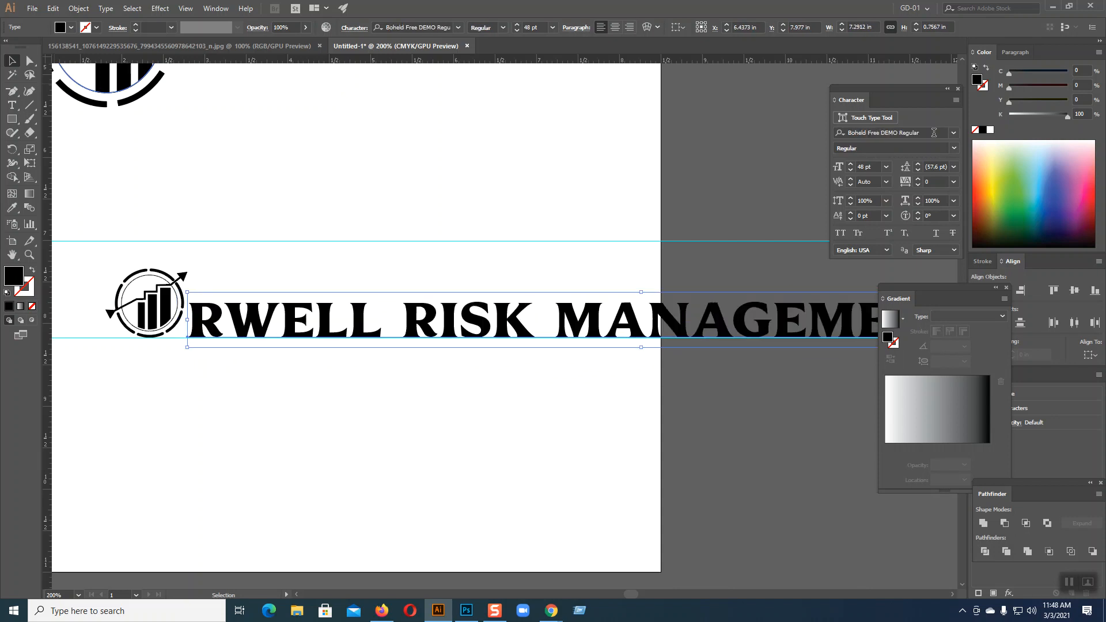
scroll(934, 133, down, 1)
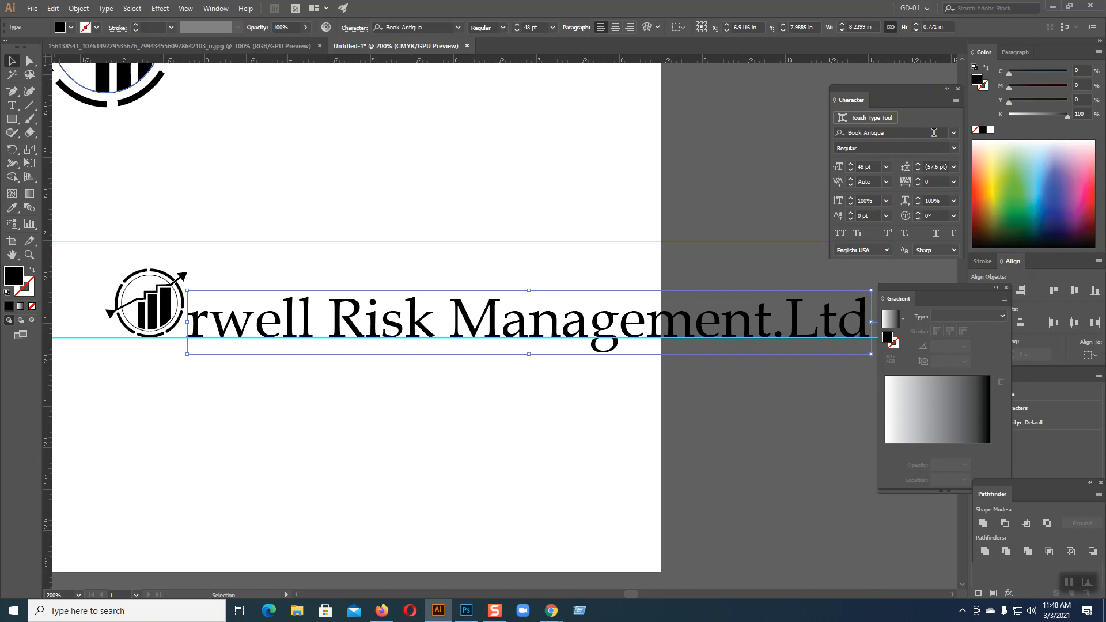
scroll(934, 133, down, 3)
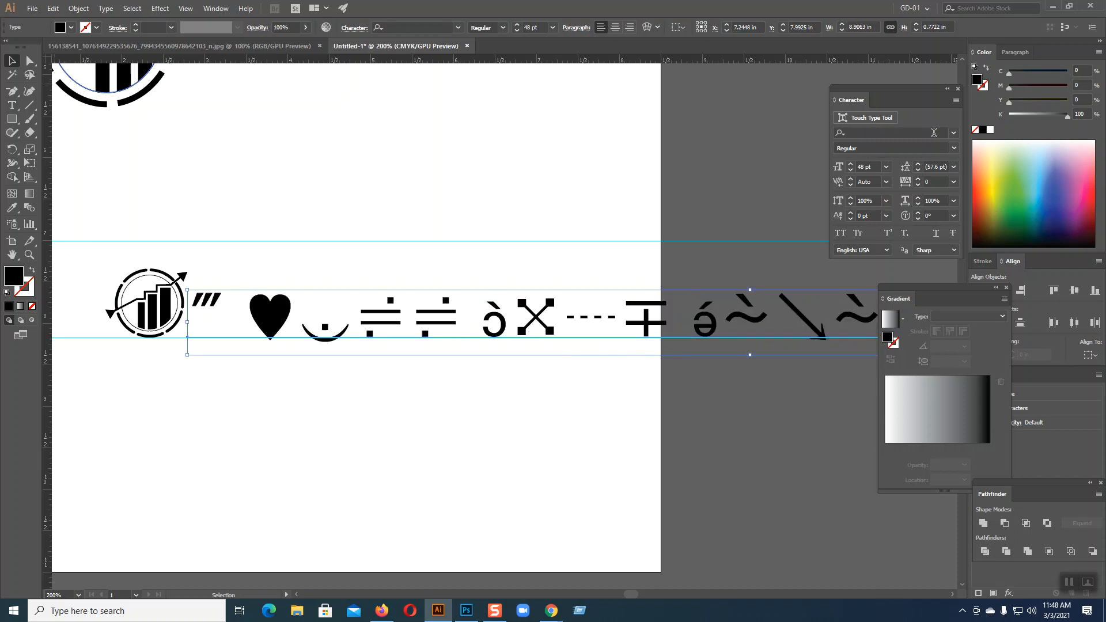
scroll(934, 132, down, 3)
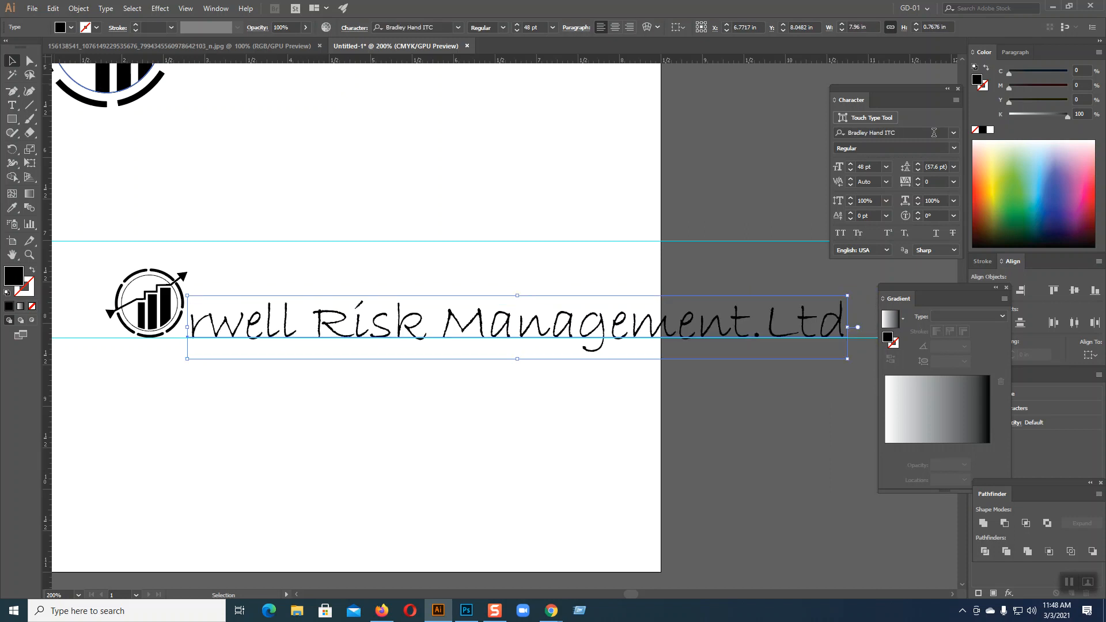
scroll(934, 132, down, 3)
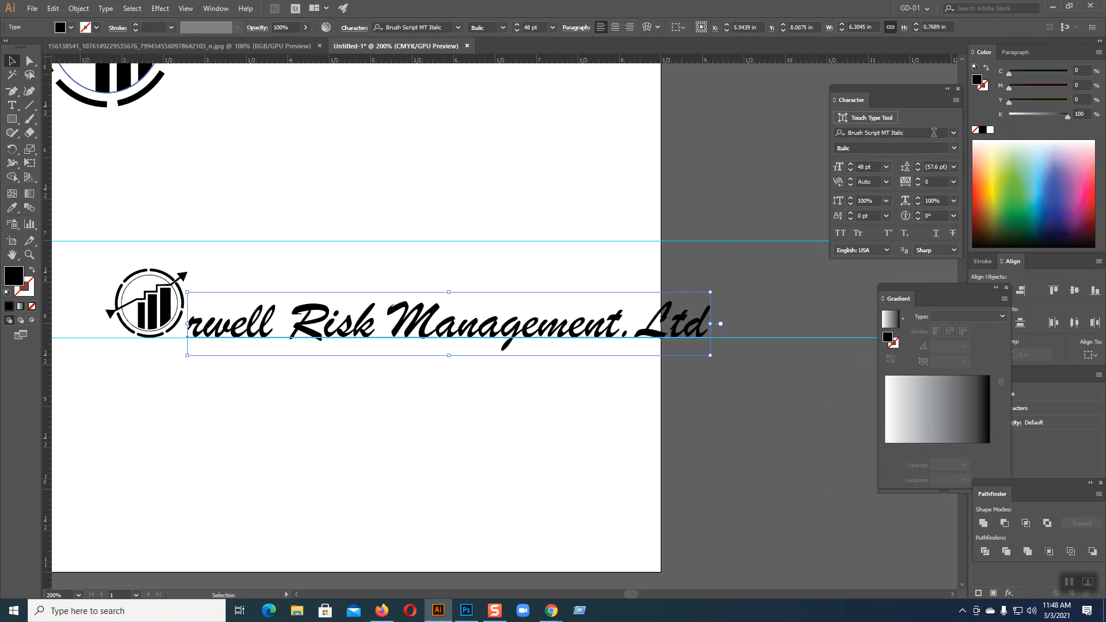
scroll(934, 132, down, 3)
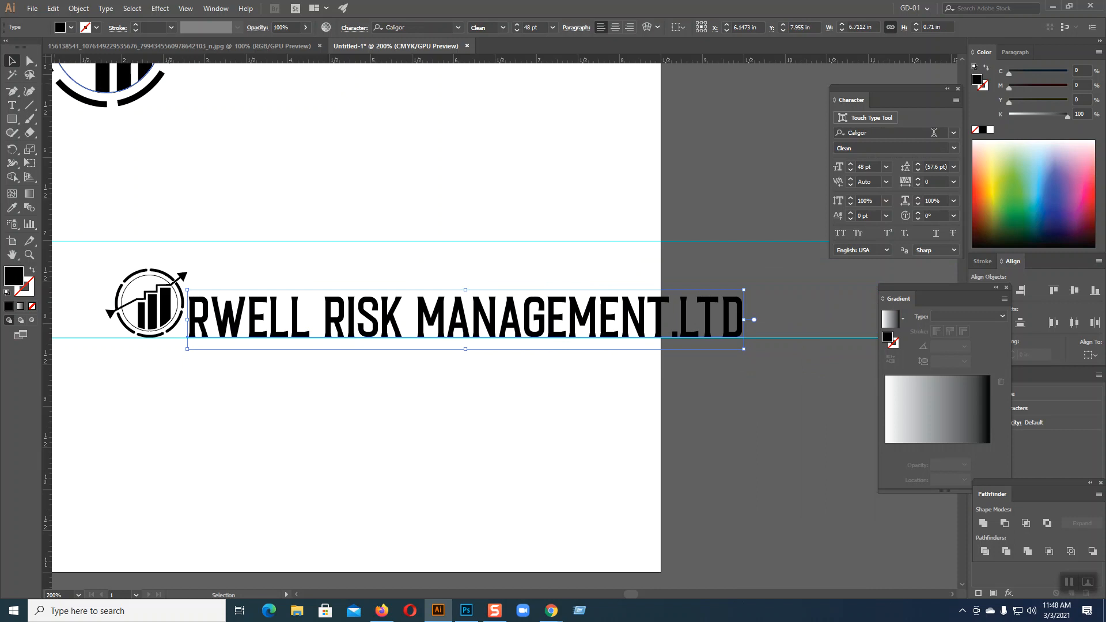
scroll(934, 133, down, 3)
scroll(934, 133, down, 3)
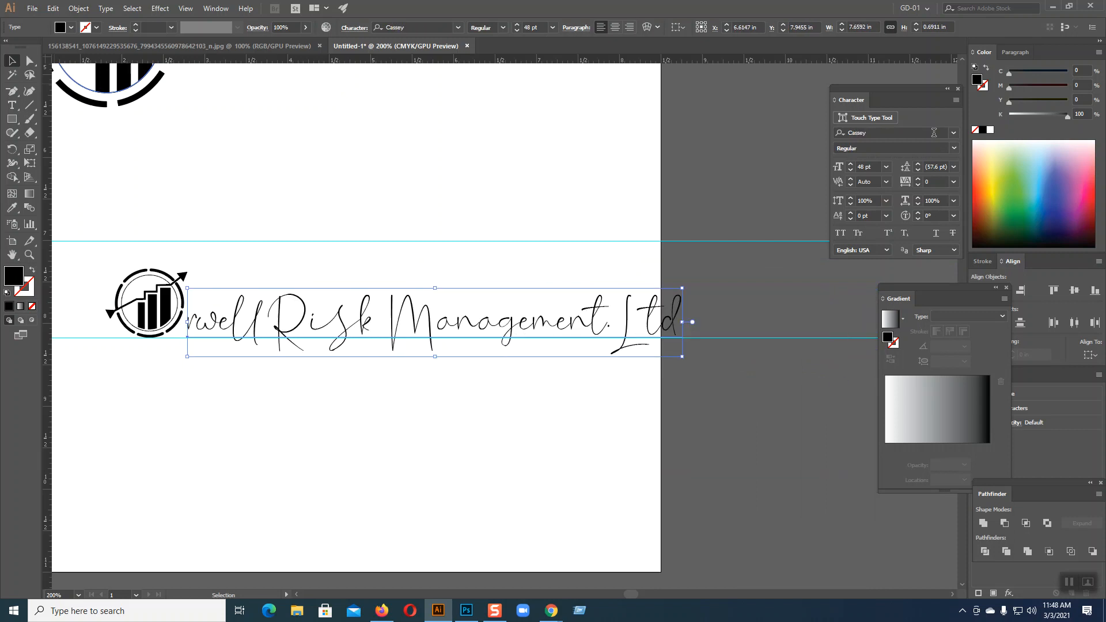
scroll(934, 132, down, 3)
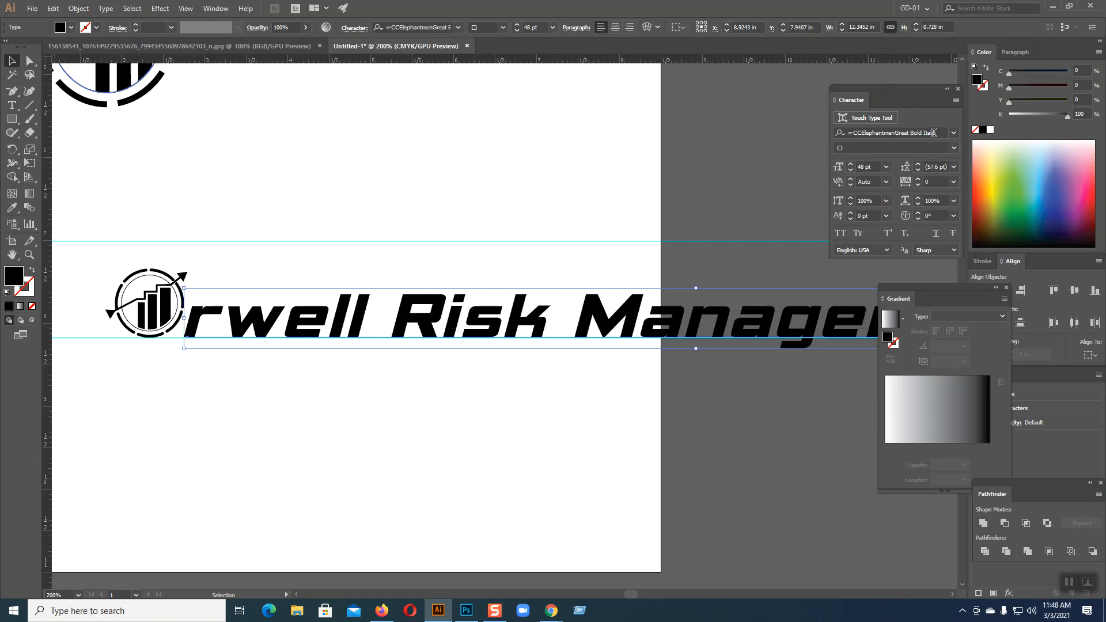
scroll(934, 133, down, 1)
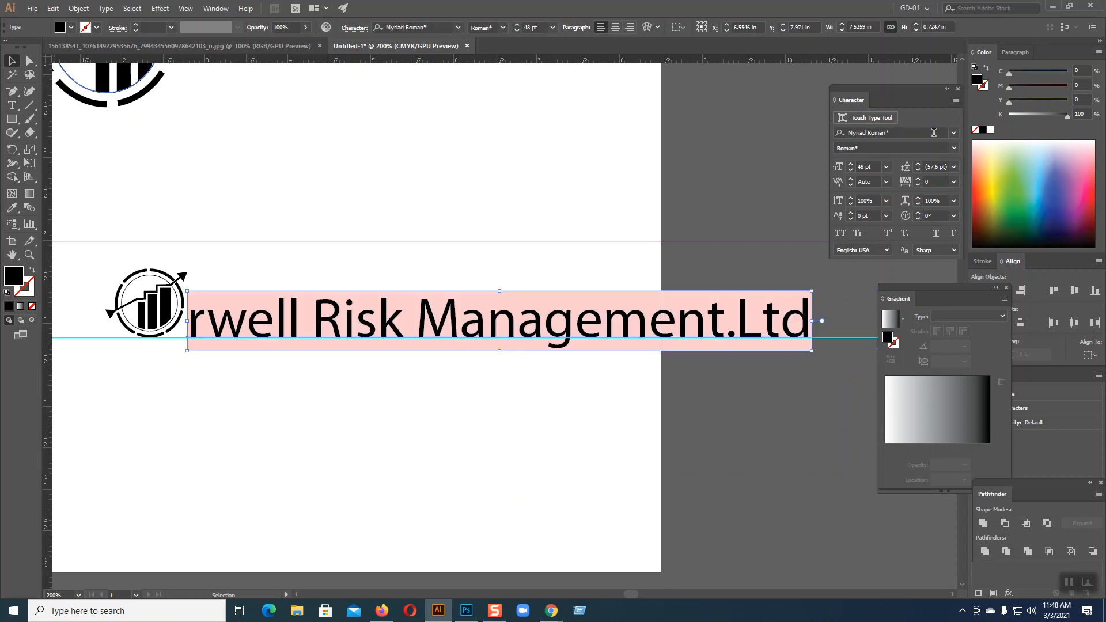
scroll(933, 133, up, 1)
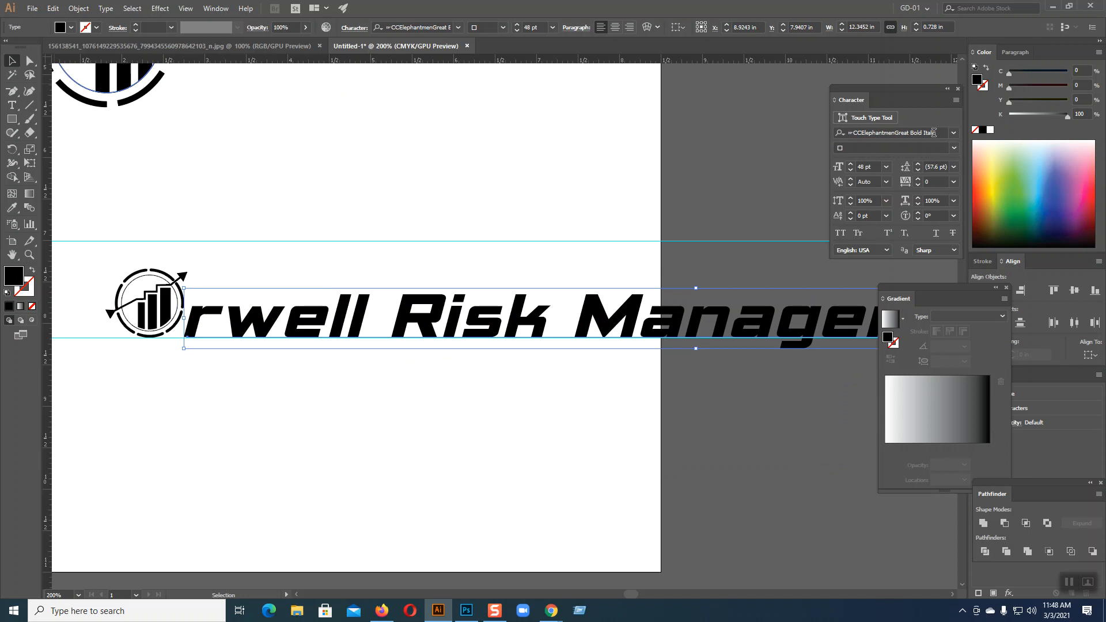
Browse further fonts on the company name text and set it in Cervino Extra Bold Expanded Italic.
scroll(934, 132, down, 1)
scroll(934, 132, down, 2)
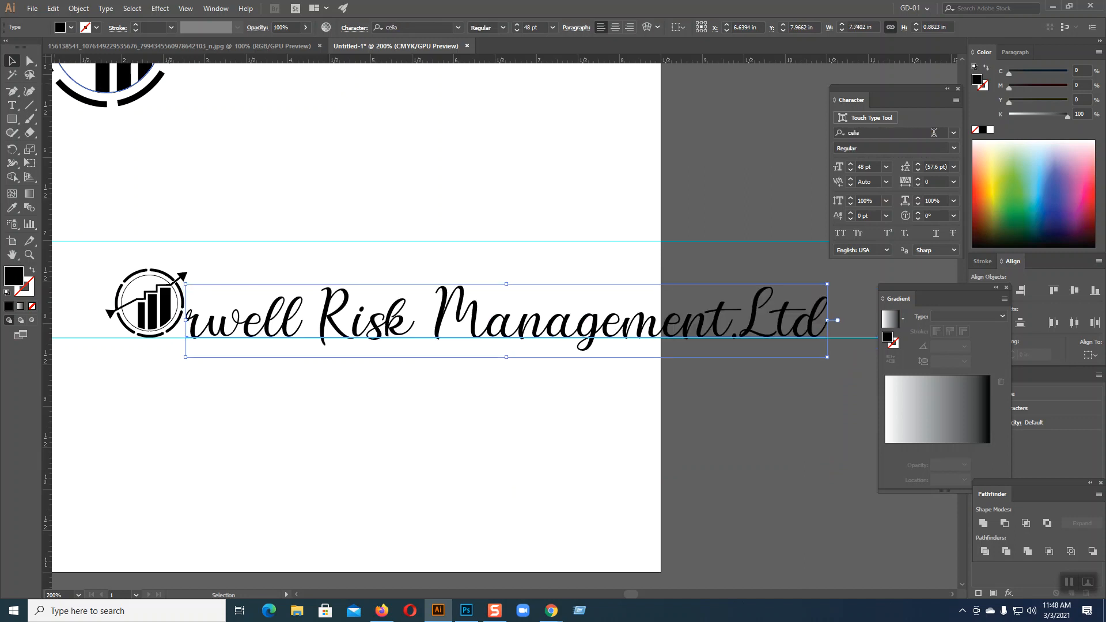
scroll(934, 133, down, 3)
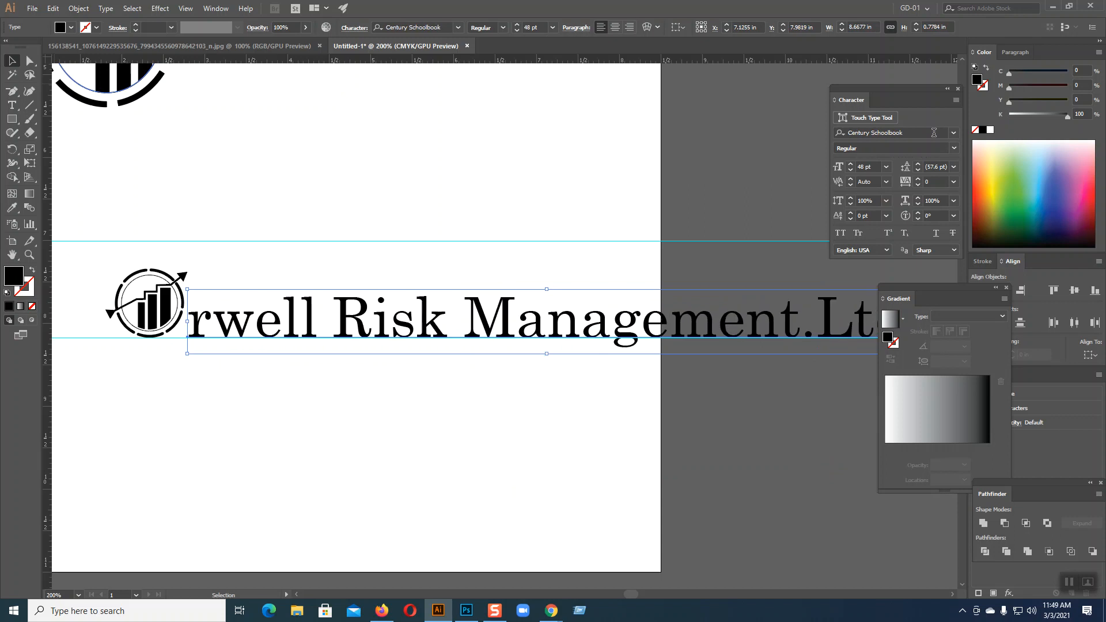
scroll(933, 133, down, 1)
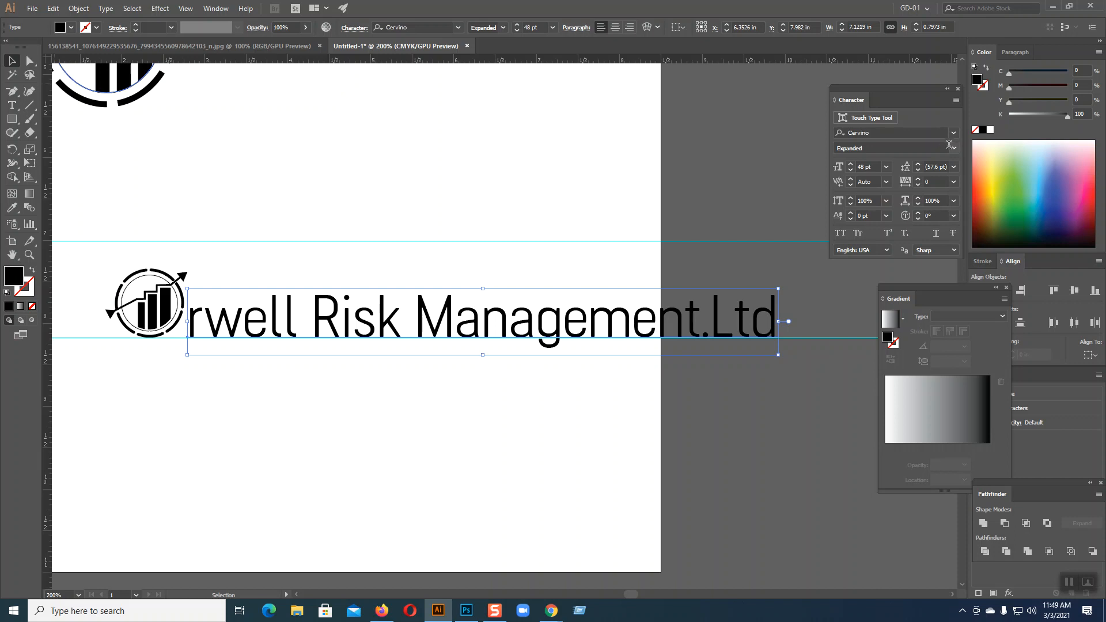
click(953, 149)
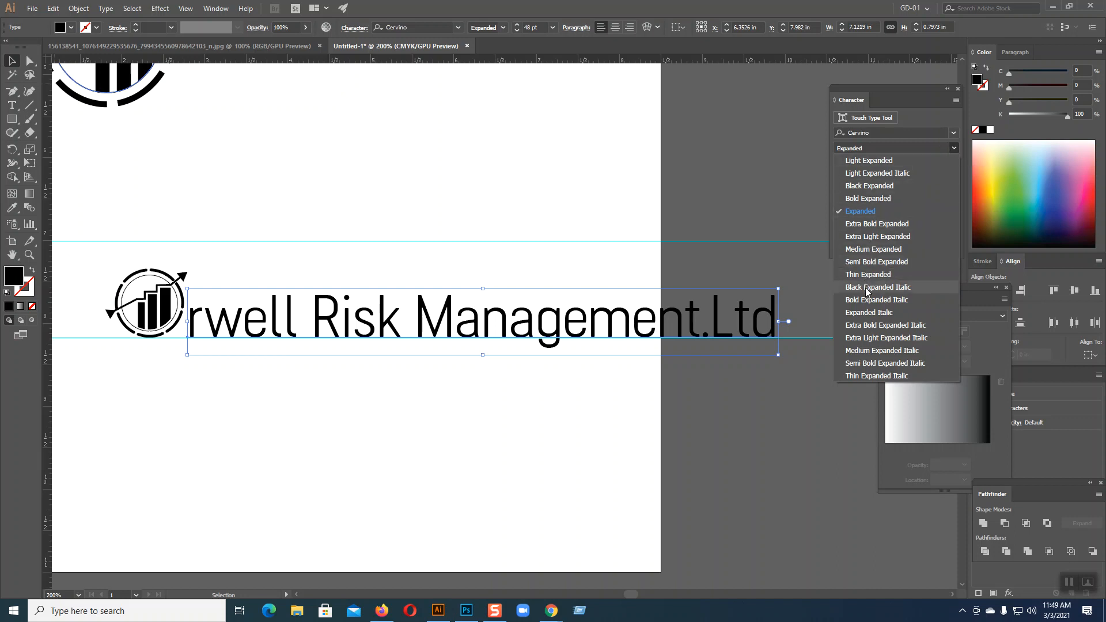
click(864, 326)
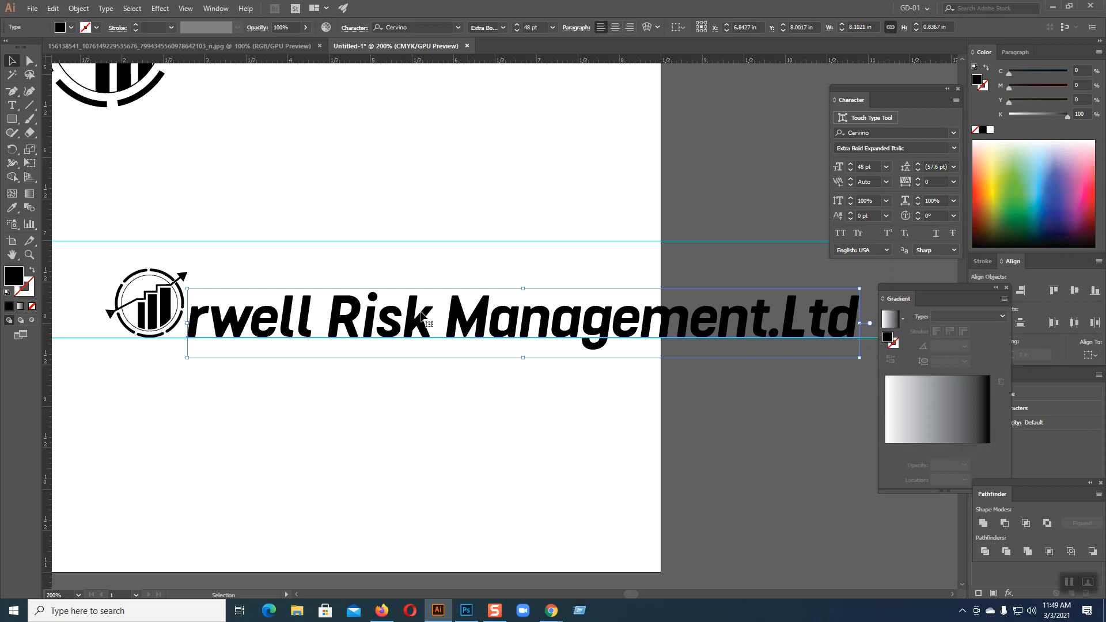
Try Thin Expanded and Extra Light Expanded on "Risk Management.Ltd", then set those words to Cervino Light Expanded Italic.
click(11, 105)
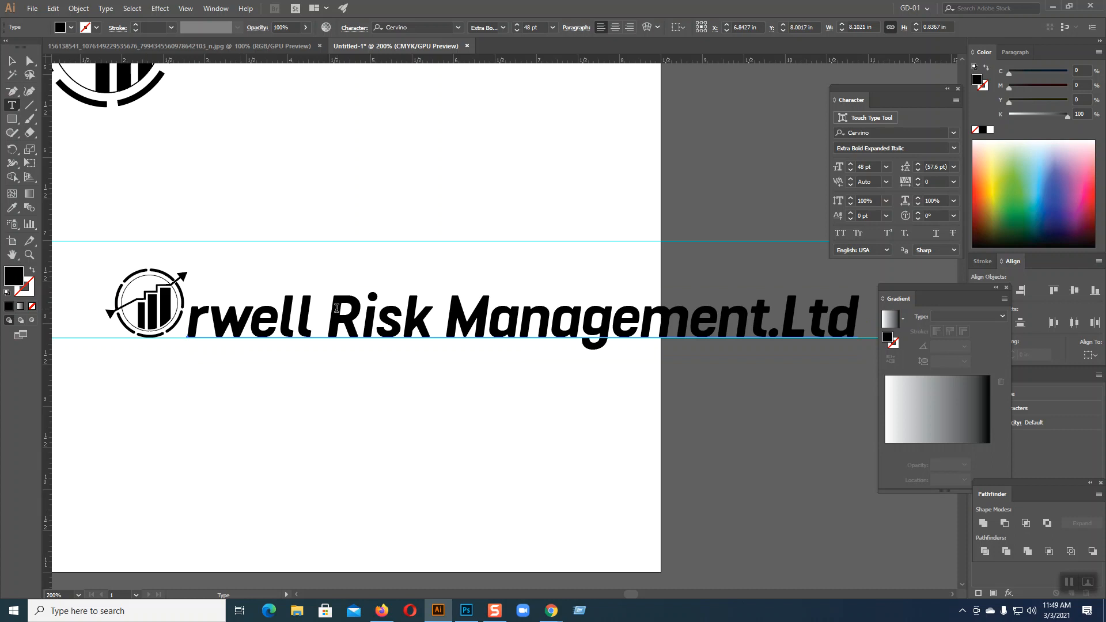
drag(330, 314, 847, 324)
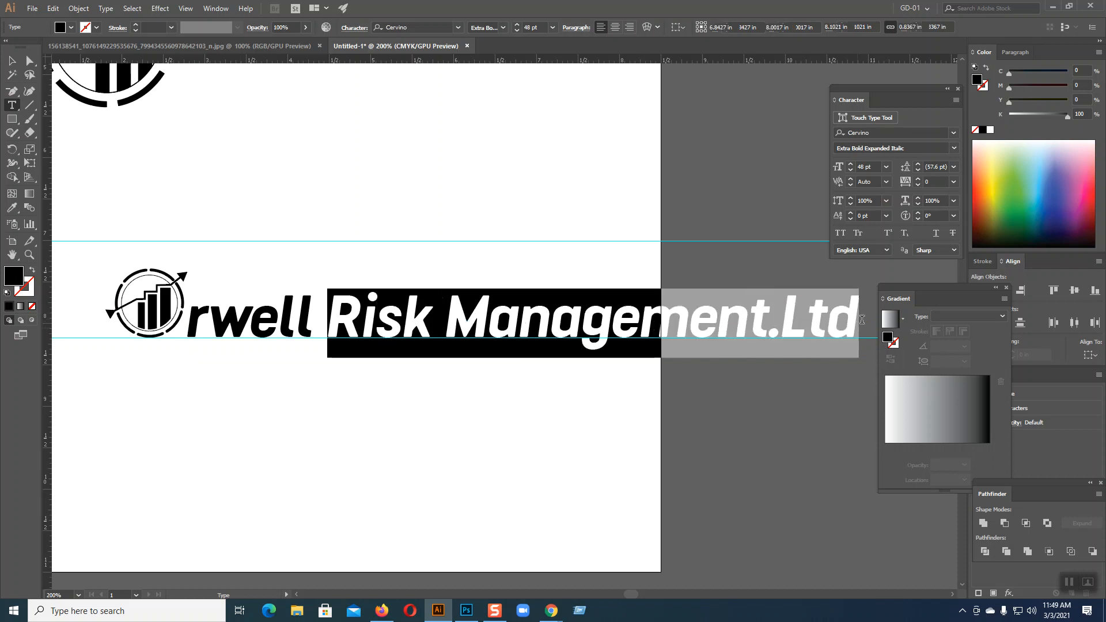
click(954, 148)
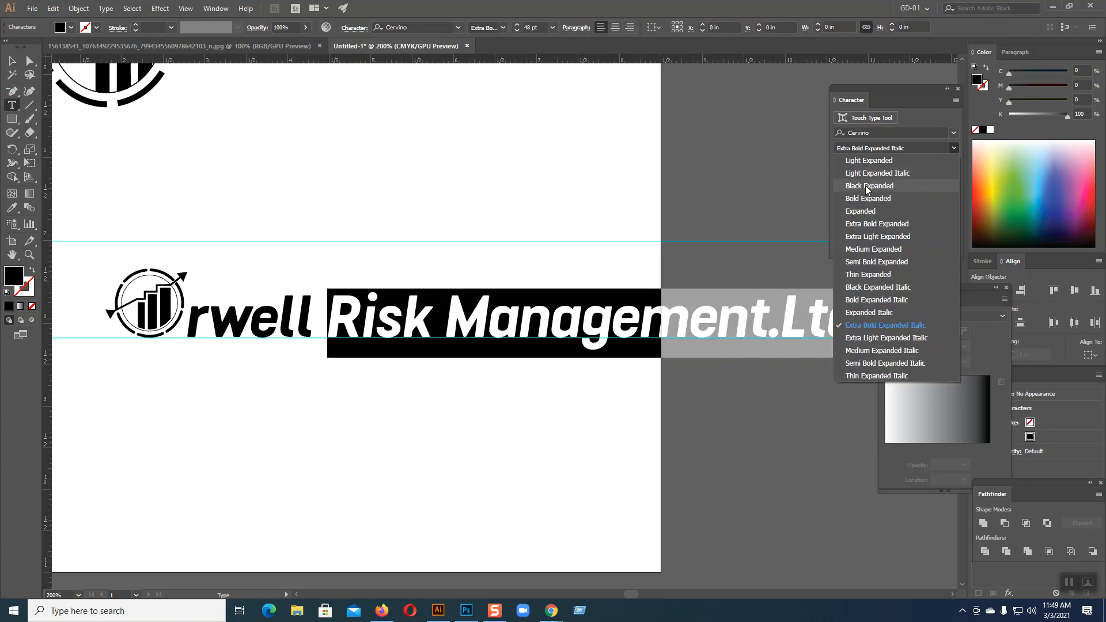
click(855, 274)
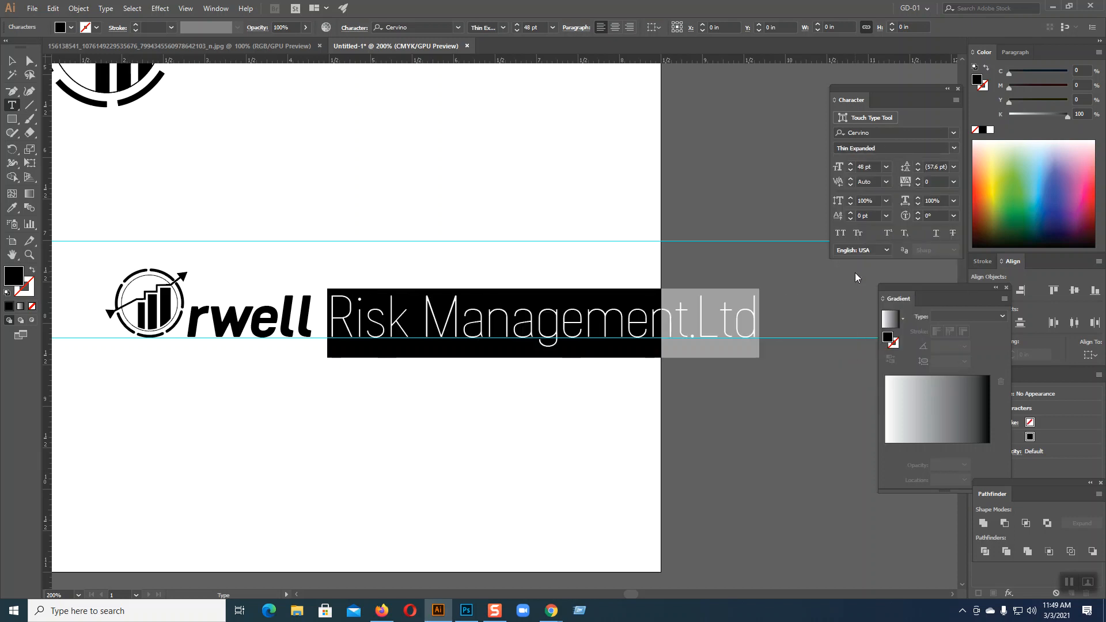
click(953, 148)
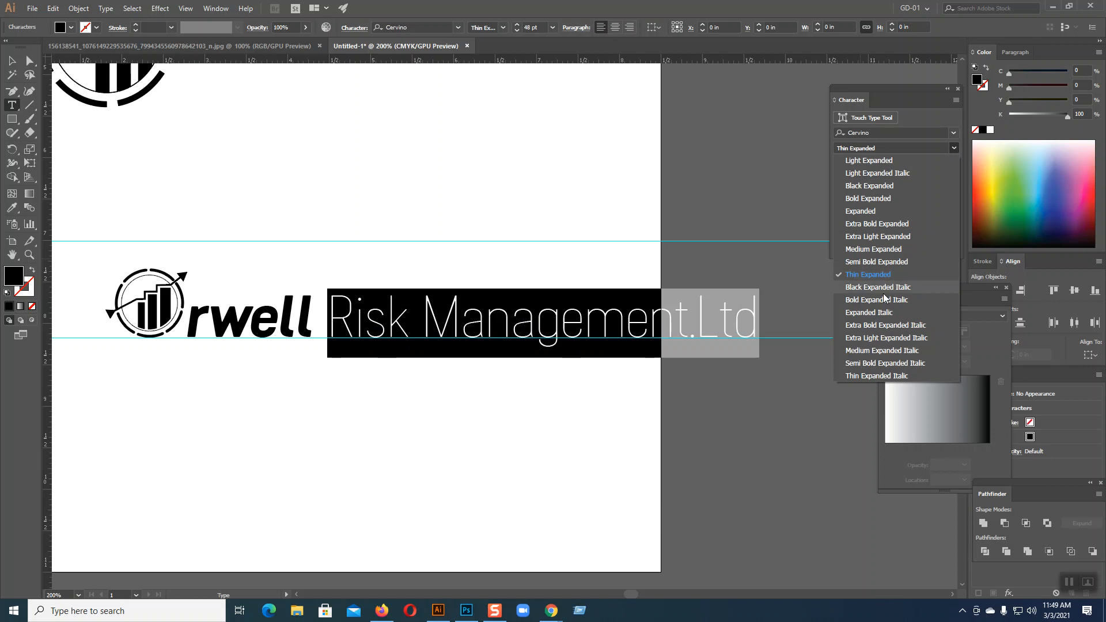
click(887, 241)
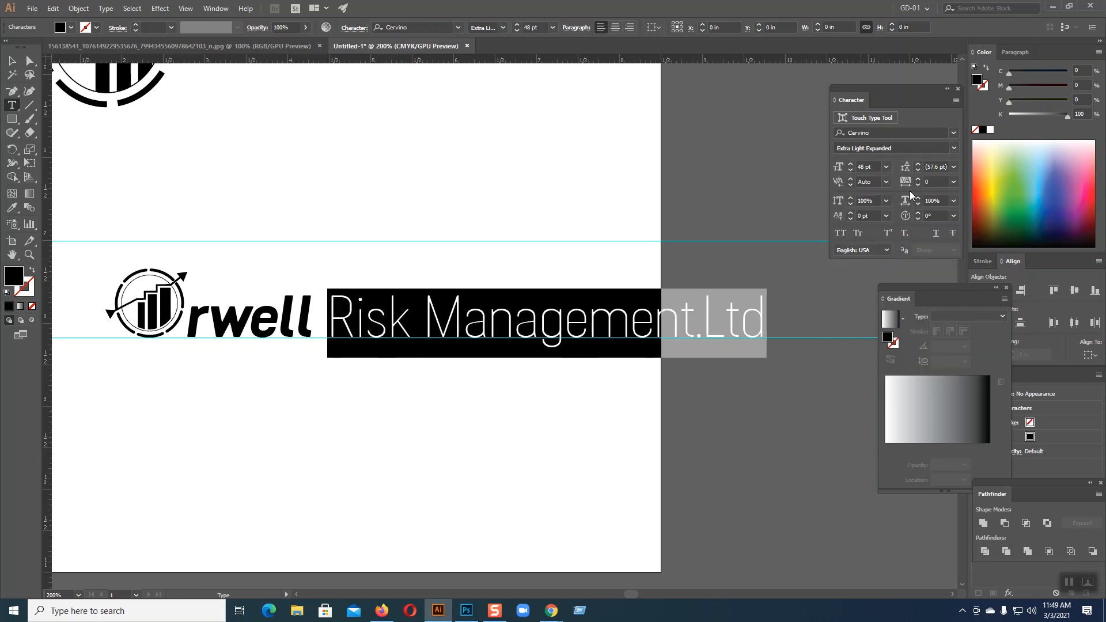
click(953, 149)
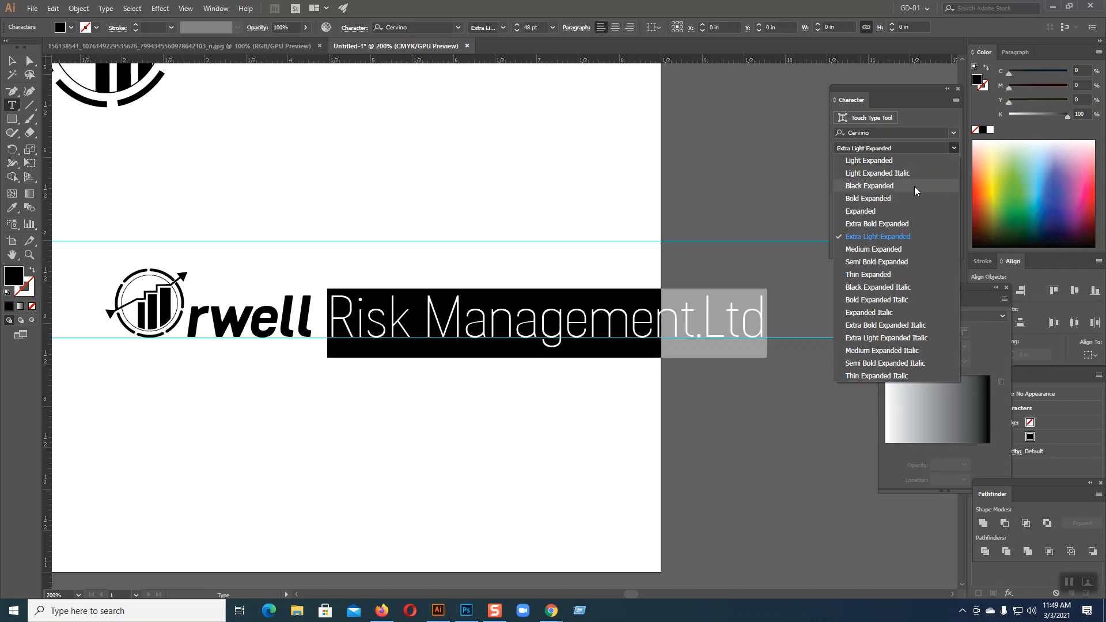
click(892, 174)
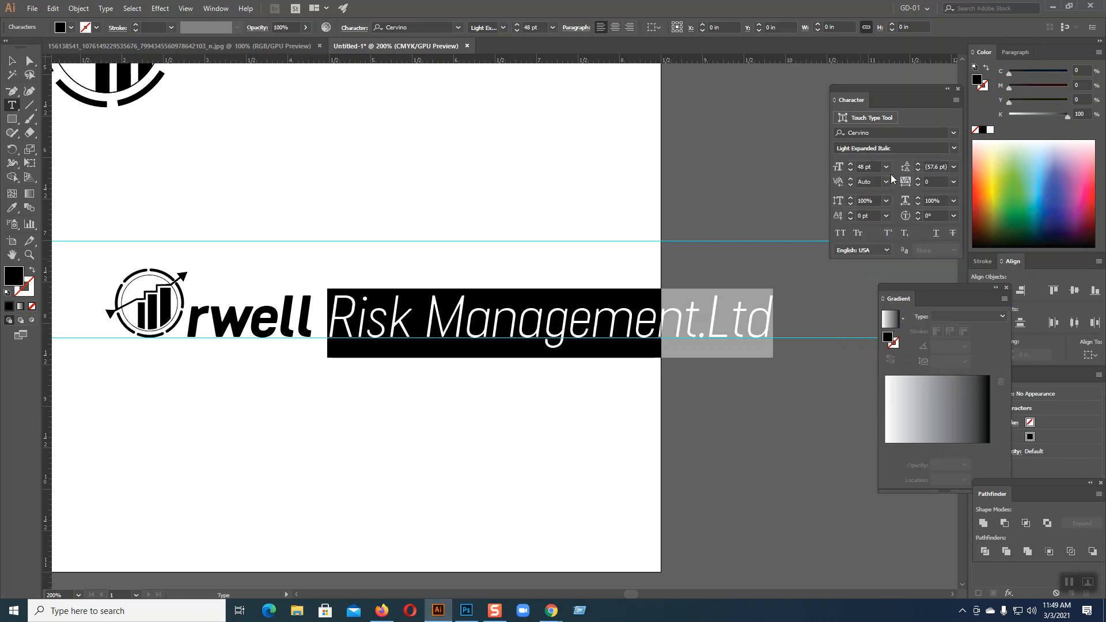
key(Escape)
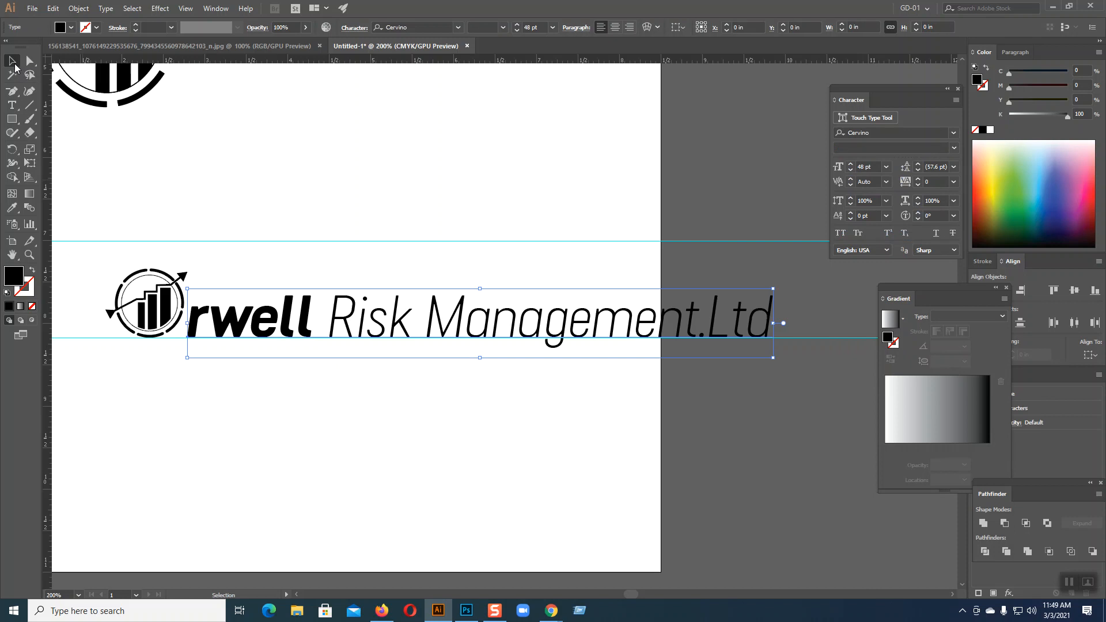
click(249, 167)
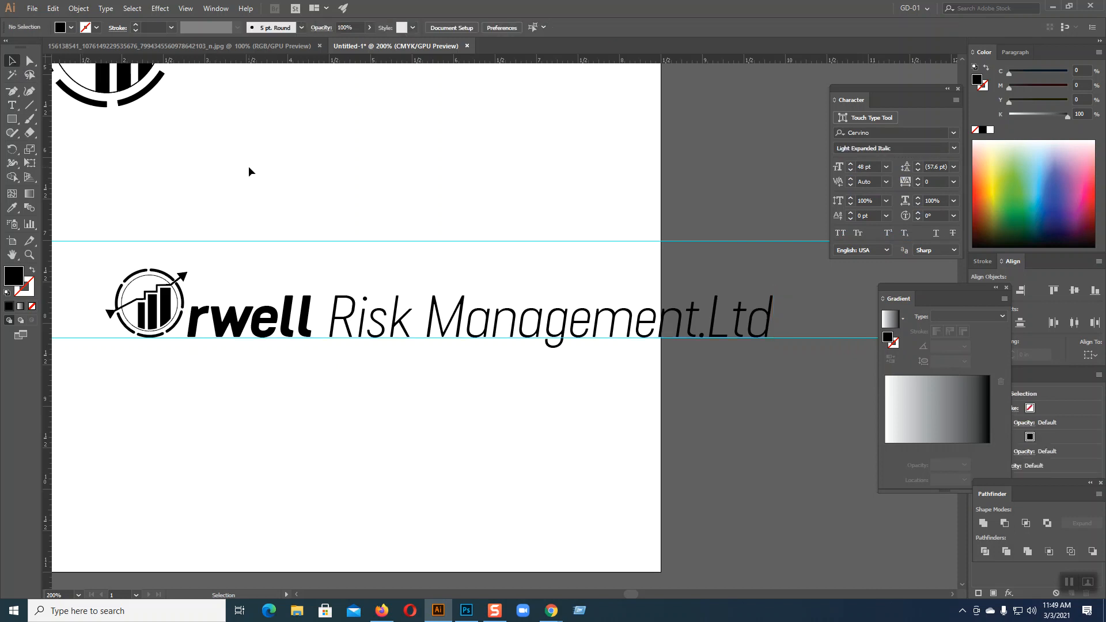
Scale the emblem and company name down together until the text is about 42.75 pt and fits within the artboard.
drag(111, 250, 737, 353)
drag(508, 328, 416, 328)
click(448, 413)
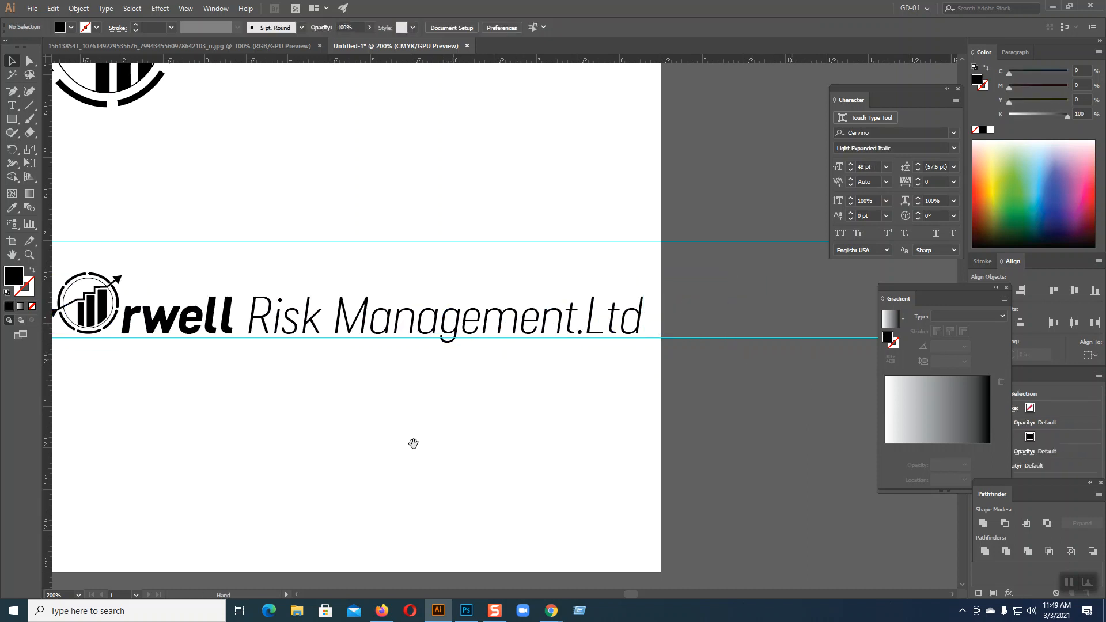
drag(413, 443, 504, 438)
Place a copy of the small emblem directly below the one beside the company name.
drag(692, 408, 208, 351)
click(274, 356)
drag(193, 313, 189, 427)
click(274, 354)
click(276, 329)
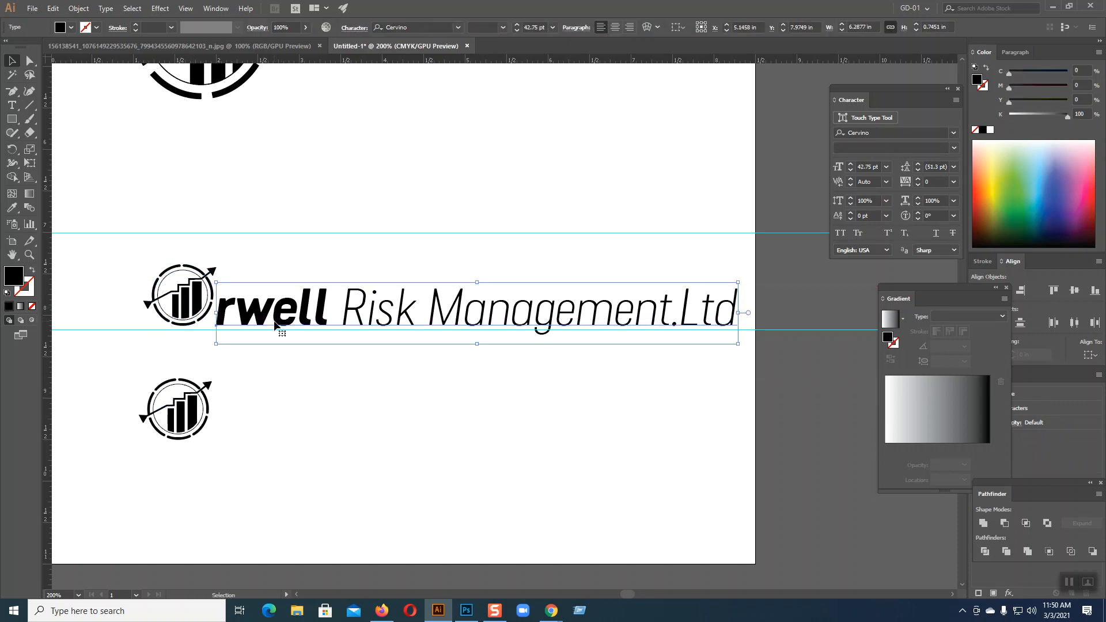
click(139, 189)
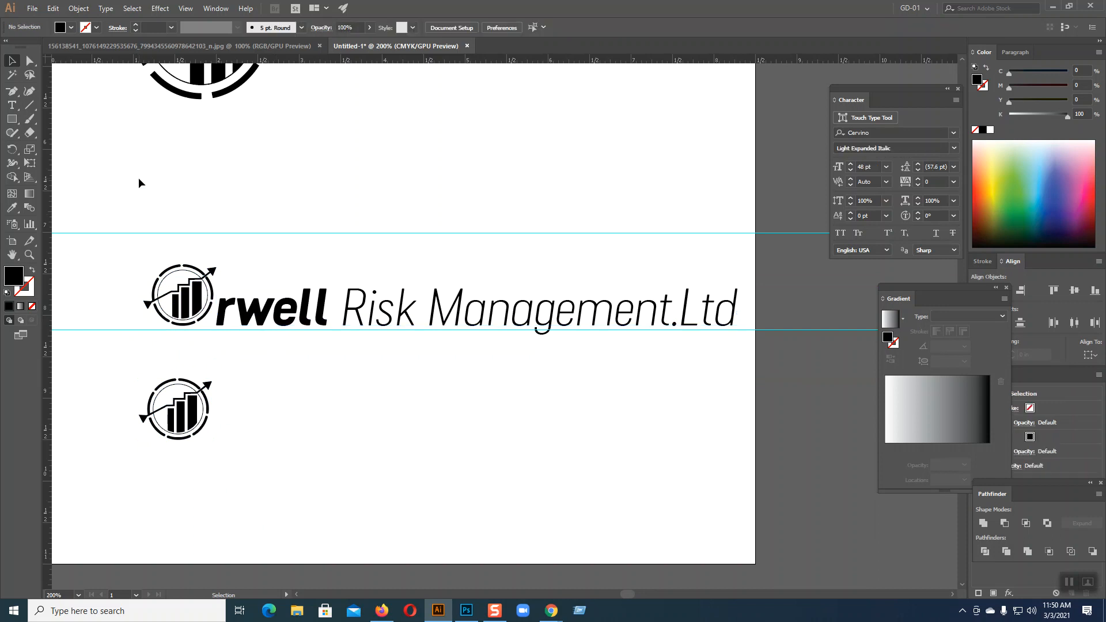
Increase the font size of only the word "rwell" to 65 pt.
click(17, 108)
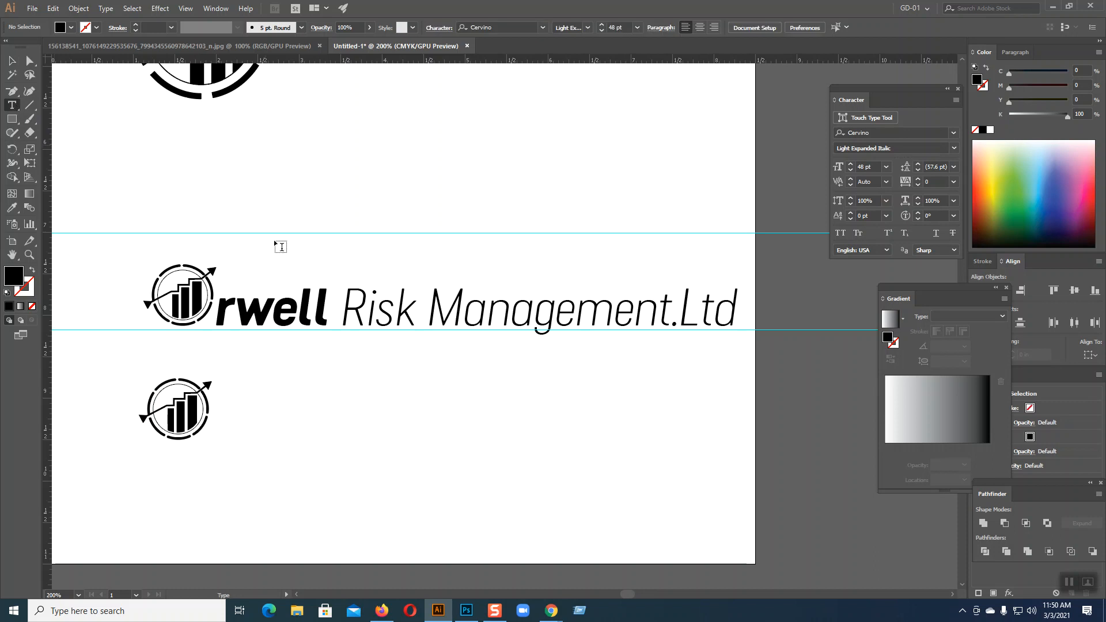
drag(331, 305, 232, 305)
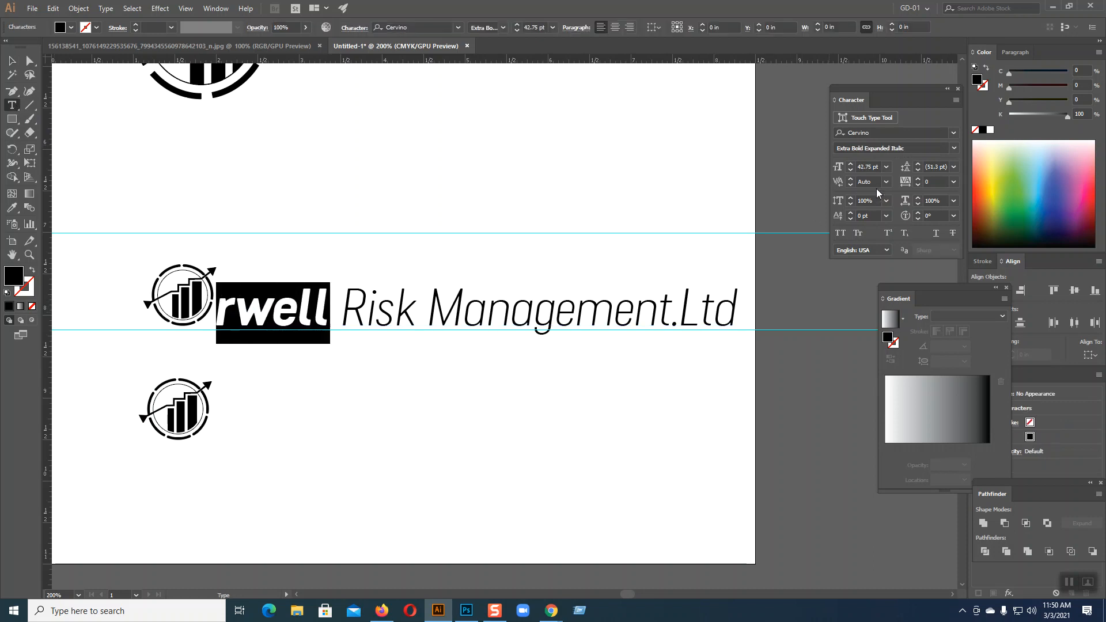
click(850, 166)
click(850, 166)
click(850, 165)
click(850, 165)
click(850, 165)
click(850, 165)
click(850, 166)
click(850, 165)
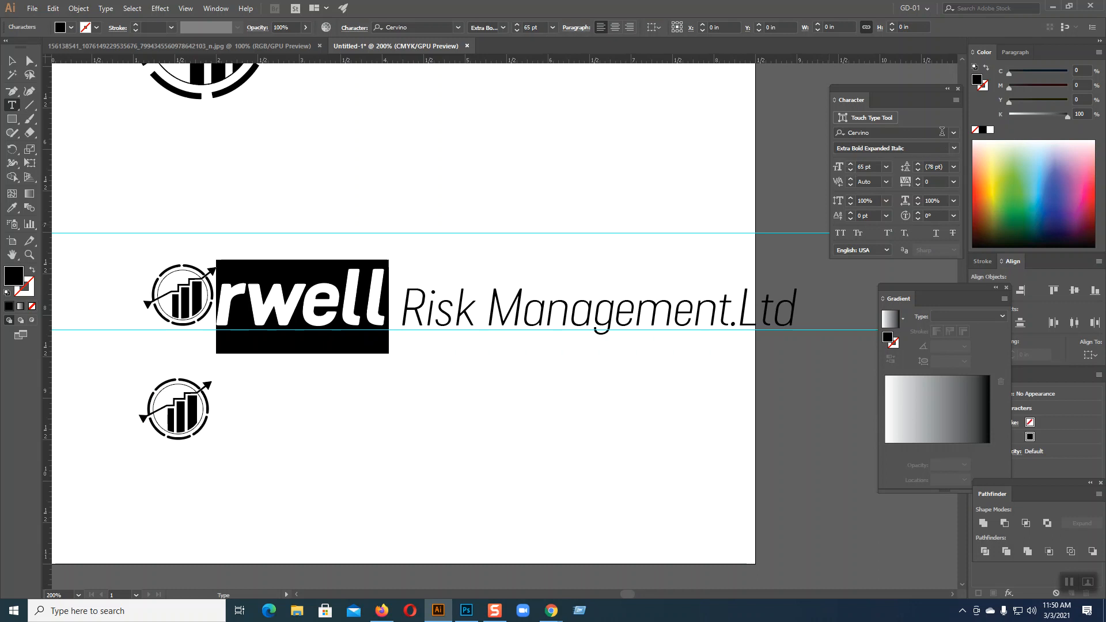
Preview fonts on "rwell", including Cherry Angela, Clarista, Ebrima and Elephant, and apply Ethnocentric Regular.
scroll(942, 131, down, 3)
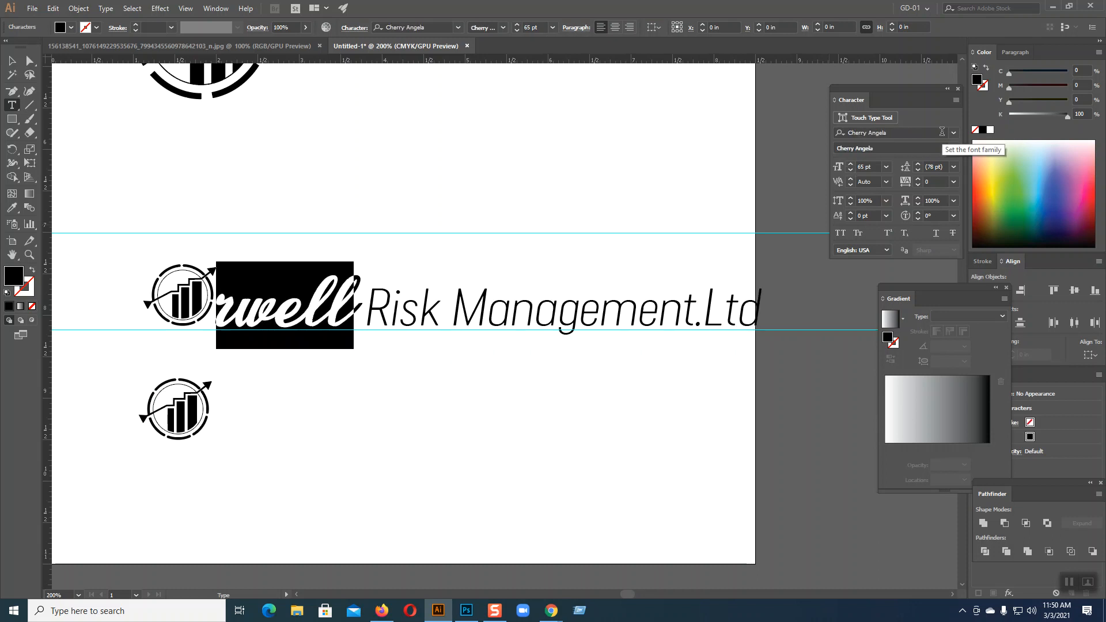
scroll(942, 131, down, 2)
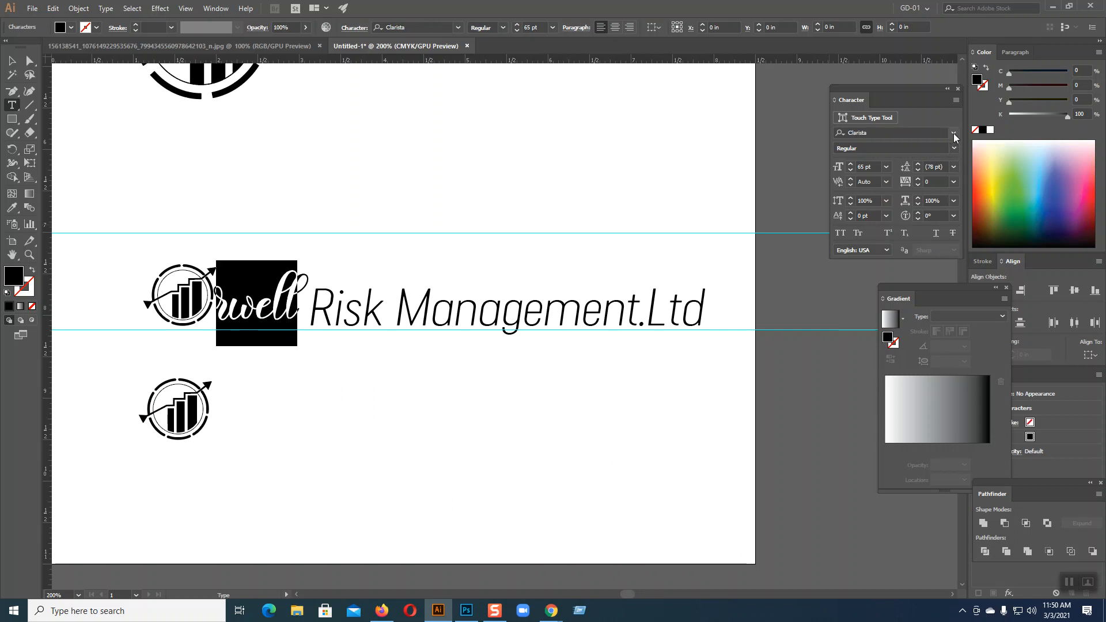
click(953, 133)
scroll(902, 408, down, 5)
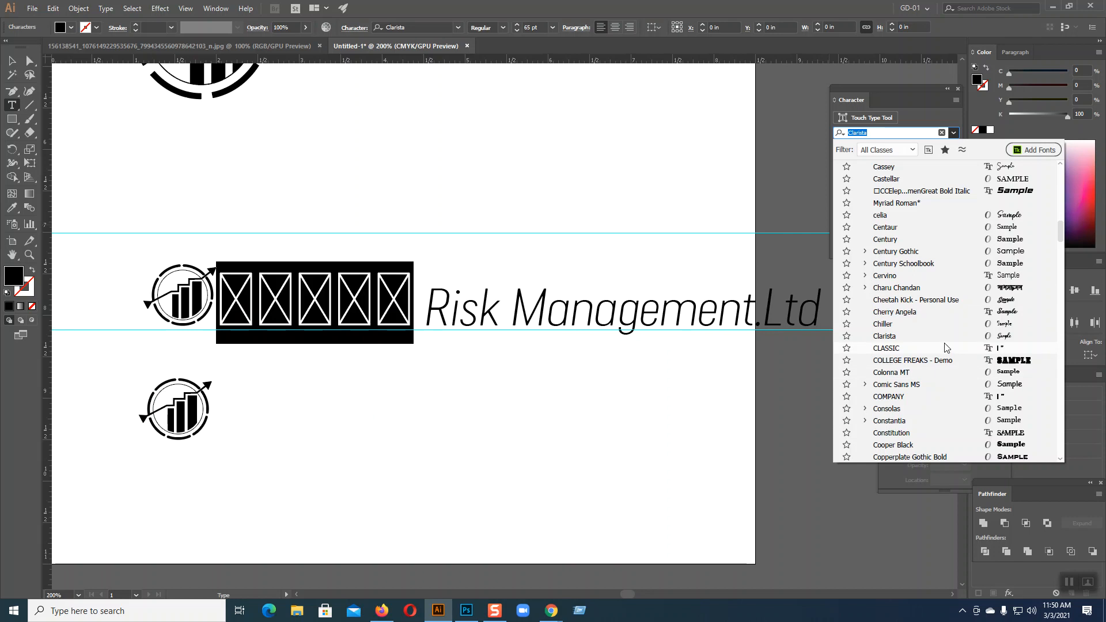
scroll(961, 383, down, 1)
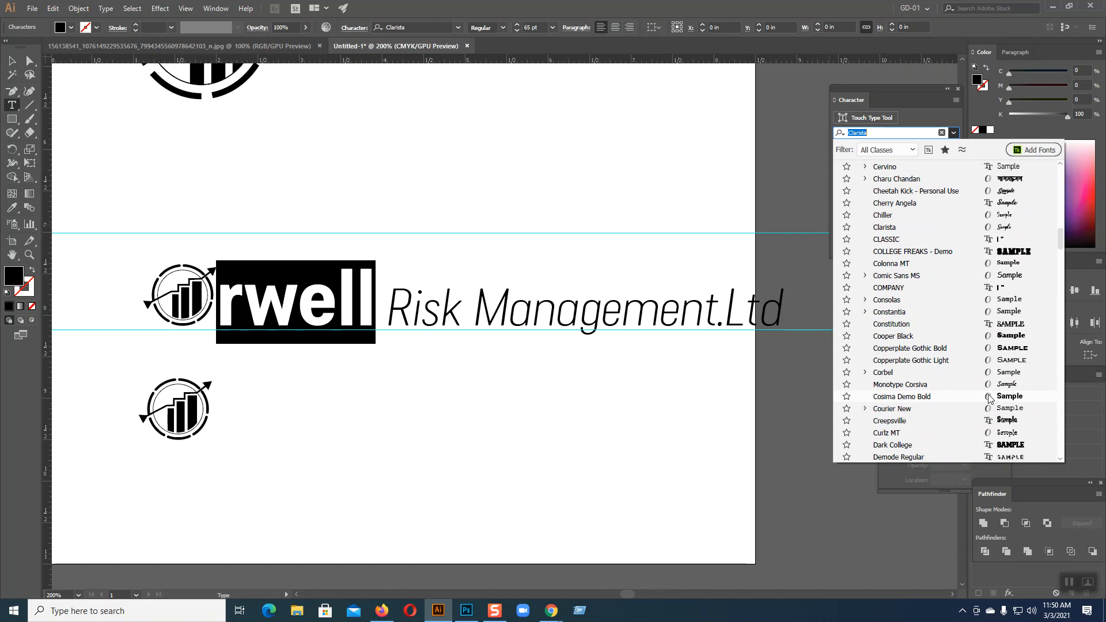
scroll(988, 398, down, 2)
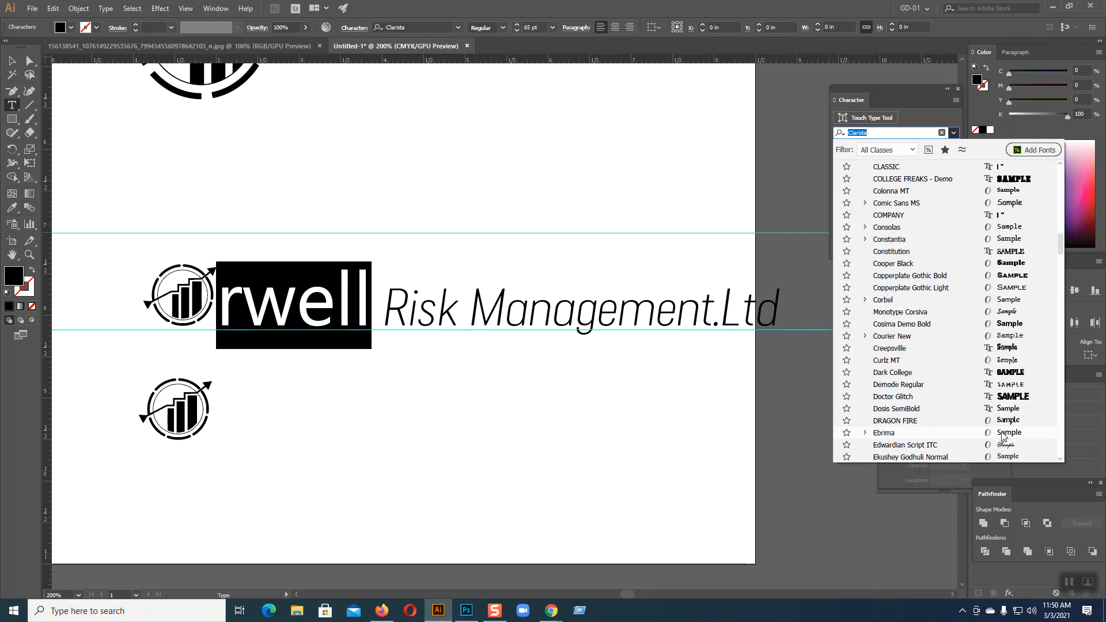
scroll(1002, 436, down, 2)
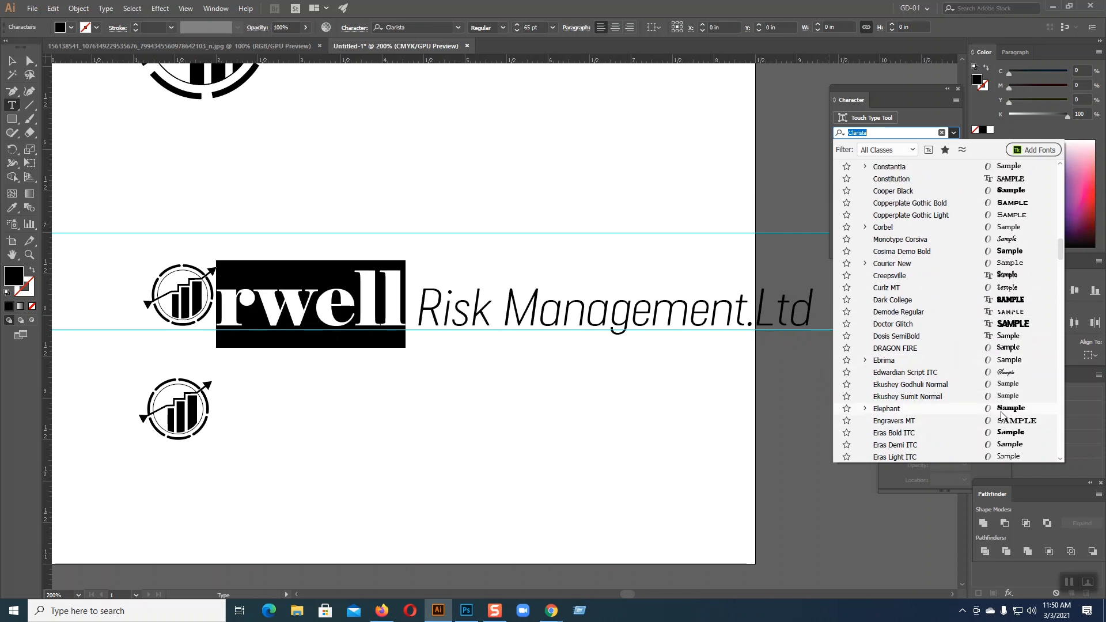
scroll(1001, 413, down, 1)
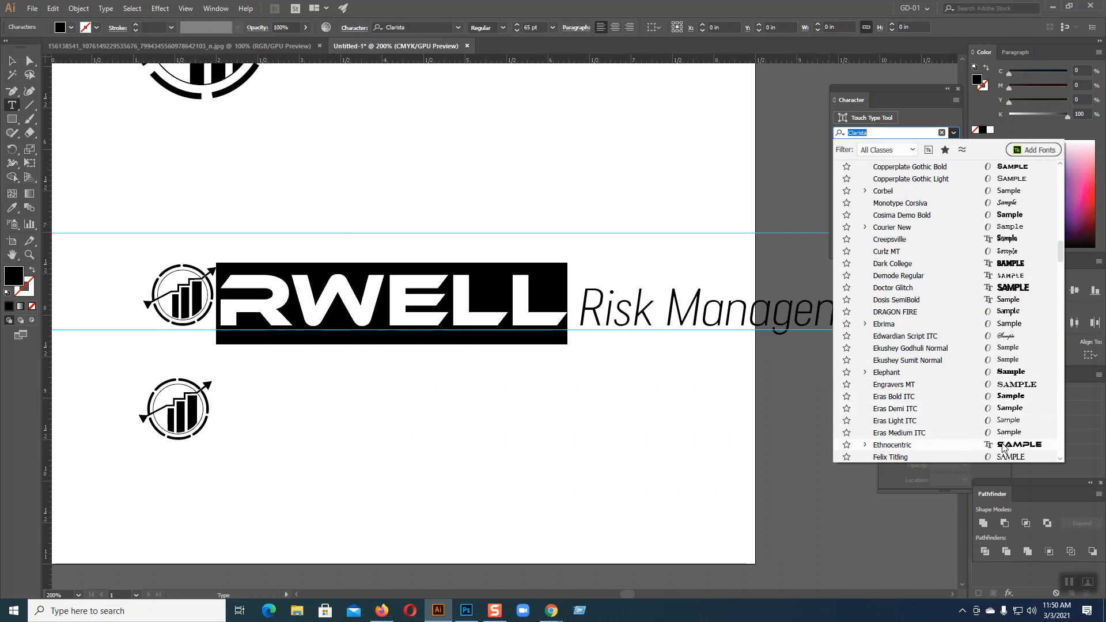
scroll(1003, 448, down, 1)
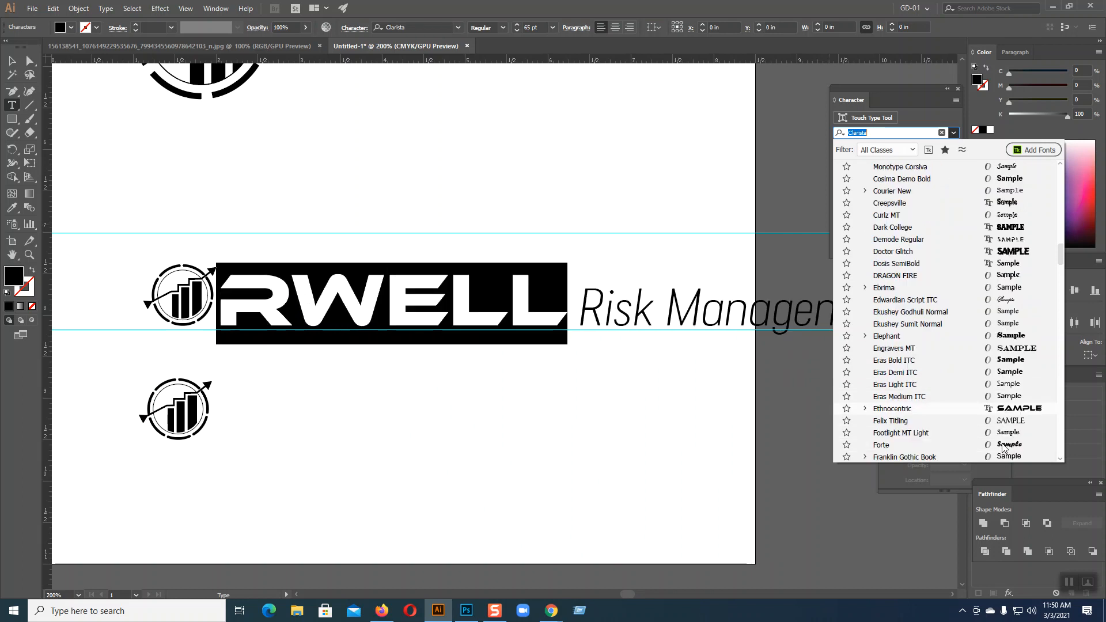
click(1009, 410)
click(12, 62)
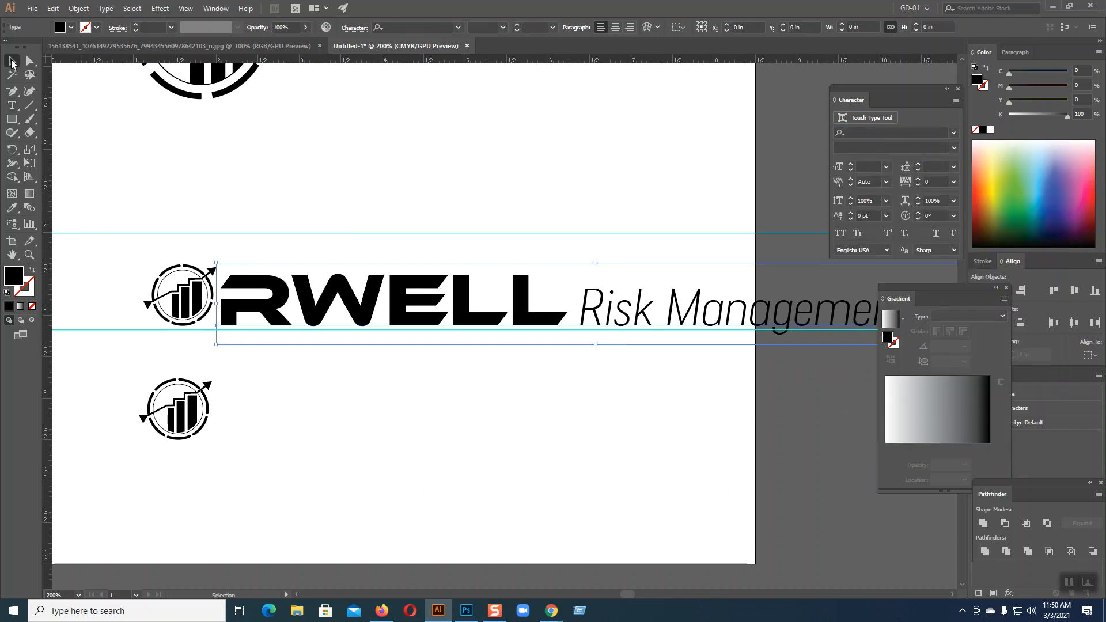
click(289, 163)
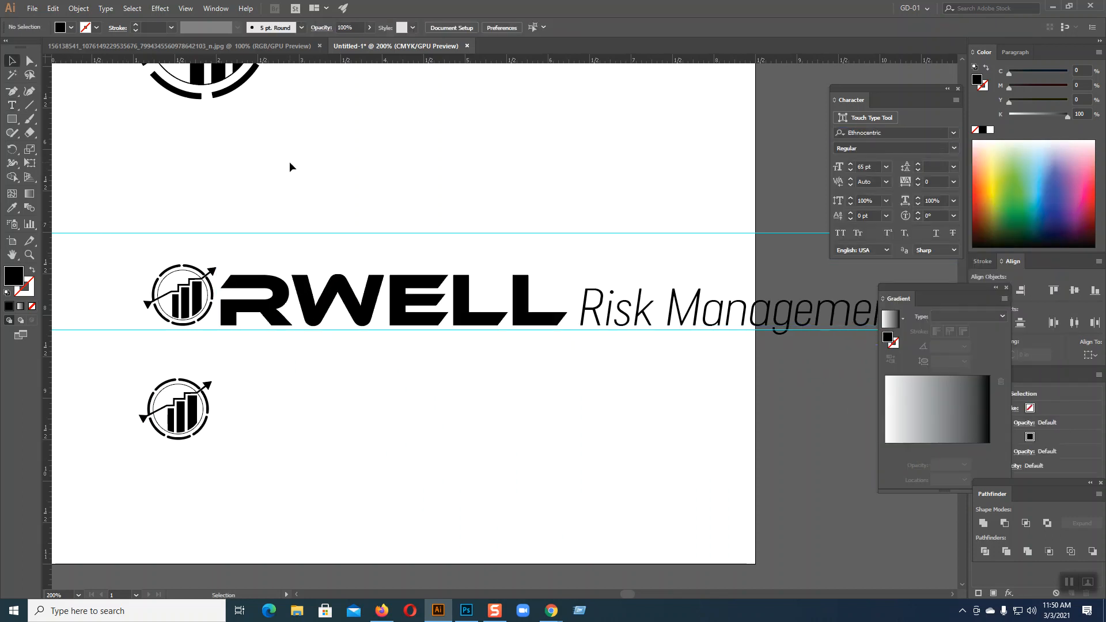
Preview fonts on only the word "rwell", including Felix Titling and the Franklin Gothic variants, and apply GeogrotesqueCyr-Bold.
click(403, 311)
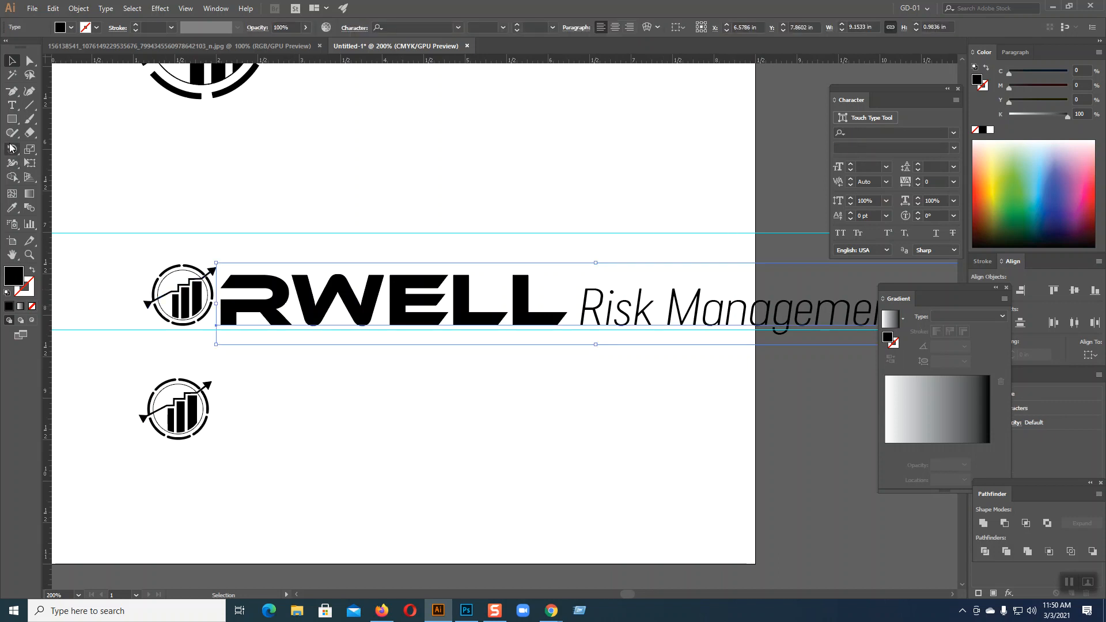
click(12, 105)
drag(227, 301, 548, 316)
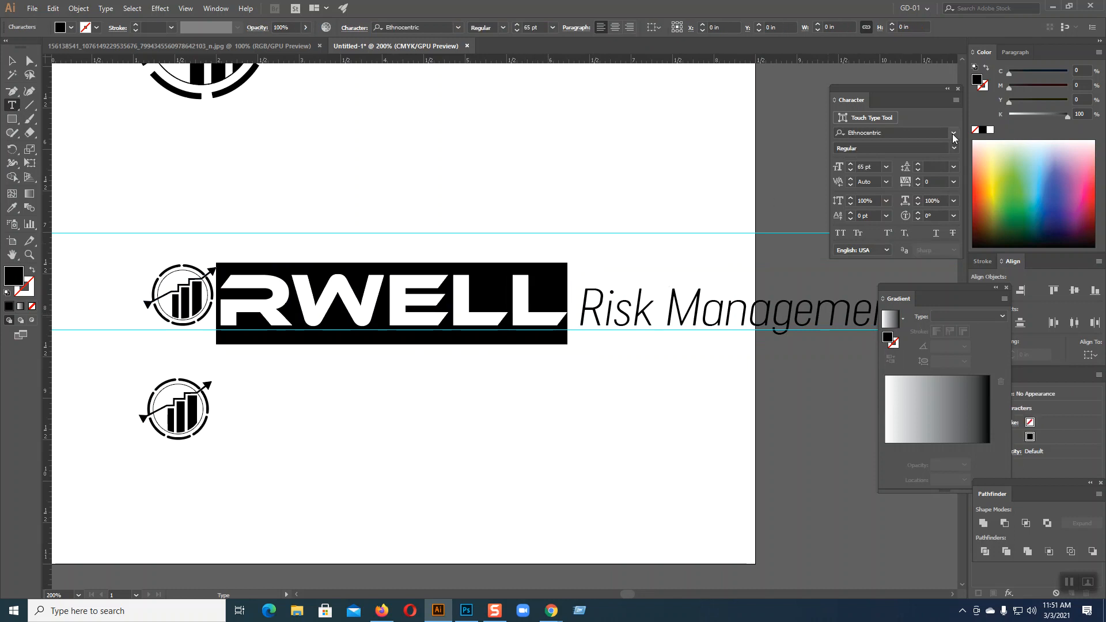
scroll(954, 138, down, 1)
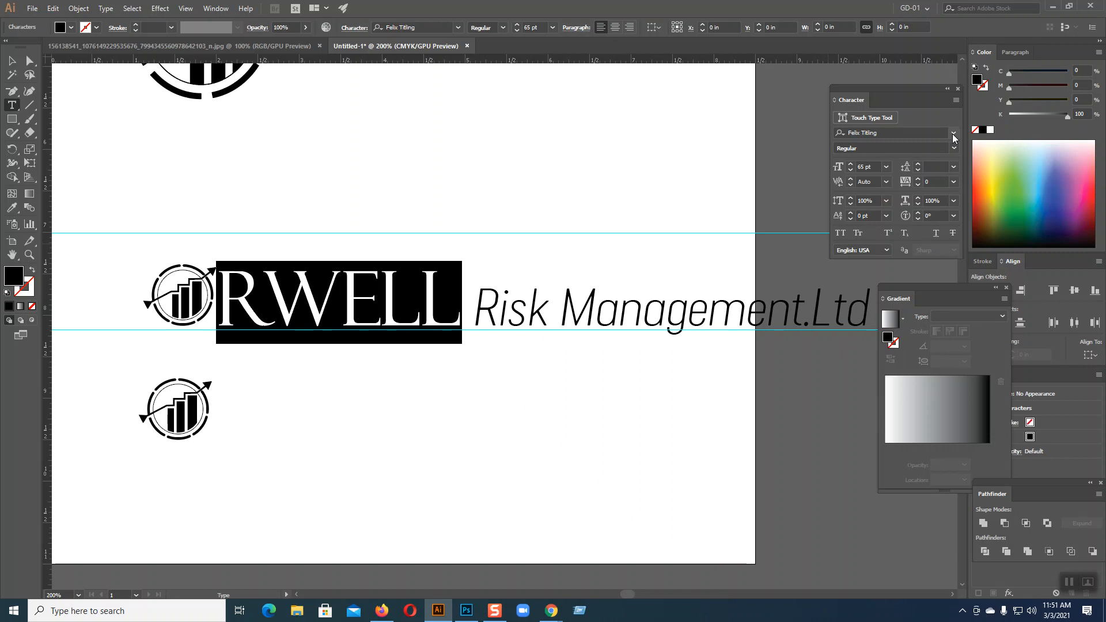
scroll(952, 133, down, 1)
scroll(952, 133, down, 1)
scroll(952, 134, down, 1)
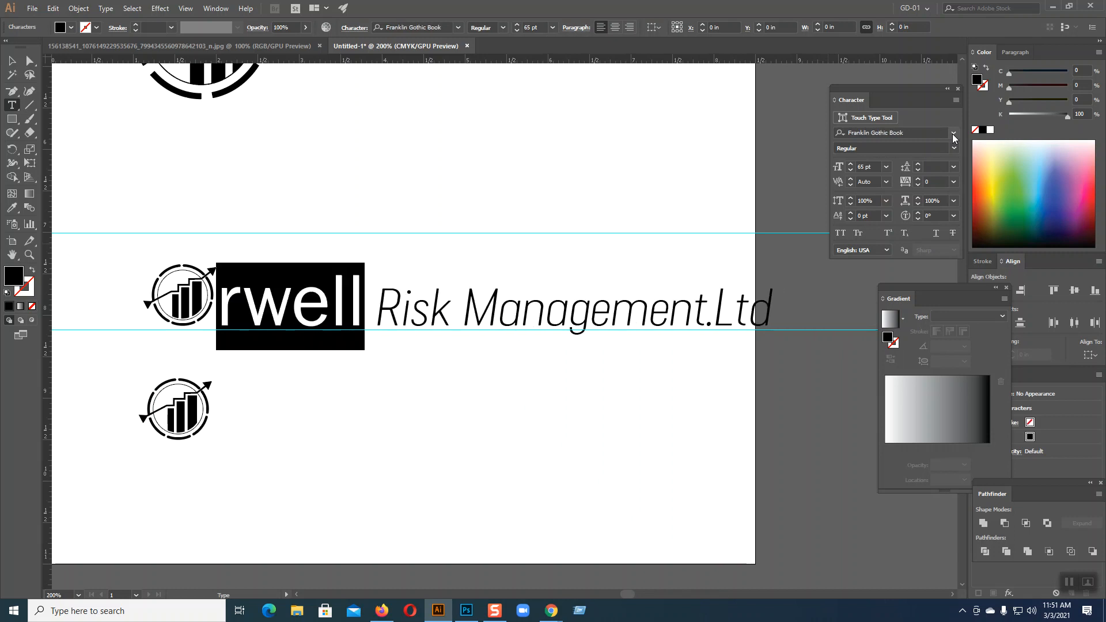
scroll(952, 134, down, 3)
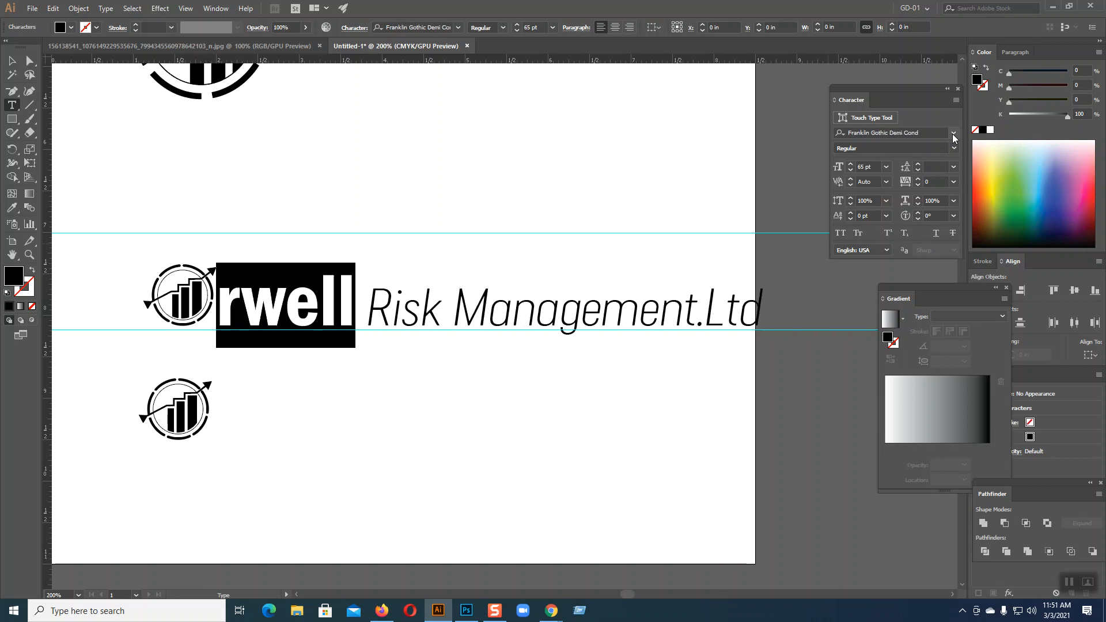
scroll(952, 133, down, 1)
scroll(952, 133, down, 1)
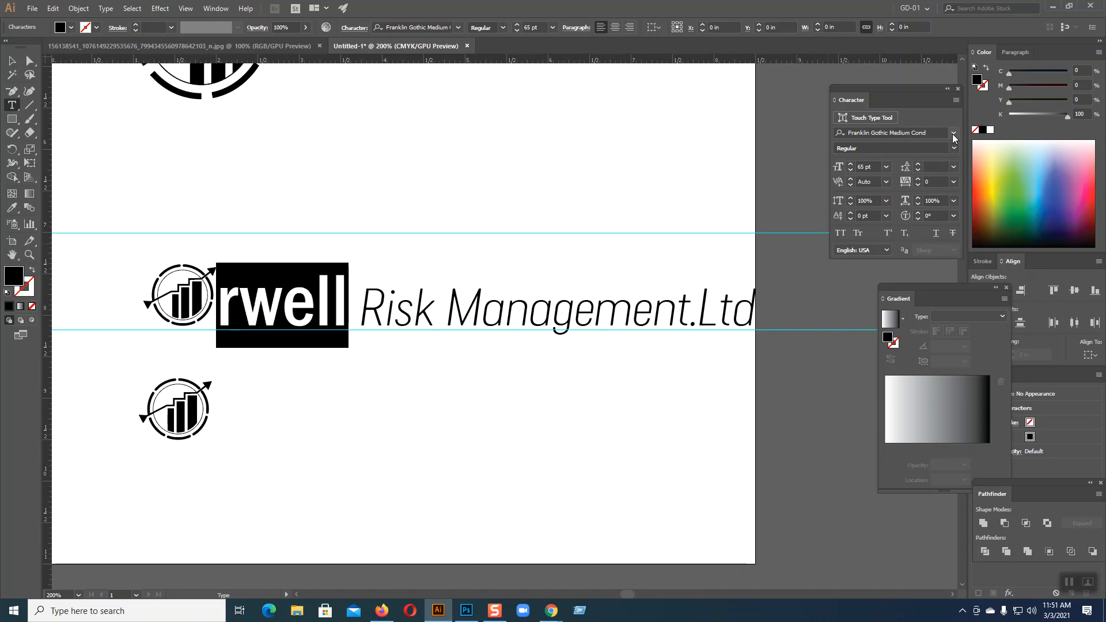
scroll(951, 134, down, 1)
scroll(952, 134, down, 3)
scroll(952, 134, down, 4)
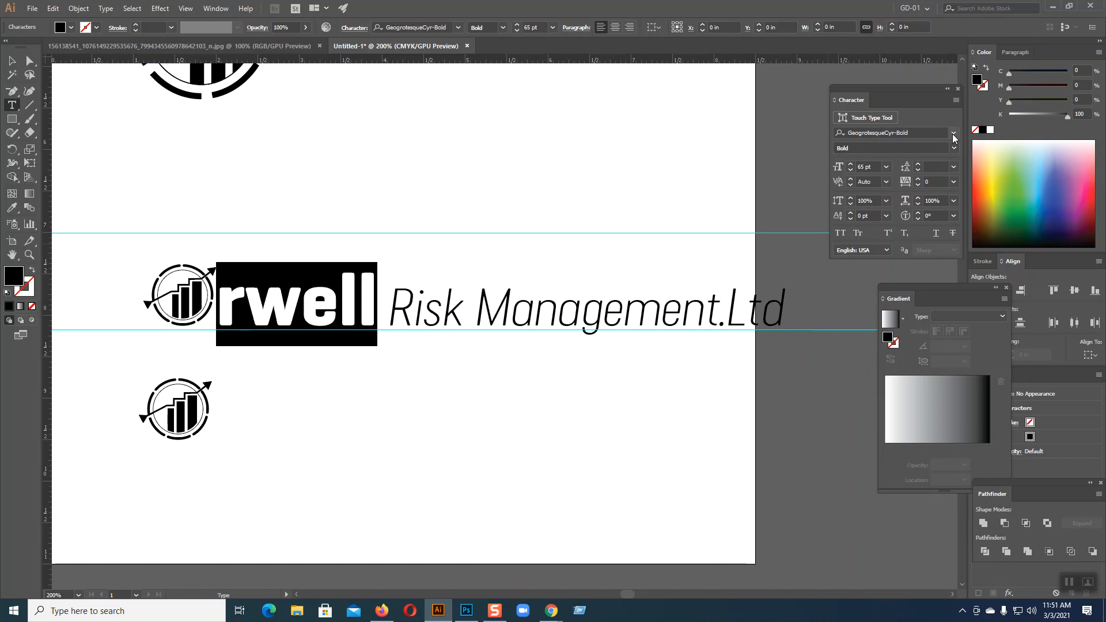
click(496, 360)
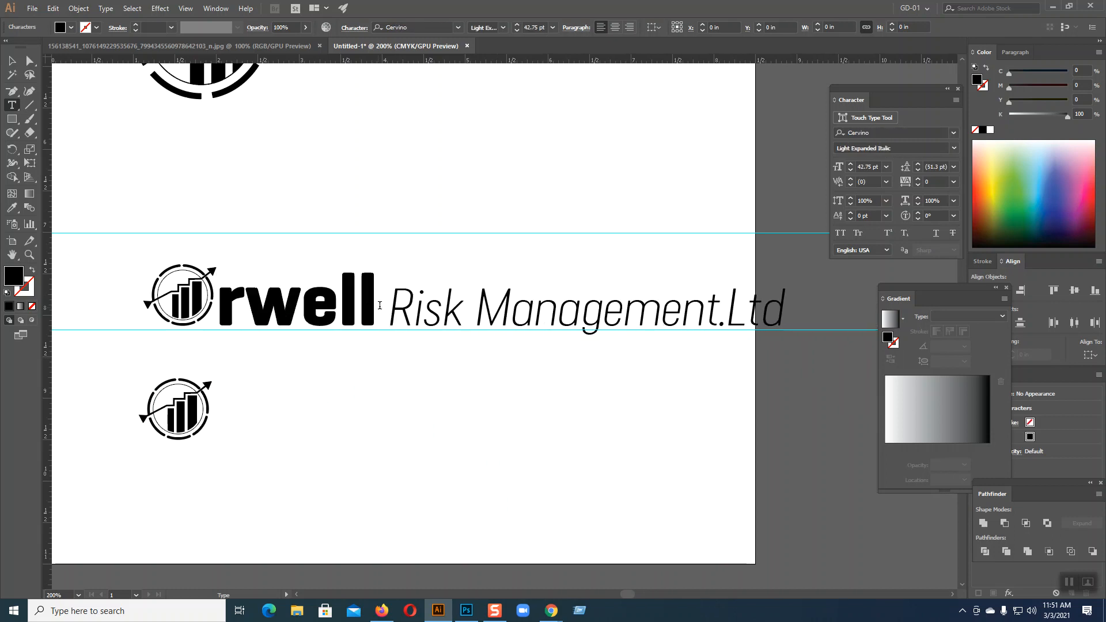
Remove the space after "rwell" and break "Risk Management.Ltd" onto its own line below.
drag(384, 304, 794, 327)
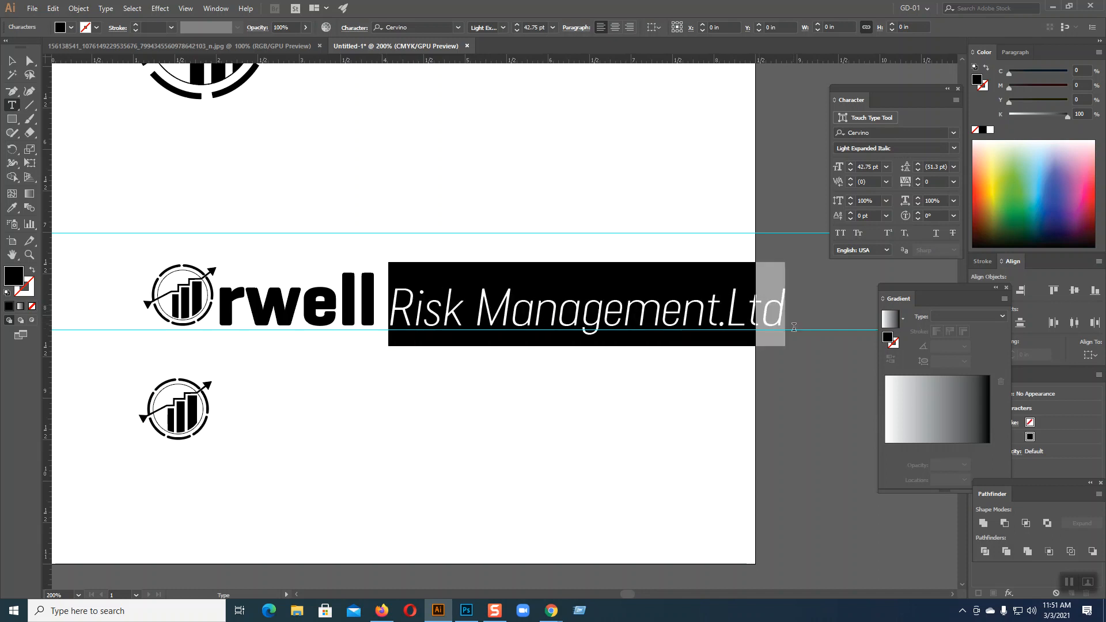
click(393, 308)
key(BackSpace)
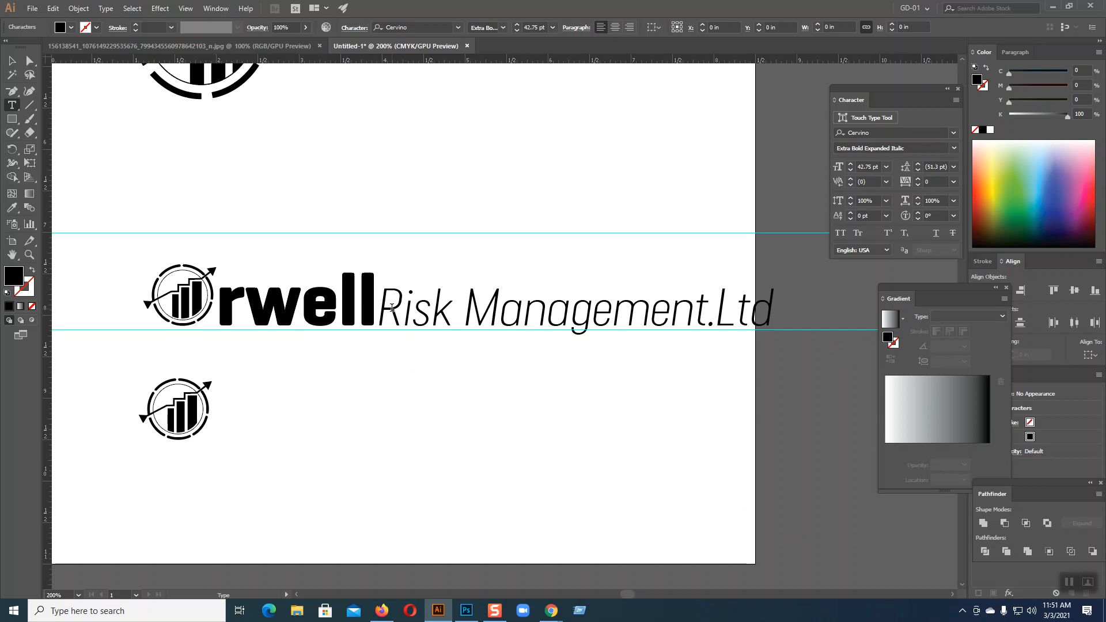
key(Return)
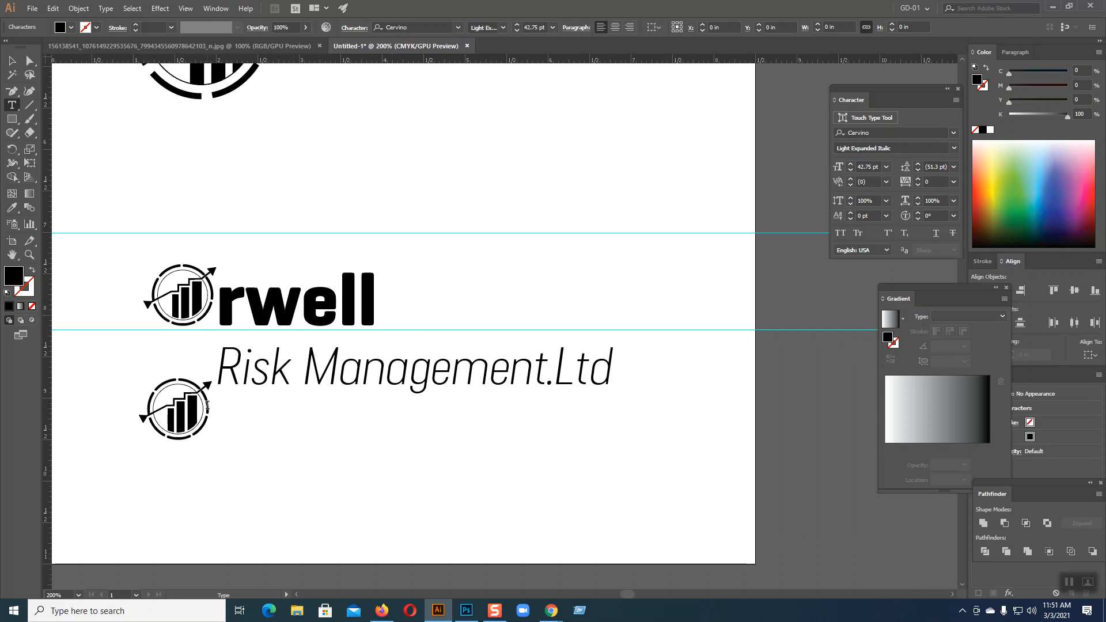
click(12, 60)
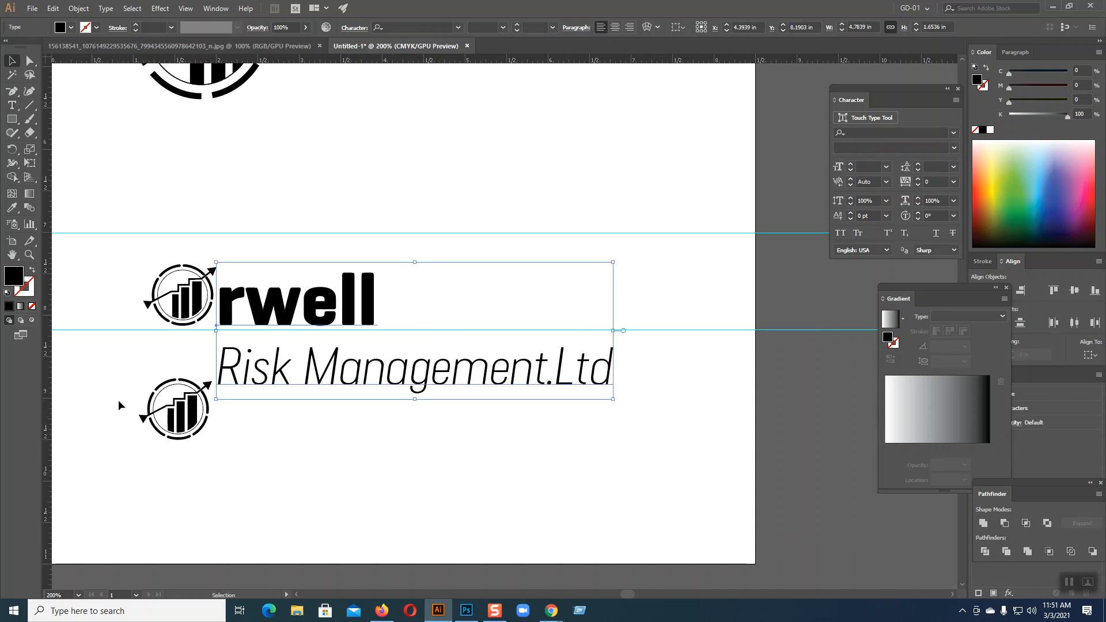
Move the spare emblem copy down and away from the company name so it no longer crowds the second text line.
drag(130, 376, 191, 458)
drag(188, 403, 302, 499)
click(374, 463)
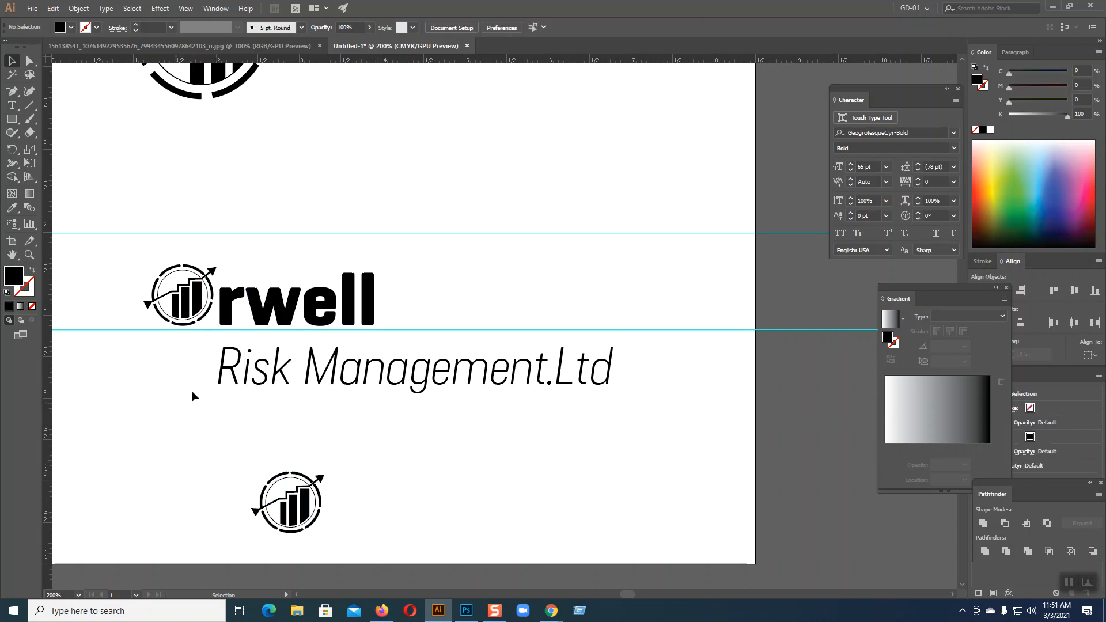
Reduce the font size of the "Risk Management.Ltd" line to 27 pt.
click(12, 105)
drag(221, 363, 657, 395)
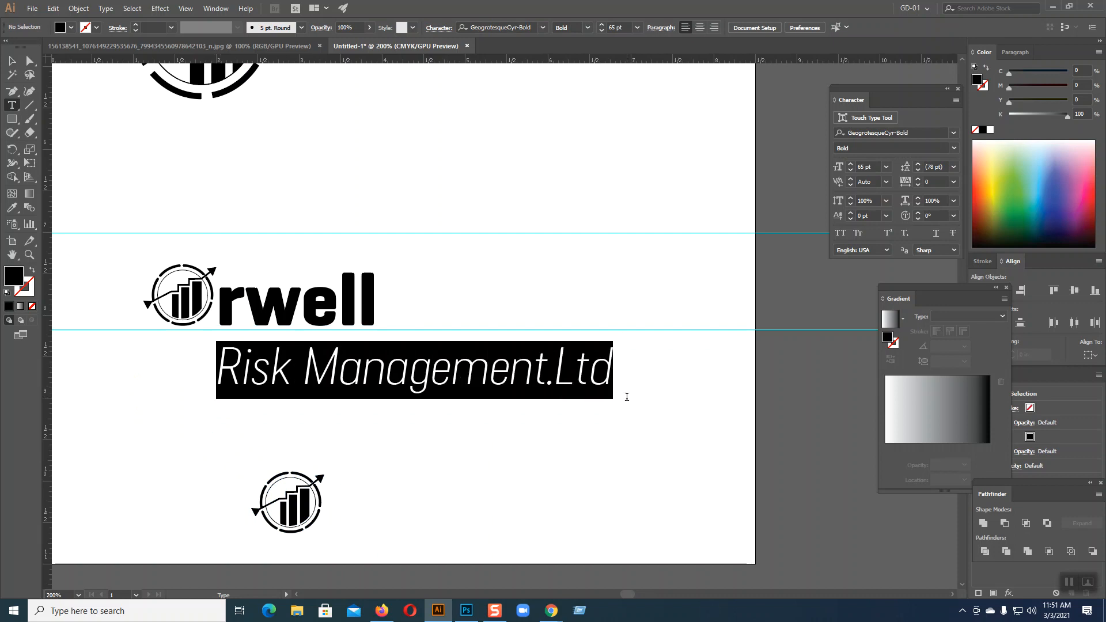
click(850, 171)
click(850, 171)
click(850, 171)
click(850, 172)
click(850, 171)
click(850, 171)
click(850, 171)
double_click(851, 171)
click(850, 171)
double_click(850, 171)
double_click(850, 171)
click(850, 171)
click(850, 171)
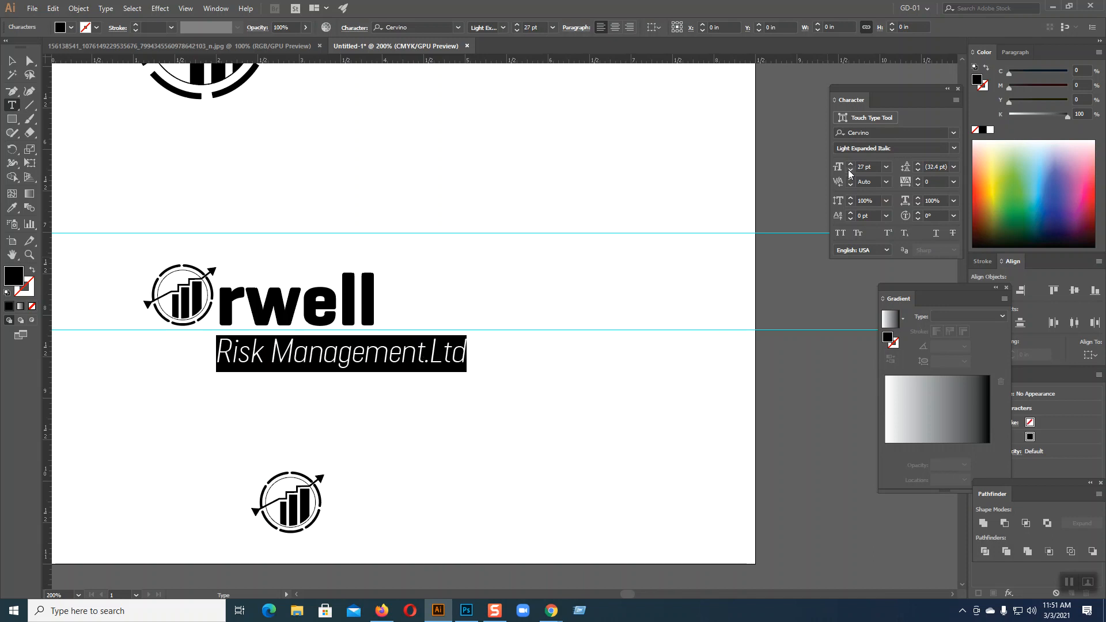
click(12, 61)
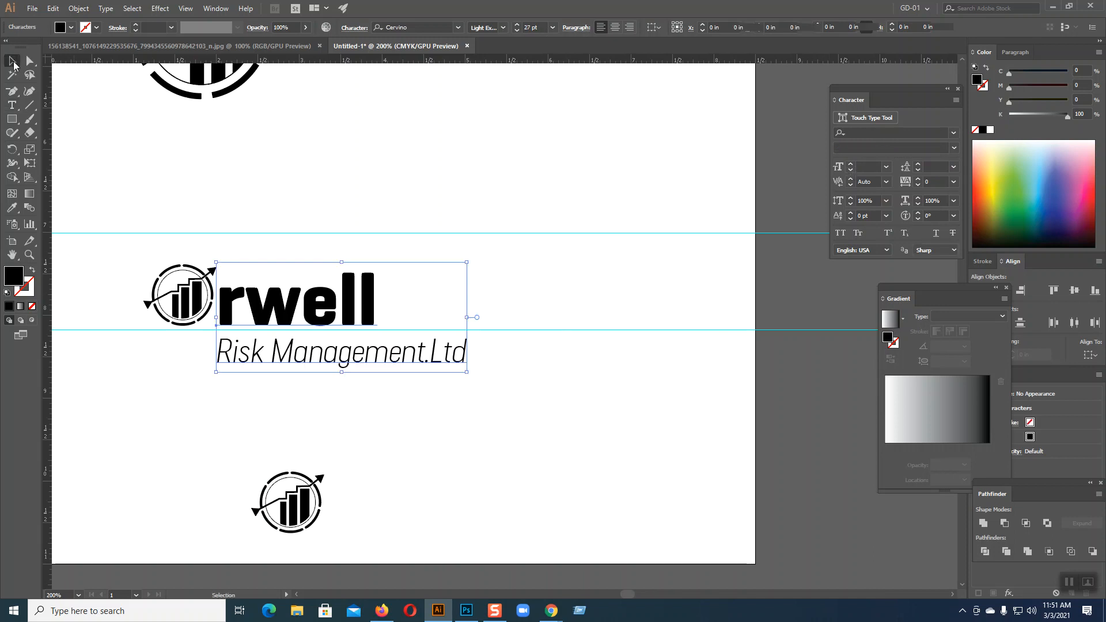
Set the "Risk Management.Ltd" line to 28 pt and cut it out of the text object, leaving only "rwell".
click(18, 109)
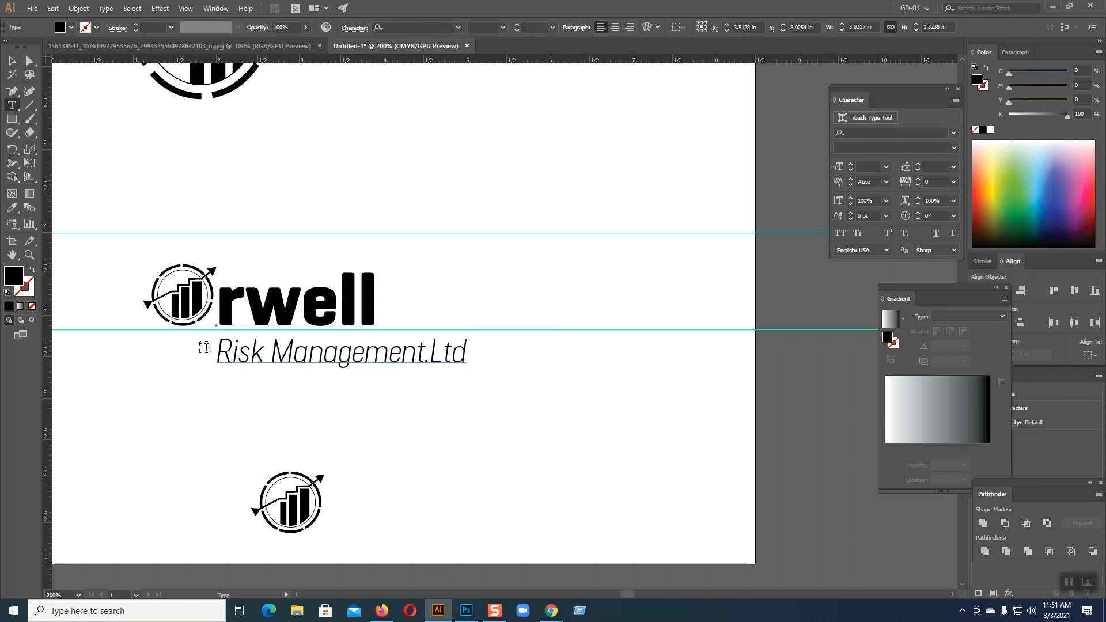
drag(217, 349, 479, 374)
key(ctrl+c)
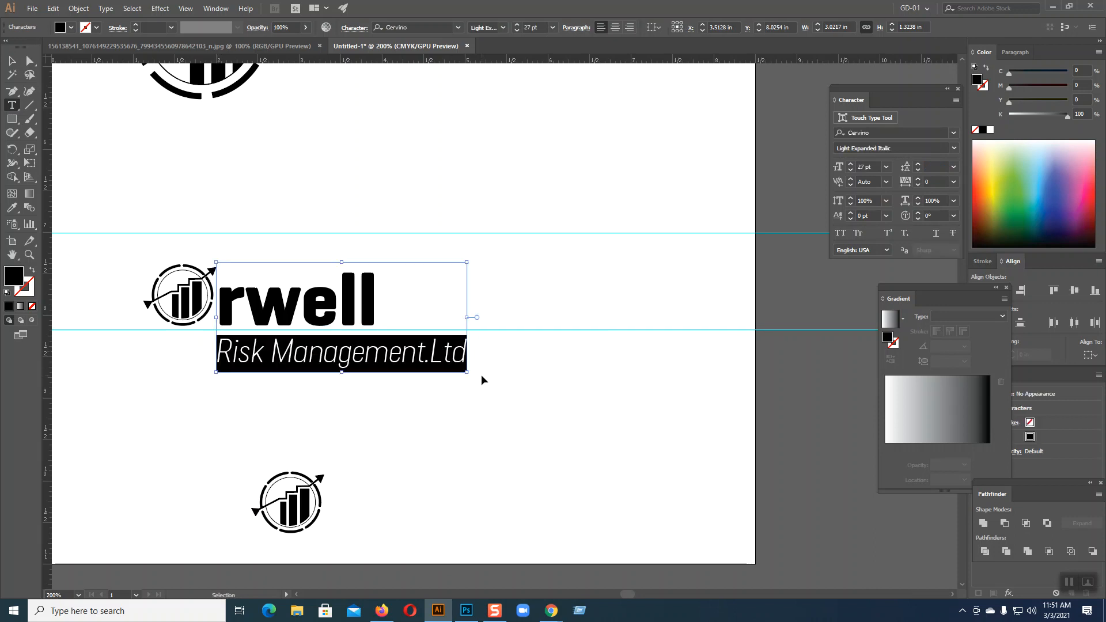
key(ctrl+shift+period)
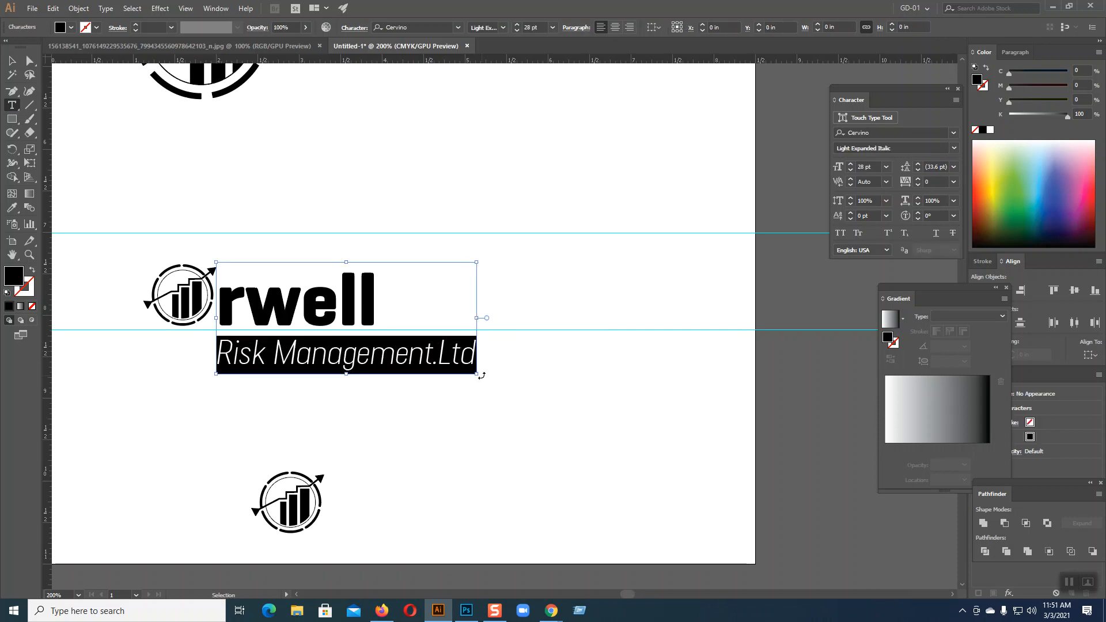
key(BackSpace)
key(Escape)
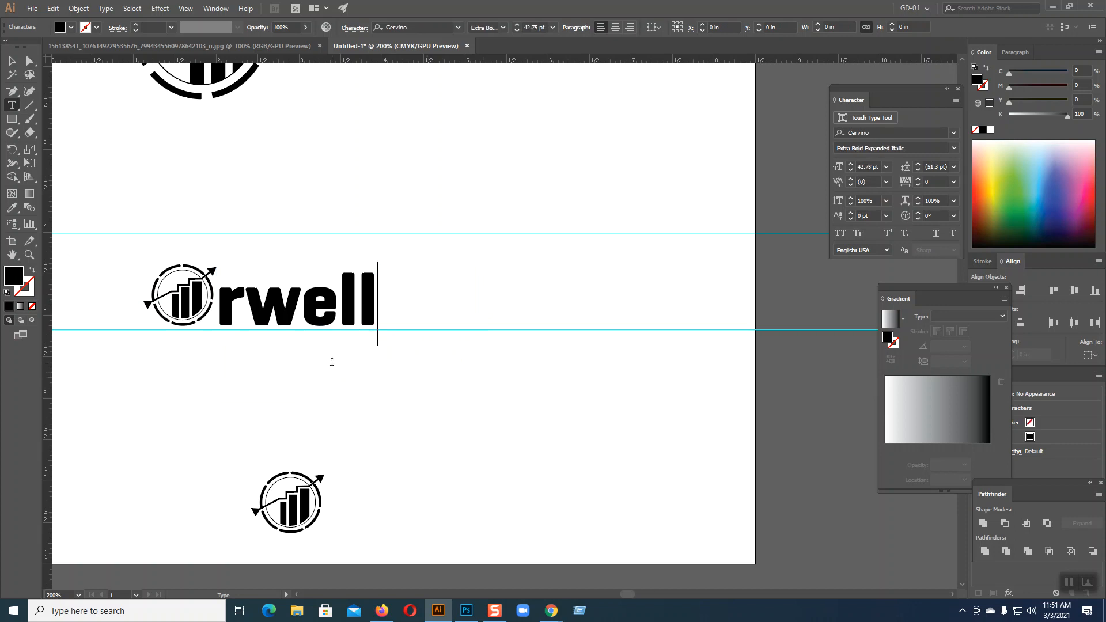
key(Escape)
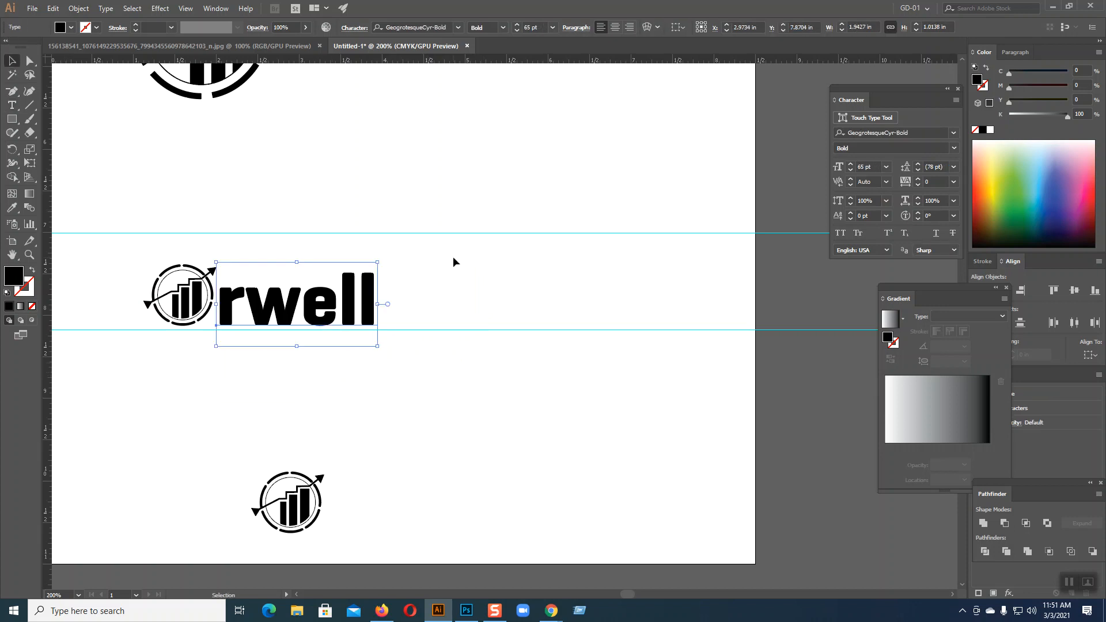
click(453, 259)
click(333, 296)
click(426, 324)
Paste "Risk Management.Ltd" as a separate text object and place it directly beneath the emblem and "rwell".
key(t)
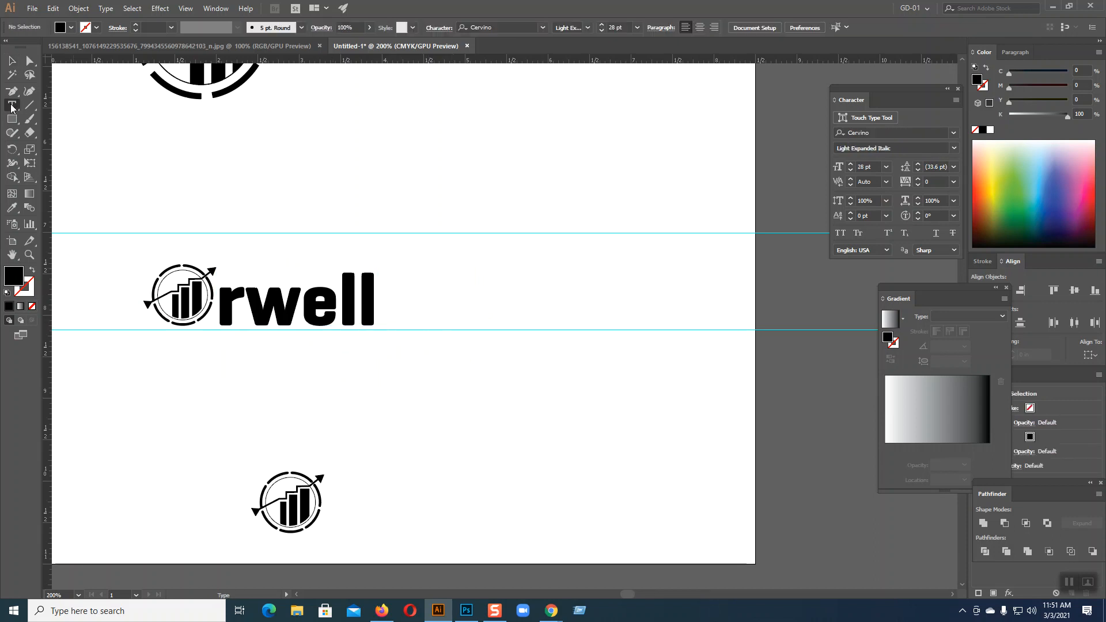
click(156, 385)
key(ctrl+v)
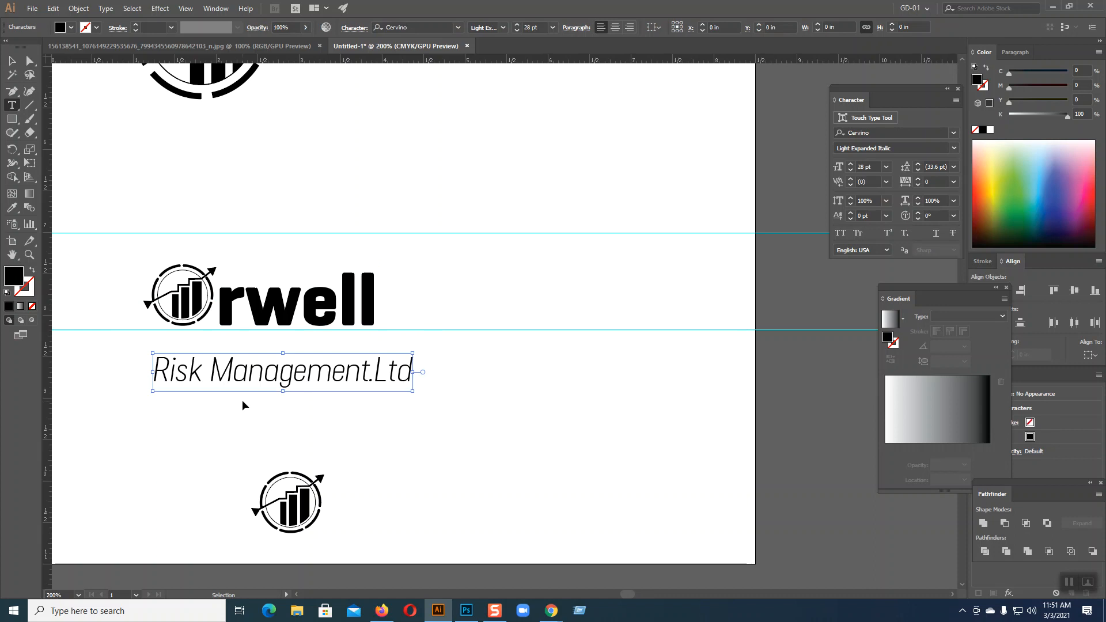
click(11, 60)
drag(249, 383, 246, 351)
click(399, 419)
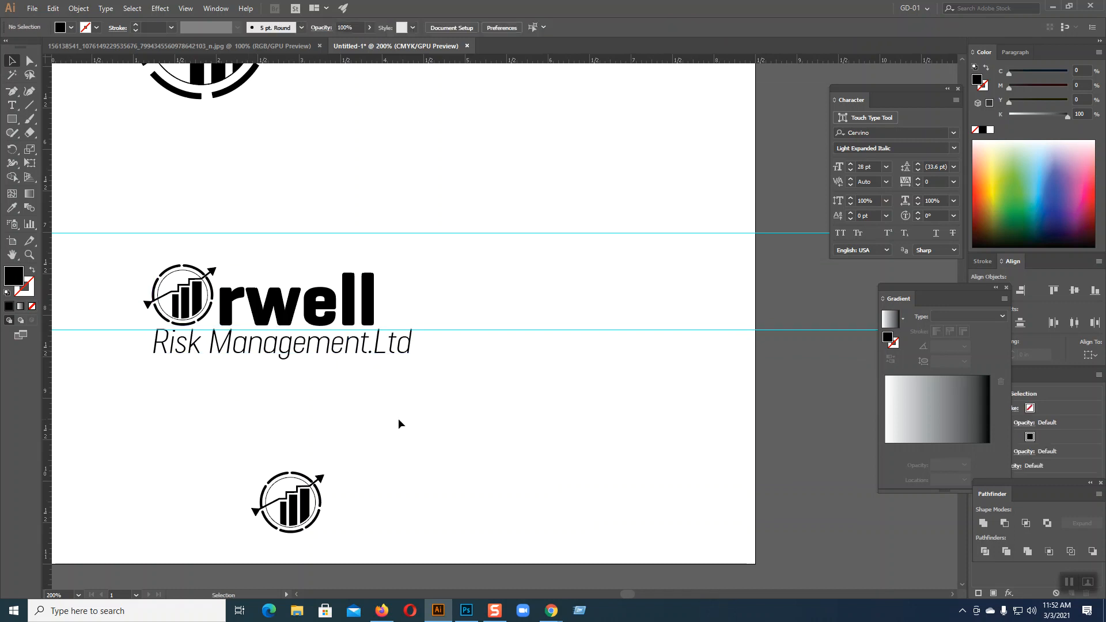
Reduce the separate "Risk Management.Ltd" text to 24 pt so its end lines up with the end of "rwell".
click(396, 344)
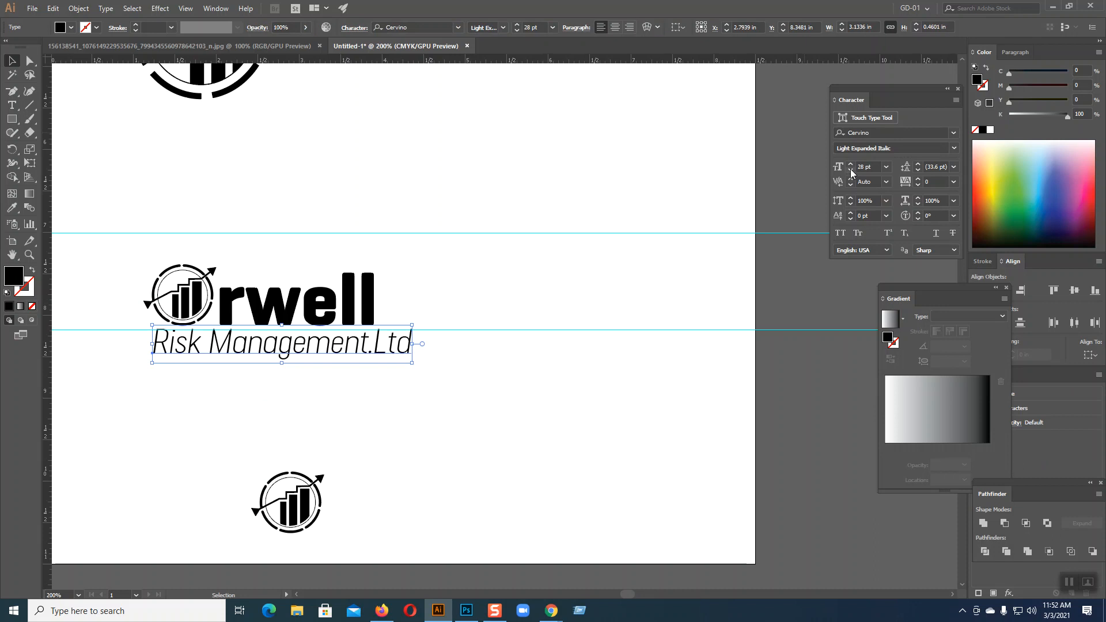
click(851, 170)
click(851, 169)
click(851, 169)
click(851, 169)
click(850, 169)
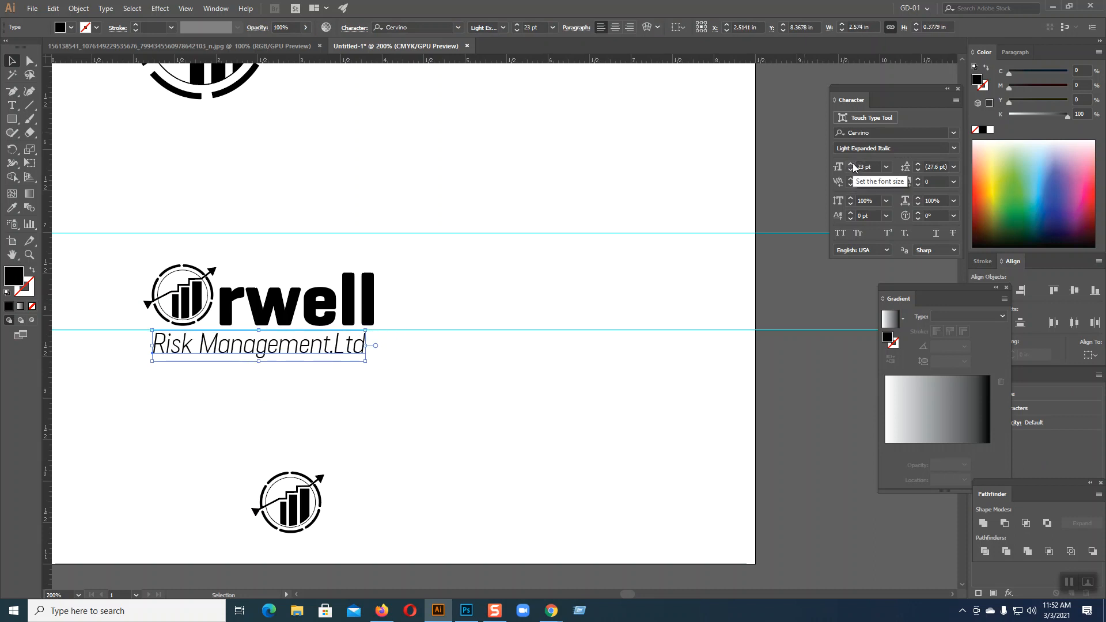
click(852, 164)
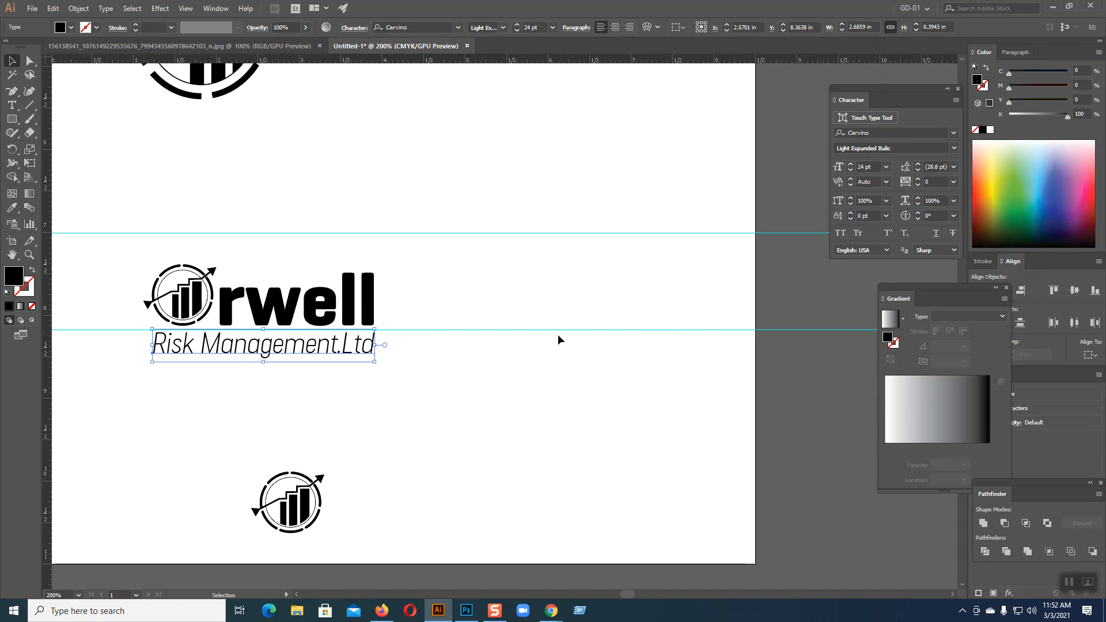
click(549, 347)
Place a copy of the stacked logo, with emblem and both text lines, above the original.
drag(163, 251, 439, 409)
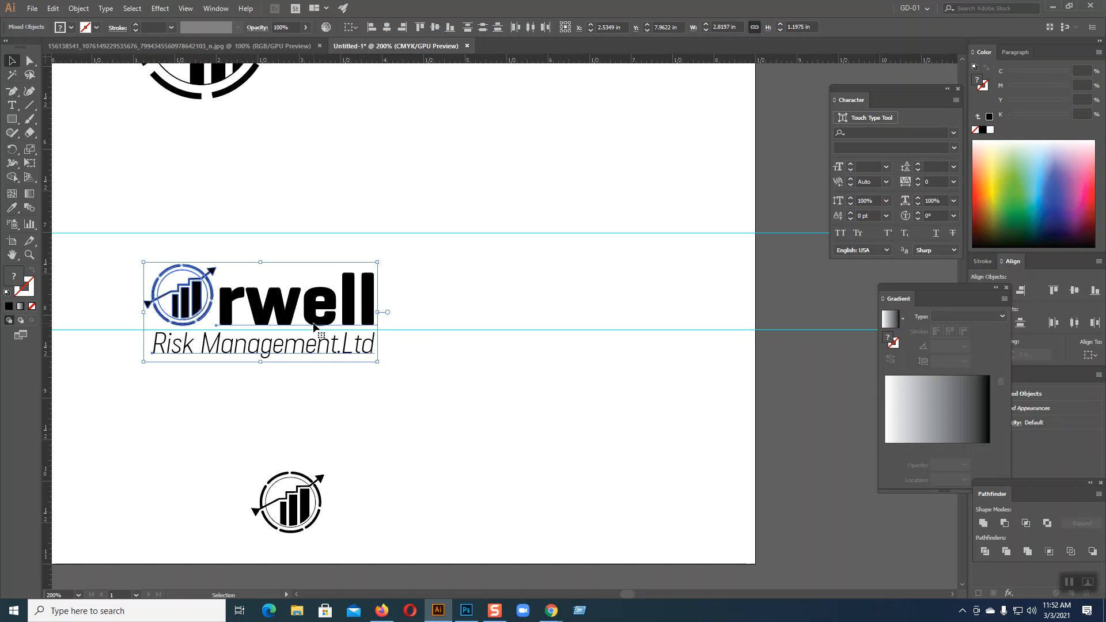
drag(314, 327, 306, 172)
click(447, 305)
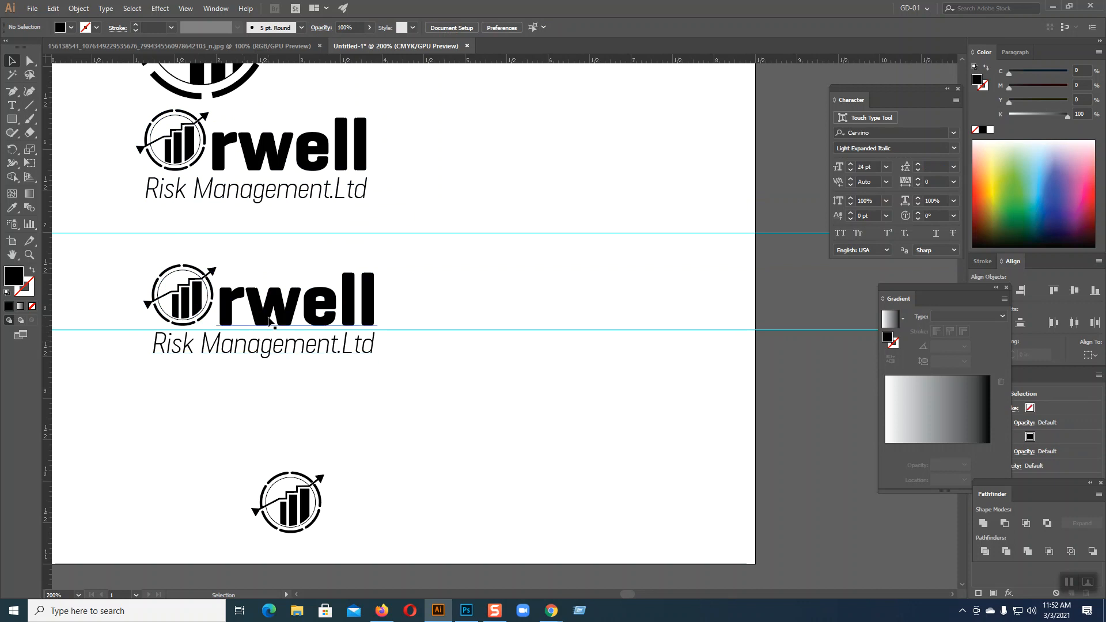
Add a space after "rwell" in the lower logo and paste "Risk Management.Ltd" at 28 pt on the same line.
drag(269, 320, 273, 282)
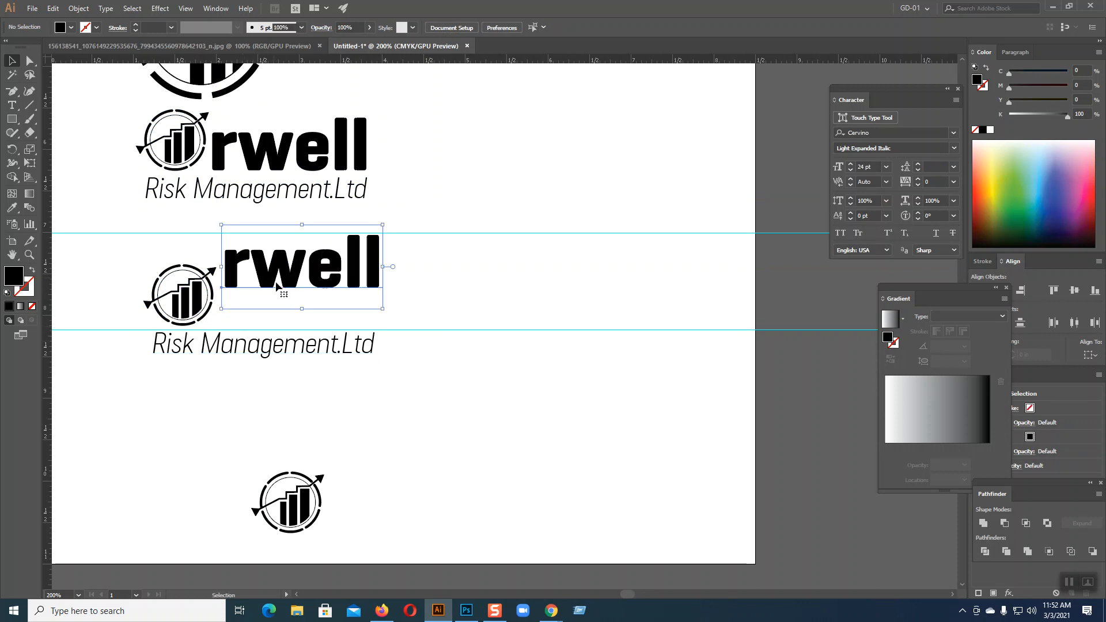
key(ctrl+z)
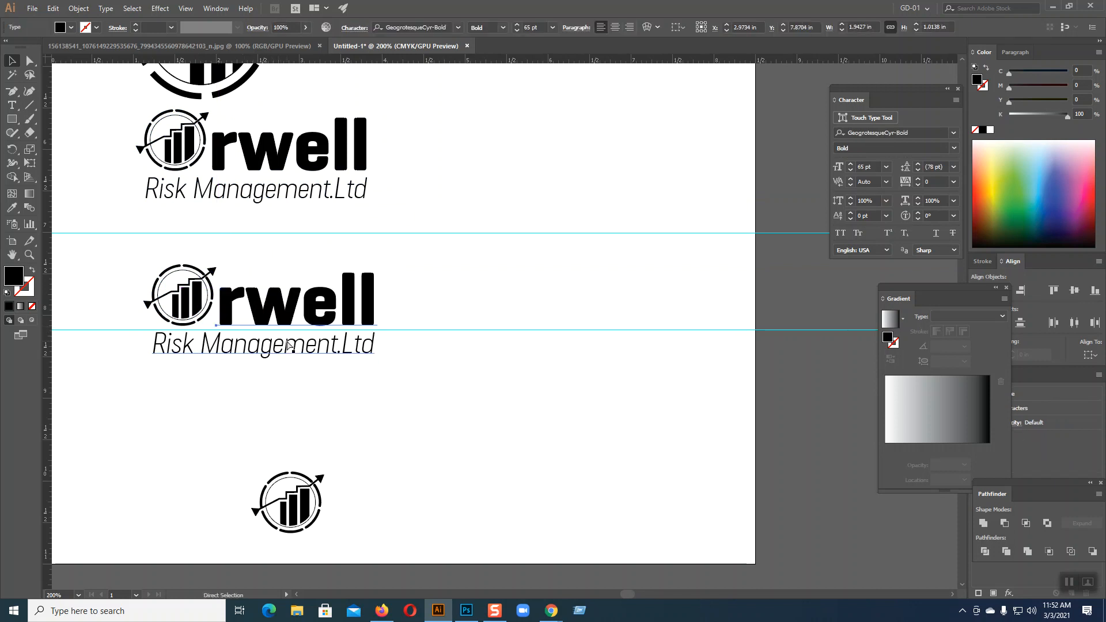
click(12, 105)
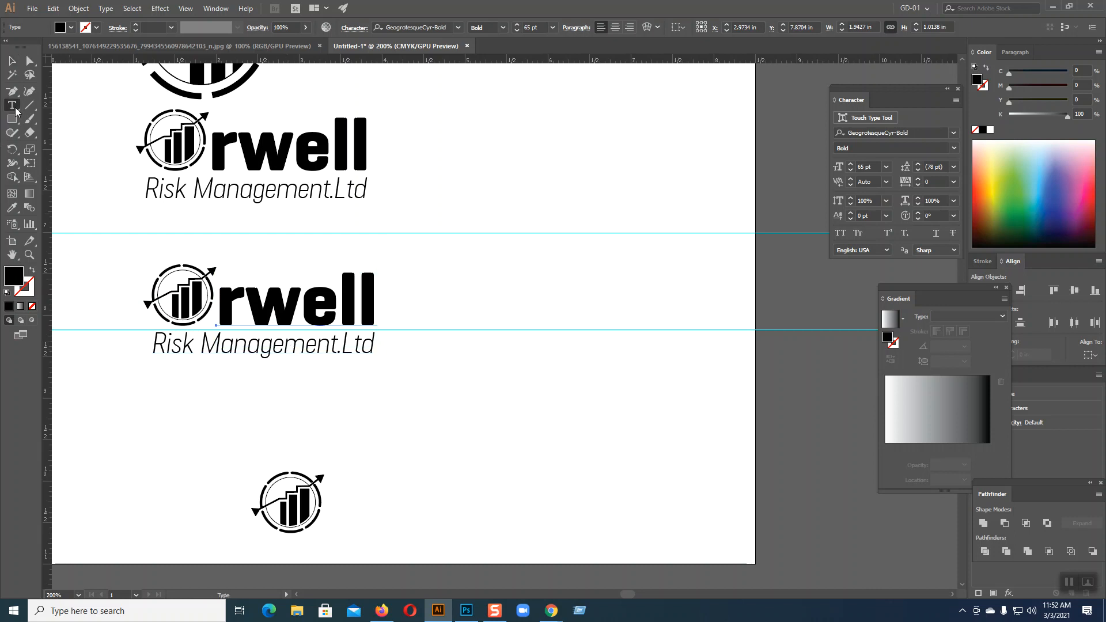
click(374, 308)
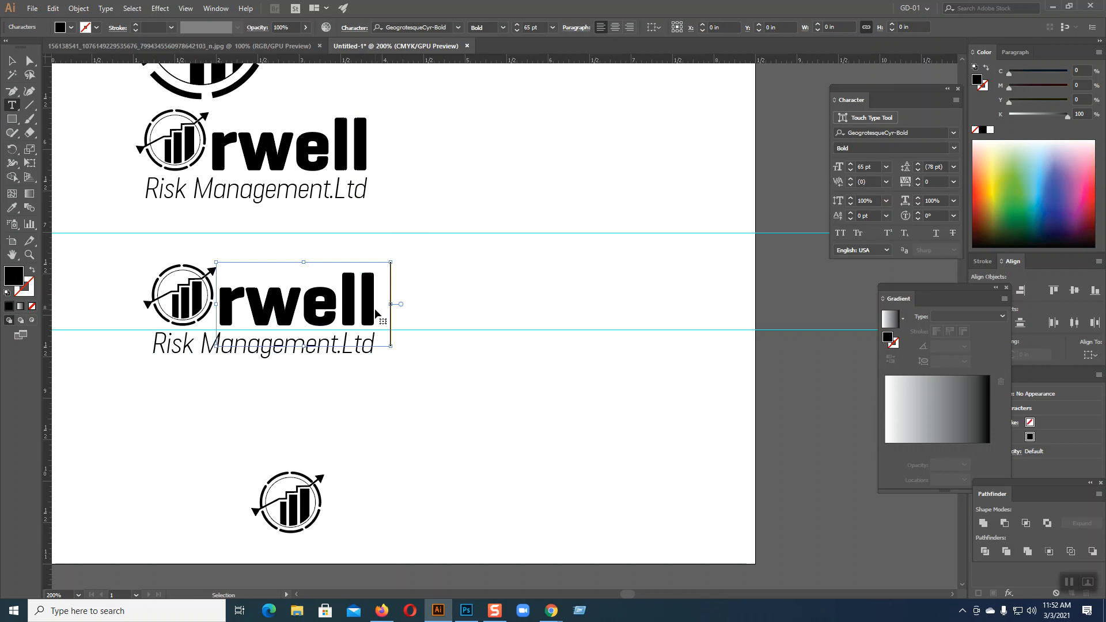
key(ctrl+v)
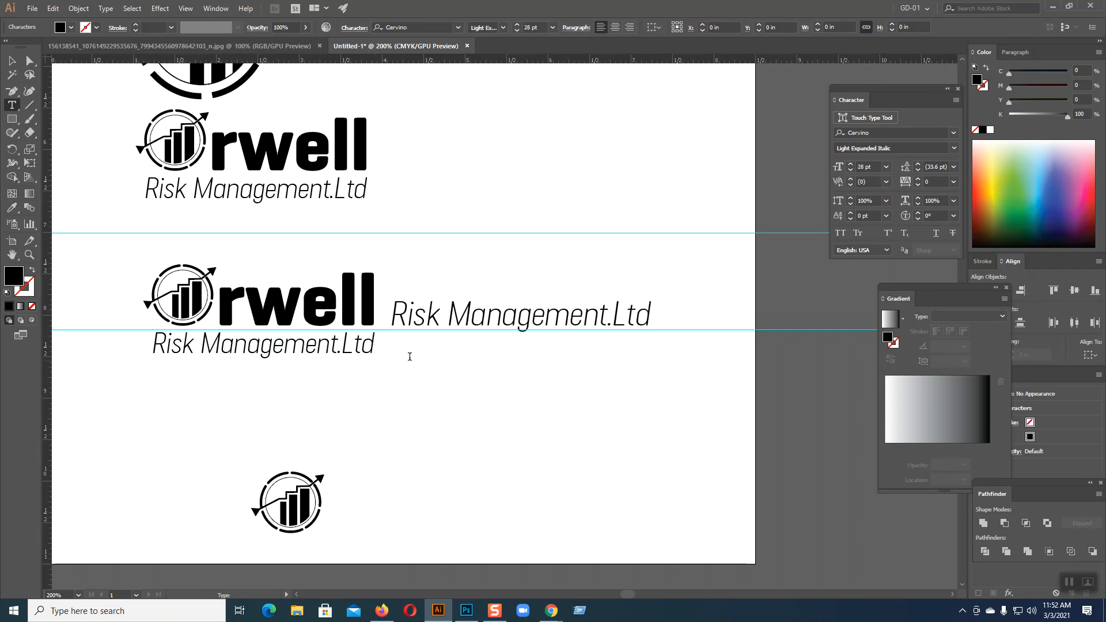
click(12, 61)
click(308, 383)
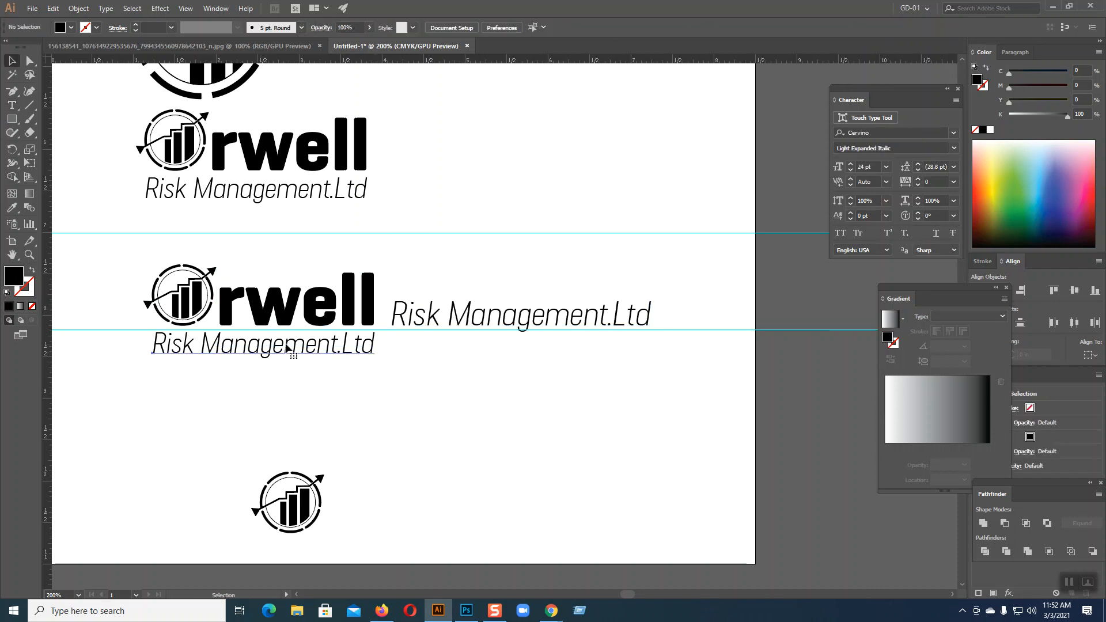
Delete the separate "Risk Management.Ltd" line under the lower emblem and move the single-line text farther away from the emblem.
click(286, 348)
key(Delete)
click(353, 319)
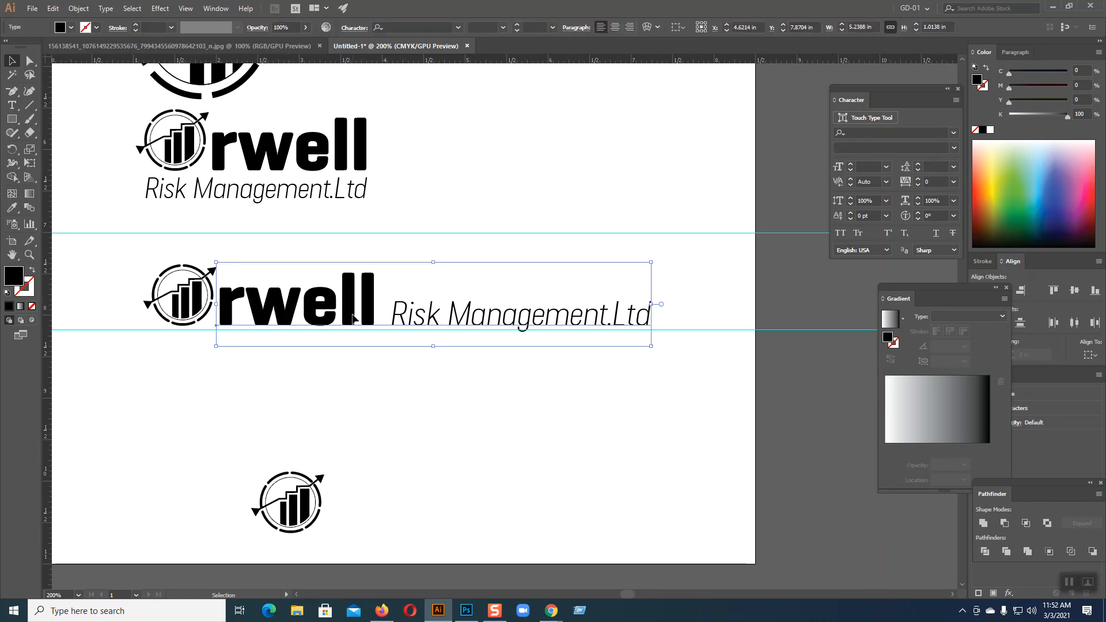
drag(353, 318, 429, 318)
Insert a capital "O" before "rwell" in the single-line text so the name is spelled in full.
key(t)
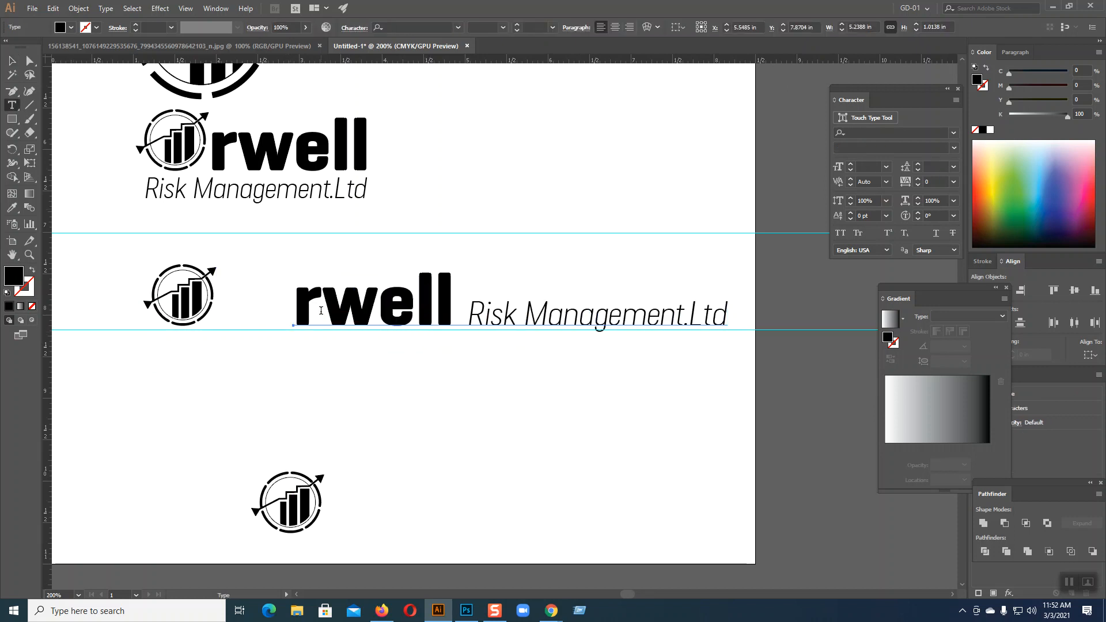
click(296, 298)
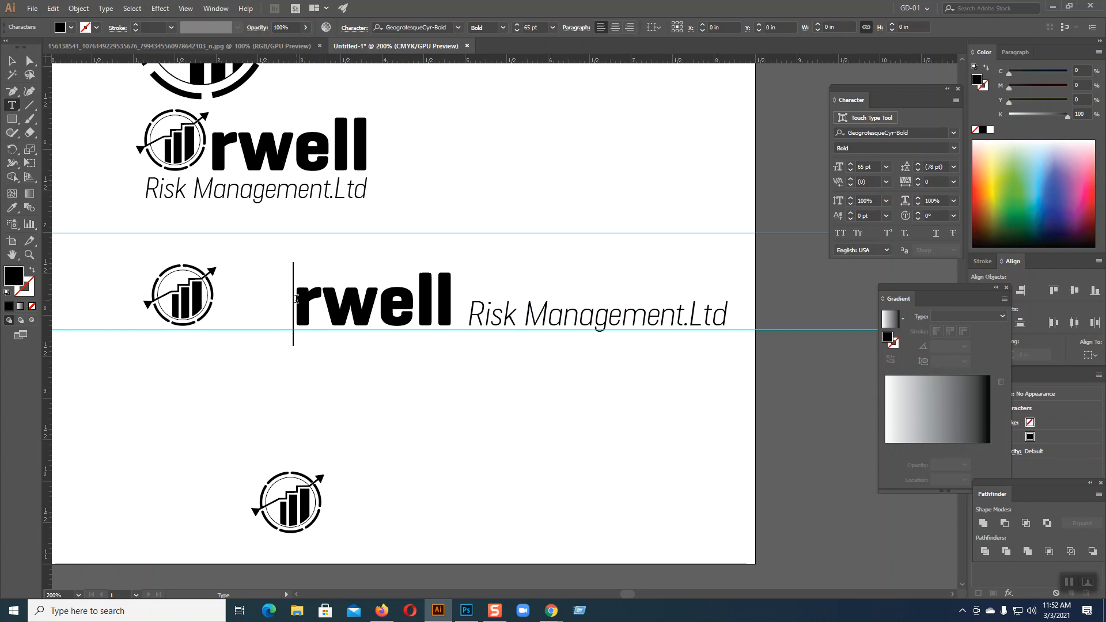
text(O)
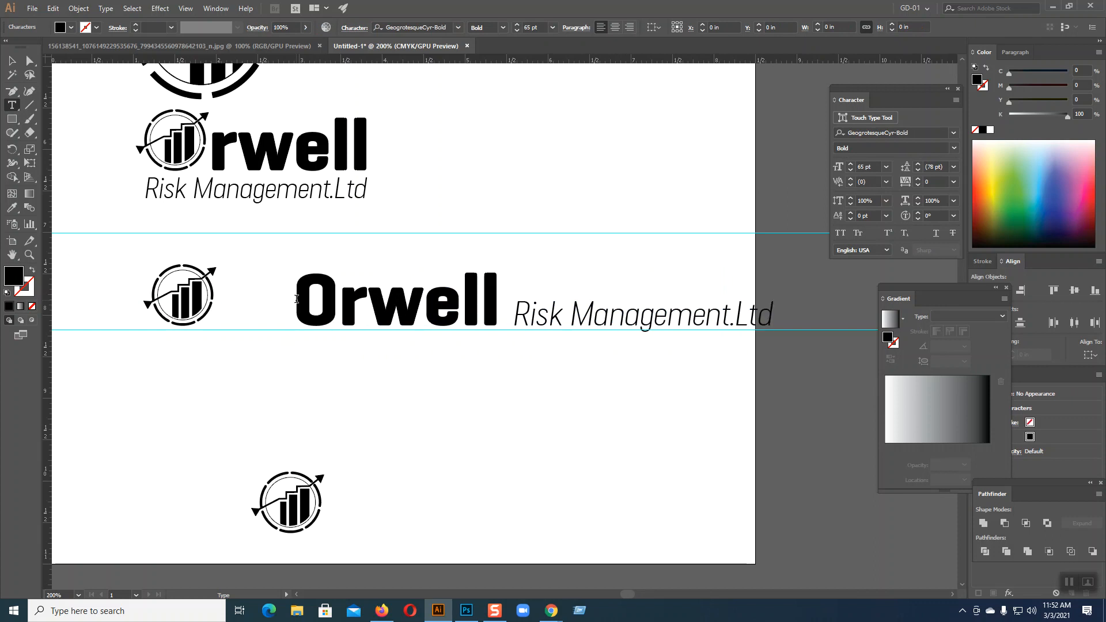
click(13, 60)
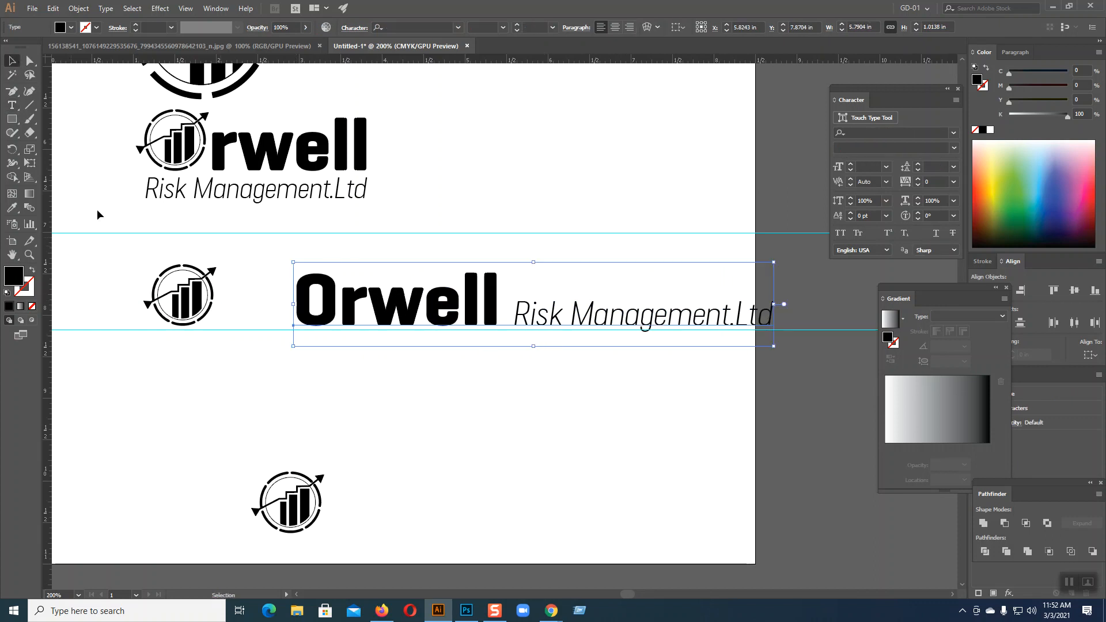
Match "Risk Management.Ltd" to the bold 65 pt formatting of "Orwell" with the Eyedropper.
click(12, 106)
drag(517, 314, 773, 317)
click(13, 208)
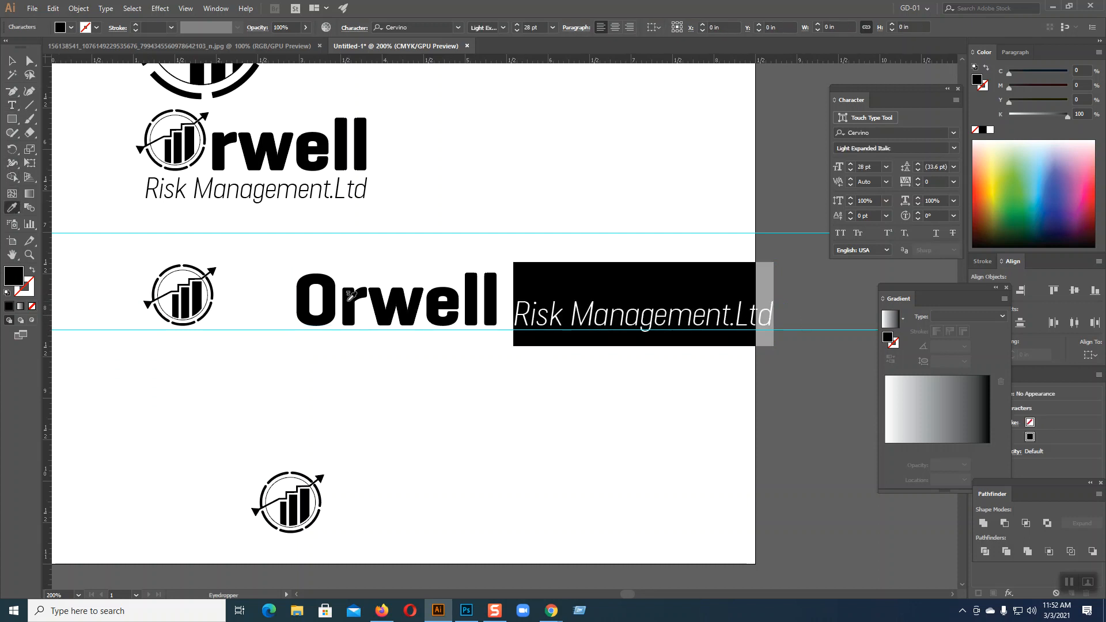
click(330, 294)
click(12, 60)
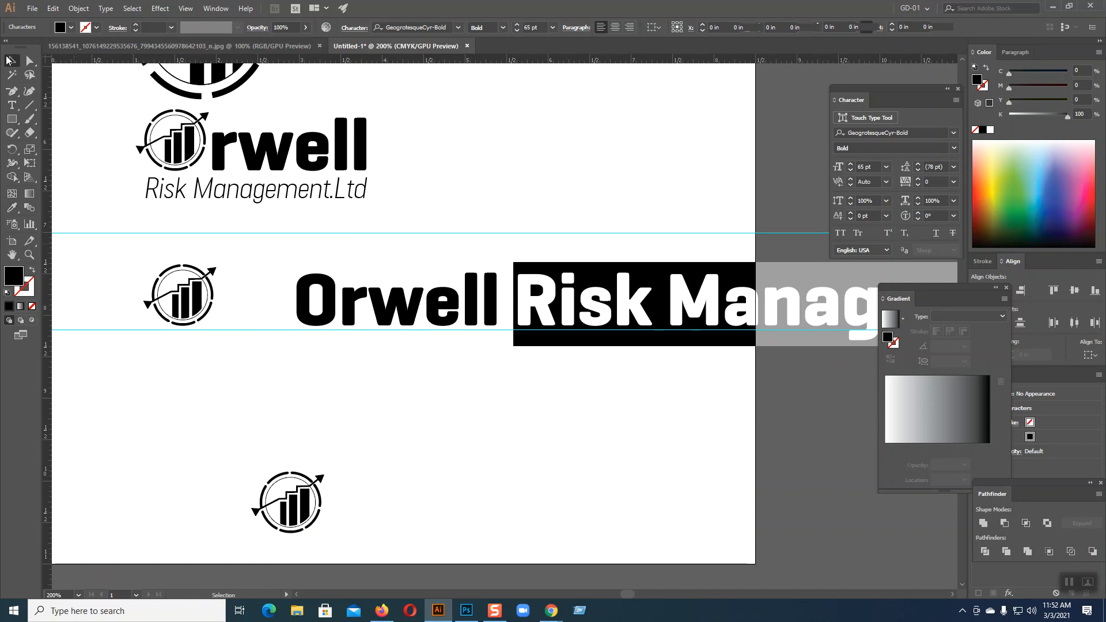
Try a line break between "Orwell" and "Risk", then remove it.
click(12, 105)
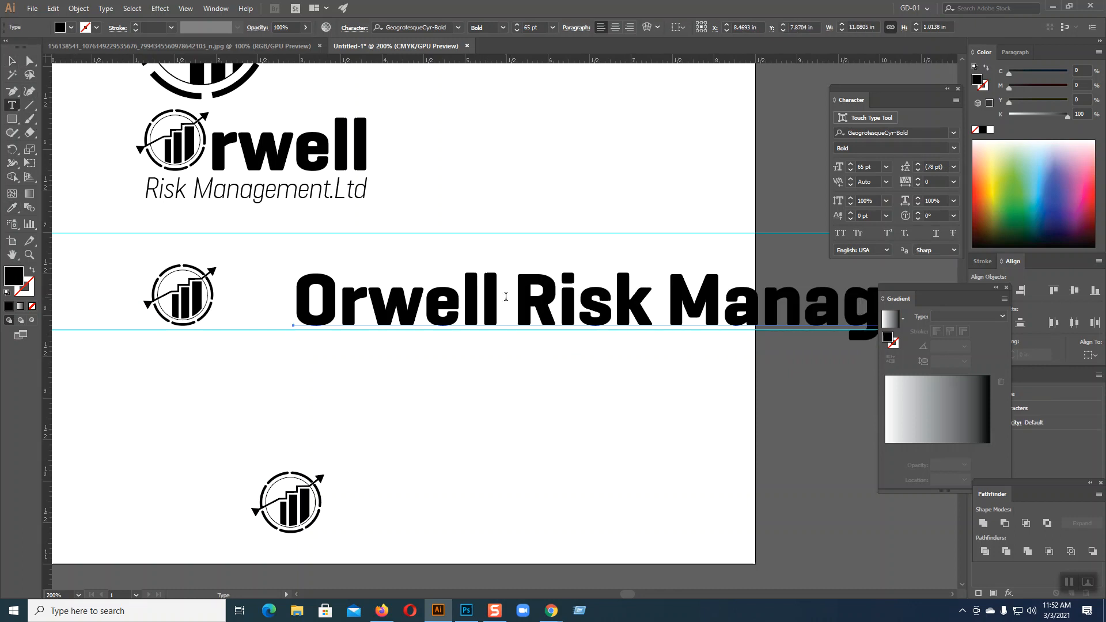
click(517, 300)
key(BackSpace)
key(Return)
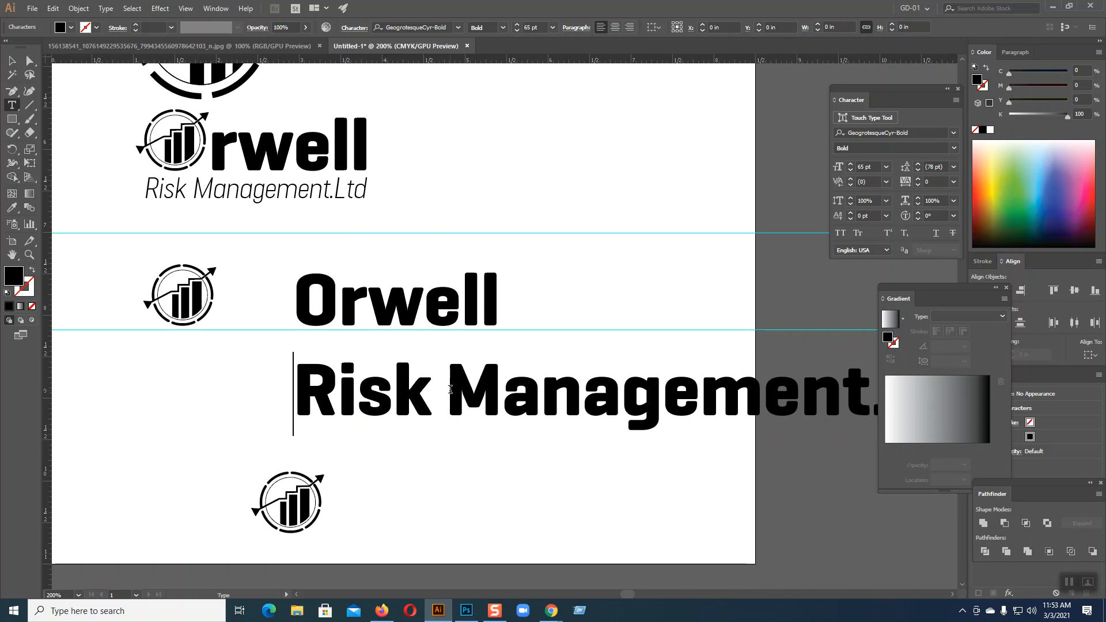
key(BackSpace)
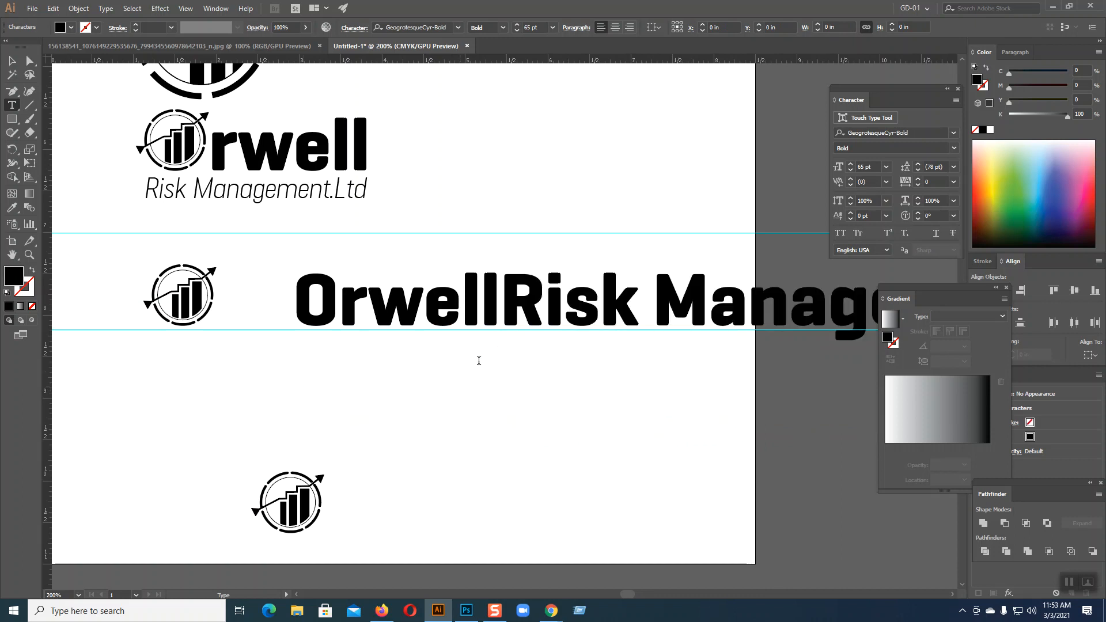
Split the company name into two lines, "Orwell Risk" above "Management.Ltd".
click(670, 311)
key(BackSpace)
key(Return)
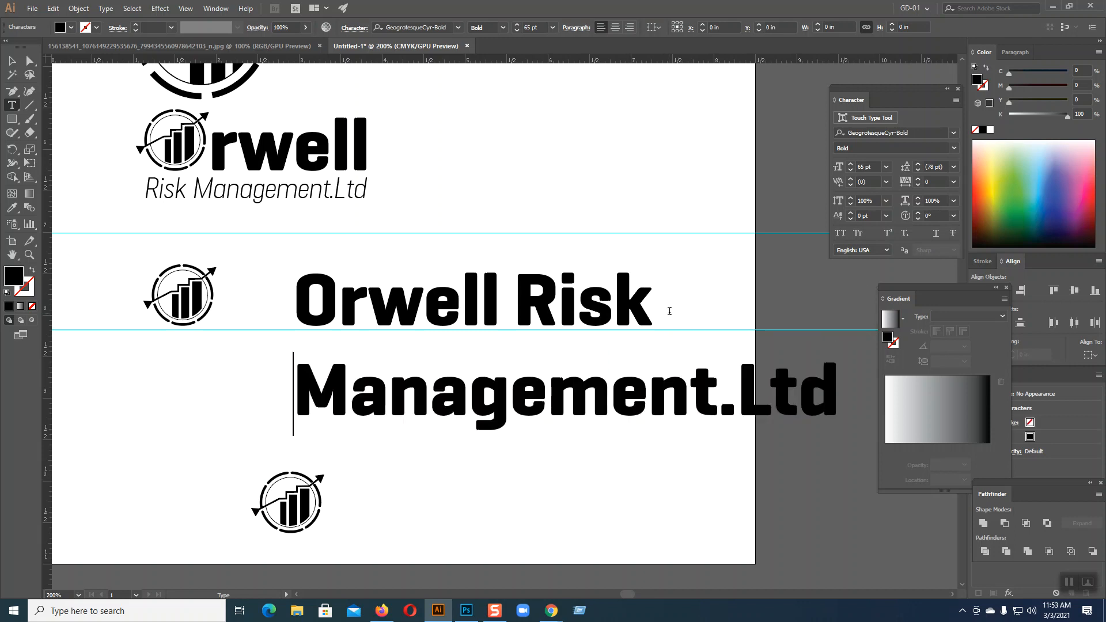
Reduce the leading of the two-line company name to 53 pt.
click(12, 61)
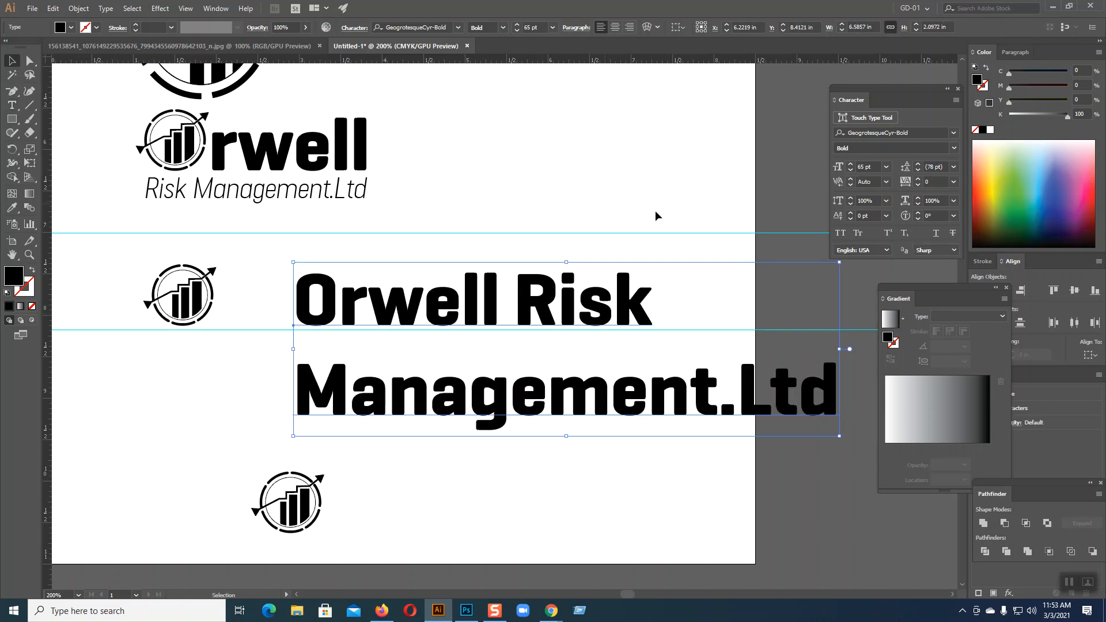
click(918, 169)
click(918, 169)
Increase the tracking of the first line, "Orwell Risk", to 6.
click(11, 105)
drag(295, 297, 684, 314)
click(918, 178)
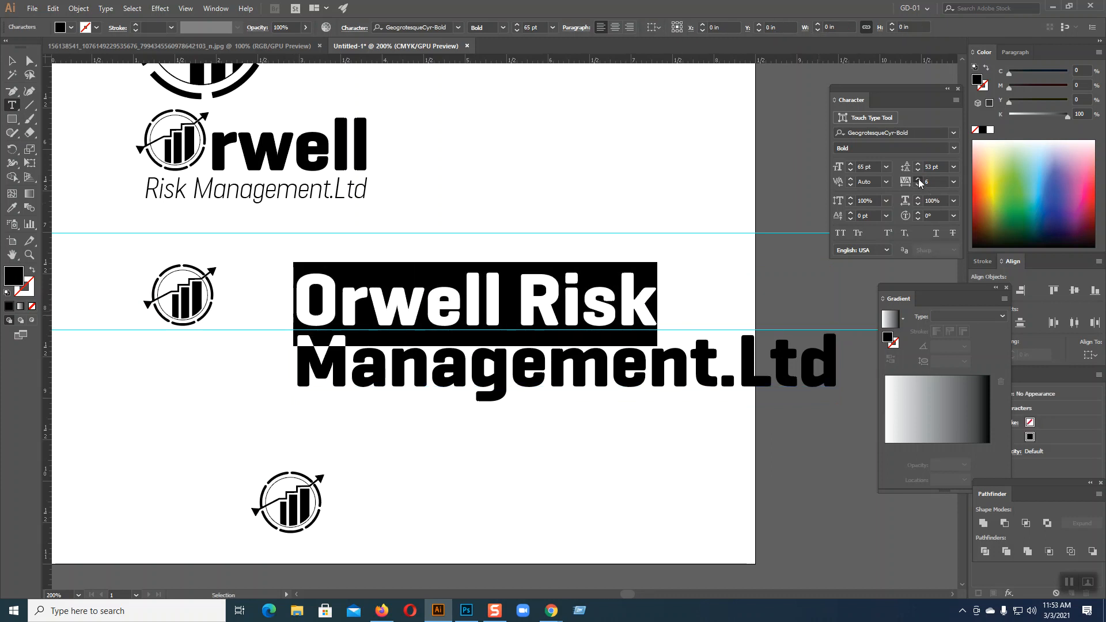